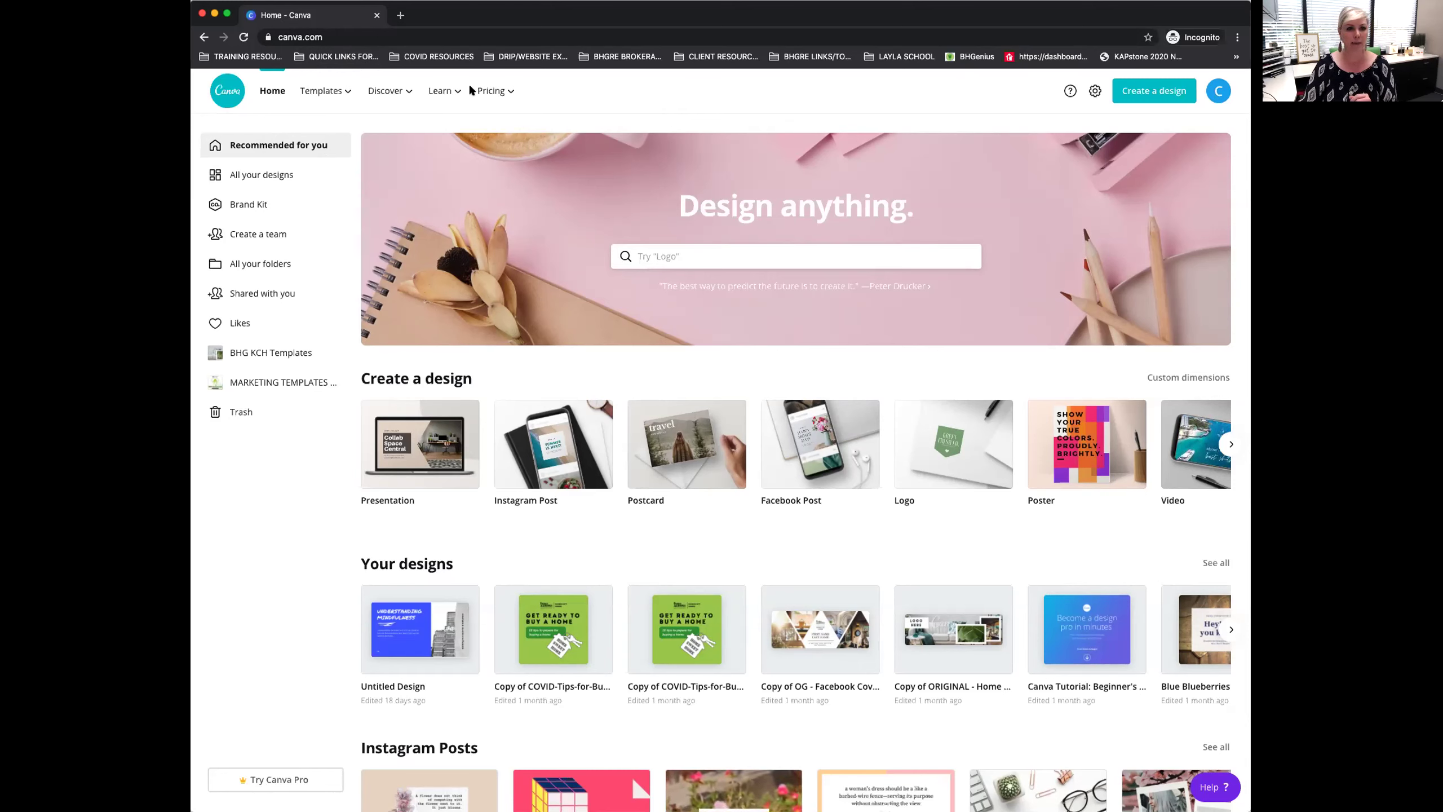
Open the Getting started with Canva tutorials from the learning resources and launch the Canva starter challenge.
{"action": "mouse_move", "coordinate": [452, 90]}
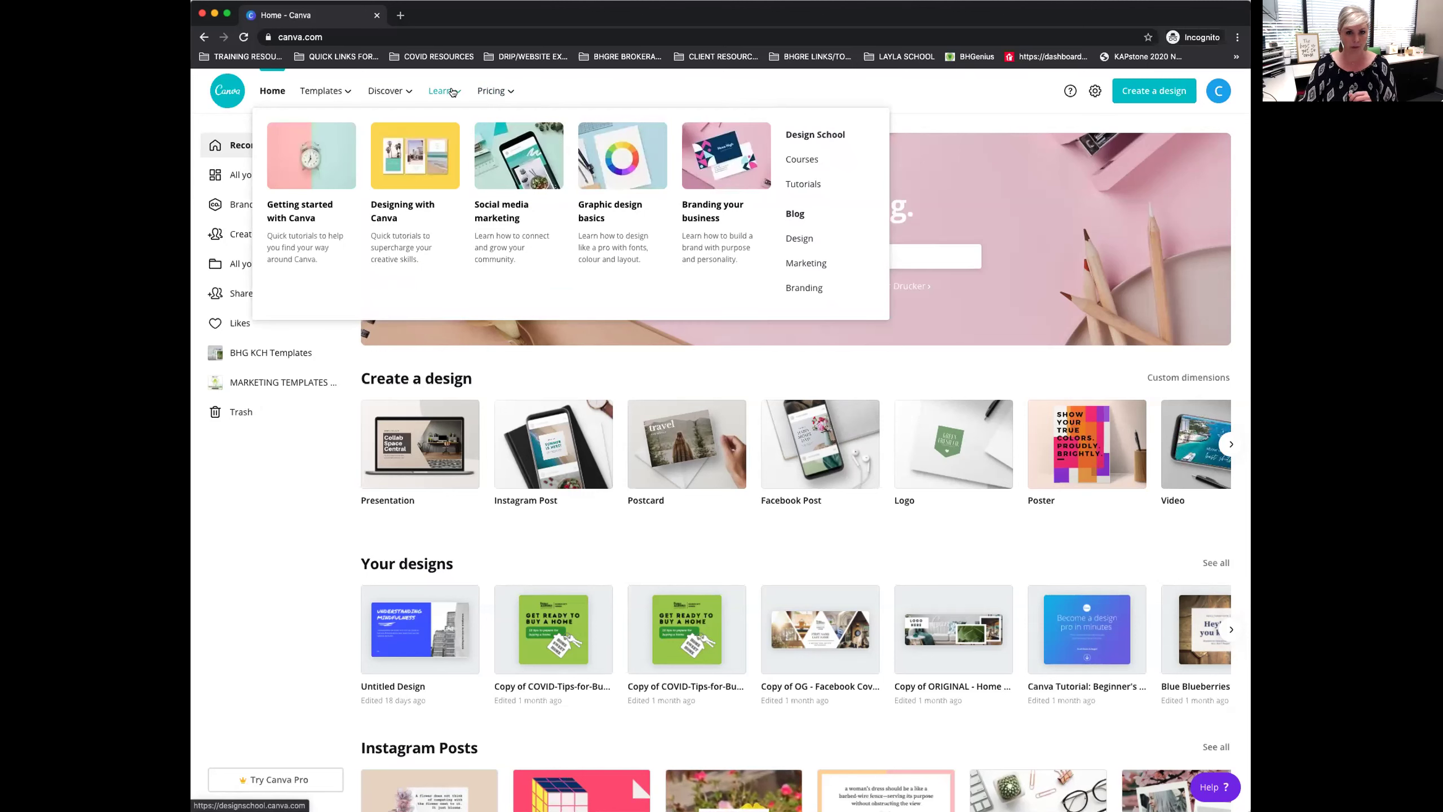
{"action": "mouse_move", "coordinate": [402, 92]}
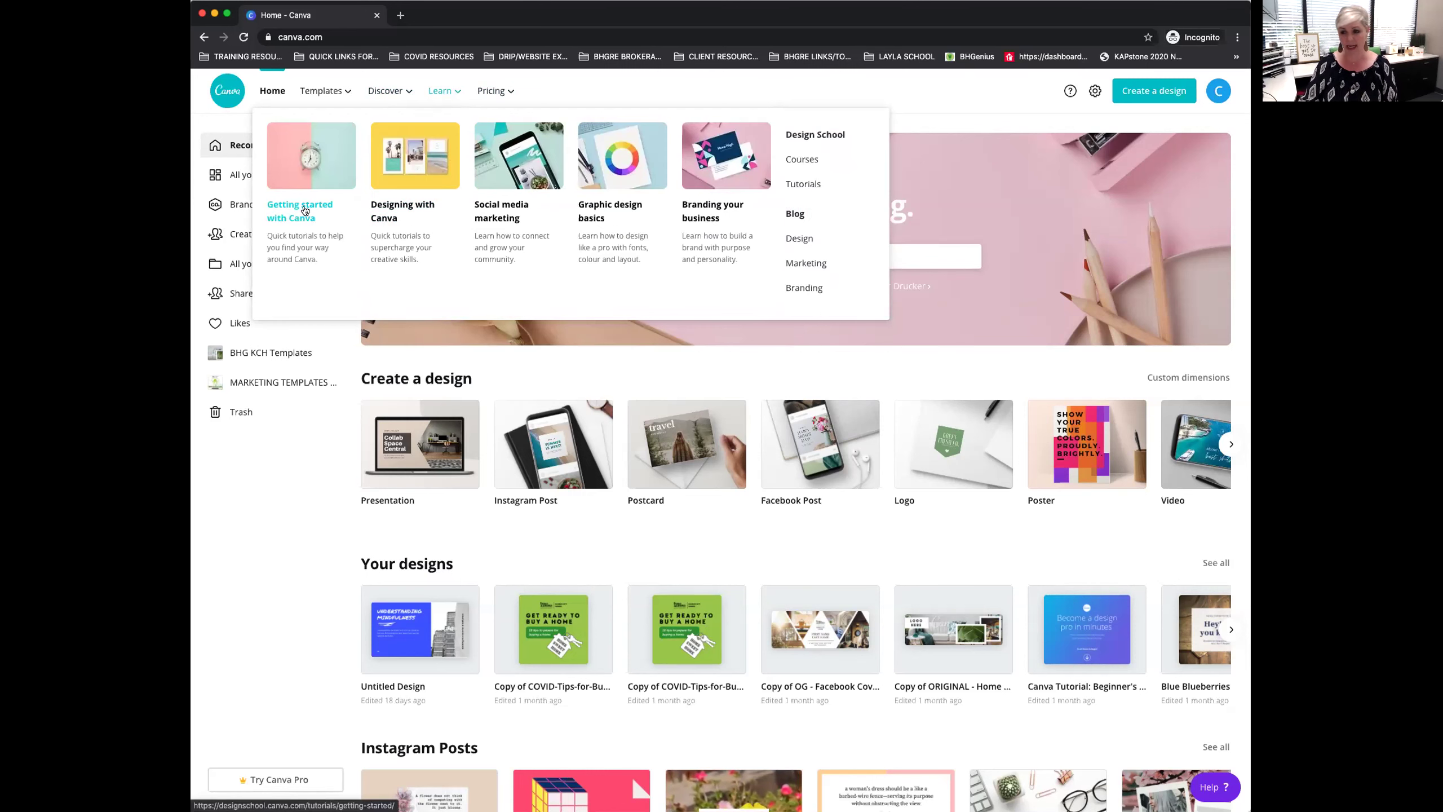
{"action": "left_click", "coordinate": [305, 210]}
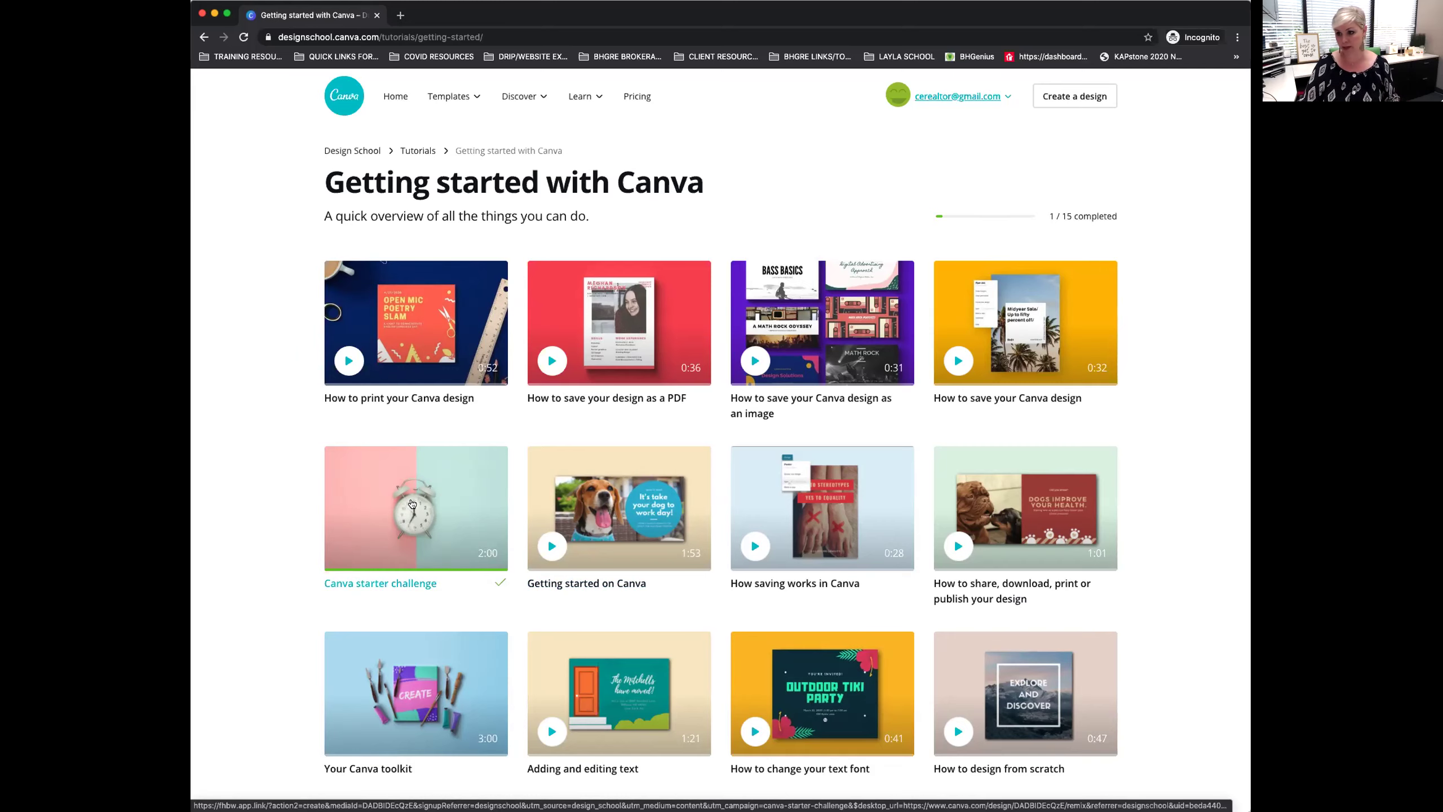
{"action": "left_click", "coordinate": [430, 503]}
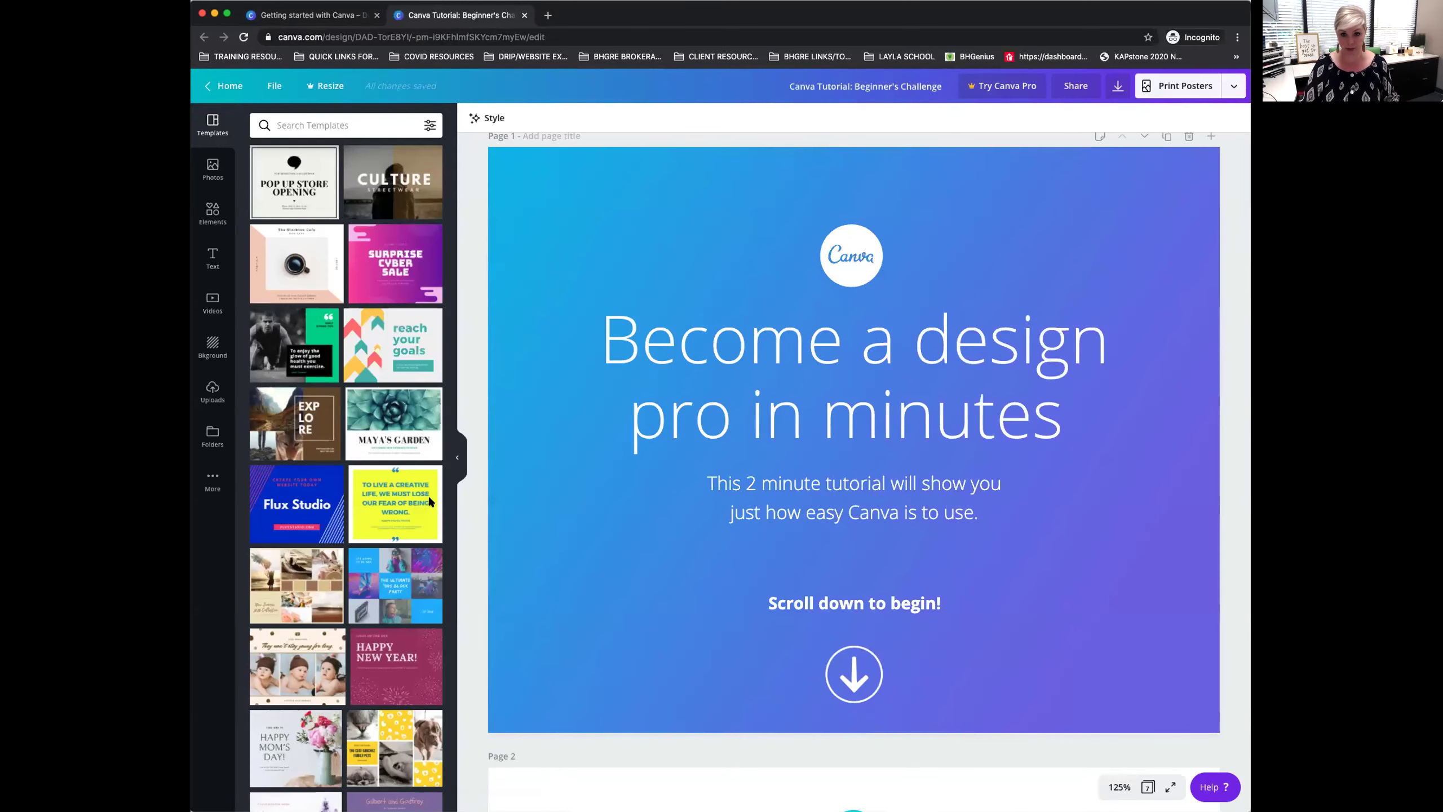
Return to the Getting started tutorials and open a second copy of the Canva starter challenge.
{"action": "left_click", "coordinate": [336, 17]}
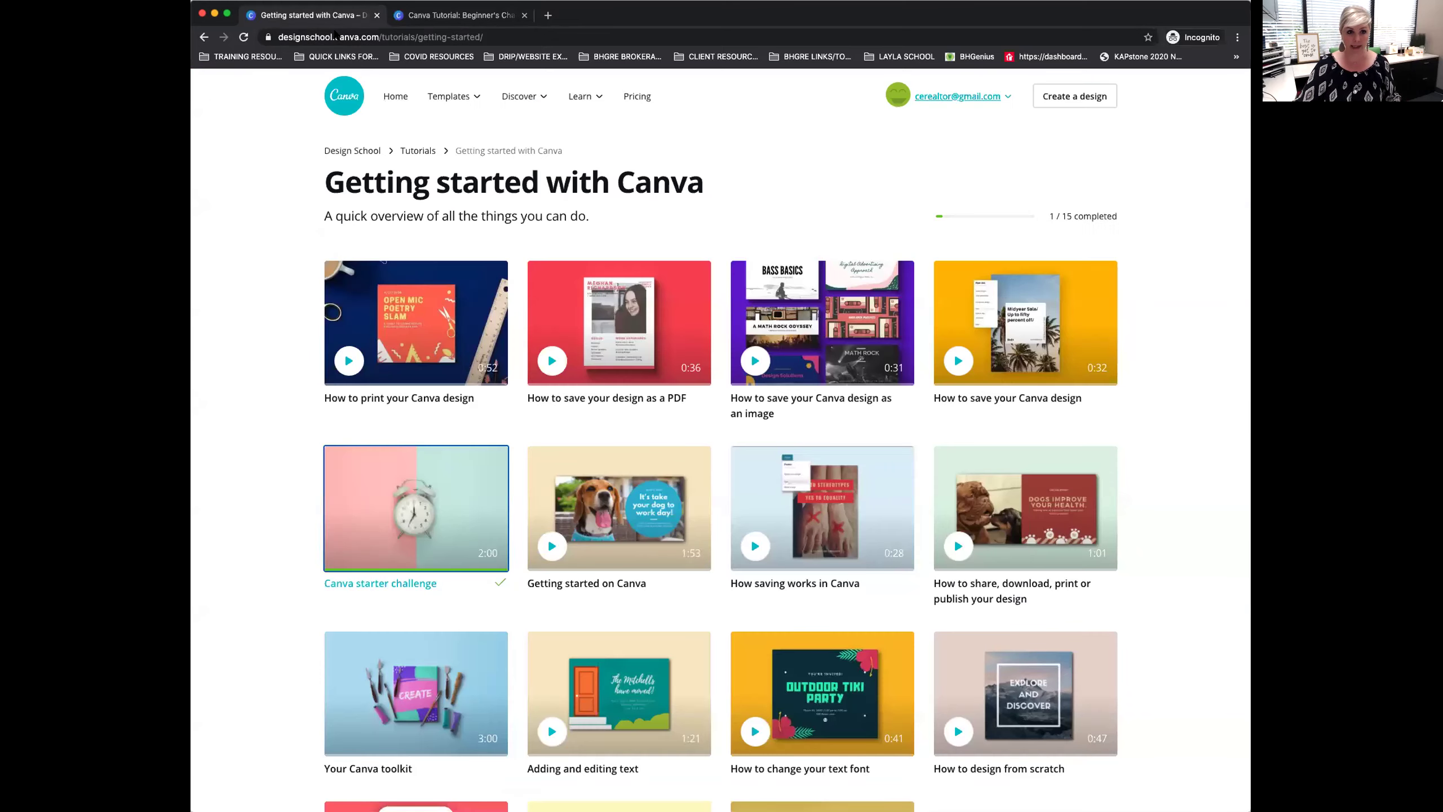
{"action": "mouse_move", "coordinate": [581, 98]}
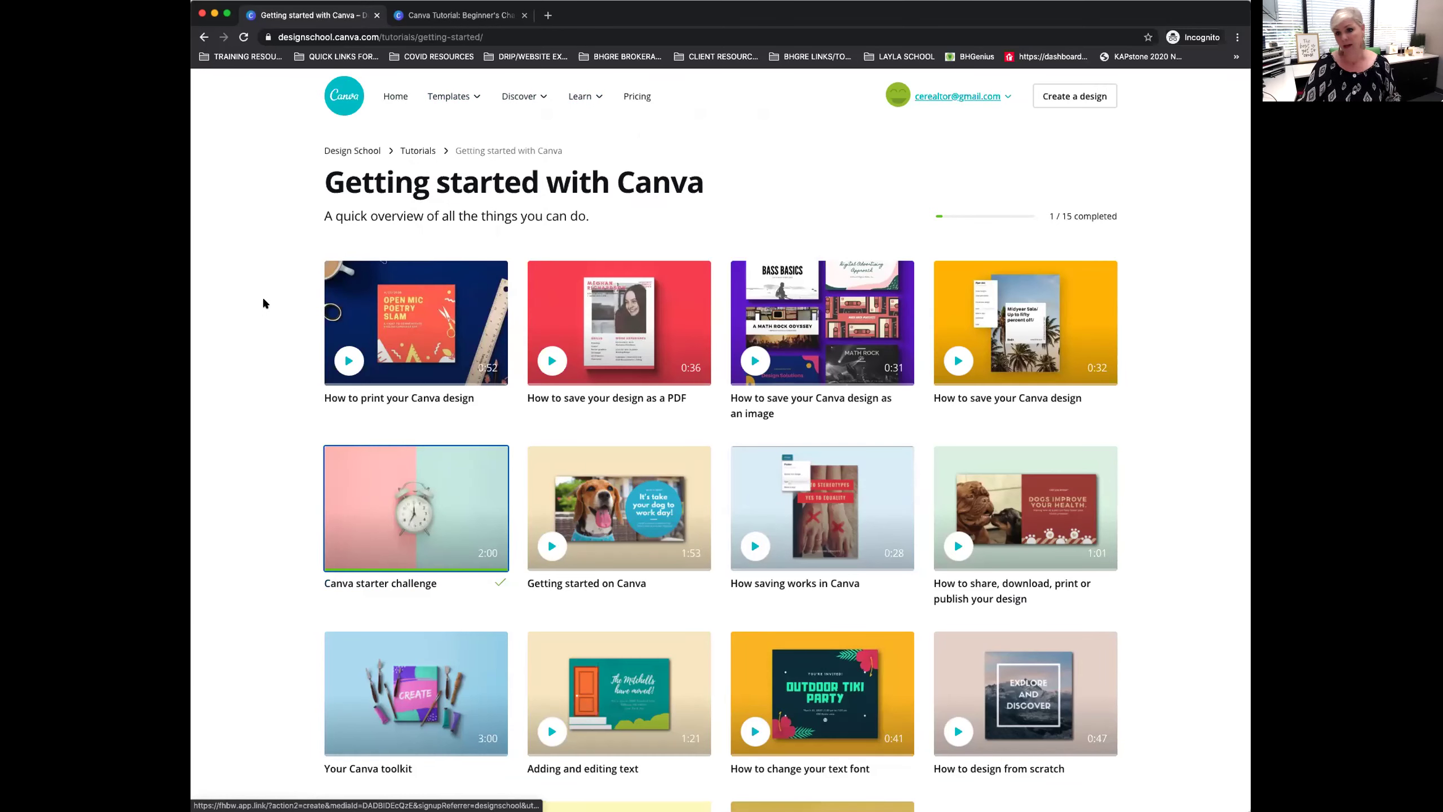
{"action": "left_click", "coordinate": [436, 498]}
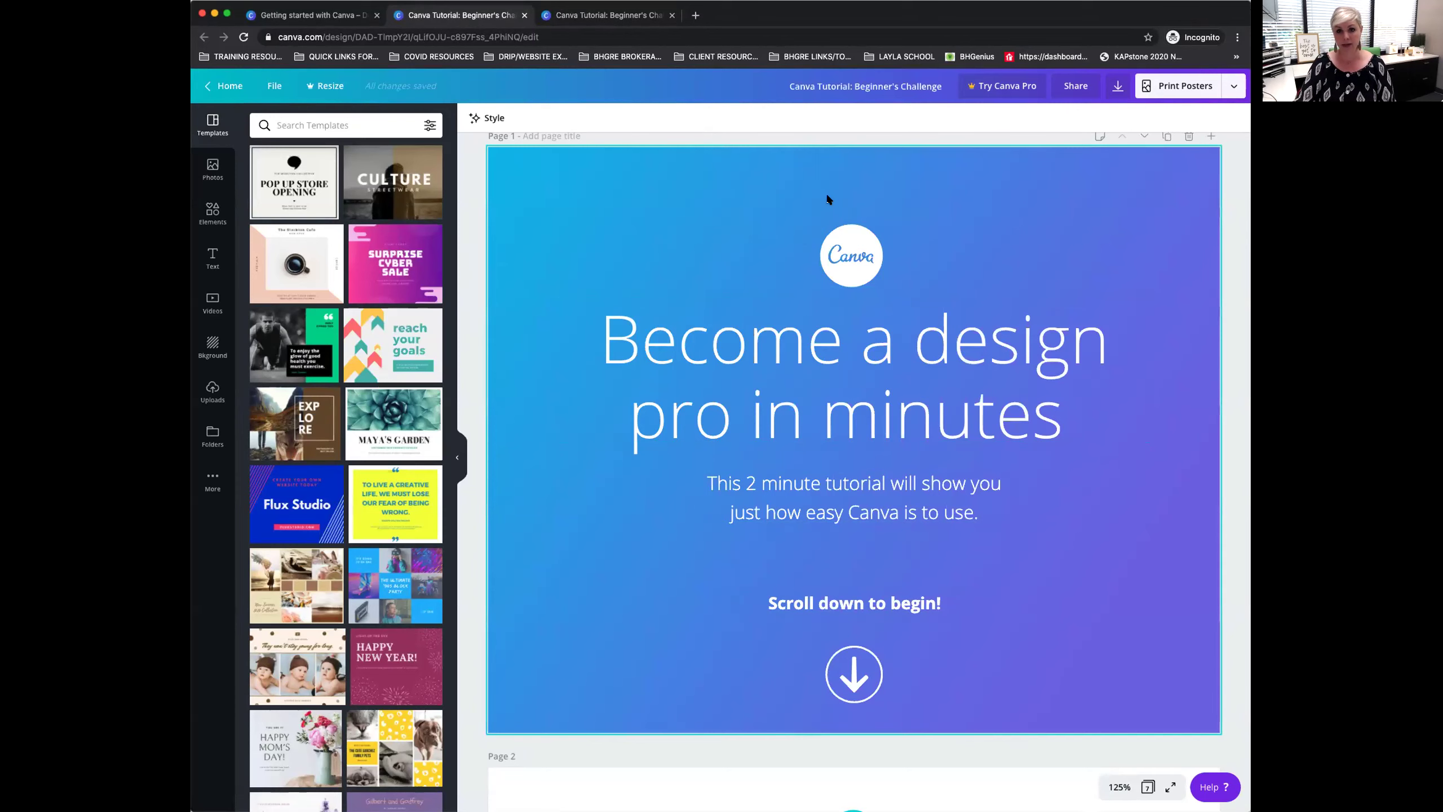
Look through the first pages of the Beginner's Challenge, including the circle color and monkey hat tasks.
{"action": "scroll", "coordinate": [931, 310], "scroll_direction": "up", "scroll_amount": 1}
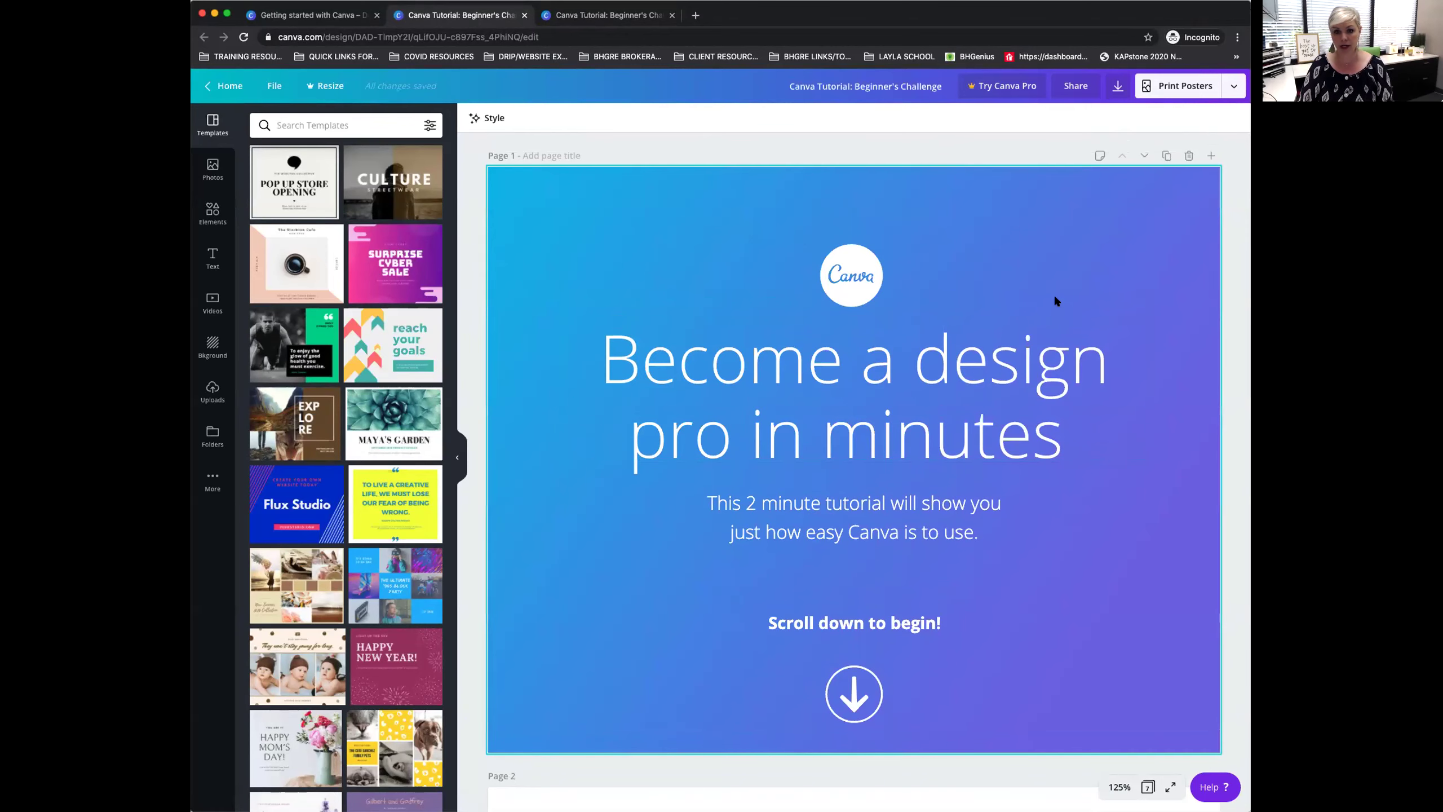
{"action": "scroll", "coordinate": [1053, 293], "scroll_direction": "down", "scroll_amount": 10}
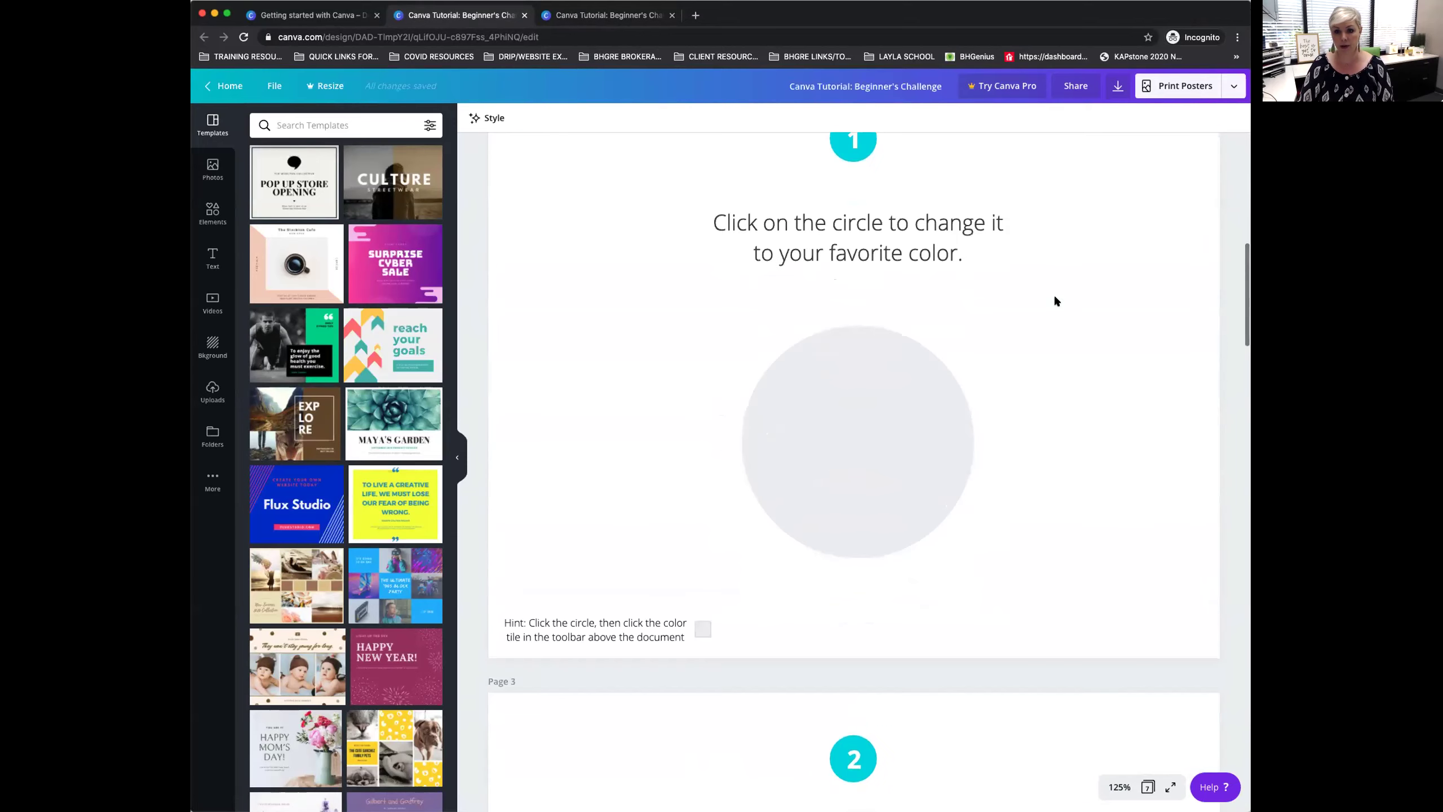
{"action": "scroll", "coordinate": [1053, 293], "scroll_direction": "up", "scroll_amount": 1}
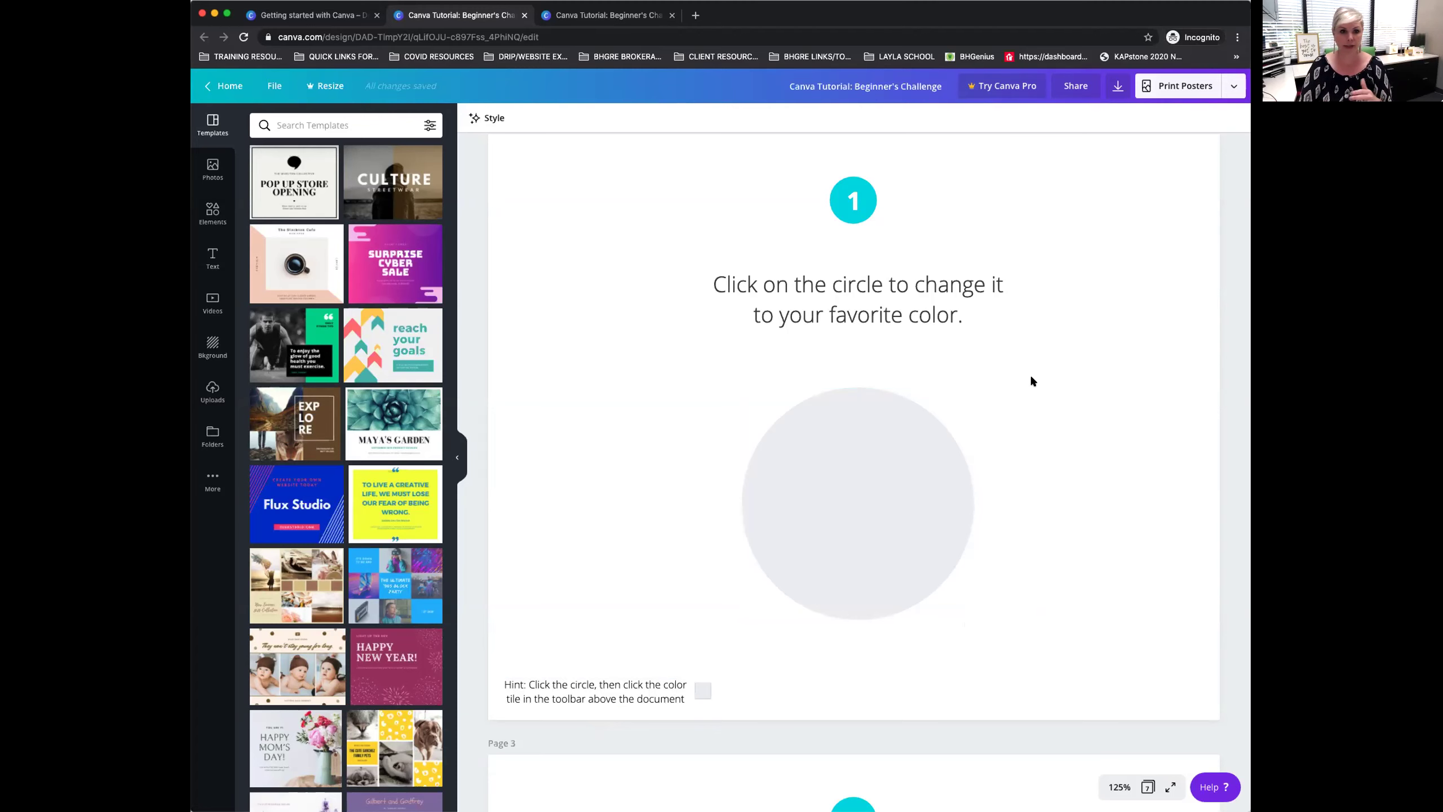
{"action": "scroll", "coordinate": [1032, 381], "scroll_direction": "down", "scroll_amount": 8}
{"action": "scroll", "coordinate": [1033, 381], "scroll_direction": "up", "scroll_amount": 2}
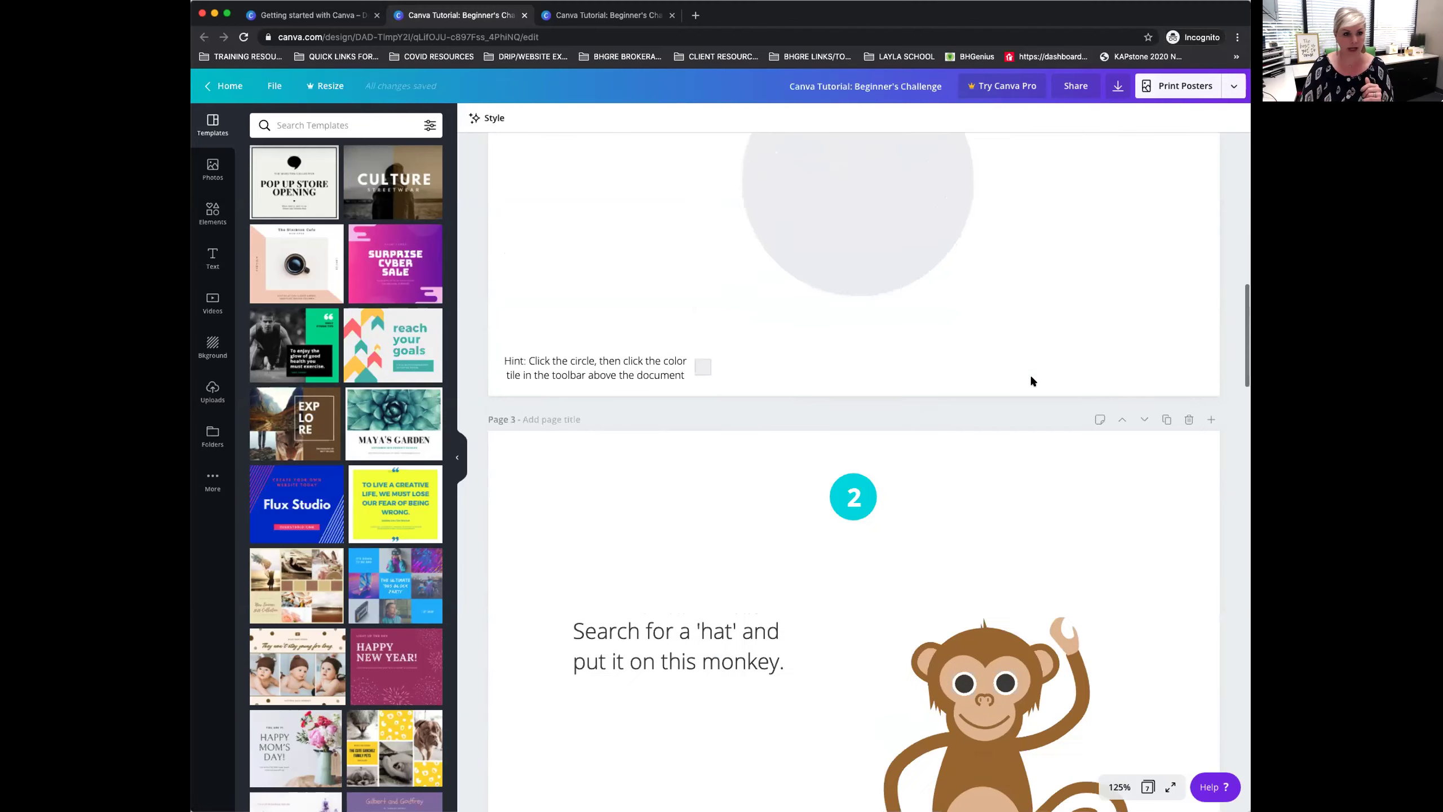
{"action": "scroll", "coordinate": [1032, 381], "scroll_direction": "up", "scroll_amount": 15}
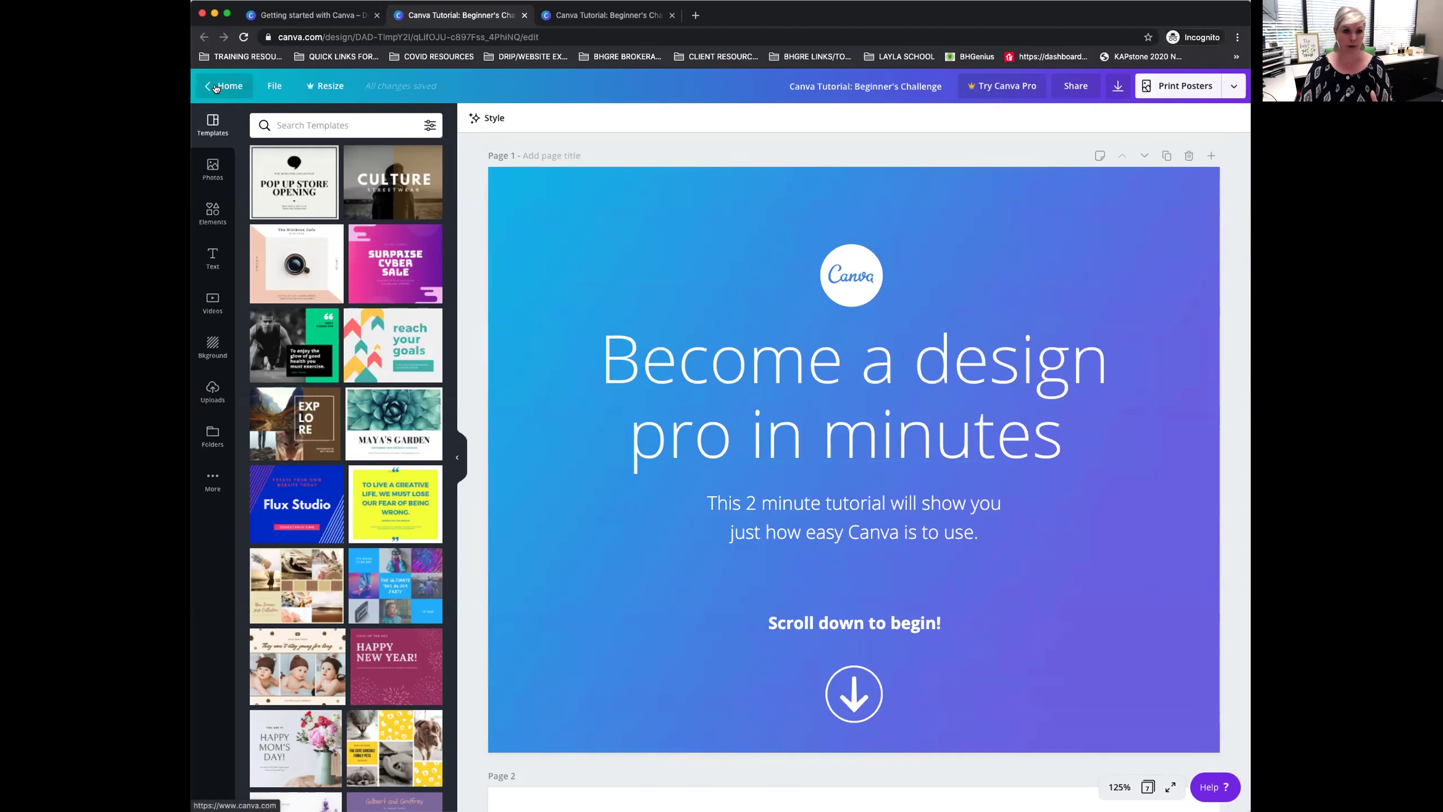
Save the second Beginner's Challenge copy and close it to go back to the Canva home page.
{"action": "left_click", "coordinate": [265, 88]}
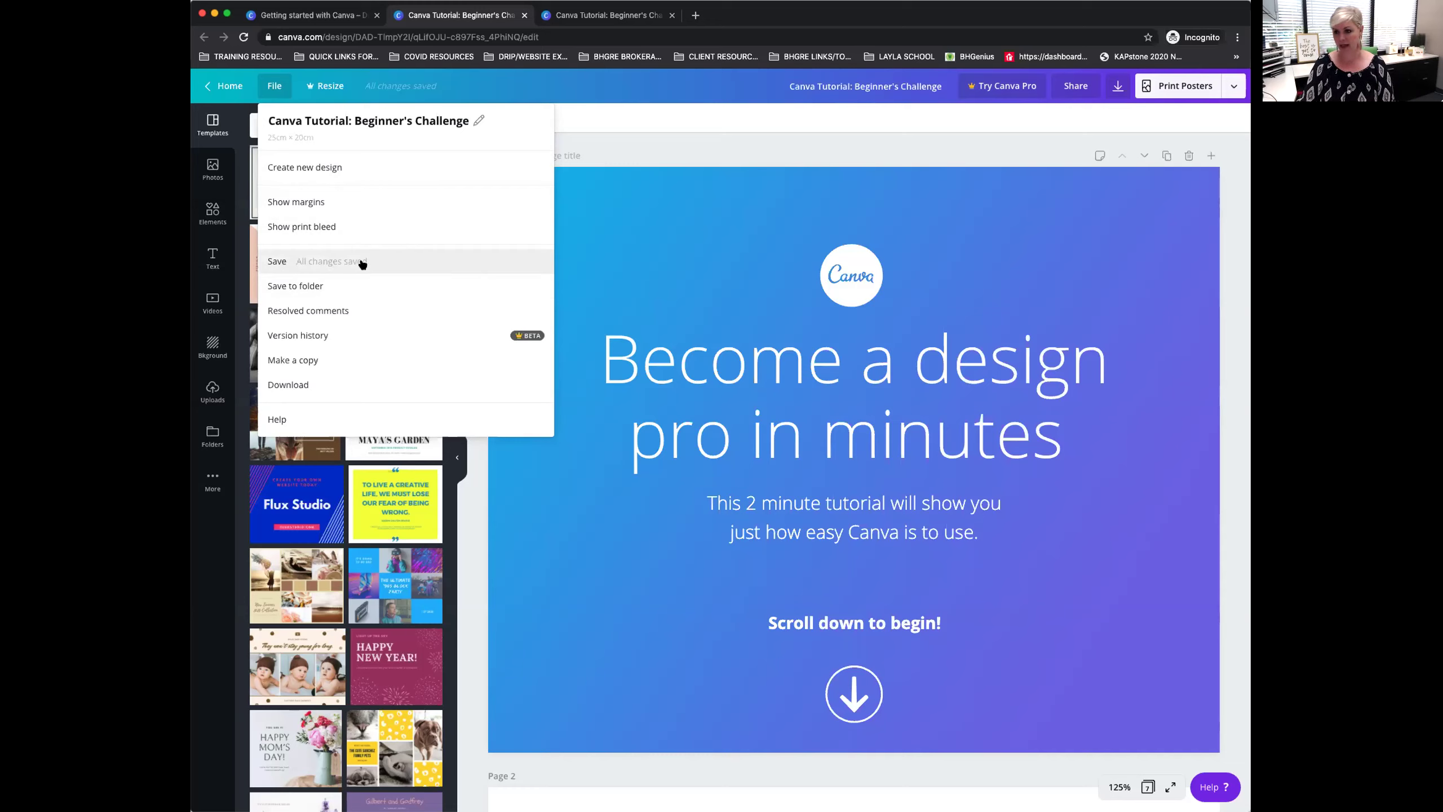
{"action": "left_click", "coordinate": [327, 262]}
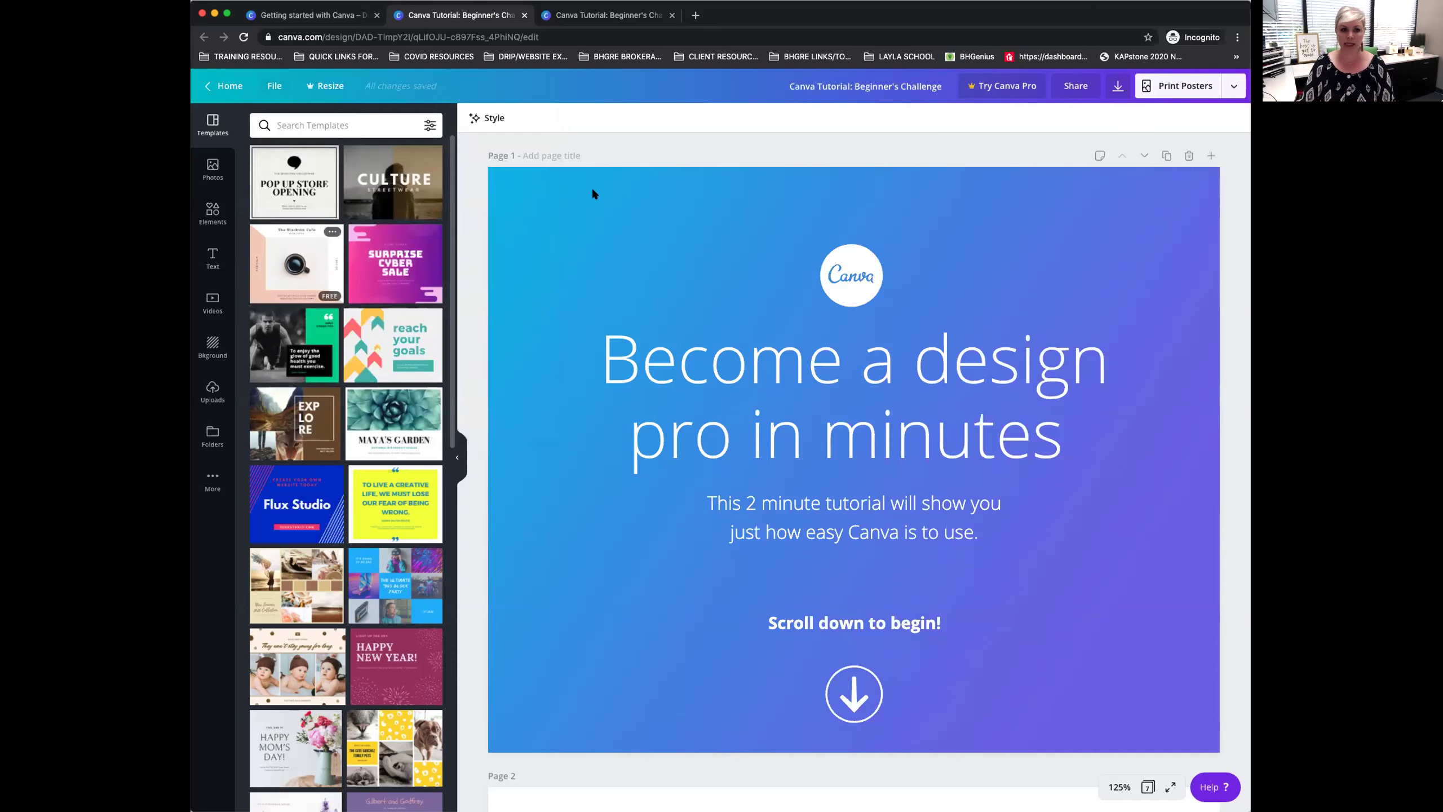
{"action": "left_click", "coordinate": [523, 16]}
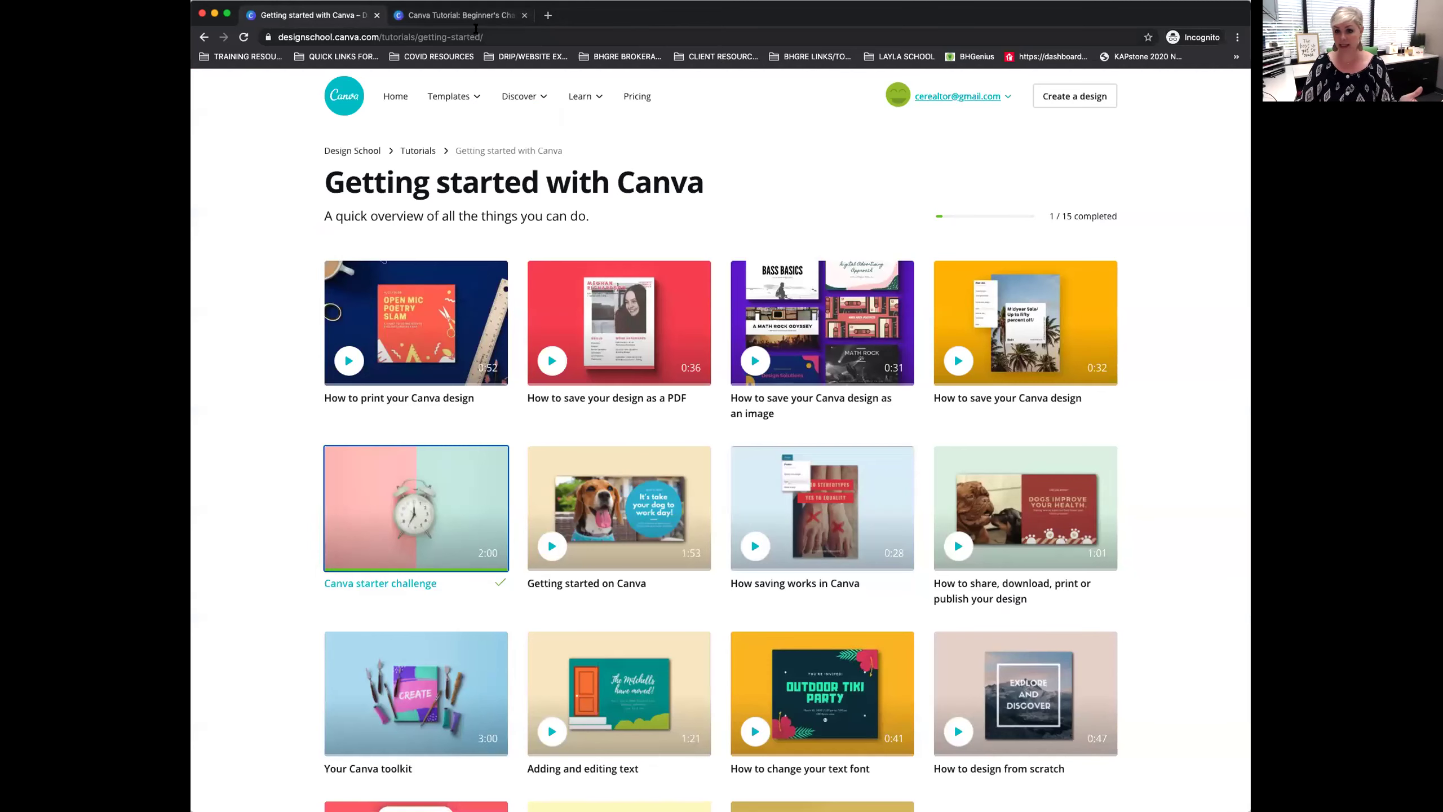
{"action": "left_click", "coordinate": [393, 96]}
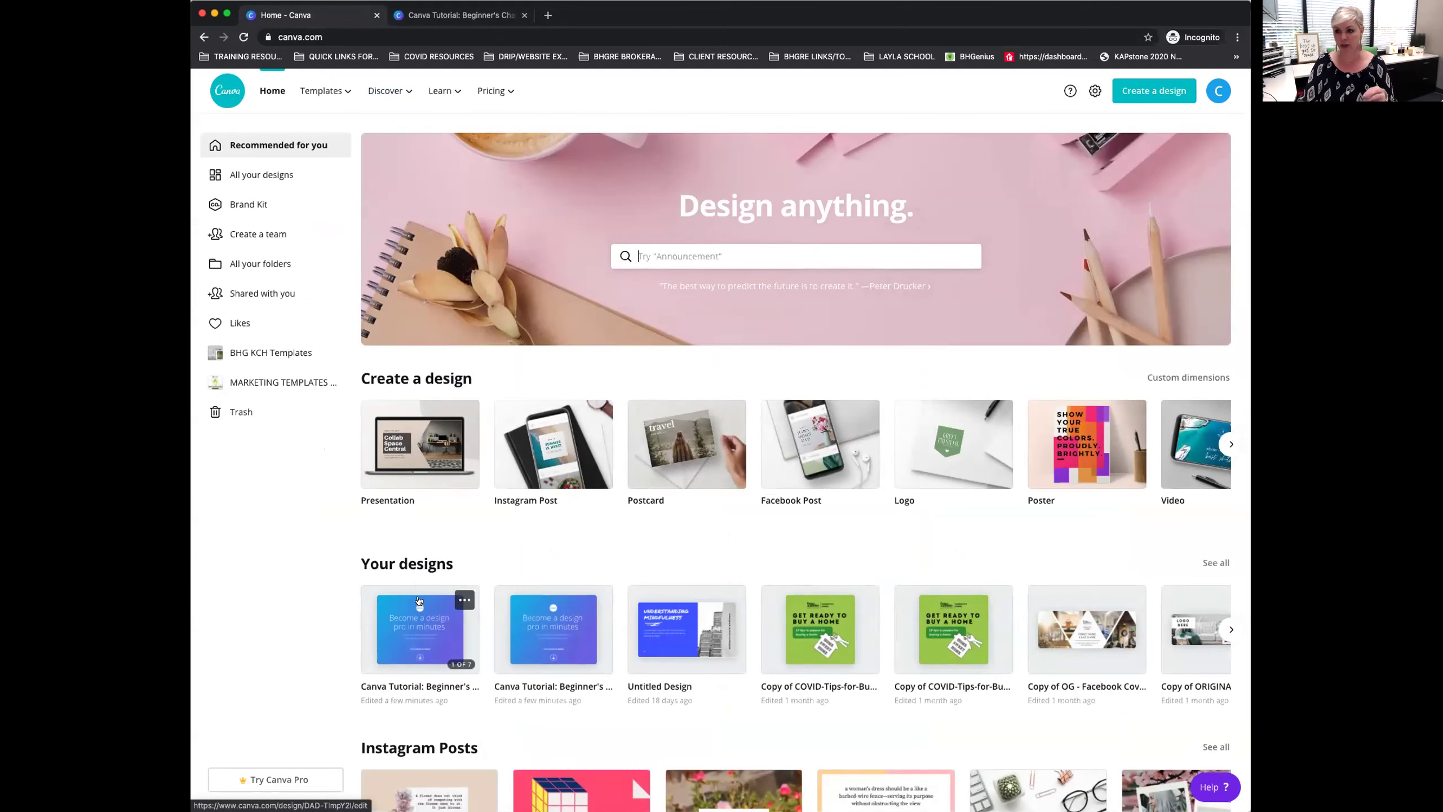
Go to the Beginner's Challenge copy that is still open, review its download file types and choose PNG.
{"action": "left_click", "coordinate": [435, 17]}
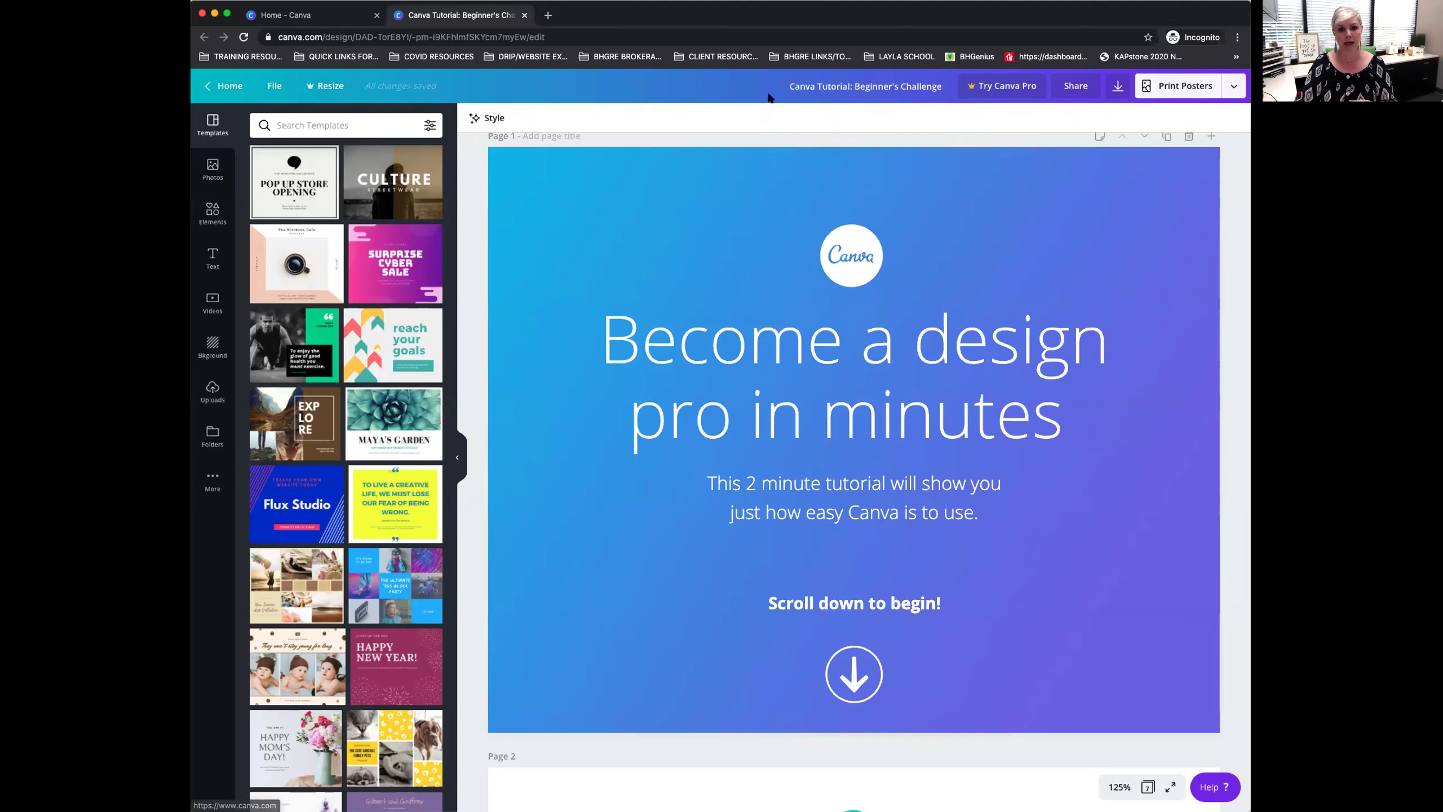
{"action": "left_click", "coordinate": [1117, 87]}
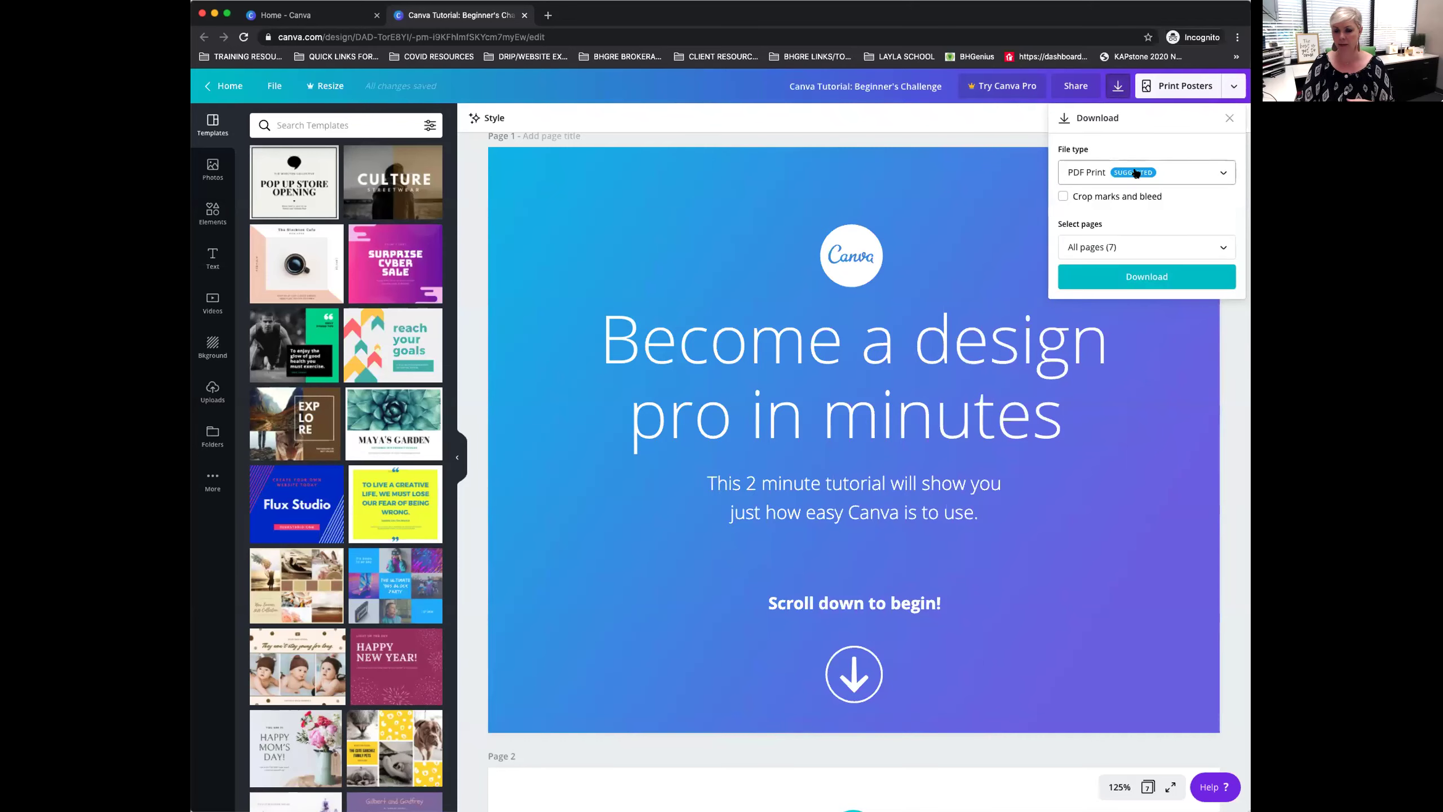
{"action": "left_click", "coordinate": [1198, 177]}
{"action": "scroll", "coordinate": [1160, 142], "scroll_direction": "up", "scroll_amount": 2}
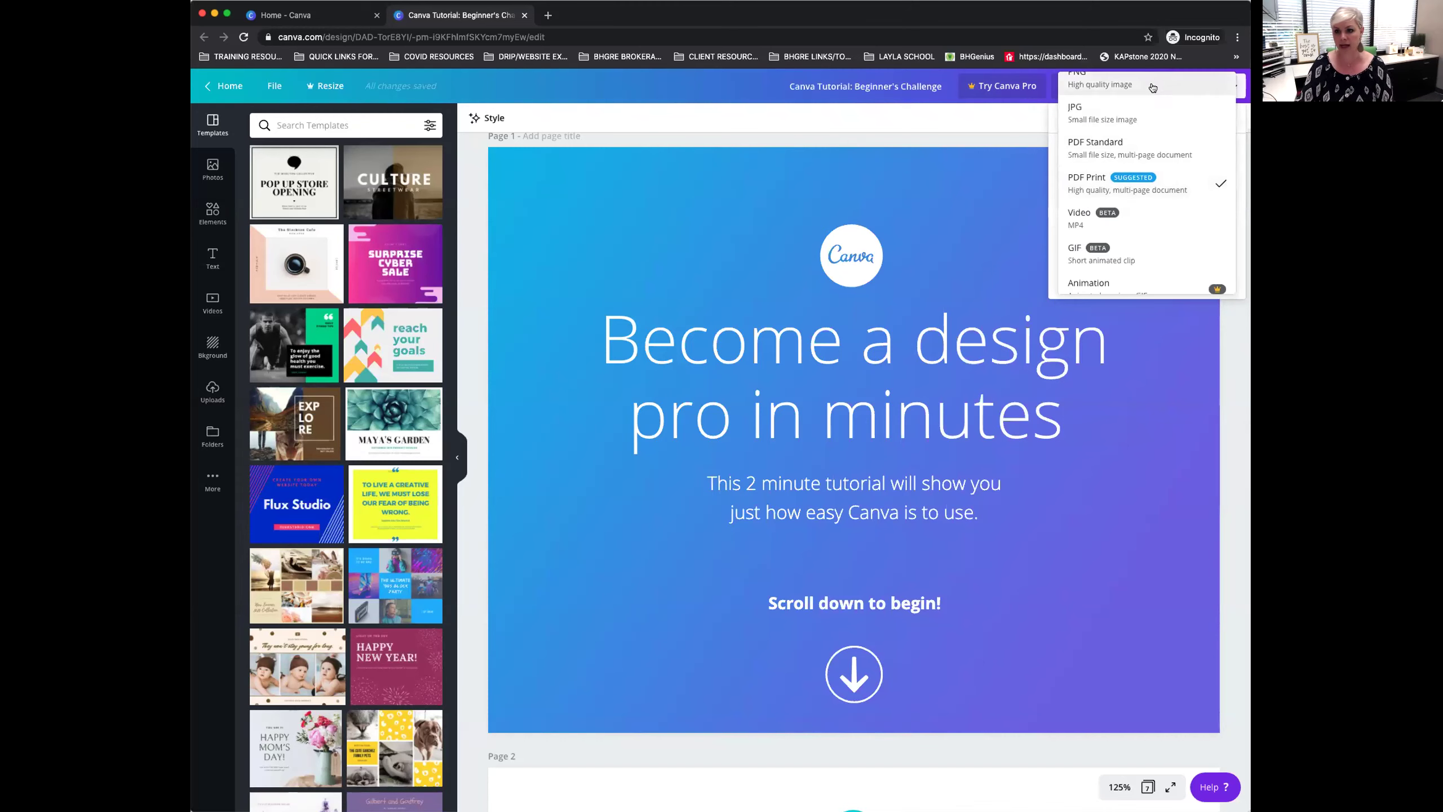
{"action": "scroll", "coordinate": [1152, 87], "scroll_direction": "up", "scroll_amount": 1}
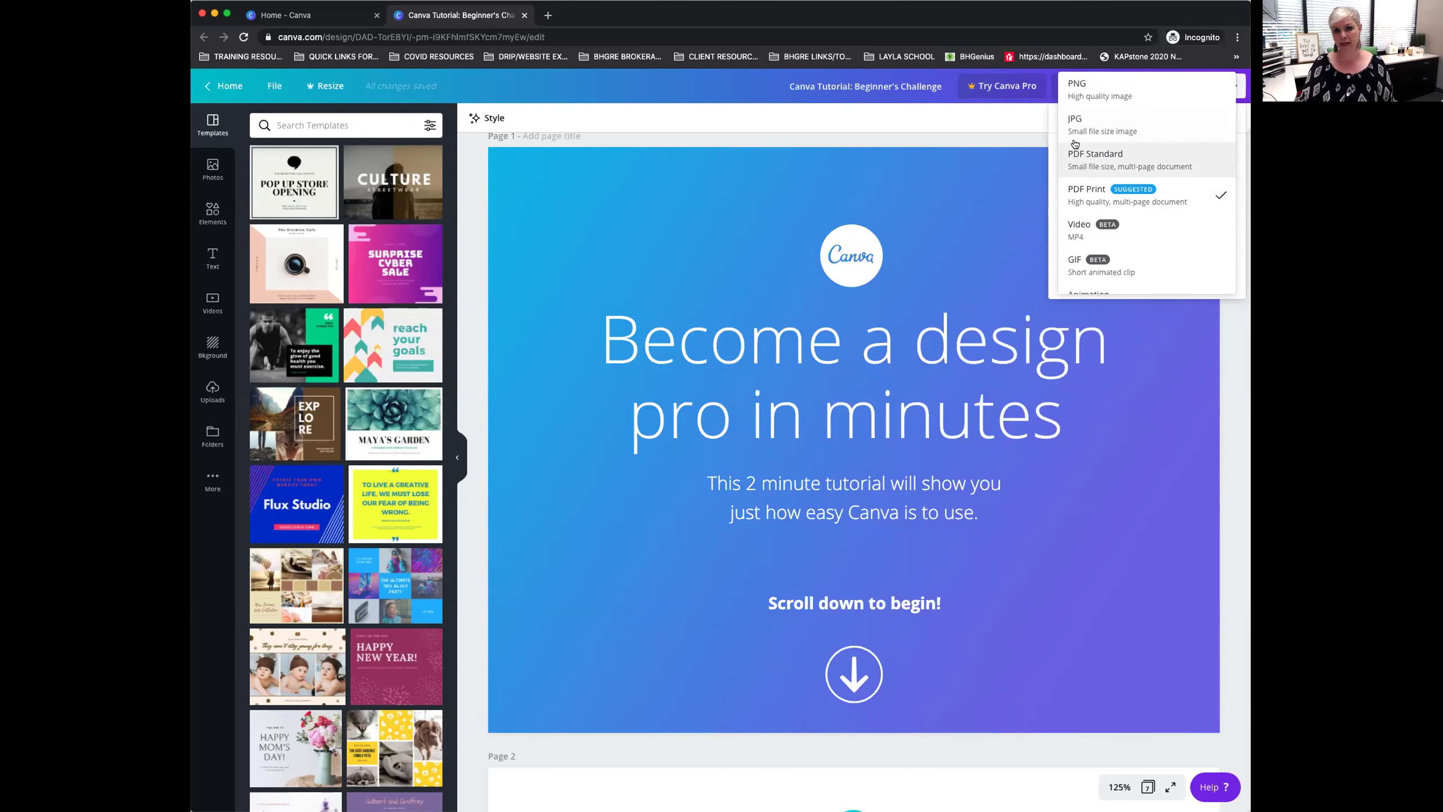
{"action": "left_click", "coordinate": [1037, 110]}
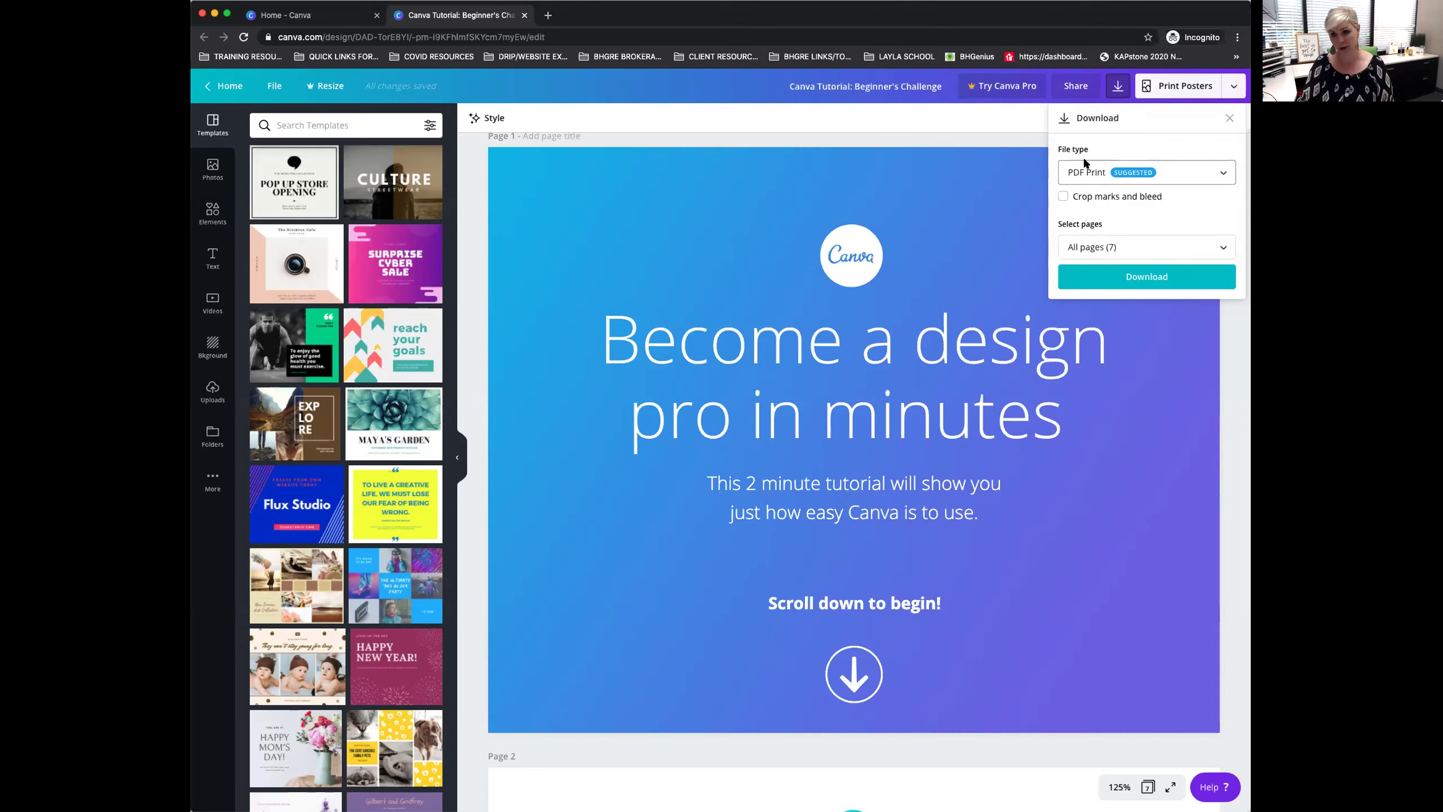
{"action": "left_click", "coordinate": [1224, 173]}
{"action": "scroll", "coordinate": [1159, 210], "scroll_direction": "up", "scroll_amount": 1}
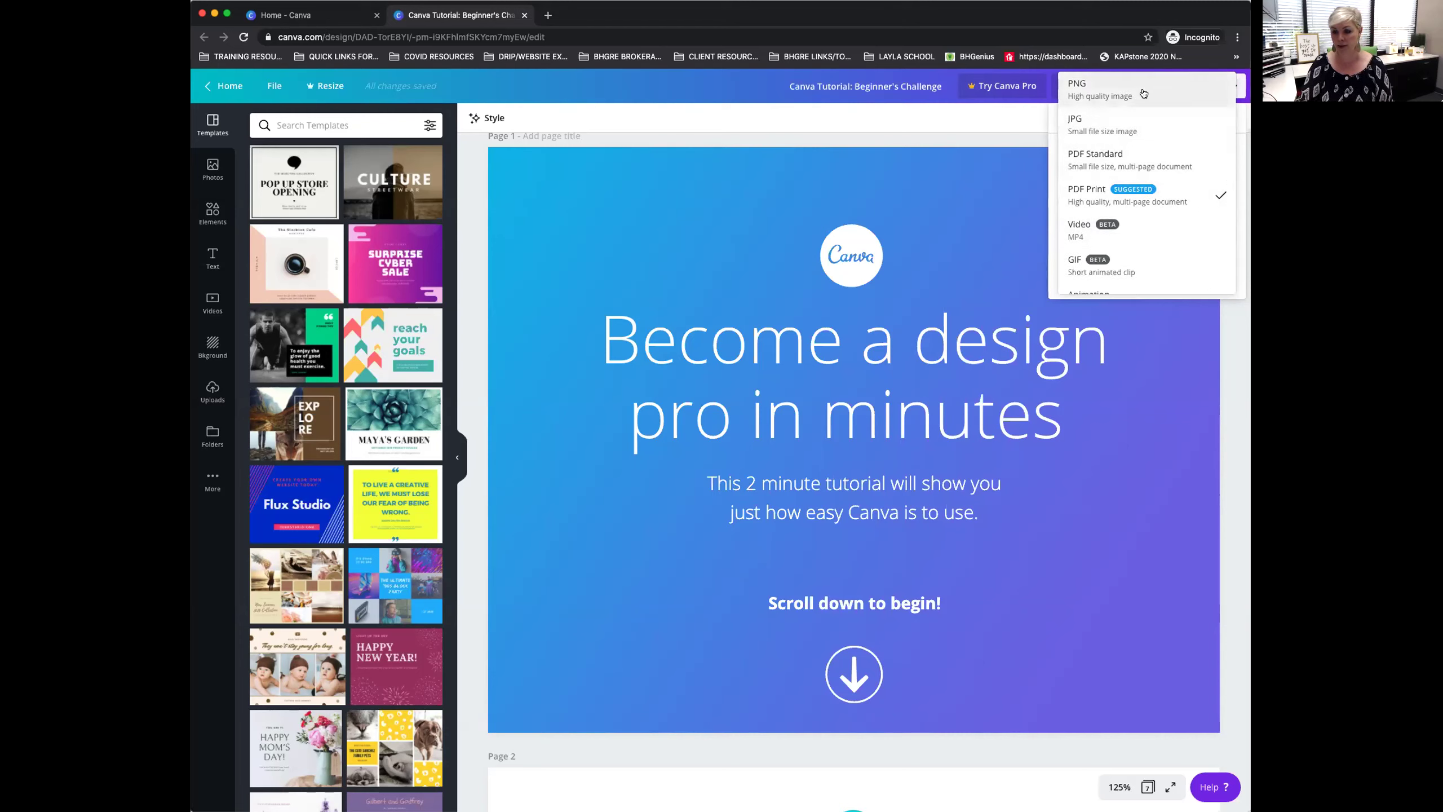
{"action": "left_click", "coordinate": [1131, 93]}
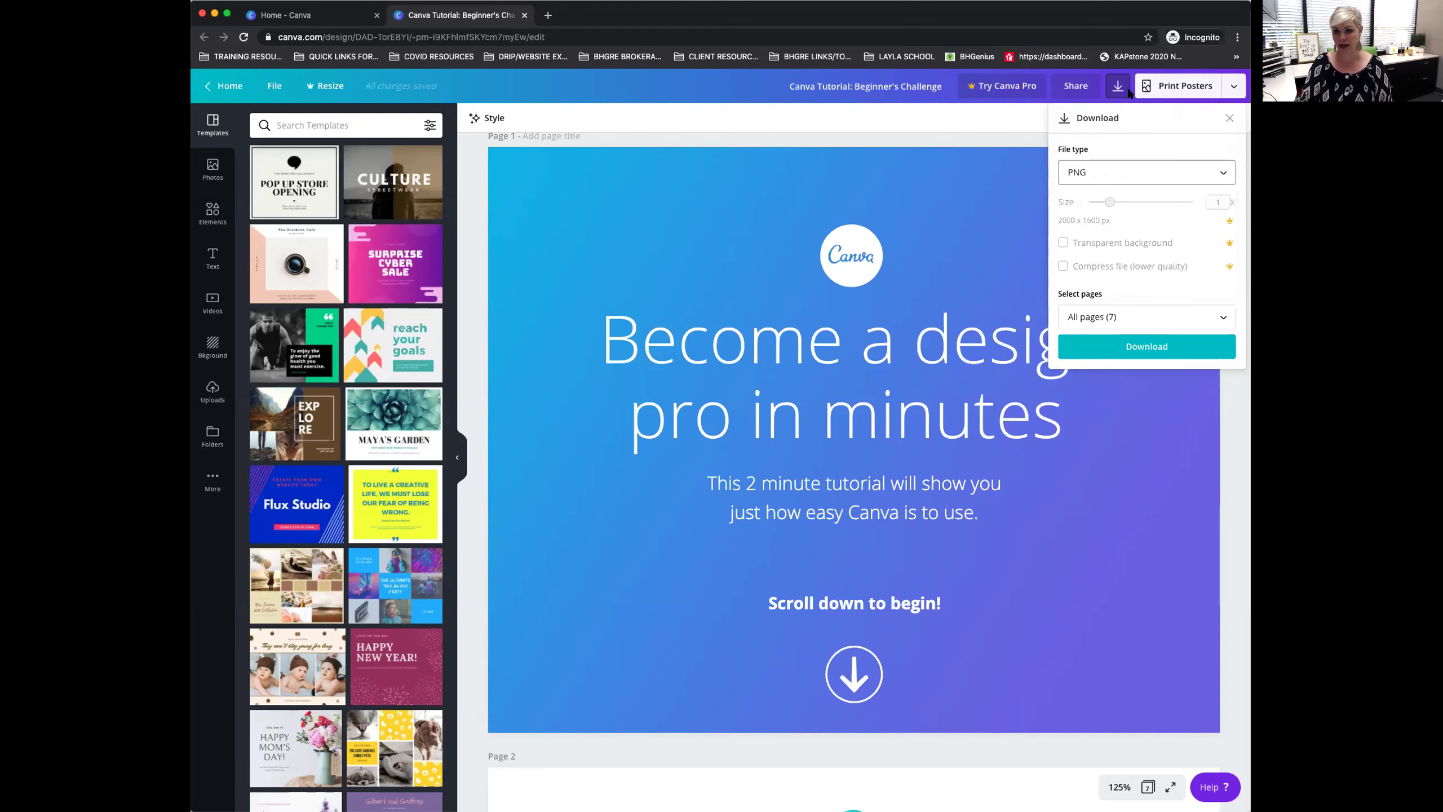
Limit the PNG download to page 1, download it and dismiss the Canva Pro trial offer.
{"action": "left_click", "coordinate": [1129, 318]}
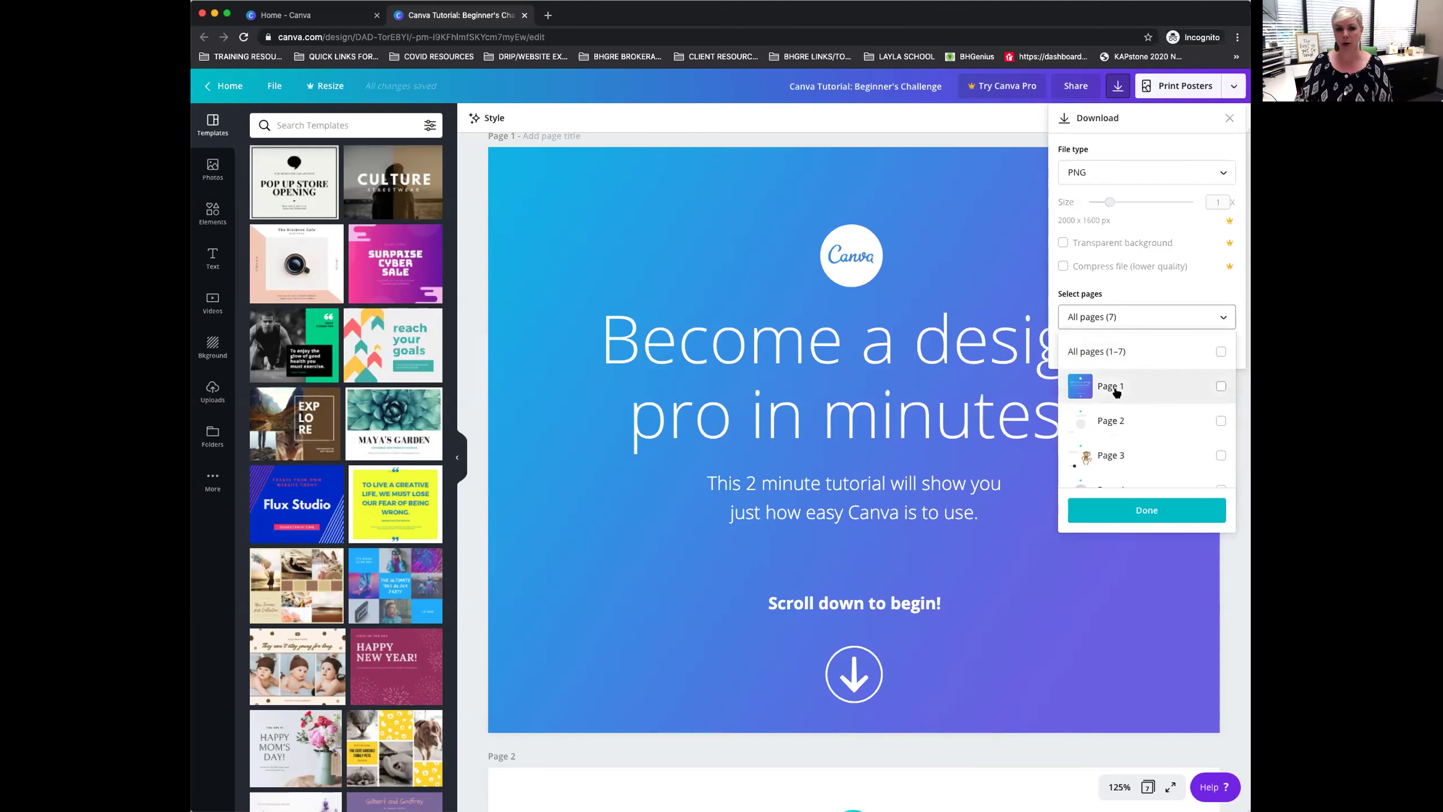
{"action": "left_click", "coordinate": [1220, 387]}
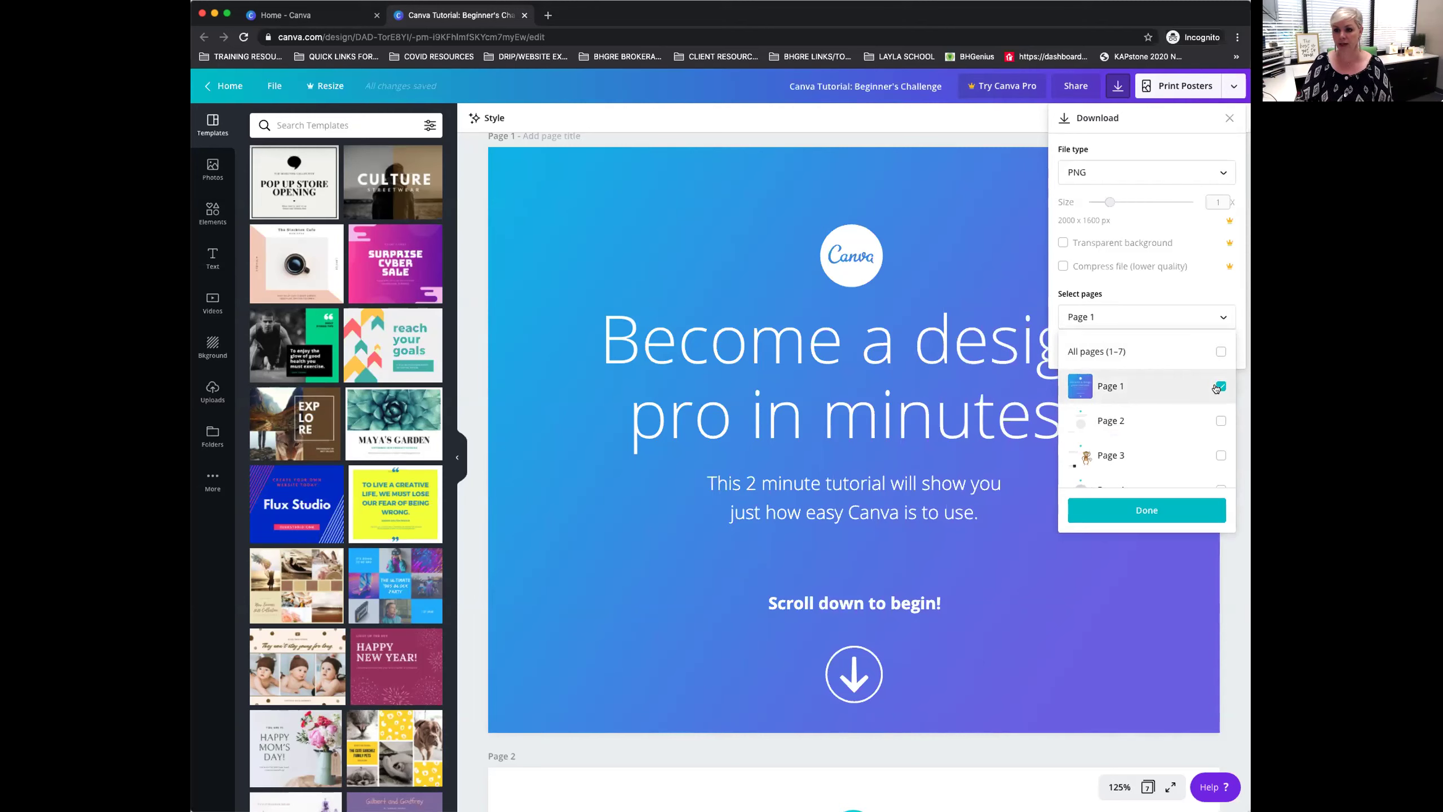
{"action": "left_click", "coordinate": [1150, 508]}
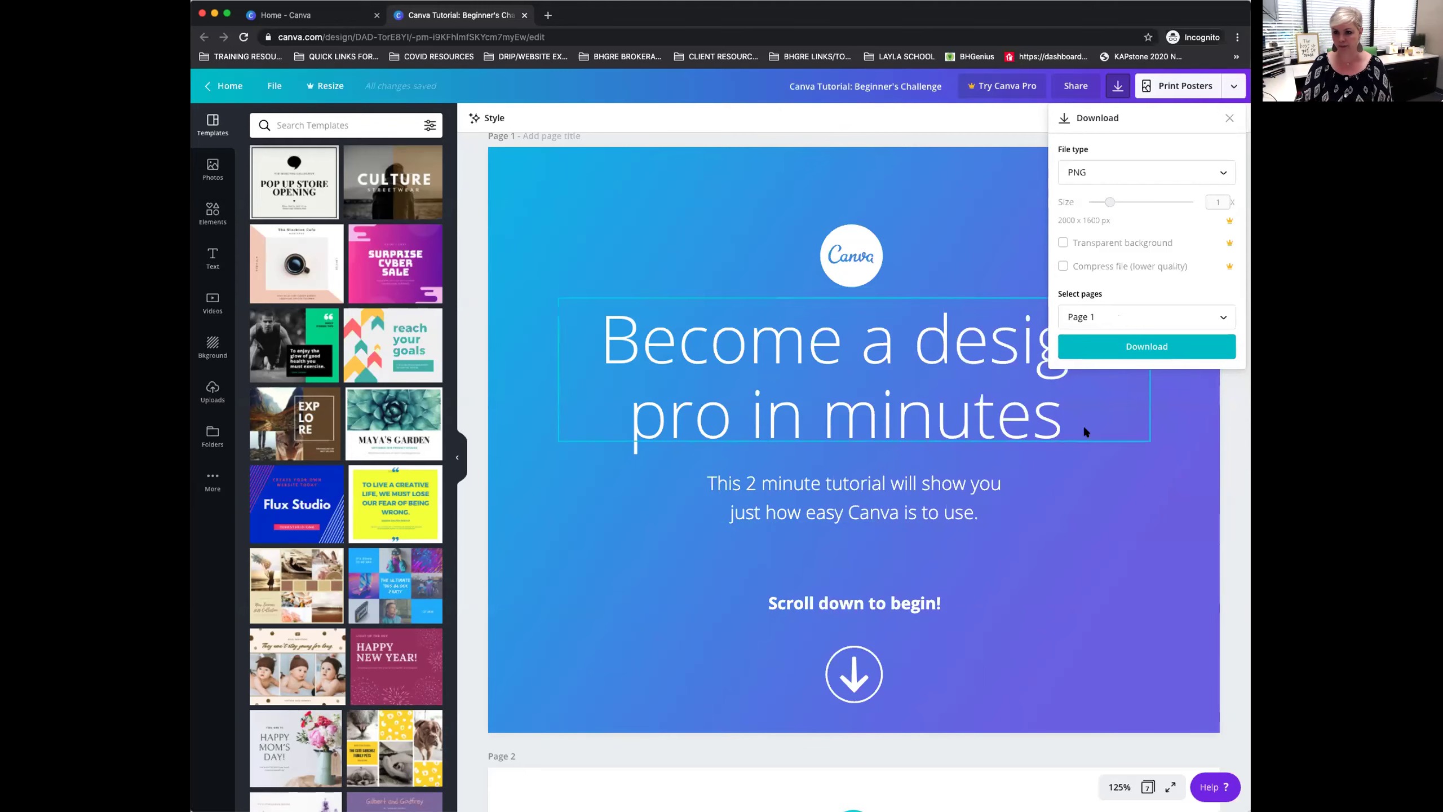
{"action": "left_click", "coordinate": [1152, 341]}
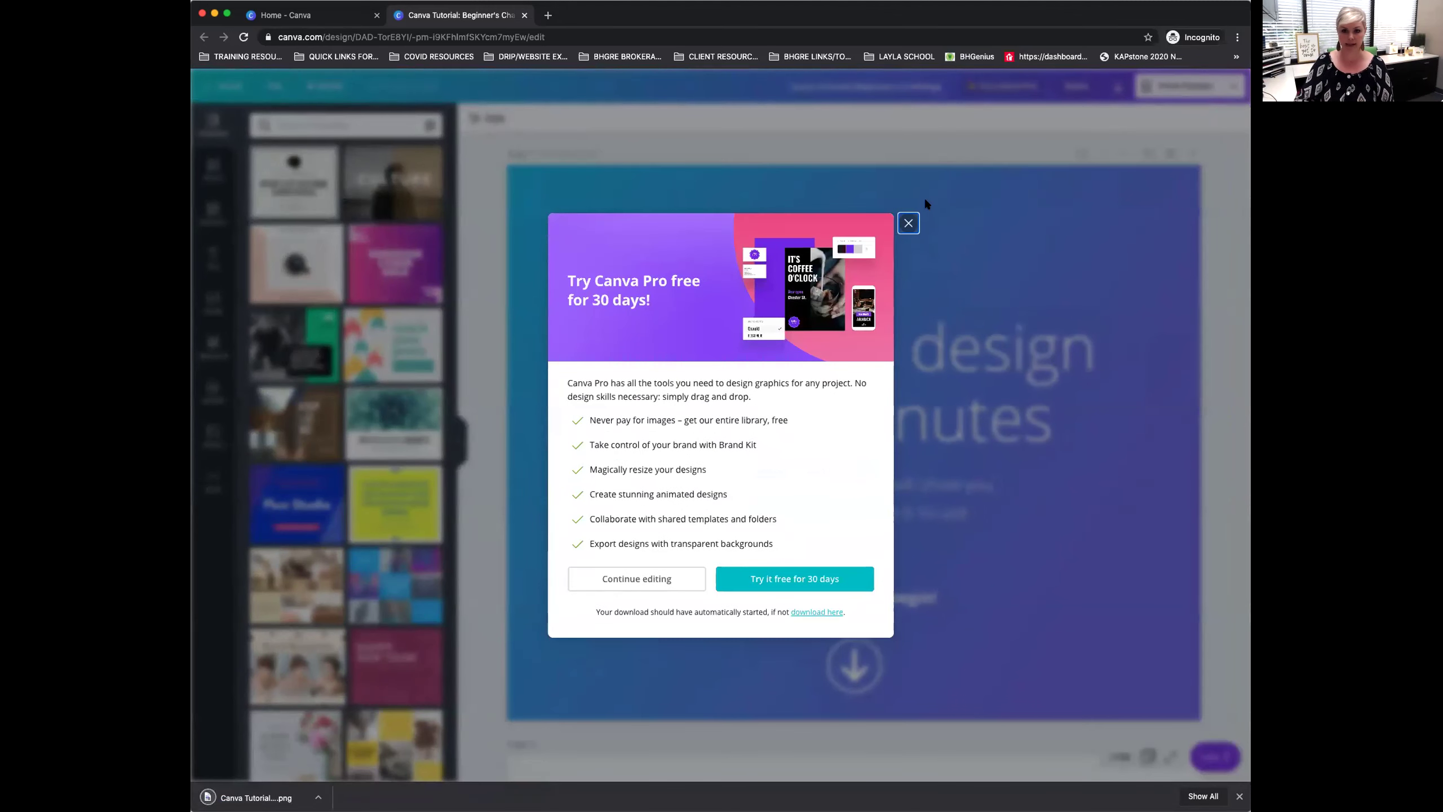
{"action": "left_click", "coordinate": [909, 222]}
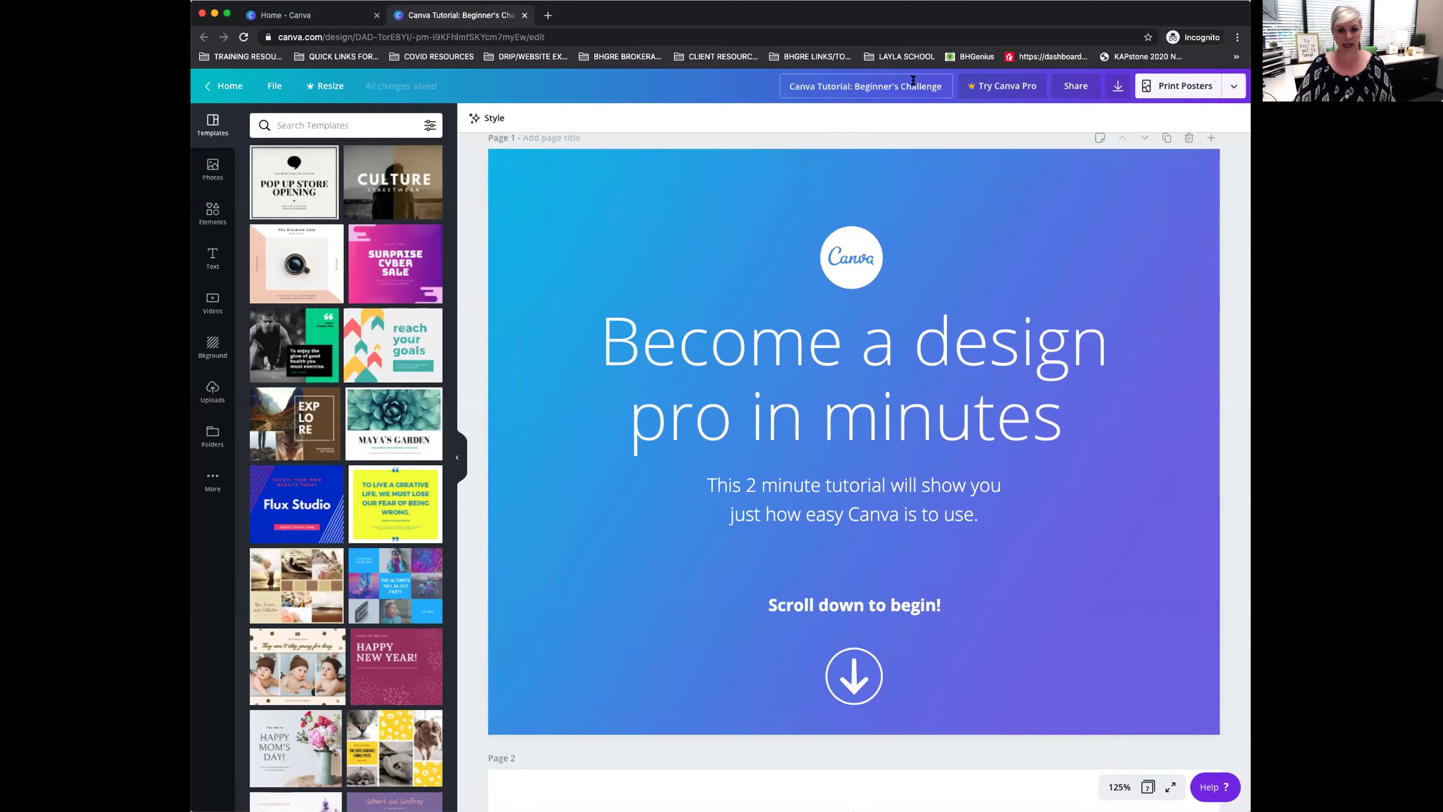
Rename the design as "STARTER CHALLENGE JUNE 5TH".
{"action": "left_click", "coordinate": [842, 86]}
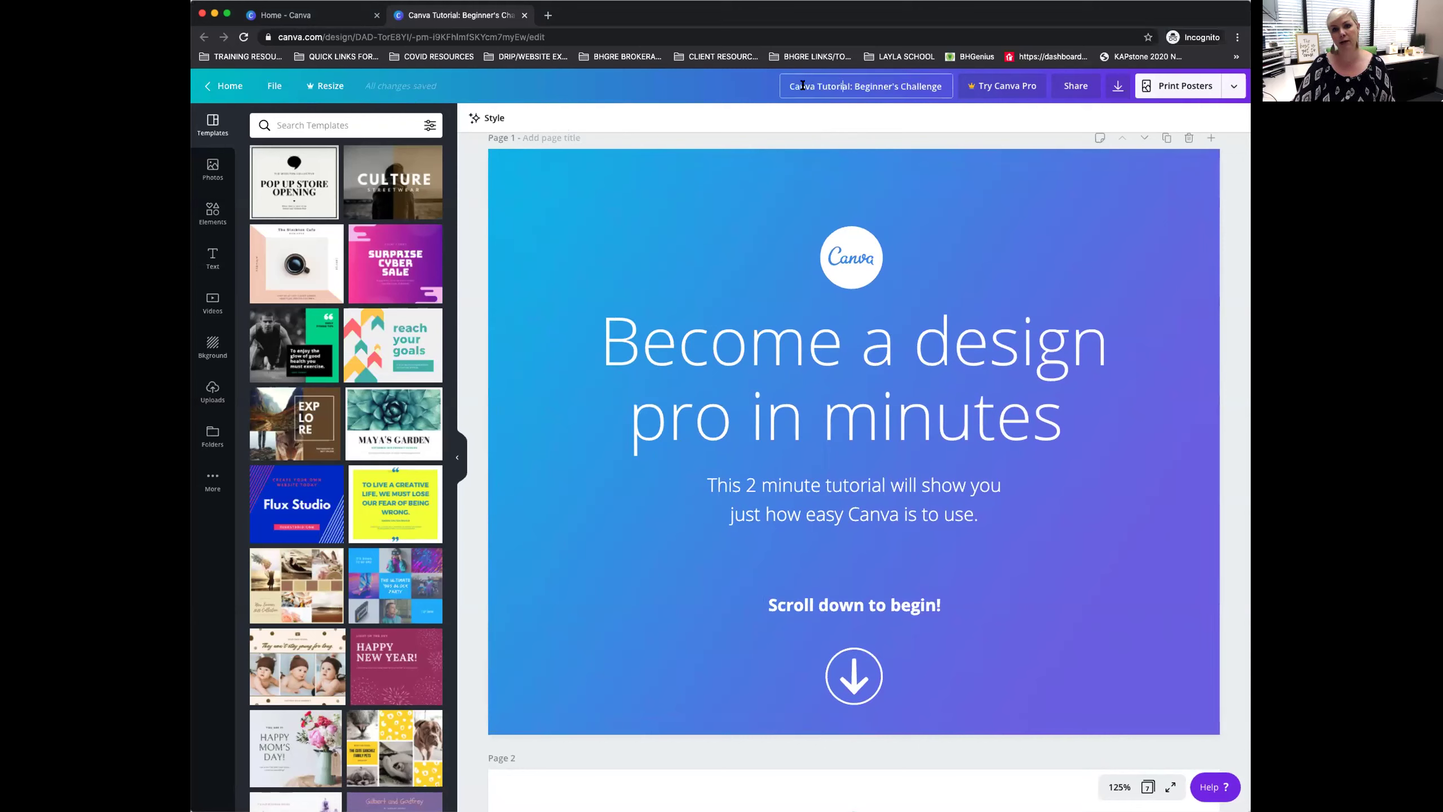
{"action": "left_click_drag", "start_coordinate": [790, 85], "coordinate": [961, 85]}
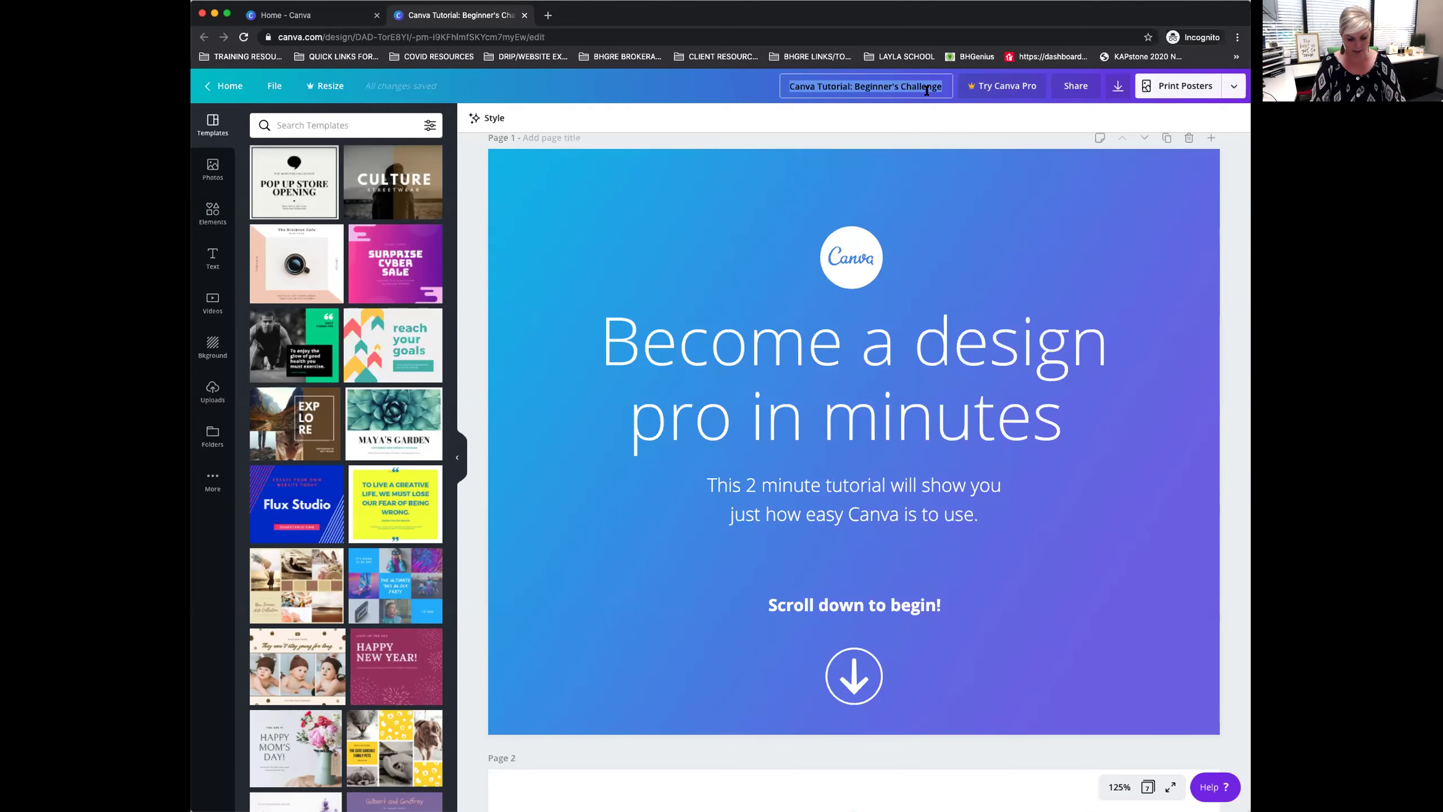
{"action": "type", "text": "STARTER C"}
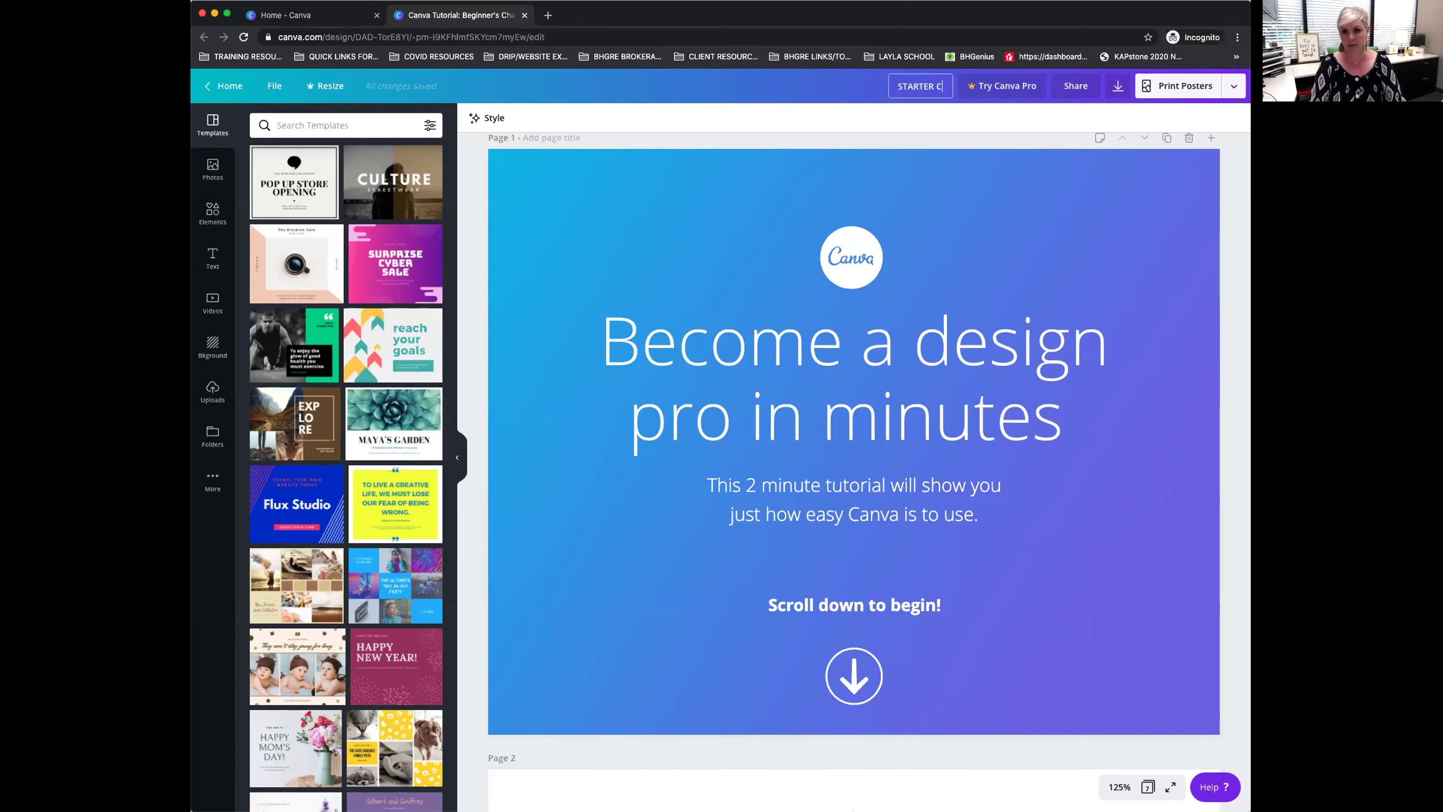
{"action": "type", "text": "HALLENGE"}
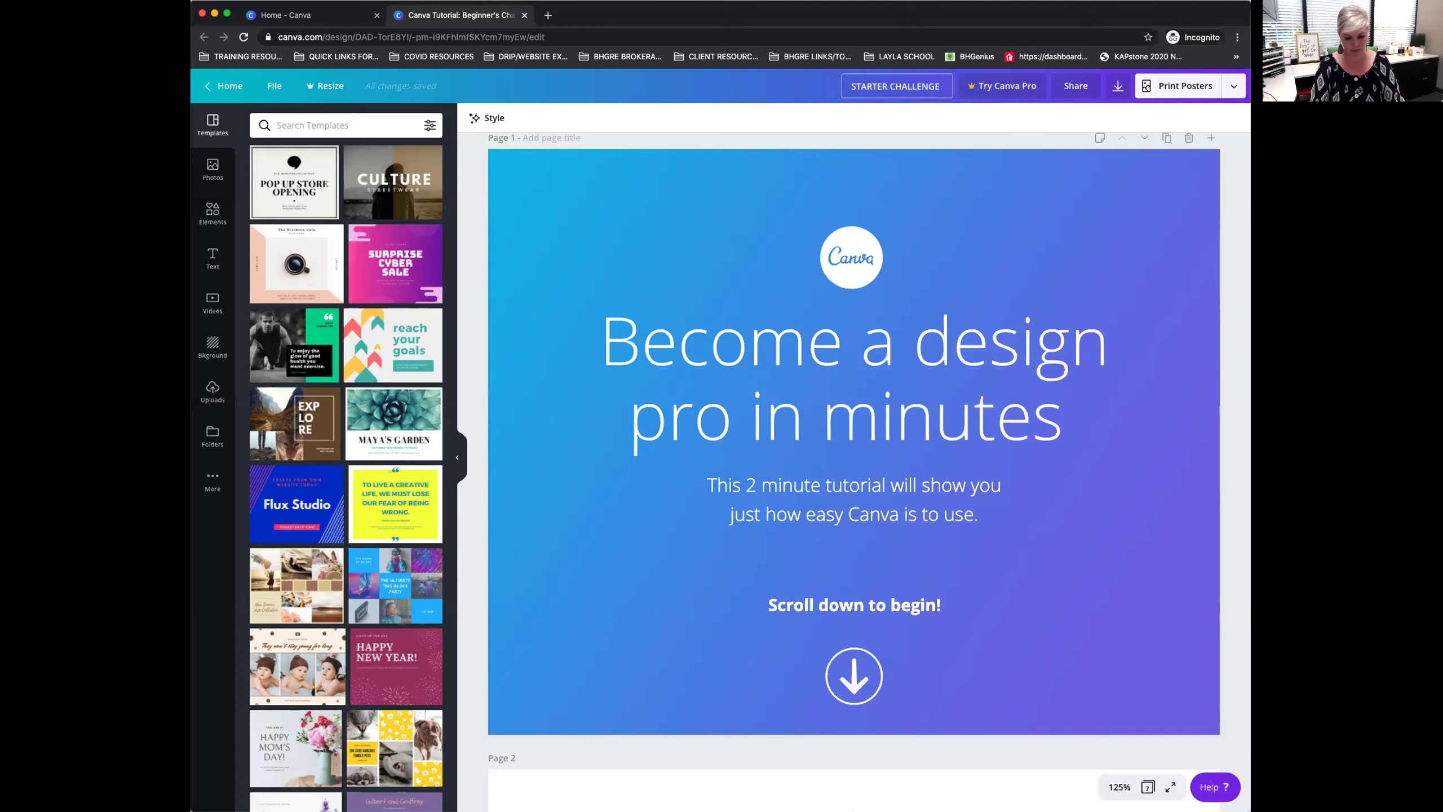
{"action": "type", "text": " JUNE 5TH"}
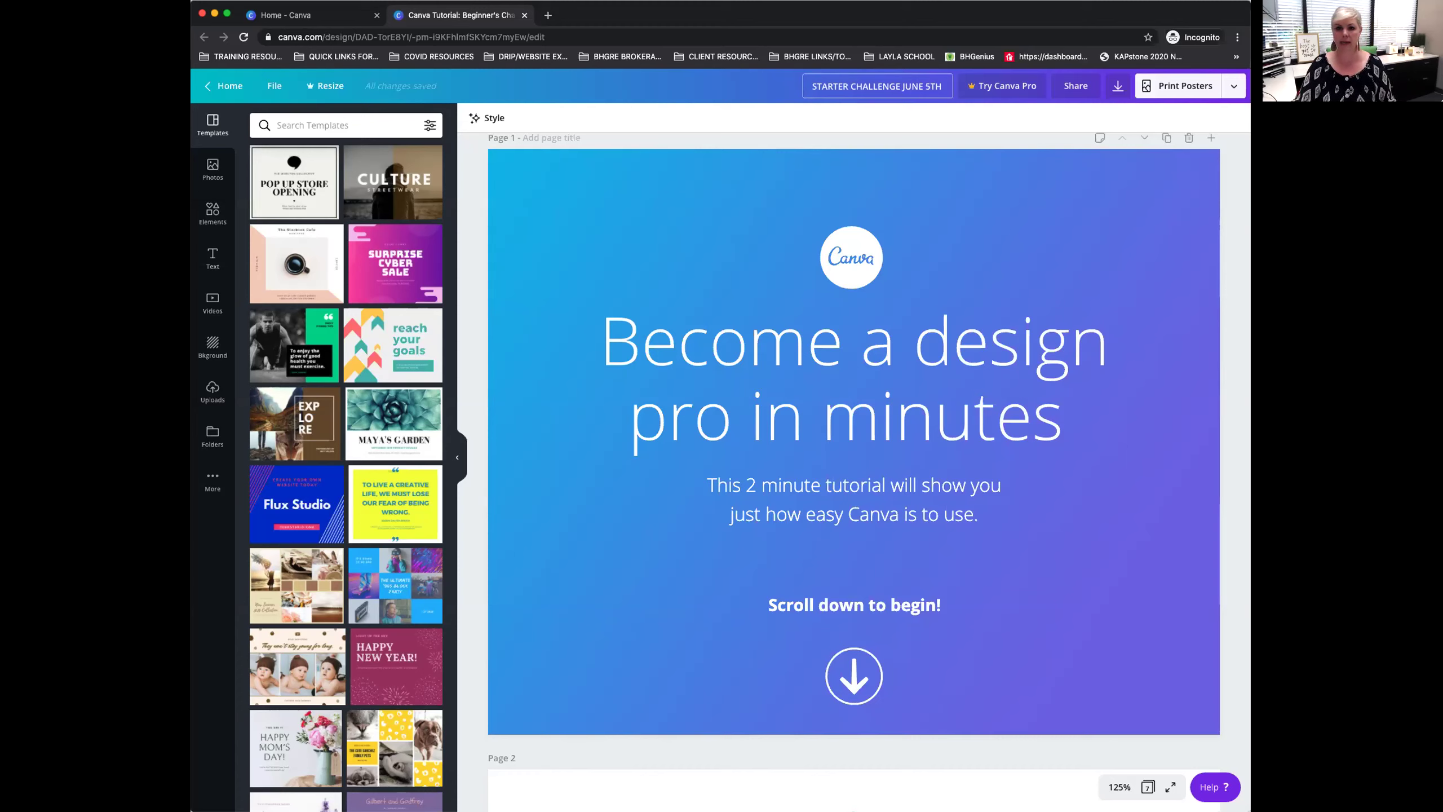
{"action": "left_click", "coordinate": [846, 118]}
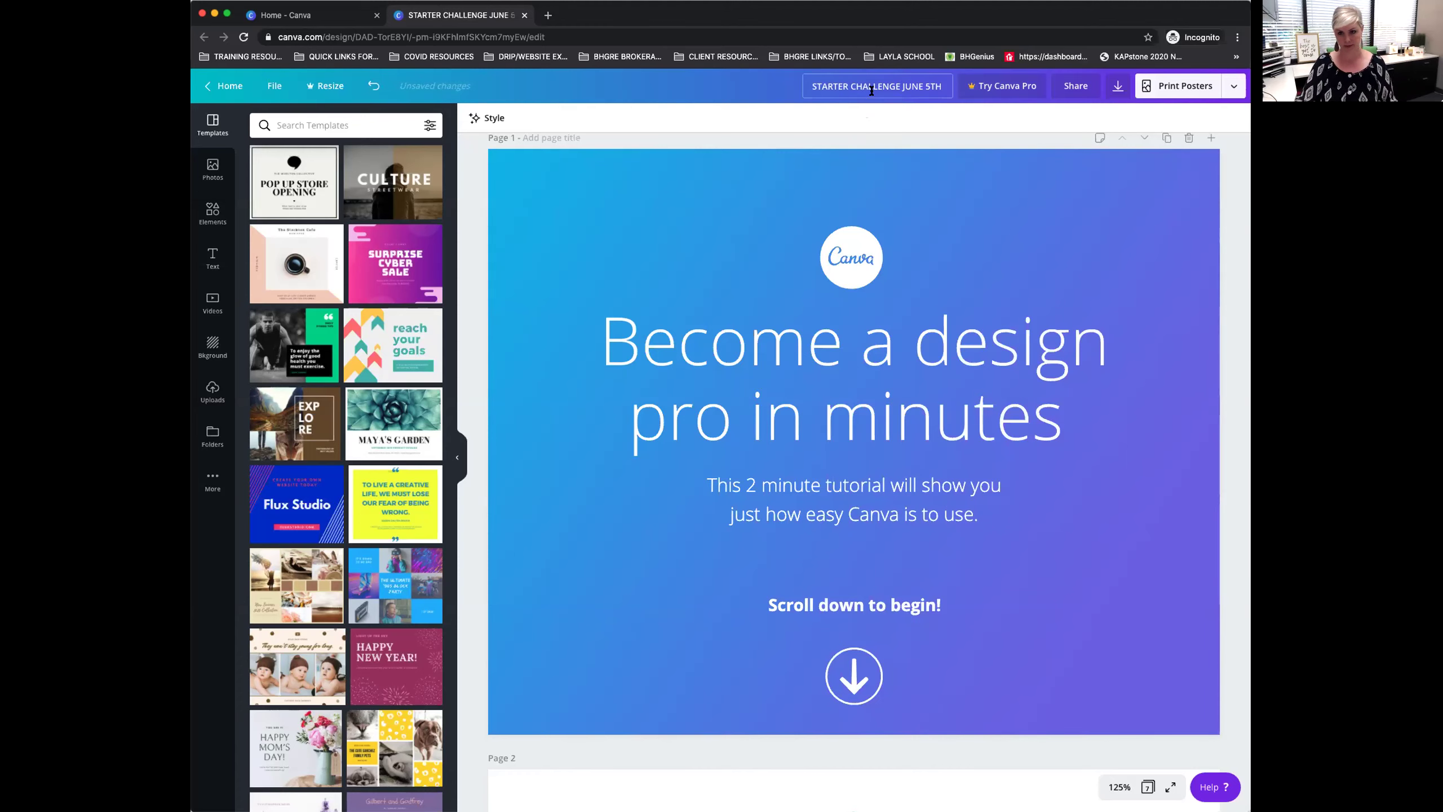
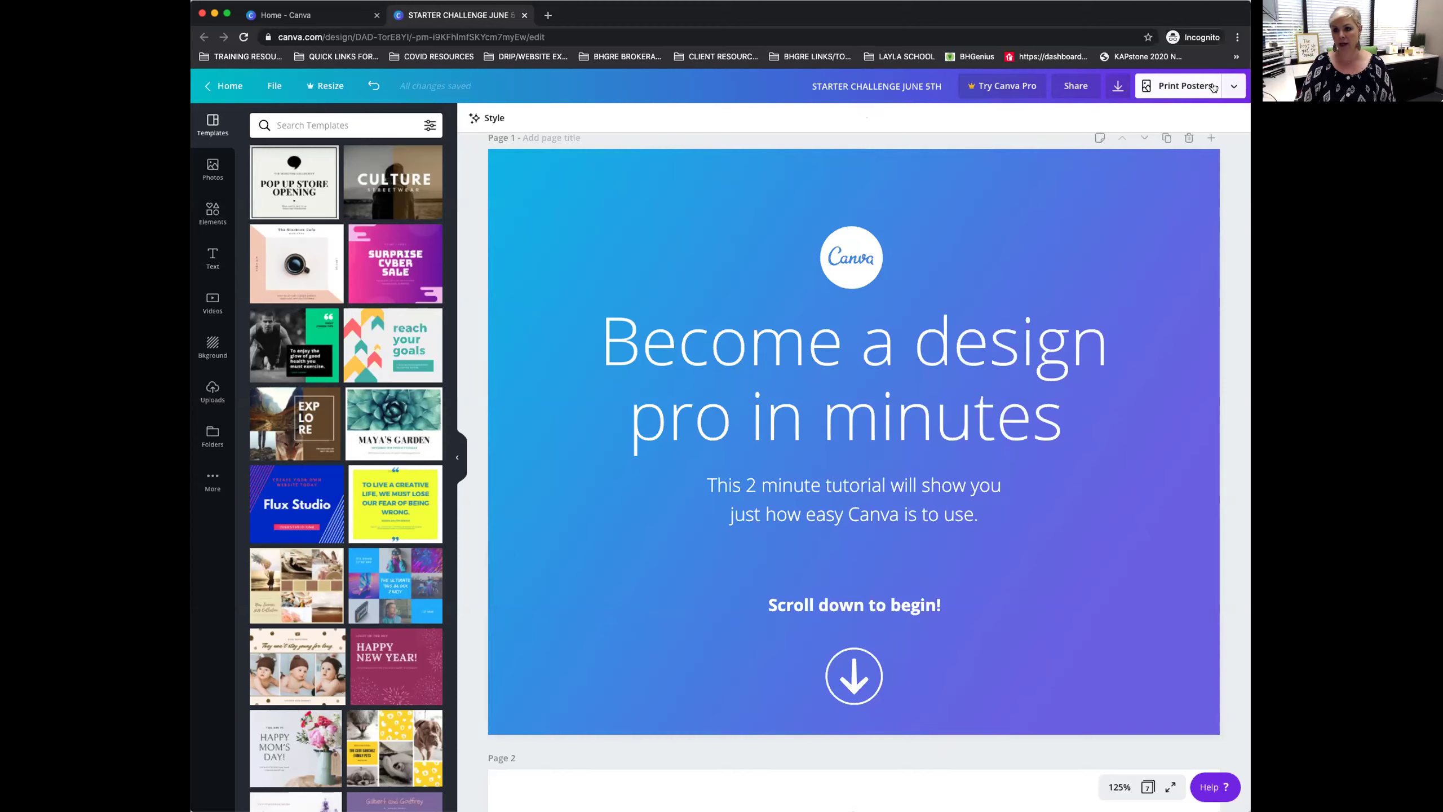
Review the publishing options for the design and close the list.
{"action": "left_click", "coordinate": [1230, 90]}
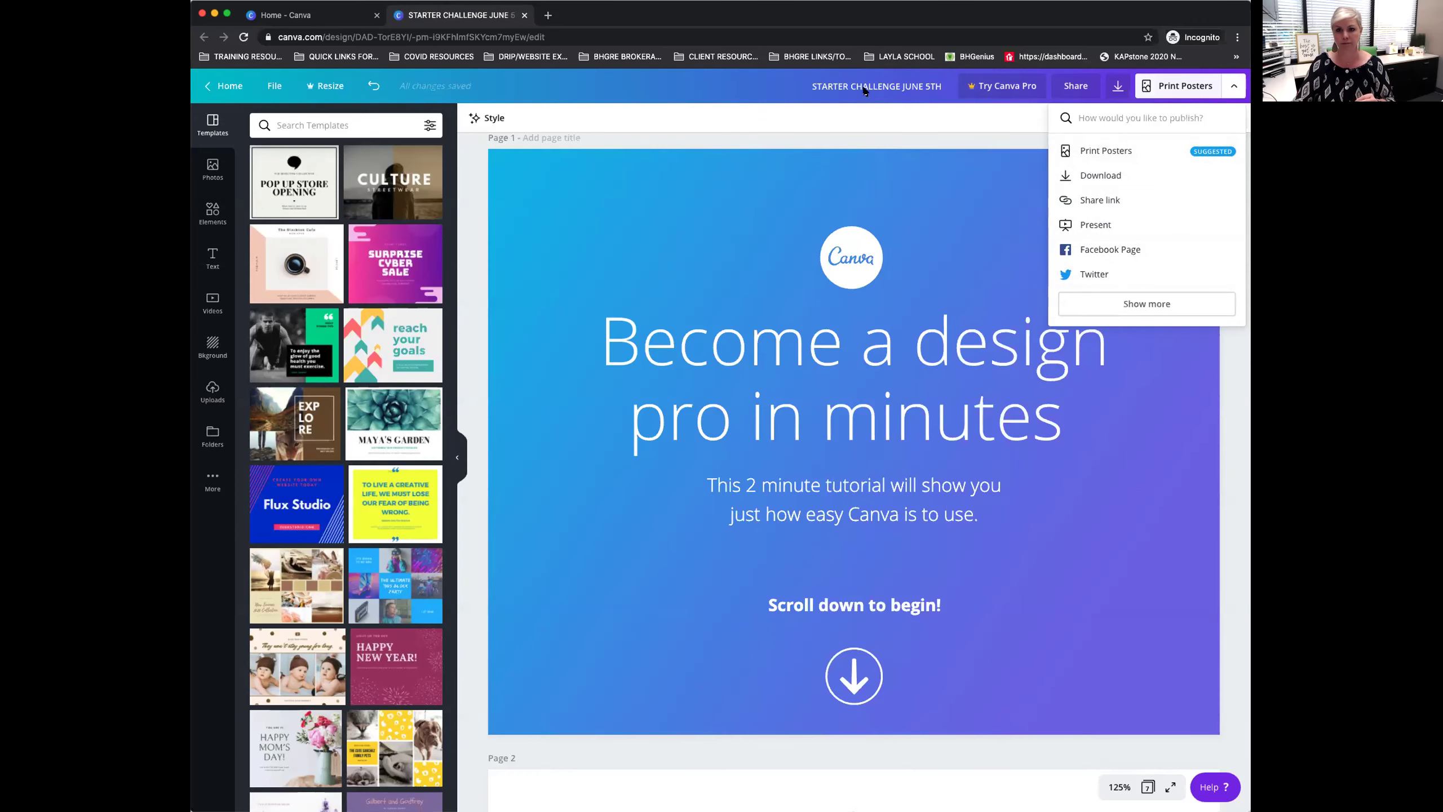
{"action": "left_click", "coordinate": [873, 121]}
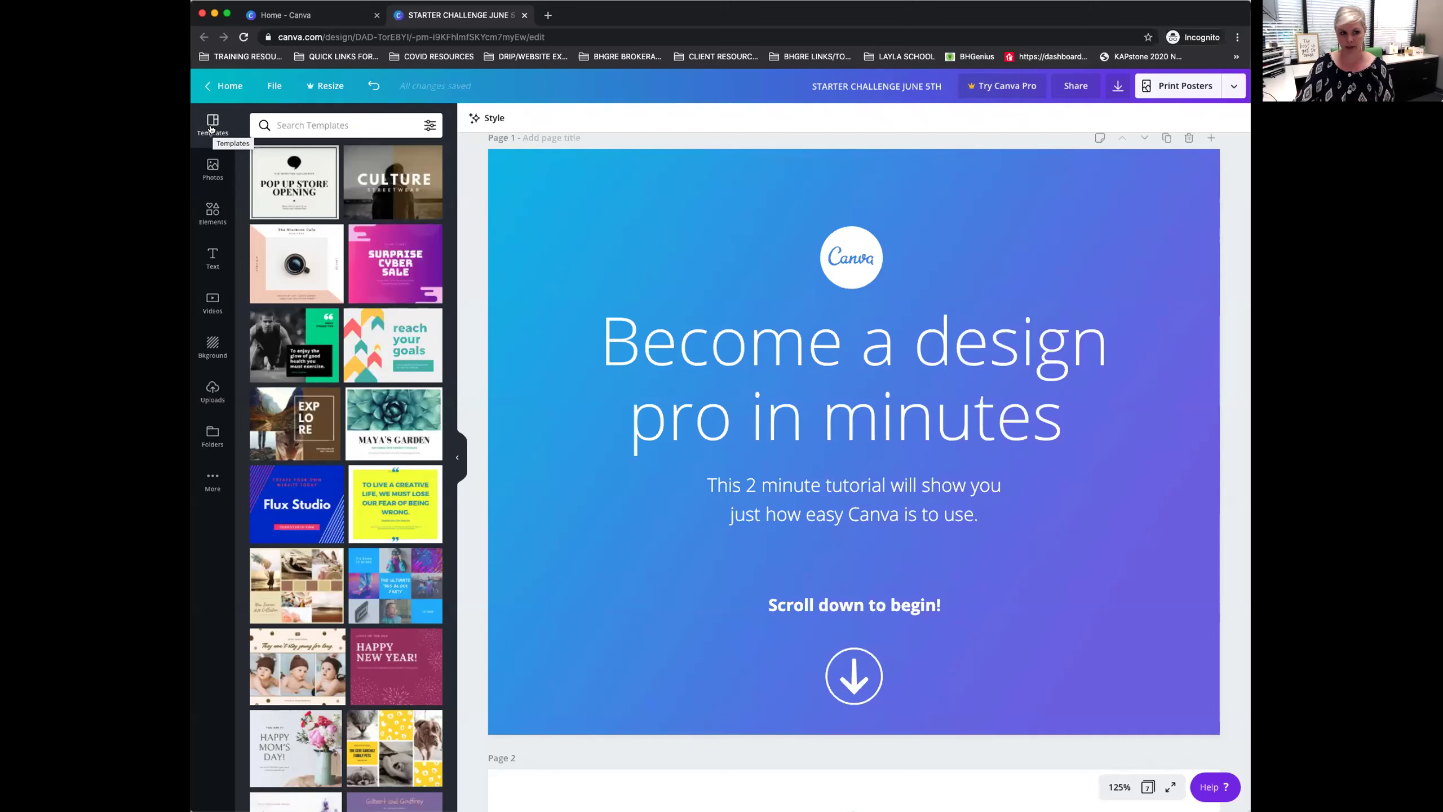
Search the templates for "real estate flyer".
{"action": "left_click", "coordinate": [310, 125]}
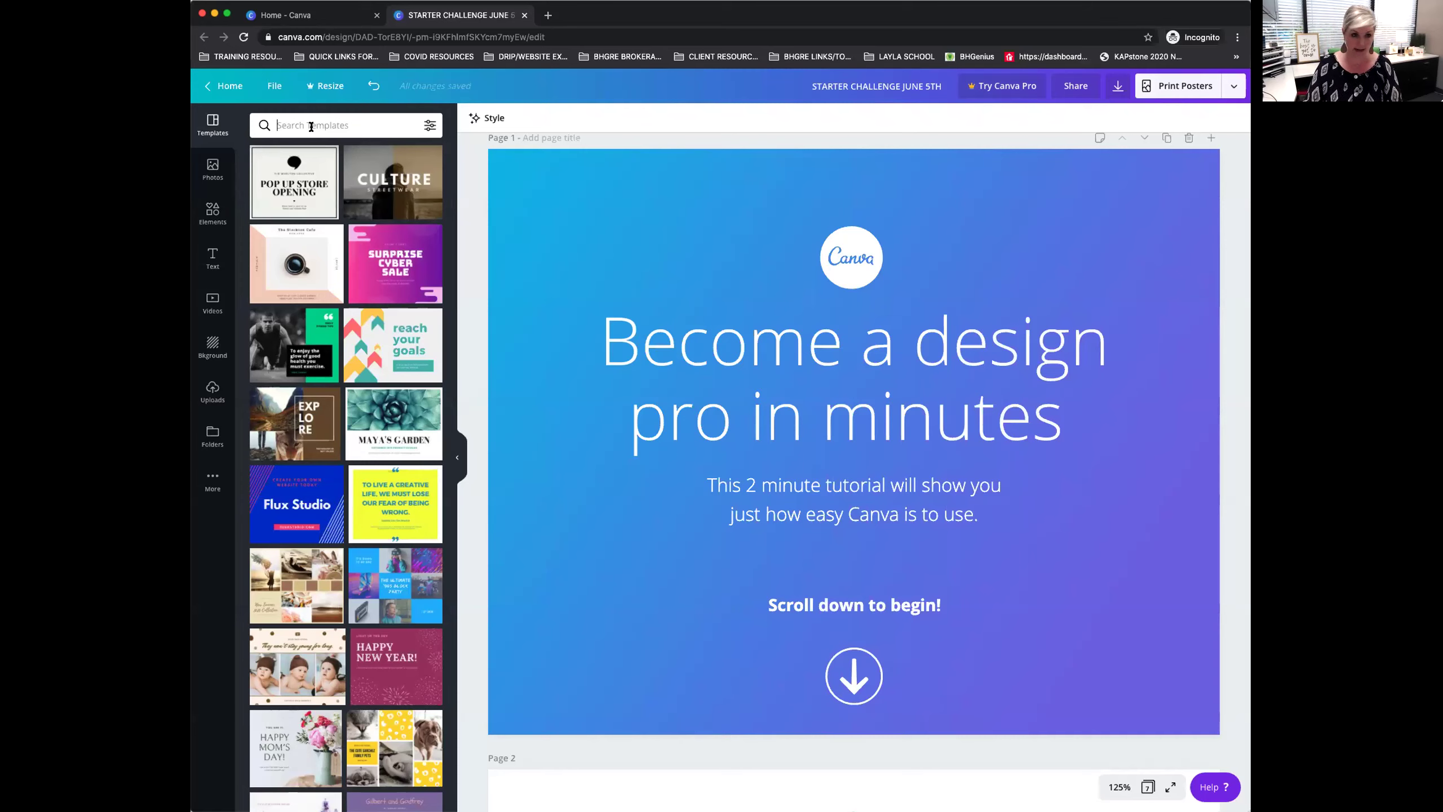
{"action": "left_click", "coordinate": [310, 126]}
{"action": "type", "text": "REAL"}
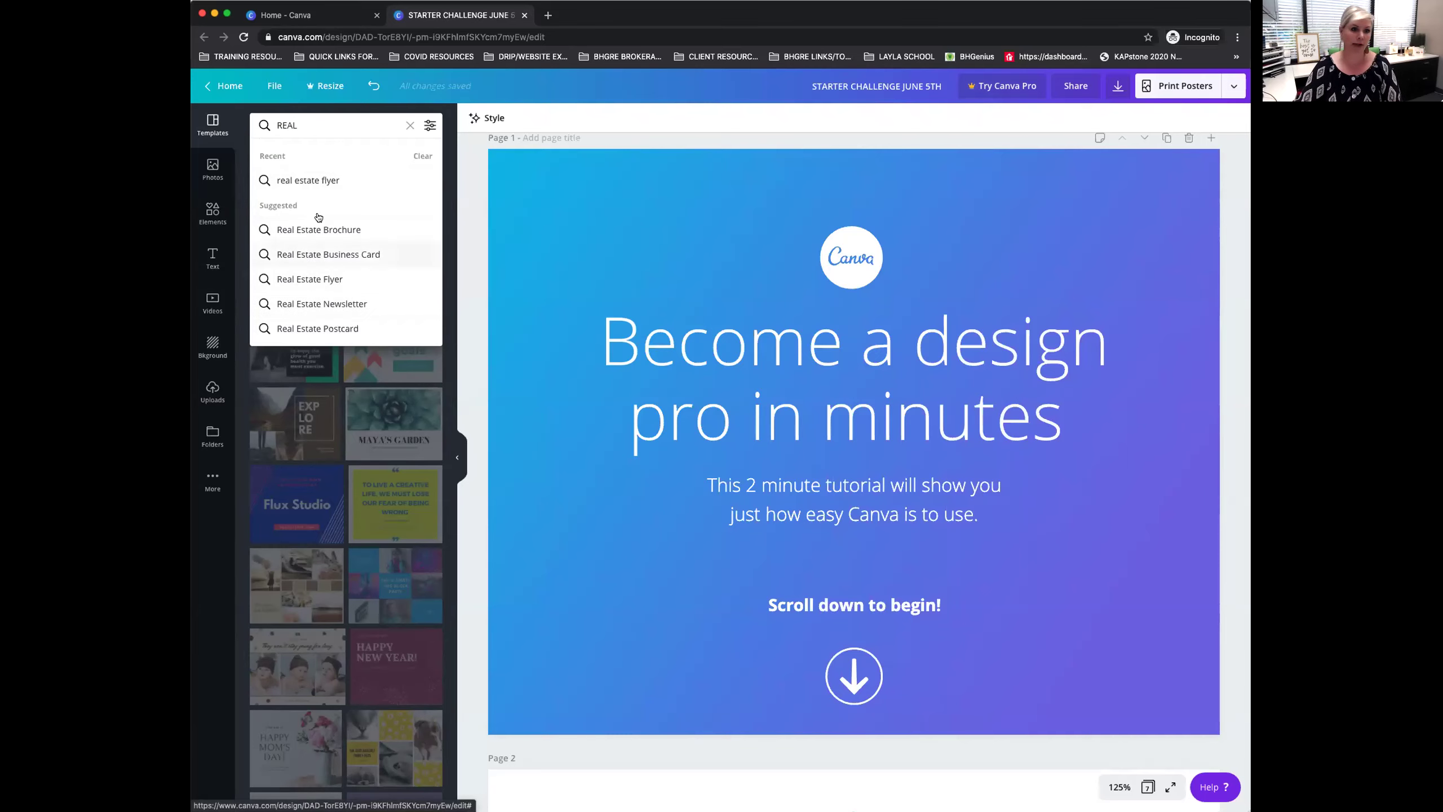
{"action": "left_click", "coordinate": [314, 181]}
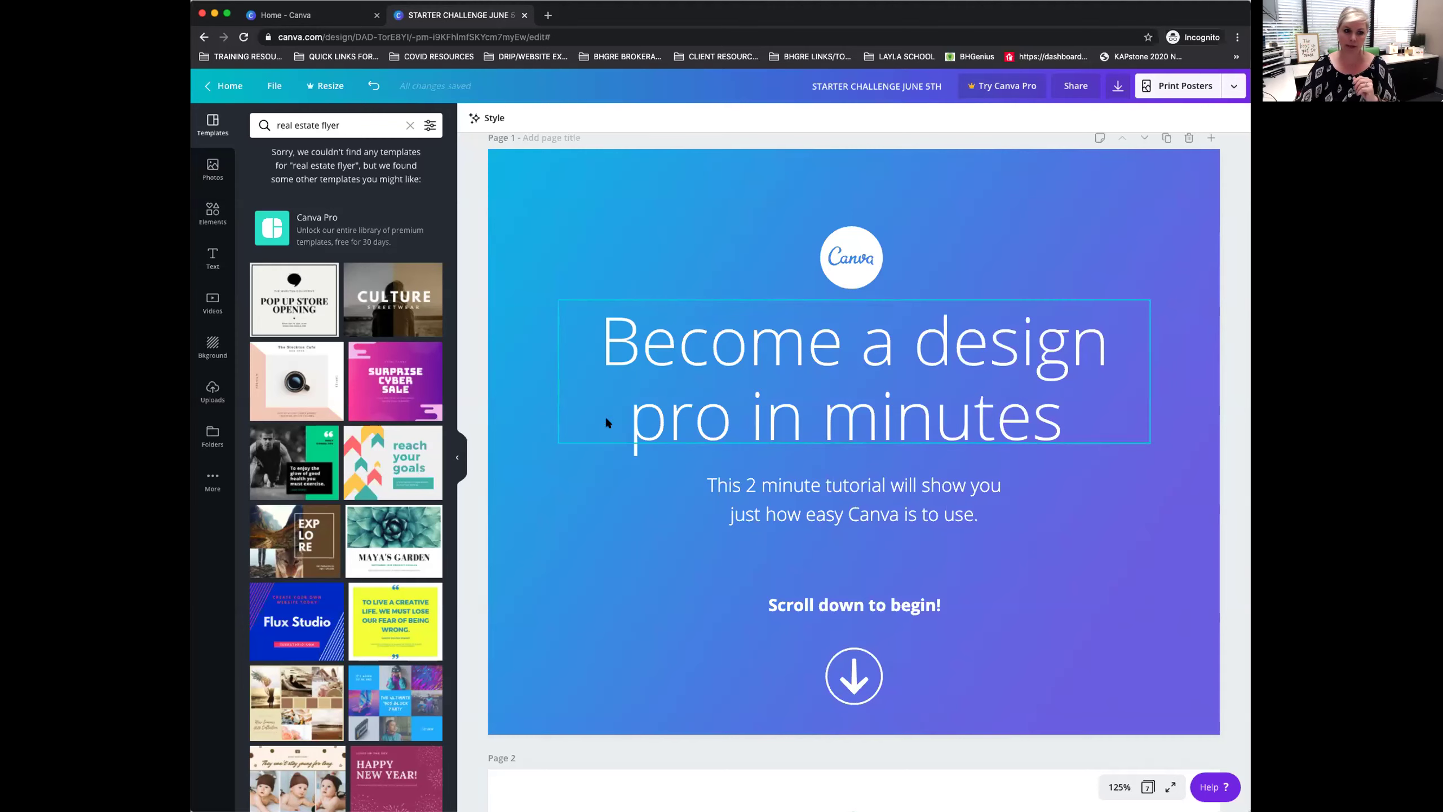
Clear the template search and browse the suggested templates.
{"action": "left_click", "coordinate": [346, 125]}
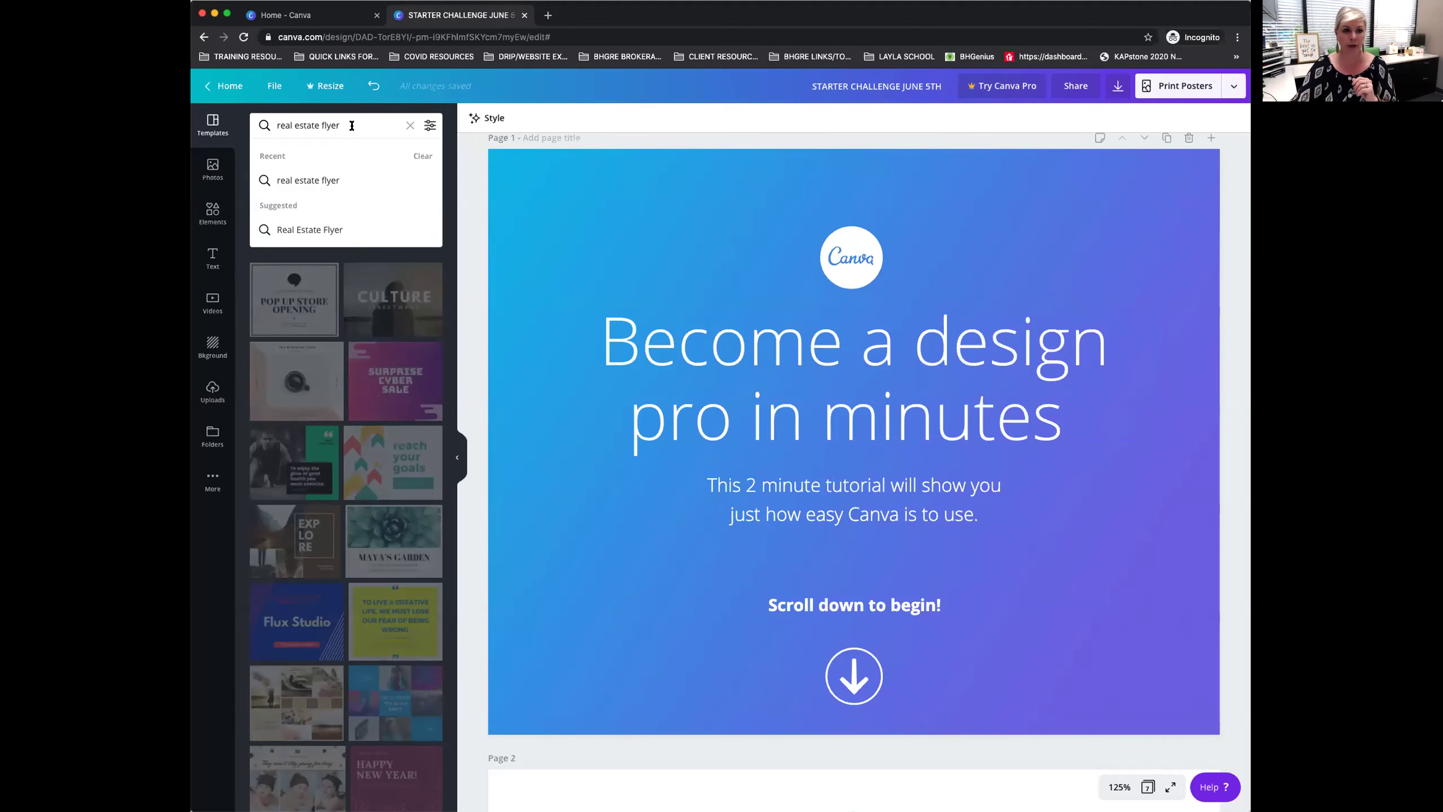
{"action": "left_click", "coordinate": [410, 125]}
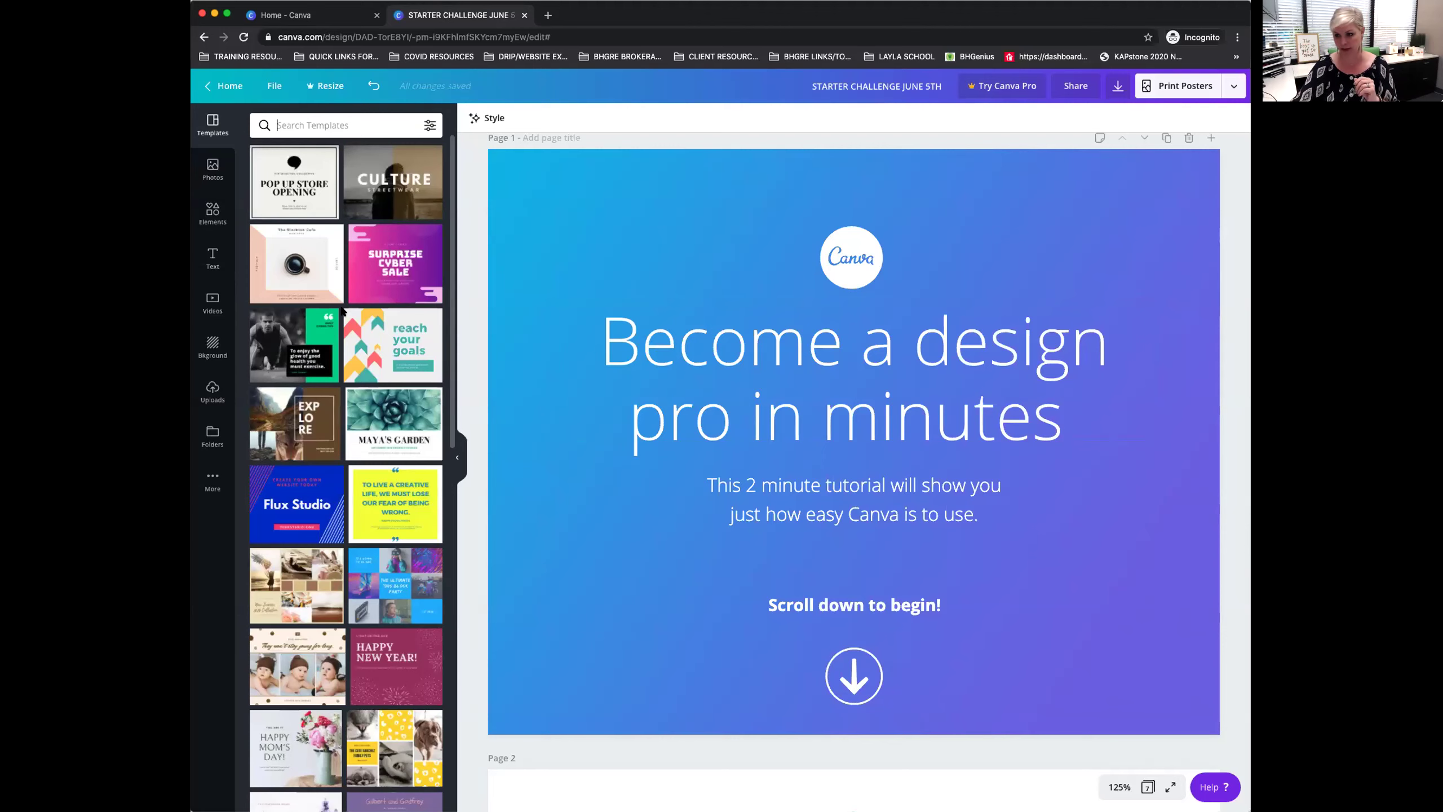
{"action": "mouse_move", "coordinate": [364, 432]}
{"action": "scroll", "coordinate": [364, 432], "scroll_direction": "down", "scroll_amount": 15}
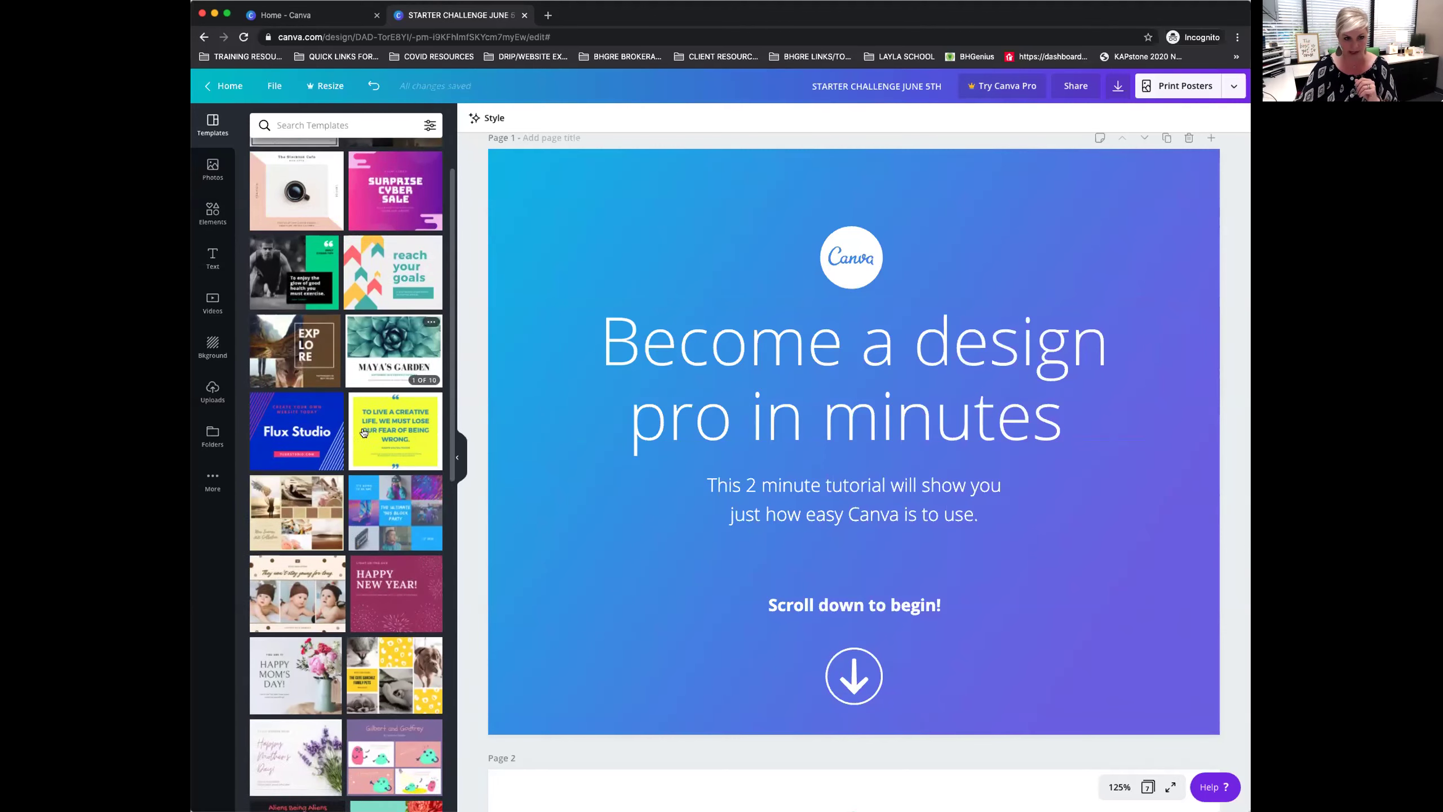
{"action": "scroll", "coordinate": [363, 432], "scroll_direction": "up", "scroll_amount": 10}
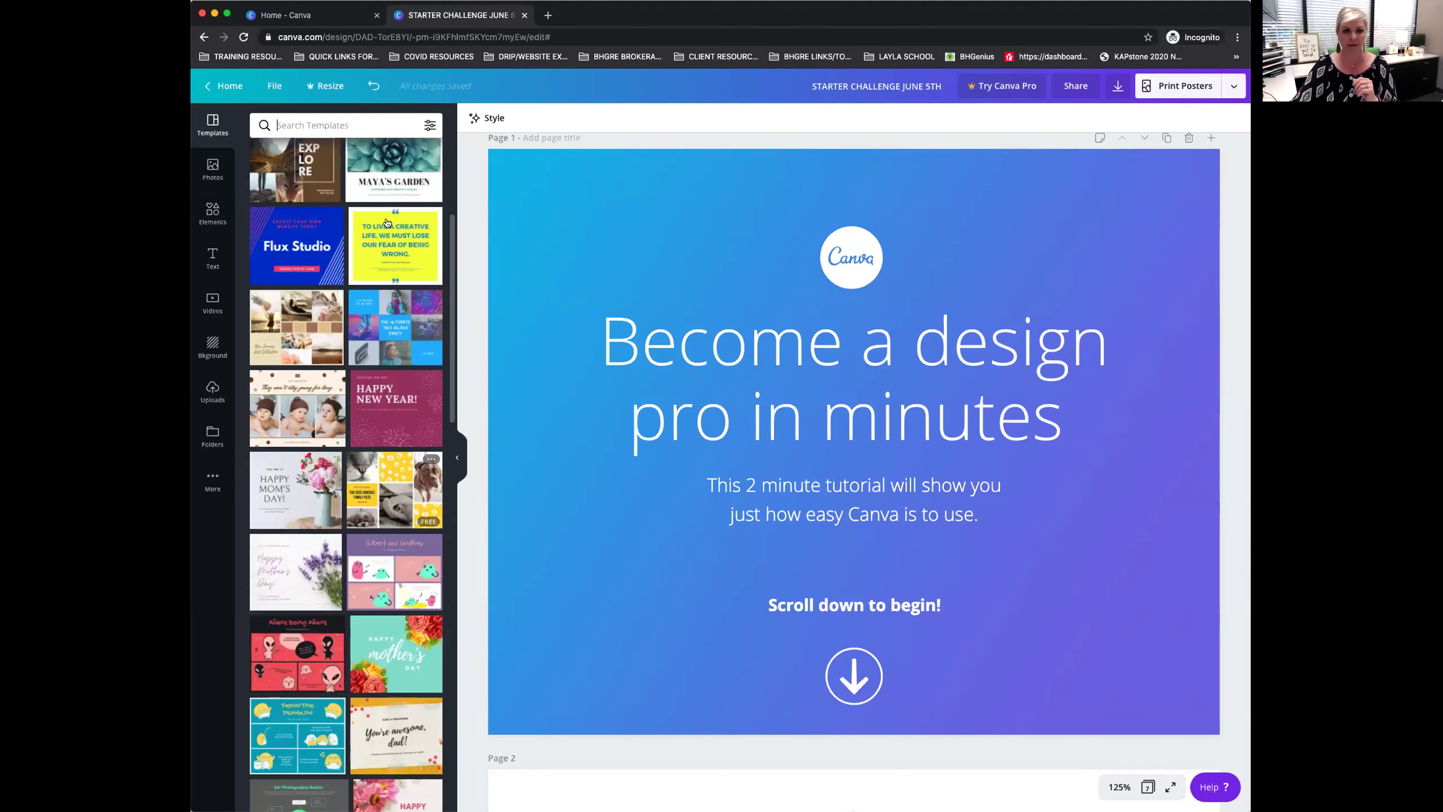
Collapse the template browser and look over the tutorial pages up to the monkey challenge on page 3.
{"action": "left_click", "coordinate": [455, 460]}
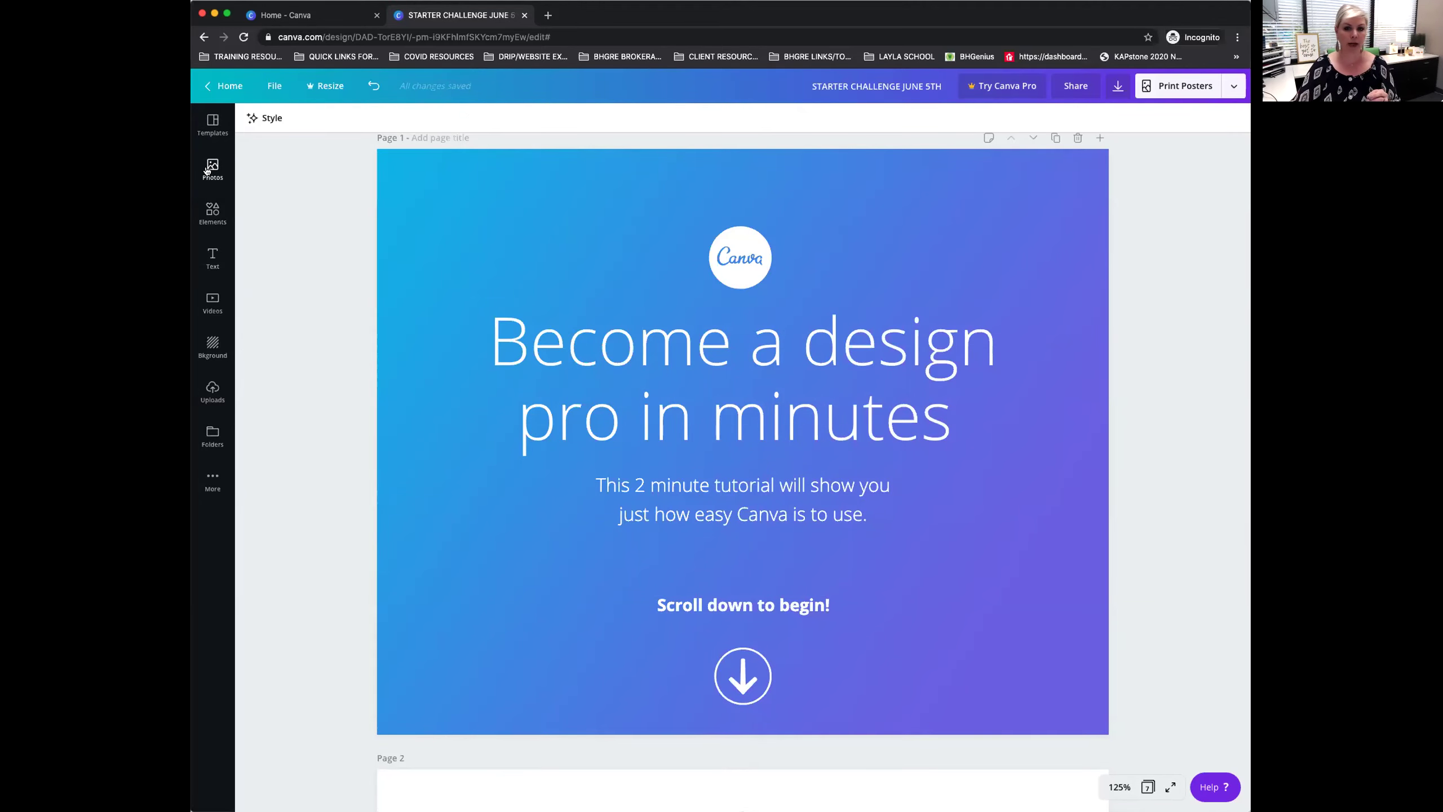
{"action": "scroll", "coordinate": [528, 334], "scroll_direction": "down", "scroll_amount": 10}
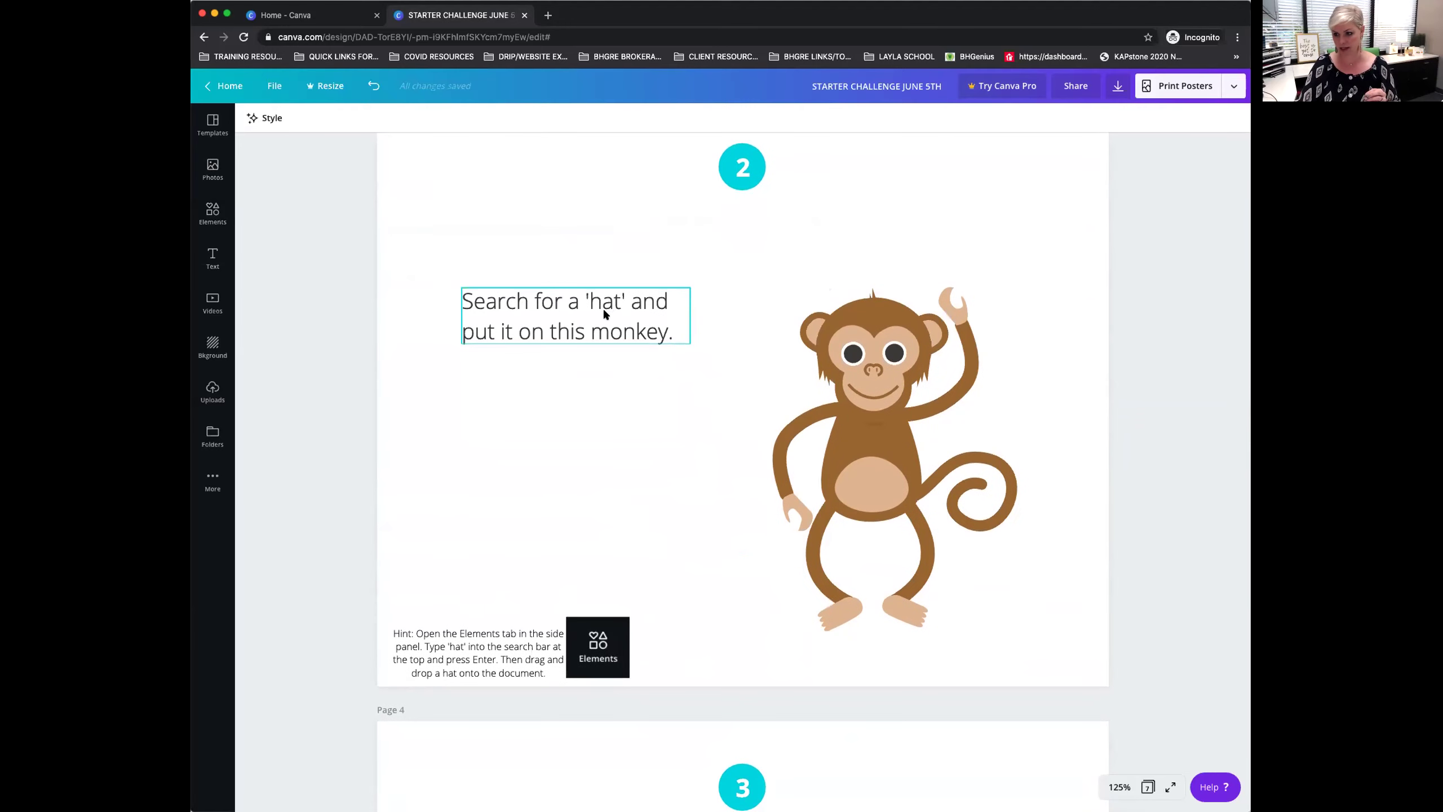
{"action": "scroll", "coordinate": [335, 226], "scroll_direction": "up", "scroll_amount": 3}
{"action": "scroll", "coordinate": [318, 222], "scroll_direction": "up", "scroll_amount": 3}
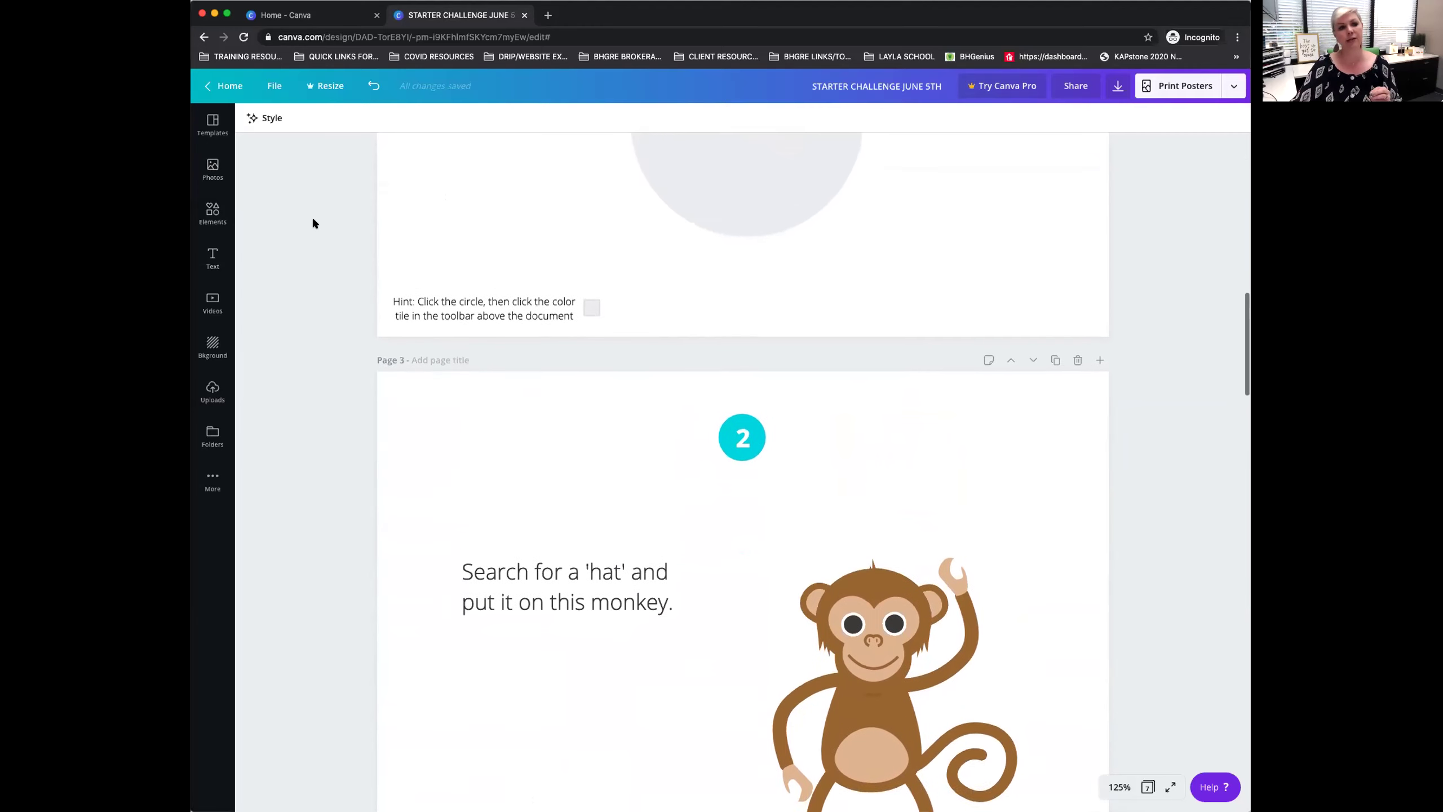
Look briefly at the elements library, then examine the photo library's recent searches, trending photos and Free or Pro labels.
{"action": "left_click", "coordinate": [211, 170]}
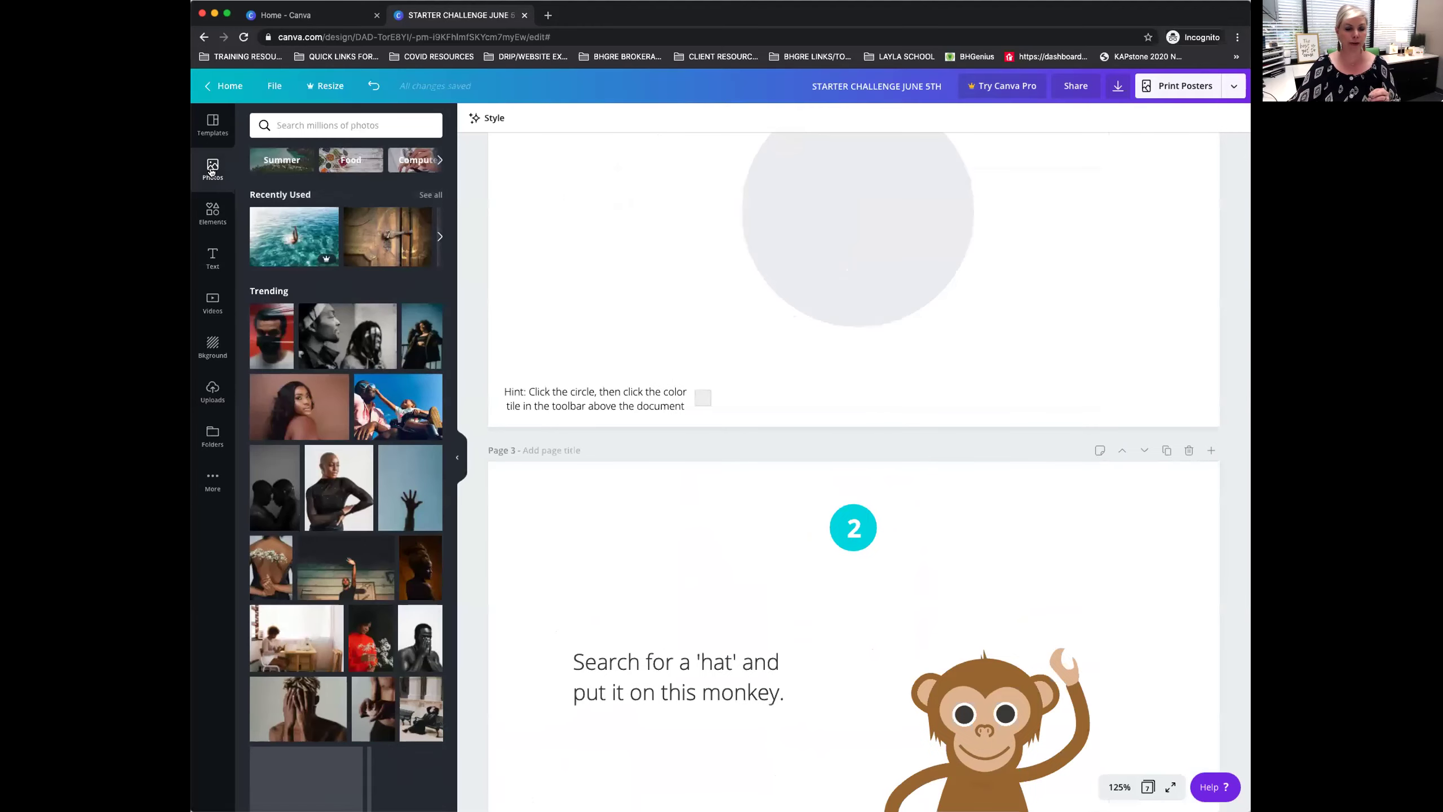
{"action": "left_click", "coordinate": [212, 214]}
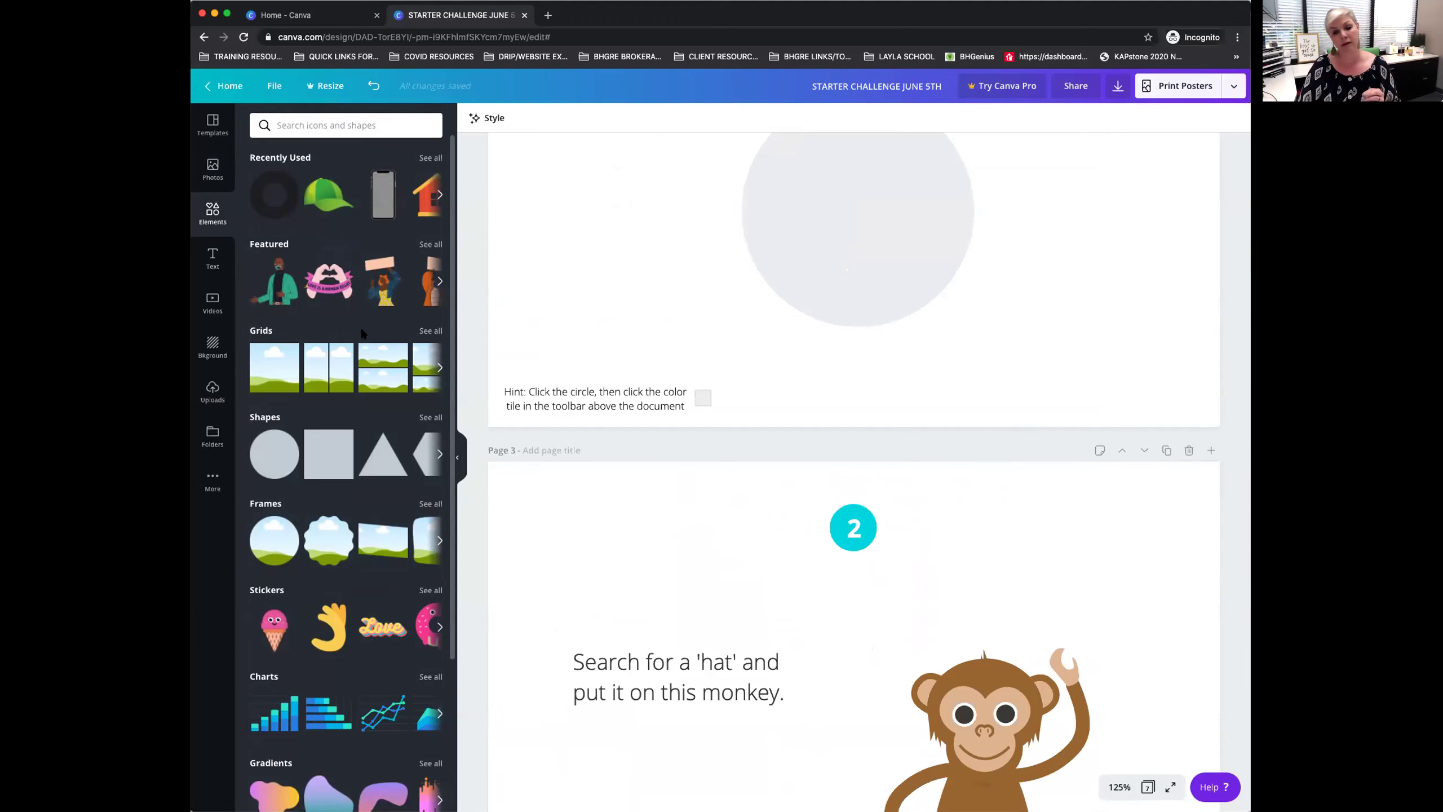
{"action": "left_click", "coordinate": [218, 172]}
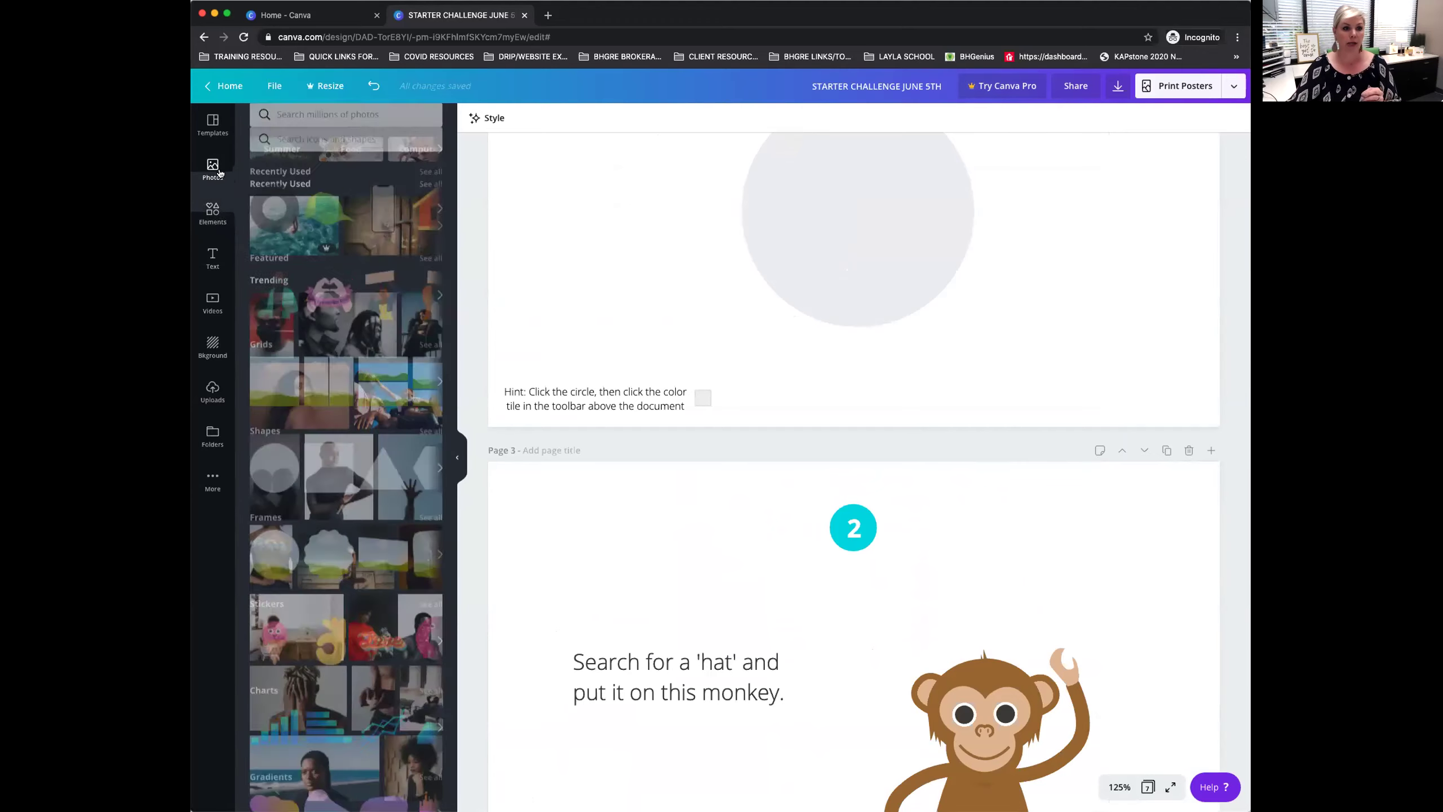
{"action": "left_click", "coordinate": [346, 127]}
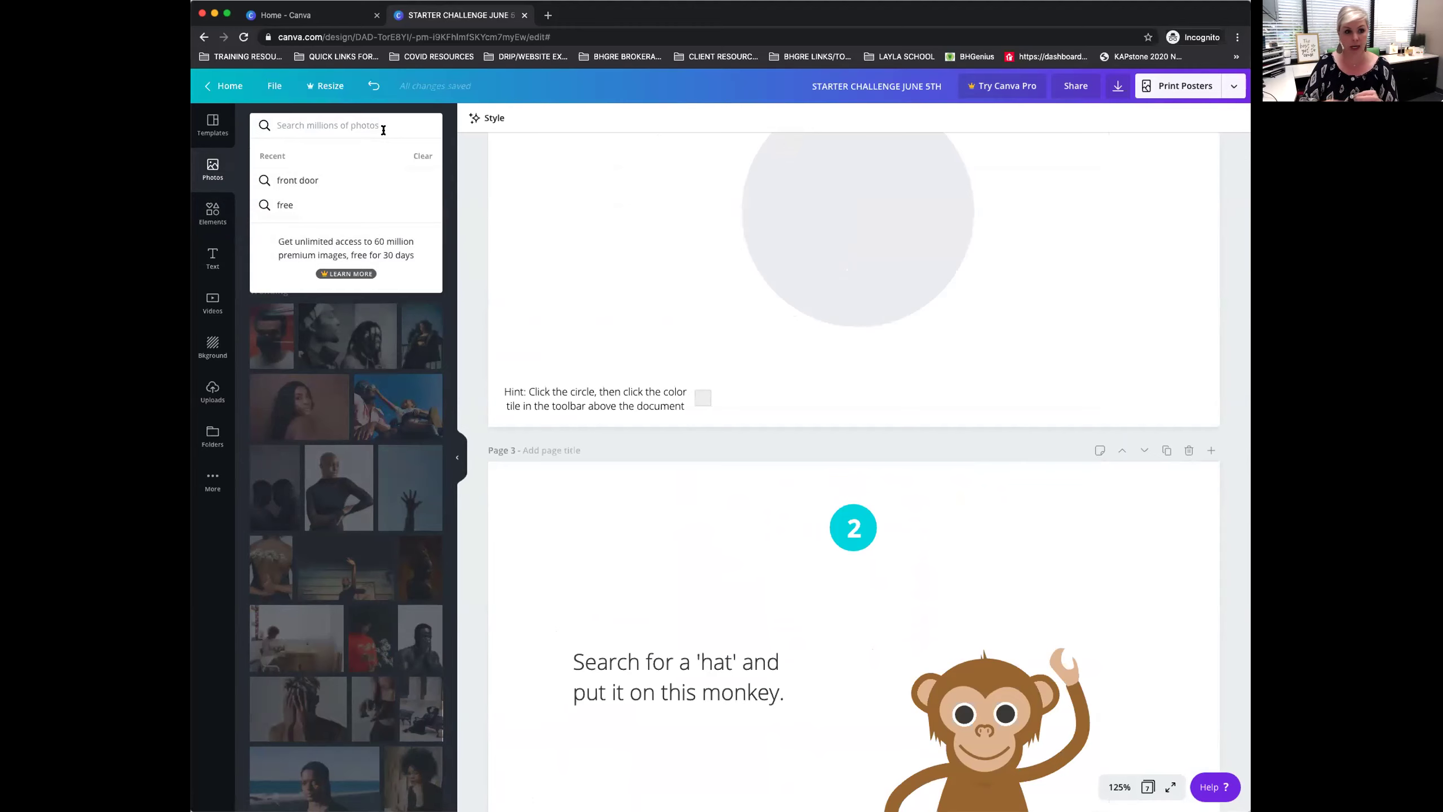
{"action": "left_click", "coordinate": [439, 108]}
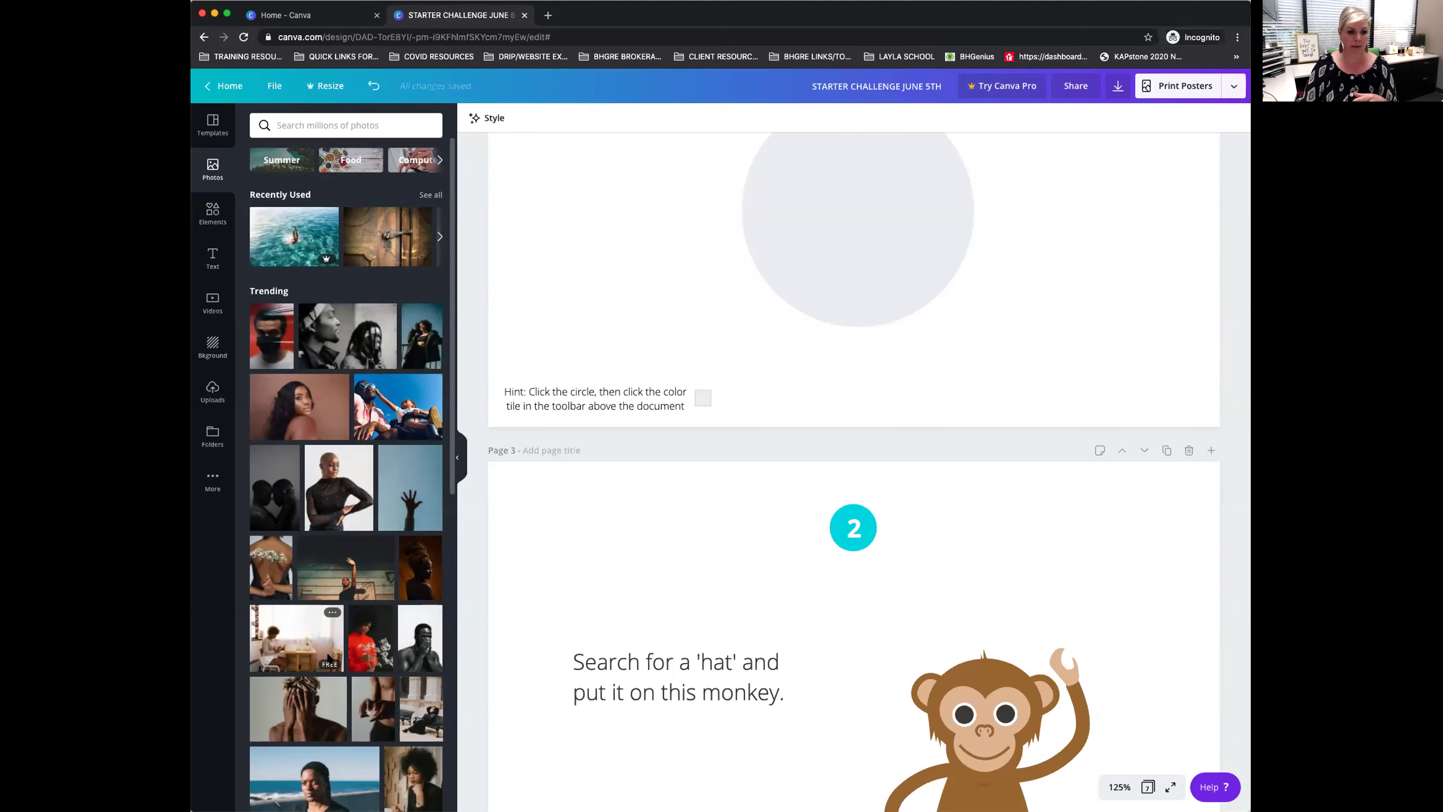
{"action": "scroll", "coordinate": [324, 654], "scroll_direction": "down", "scroll_amount": 10}
{"action": "scroll", "coordinate": [331, 660], "scroll_direction": "down", "scroll_amount": 10}
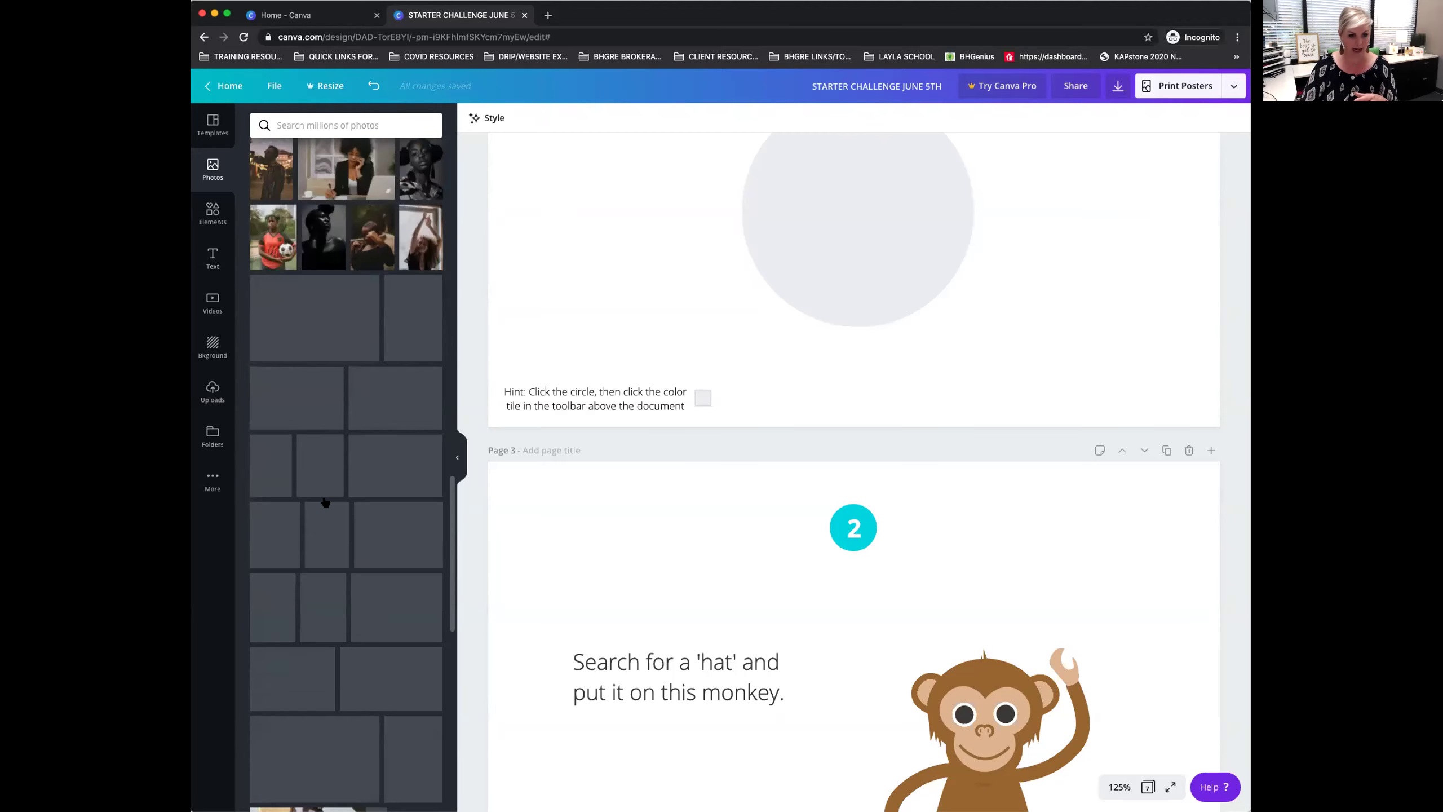
{"action": "scroll", "coordinate": [384, 460], "scroll_direction": "up", "scroll_amount": 20}
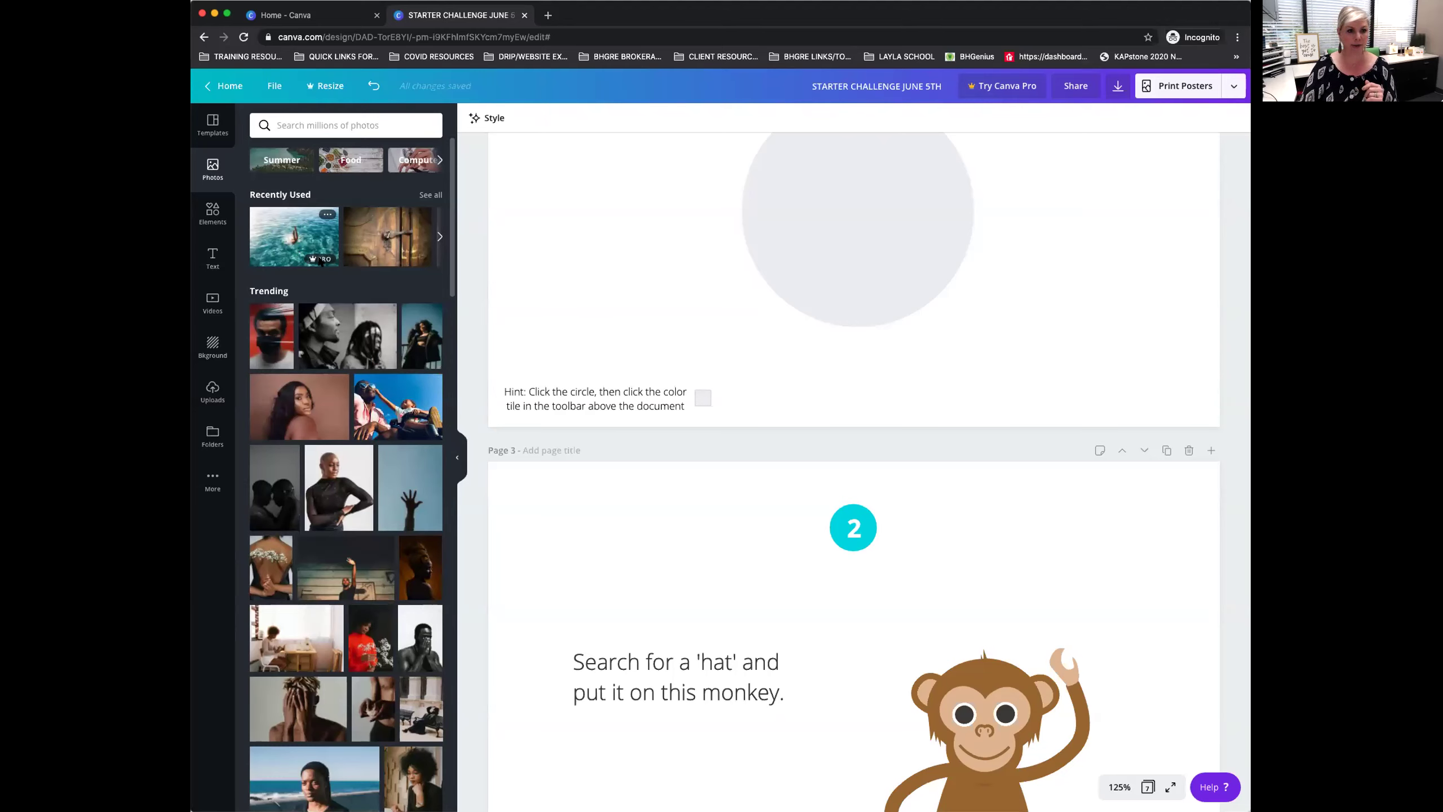
{"action": "mouse_move", "coordinate": [316, 262]}
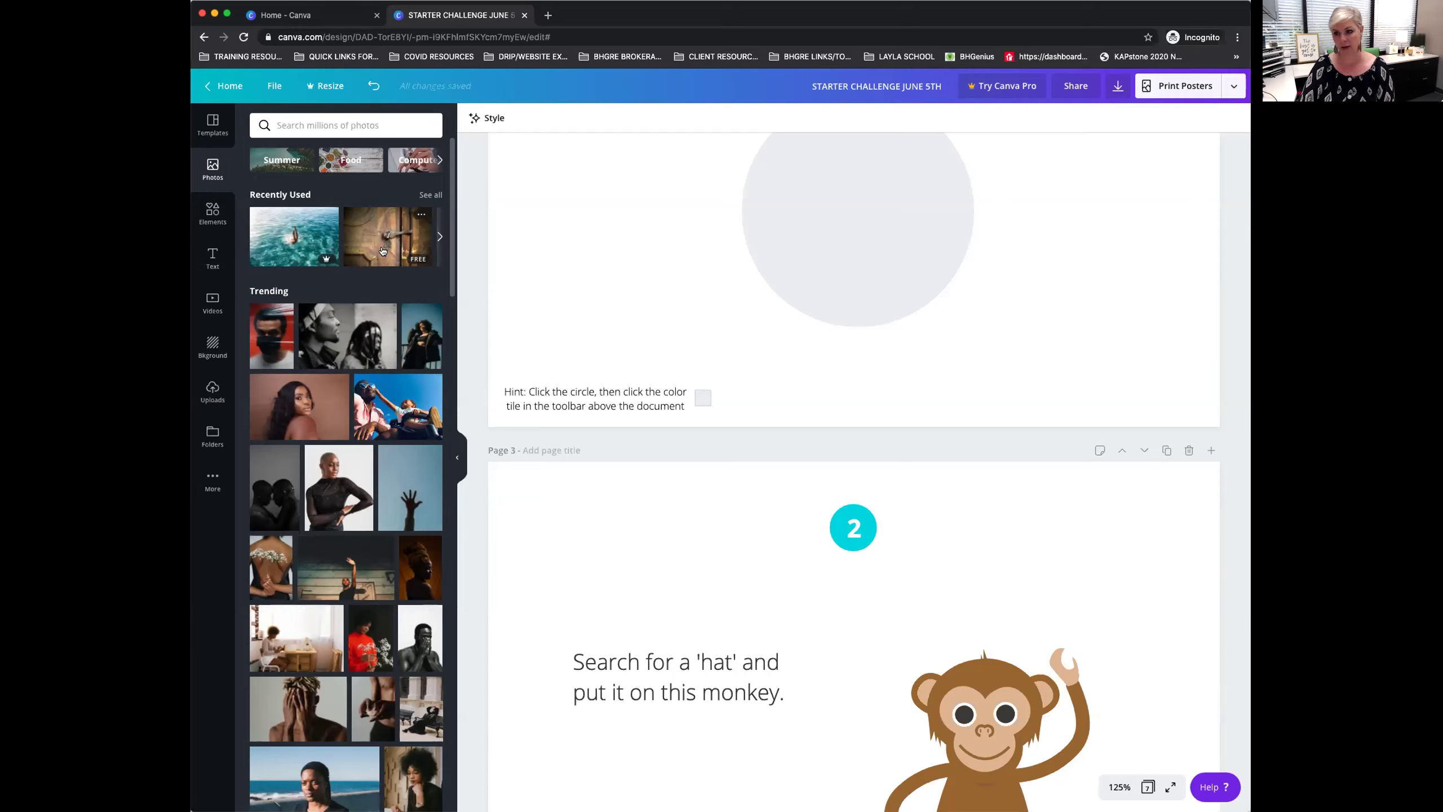
Search the photo library for "front door" and browse the matching photos.
{"action": "left_click", "coordinate": [314, 124]}
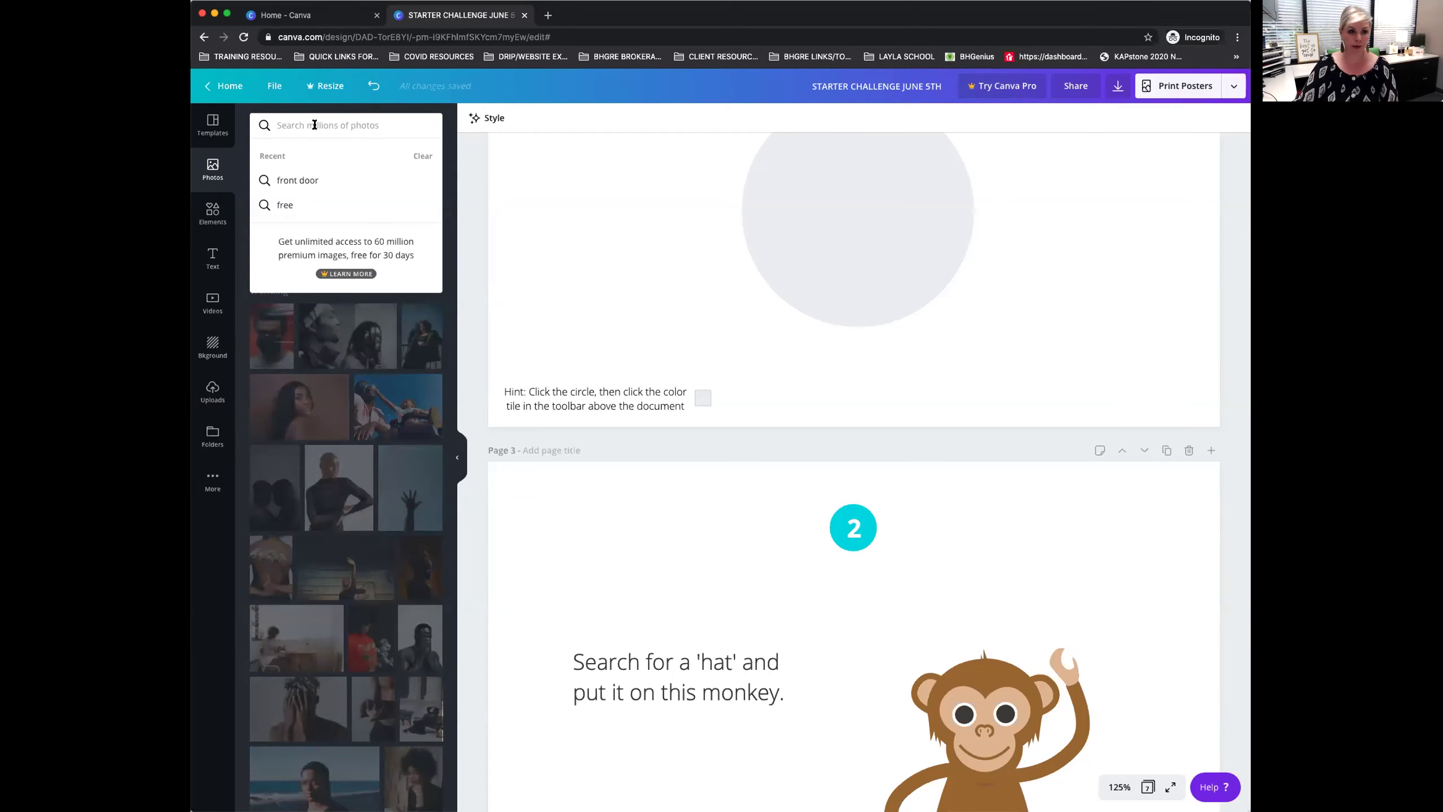
{"action": "left_click", "coordinate": [312, 180]}
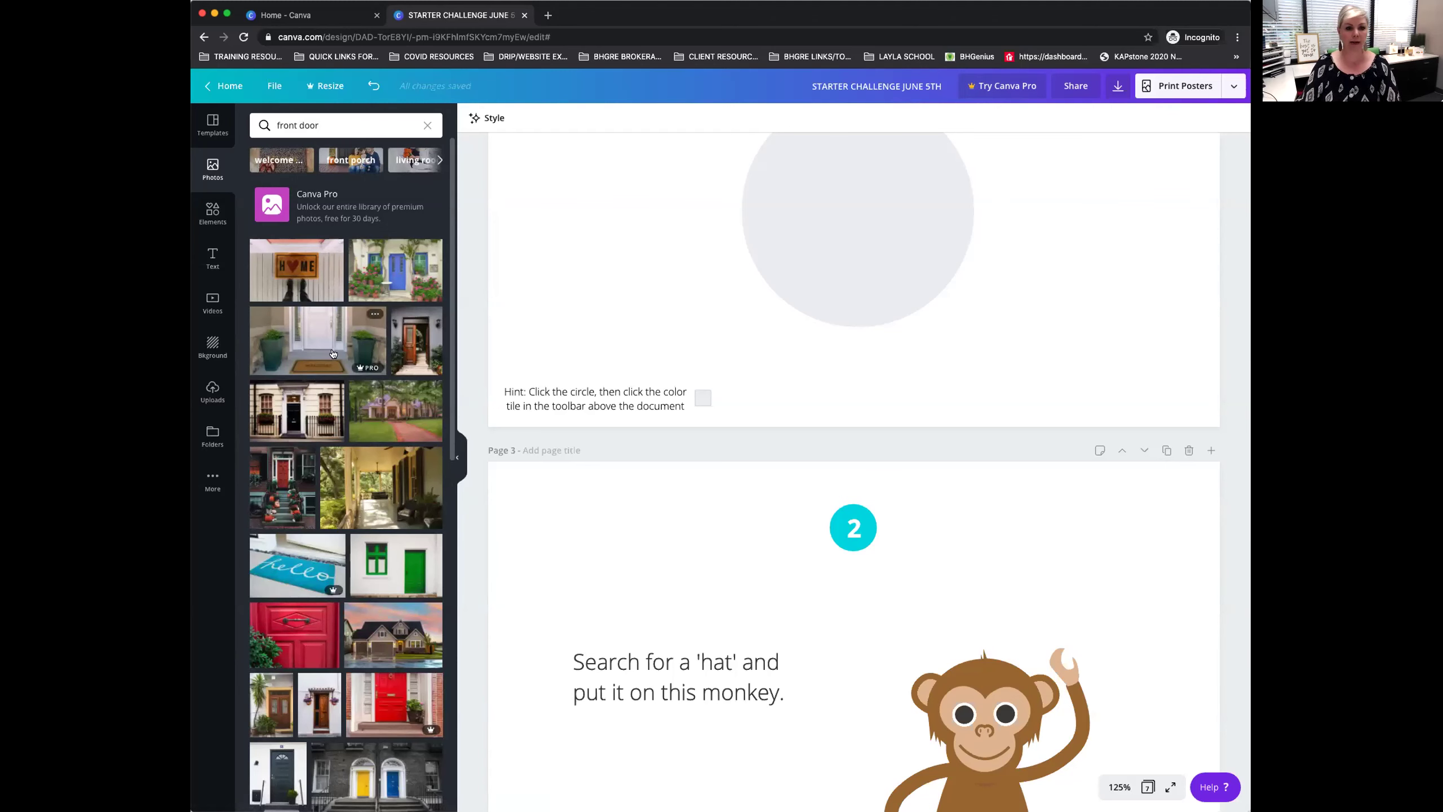
{"action": "scroll", "coordinate": [332, 341], "scroll_direction": "down", "scroll_amount": 5}
{"action": "scroll", "coordinate": [332, 353], "scroll_direction": "down", "scroll_amount": 1}
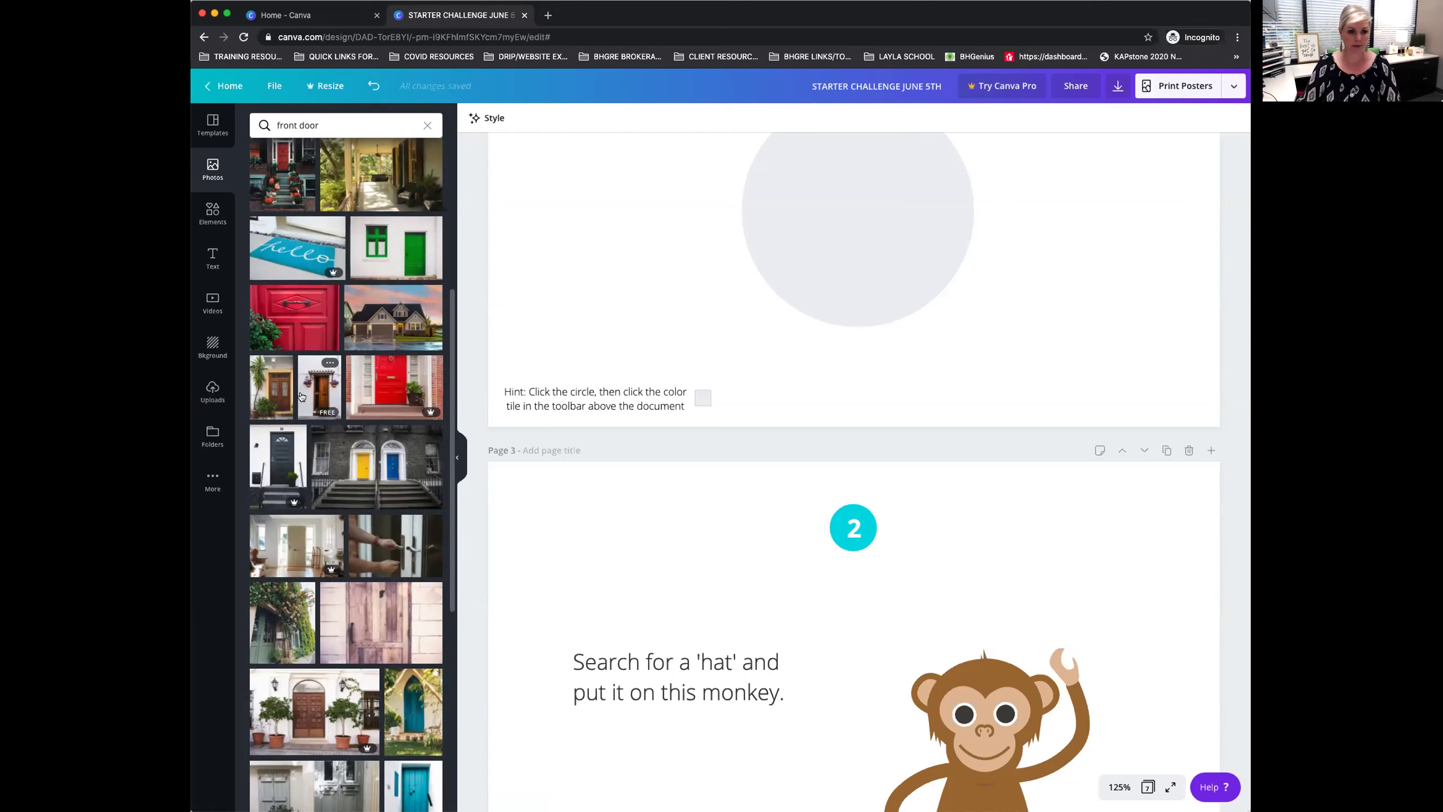
{"action": "scroll", "coordinate": [347, 398], "scroll_direction": "down", "scroll_amount": 2}
{"action": "scroll", "coordinate": [347, 341], "scroll_direction": "up", "scroll_amount": 3}
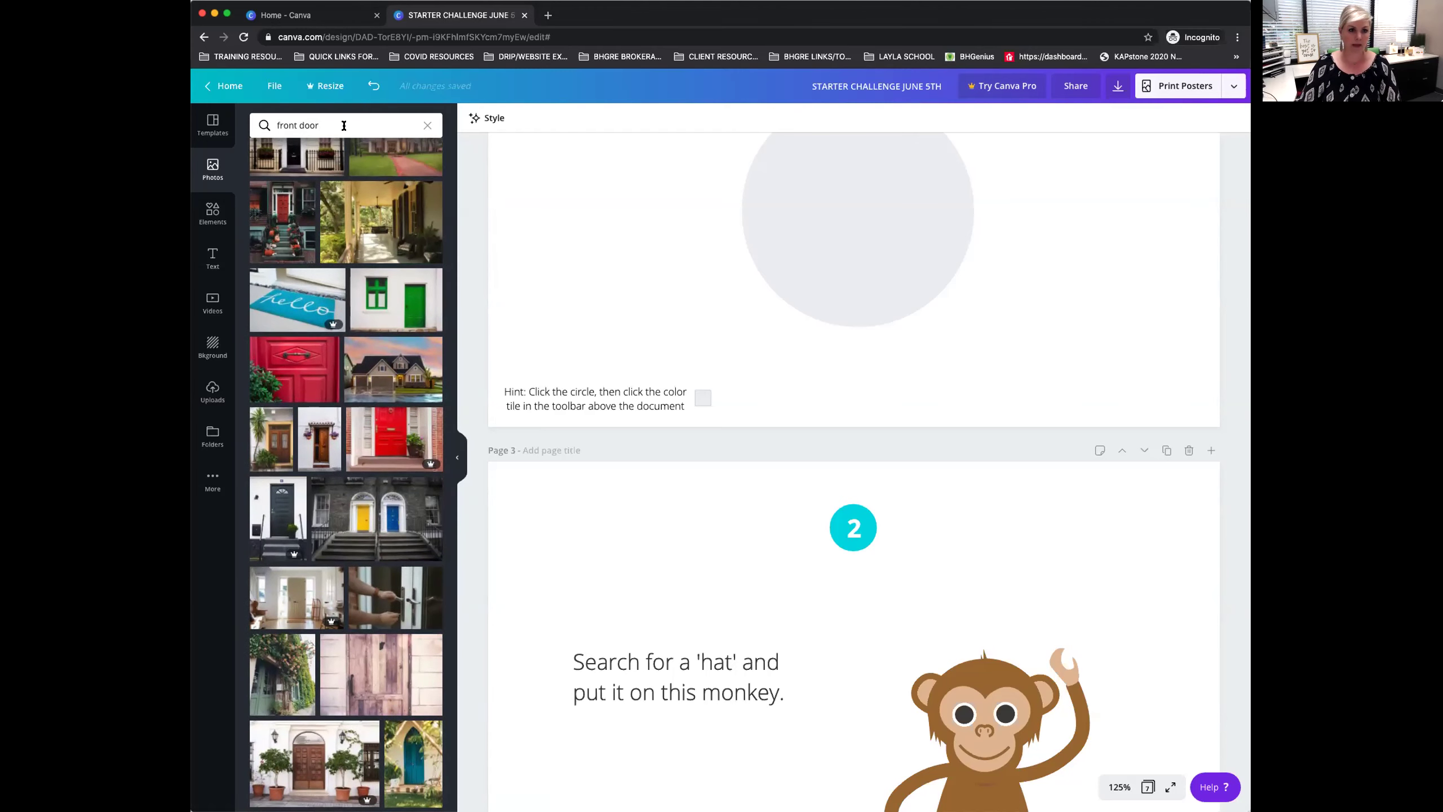
Narrow the photo search to "front door FREE".
{"action": "left_click", "coordinate": [345, 128]}
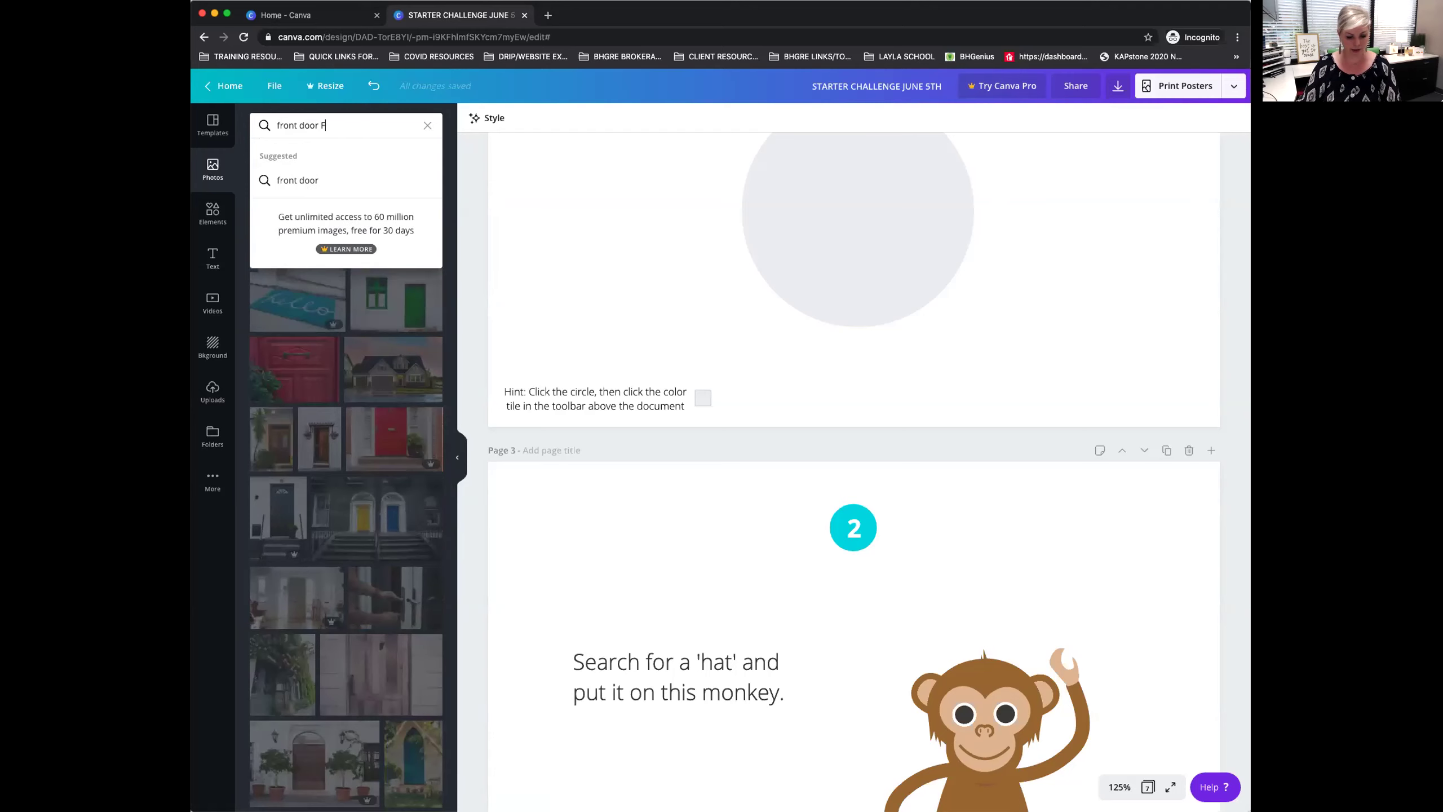
{"action": "type", "text": "FREE"}
{"action": "key", "text": "Return"}
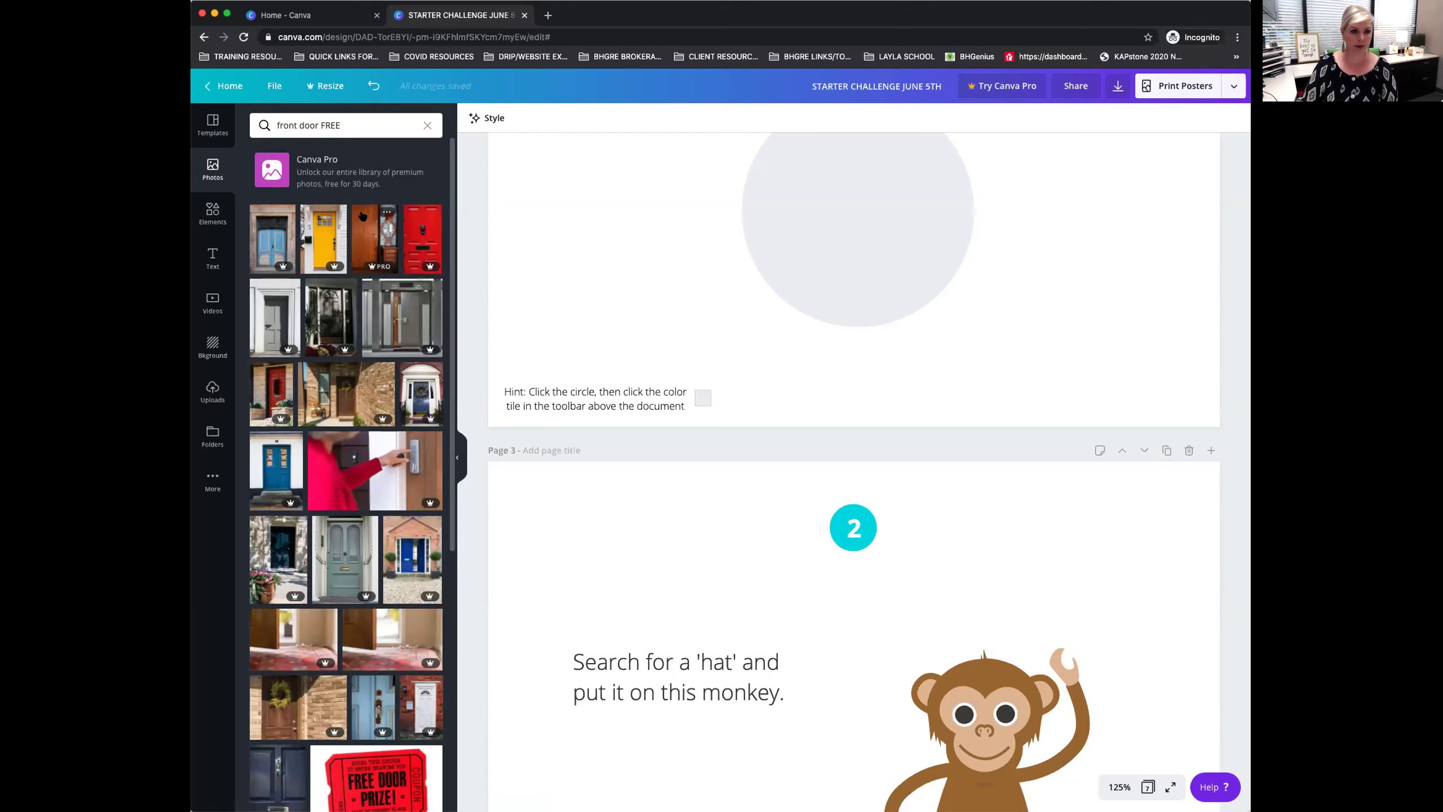
Remove the word FREE from the photo search, repeat it for "front door" and check which photos are free.
{"action": "left_click", "coordinate": [354, 124]}
{"action": "left_click_drag", "start_coordinate": [344, 121], "coordinate": [323, 121]}
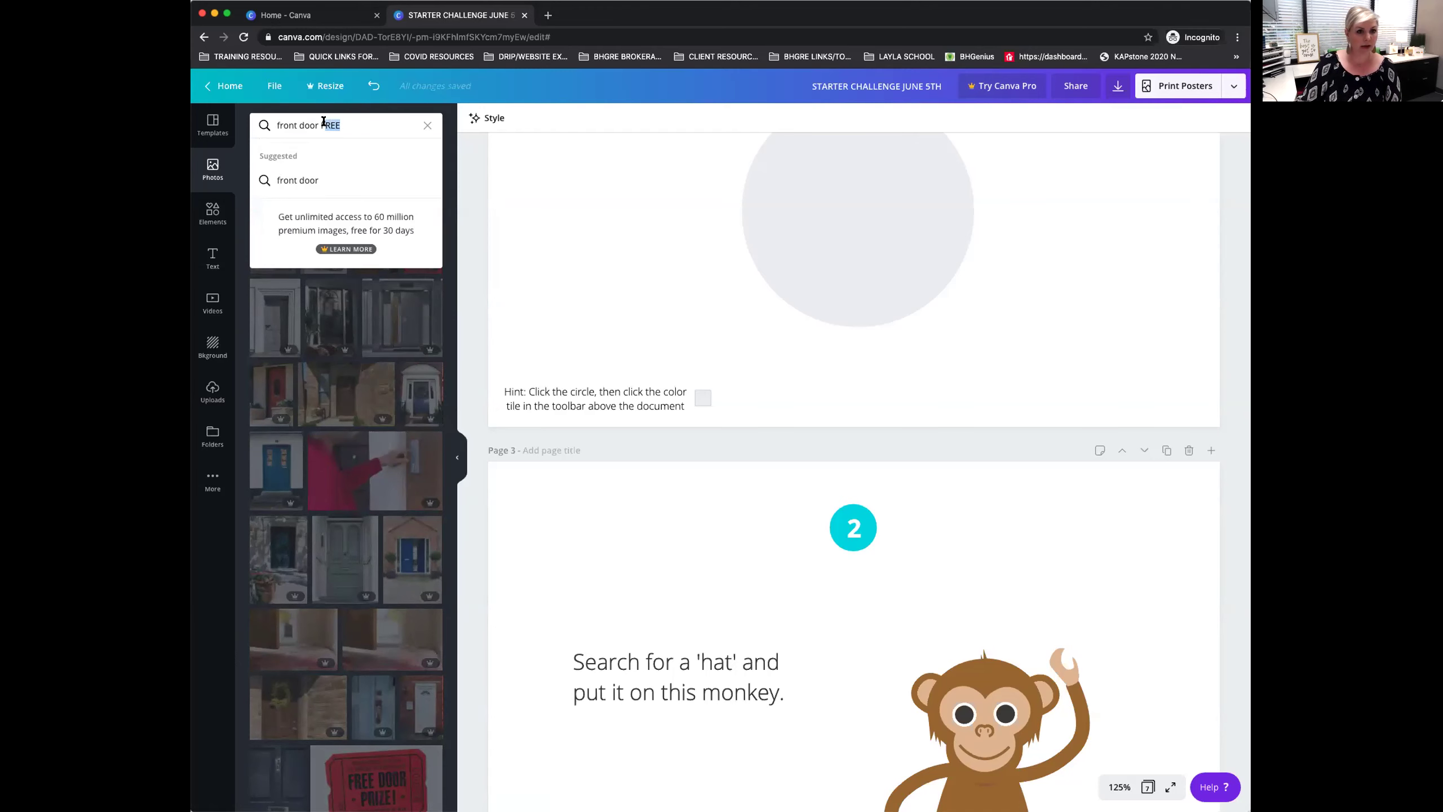
{"action": "key", "text": "BackSpace"}
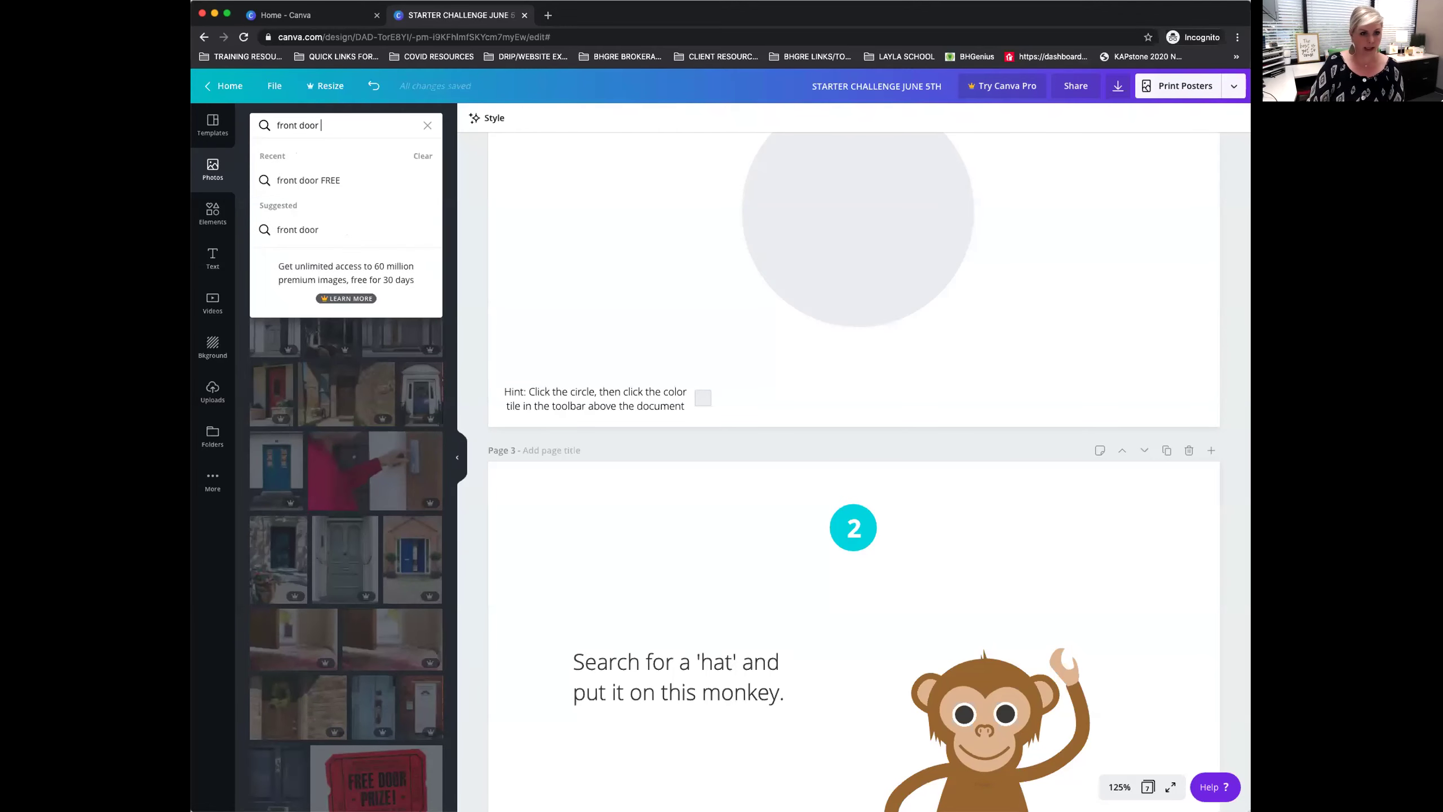
{"action": "key", "text": "BackSpace"}
{"action": "left_click", "coordinate": [350, 208]}
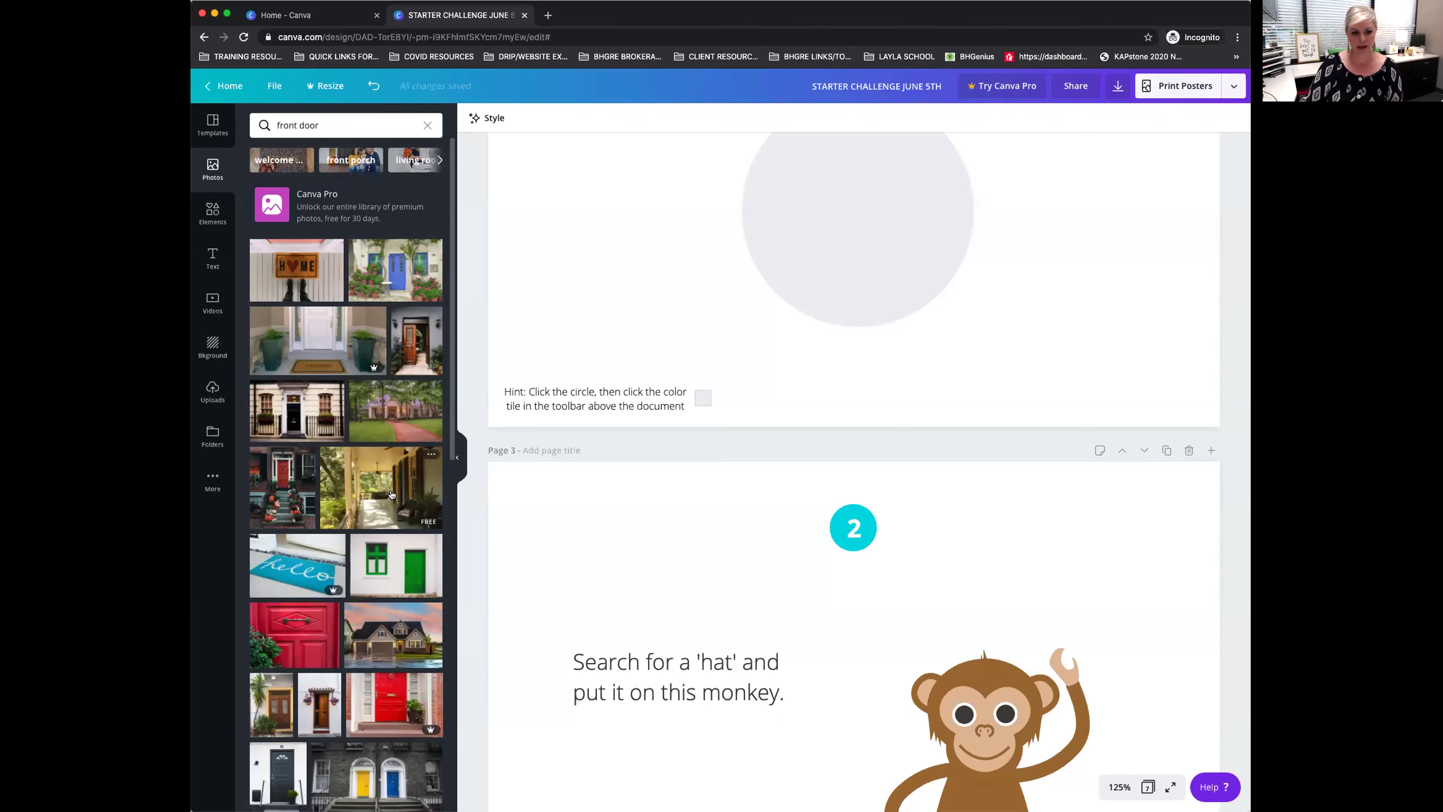
{"action": "scroll", "coordinate": [392, 494], "scroll_direction": "down", "scroll_amount": 5}
{"action": "scroll", "coordinate": [391, 494], "scroll_direction": "down", "scroll_amount": 7}
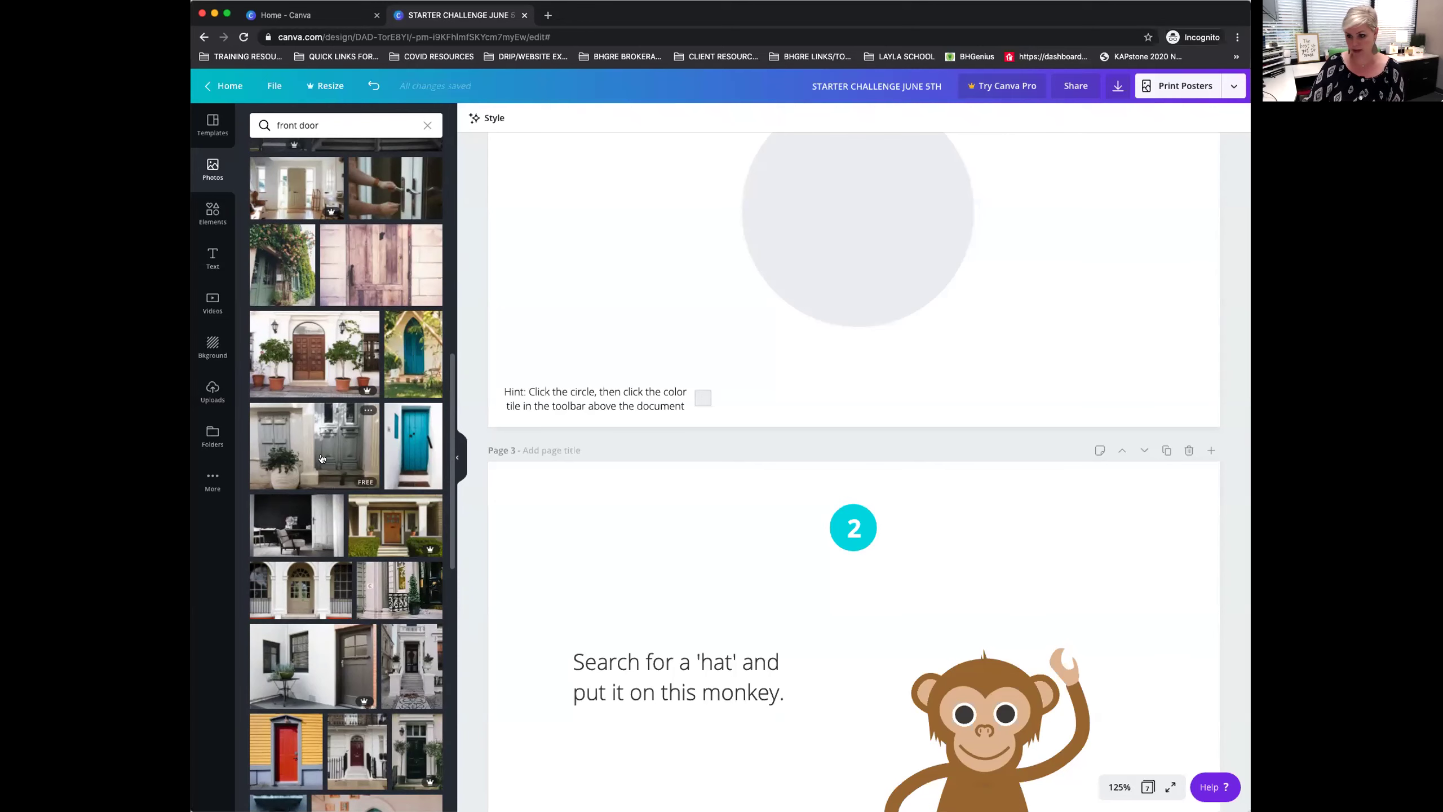
{"action": "scroll", "coordinate": [321, 458], "scroll_direction": "up", "scroll_amount": 15}
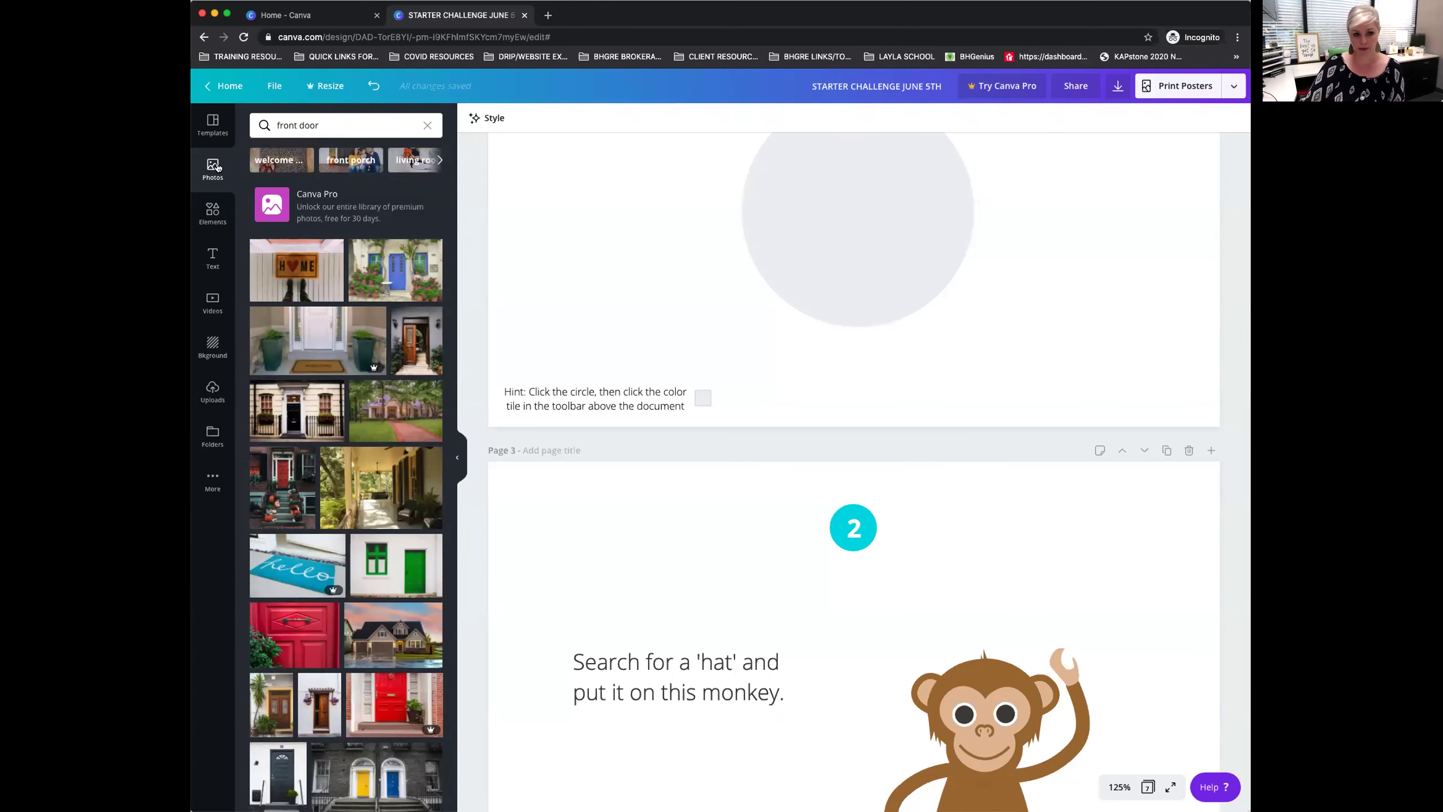
Show the elements library and go to the circle color challenge on page 2.
{"action": "left_click", "coordinate": [210, 215]}
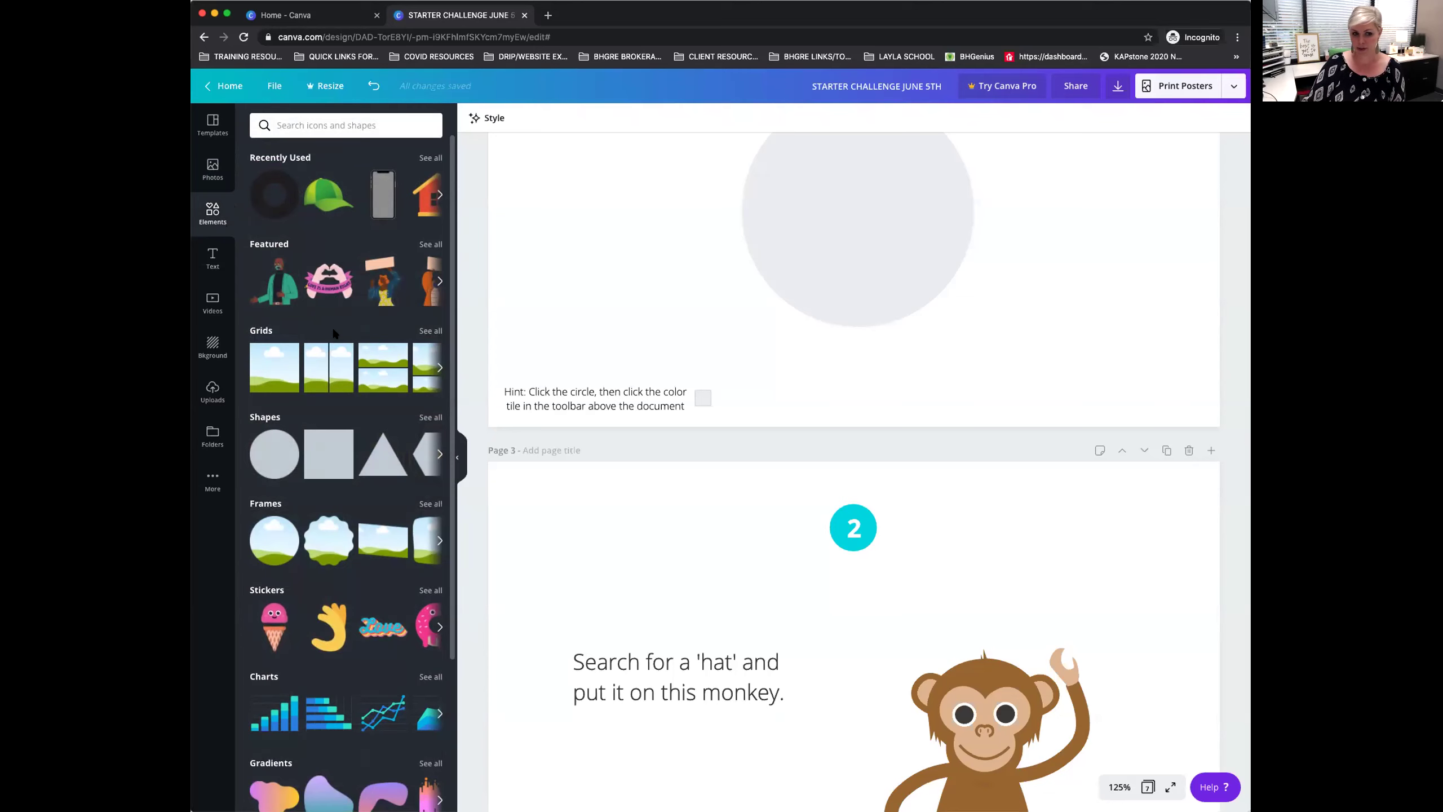
{"action": "scroll", "coordinate": [708, 428], "scroll_direction": "down", "scroll_amount": 2}
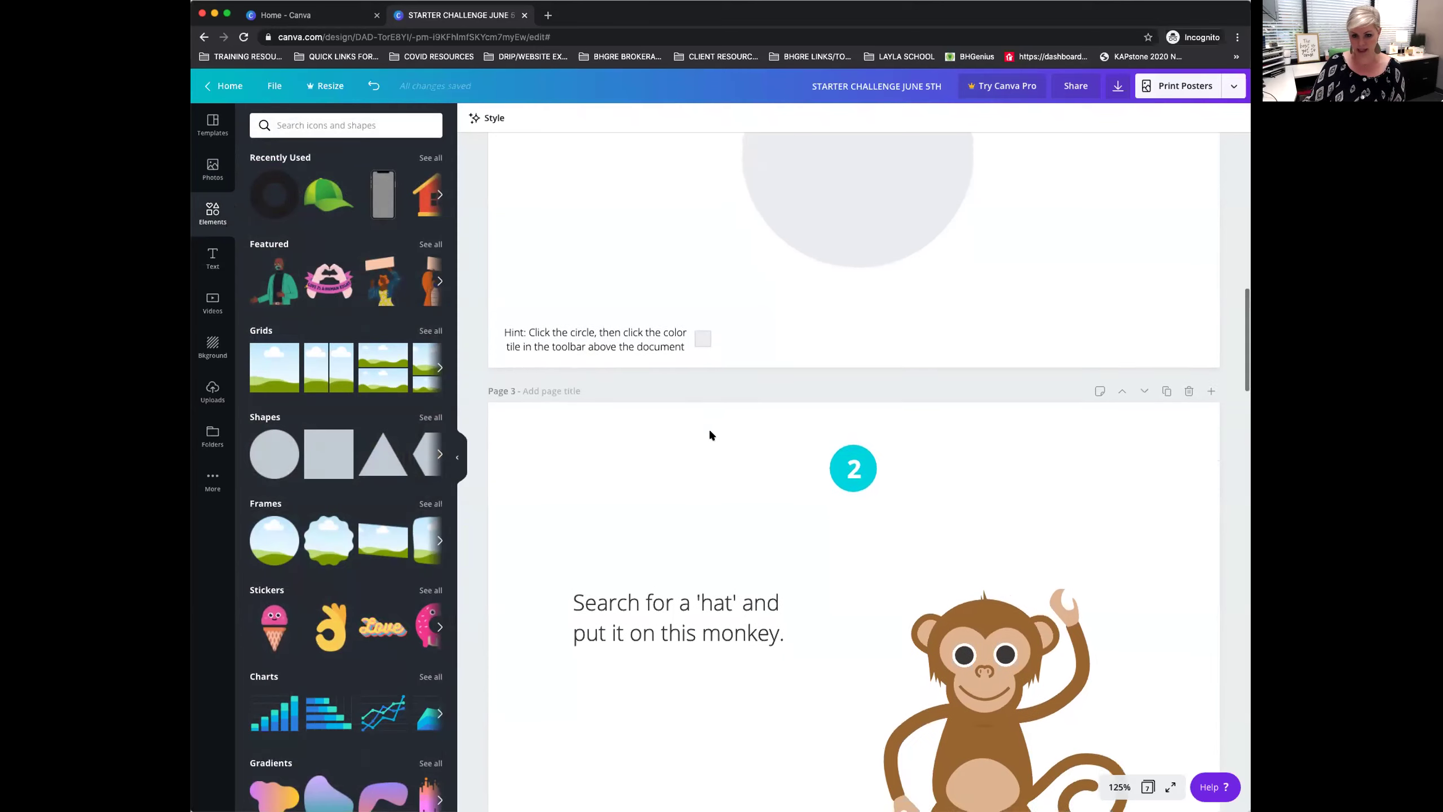
{"action": "scroll", "coordinate": [708, 428], "scroll_direction": "up", "scroll_amount": 10}
{"action": "scroll", "coordinate": [709, 428], "scroll_direction": "up", "scroll_amount": 6}
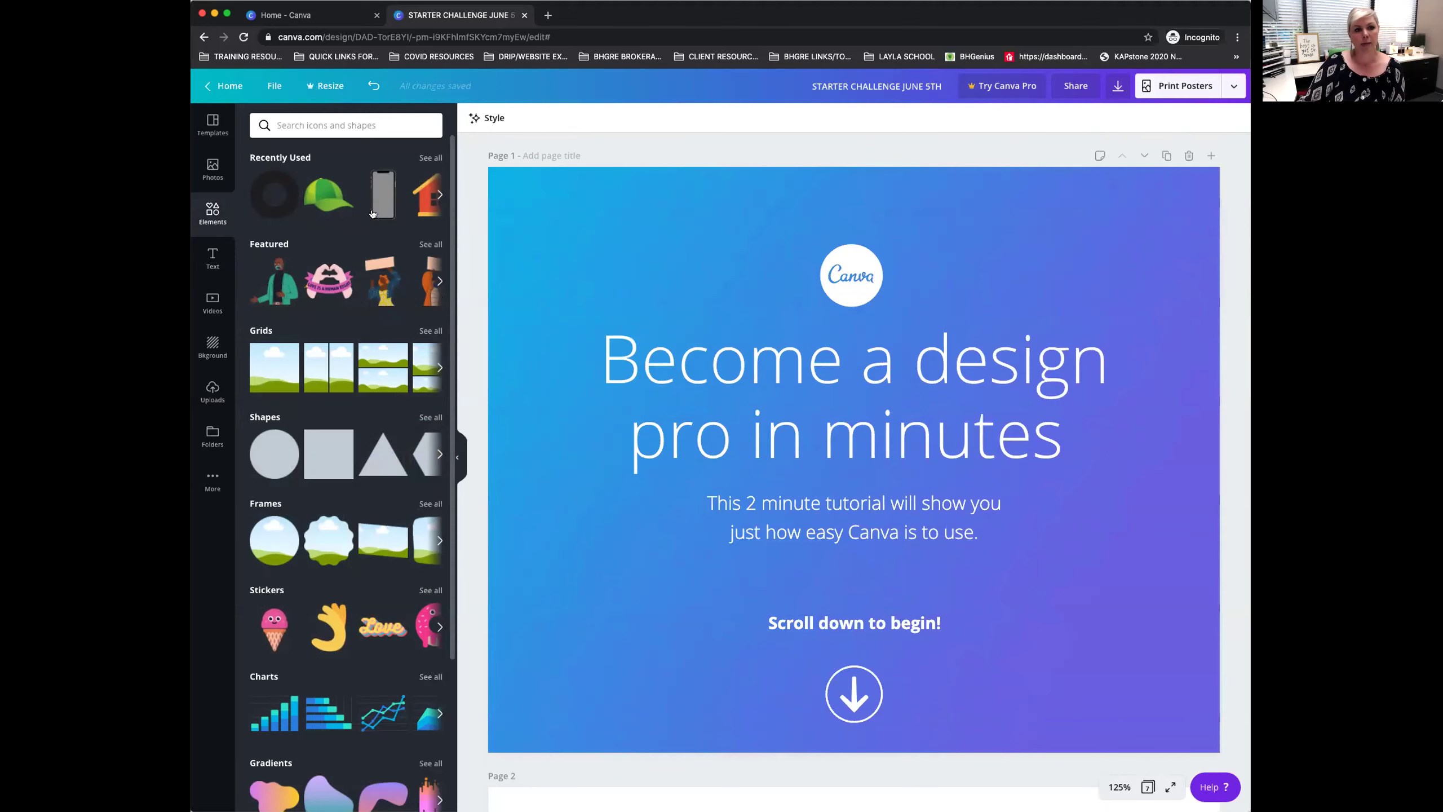
{"action": "scroll", "coordinate": [681, 384], "scroll_direction": "down", "scroll_amount": 1}
{"action": "scroll", "coordinate": [681, 384], "scroll_direction": "down", "scroll_amount": 20}
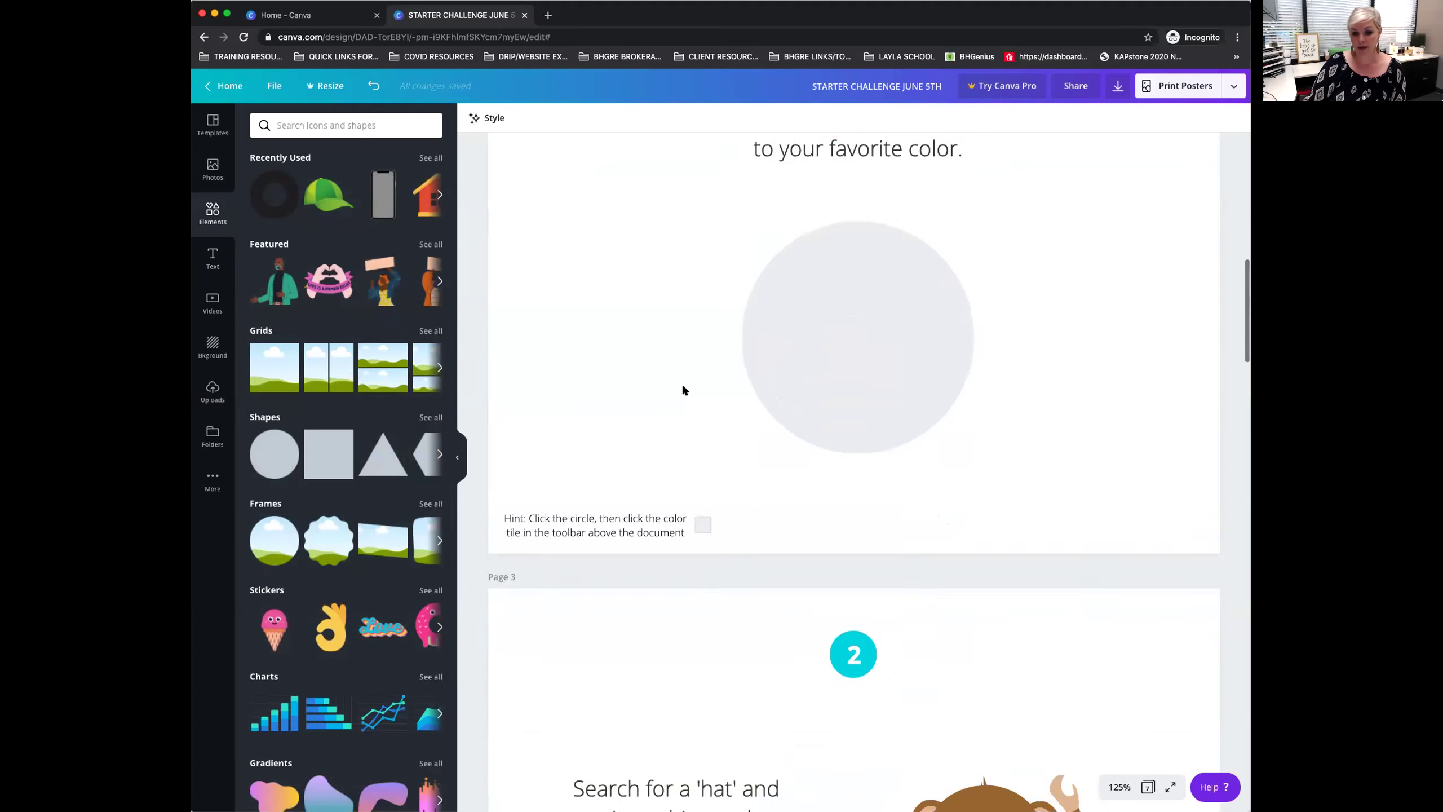
Go to the monkey challenge on page 3 and search the elements library for "HAT".
{"action": "scroll", "coordinate": [683, 384], "scroll_direction": "down", "scroll_amount": 3}
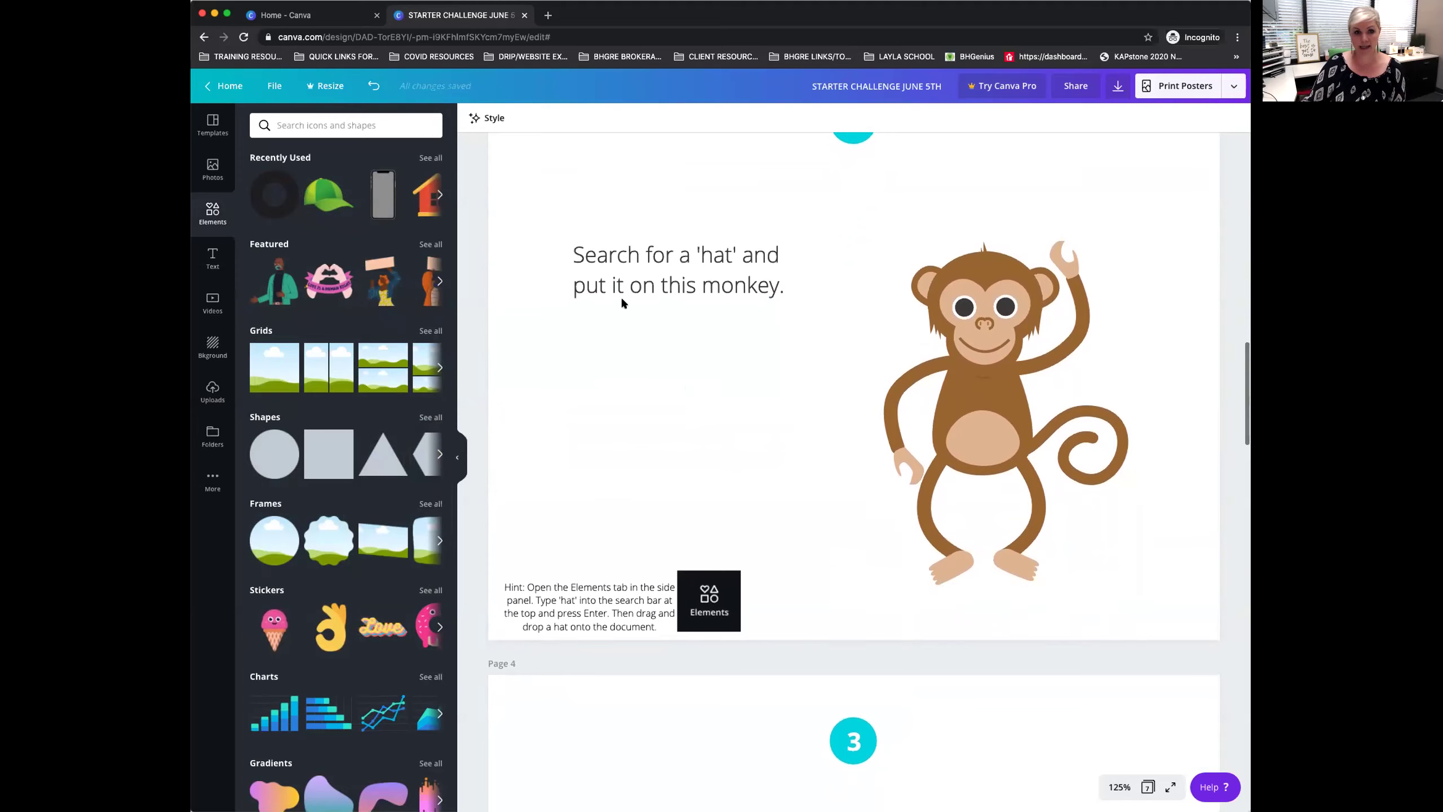
{"action": "left_click", "coordinate": [326, 122]}
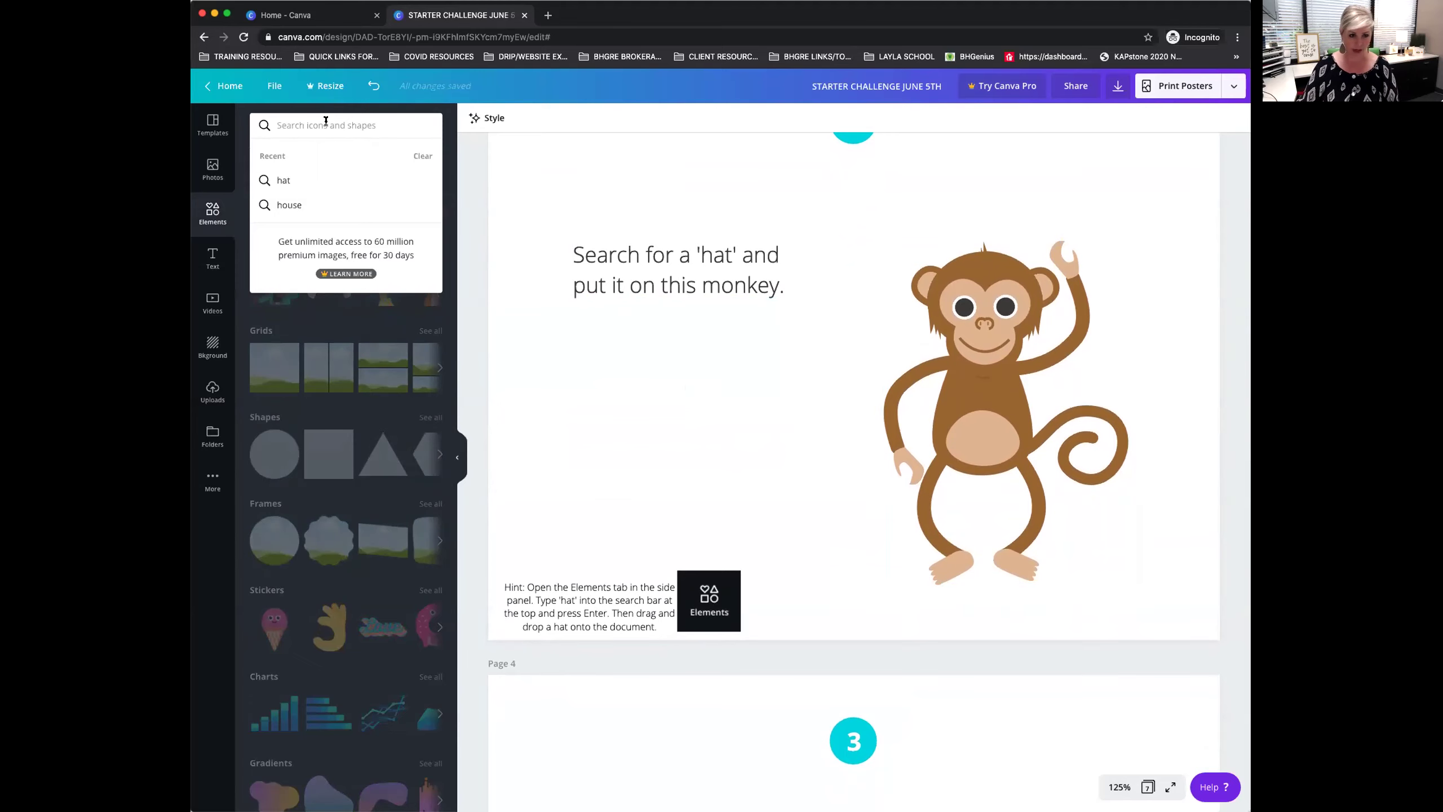
{"action": "type", "text": "HAT"}
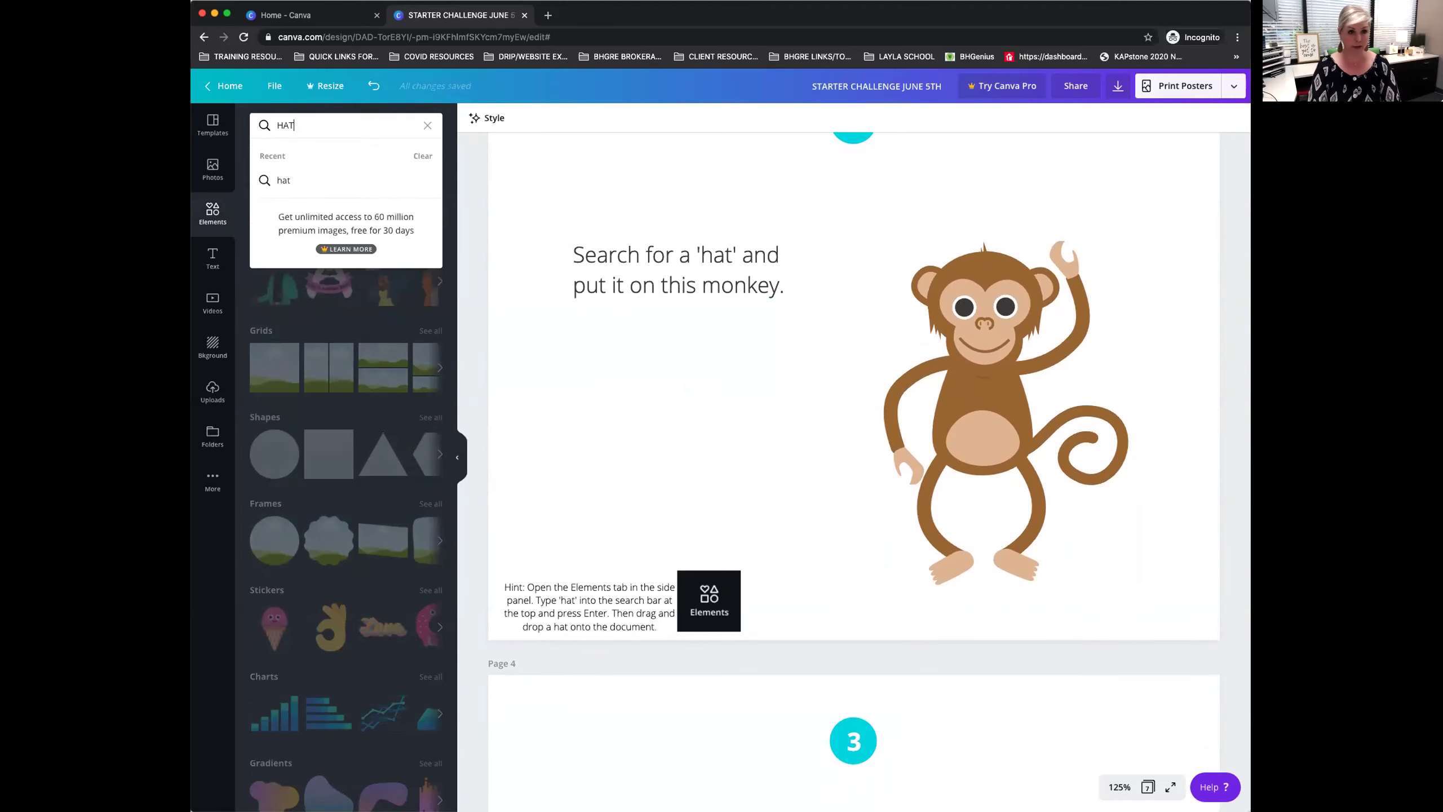
{"action": "key", "text": "Return"}
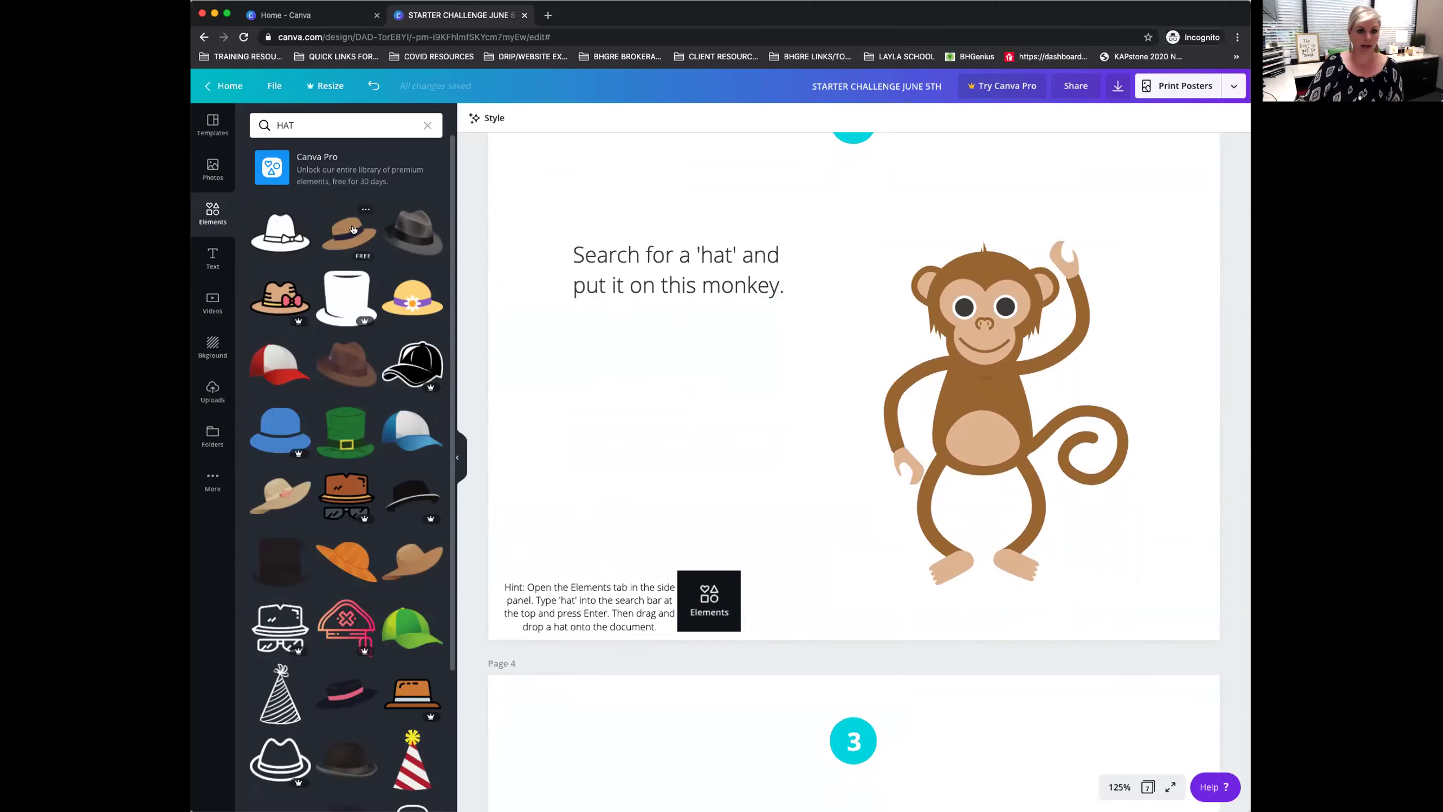
Add the free brown hat with the dark band to page 3, shrink it and place it on the monkey's head.
{"action": "left_click_drag", "start_coordinate": [367, 231], "coordinate": [854, 189]}
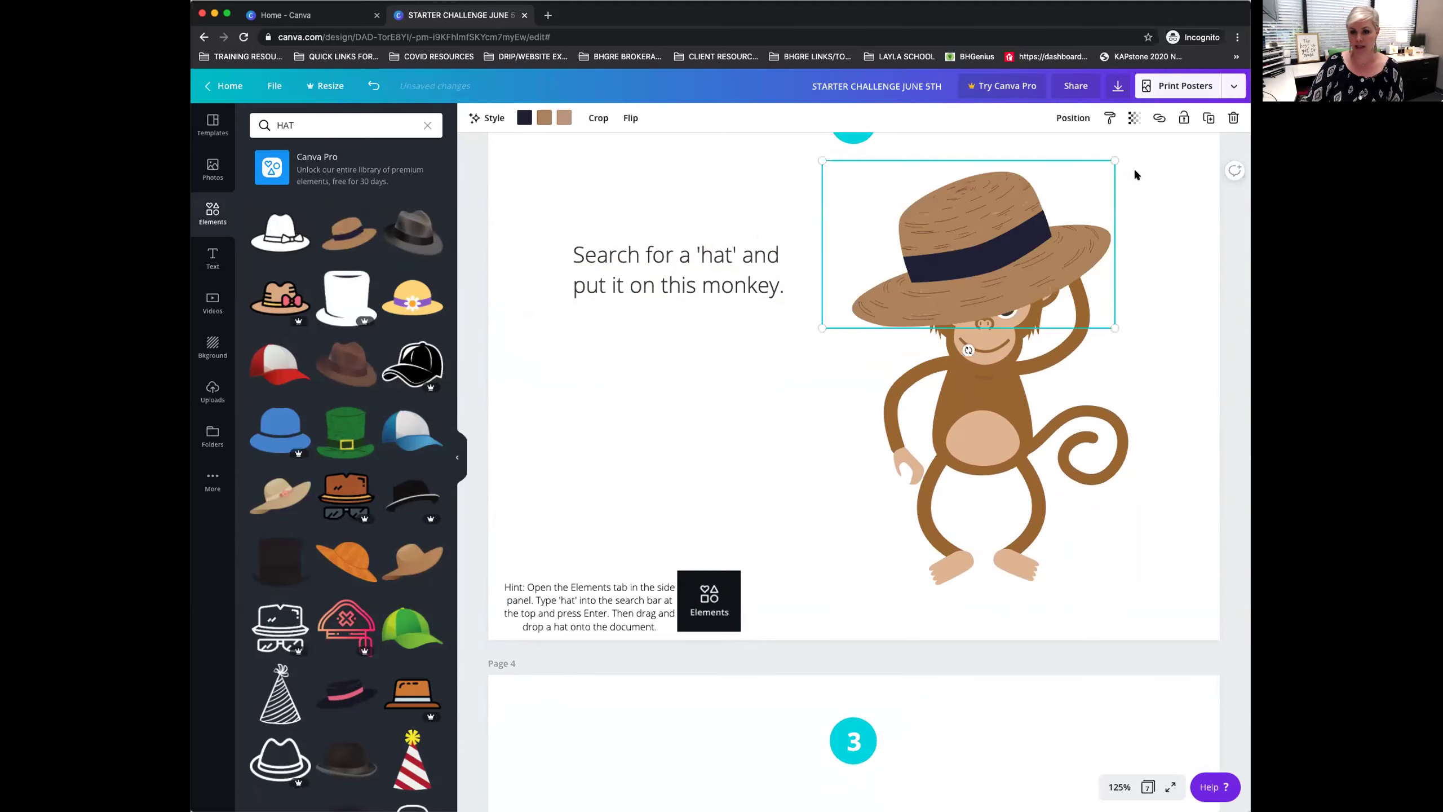
{"action": "left_click_drag", "start_coordinate": [1107, 160], "coordinate": [981, 244]}
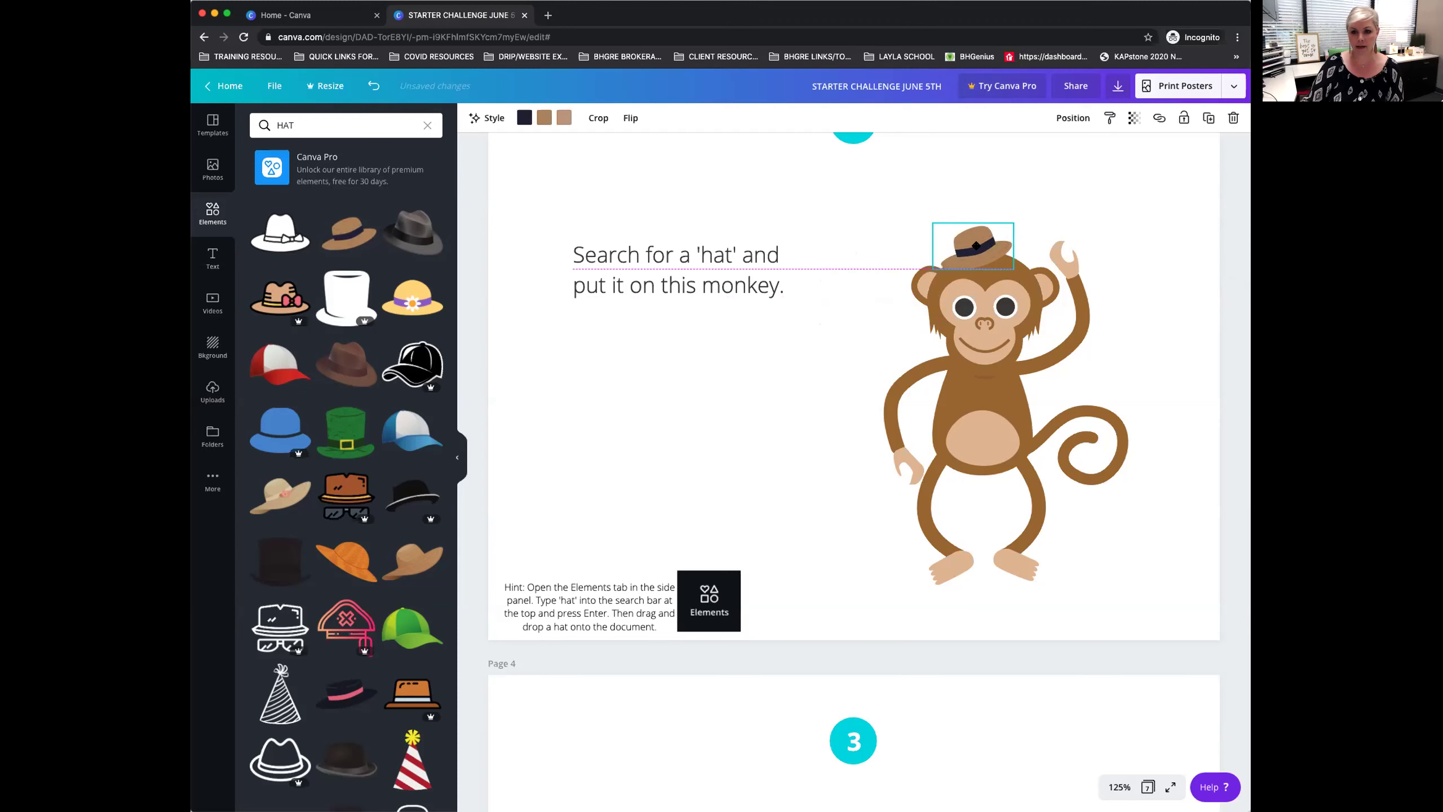
{"action": "left_click", "coordinate": [740, 377]}
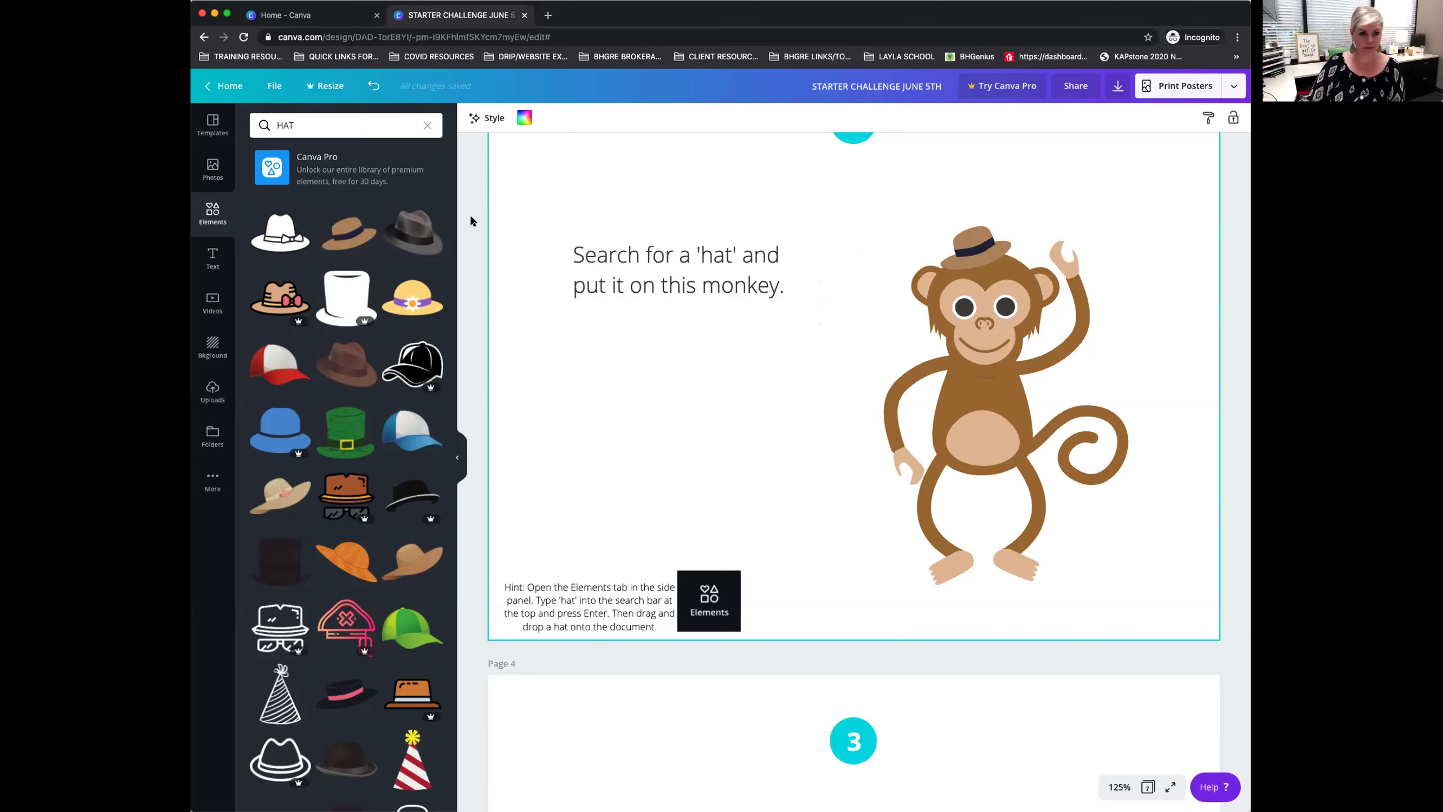
Clear the hat search and search the elements library for "LINE".
{"action": "left_click", "coordinate": [212, 211]}
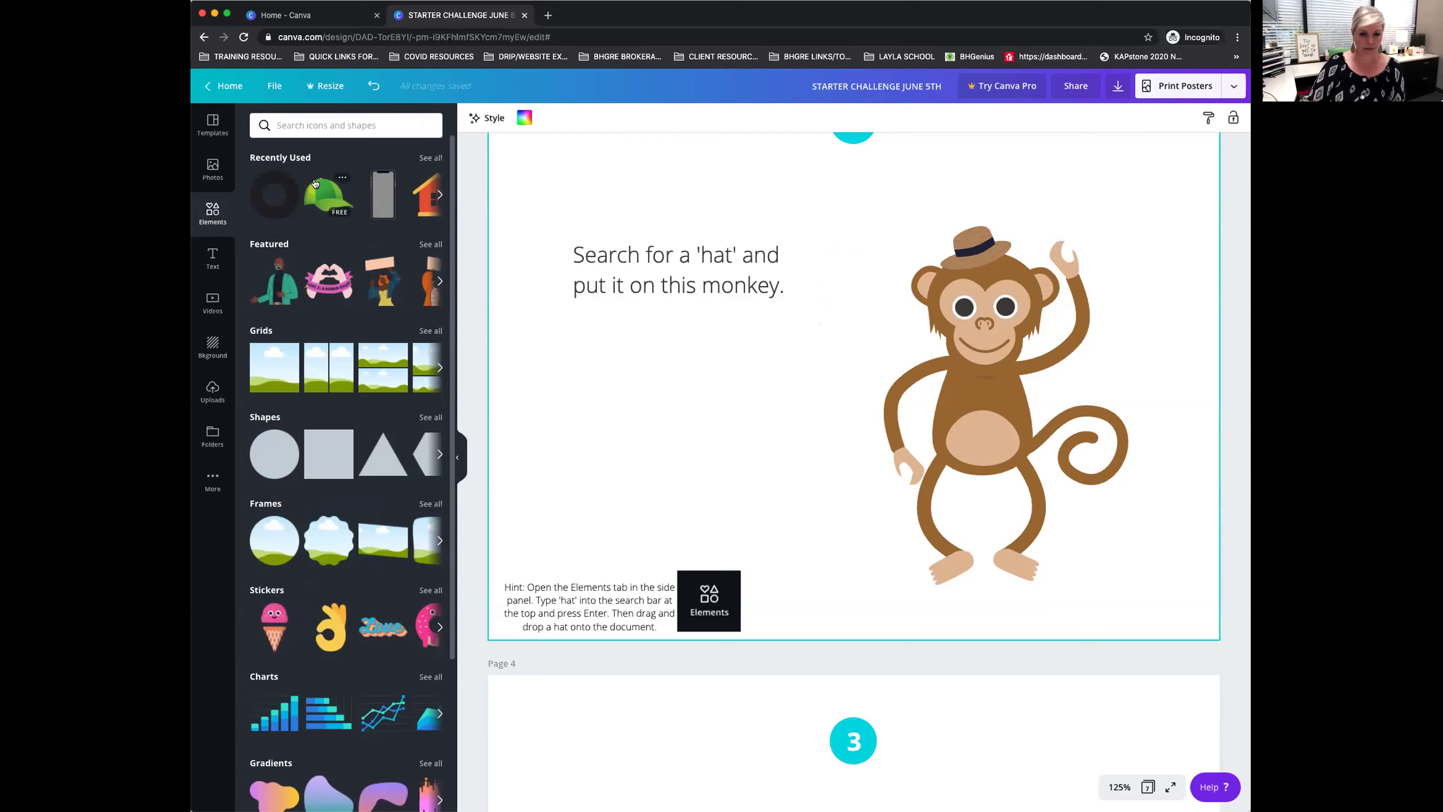
{"action": "left_click", "coordinate": [317, 124]}
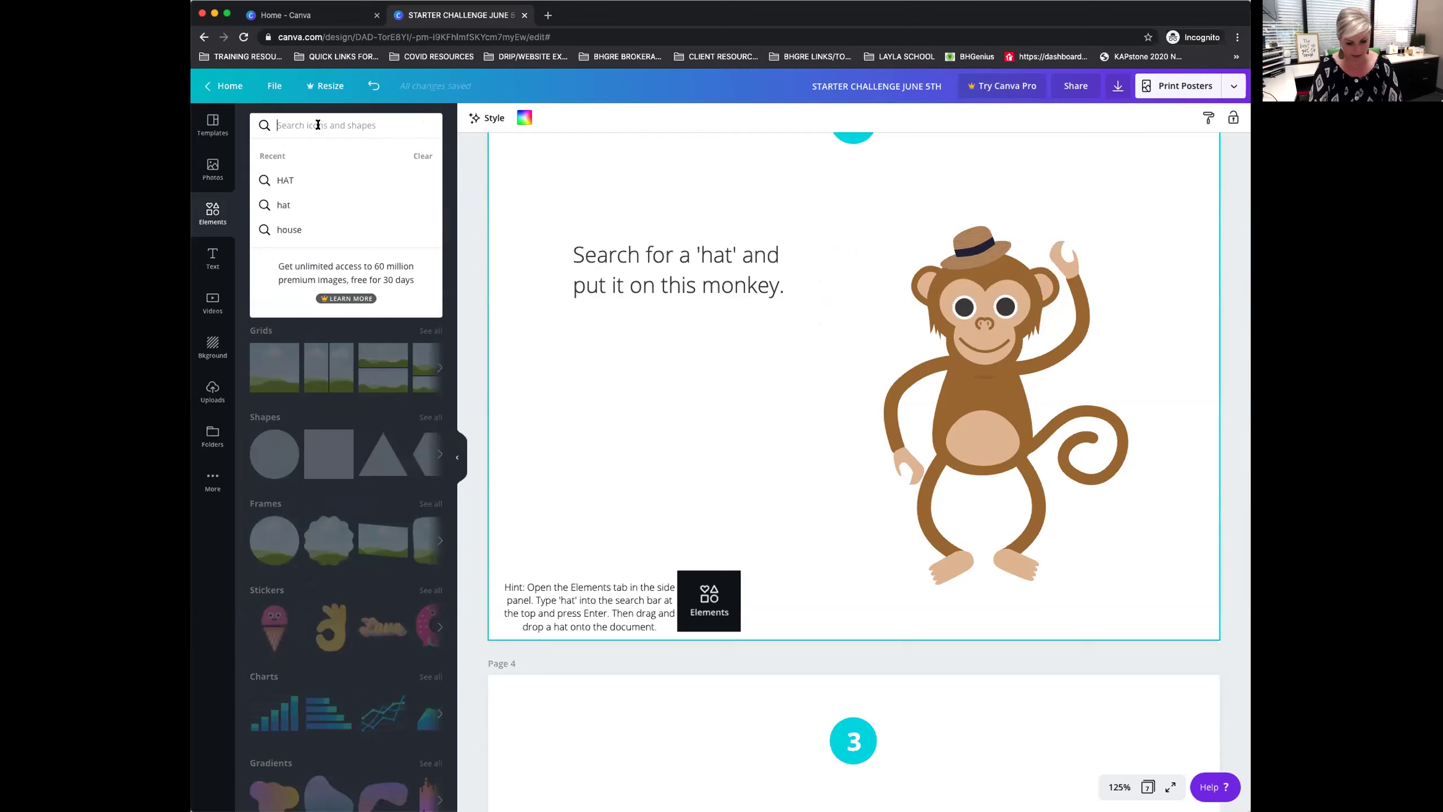
{"action": "type", "text": "LINE"}
{"action": "key", "text": "Return"}
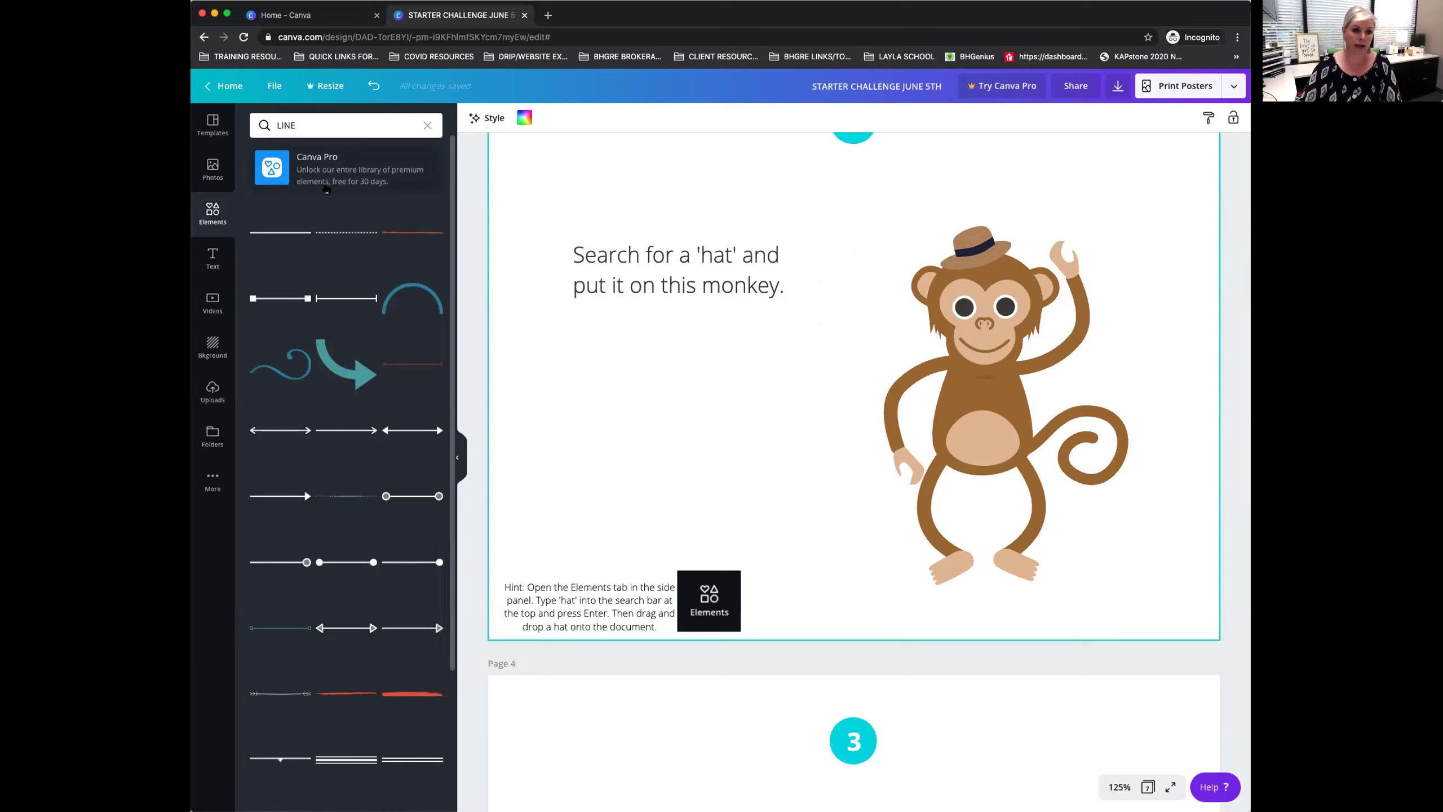
Add the plain solid line to page 3 and position it just below the monkey's feet.
{"action": "left_click", "coordinate": [315, 236]}
{"action": "left_click_drag", "start_coordinate": [830, 349], "coordinate": [956, 590]}
{"action": "left_click_drag", "start_coordinate": [1008, 591], "coordinate": [971, 605]}
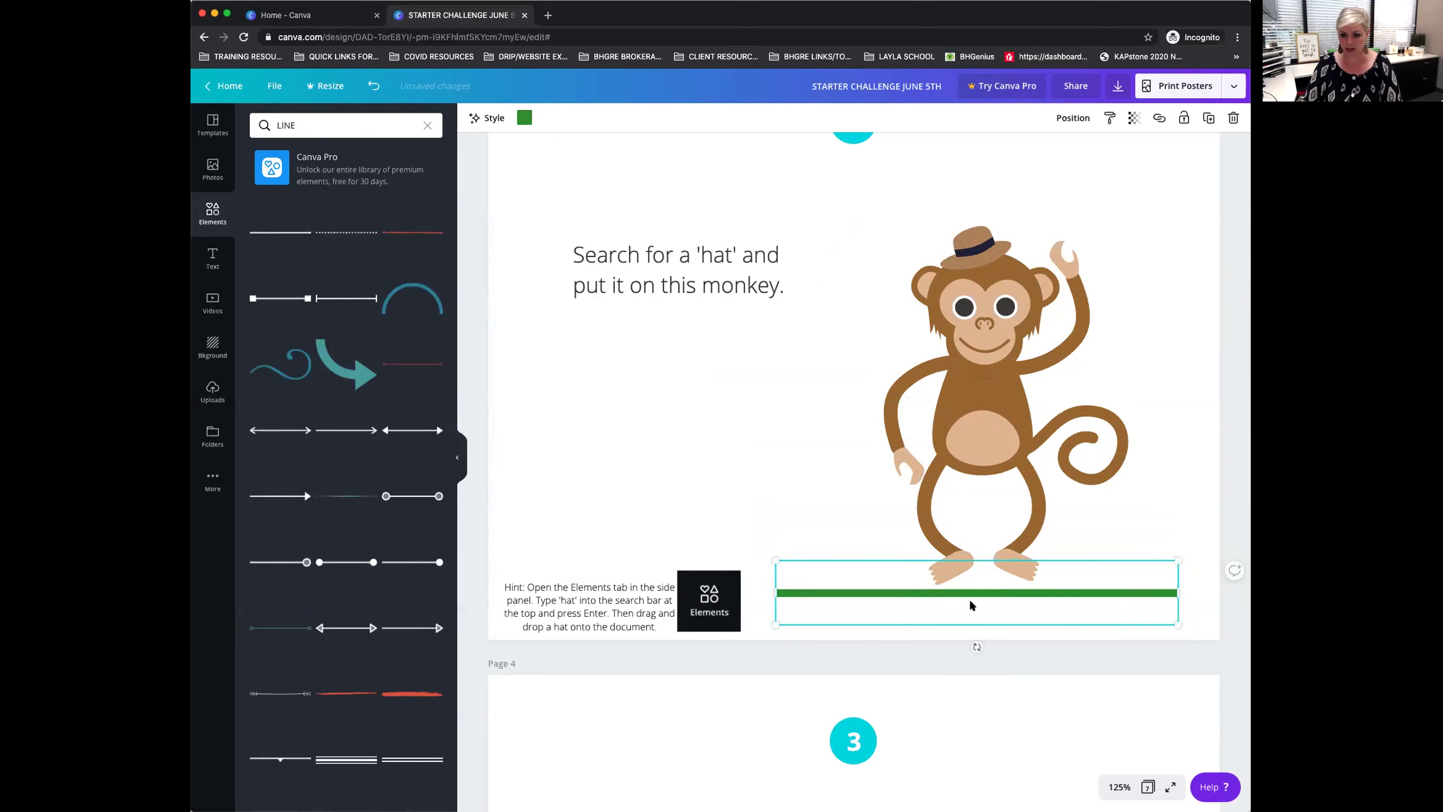
{"action": "left_click", "coordinate": [968, 660]}
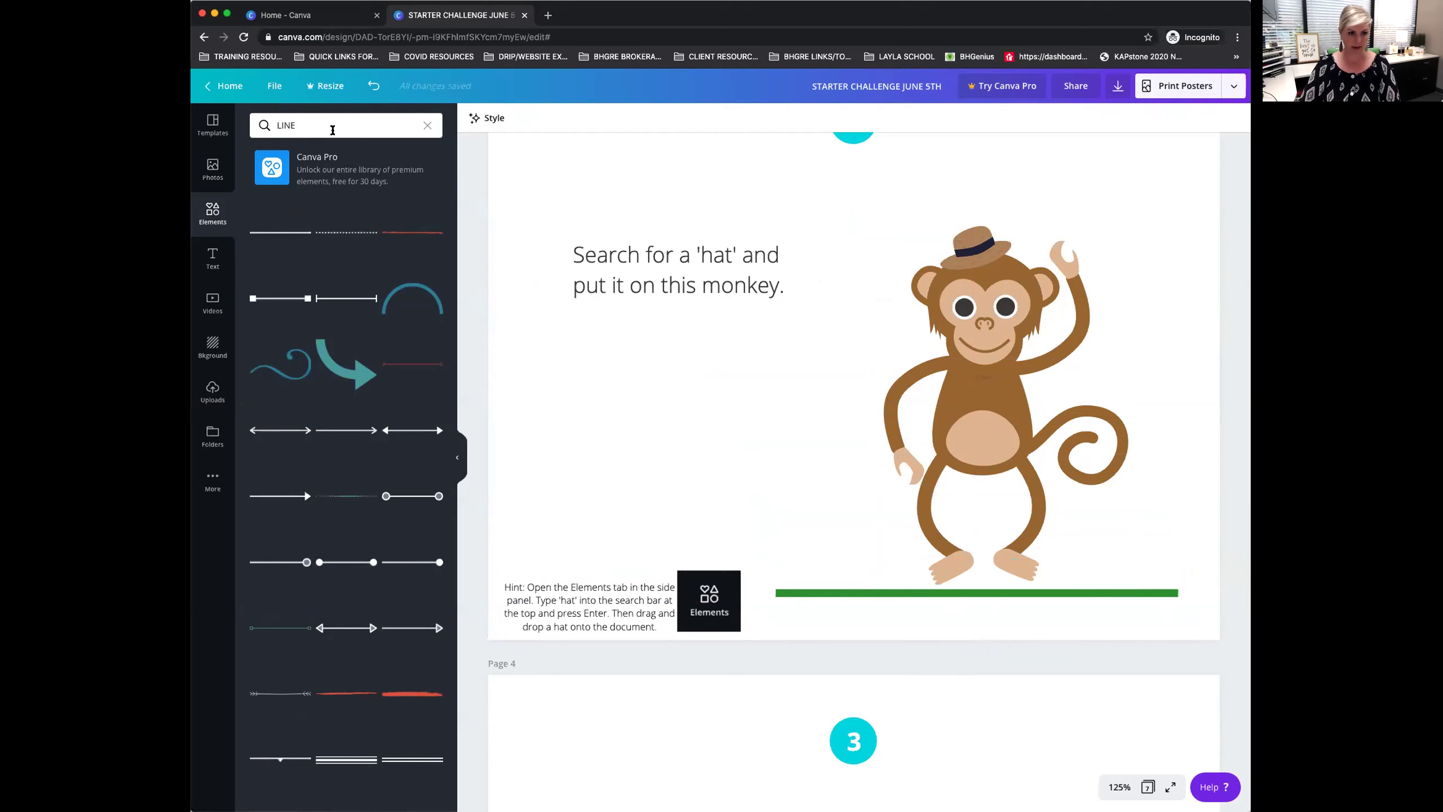
Clear the line search, add a single-image grid to page 3, shrink it and move it beside the monkey.
{"action": "left_click", "coordinate": [428, 125]}
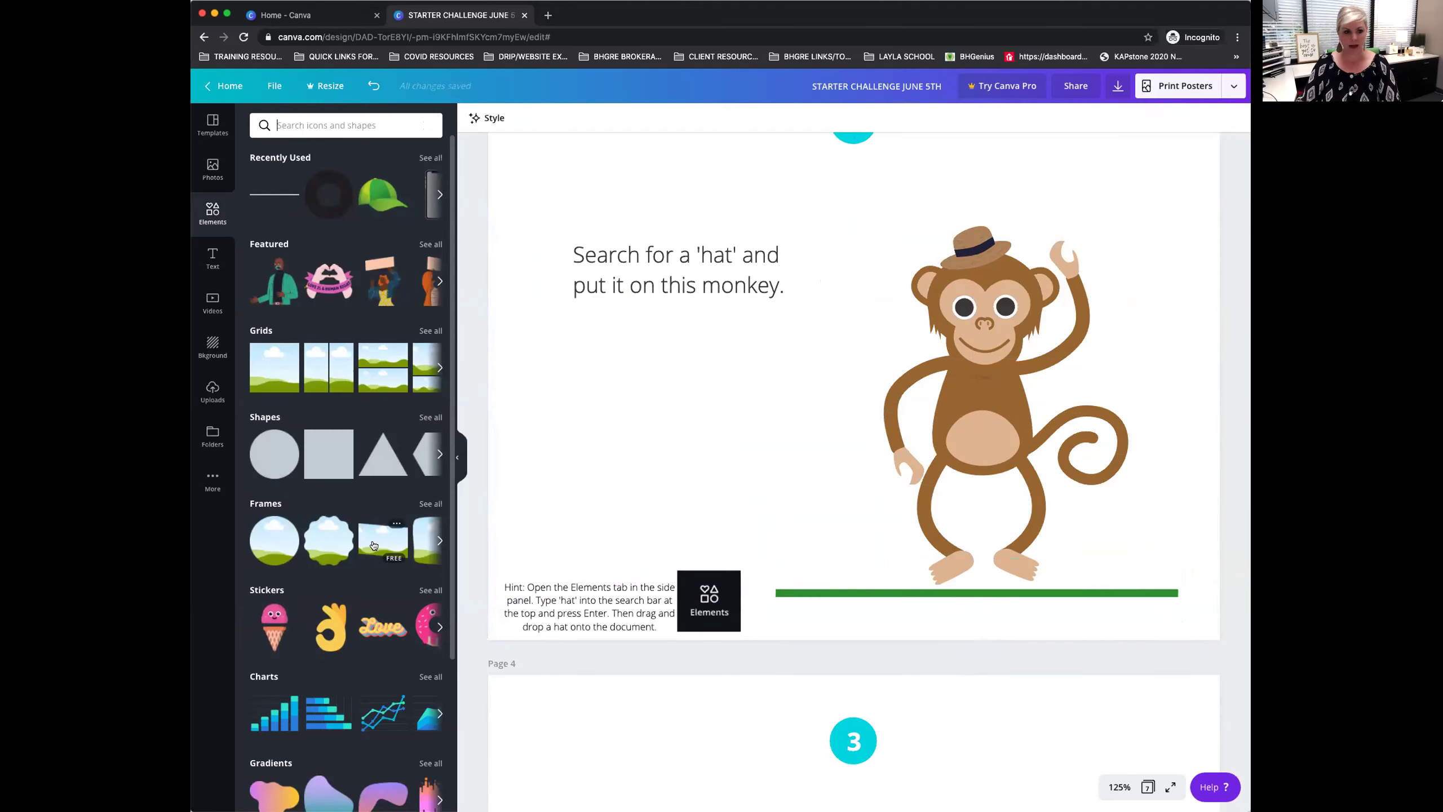
{"action": "left_click", "coordinate": [277, 378]}
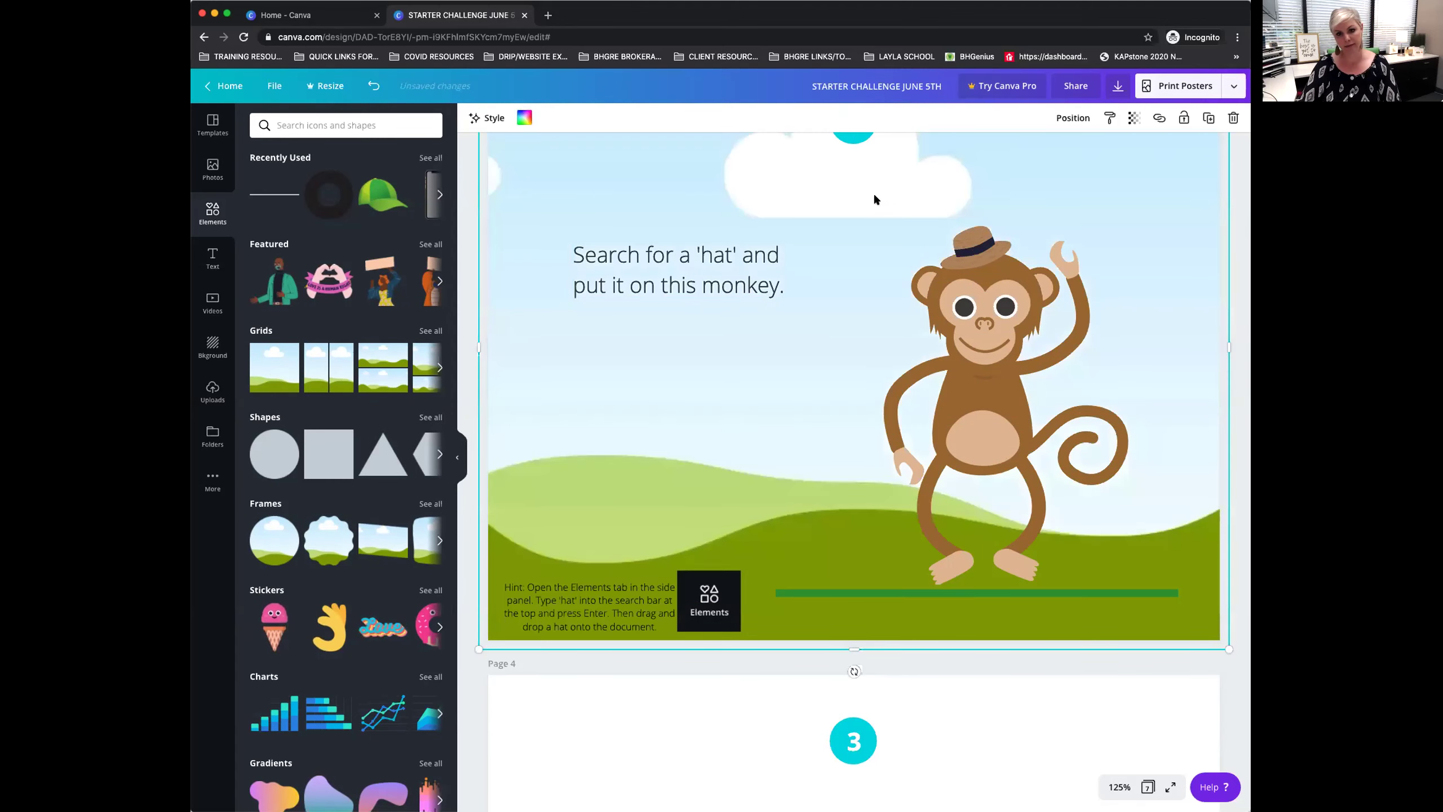
{"action": "left_click_drag", "start_coordinate": [479, 648], "coordinate": [858, 278]}
{"action": "left_click_drag", "start_coordinate": [1092, 170], "coordinate": [788, 397]}
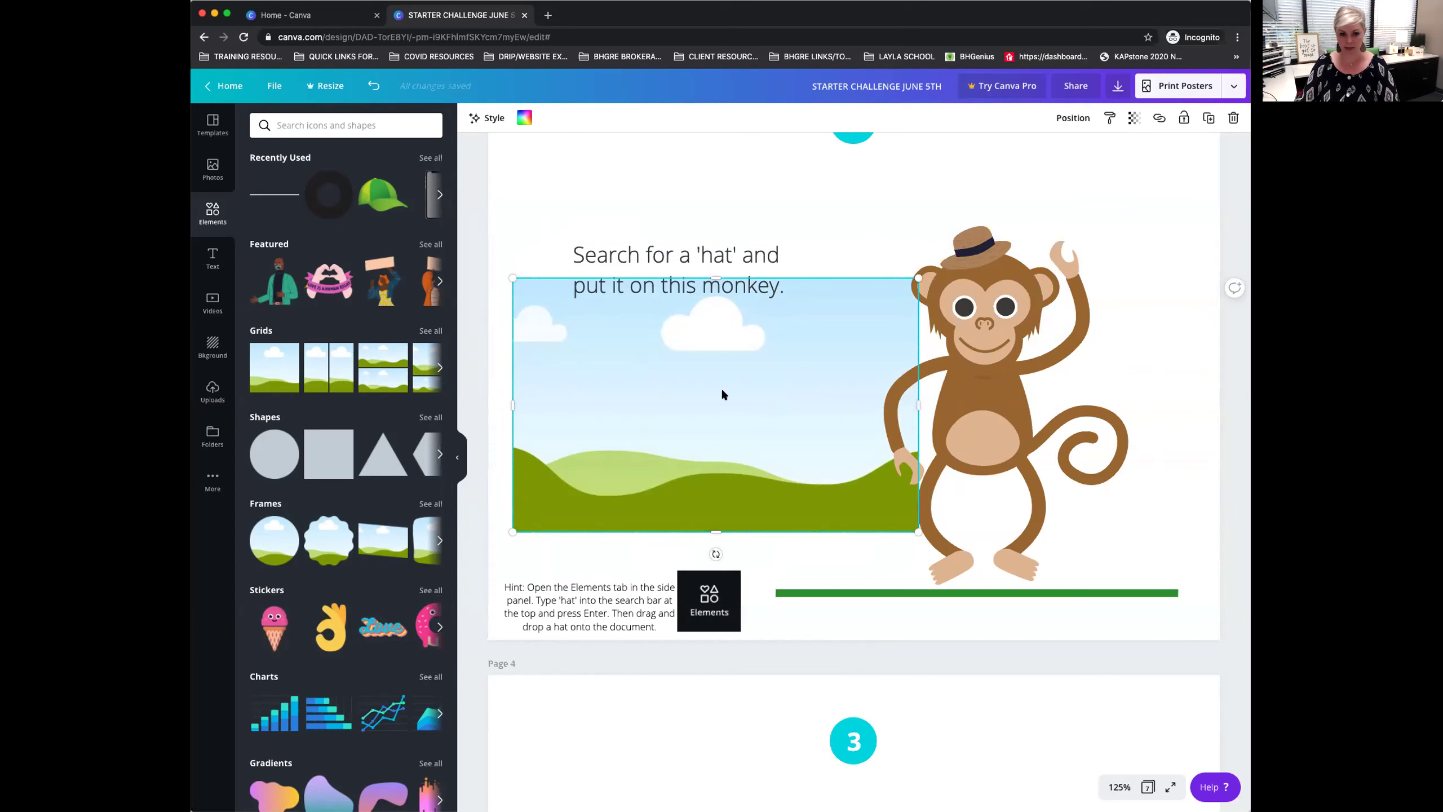
Try the HOME doormat photo in the grid, undo the photo fill and delete the grid.
{"action": "left_click", "coordinate": [218, 177]}
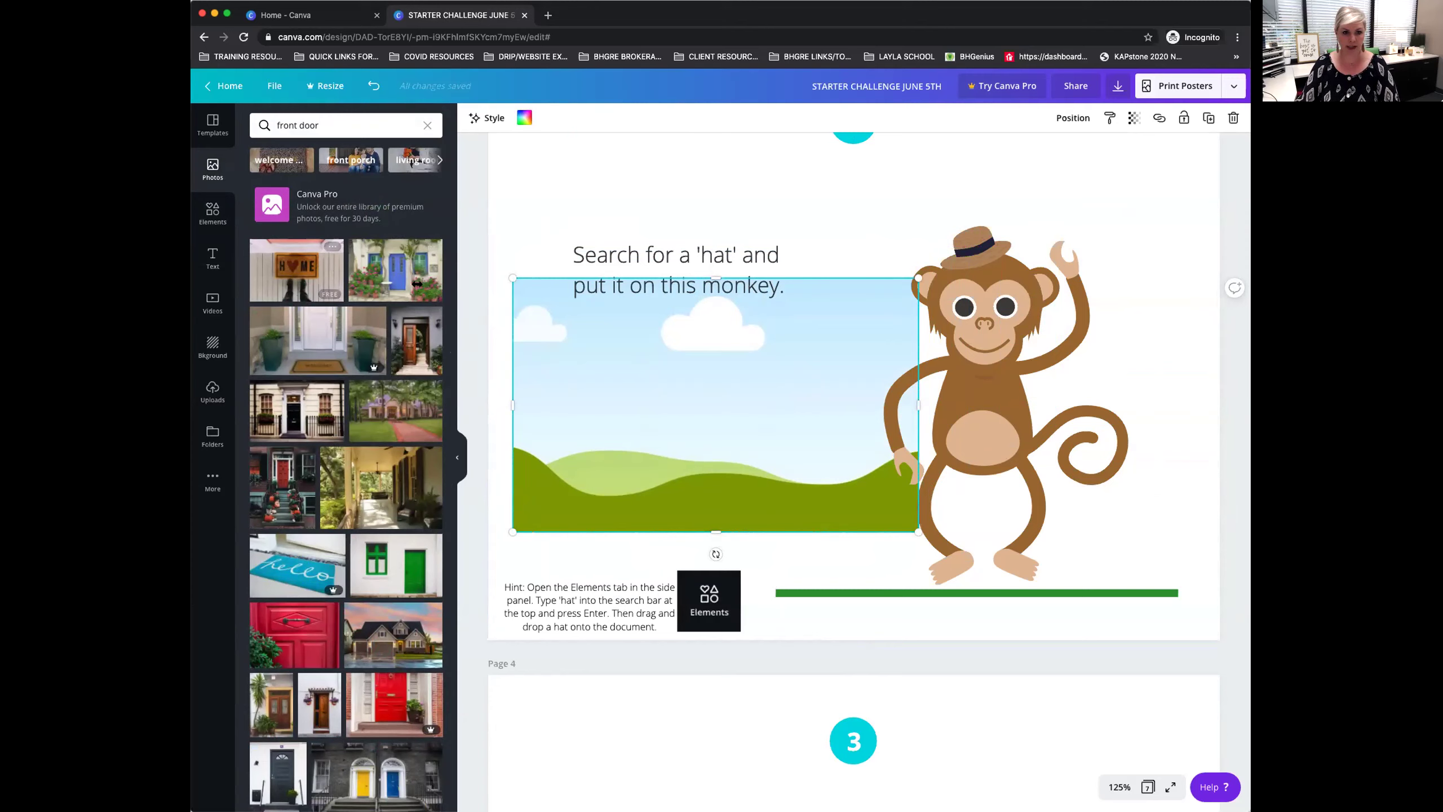
{"action": "left_click_drag", "start_coordinate": [272, 269], "coordinate": [588, 341]}
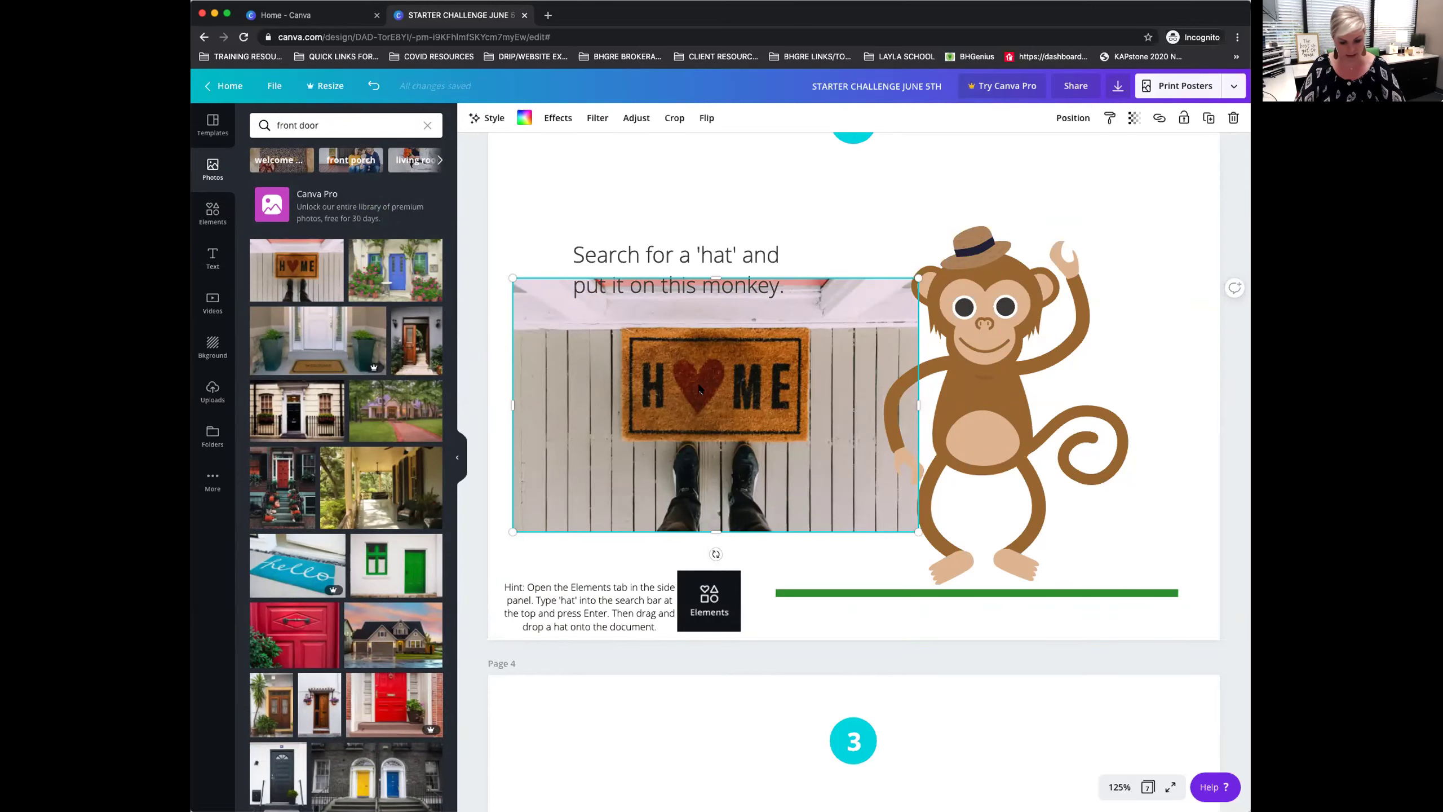
{"action": "key", "text": "super+z"}
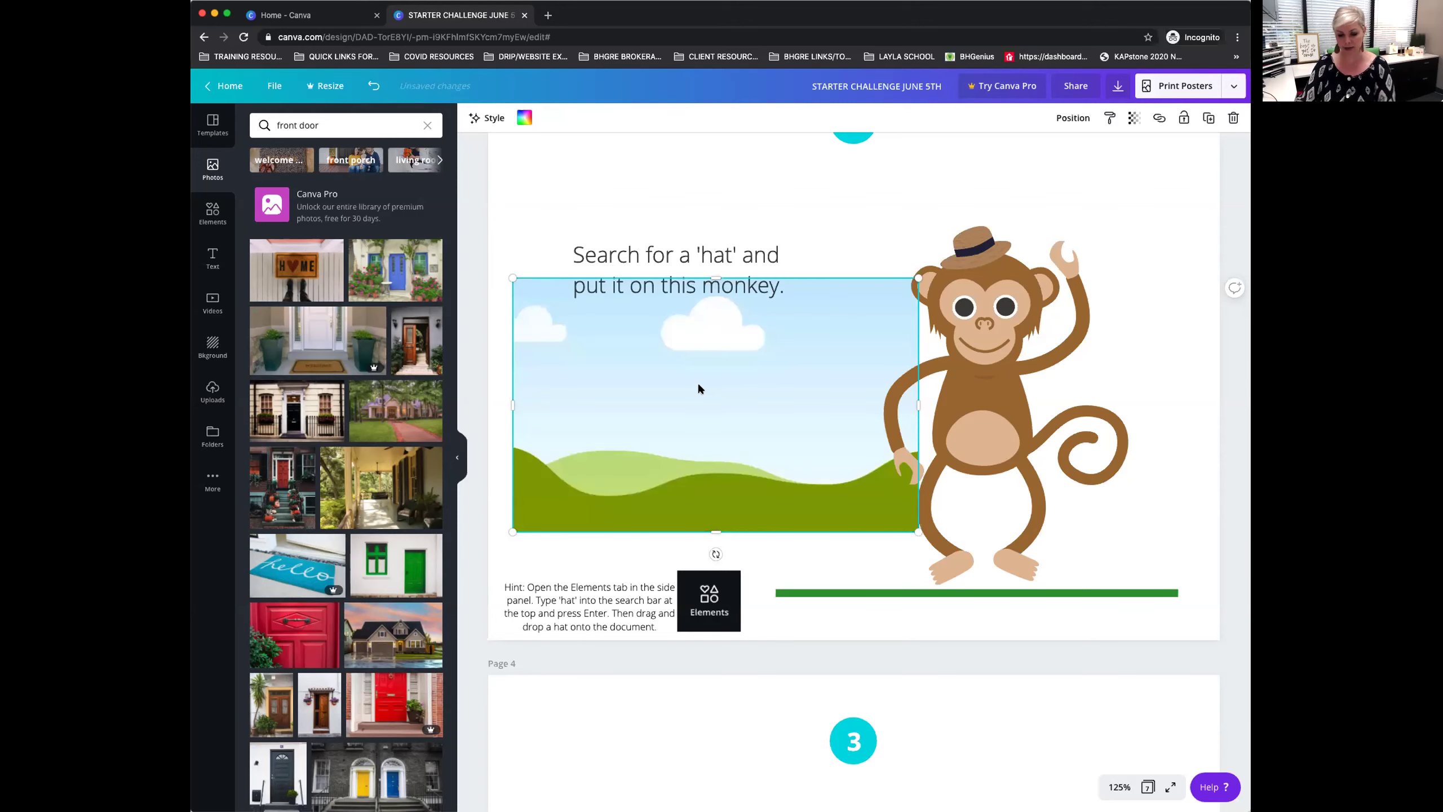
{"action": "key", "text": "Delete"}
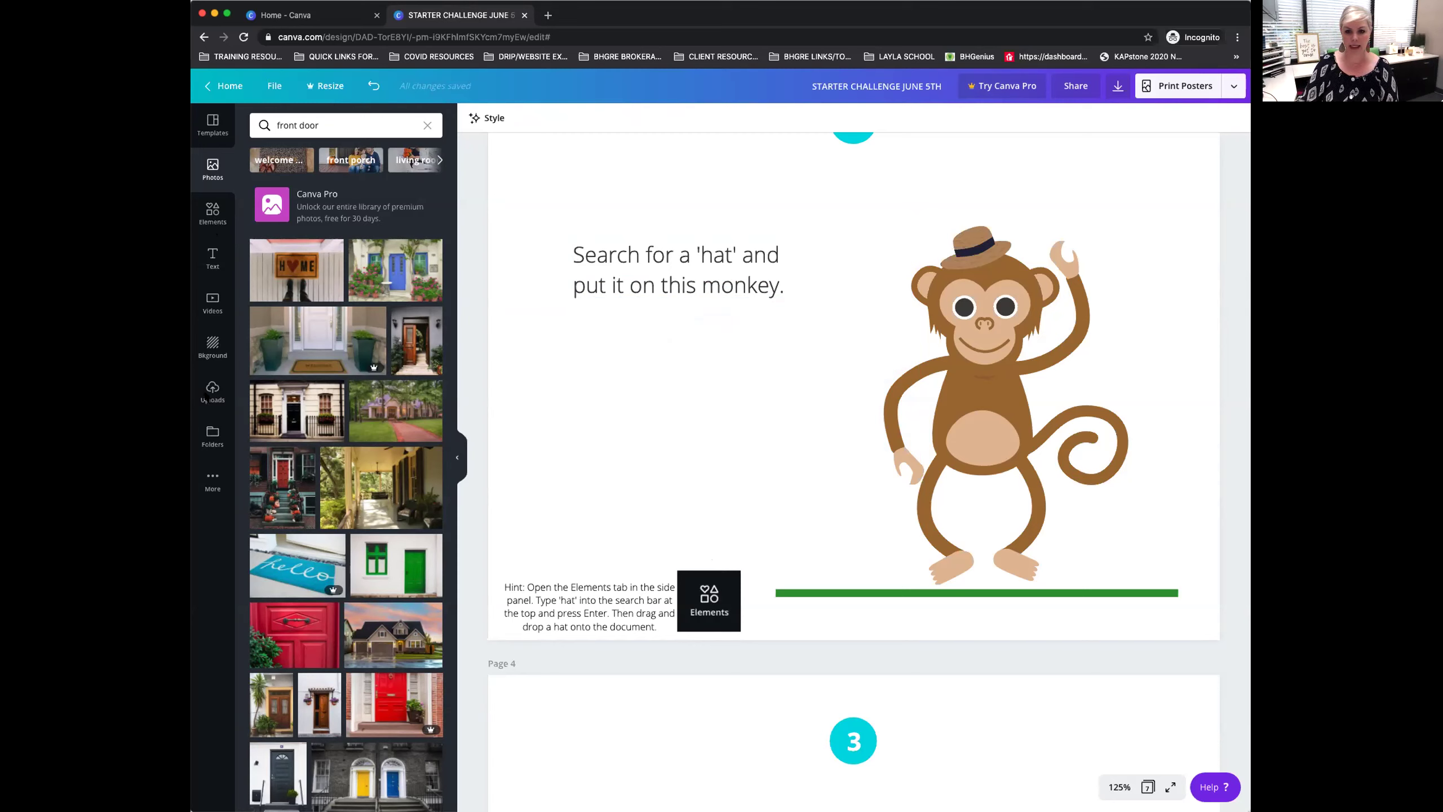
Try adding a default heading, a subheading and a little bit of body text to page 3.
{"action": "left_click", "coordinate": [207, 211]}
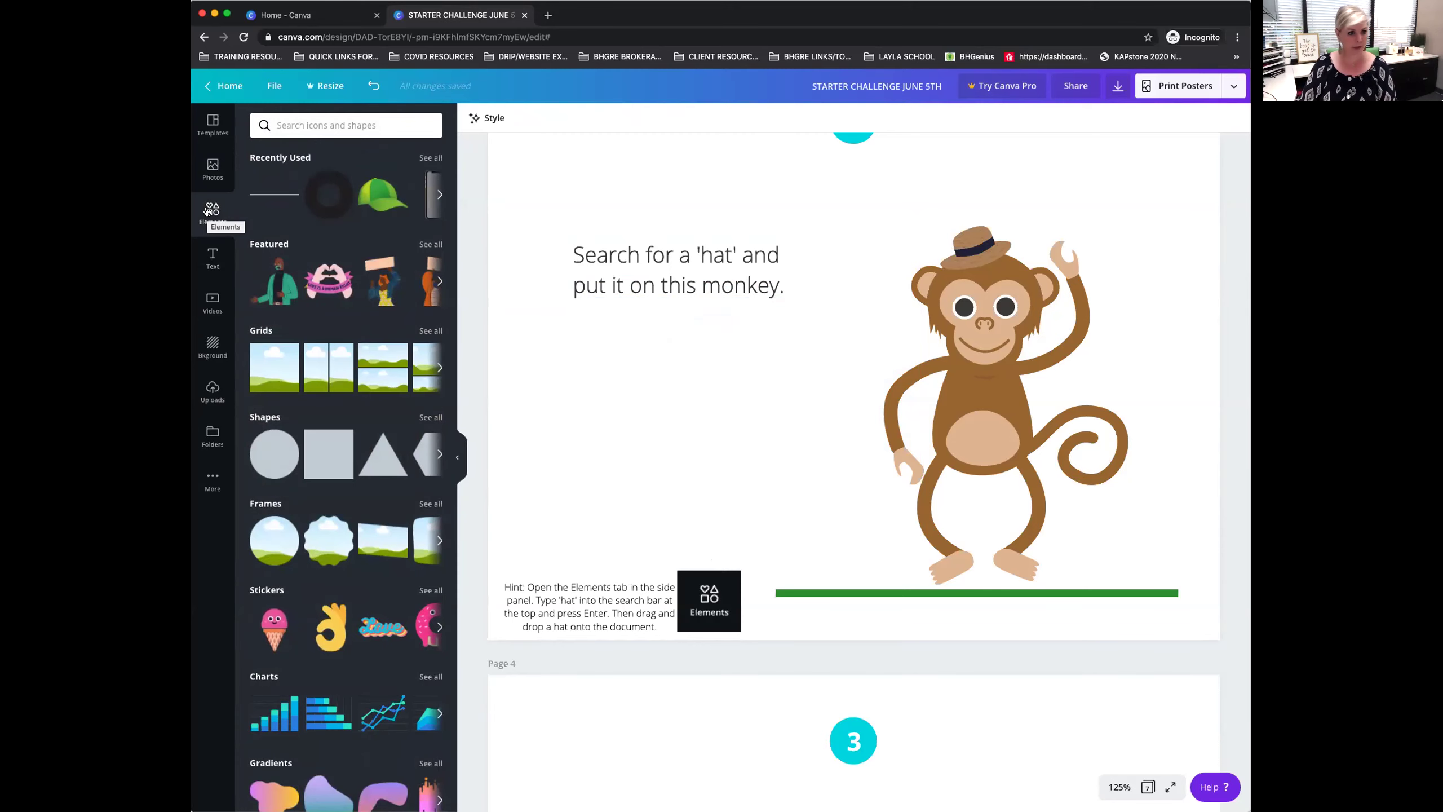
{"action": "left_click", "coordinate": [212, 260]}
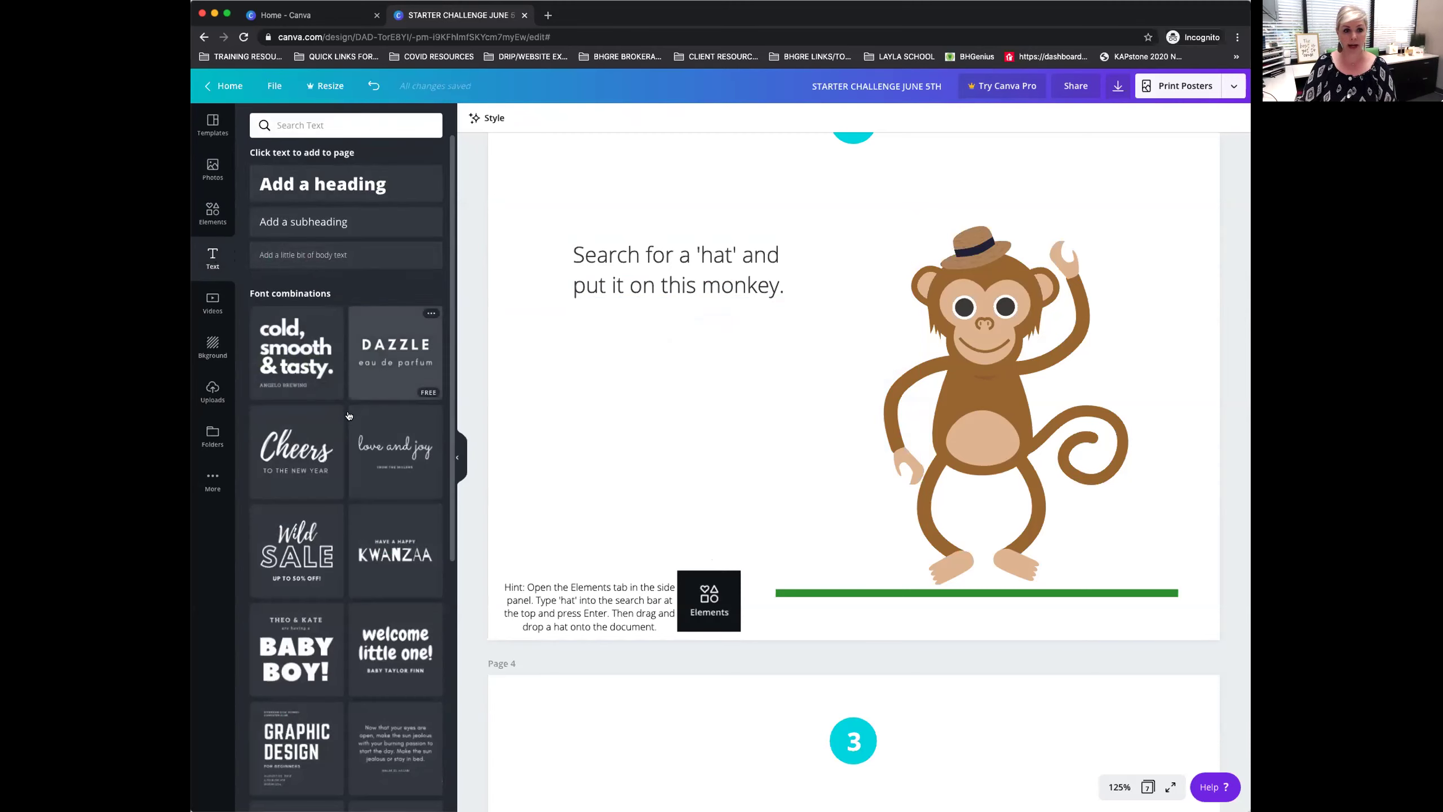
{"action": "left_click", "coordinate": [317, 183]}
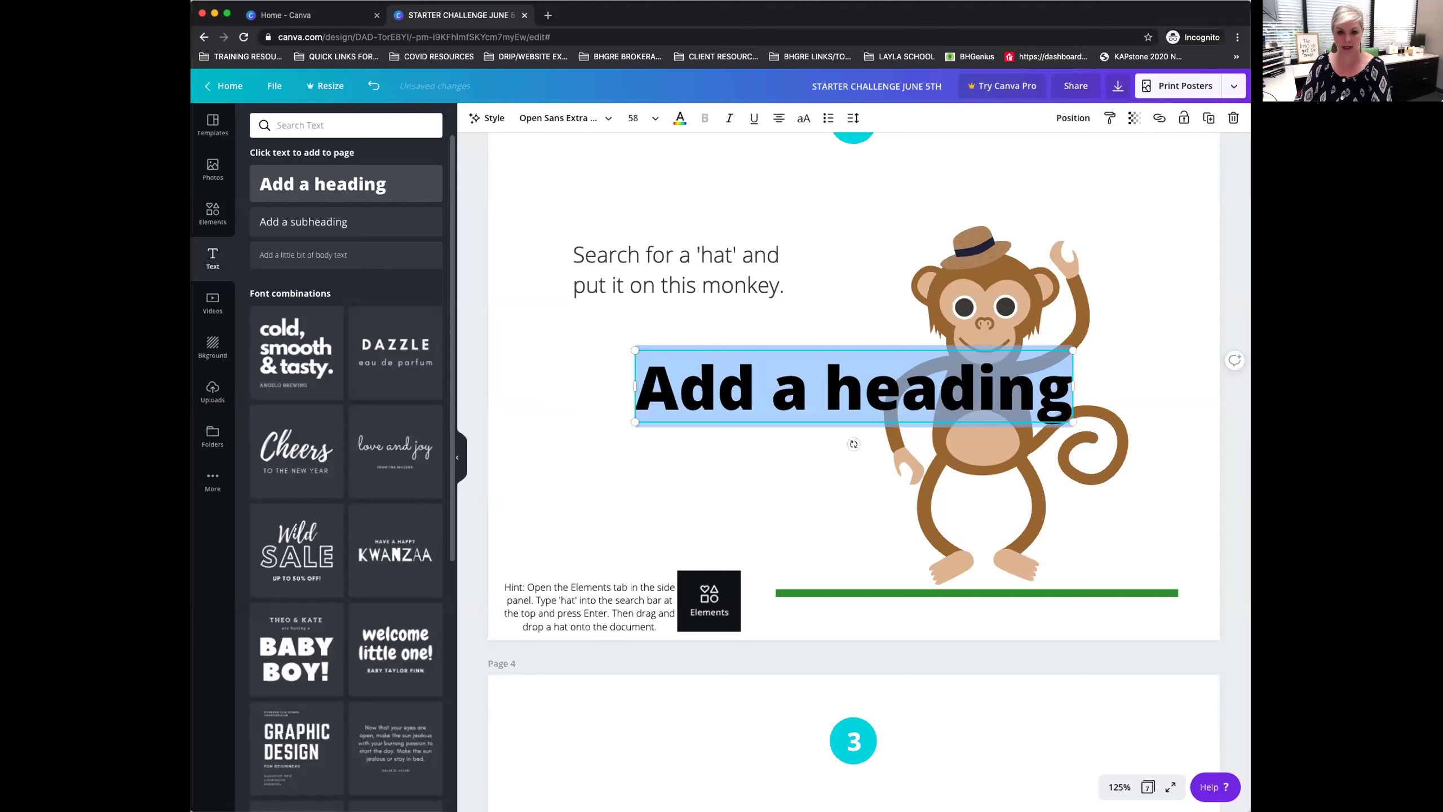
{"action": "left_click", "coordinate": [319, 223]}
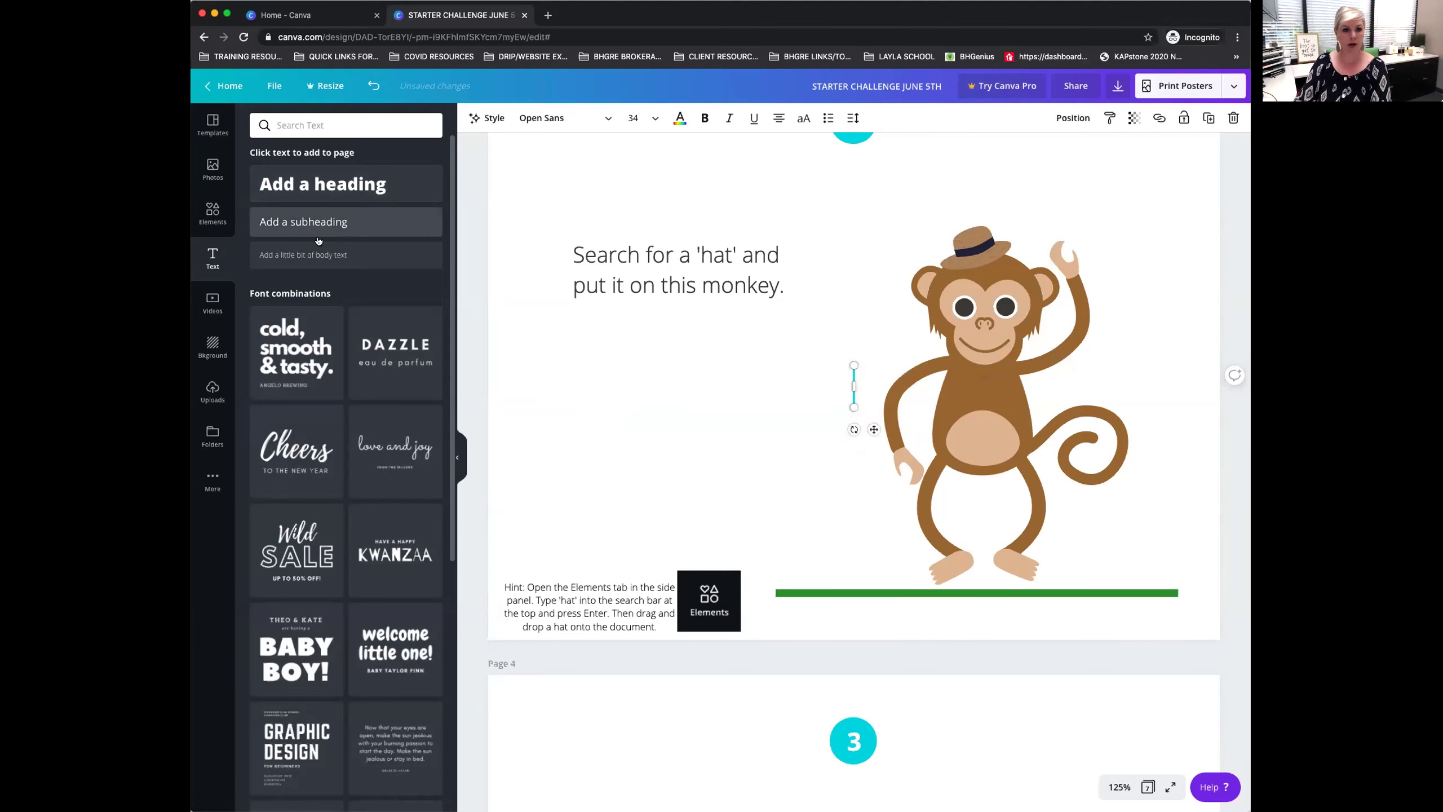
{"action": "left_click", "coordinate": [322, 259]}
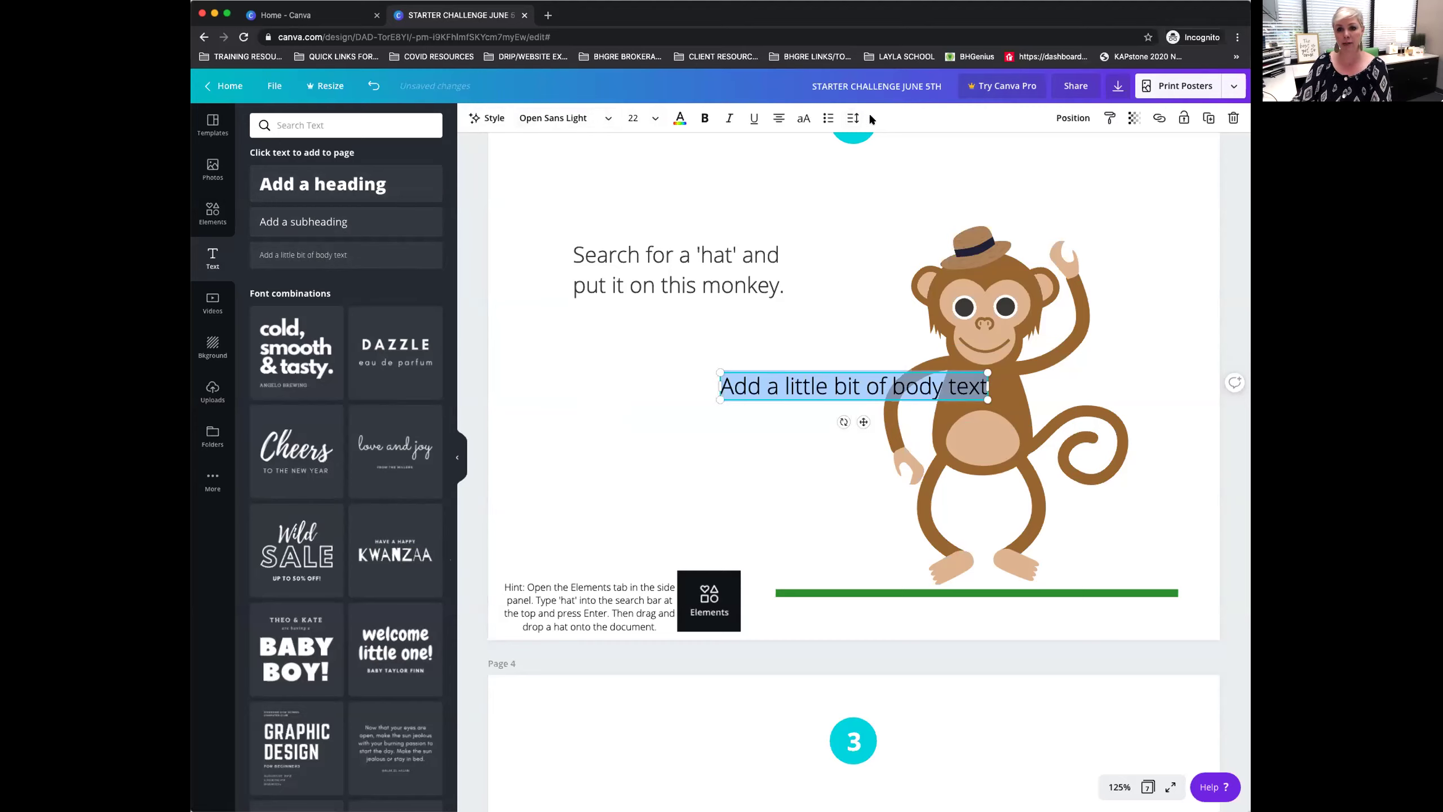
Show the available fonts for the body text, close the list and delete the body text box.
{"action": "left_click", "coordinate": [598, 119]}
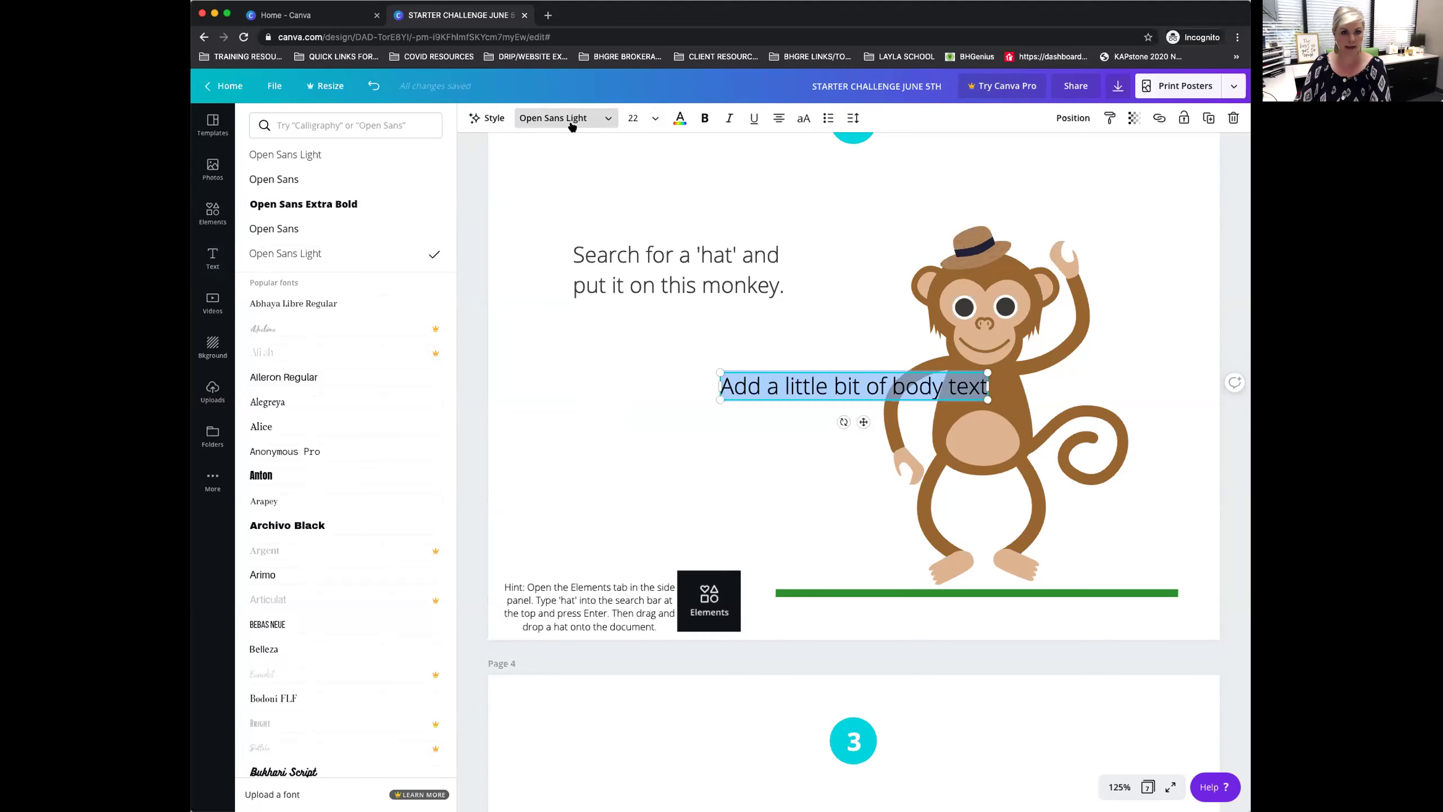
{"action": "left_click", "coordinate": [587, 120]}
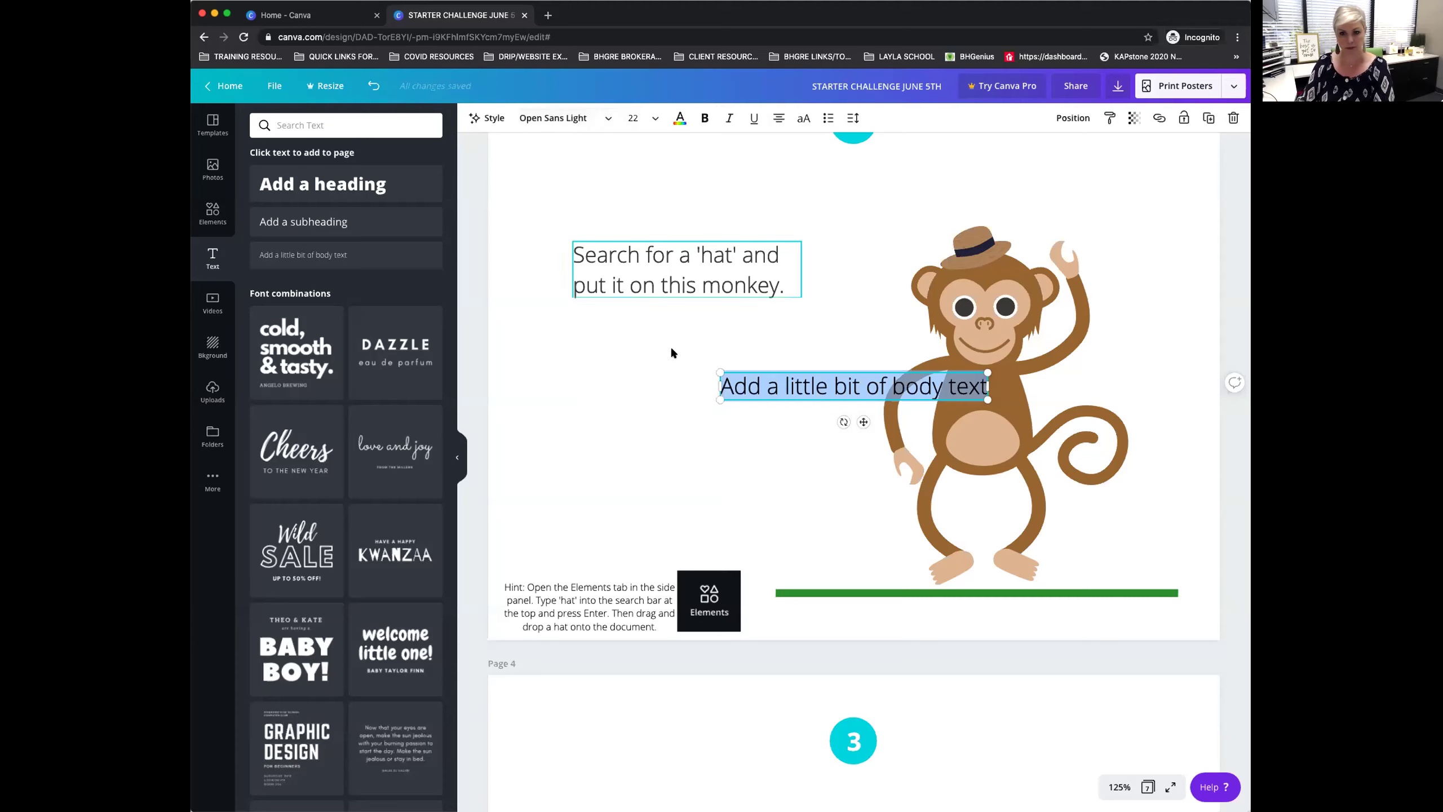
{"action": "left_click", "coordinate": [757, 369]}
{"action": "left_click", "coordinate": [758, 370]}
{"action": "key", "text": "BackSpace"}
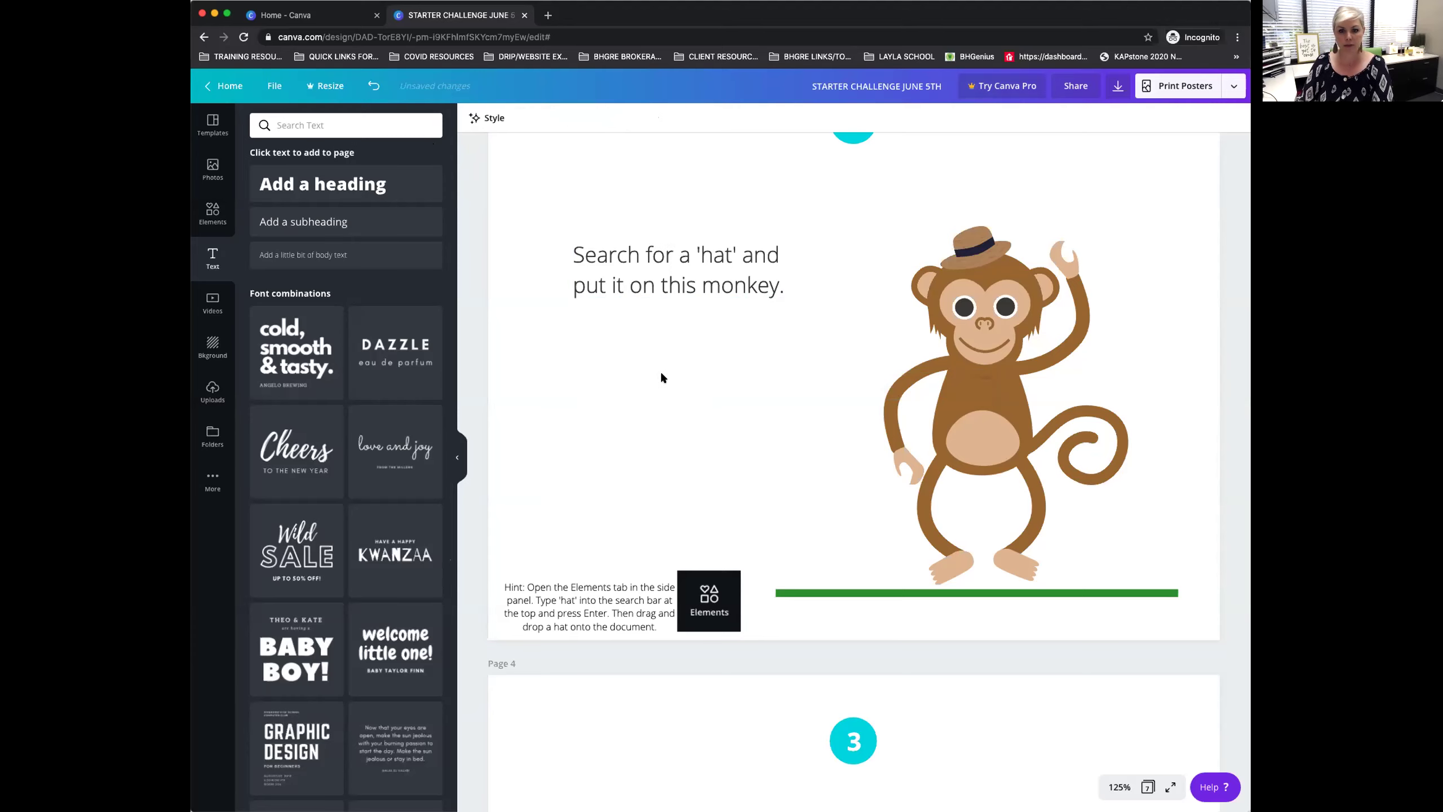
Select the "Search for a 'hat'" instruction text and look at its font size and text color options.
{"action": "left_click", "coordinate": [665, 238]}
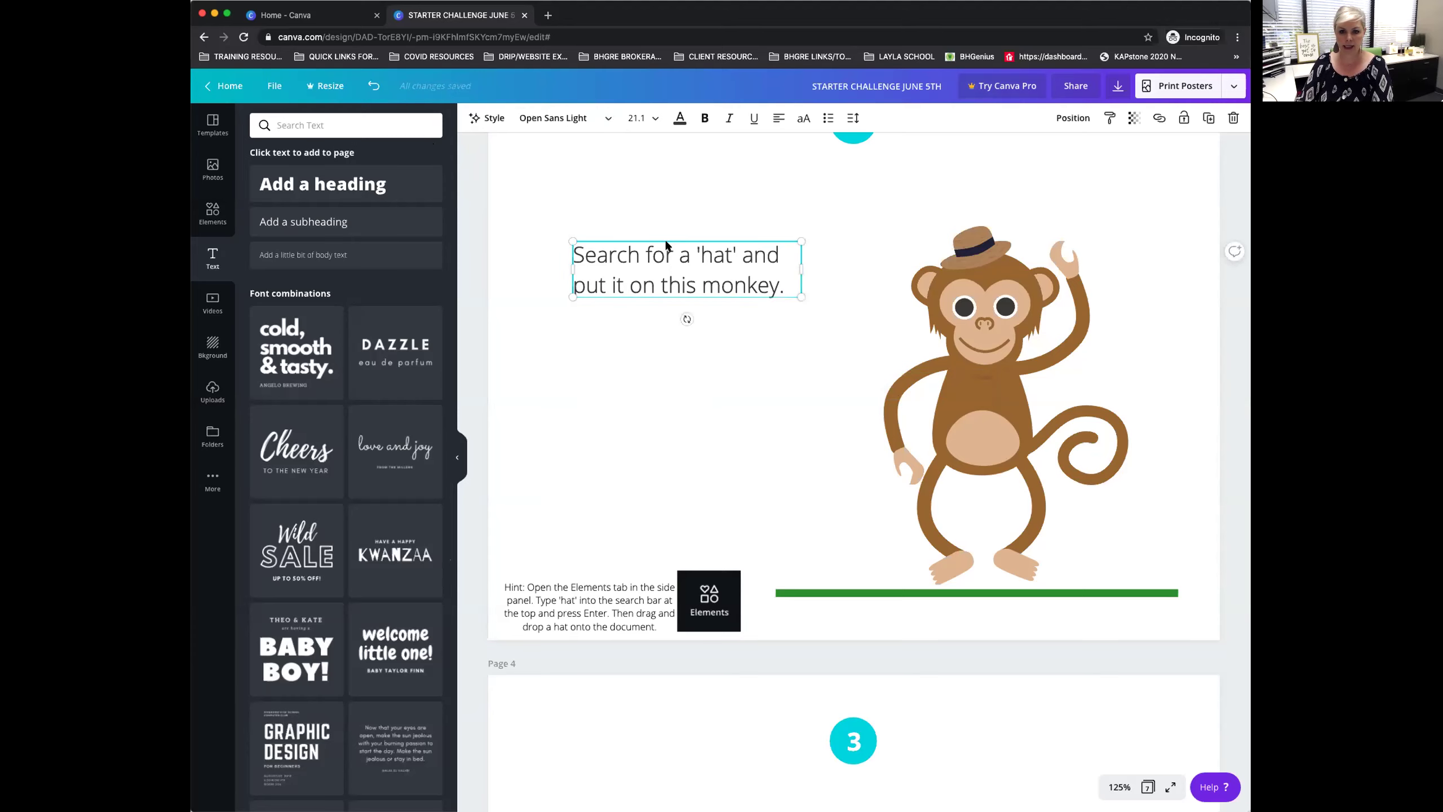
{"action": "left_click", "coordinate": [707, 280]}
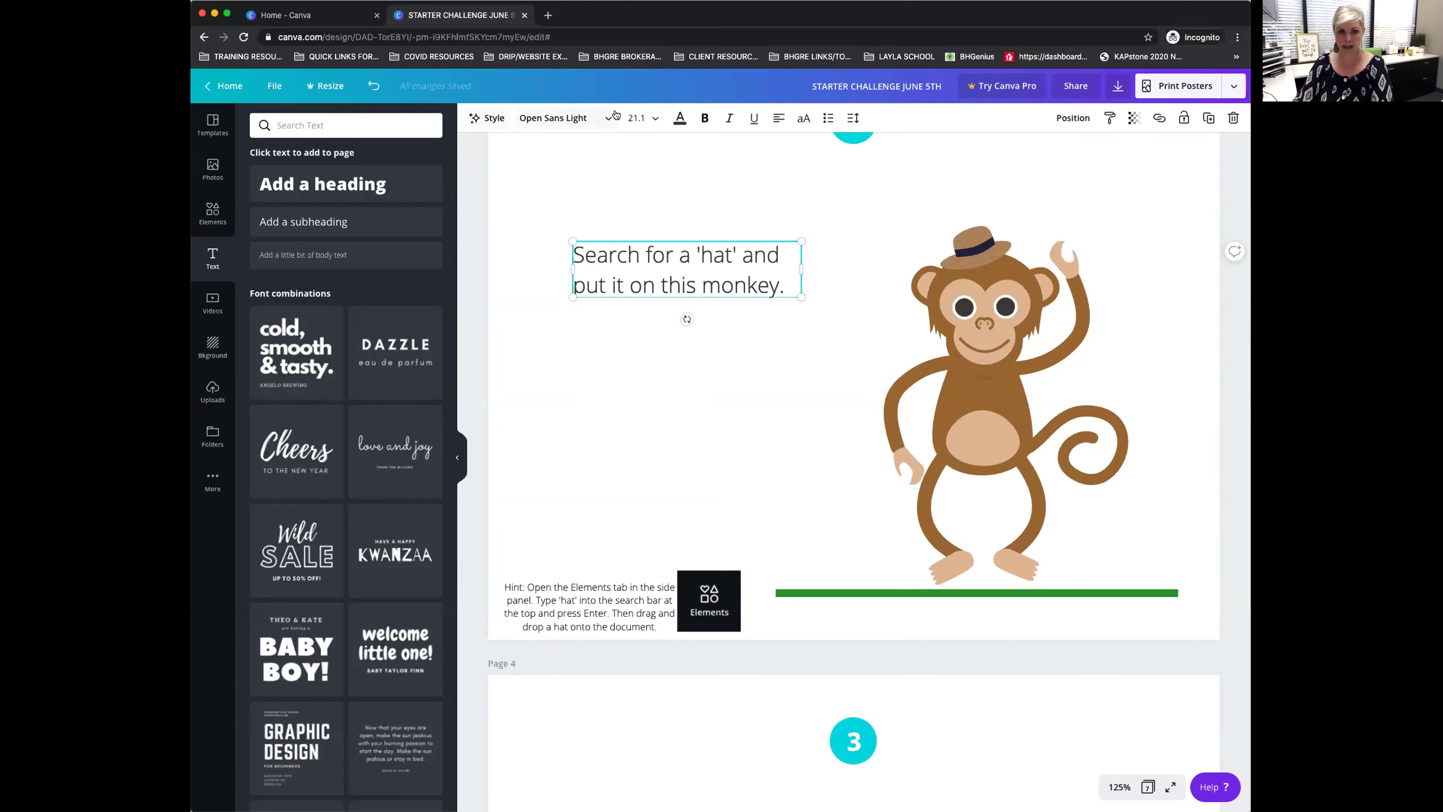
{"action": "left_click", "coordinate": [651, 119]}
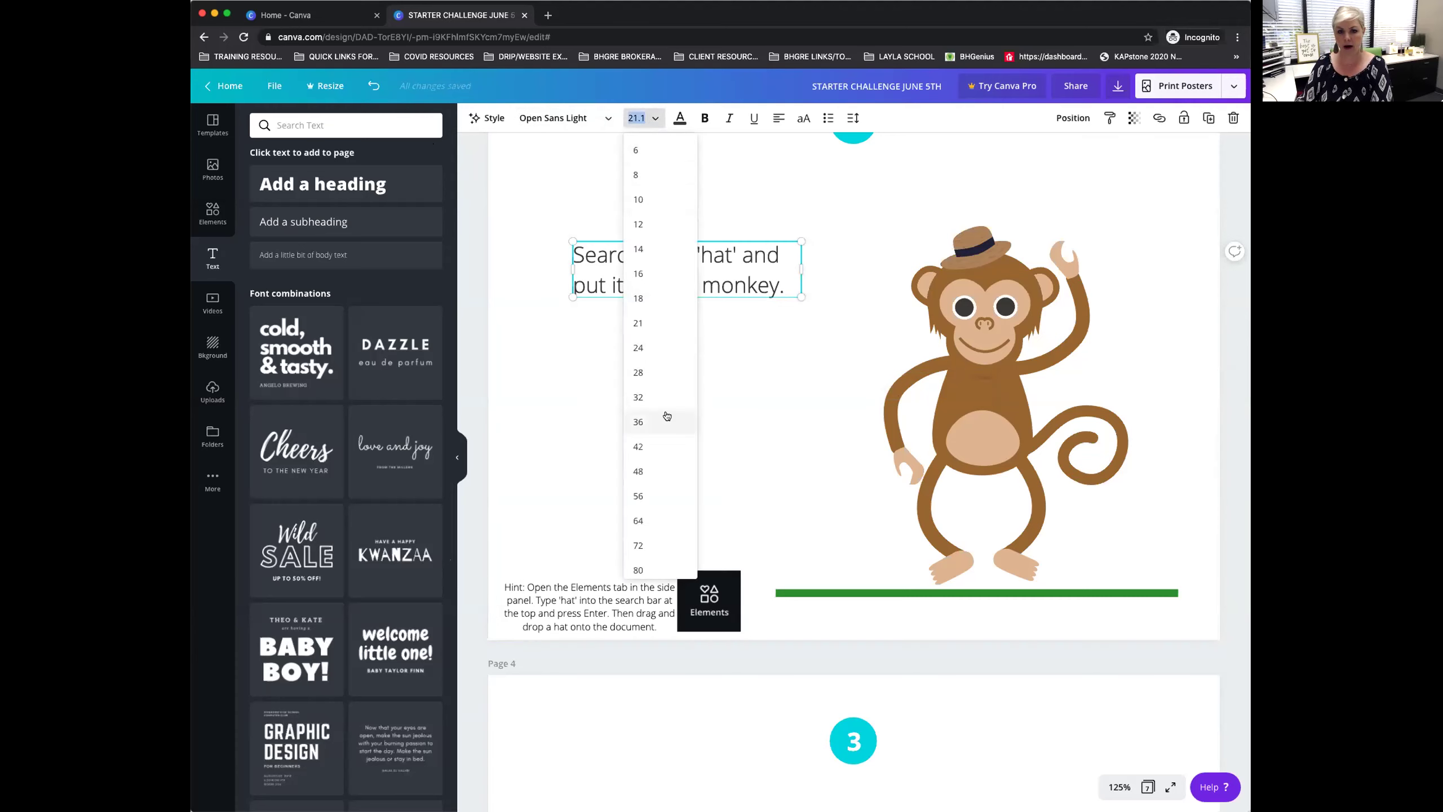
{"action": "left_click", "coordinate": [680, 118]}
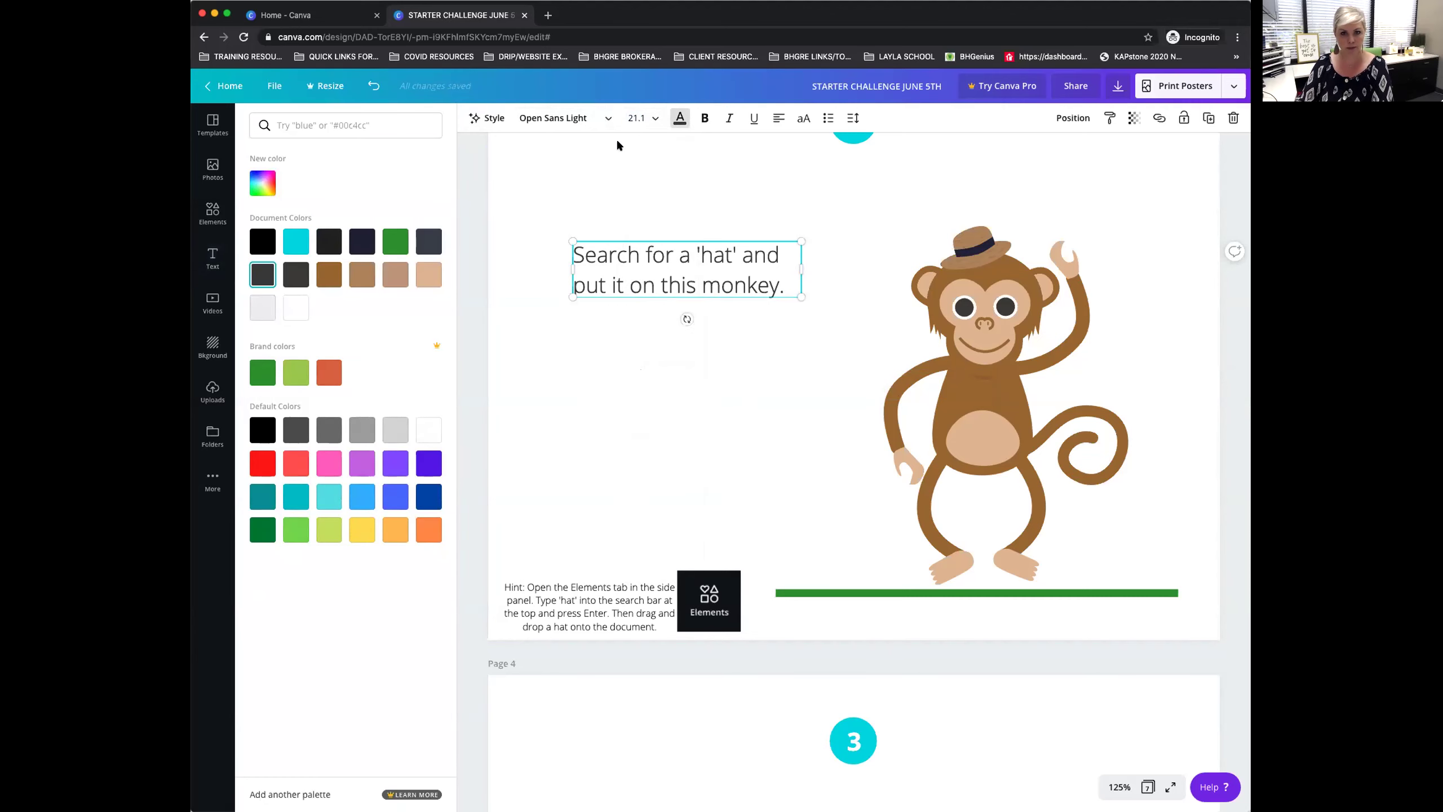
{"action": "left_click", "coordinate": [680, 118]}
Try bold, italic and underline on the hat instruction text, and toggle uppercase on and off.
{"action": "left_click", "coordinate": [705, 118]}
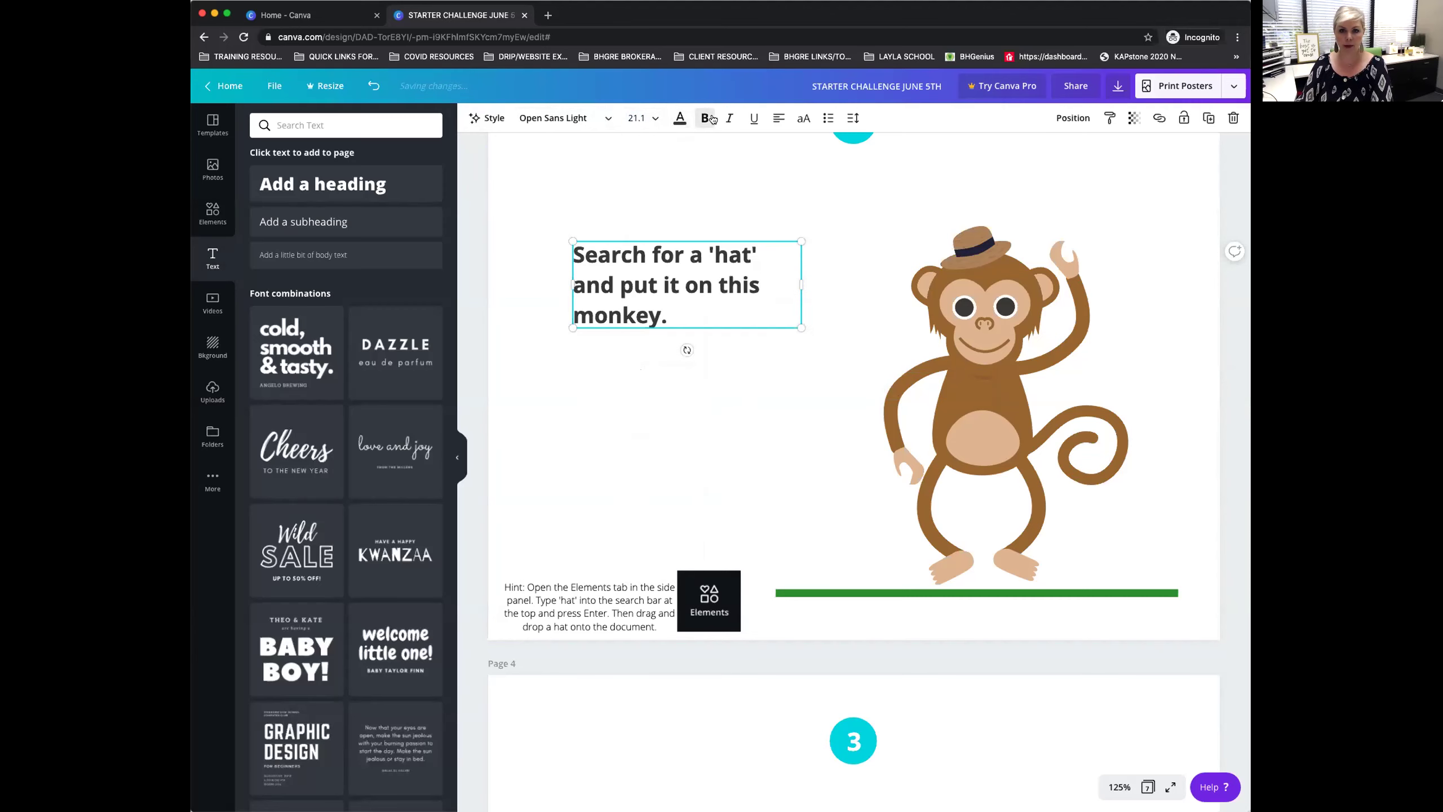
{"action": "left_click", "coordinate": [726, 117]}
{"action": "left_click", "coordinate": [754, 118]}
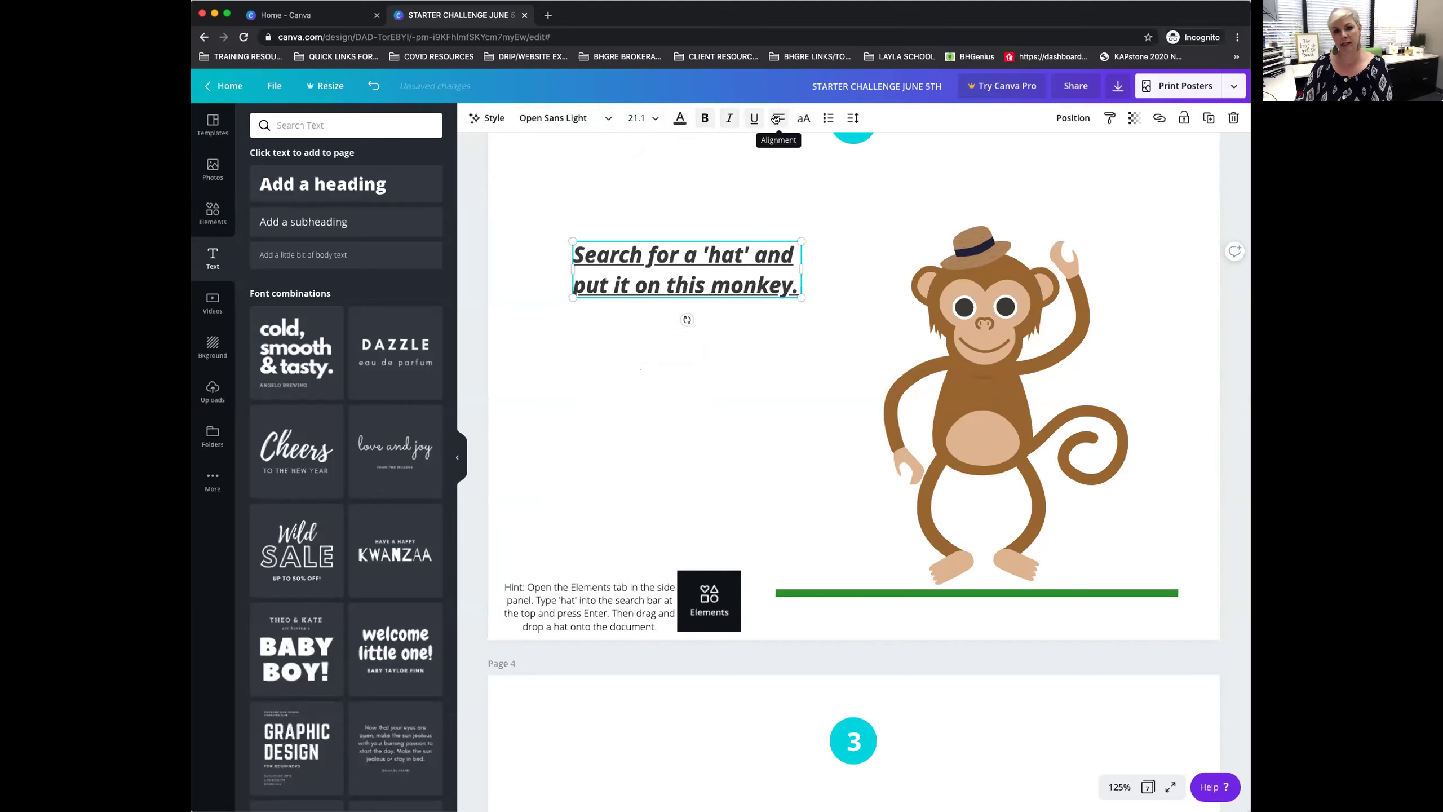
{"action": "left_click", "coordinate": [805, 118]}
{"action": "left_click", "coordinate": [805, 118]}
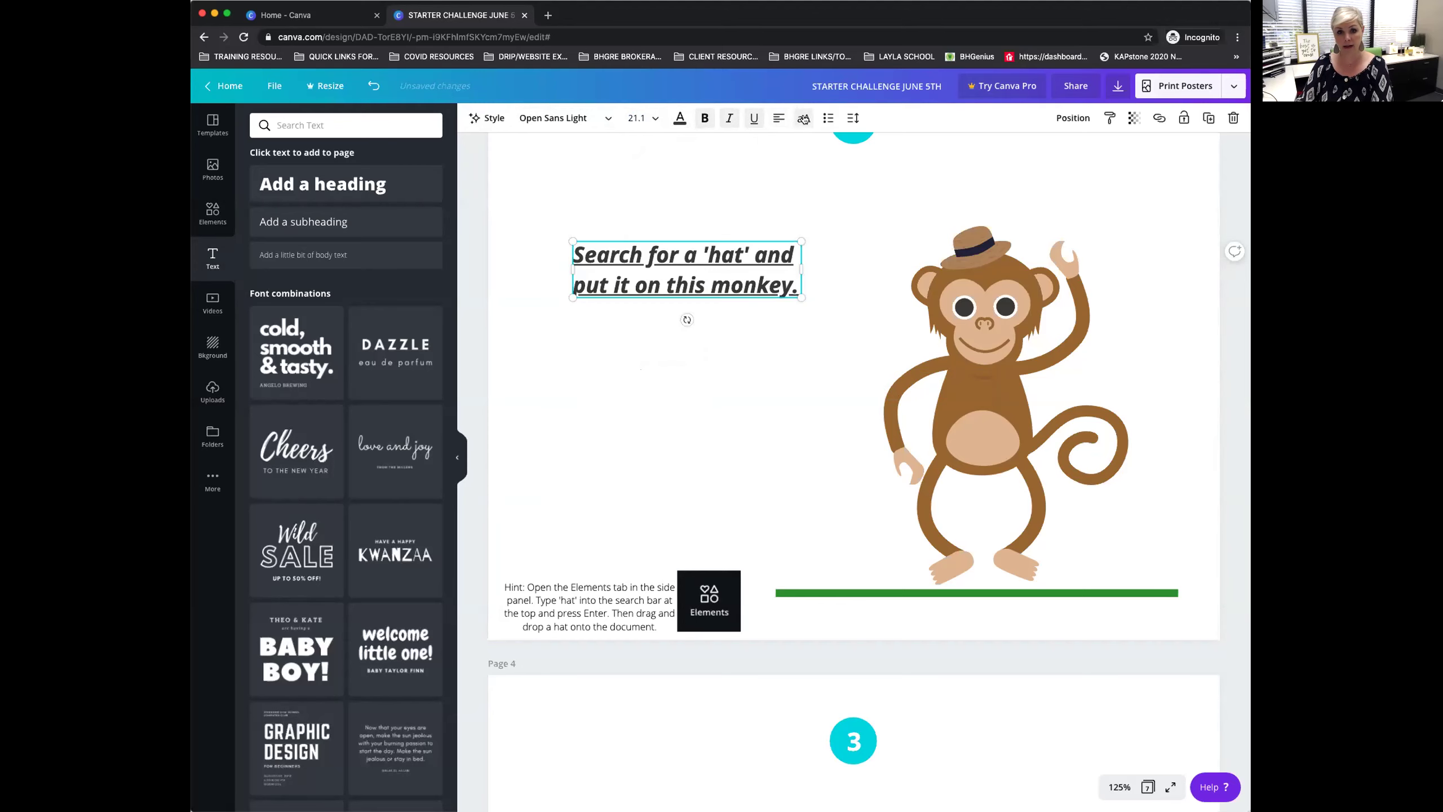
Remove the underline, italic and bold formatting from the hat instruction text.
{"action": "left_click", "coordinate": [754, 118]}
{"action": "left_click", "coordinate": [729, 118]}
{"action": "left_click", "coordinate": [705, 118]}
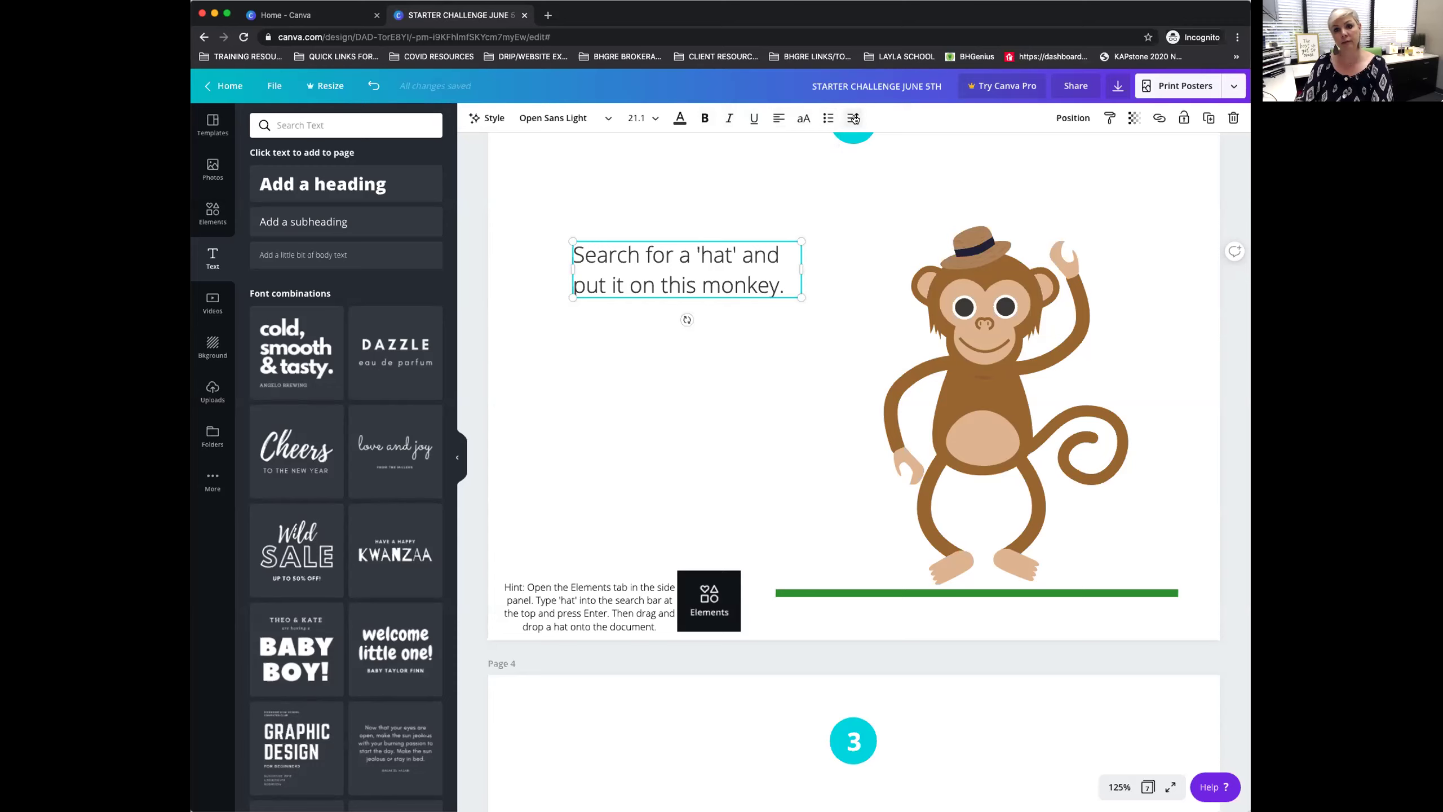
Set the line height of the "Search for a 'hat'" instruction text to 0.94 and deselect the text.
{"action": "left_click", "coordinate": [854, 119]}
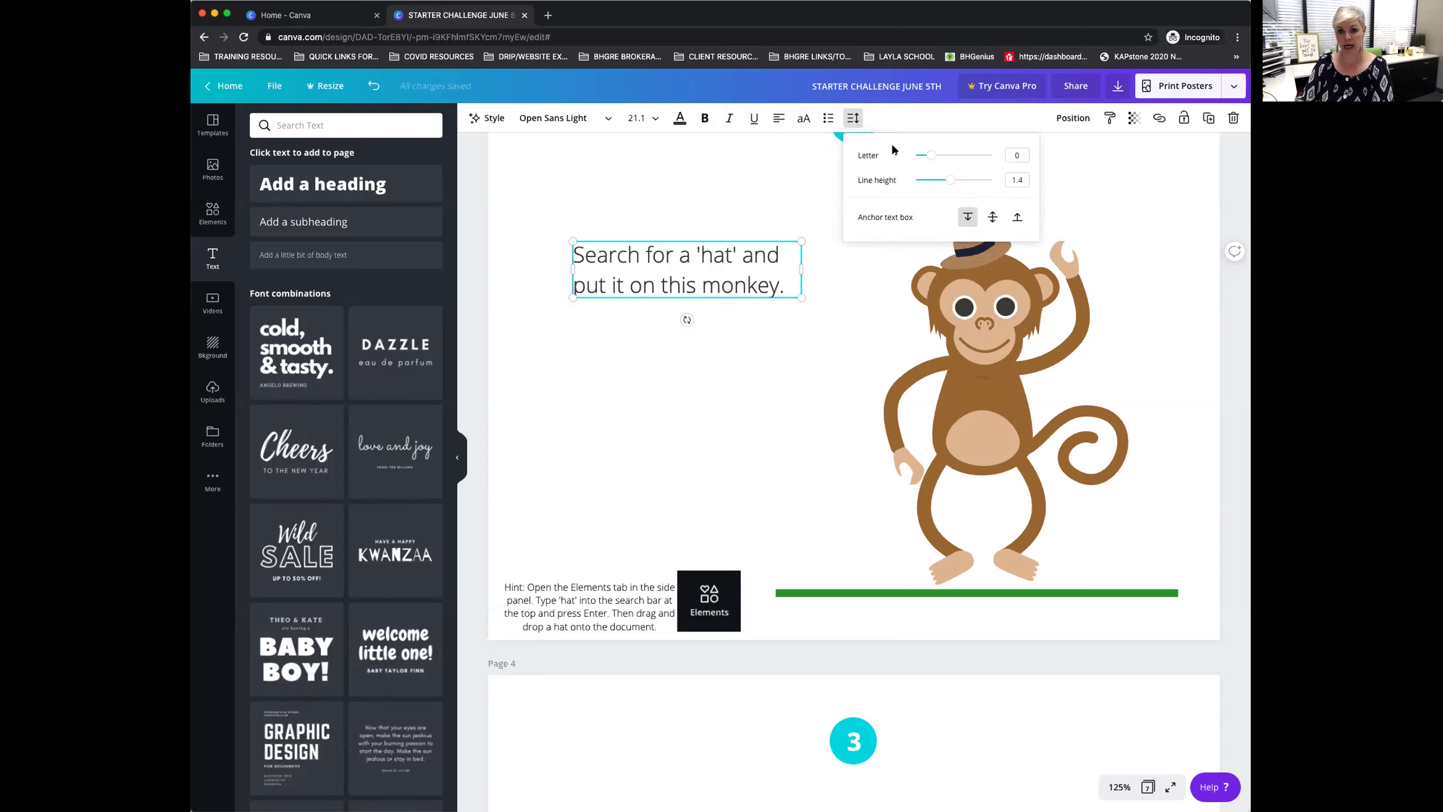
{"action": "mouse_move", "coordinate": [931, 155]}
{"action": "left_mouse_down"}
{"action": "mouse_move", "coordinate": [960, 156]}
{"action": "mouse_move", "coordinate": [923, 157]}
{"action": "mouse_move", "coordinate": [940, 156]}
{"action": "mouse_move", "coordinate": [941, 180]}
{"action": "mouse_move", "coordinate": [919, 181]}
{"action": "mouse_move", "coordinate": [998, 179]}
{"action": "mouse_move", "coordinate": [932, 183]}
{"action": "left_mouse_up"}
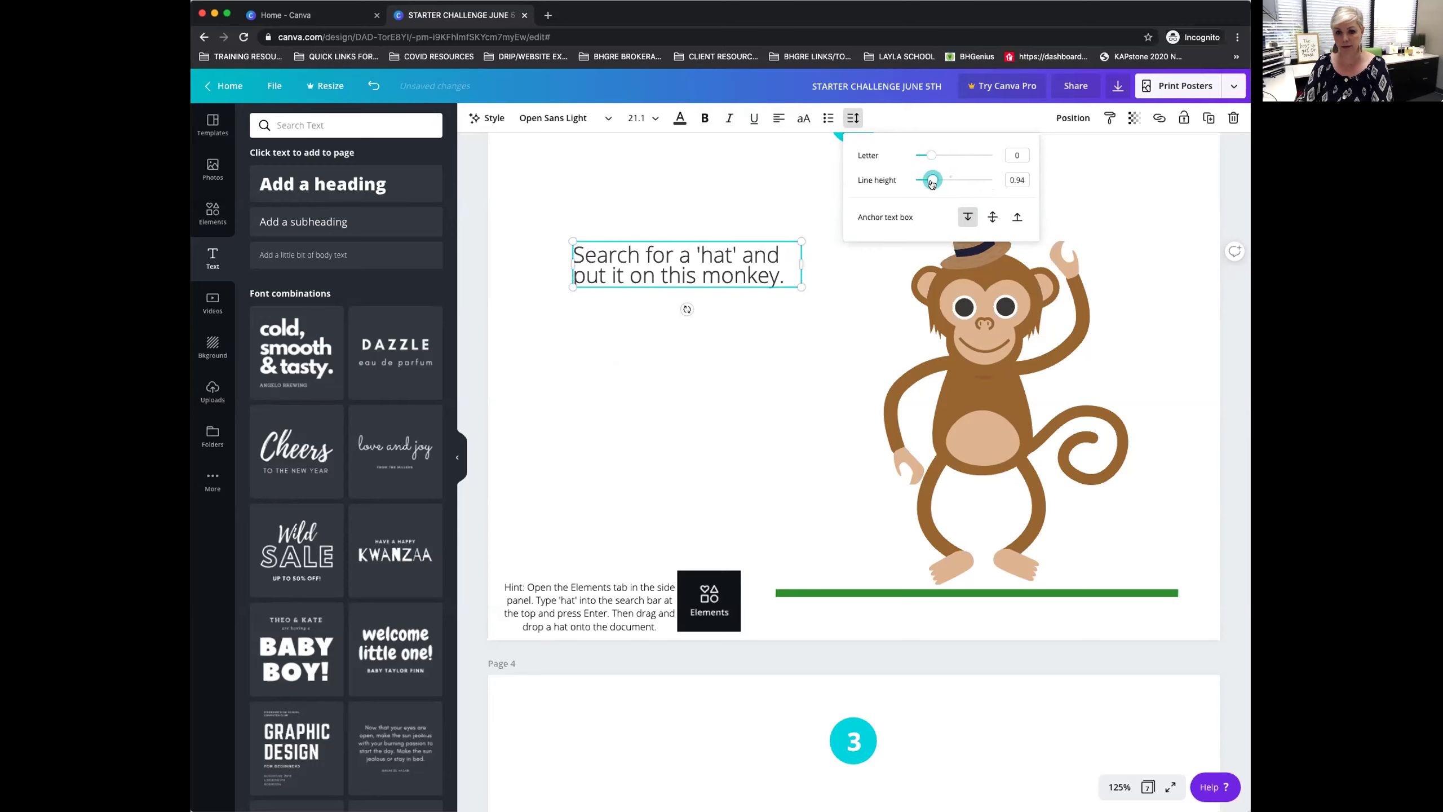
{"action": "left_click", "coordinate": [835, 306]}
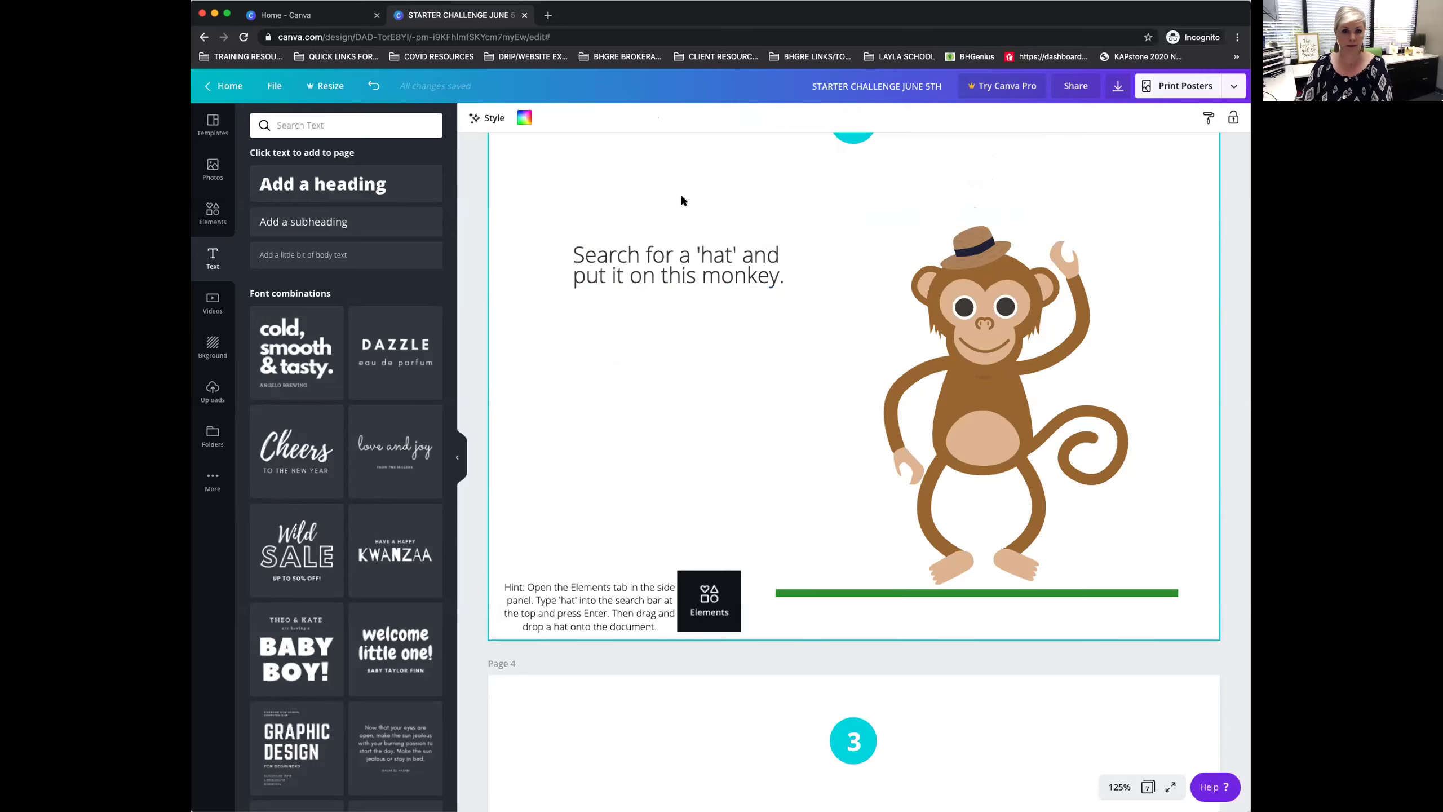
{"action": "left_click", "coordinate": [677, 252]}
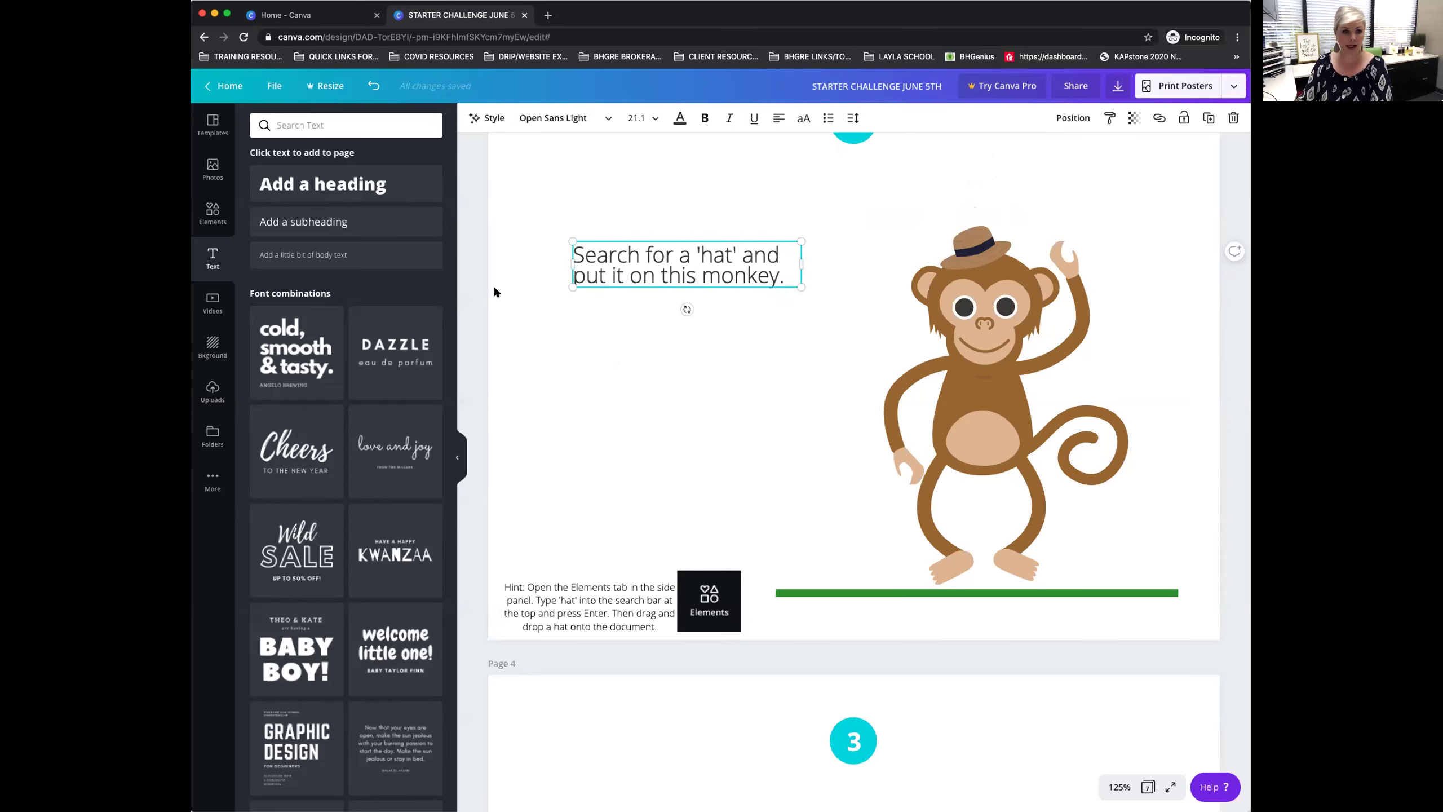
{"action": "left_click", "coordinate": [672, 408]}
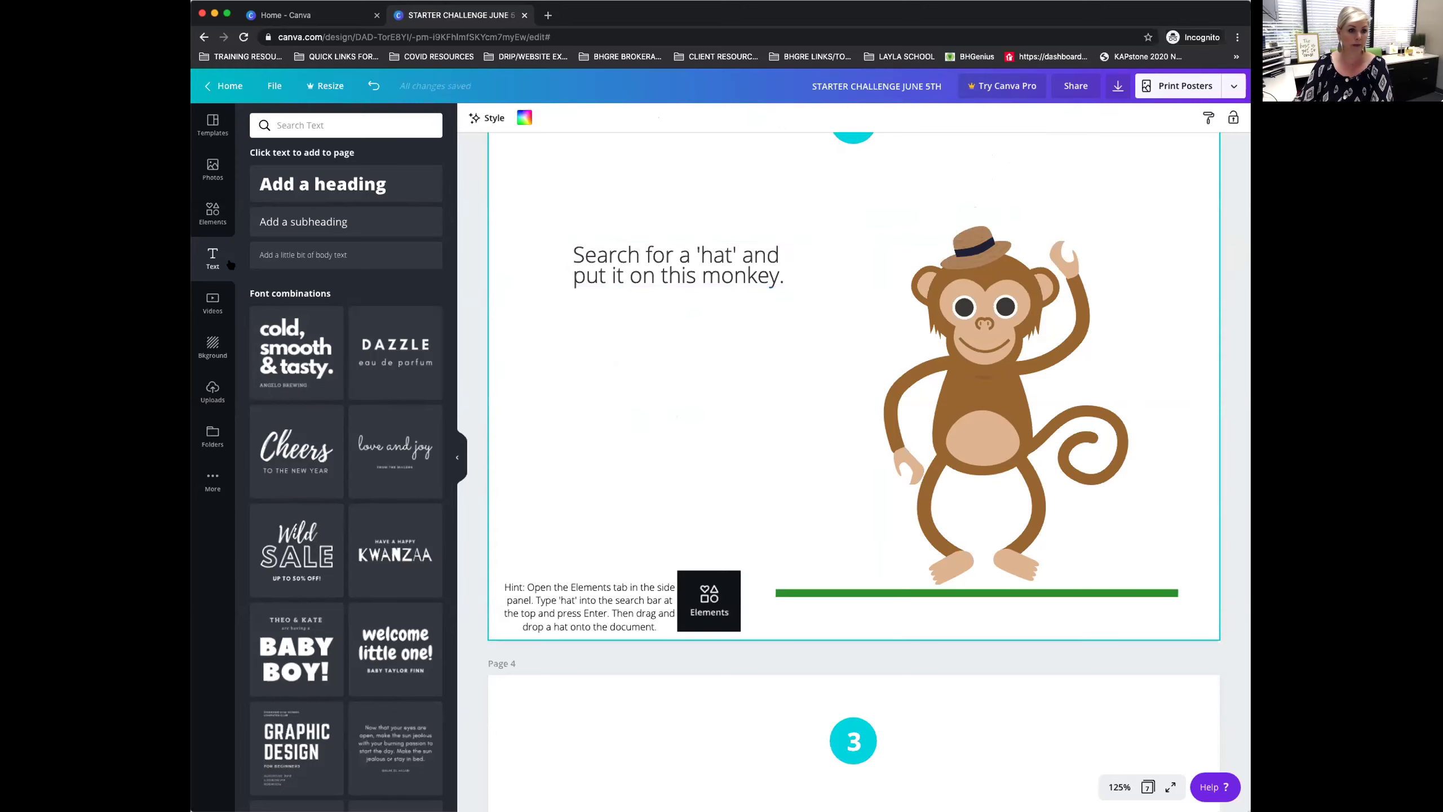
Look at the stock videos, and try the solid green color and the fruit and smoothie photo as page 4's background.
{"action": "left_click", "coordinate": [210, 305]}
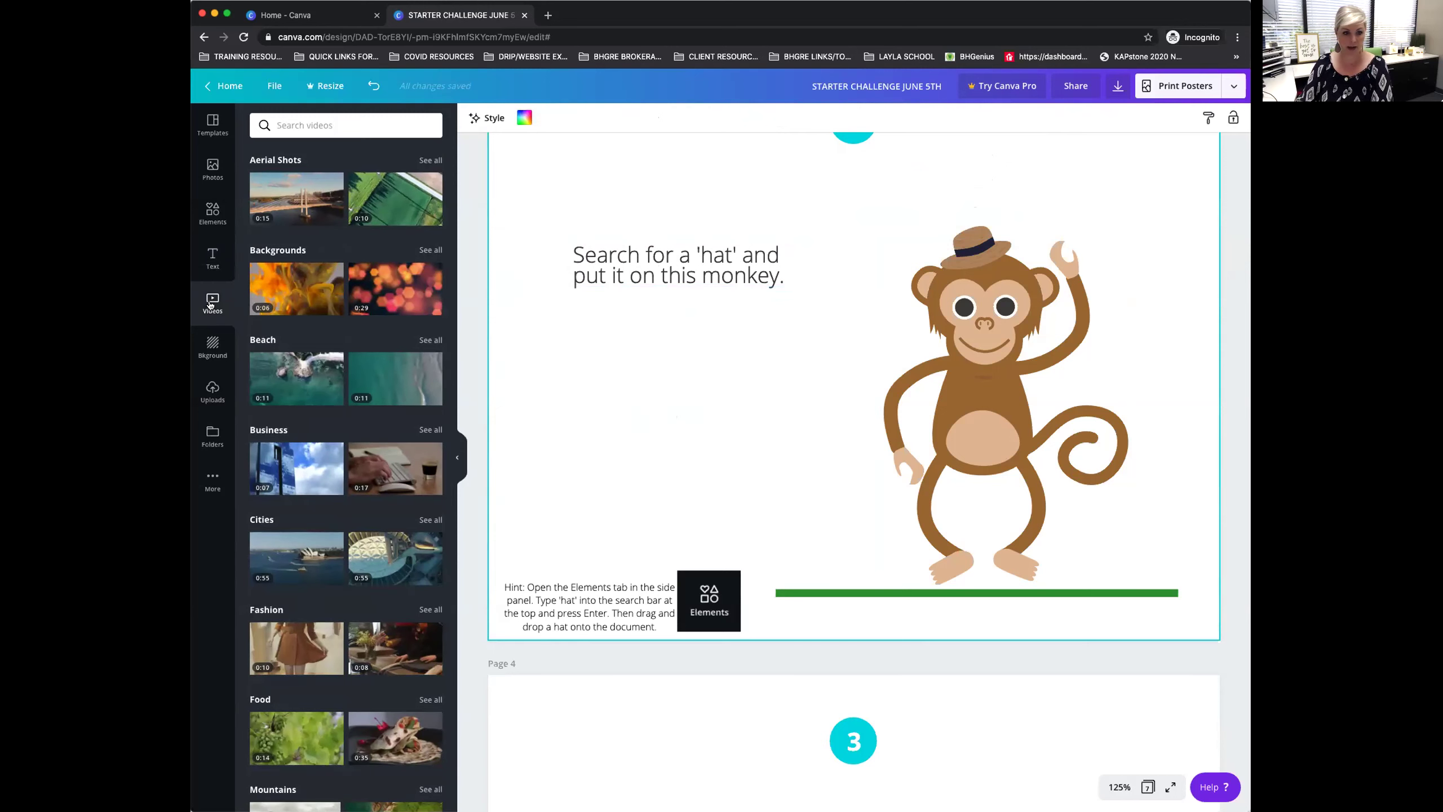
{"action": "left_click", "coordinate": [208, 349]}
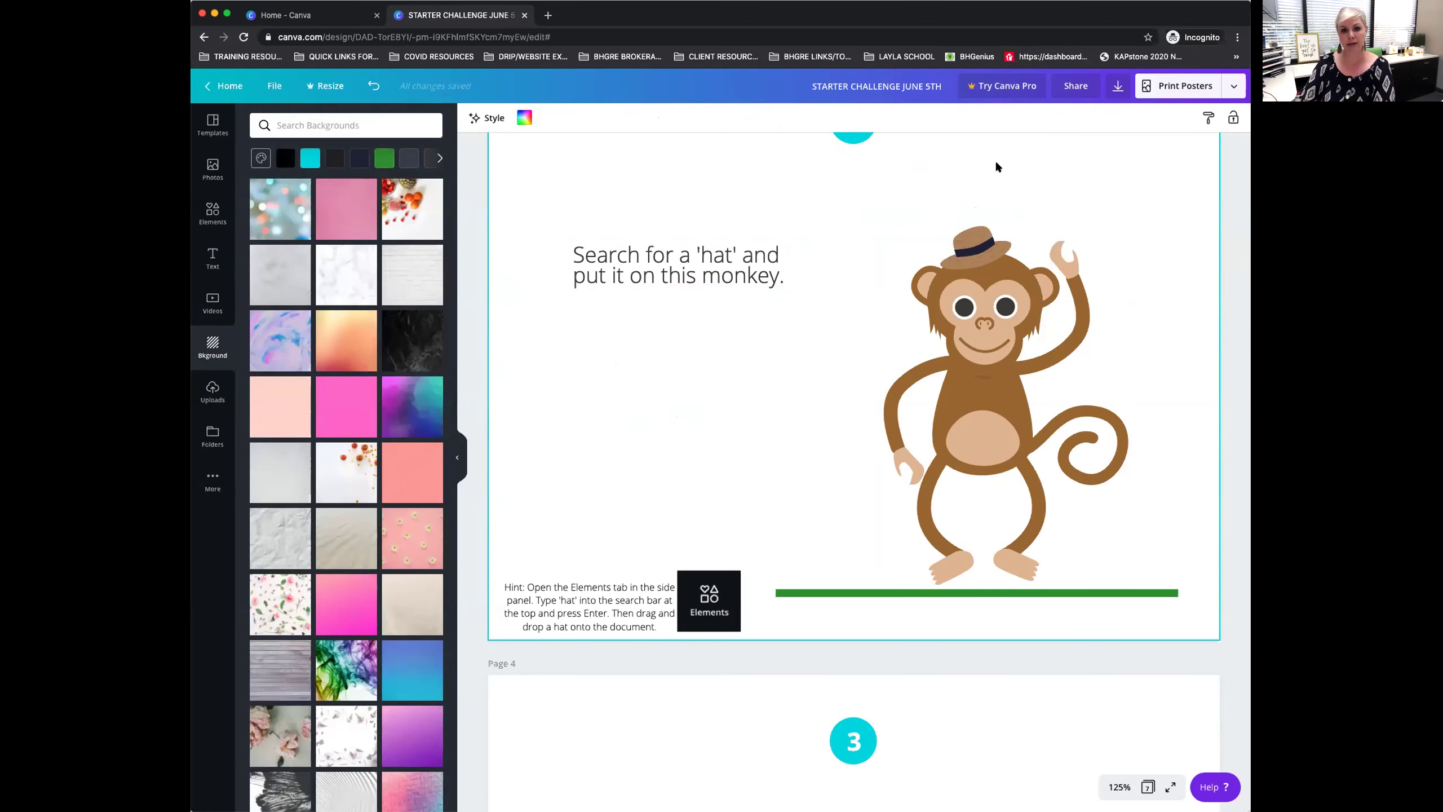
{"action": "scroll", "coordinate": [888, 415], "scroll_direction": "down", "scroll_amount": 10}
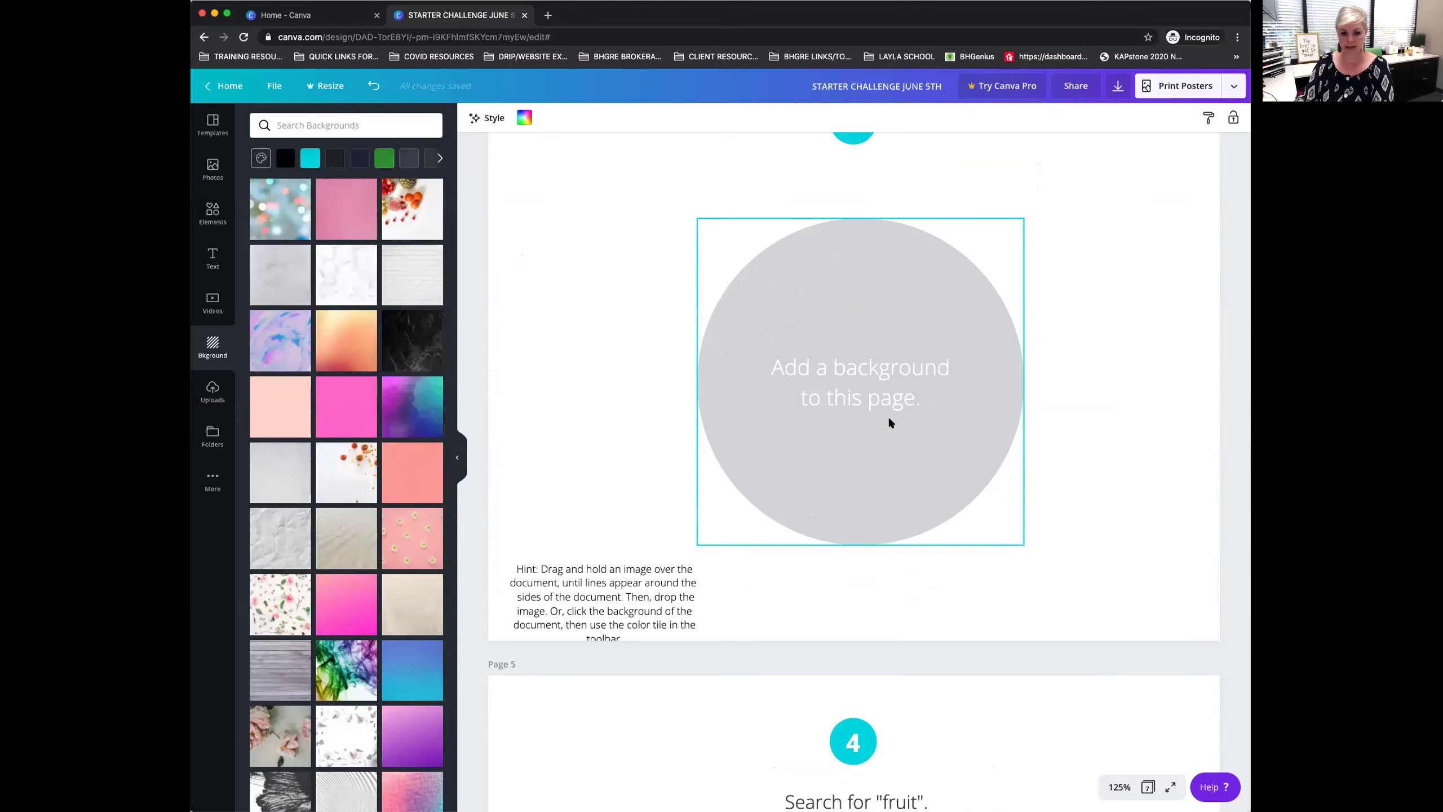
{"action": "scroll", "coordinate": [888, 423], "scroll_direction": "up", "scroll_amount": 2}
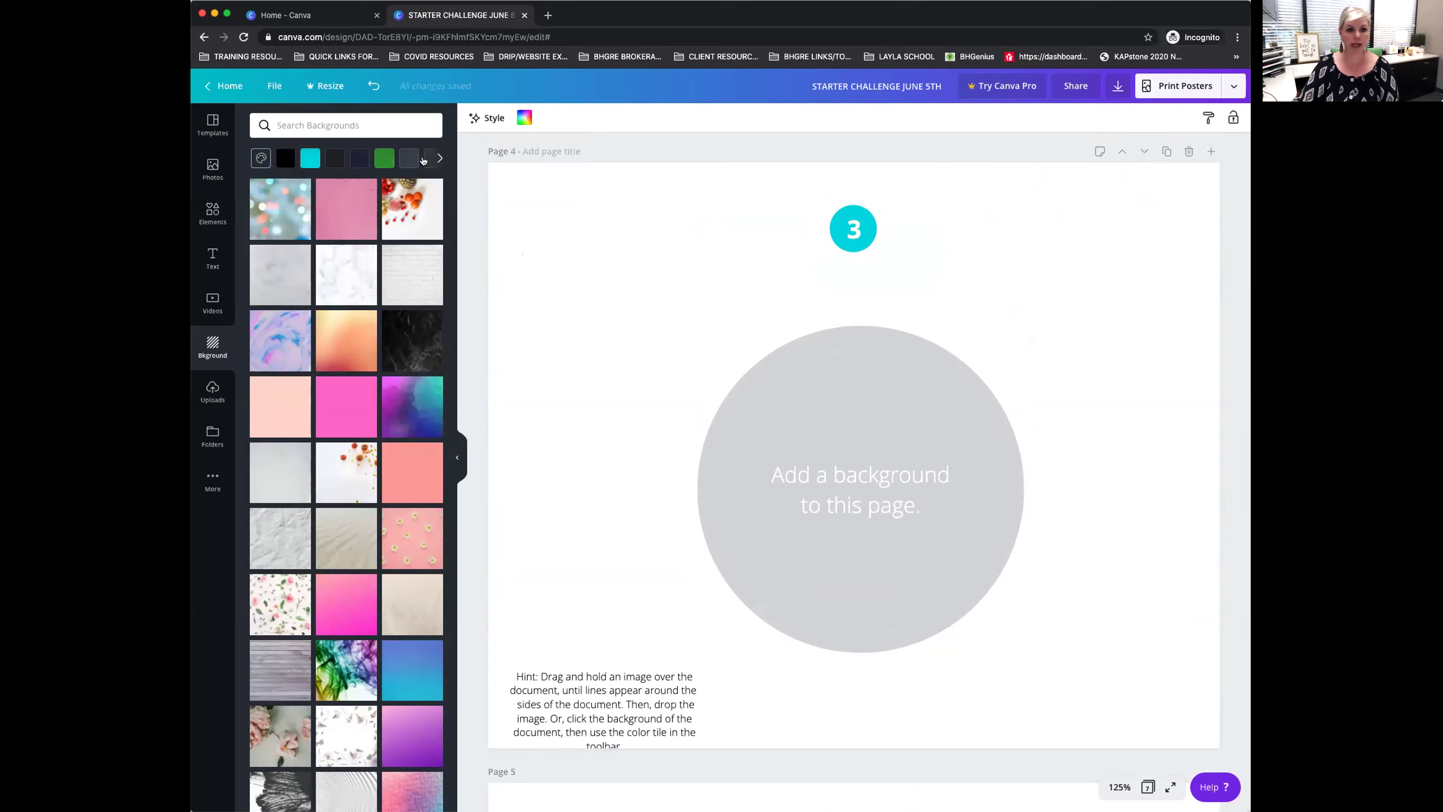
{"action": "left_click", "coordinate": [384, 159]}
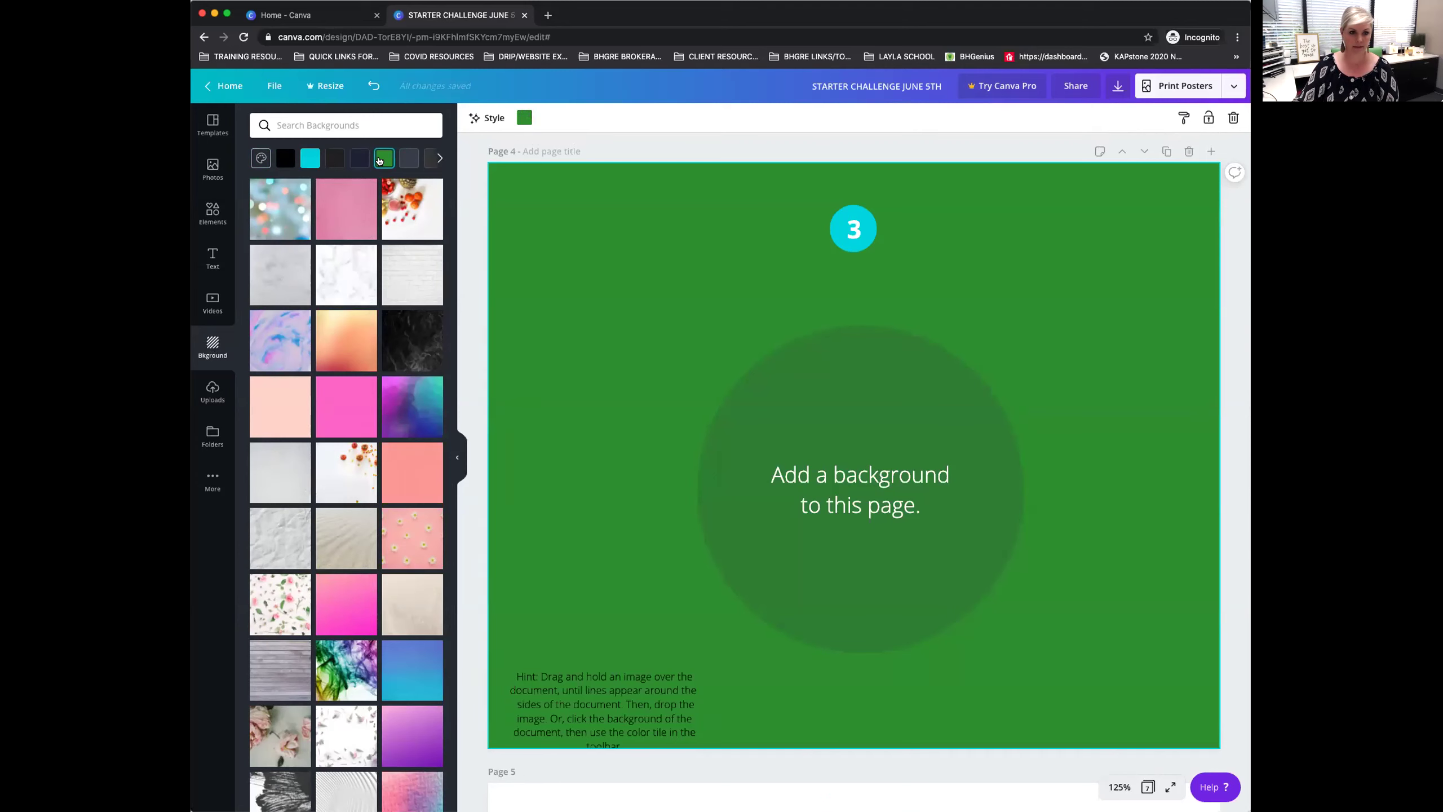
{"action": "left_click", "coordinate": [398, 212]}
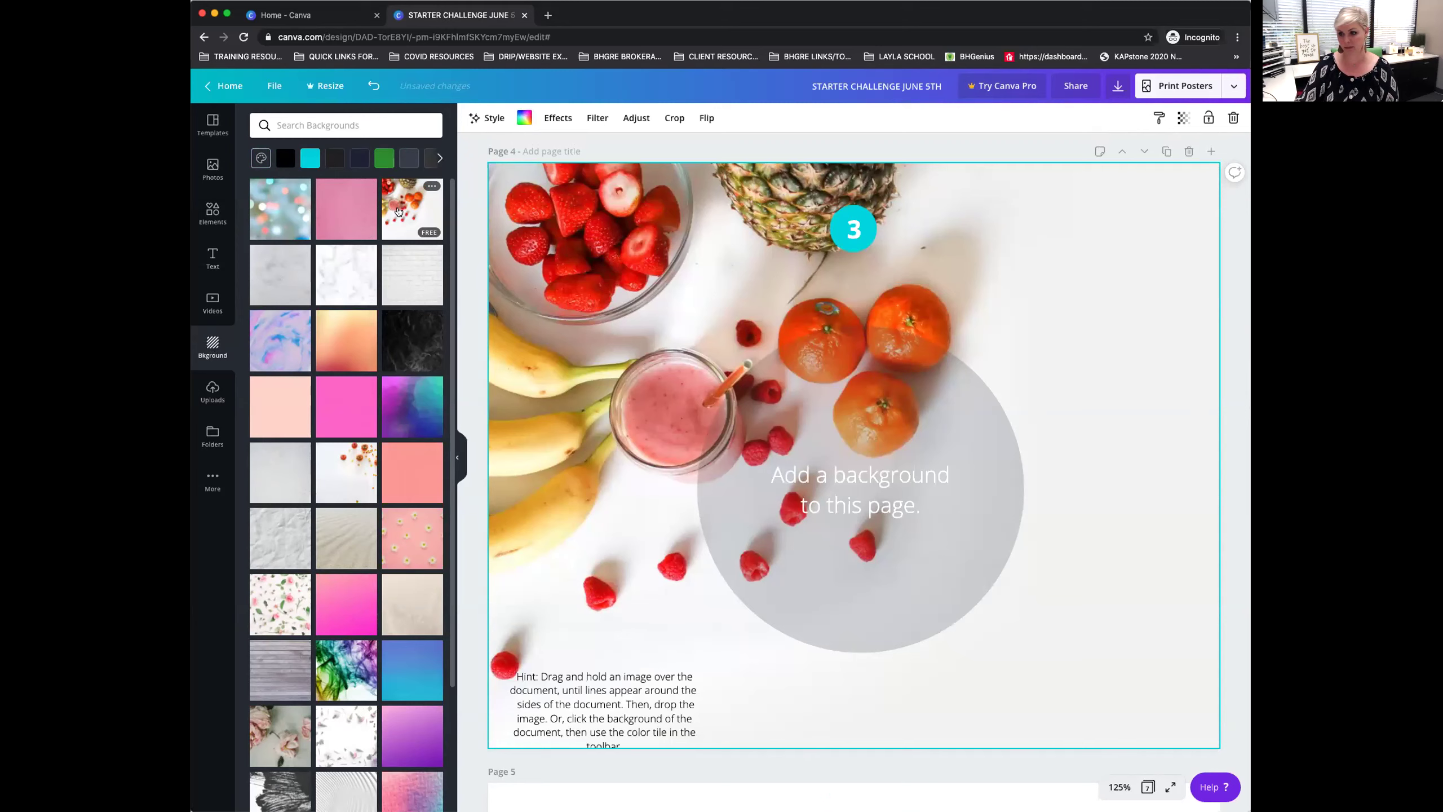
Search the backgrounds for "WATER" and apply the photo of legs and feet in turquoise water to page 4.
{"action": "scroll", "coordinate": [385, 499], "scroll_direction": "down", "scroll_amount": 10}
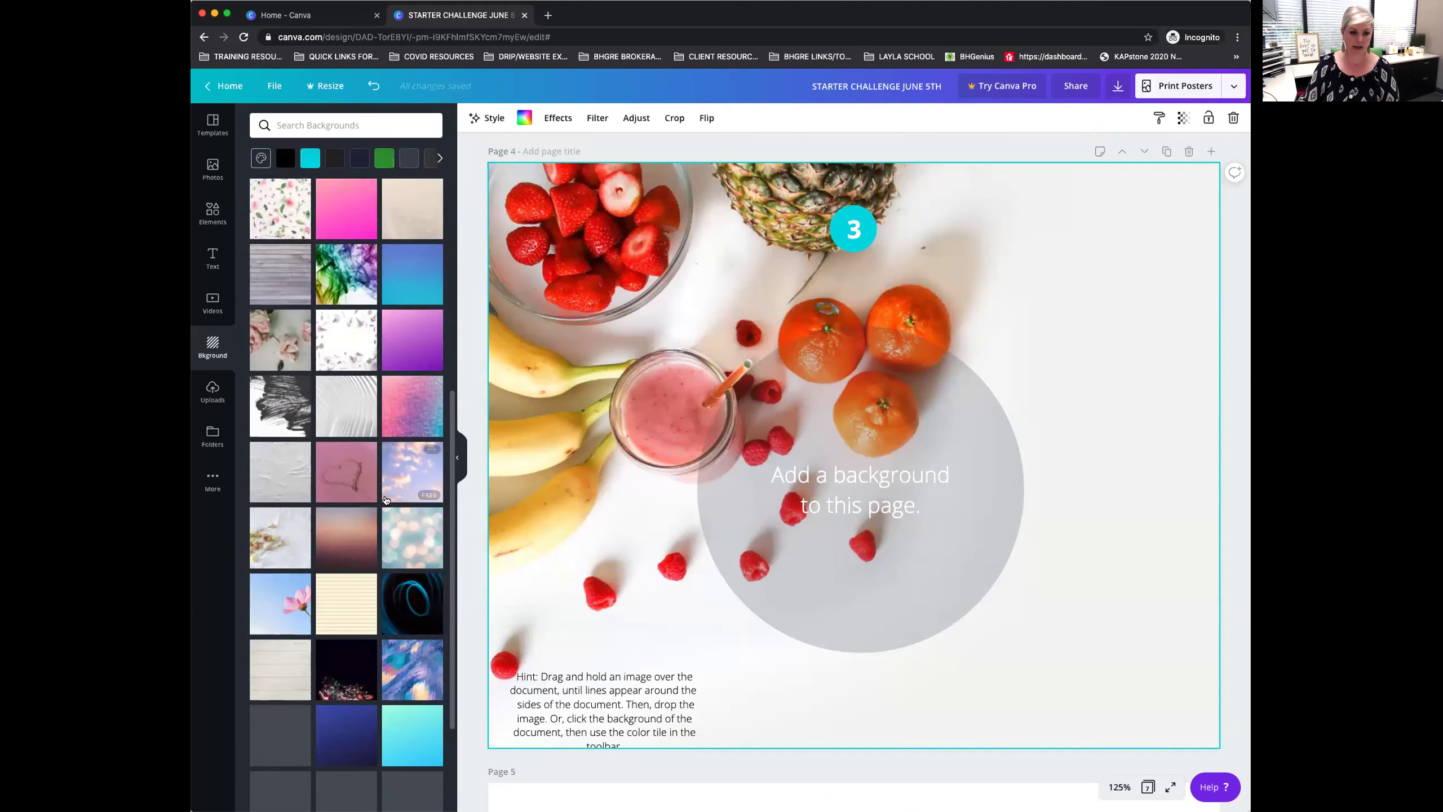
{"action": "scroll", "coordinate": [385, 500], "scroll_direction": "down", "scroll_amount": 15}
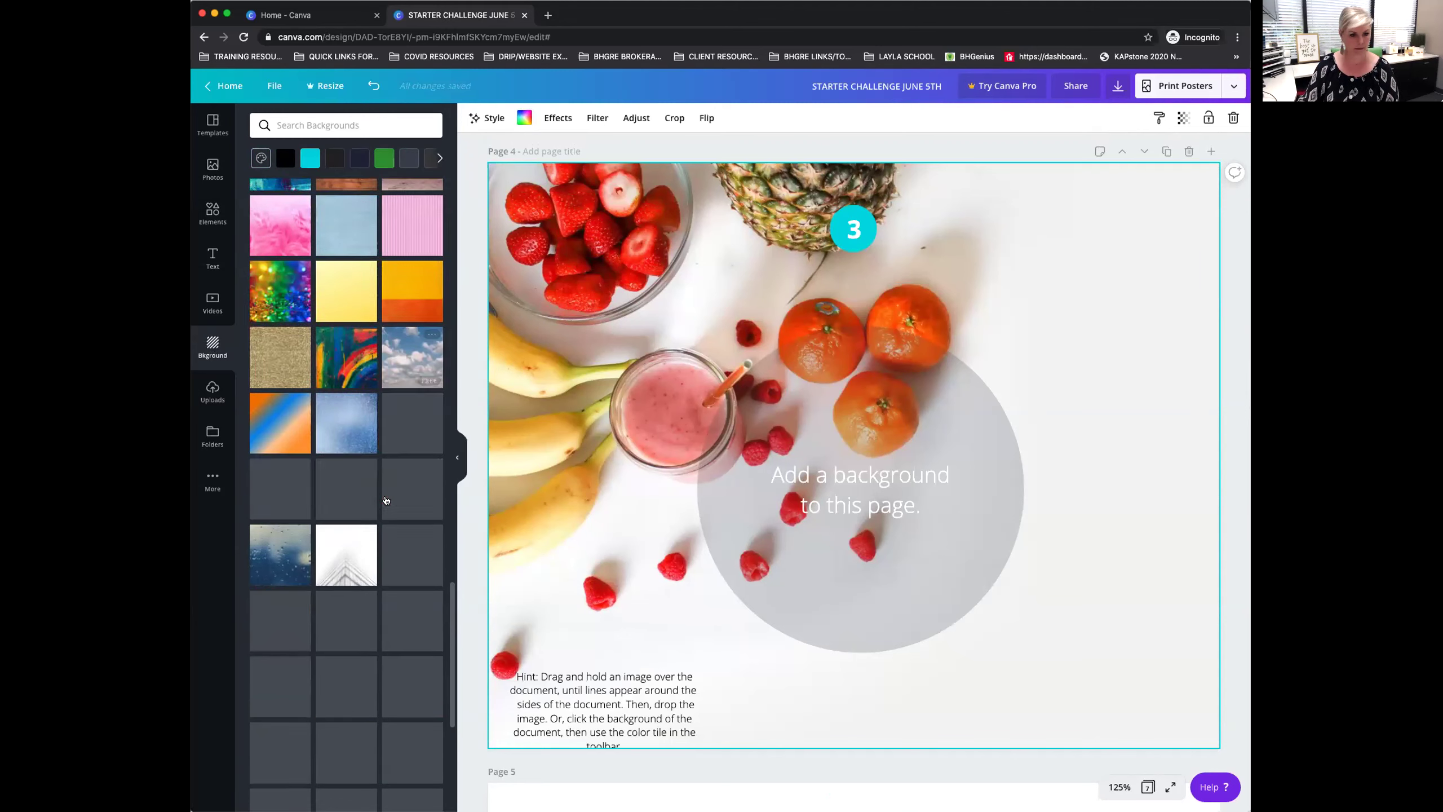
{"action": "scroll", "coordinate": [385, 499], "scroll_direction": "up", "scroll_amount": 20}
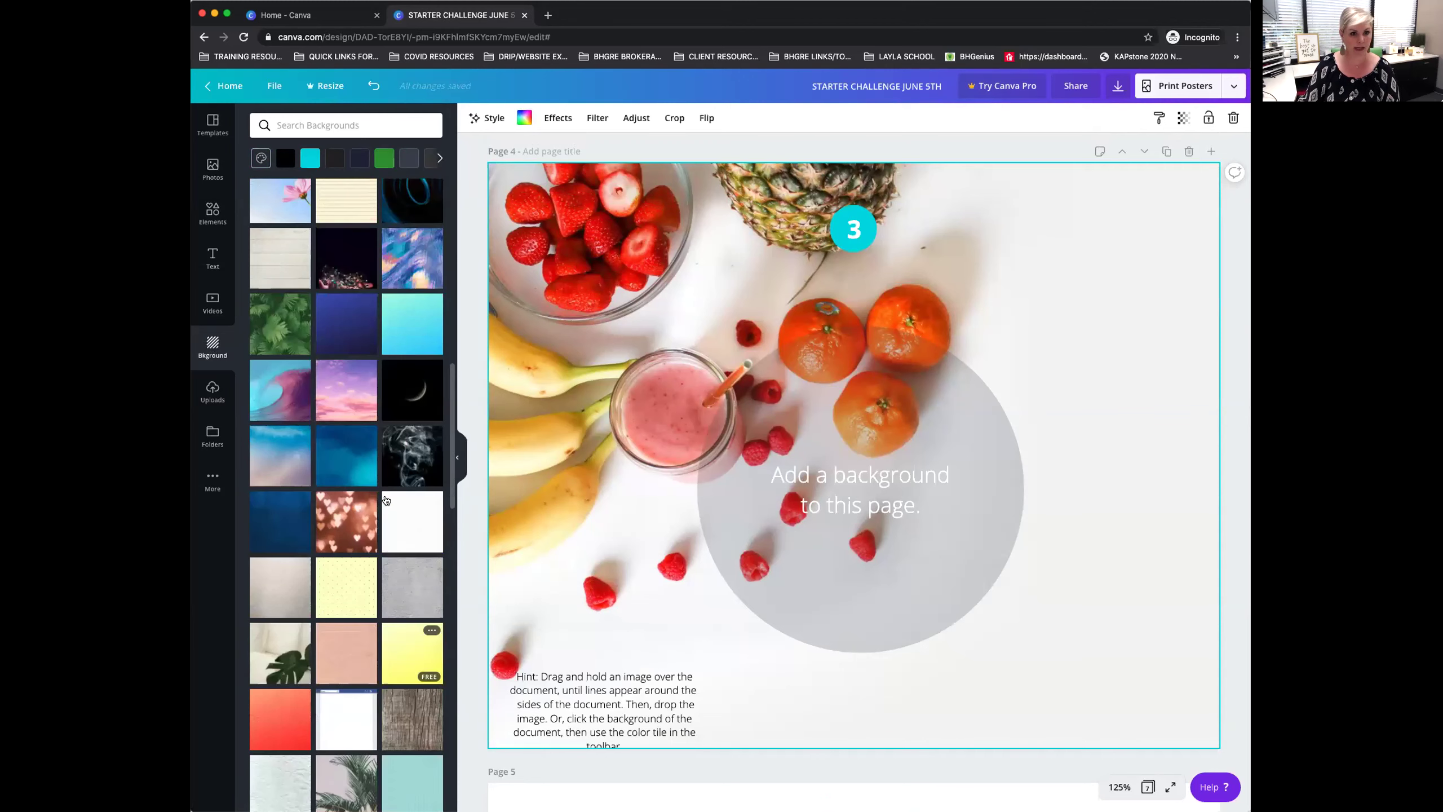
{"action": "scroll", "coordinate": [276, 229], "scroll_direction": "up", "scroll_amount": 3}
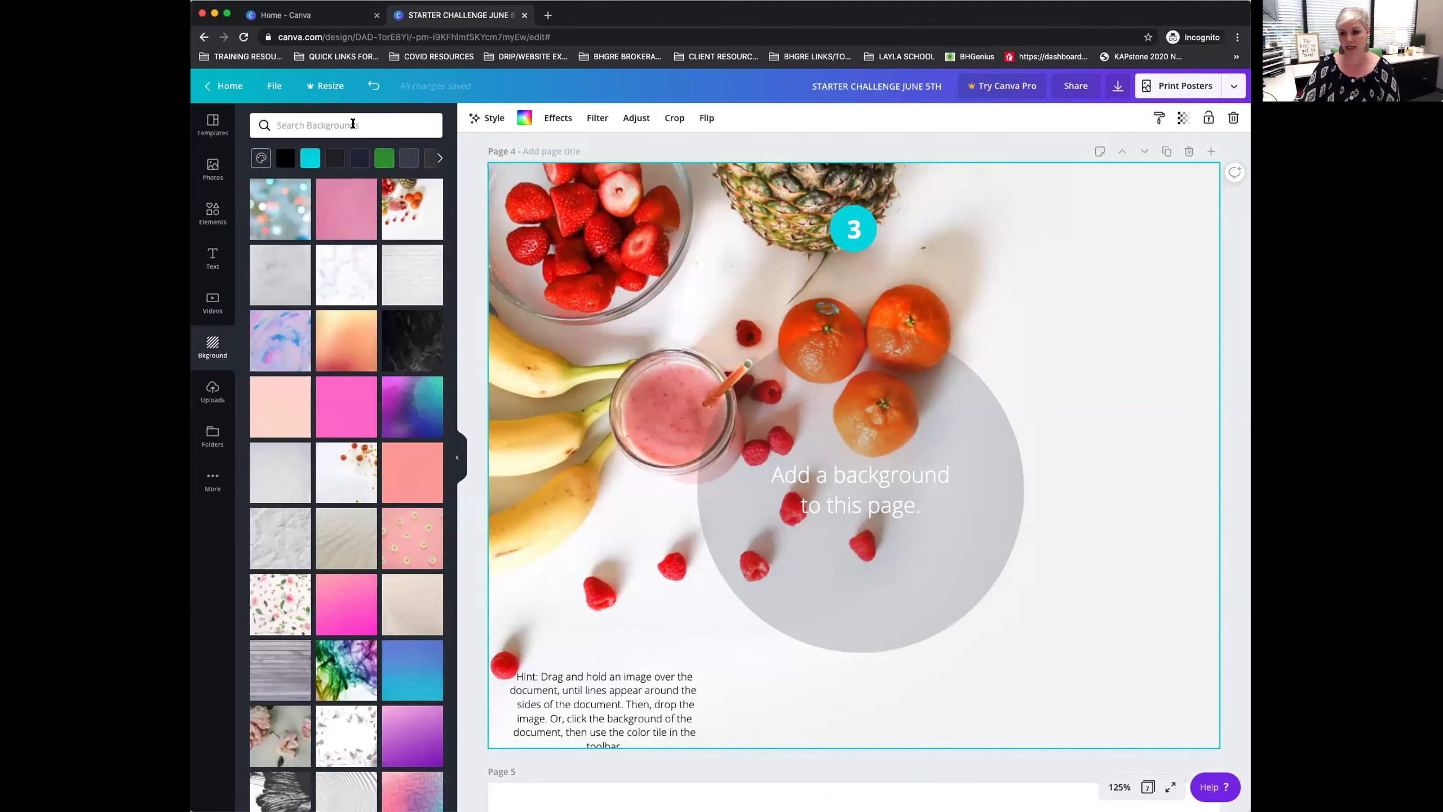
{"action": "left_click", "coordinate": [352, 124]}
{"action": "type", "text": "wATE"}
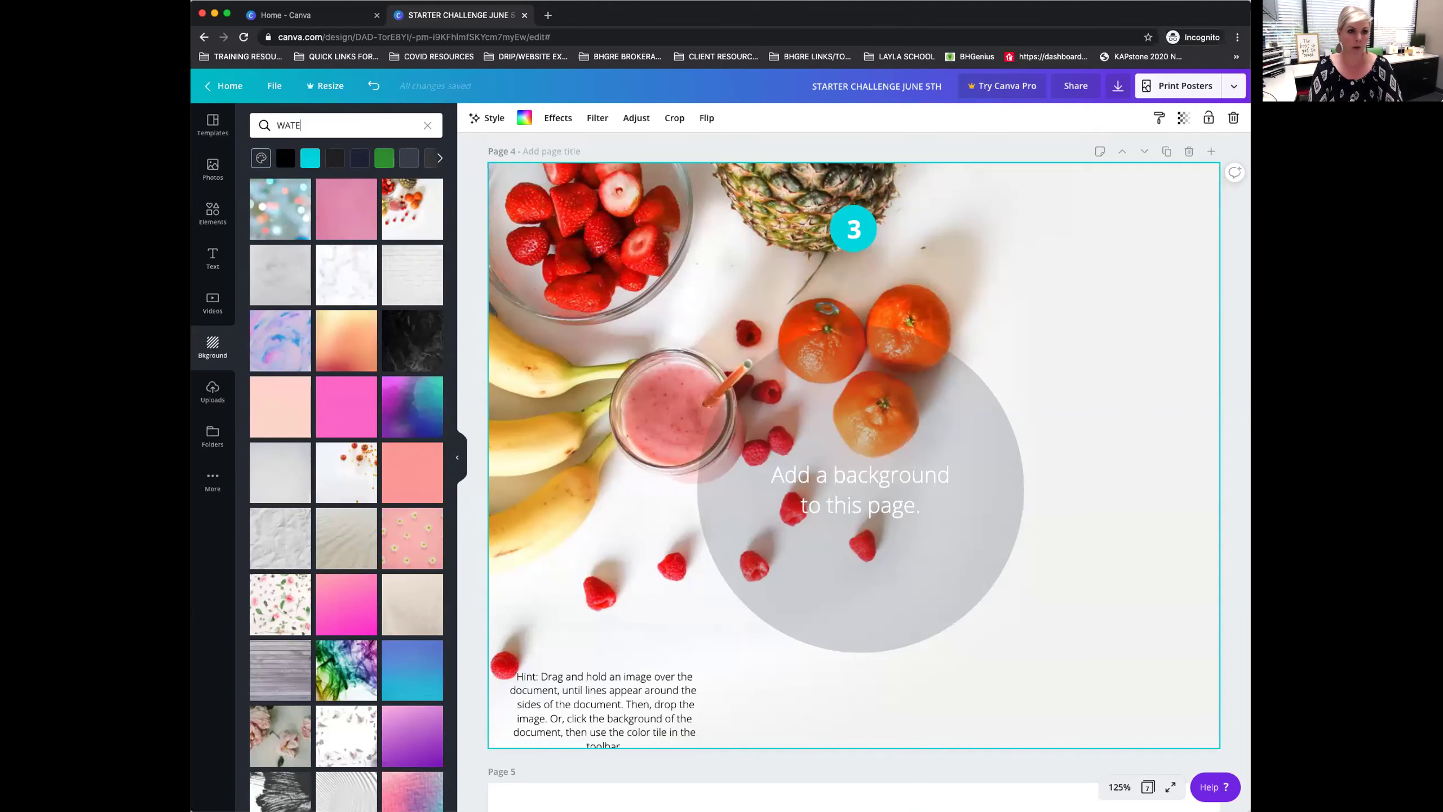
{"action": "type", "text": "R"}
{"action": "left_click", "coordinate": [338, 482]}
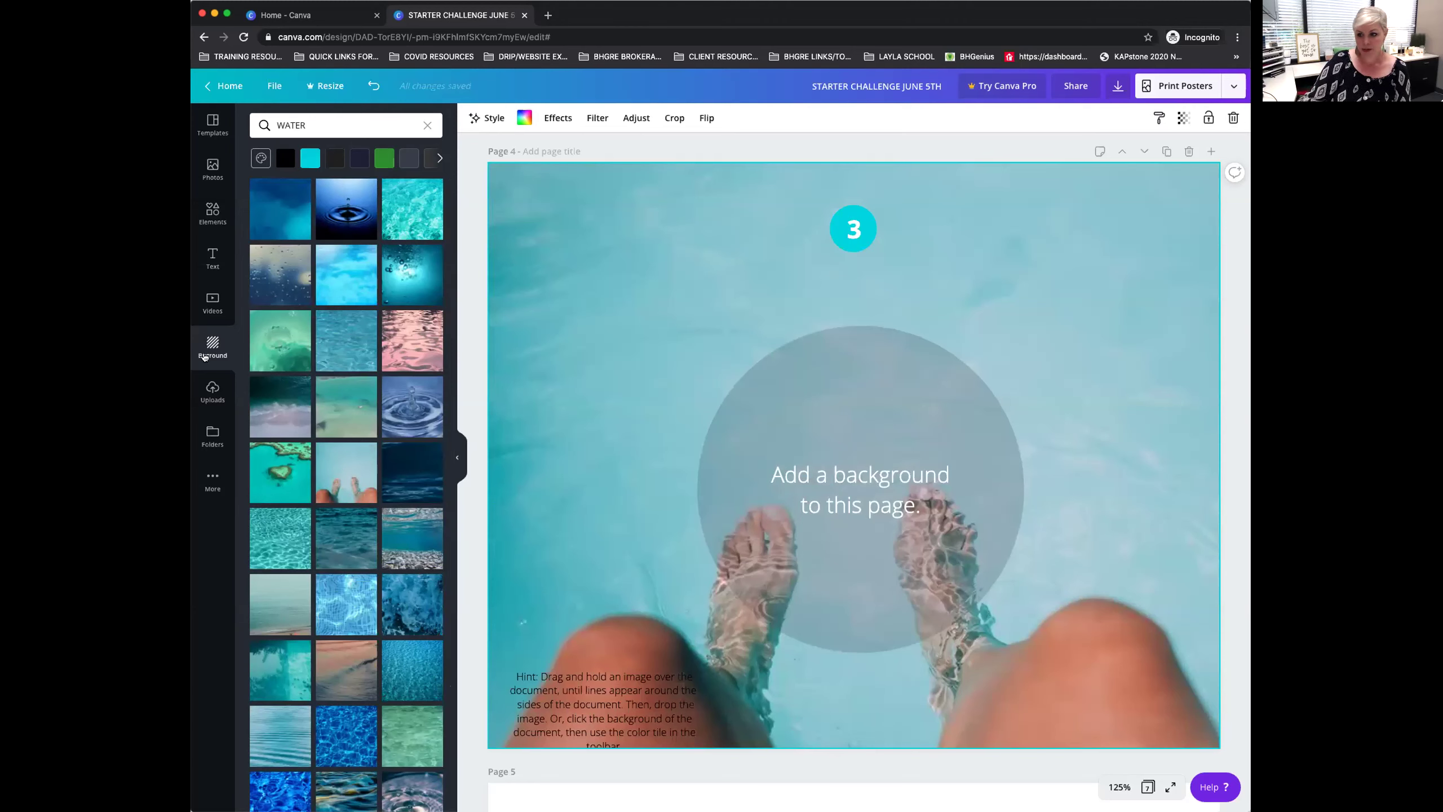
View the account's uploads and folders, and open canva.com in a new browser tab.
{"action": "left_click", "coordinate": [211, 395]}
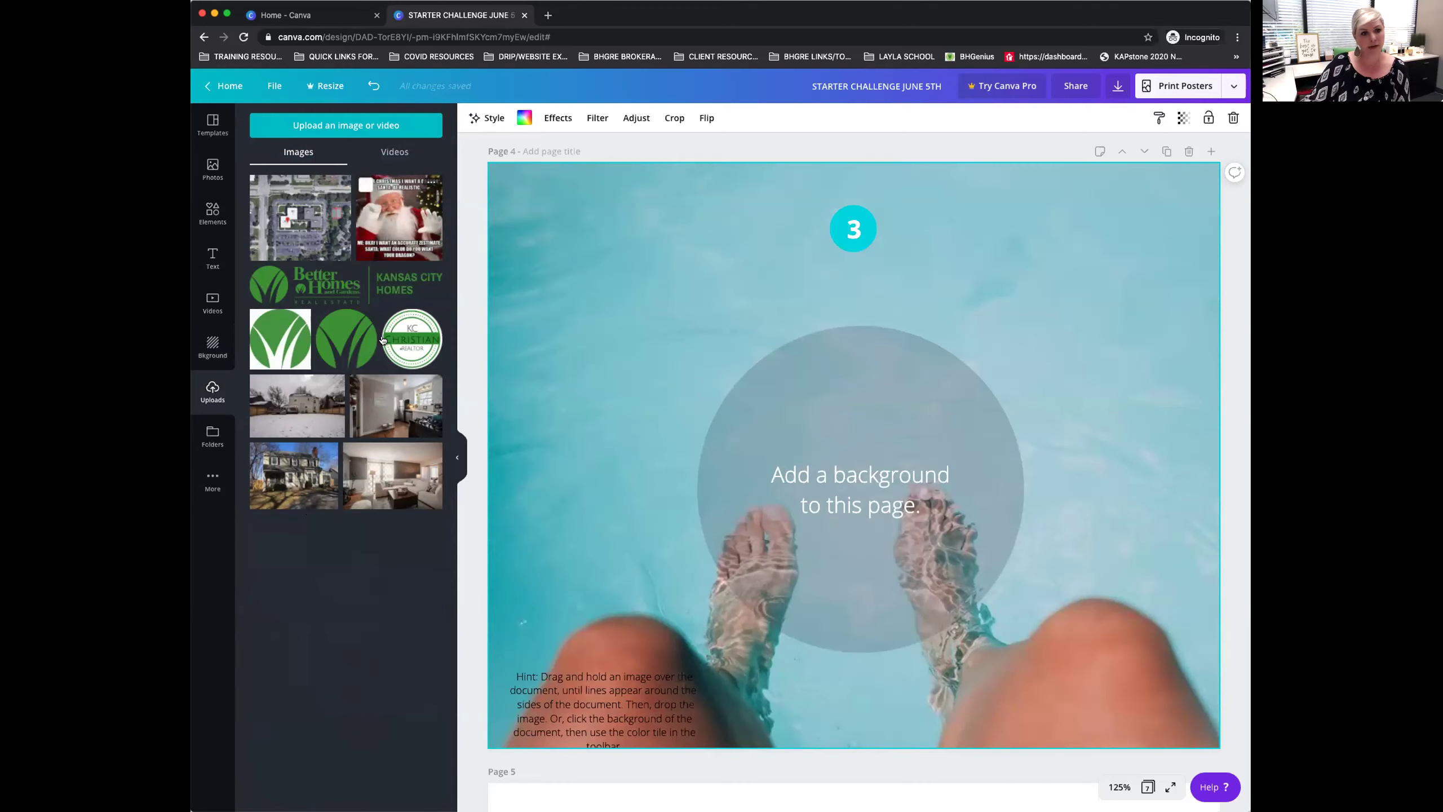
{"action": "left_click", "coordinate": [213, 436]}
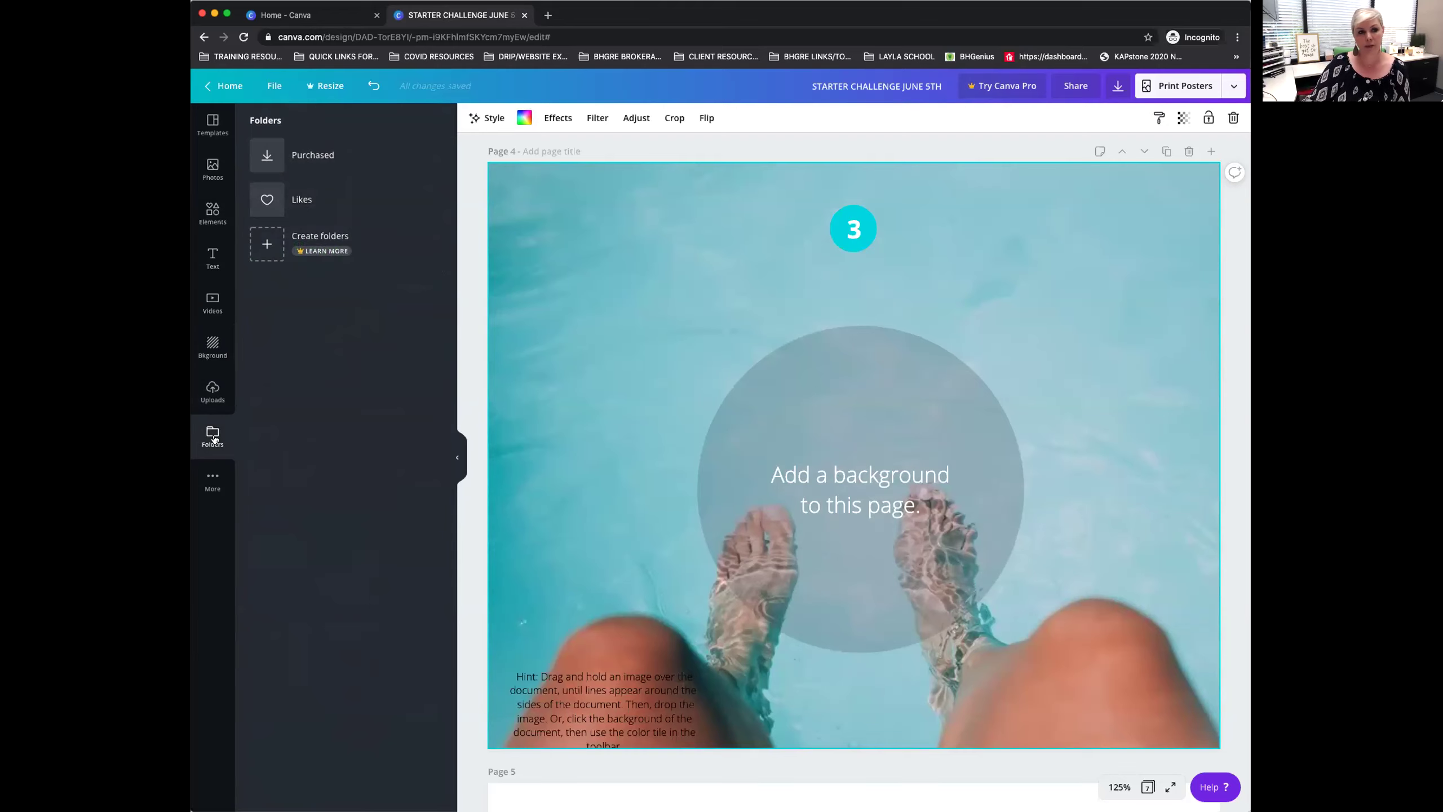
{"action": "left_click", "coordinate": [549, 15]}
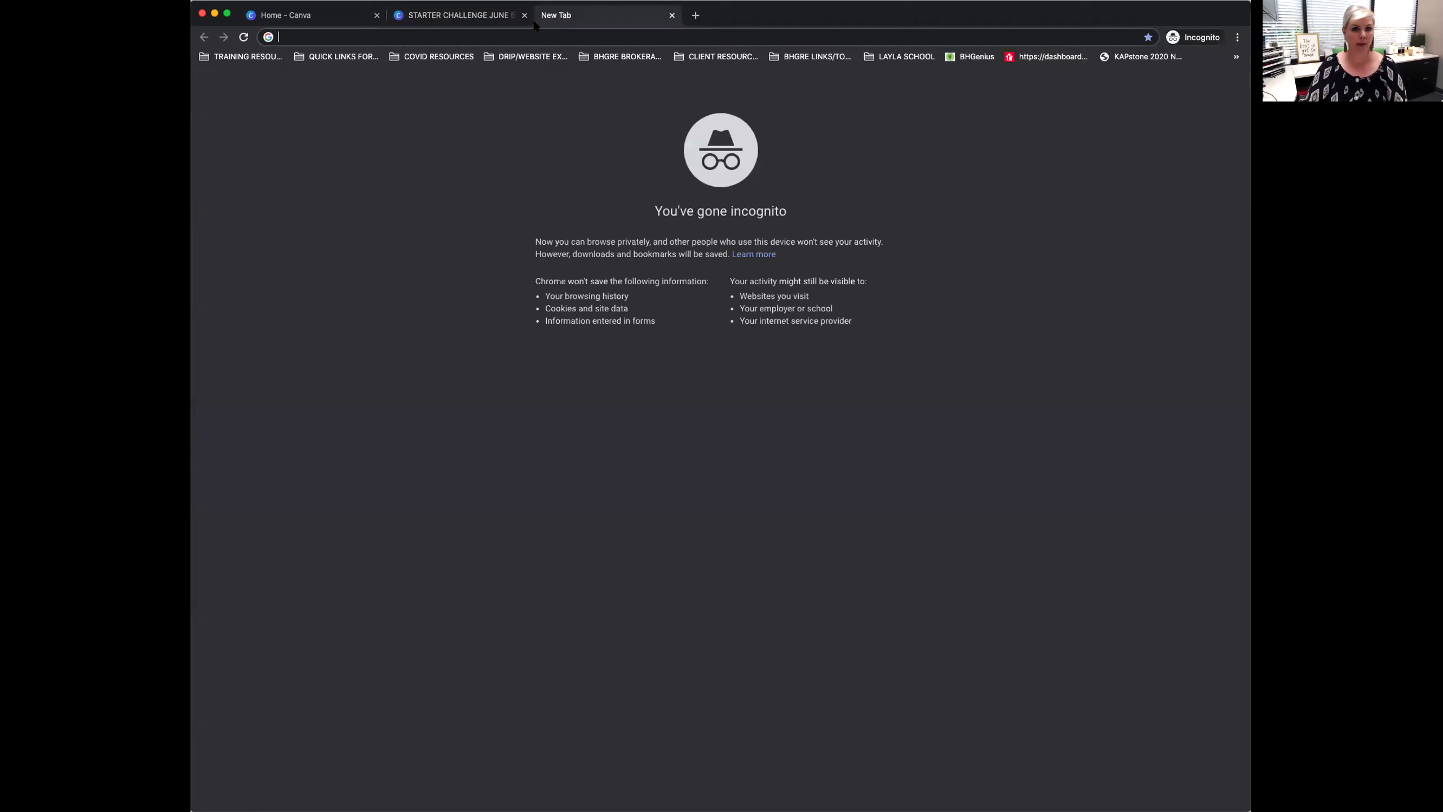
{"action": "type", "text": "canva.com"}
{"action": "key", "text": "Return"}
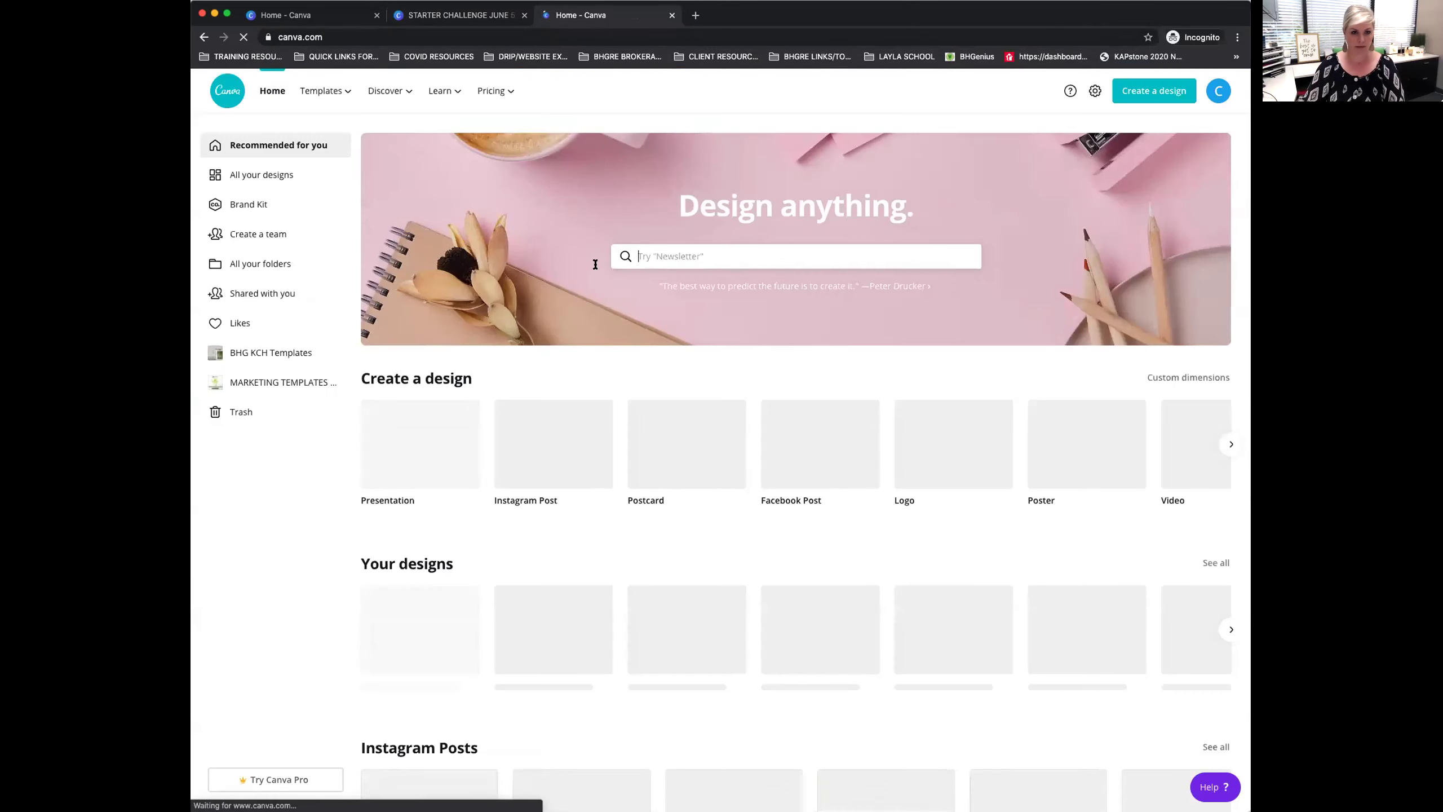
Sign out of the current account and log in to the other account with its saved email and password.
{"action": "left_click", "coordinate": [1216, 91]}
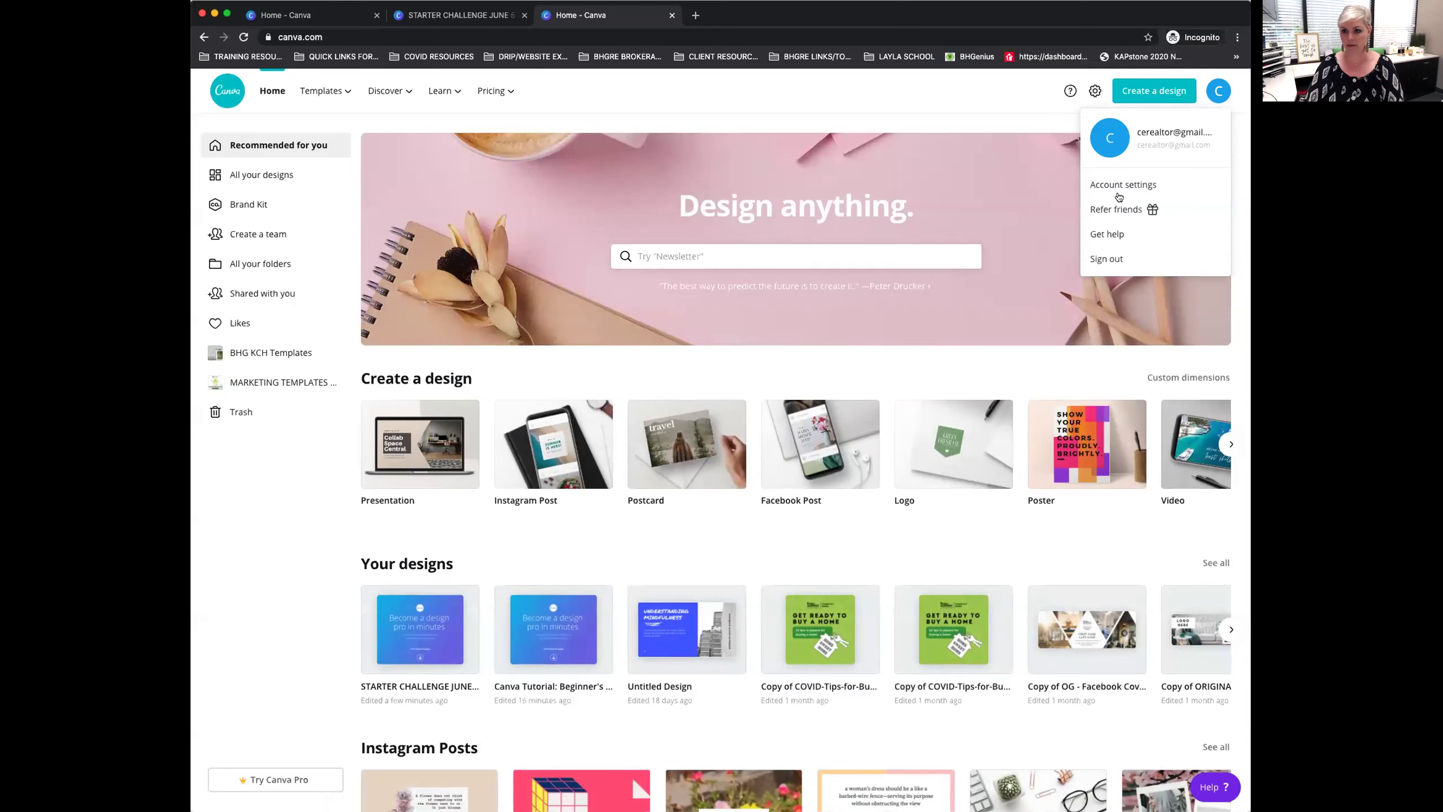
{"action": "left_click", "coordinate": [1106, 258]}
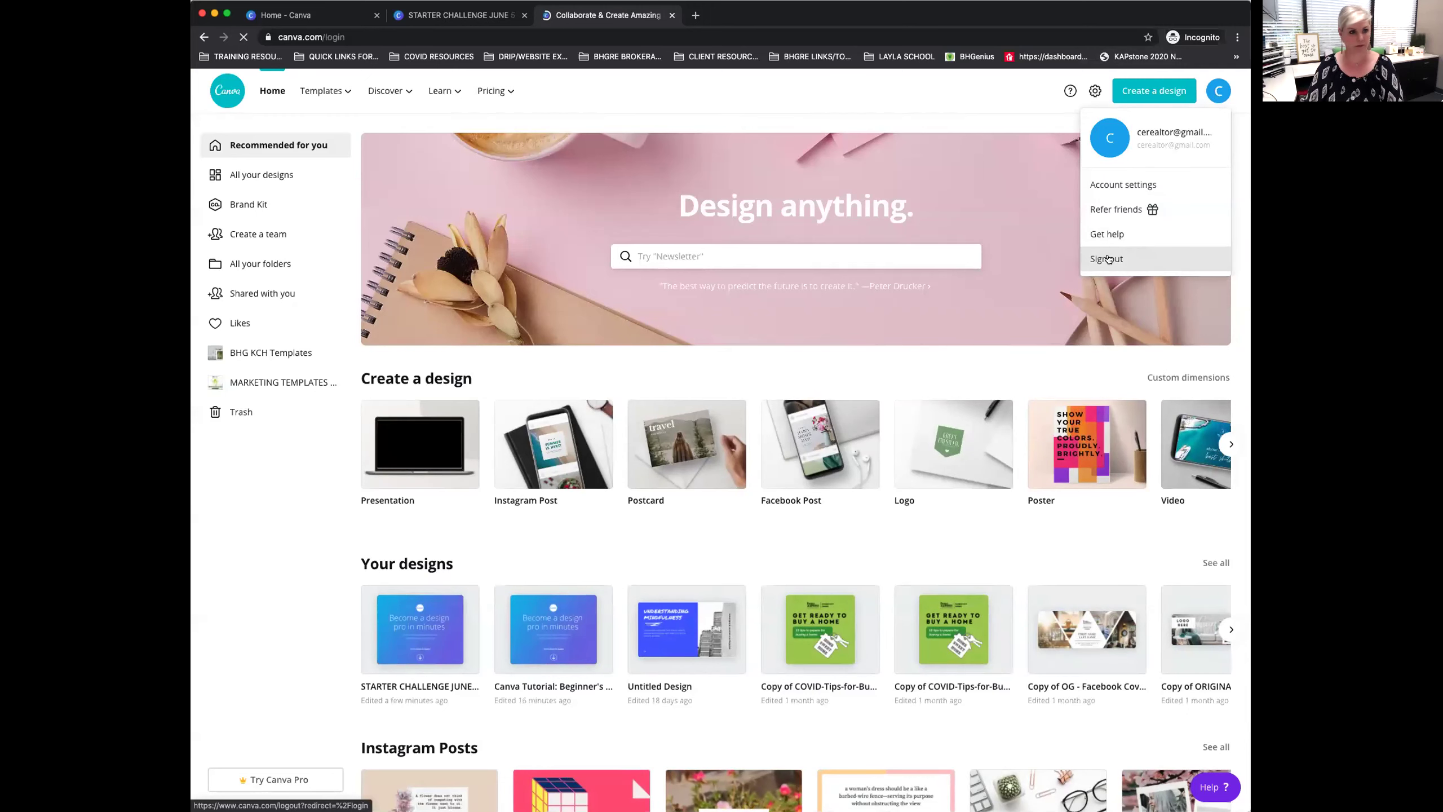
{"action": "left_click", "coordinate": [727, 366]}
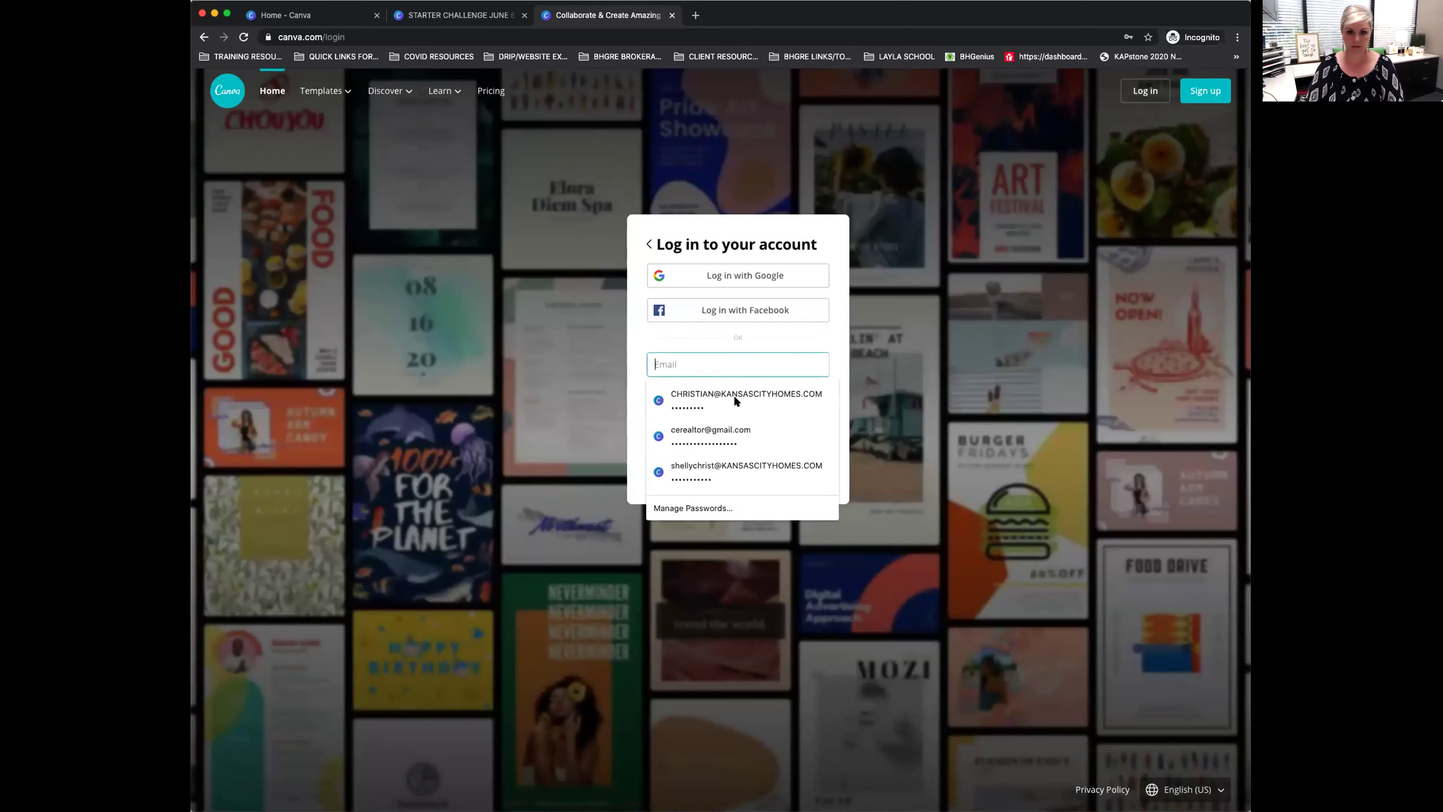
{"action": "left_click", "coordinate": [733, 395]}
{"action": "left_click", "coordinate": [731, 429]}
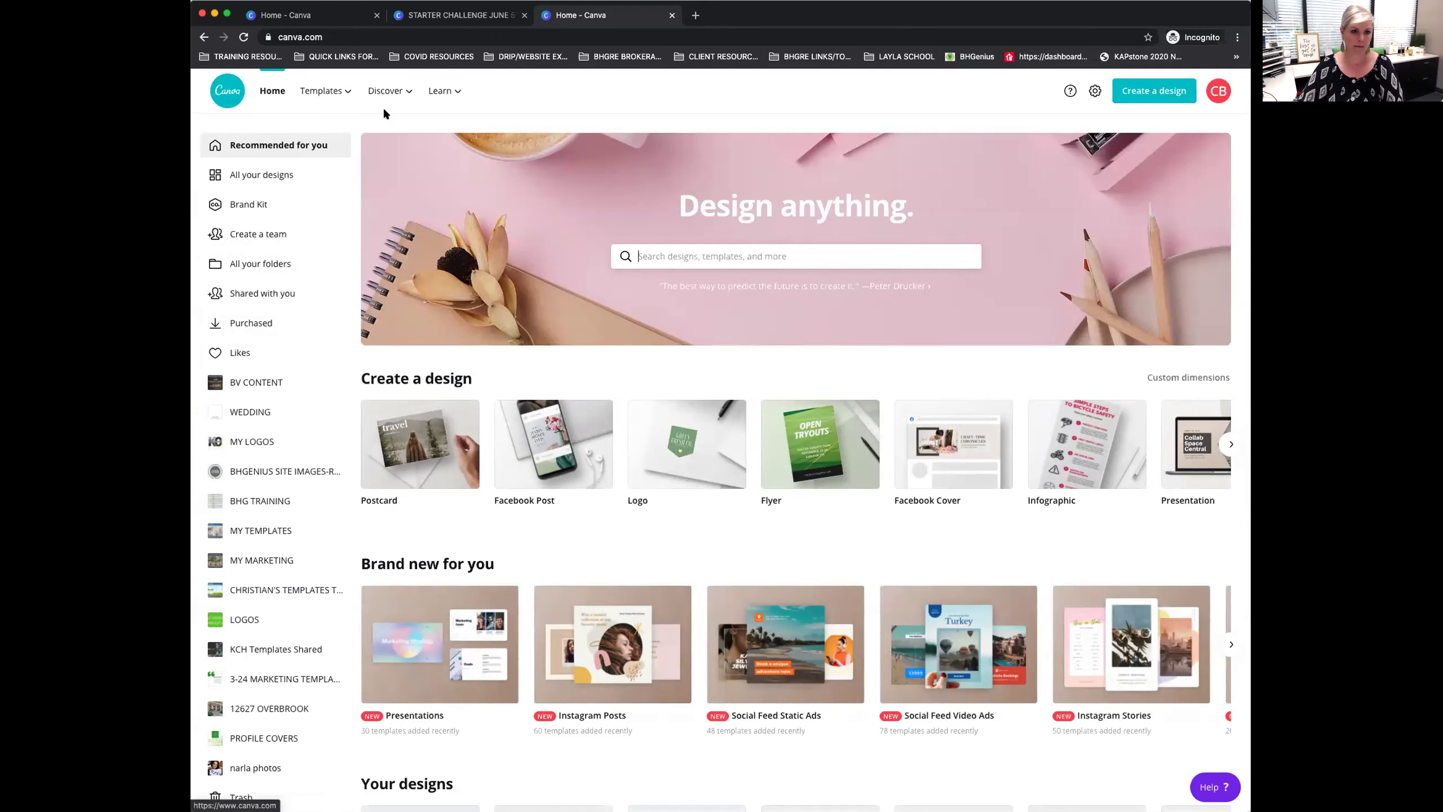
Open the "Getting started with Canva" tutorials and start the Beginner's Challenge design.
{"action": "mouse_move", "coordinate": [442, 90]}
{"action": "left_click", "coordinate": [296, 210]}
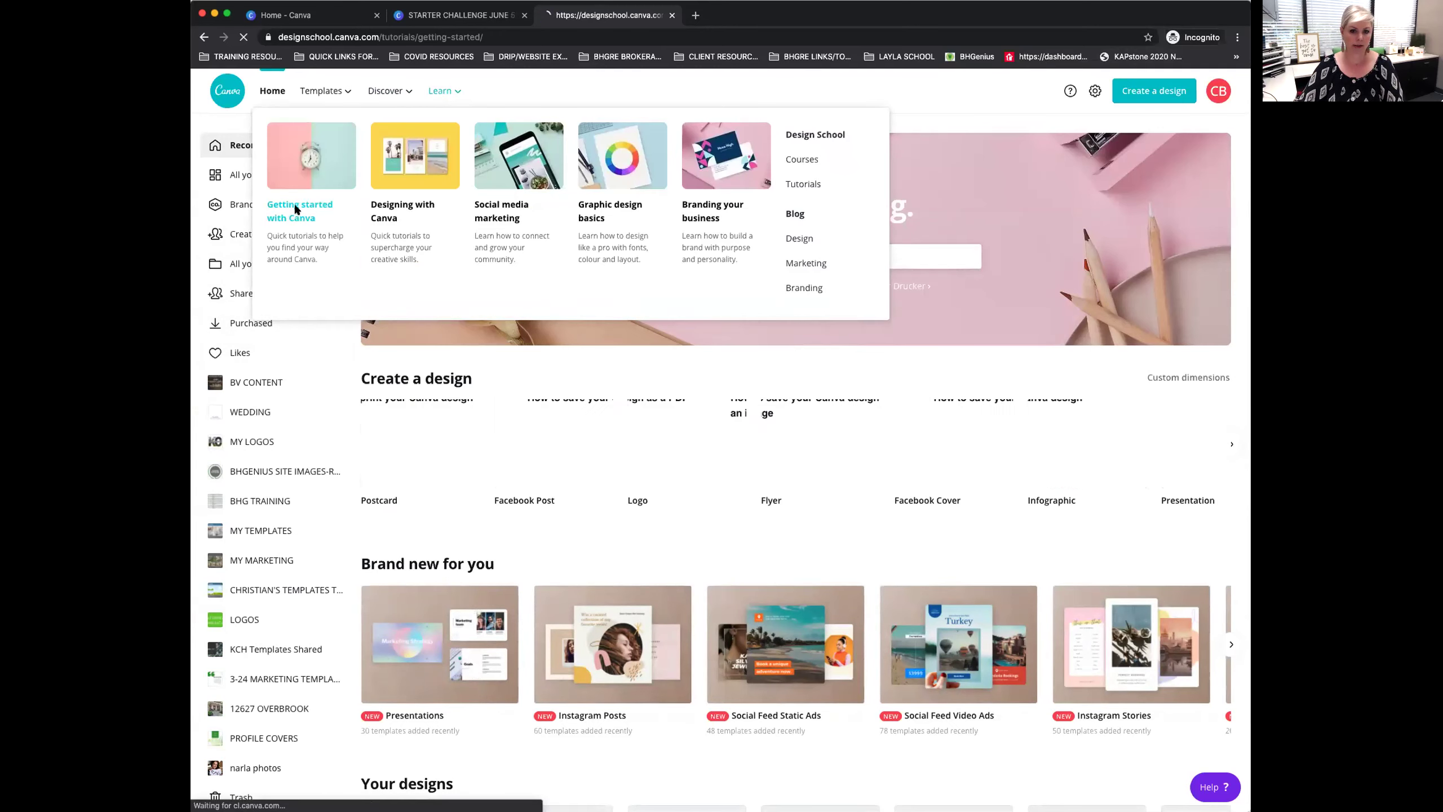
{"action": "left_click", "coordinate": [652, 302]}
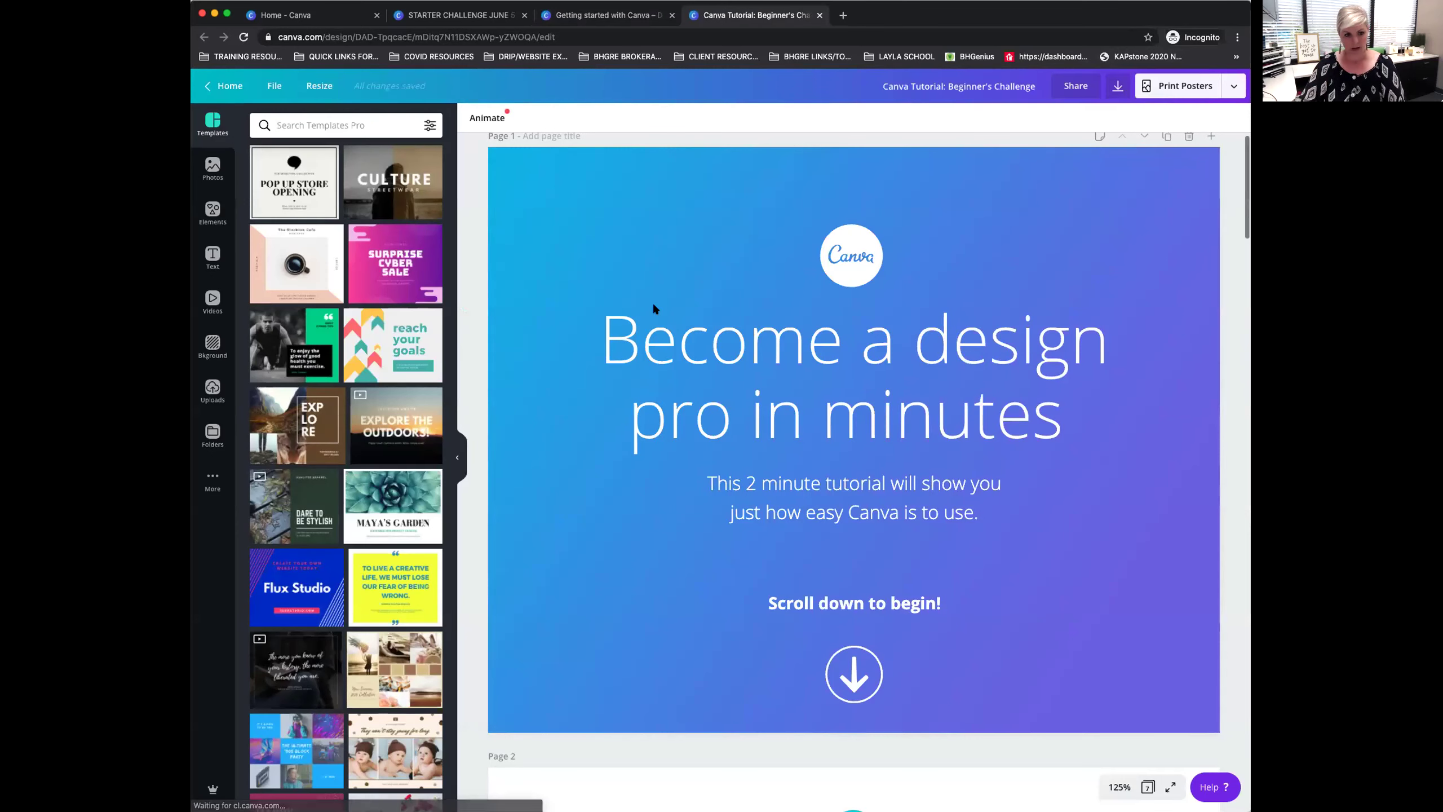
Examine the logos stored in the Logos folder and the images uploaded to this account.
{"action": "left_click", "coordinate": [457, 466]}
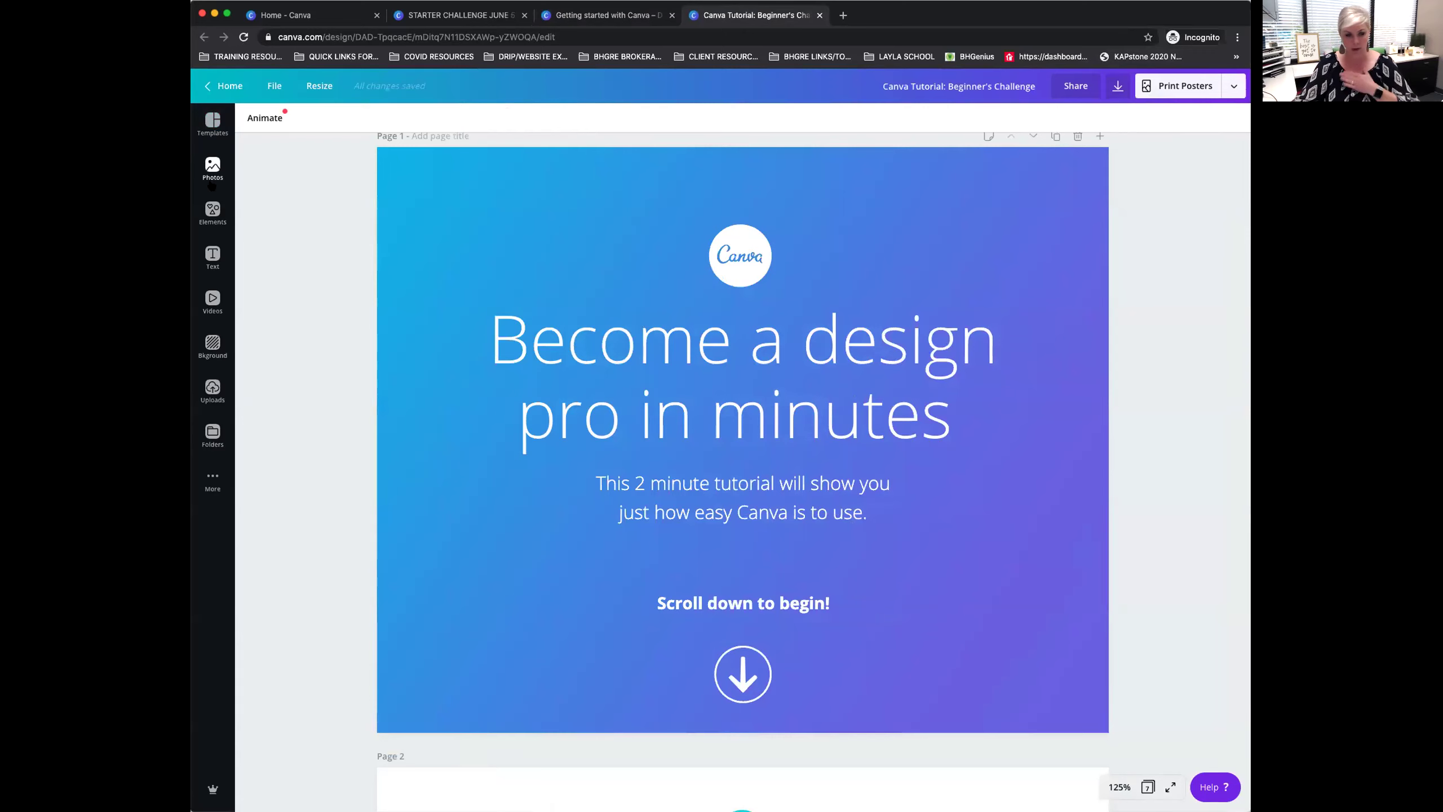
{"action": "left_click", "coordinate": [213, 433]}
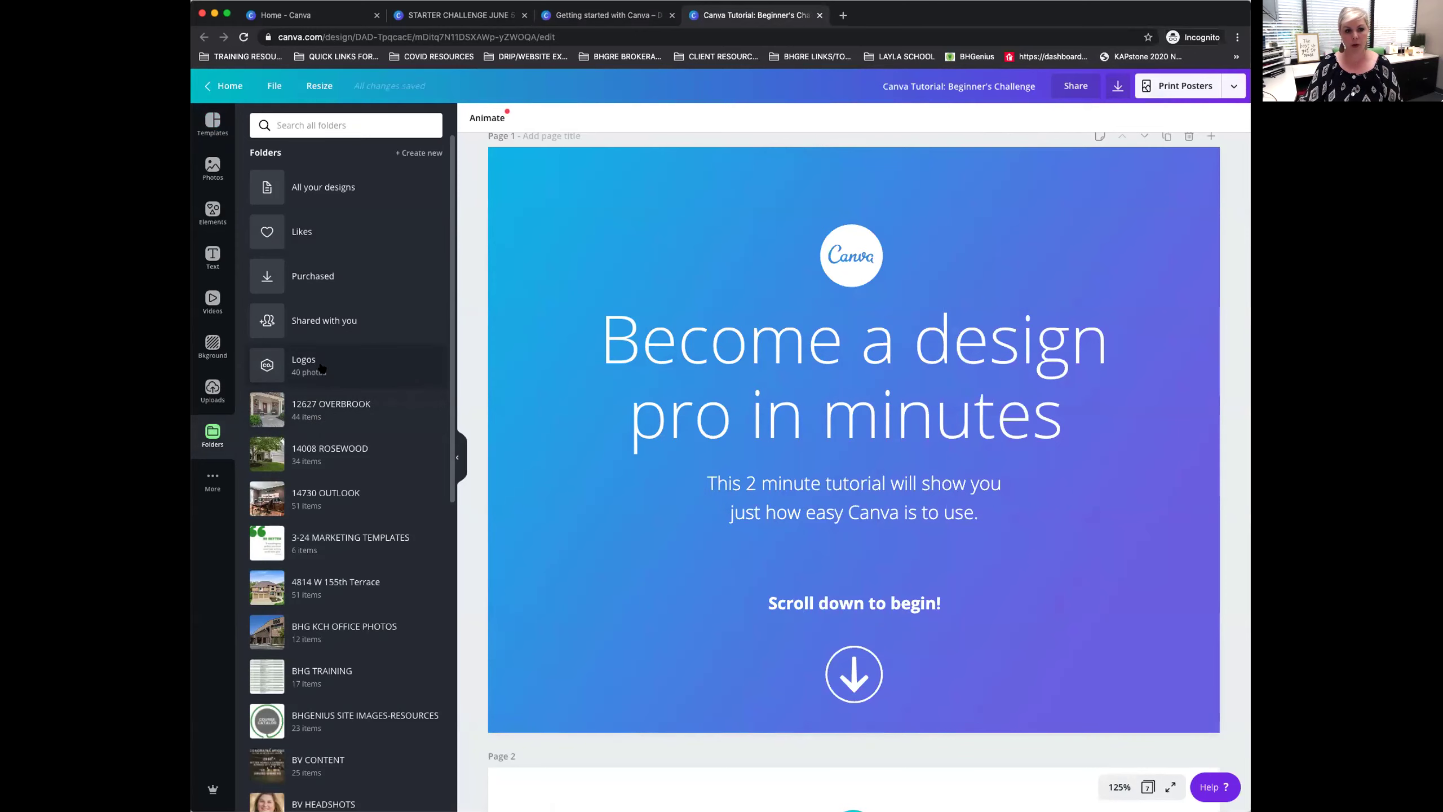
{"action": "left_click", "coordinate": [322, 367]}
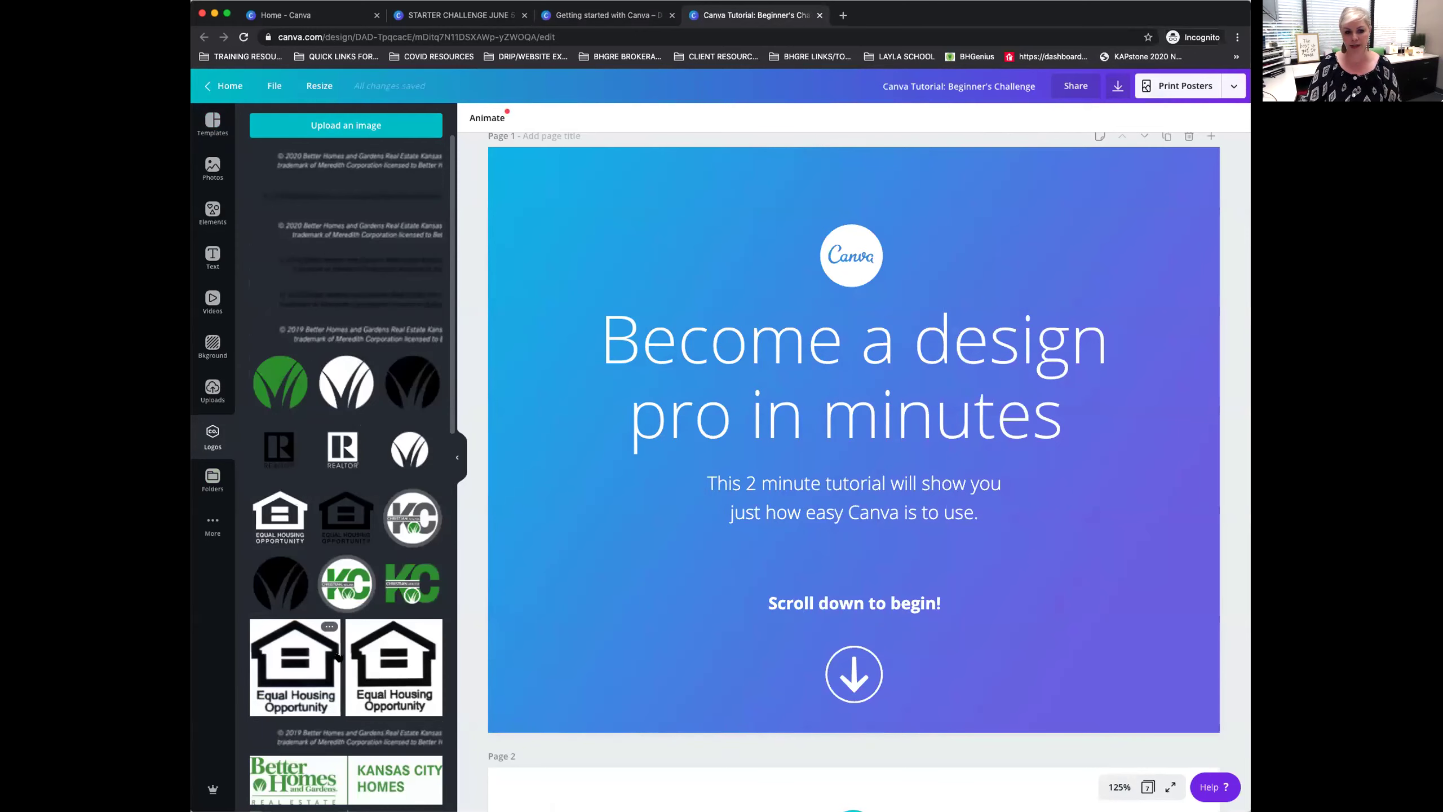
{"action": "scroll", "coordinate": [340, 657], "scroll_direction": "down", "scroll_amount": 8}
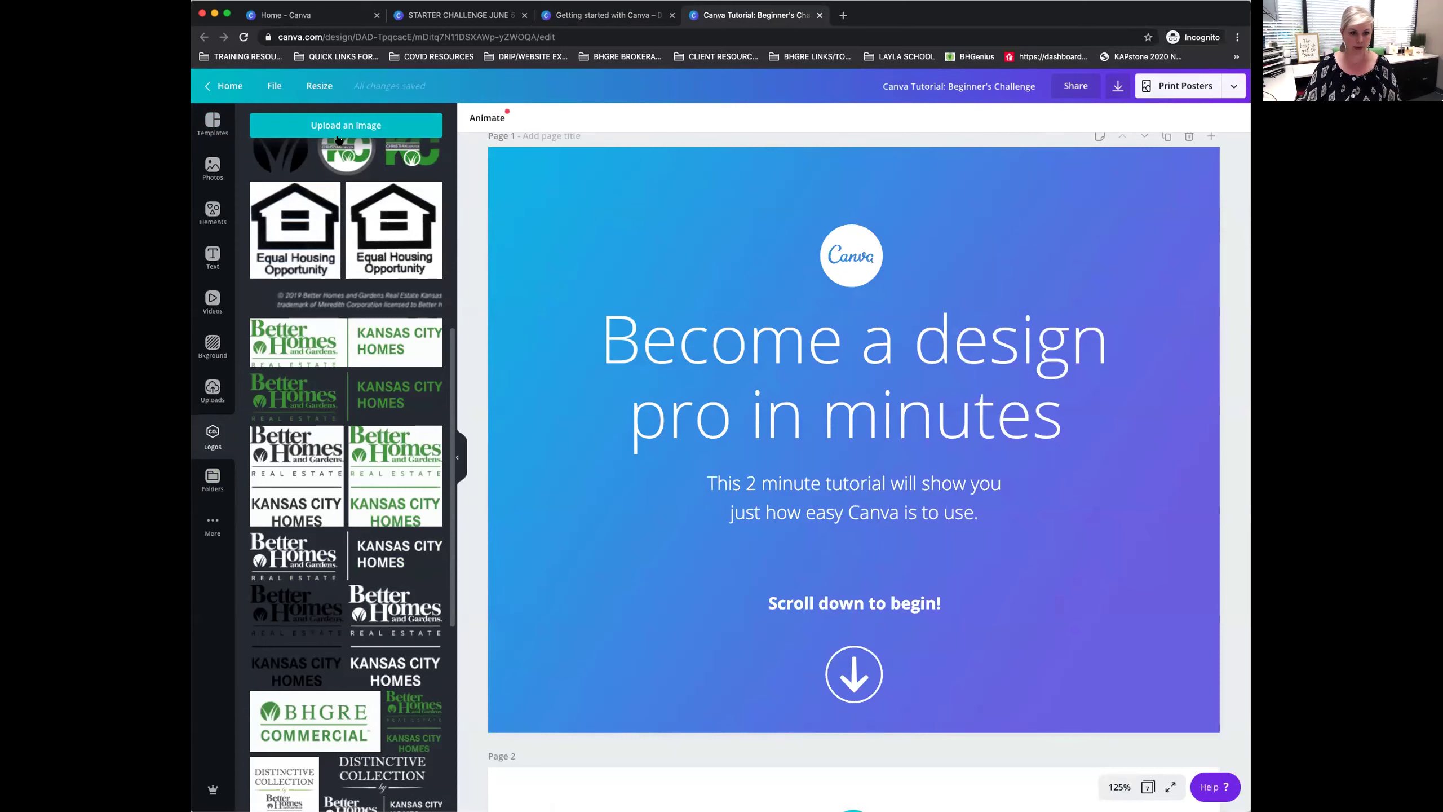
{"action": "scroll", "coordinate": [354, 492], "scroll_direction": "down", "scroll_amount": 5}
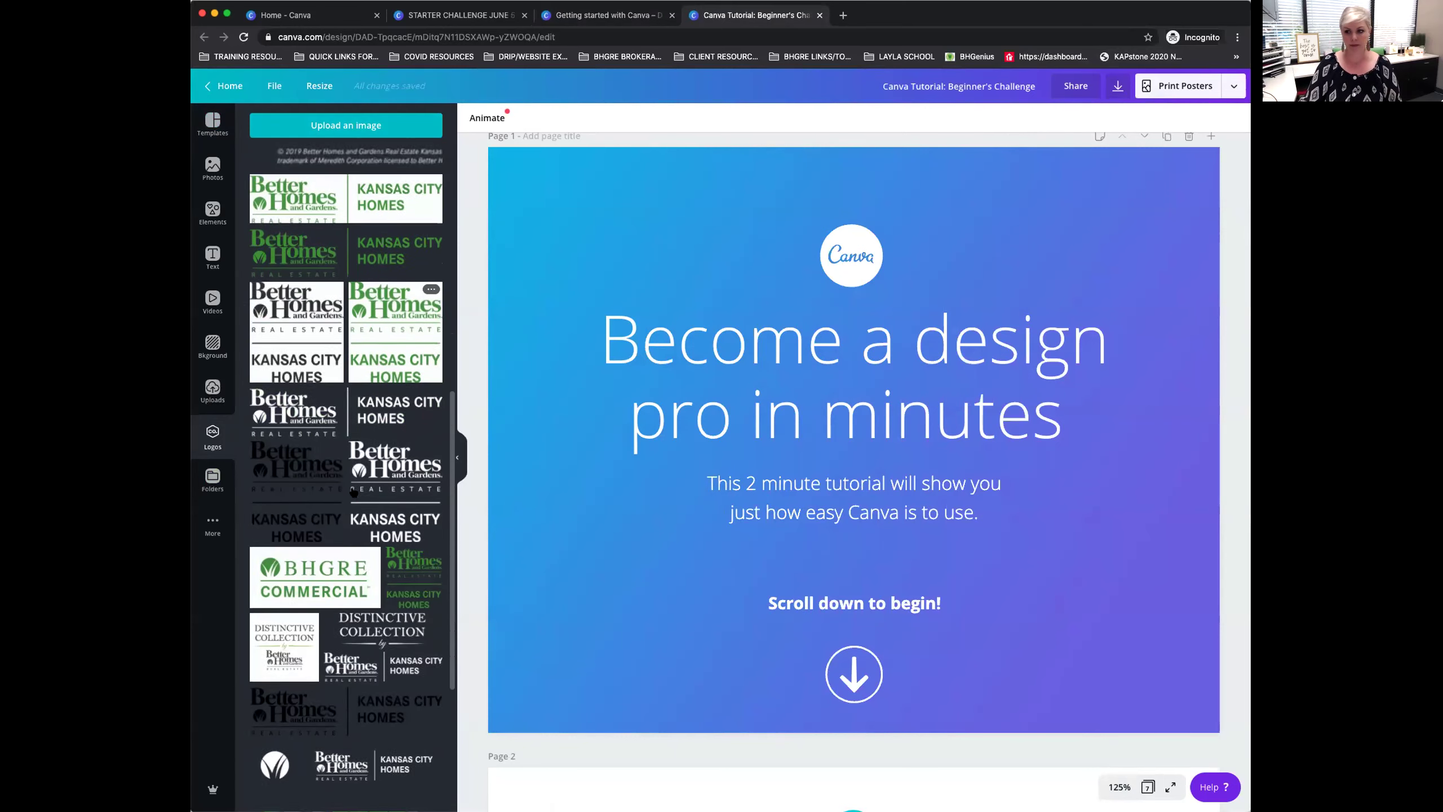
{"action": "scroll", "coordinate": [353, 492], "scroll_direction": "down", "scroll_amount": 2}
{"action": "scroll", "coordinate": [347, 454], "scroll_direction": "up", "scroll_amount": 7}
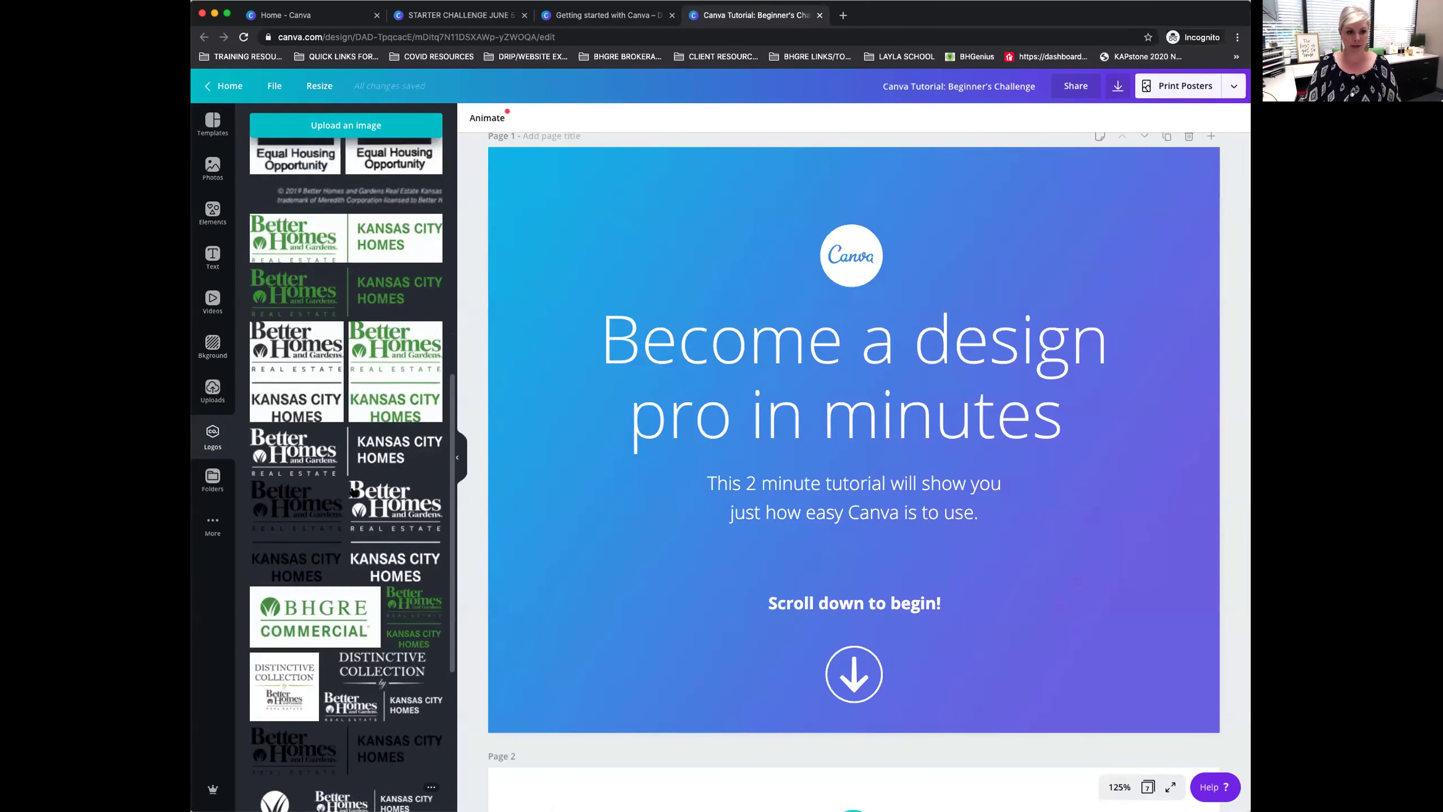
{"action": "left_click", "coordinate": [212, 392]}
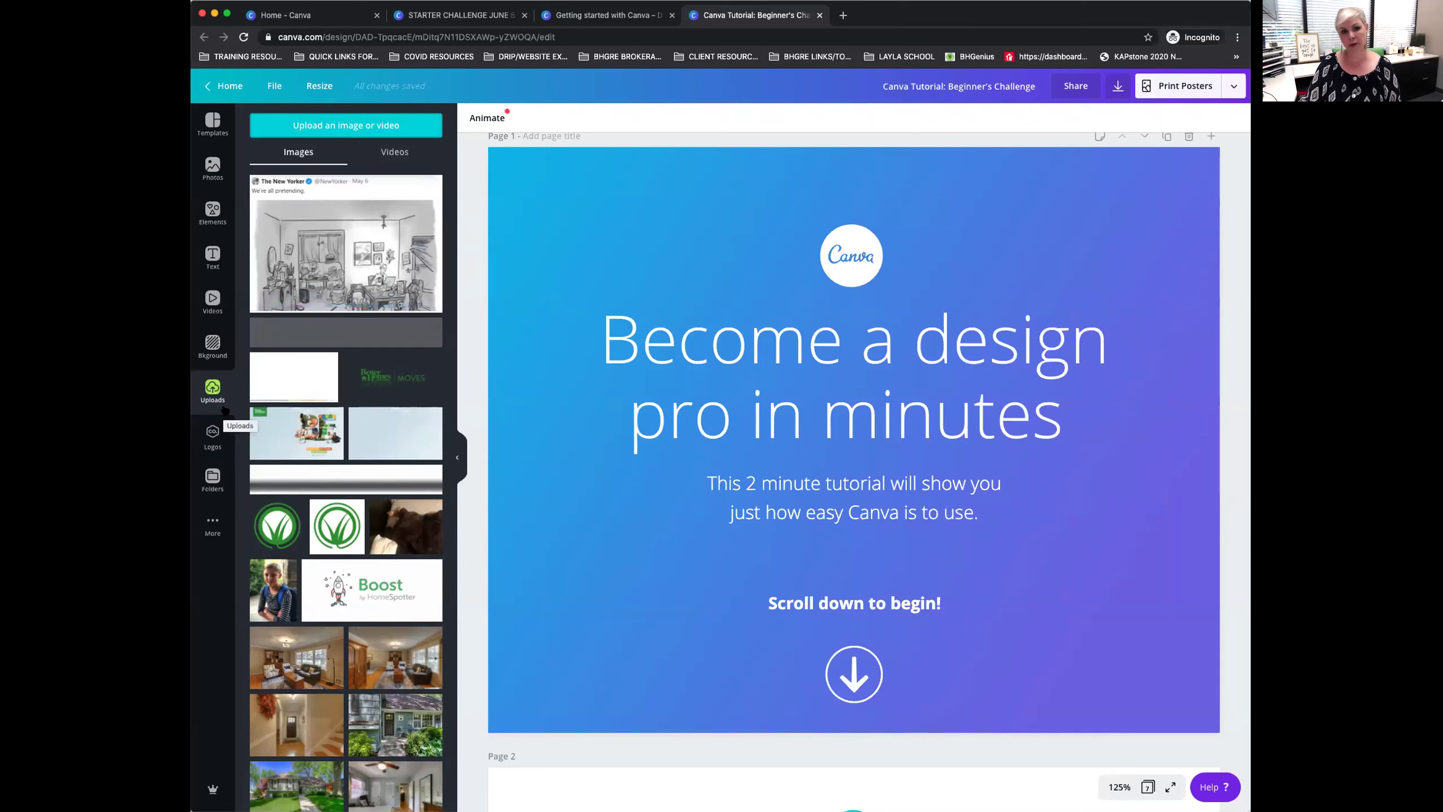
{"action": "scroll", "coordinate": [1044, 424], "scroll_direction": "down", "scroll_amount": 20}
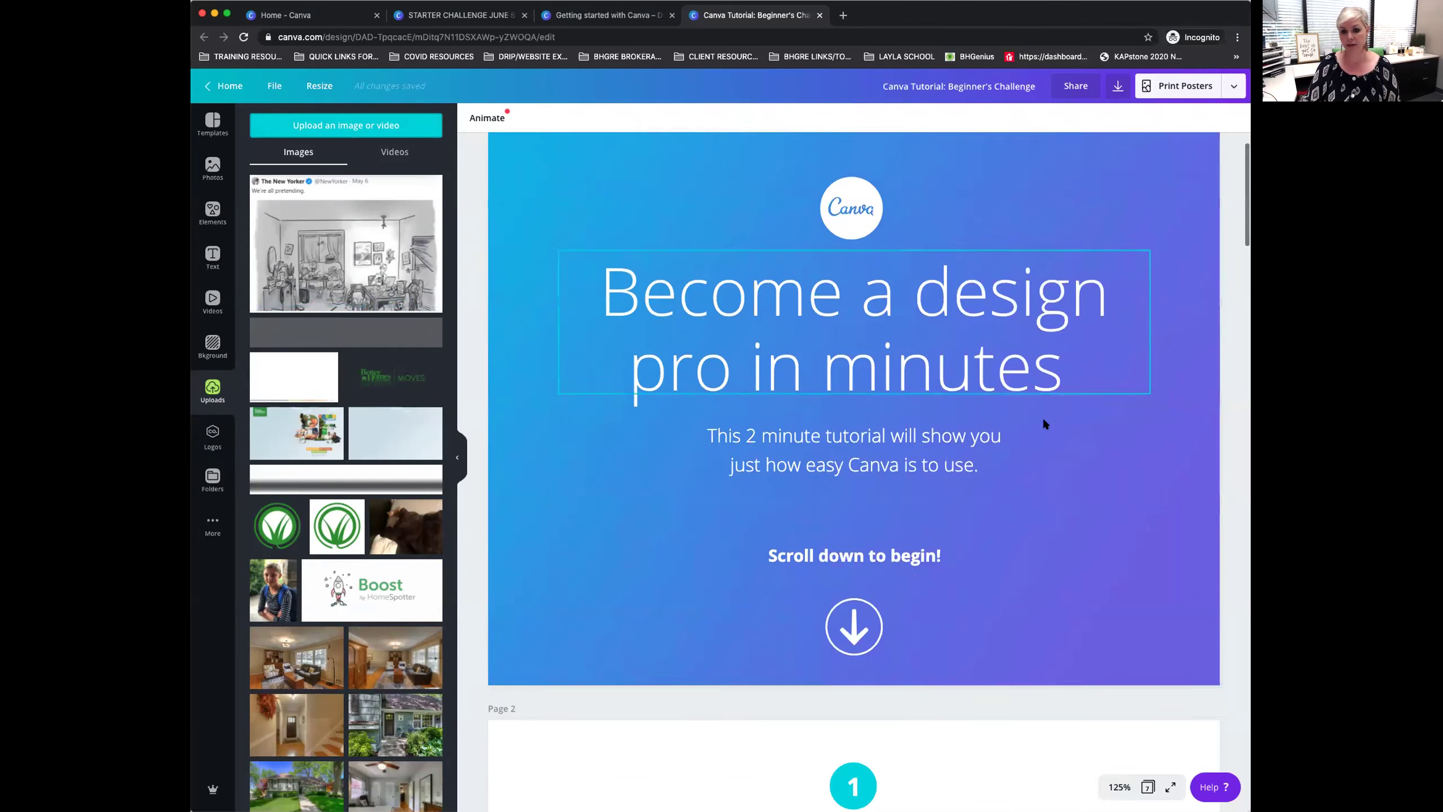
Add the uploaded photo of the child with the blue backpack to the challenge 5 page and position it near the page's upper-left corner.
{"action": "scroll", "coordinate": [1044, 424], "scroll_direction": "down", "scroll_amount": 15}
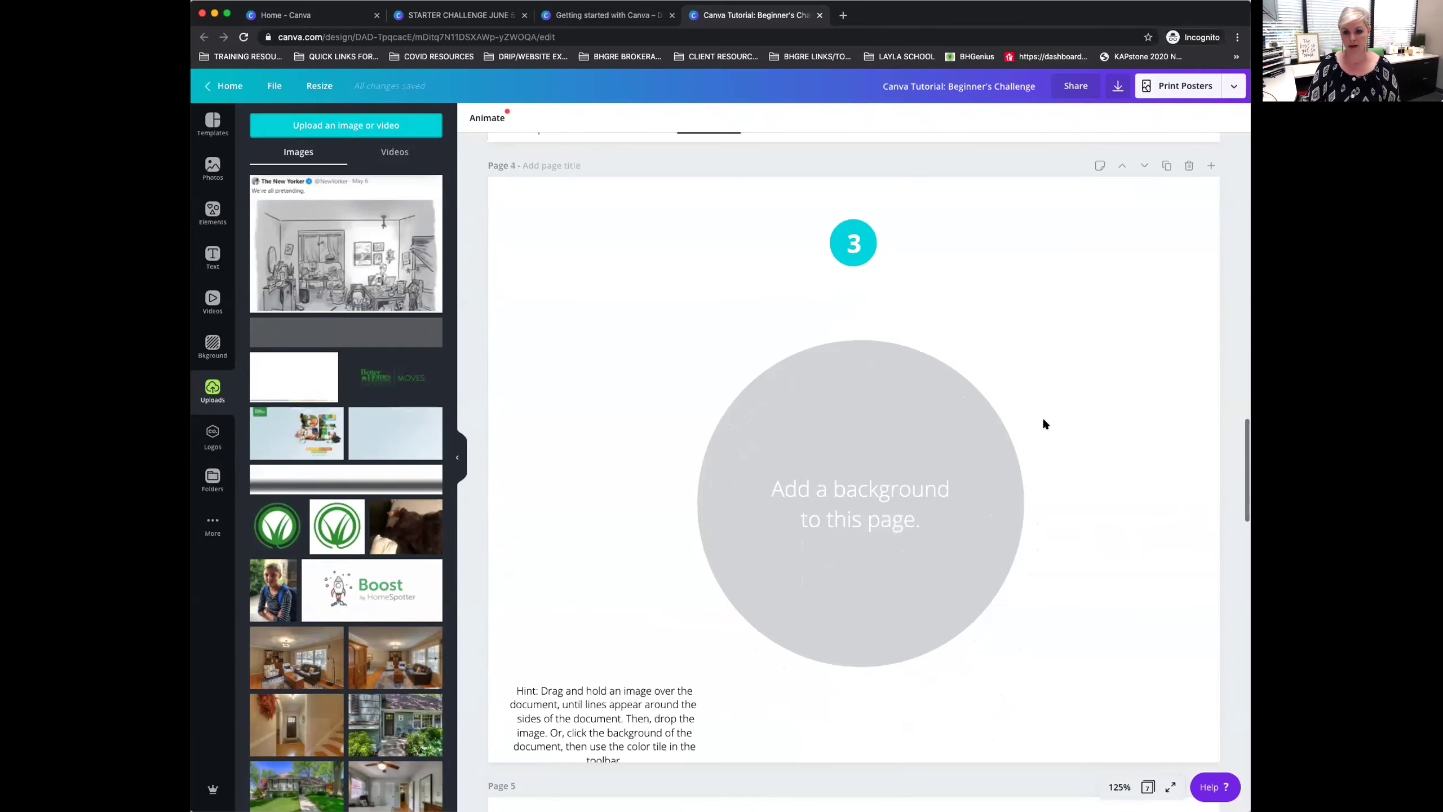
{"action": "scroll", "coordinate": [1042, 412], "scroll_direction": "down", "scroll_amount": 1}
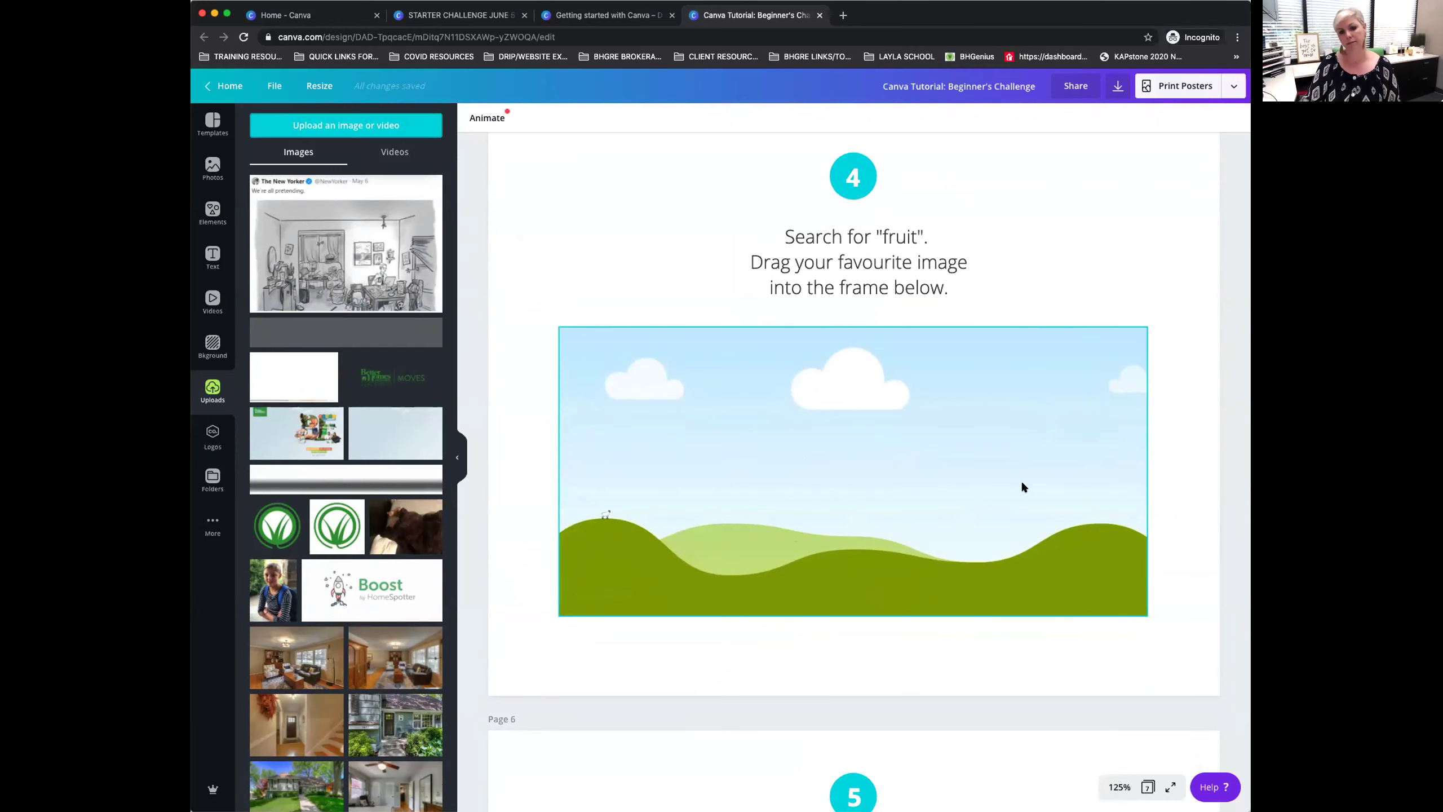
{"action": "scroll", "coordinate": [1024, 486], "scroll_direction": "down", "scroll_amount": 12}
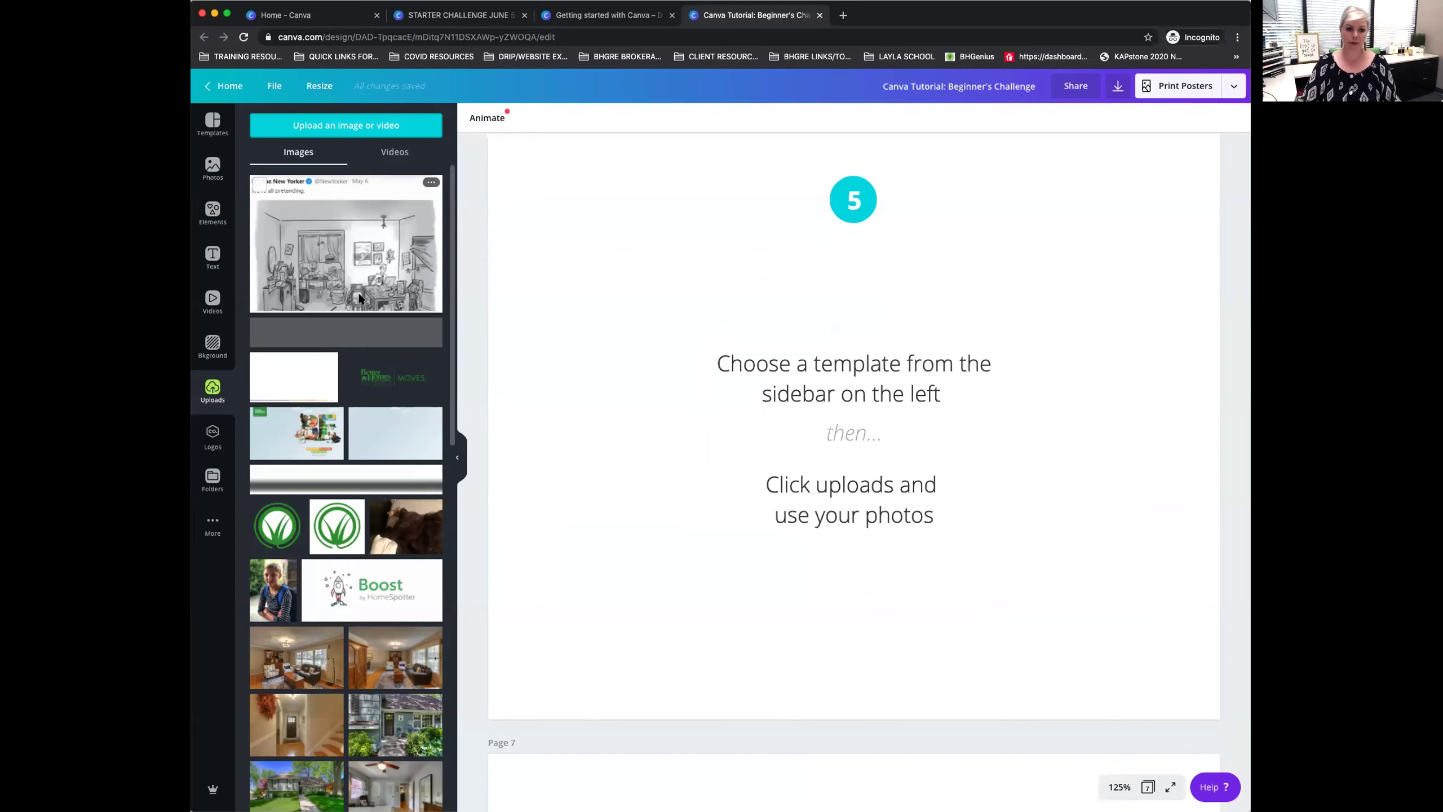
{"action": "left_click_drag", "start_coordinate": [273, 592], "coordinate": [779, 265]}
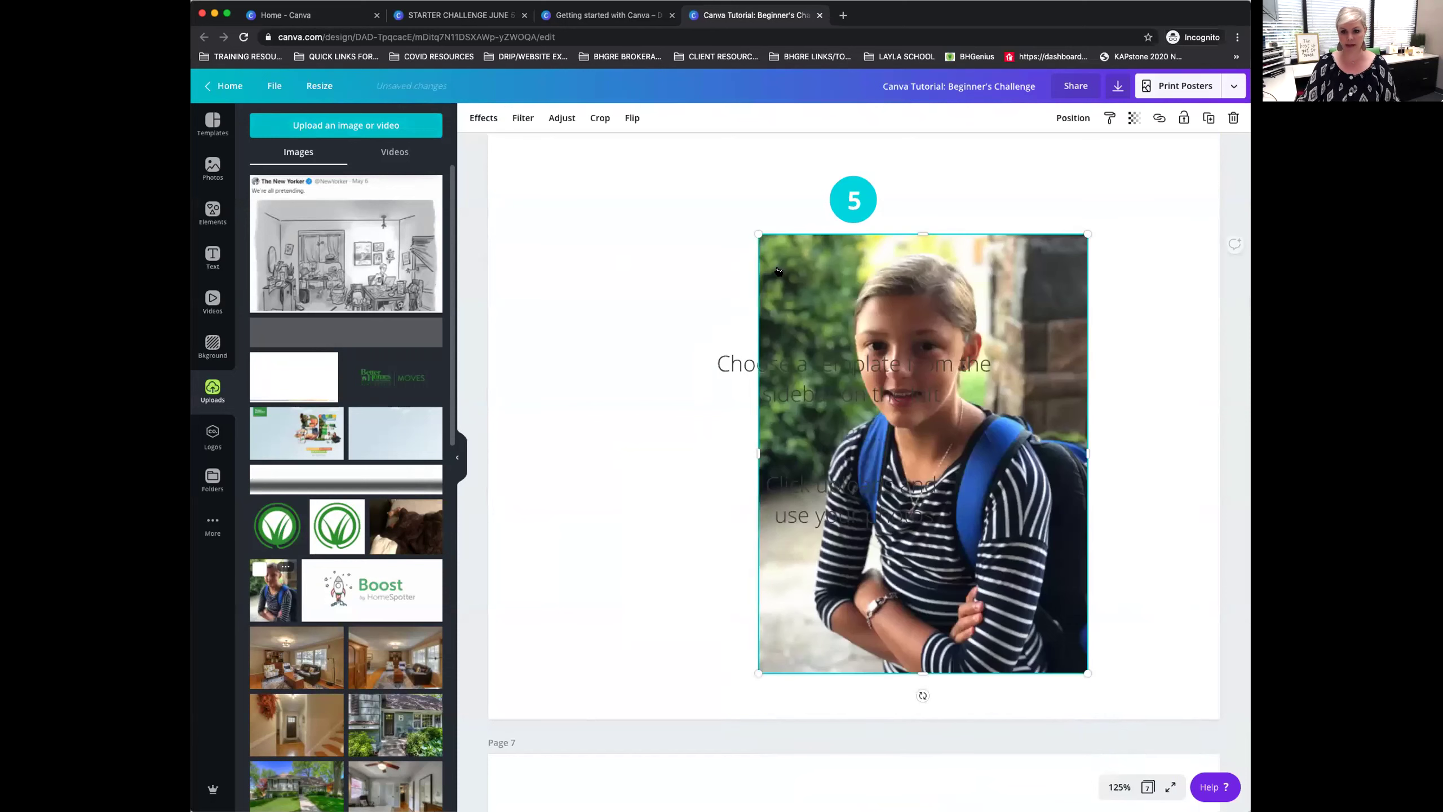
{"action": "left_click_drag", "start_coordinate": [922, 273], "coordinate": [811, 275]}
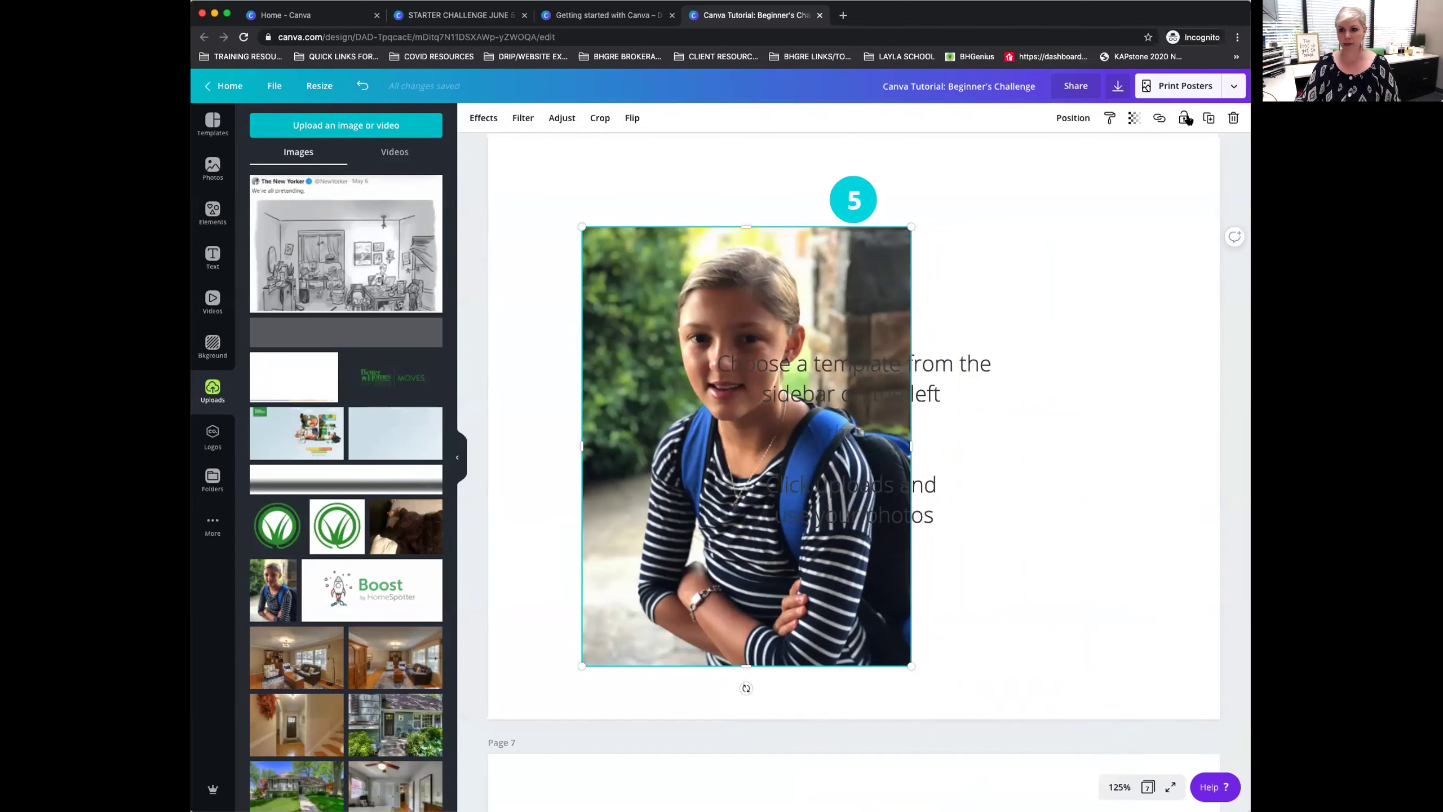
{"action": "left_click_drag", "start_coordinate": [721, 241], "coordinate": [641, 169]}
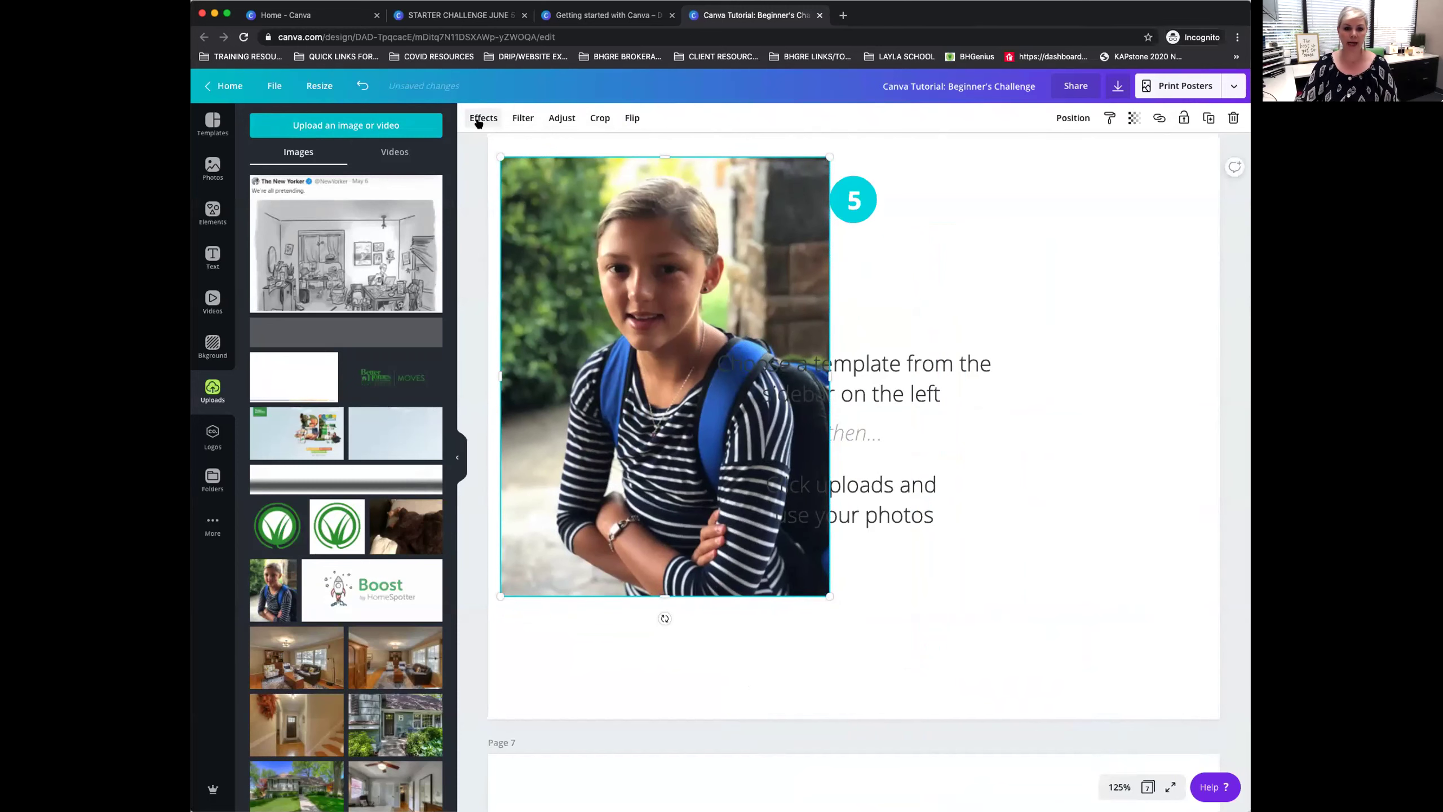
View the image effects available for the photo, including the details of the Slice effect.
{"action": "left_click", "coordinate": [472, 119]}
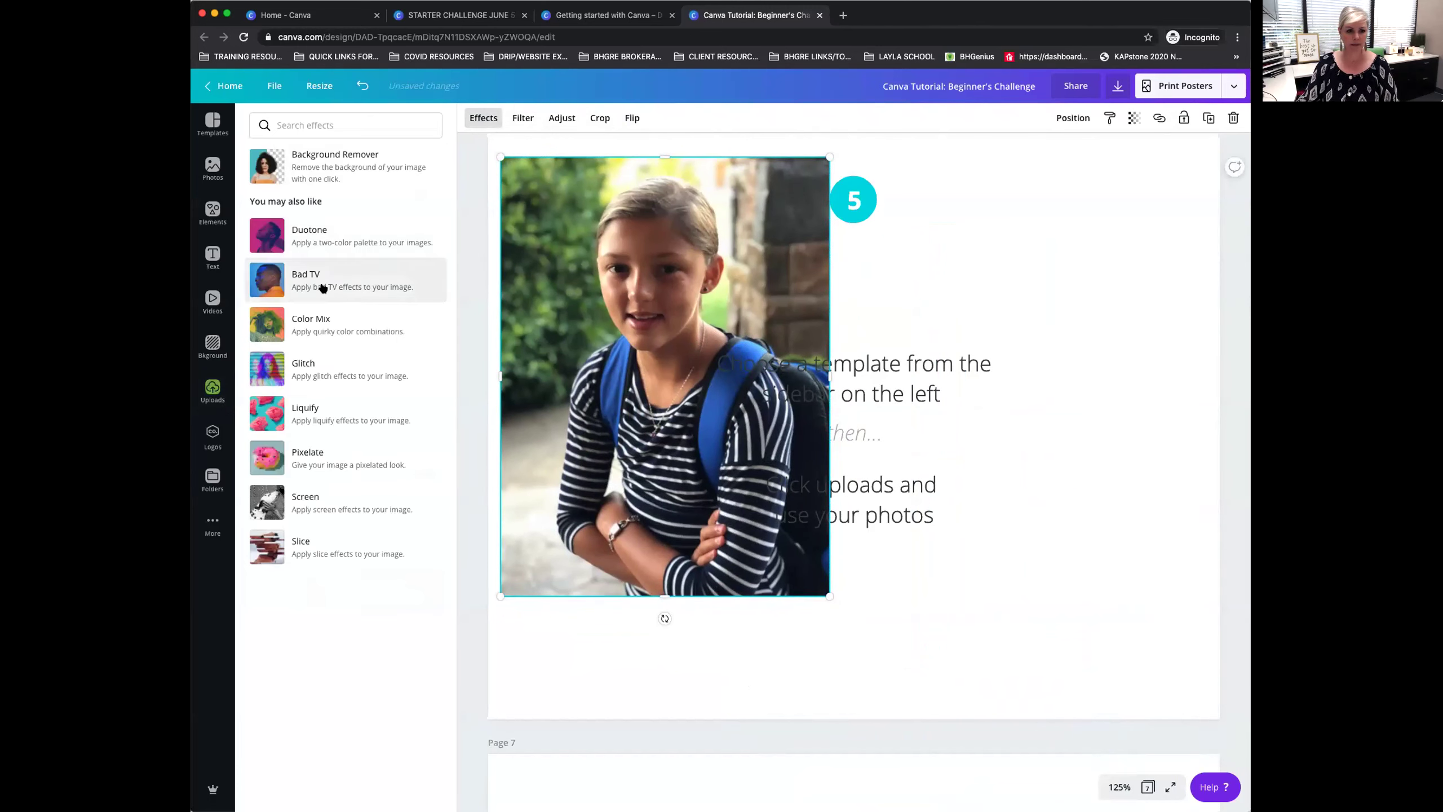
{"action": "left_click", "coordinate": [317, 542]}
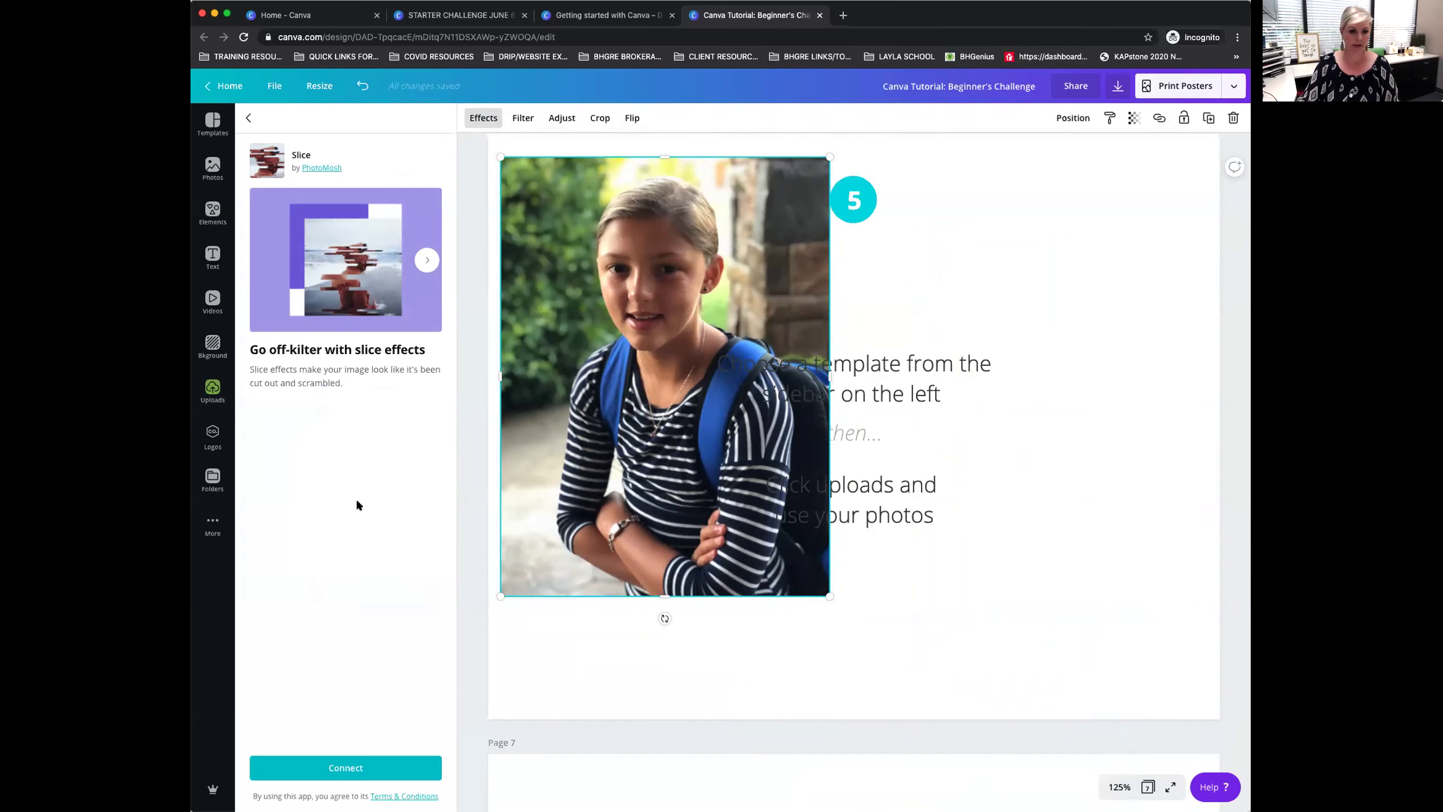
{"action": "left_click", "coordinate": [250, 118]}
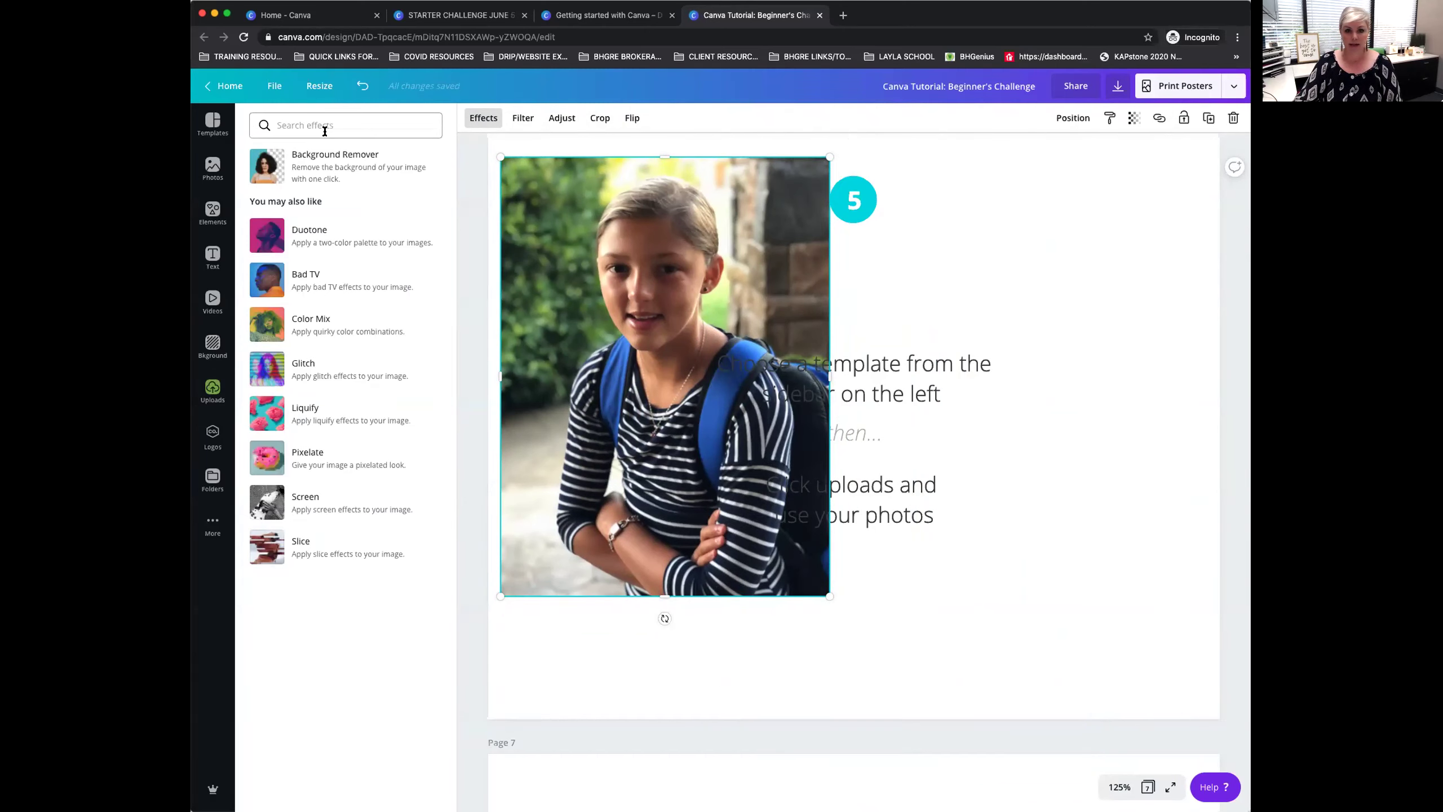
Try the Cali, Street, Greyscale and Drama filters on the photo, then set the filter back to None.
{"action": "left_click", "coordinate": [523, 118]}
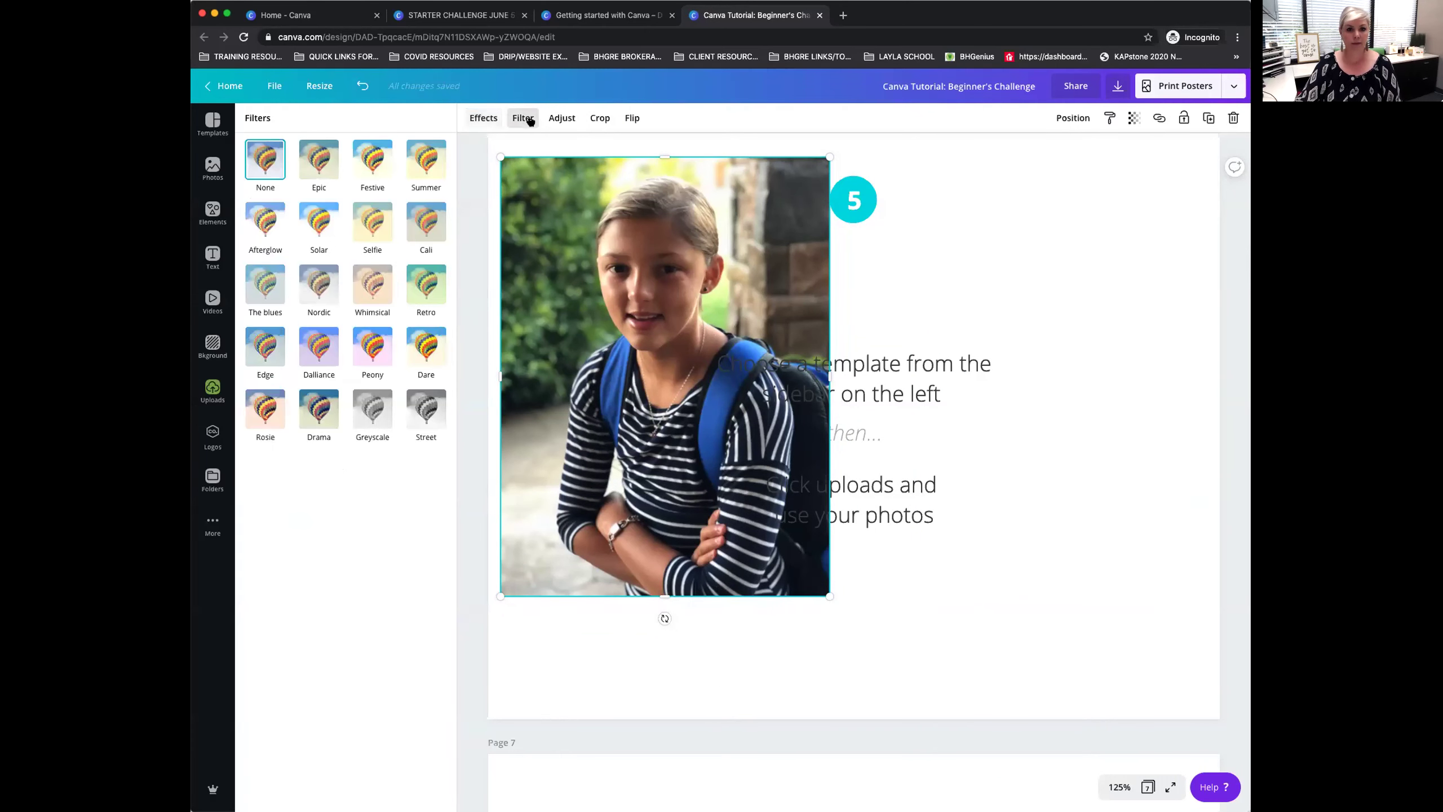
{"action": "left_click", "coordinate": [423, 225]}
{"action": "left_click", "coordinate": [427, 446]}
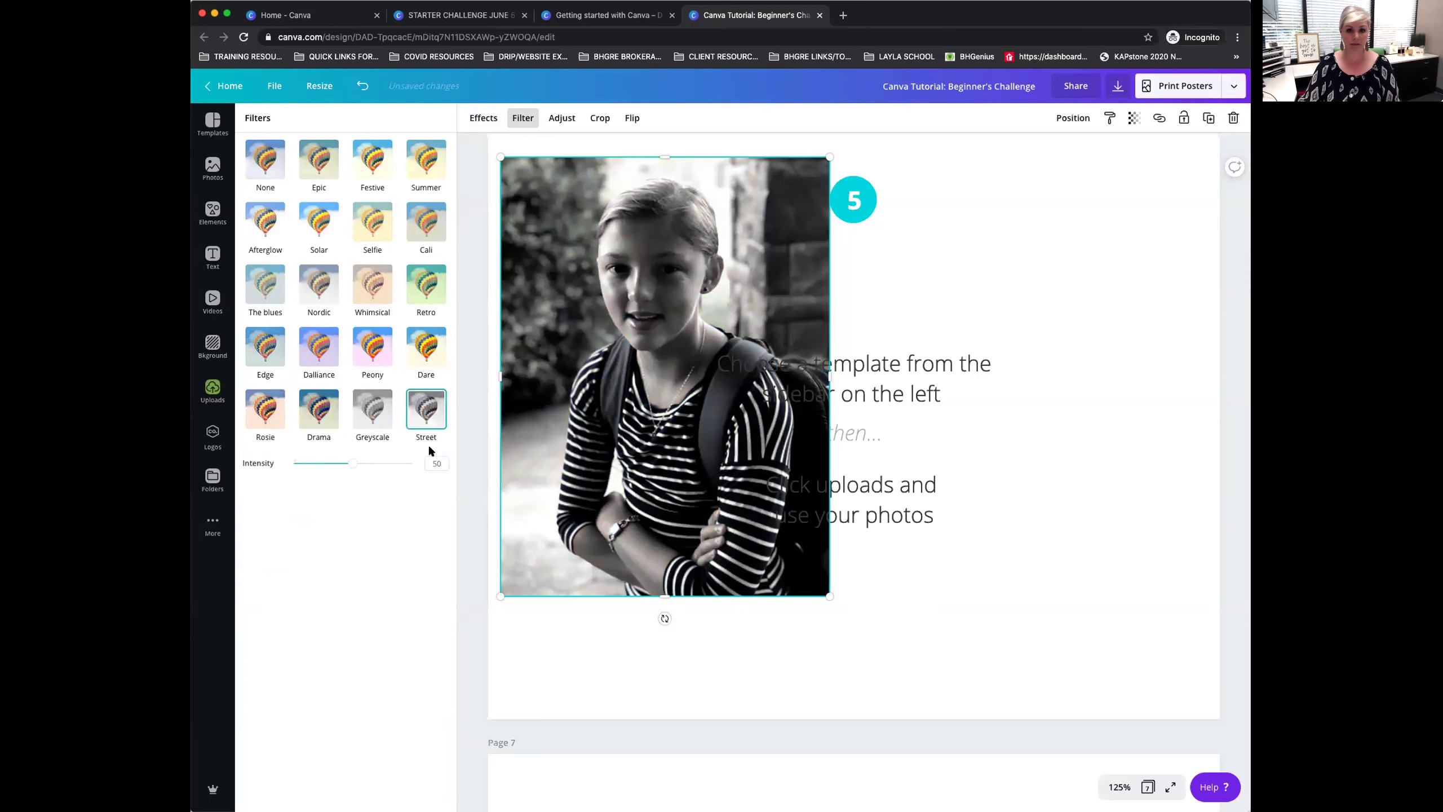
{"action": "left_click", "coordinate": [375, 425]}
{"action": "left_click", "coordinate": [333, 420]}
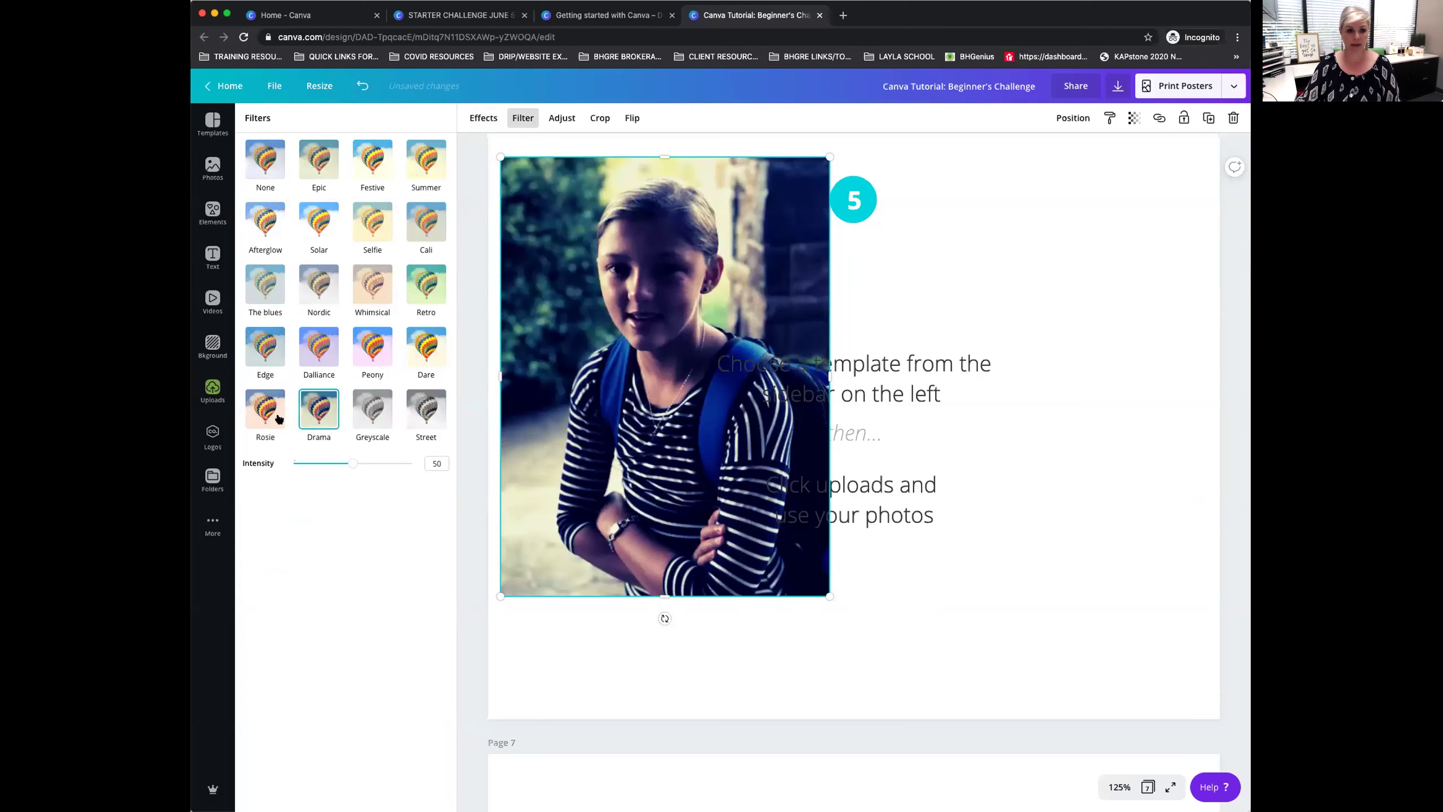
{"action": "left_click", "coordinate": [259, 161]}
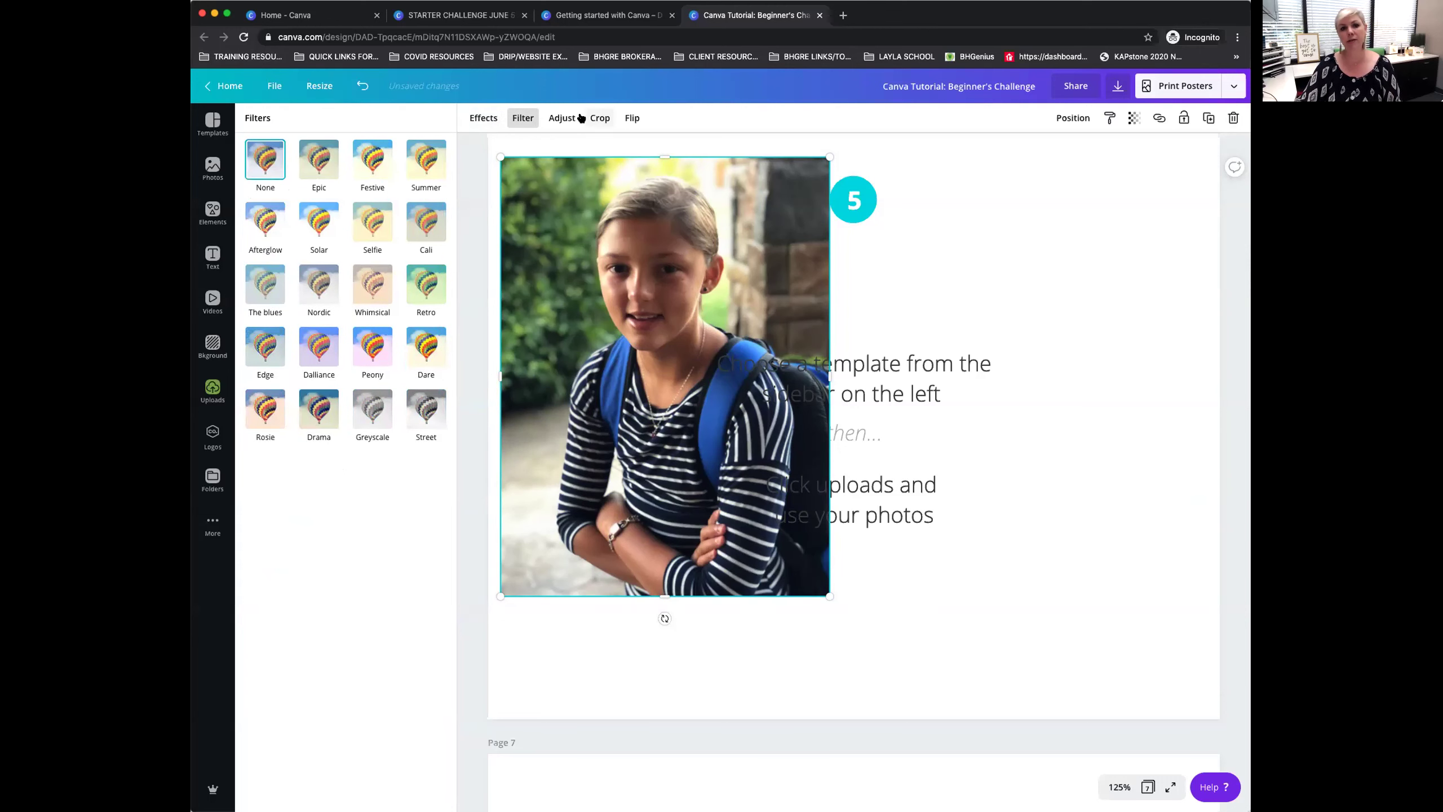
View the photo's adjustment settings, crop it to the head and shoulders, and flip it horizontally.
{"action": "left_click", "coordinate": [557, 119]}
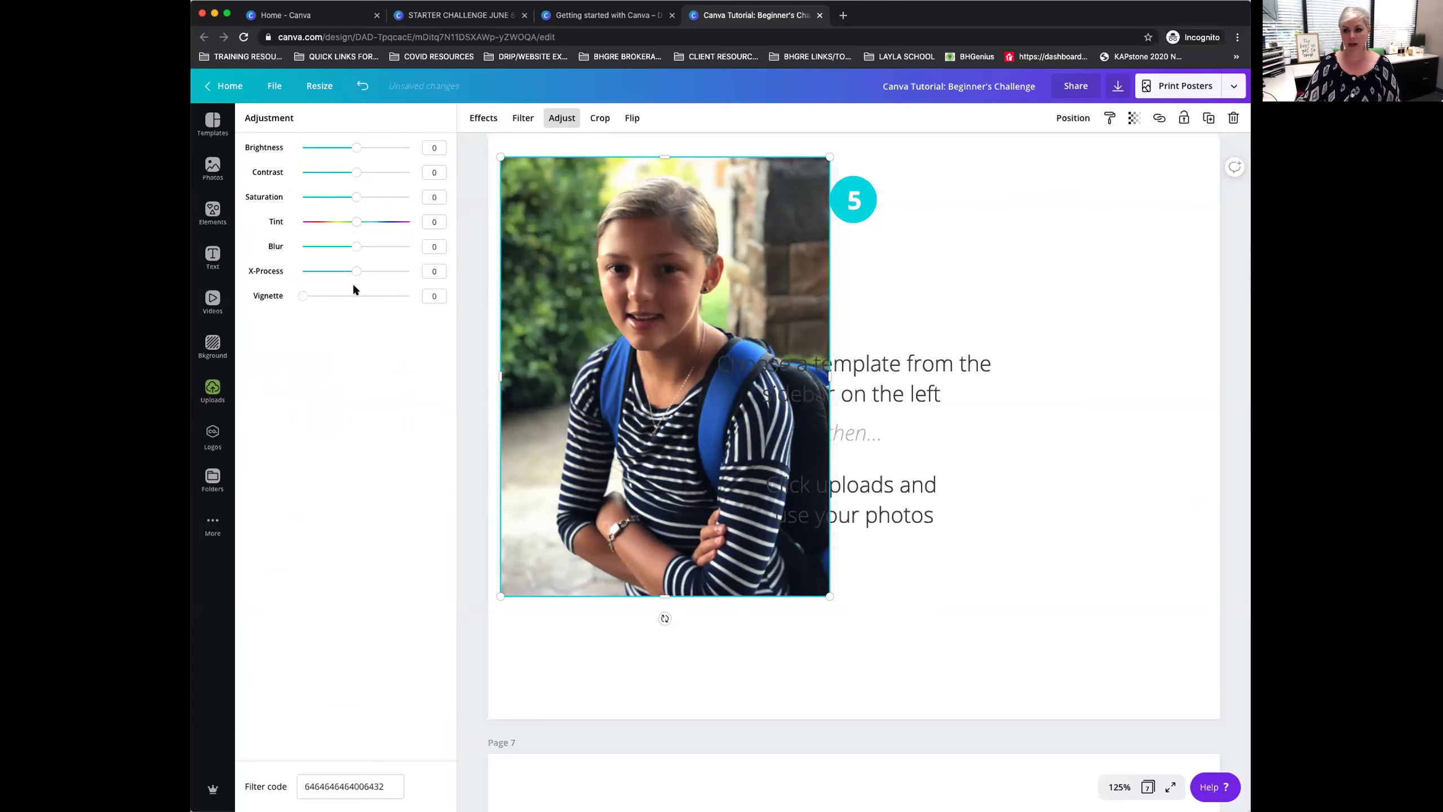
{"action": "left_click", "coordinate": [601, 118]}
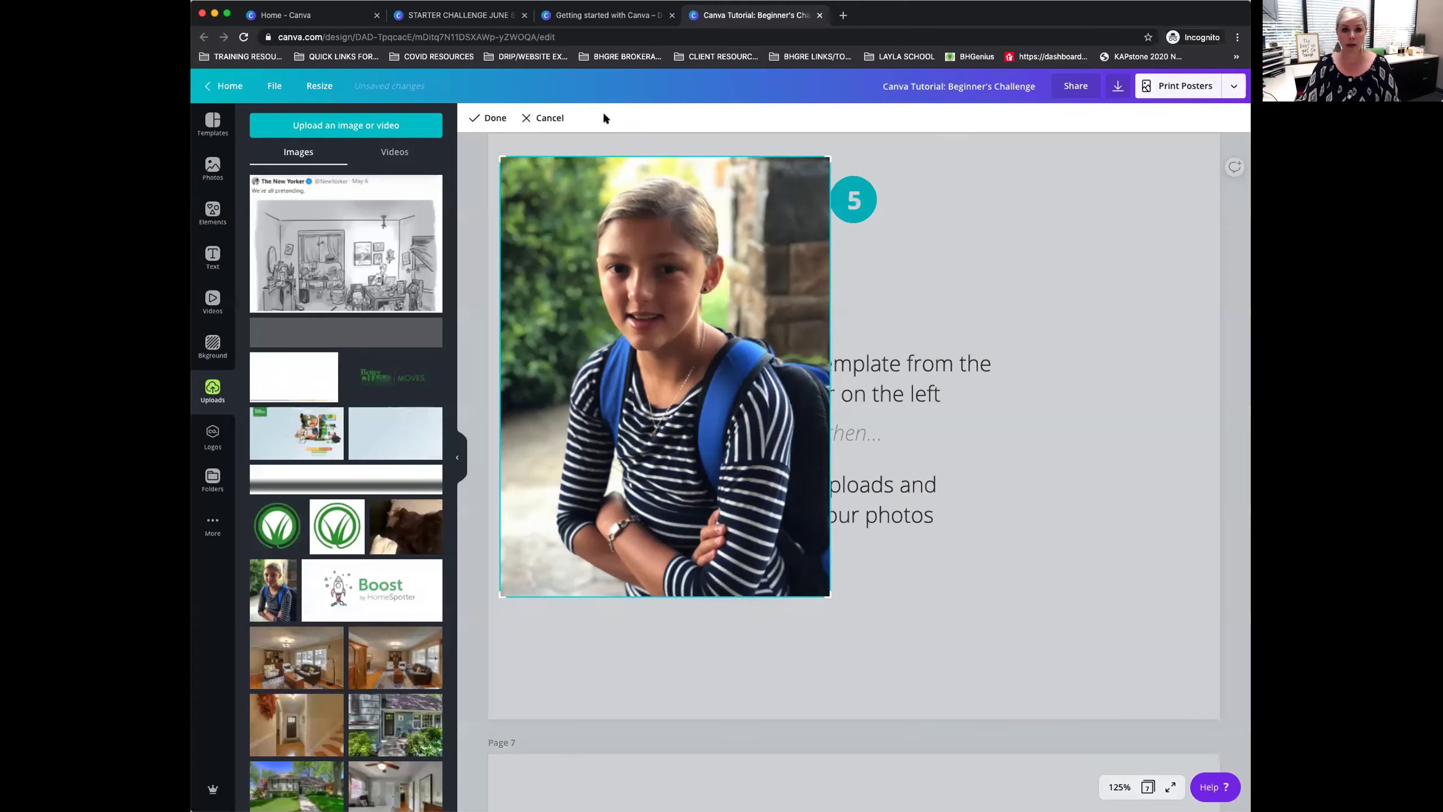
{"action": "left_click_drag", "start_coordinate": [498, 154], "coordinate": [562, 163]}
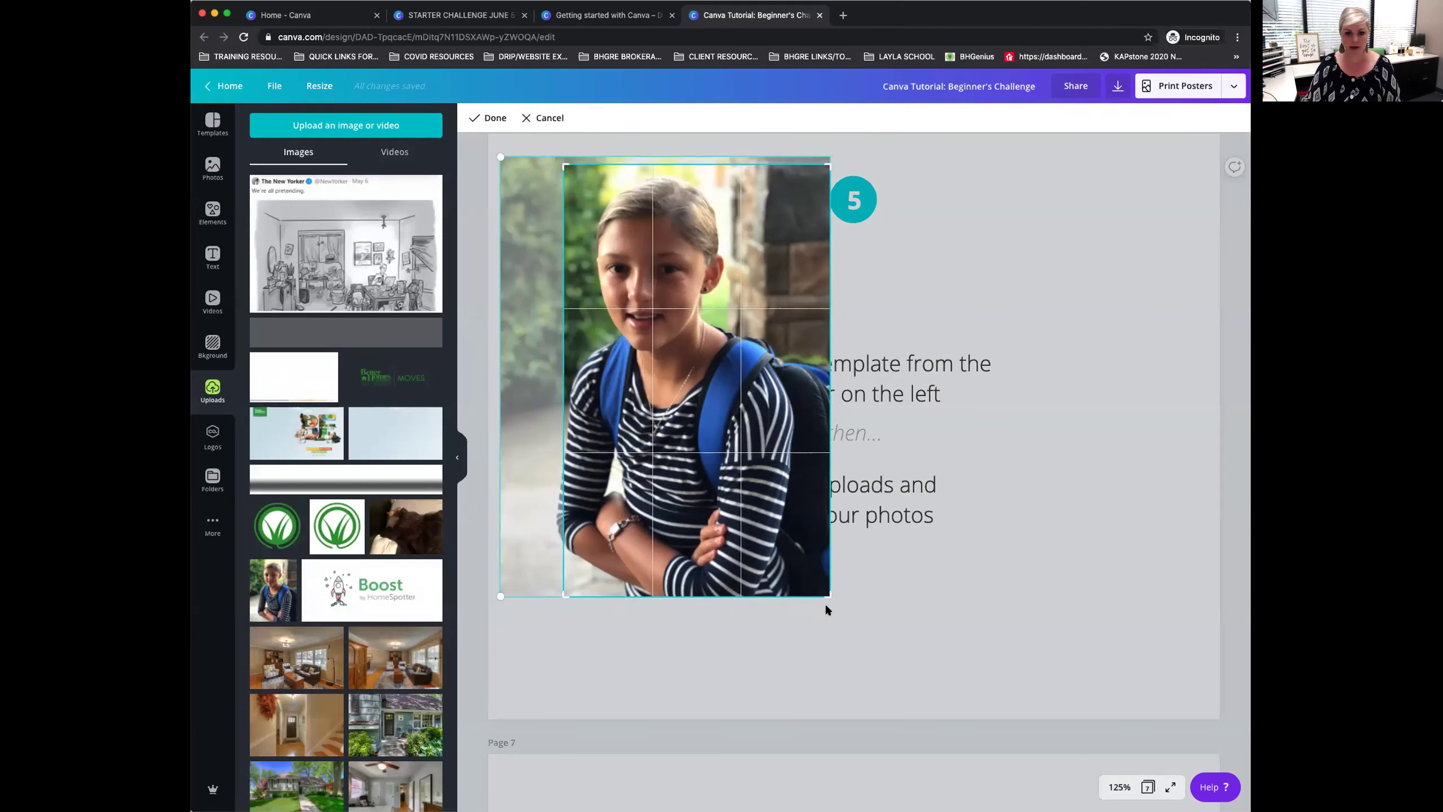
{"action": "left_click_drag", "start_coordinate": [827, 594], "coordinate": [752, 384]}
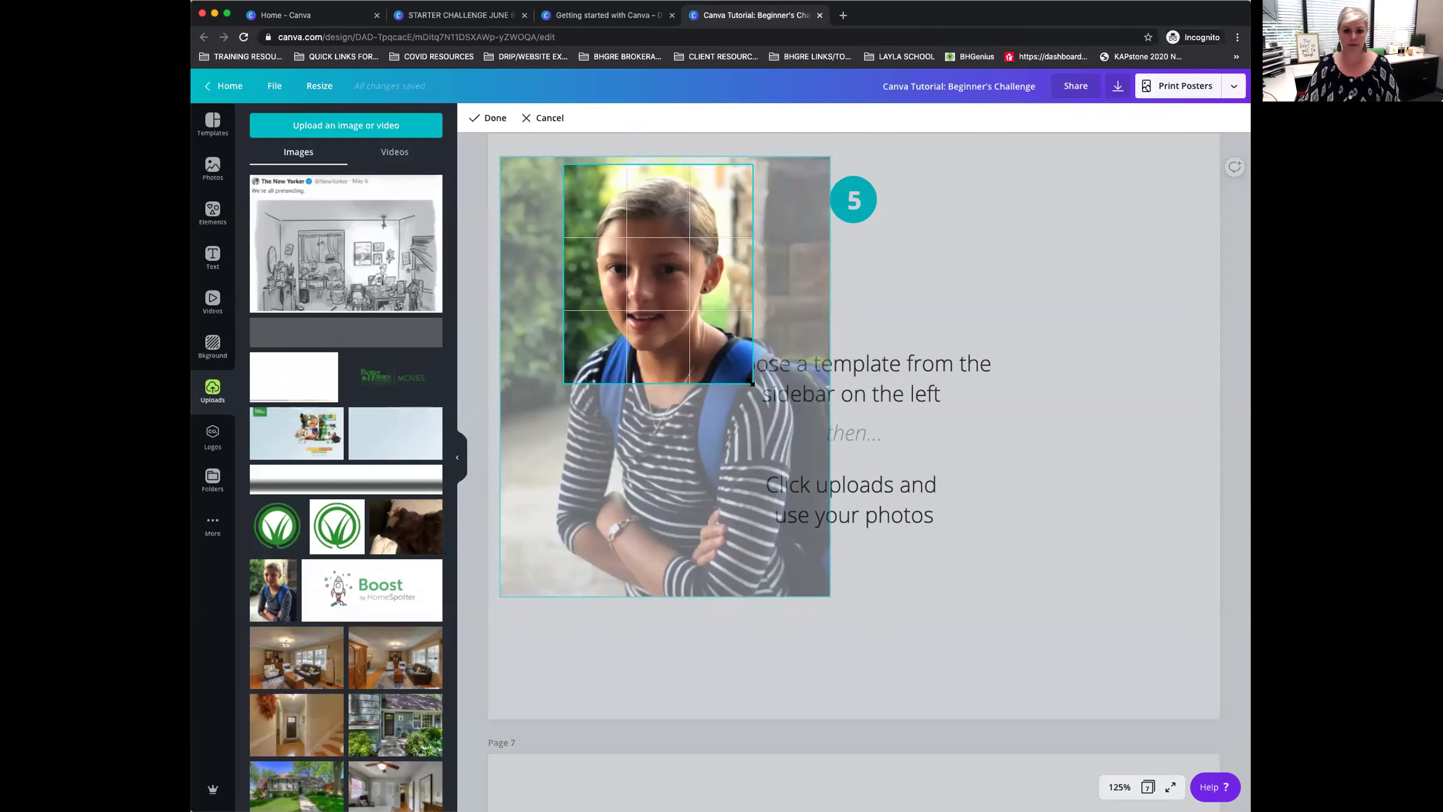
{"action": "left_click", "coordinate": [875, 330]}
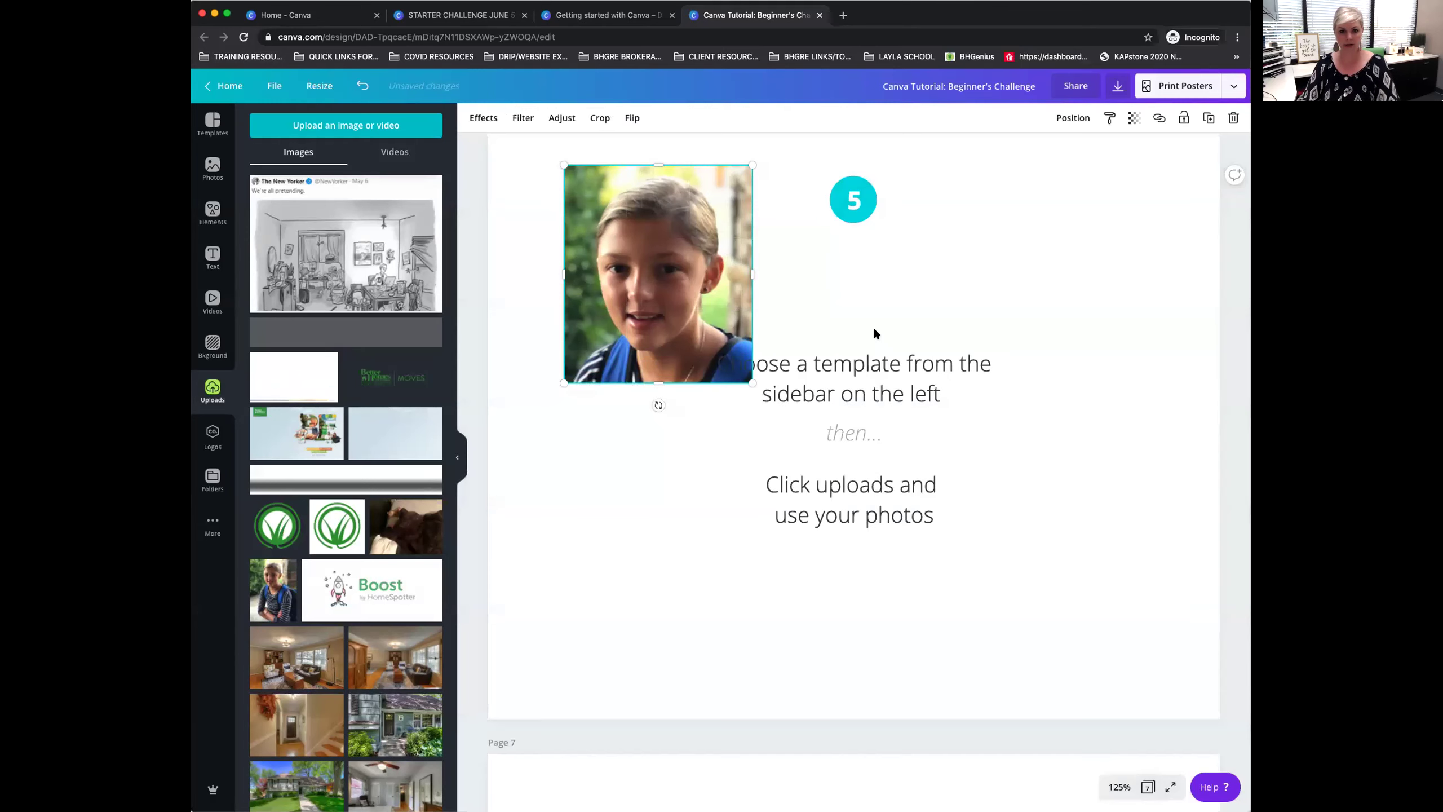
{"action": "left_click", "coordinate": [631, 119]}
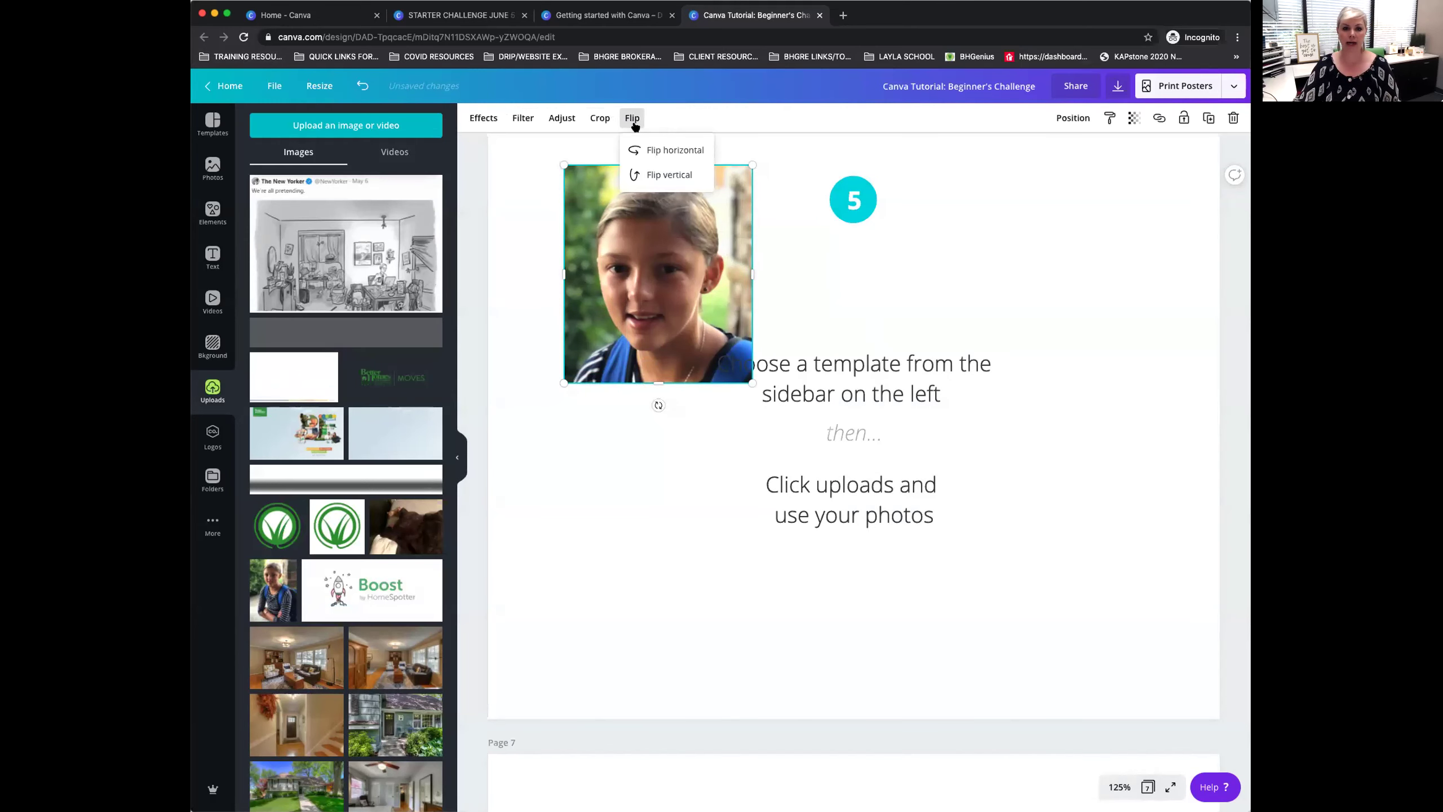
{"action": "left_click", "coordinate": [645, 149]}
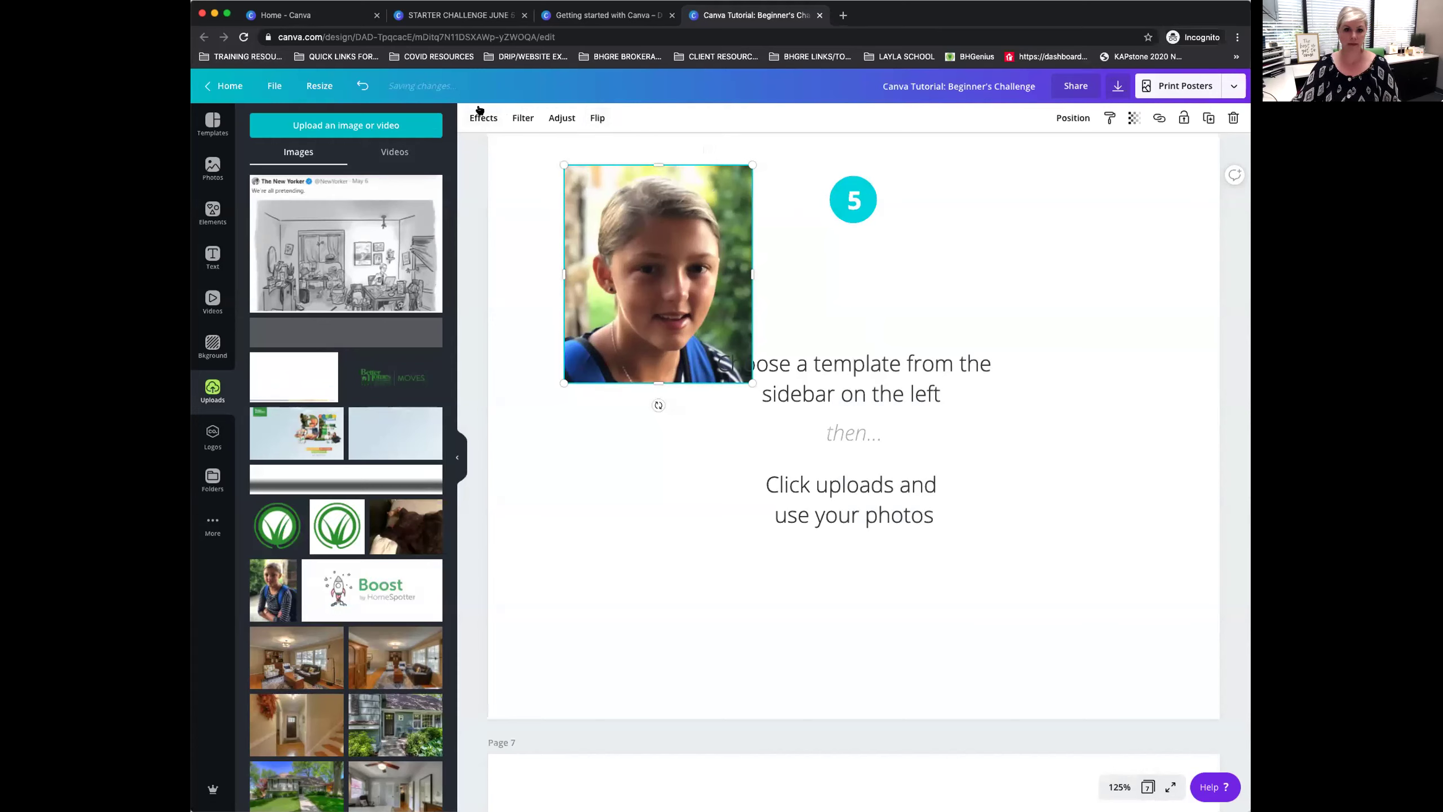
Recolor the circle behind the number 5 with the first green brand color.
{"action": "left_click", "coordinate": [902, 242]}
{"action": "left_click", "coordinate": [871, 204]}
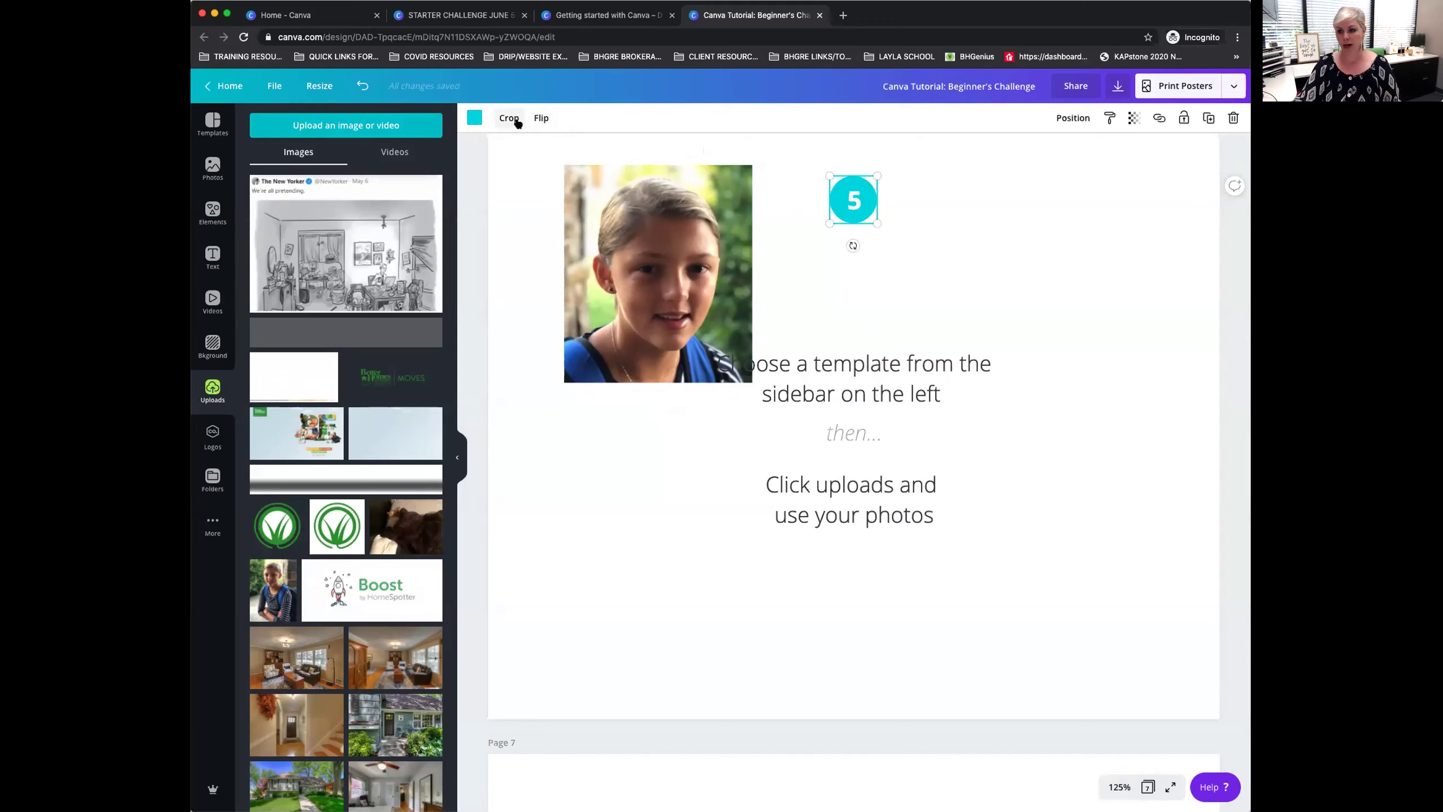
{"action": "left_click", "coordinate": [474, 119]}
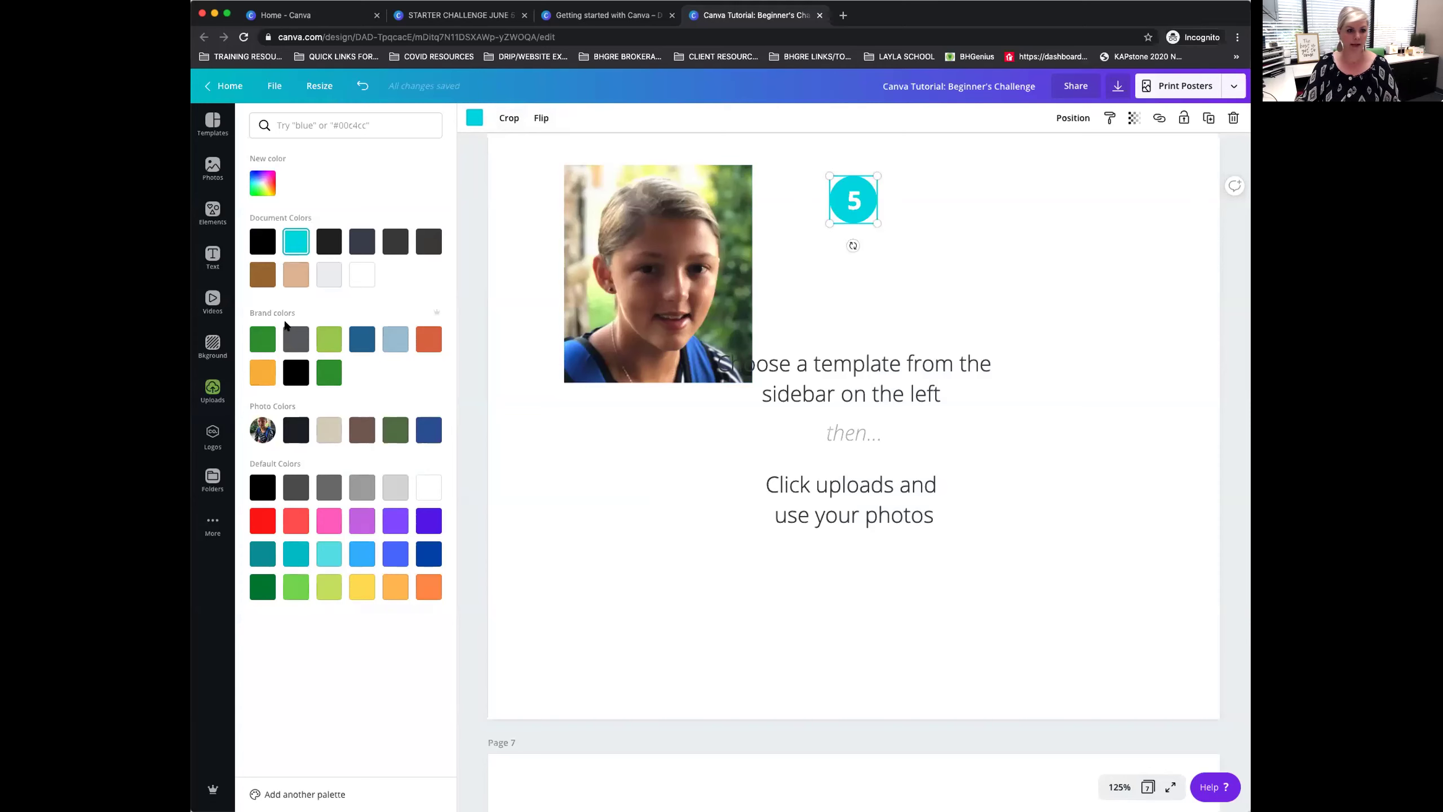
{"action": "left_click", "coordinate": [264, 340]}
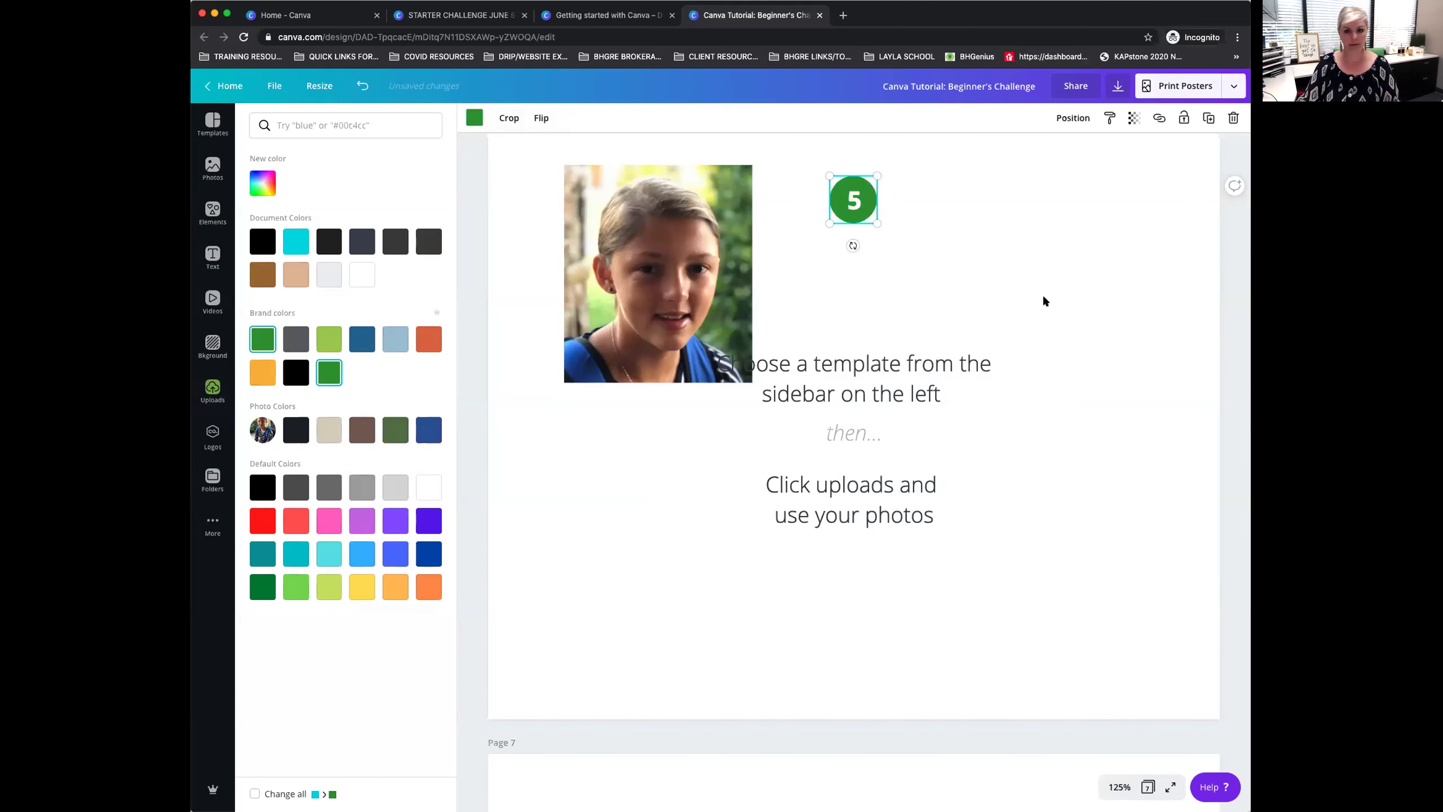
{"action": "key", "text": "Escape"}
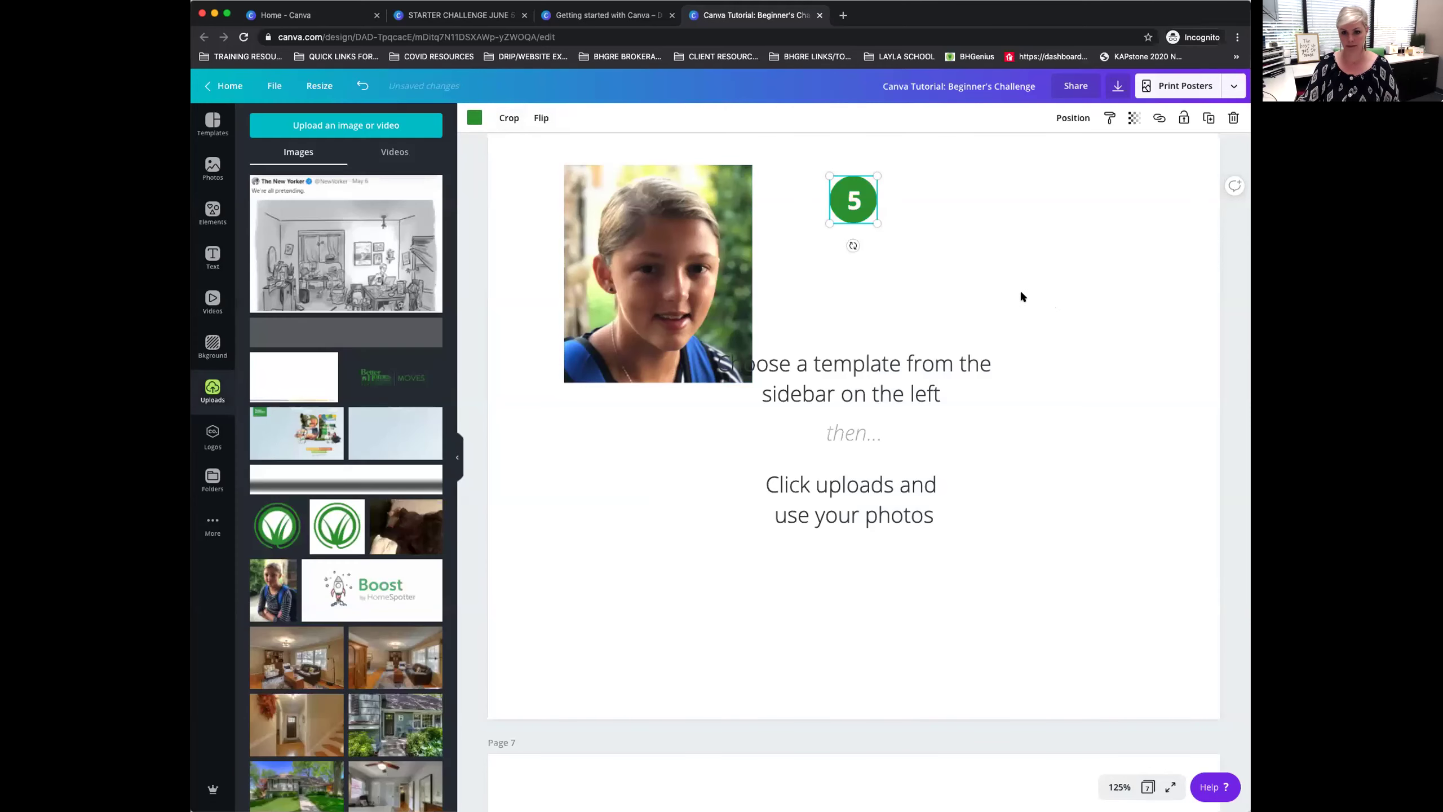
{"action": "left_click", "coordinate": [474, 118]}
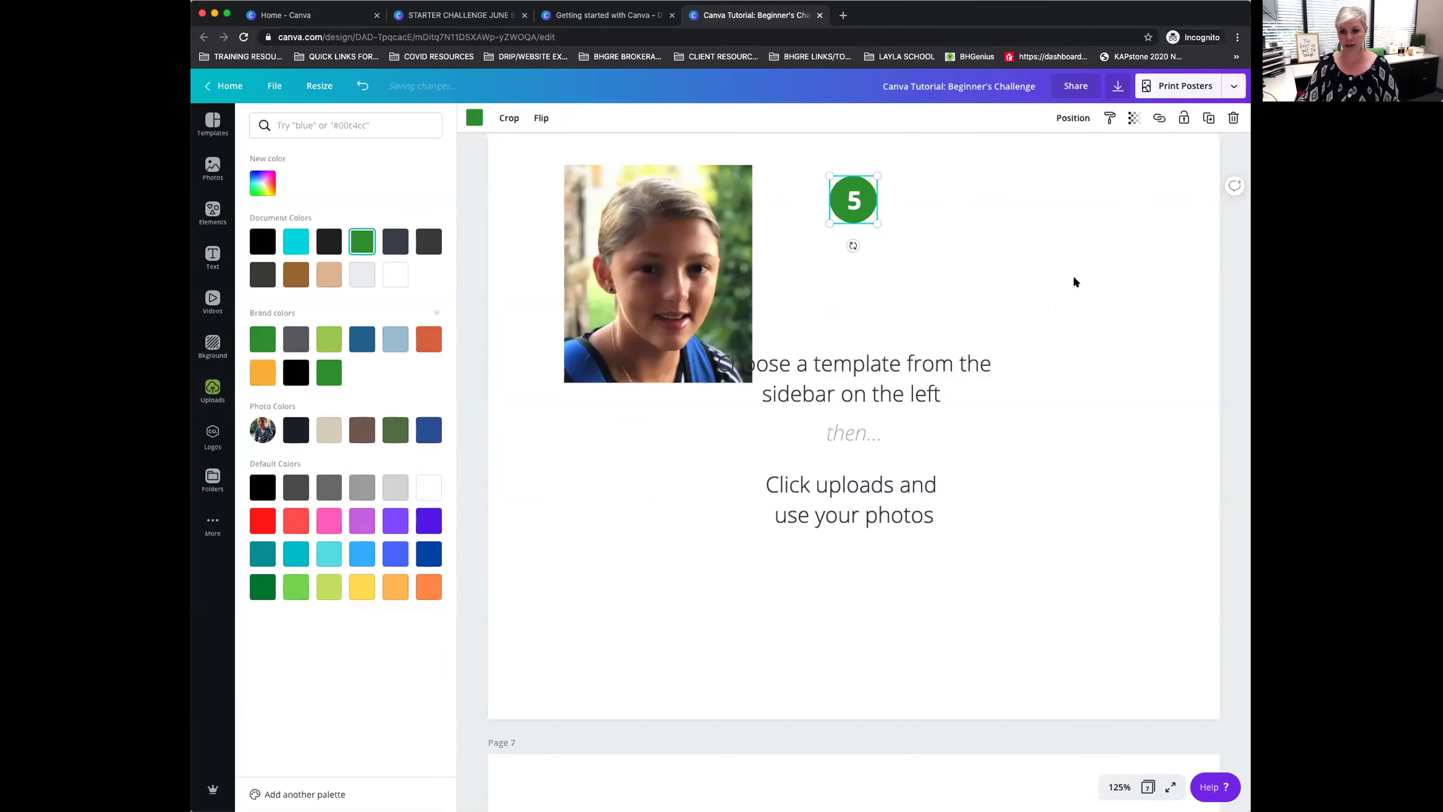
{"action": "key", "text": "Escape"}
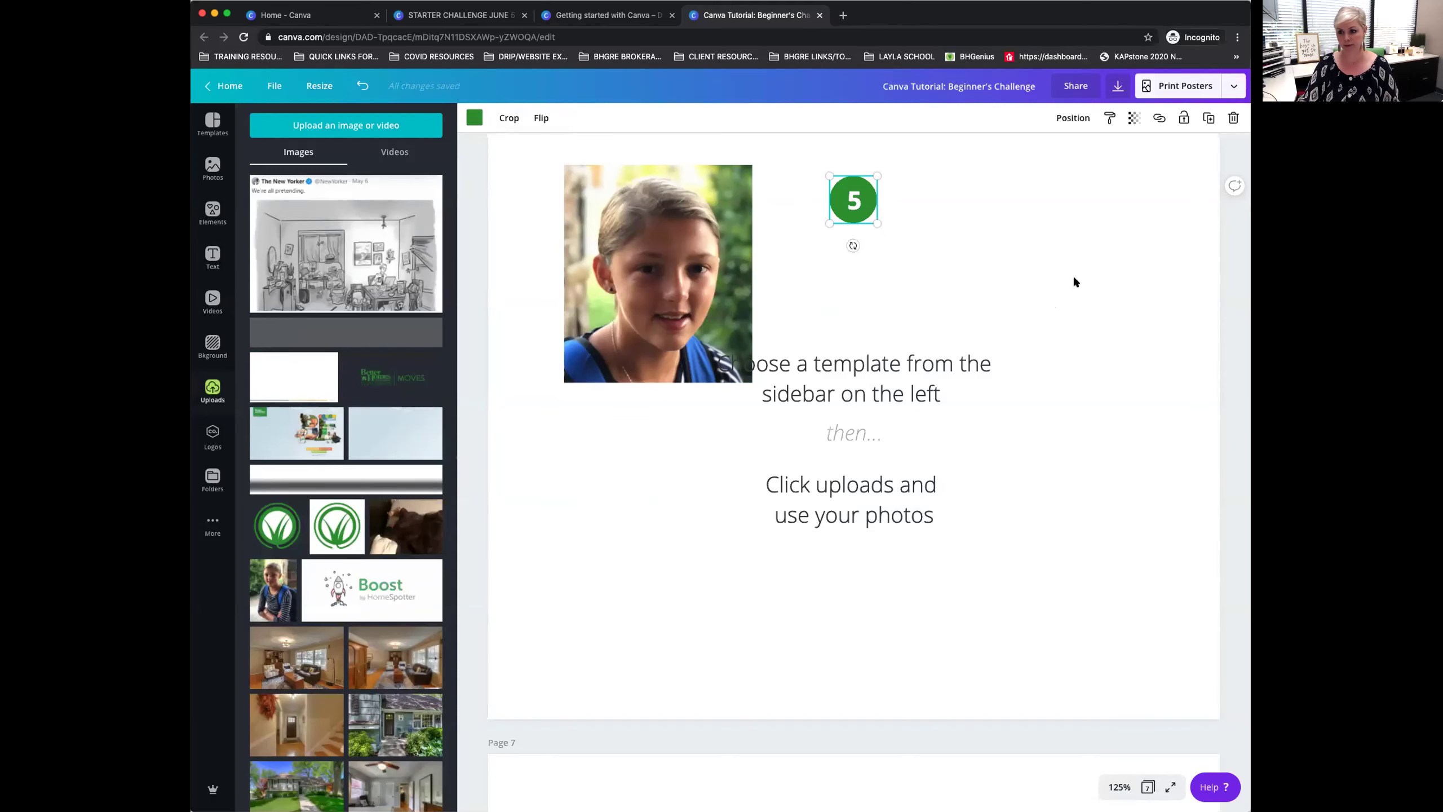
{"action": "left_click", "coordinate": [1125, 213]}
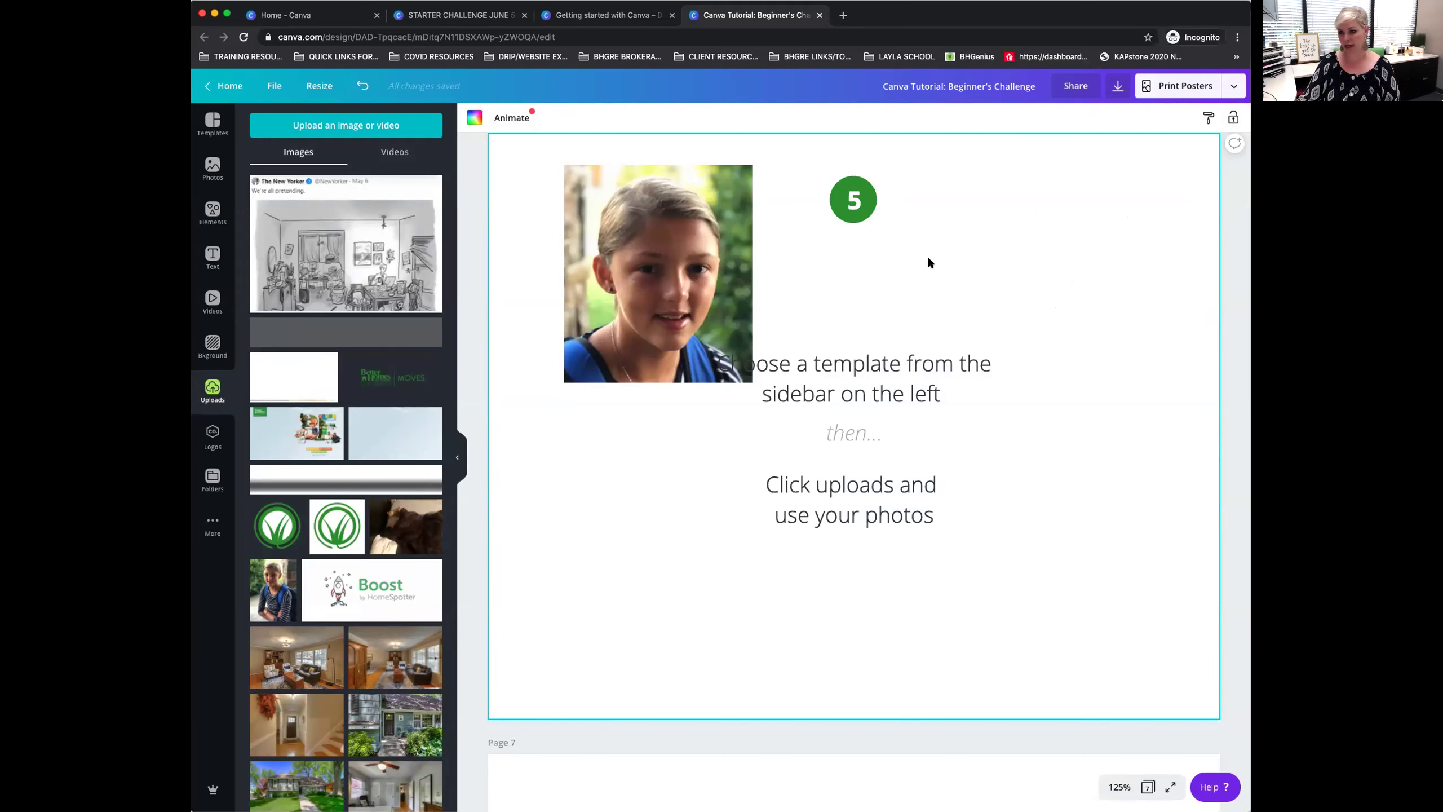
Compare the editing options for the text block, the number 5 circle and the photo, and delete the photo from the page.
{"action": "left_click", "coordinate": [905, 373]}
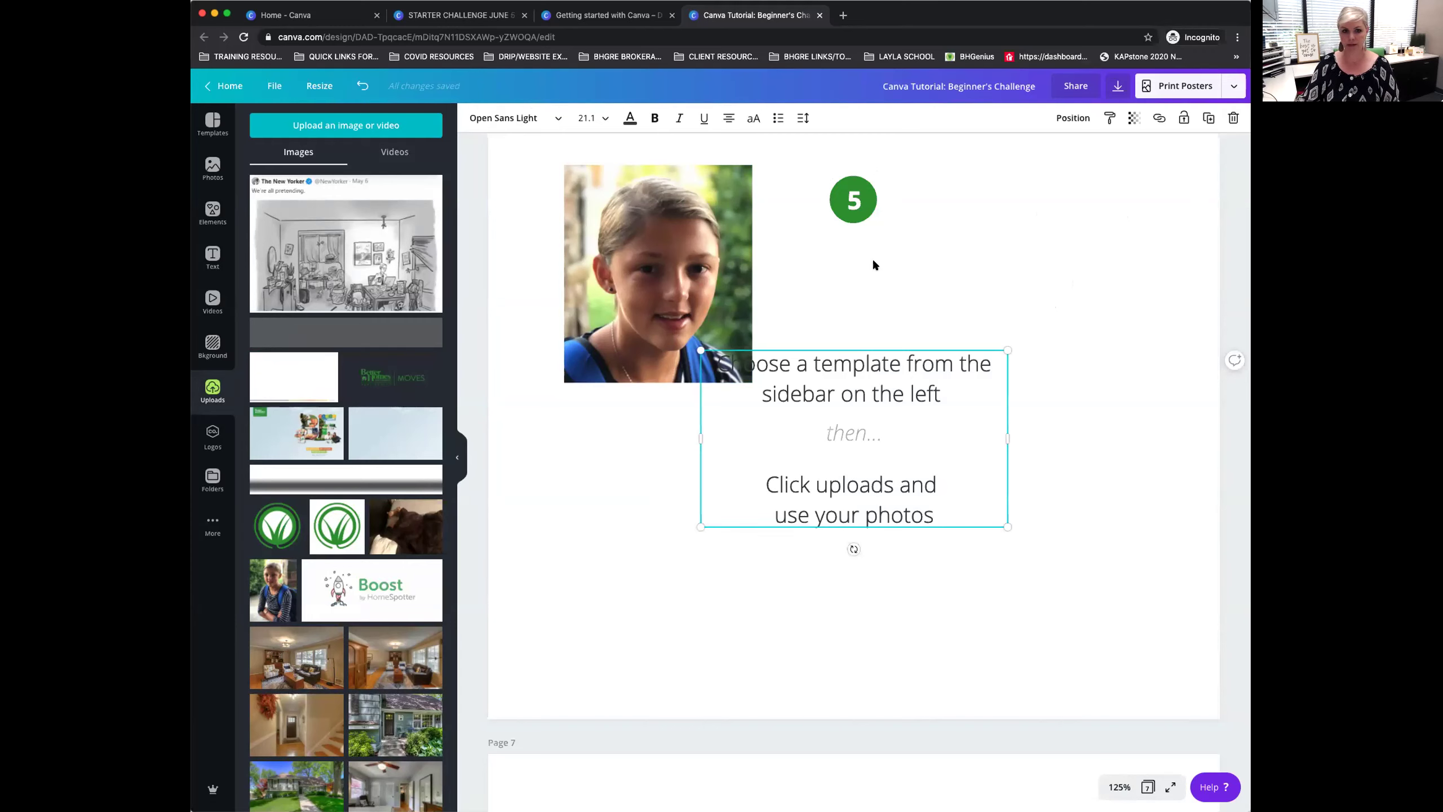
{"action": "left_click", "coordinate": [852, 184]}
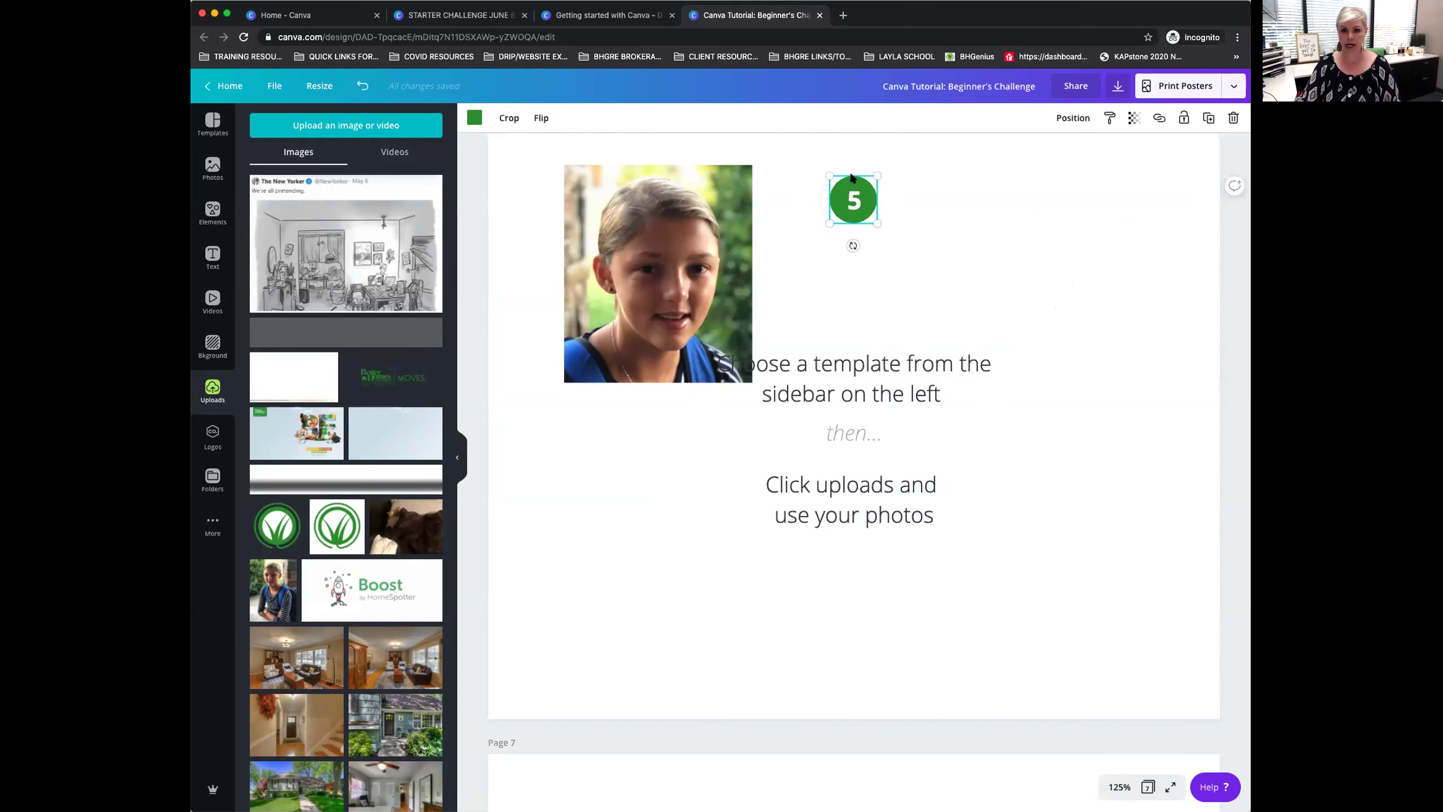
{"action": "left_click", "coordinate": [629, 214]}
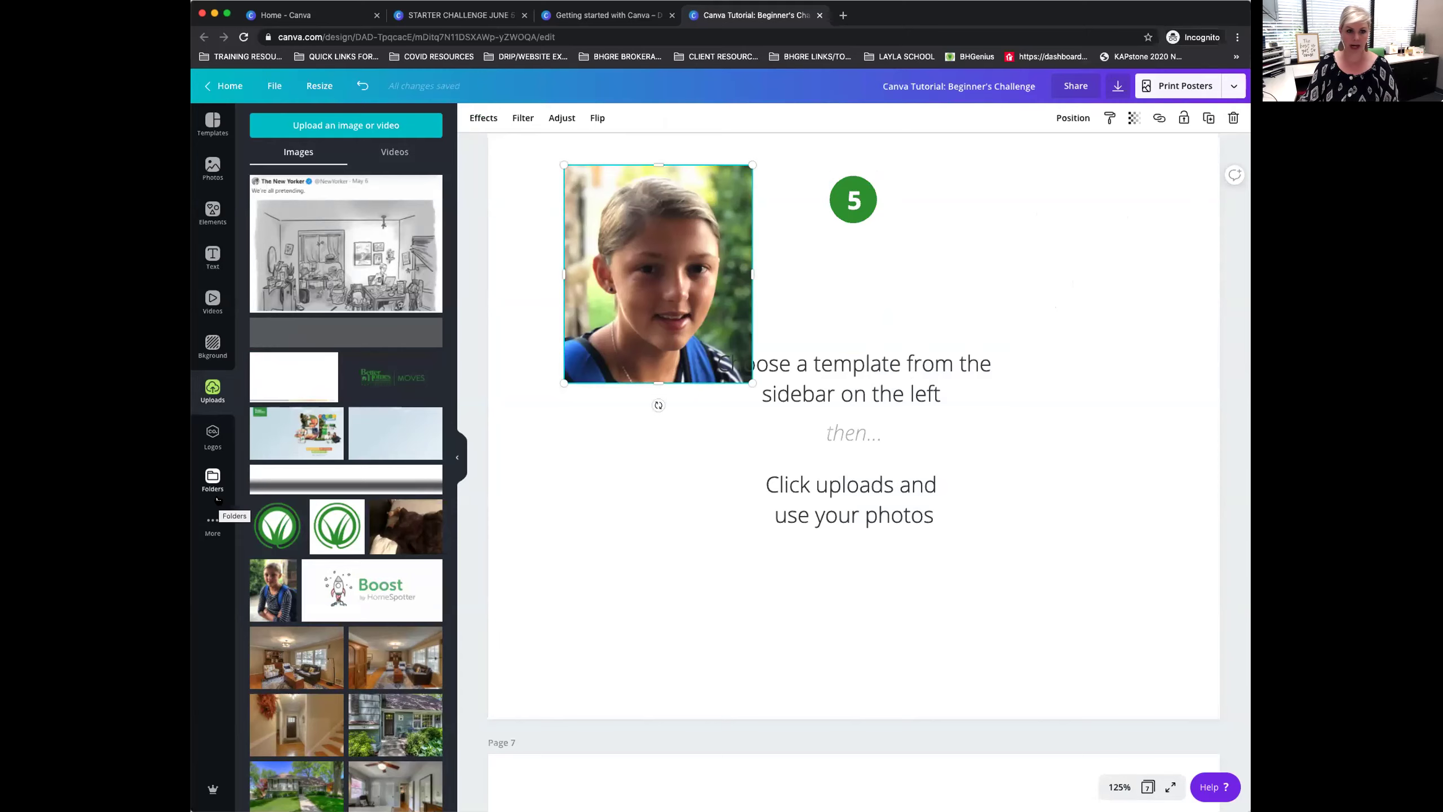
{"action": "left_click", "coordinate": [457, 457]}
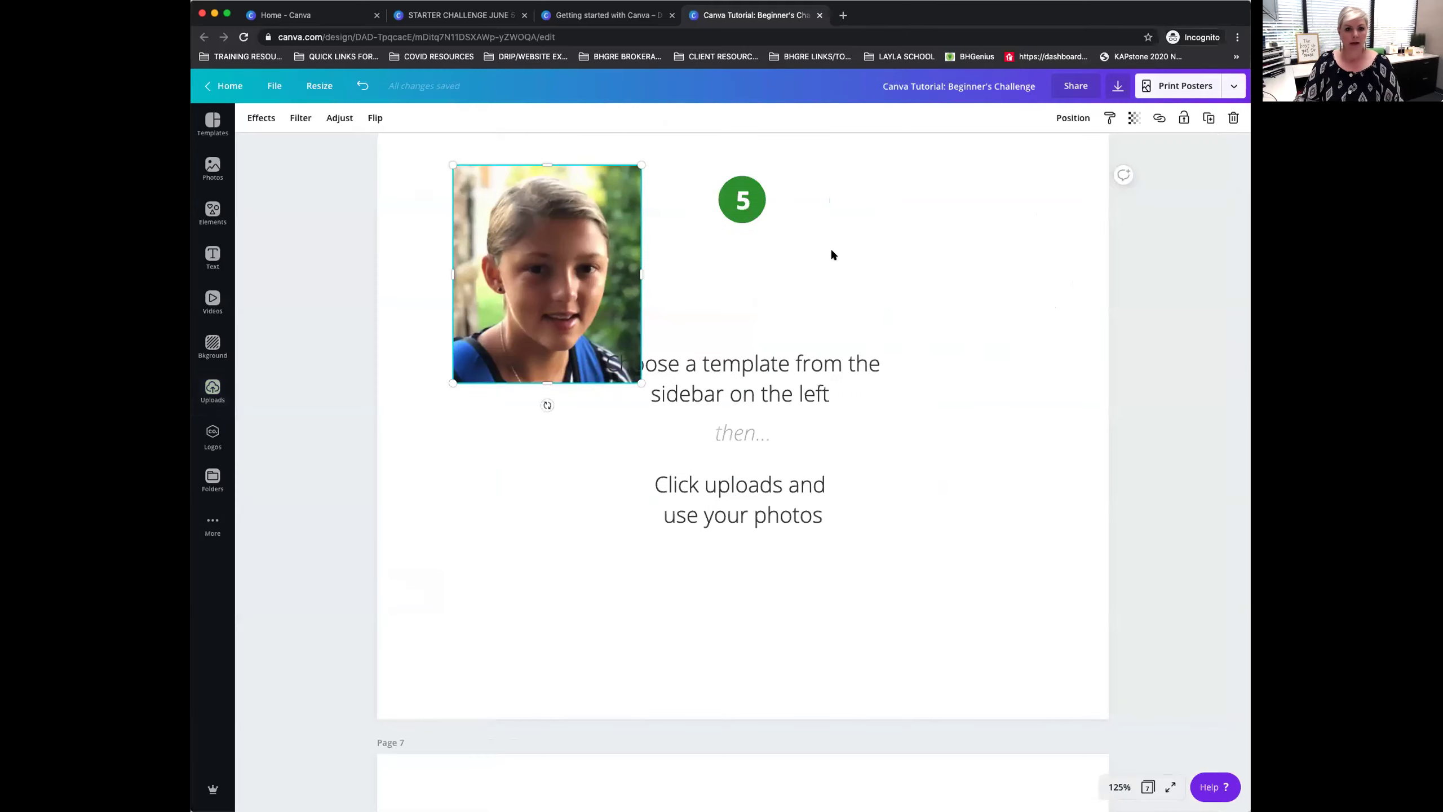
{"action": "key", "text": "Delete"}
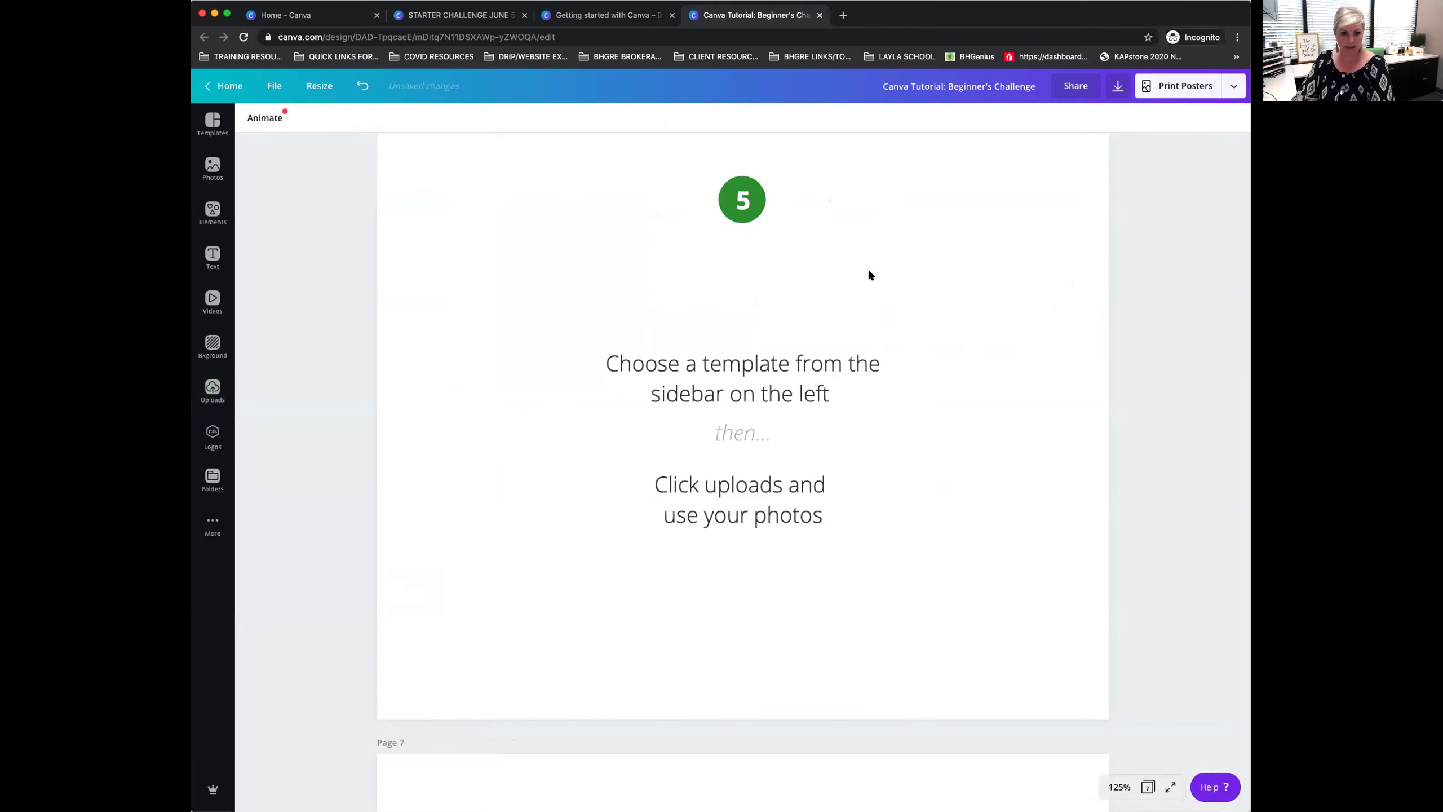
Look back at the STARTER CHALLENGE JUNE 5TH design and the Getting started with Canva page's learning categories.
{"action": "left_click", "coordinate": [491, 16]}
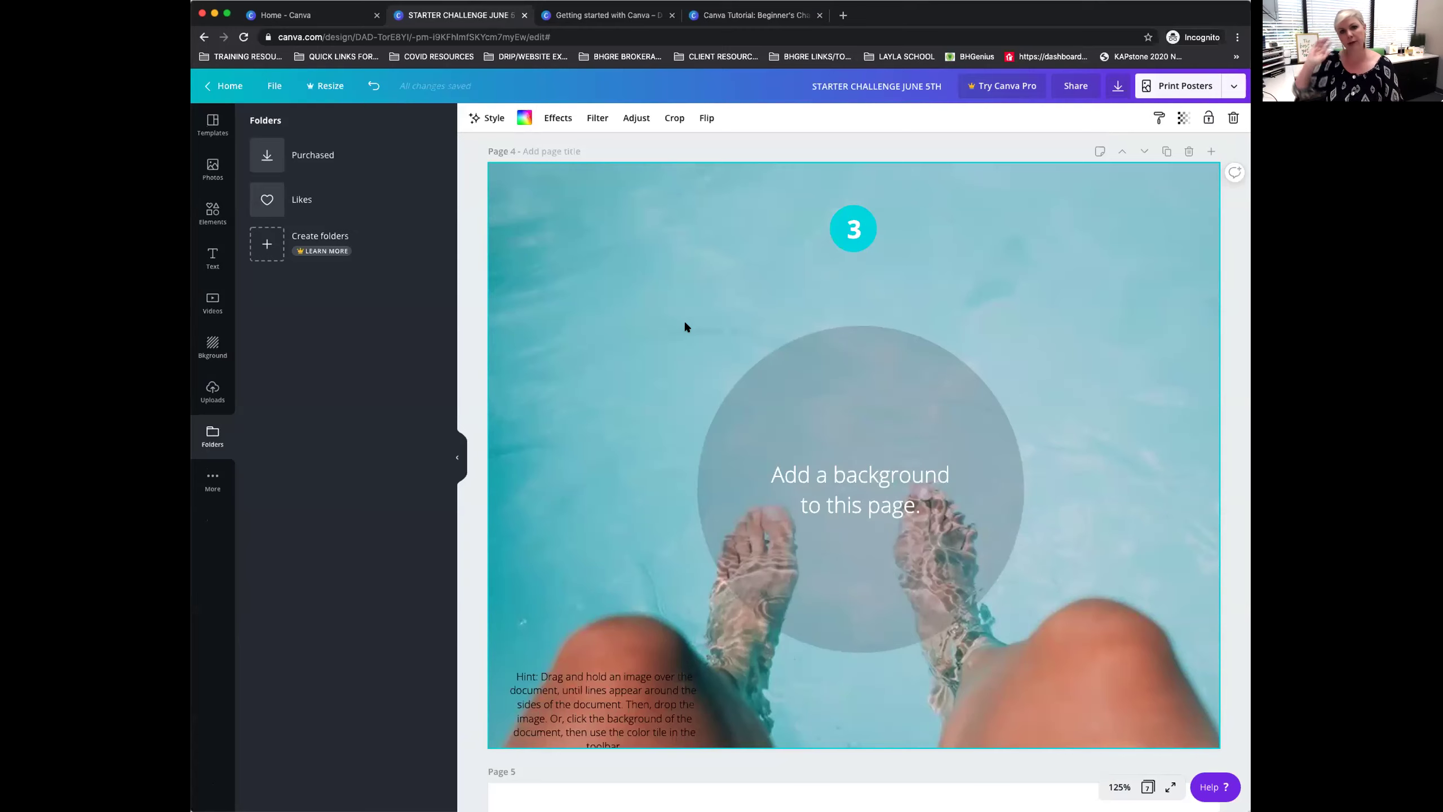
{"action": "left_click", "coordinate": [619, 20]}
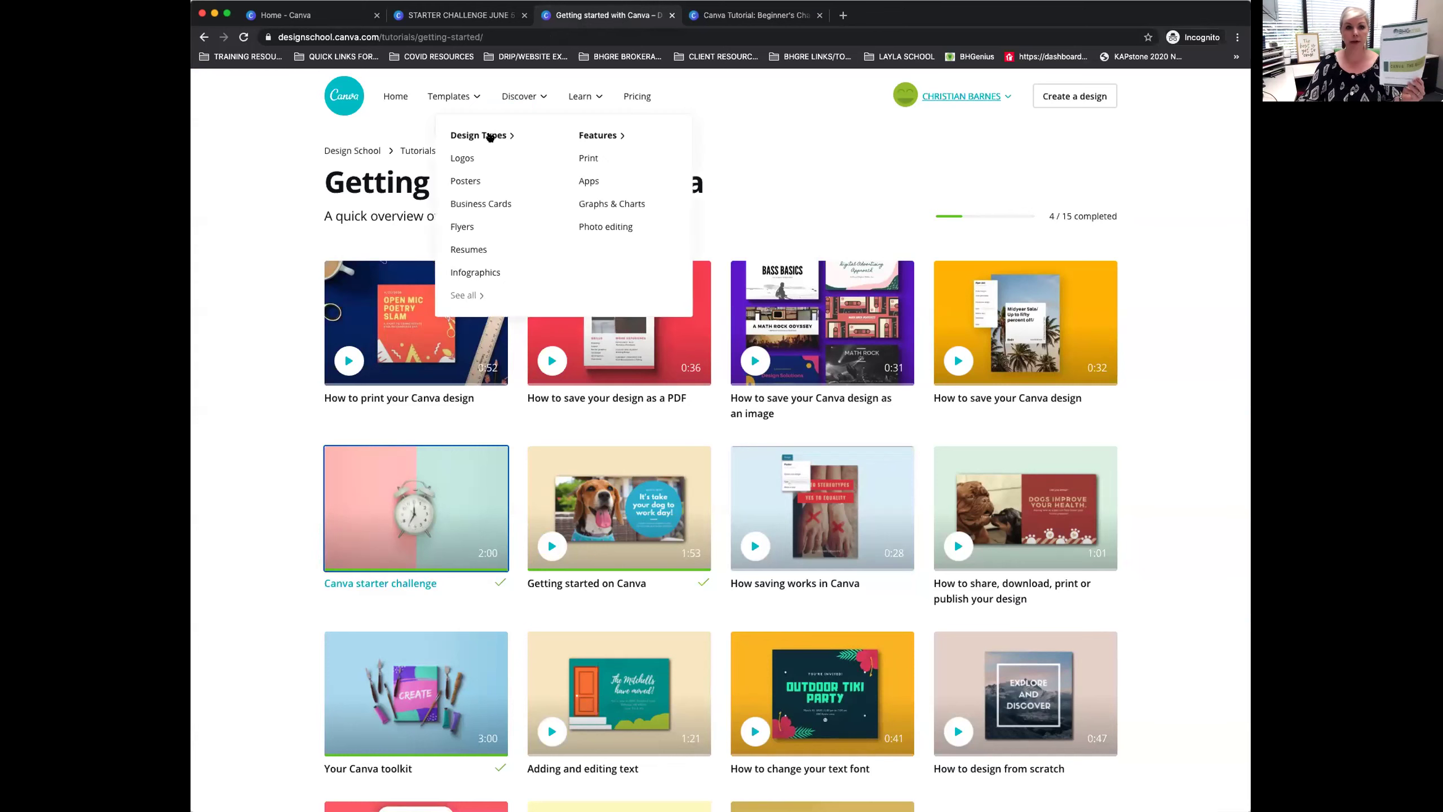
{"action": "mouse_move", "coordinate": [587, 97]}
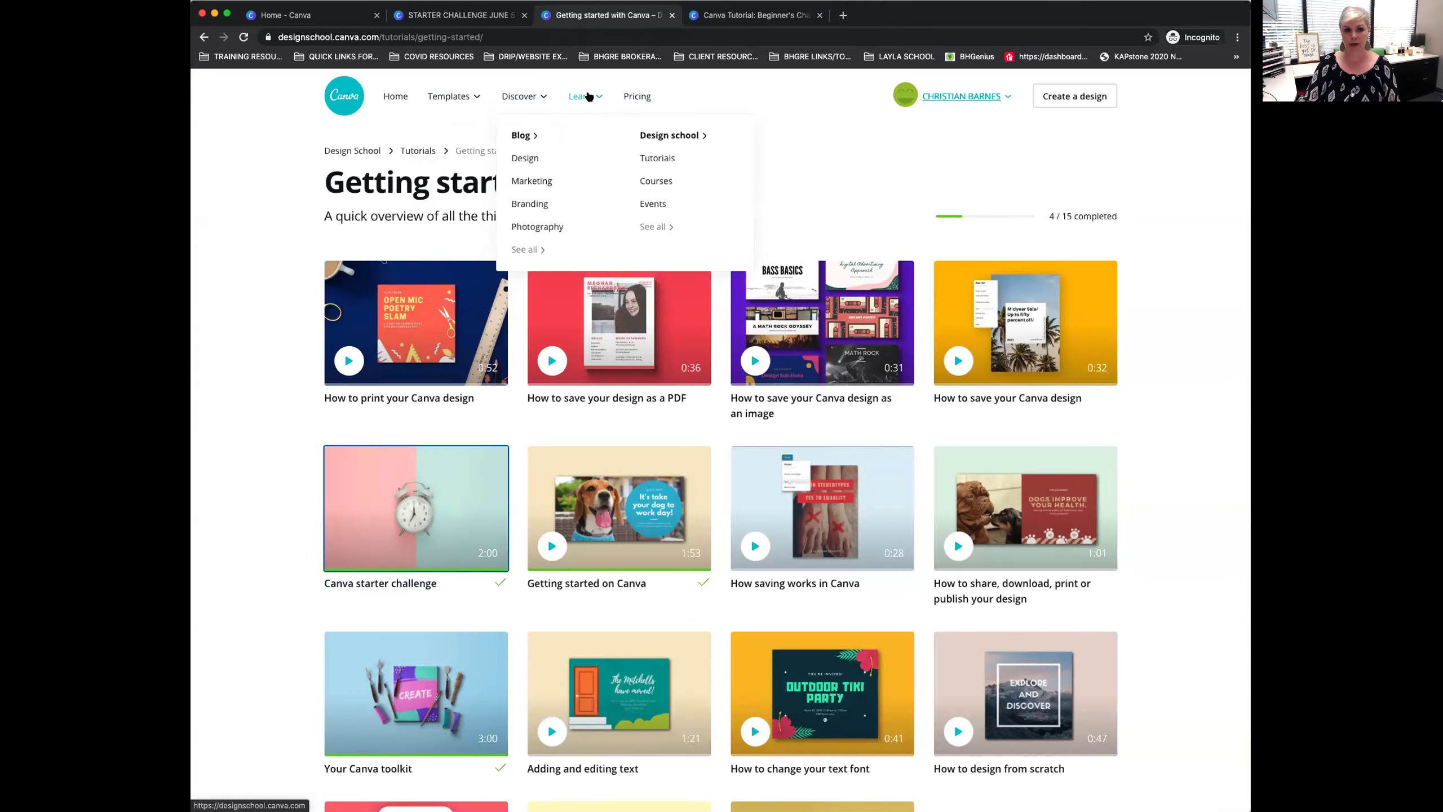
Go from the Canva home page to Design School, browse its tutorial collections, and open Getting started with Canva.
{"action": "left_click", "coordinate": [273, 15]}
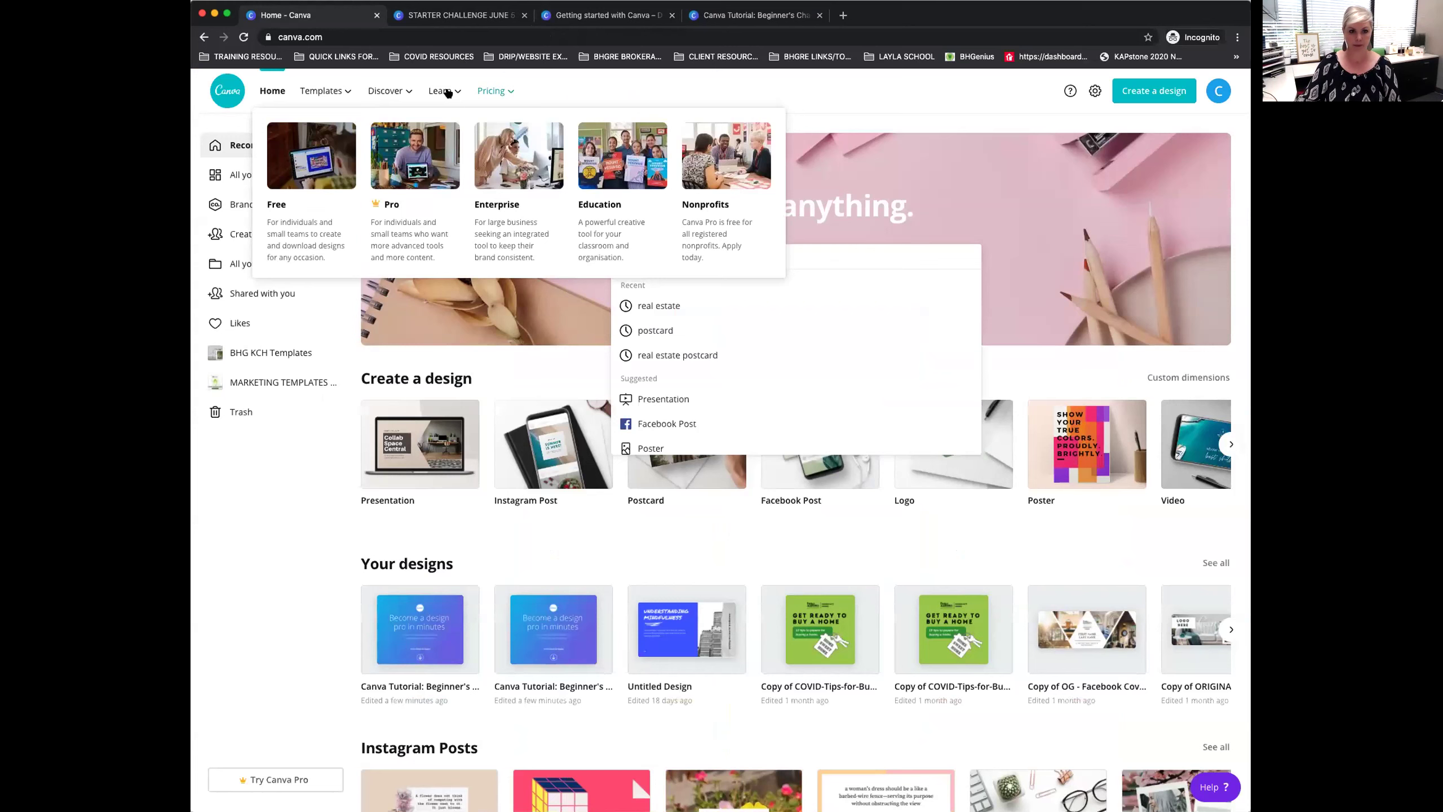
{"action": "mouse_move", "coordinate": [390, 94]}
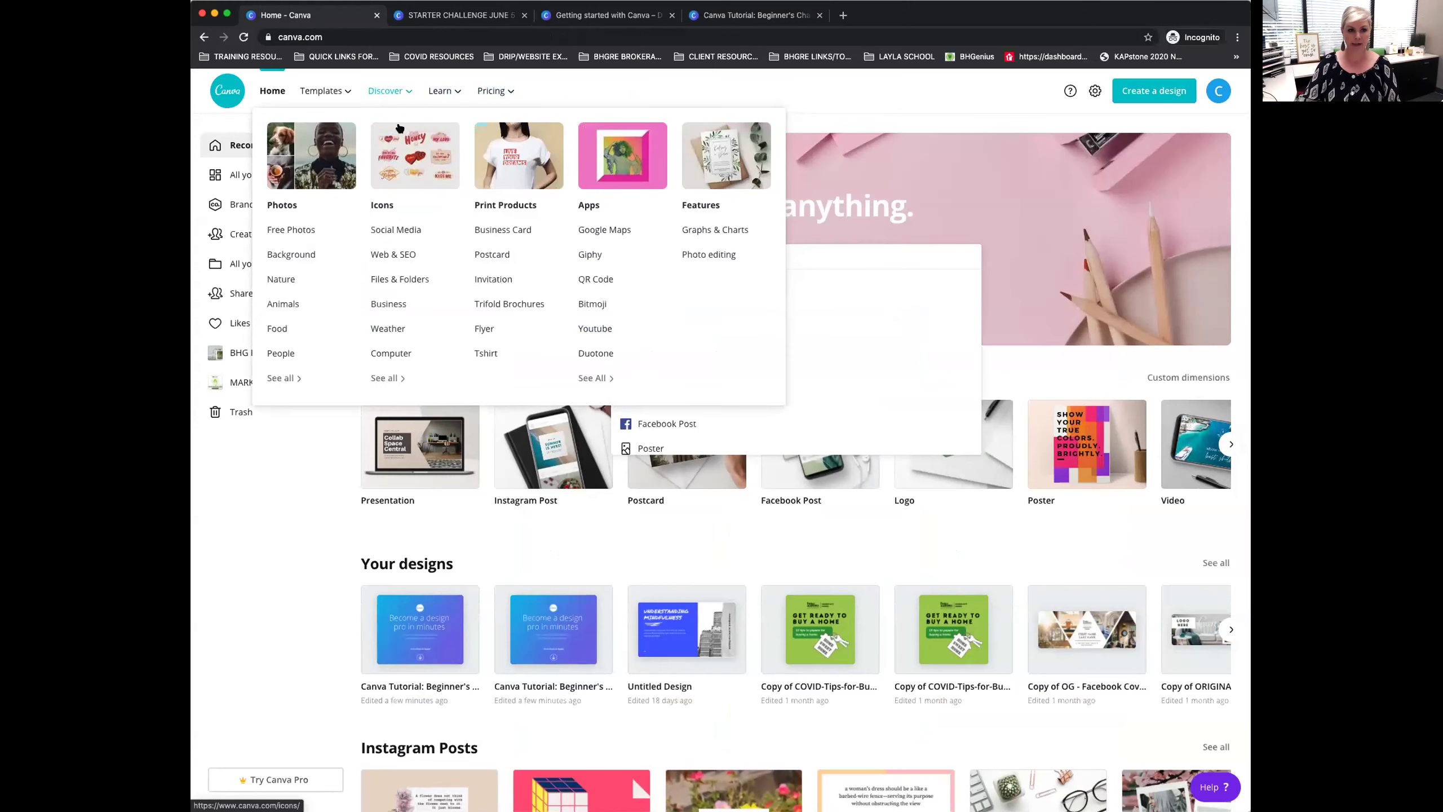
{"action": "mouse_move", "coordinate": [444, 92]}
{"action": "left_click", "coordinate": [813, 133]}
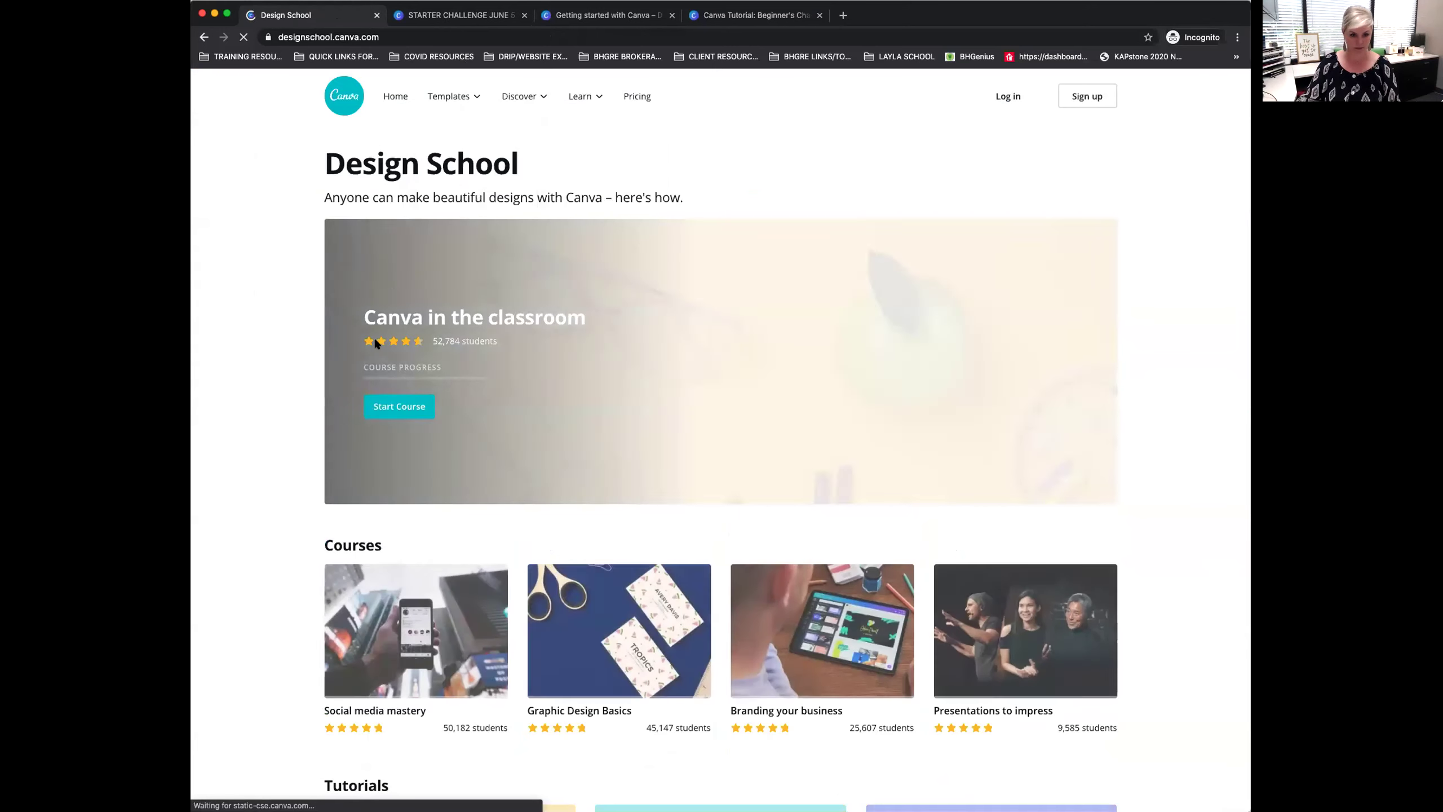
{"action": "scroll", "coordinate": [310, 424], "scroll_direction": "down", "scroll_amount": 12}
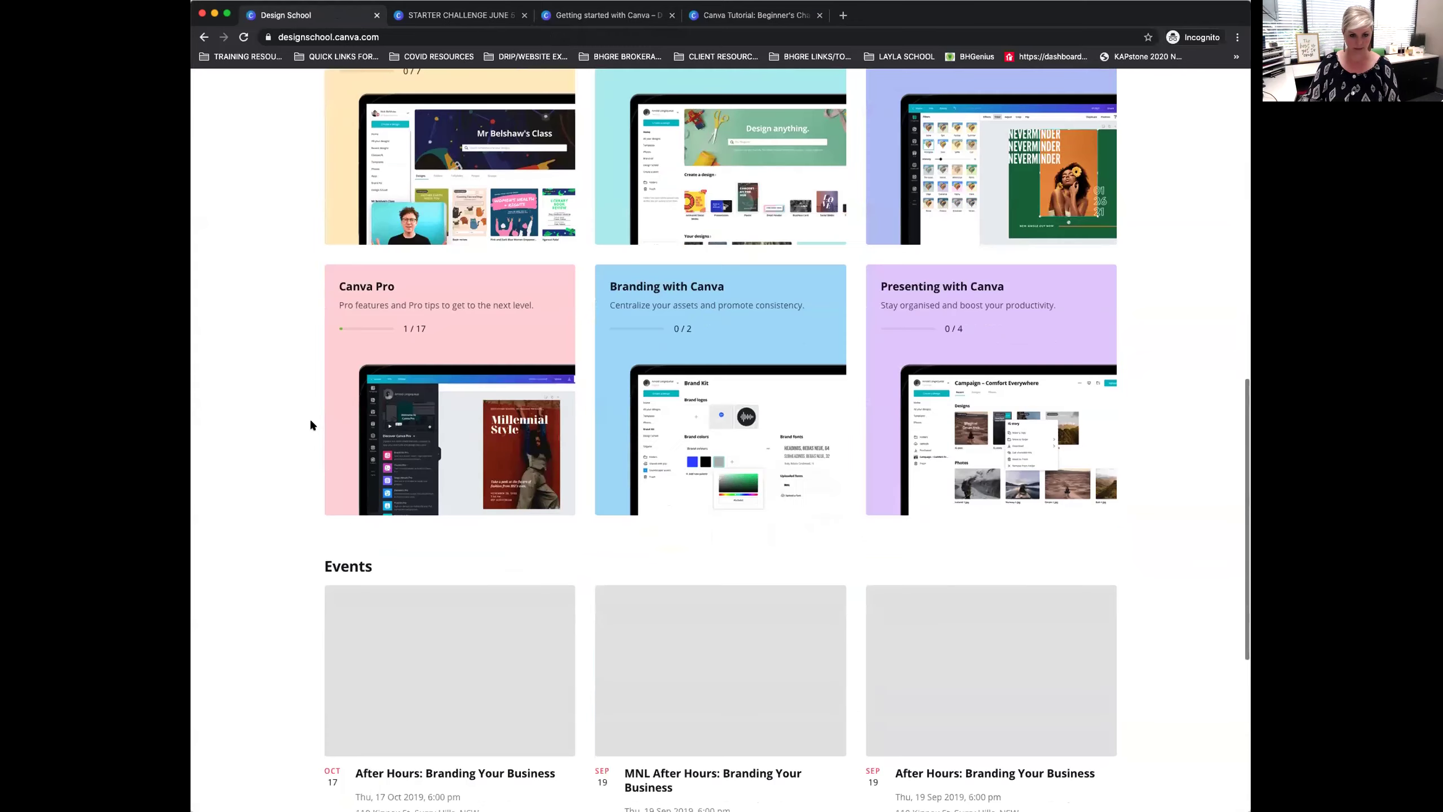
{"action": "scroll", "coordinate": [310, 424], "scroll_direction": "down", "scroll_amount": 2}
{"action": "scroll", "coordinate": [310, 424], "scroll_direction": "up", "scroll_amount": 5}
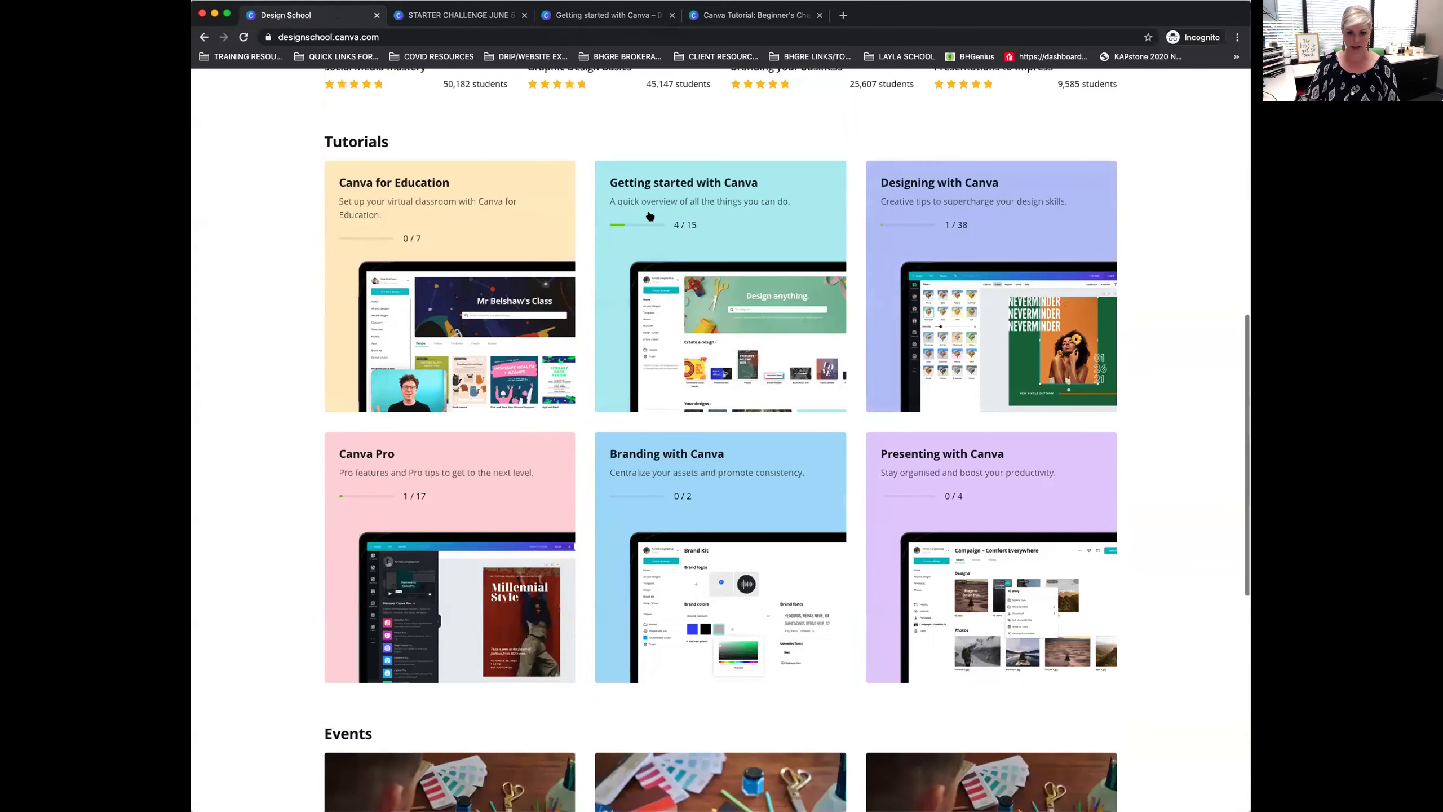
{"action": "left_click", "coordinate": [716, 188]}
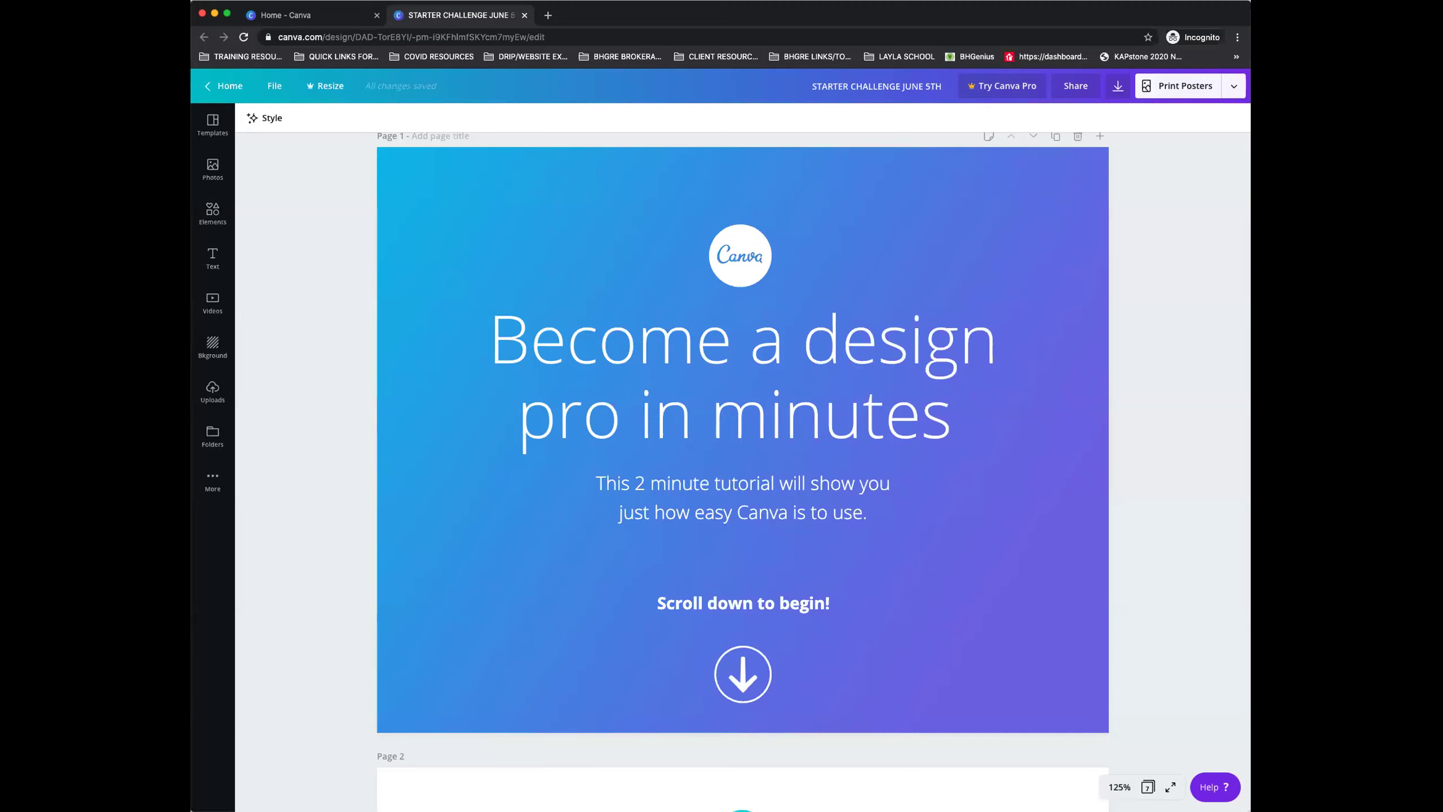
Review the STARTER CHALLENGE JUNE 5TH pages and delete page 7, which reads "Tutorial complete!".
{"action": "scroll", "coordinate": [1172, 496], "scroll_direction": "up", "scroll_amount": 1}
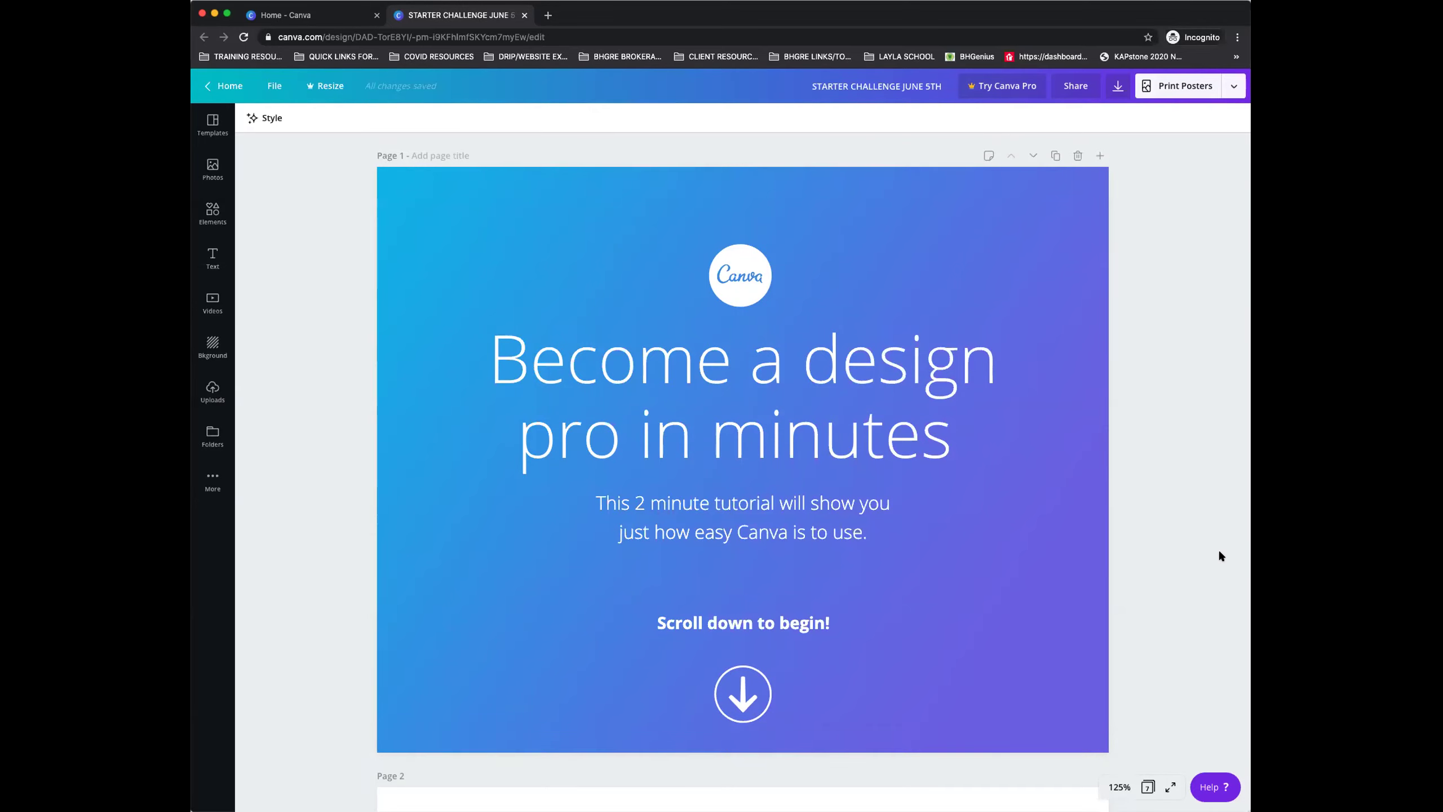
{"action": "scroll", "coordinate": [1155, 443], "scroll_direction": "down", "scroll_amount": 20}
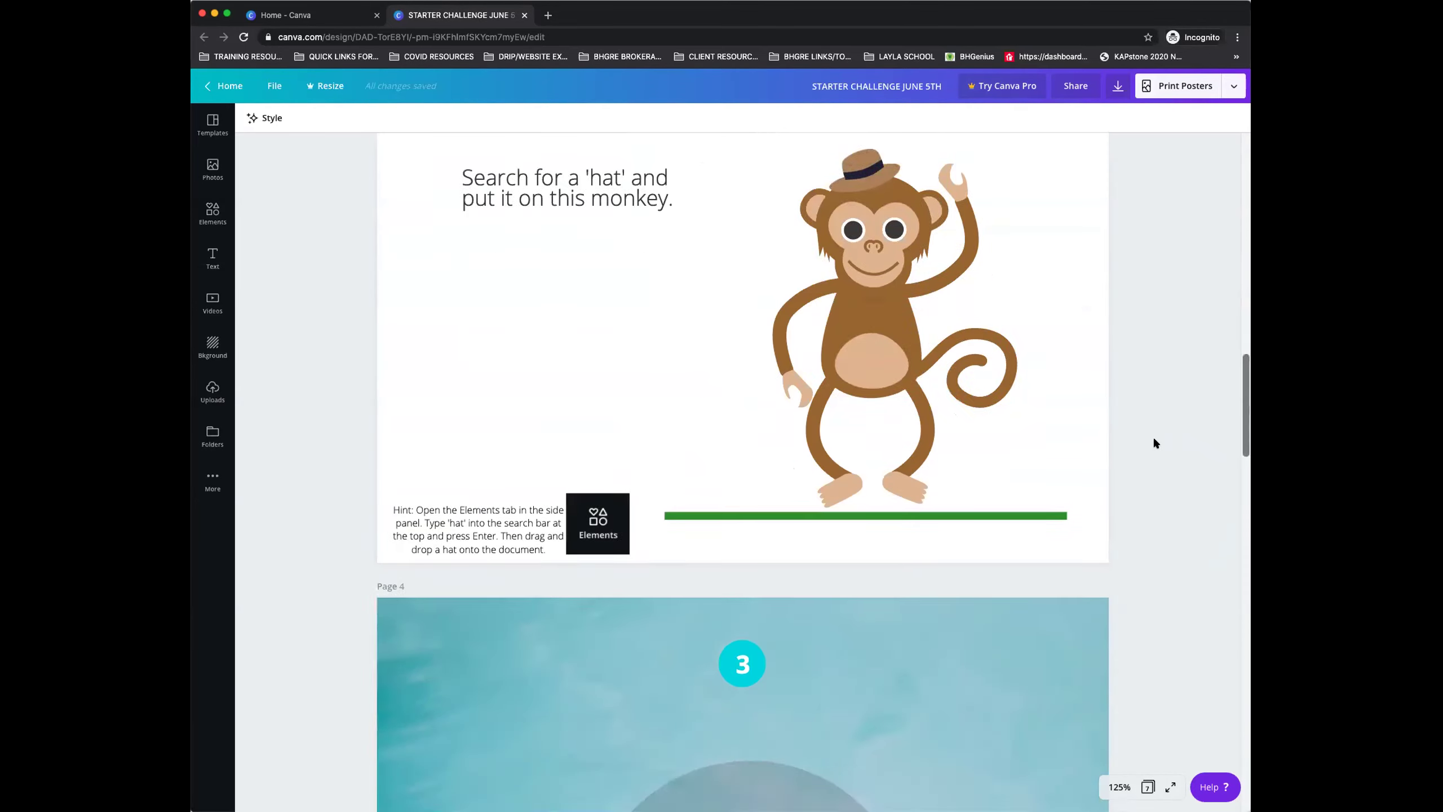
{"action": "scroll", "coordinate": [1154, 442], "scroll_direction": "down", "scroll_amount": 20}
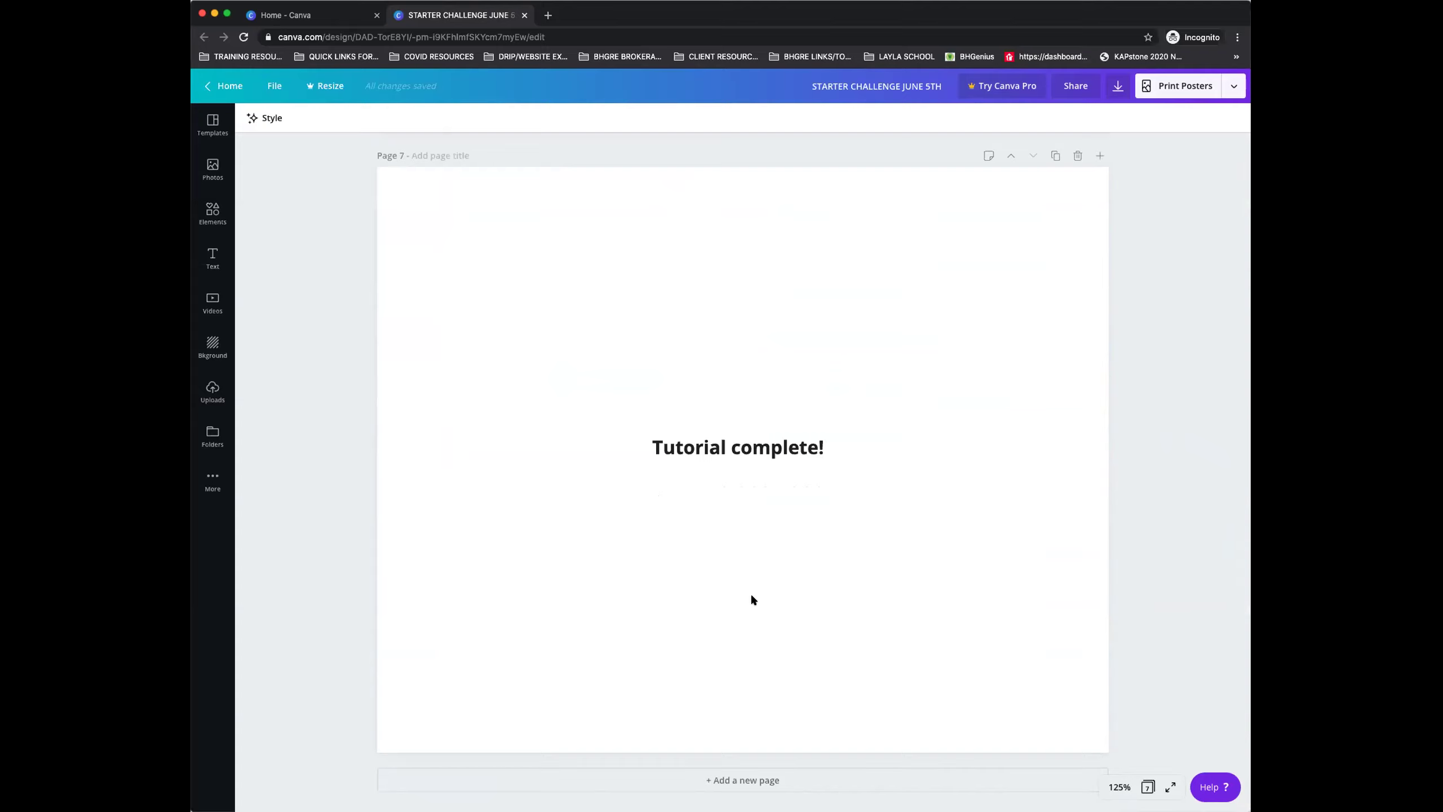
{"action": "scroll", "coordinate": [1051, 552], "scroll_direction": "up", "scroll_amount": 5}
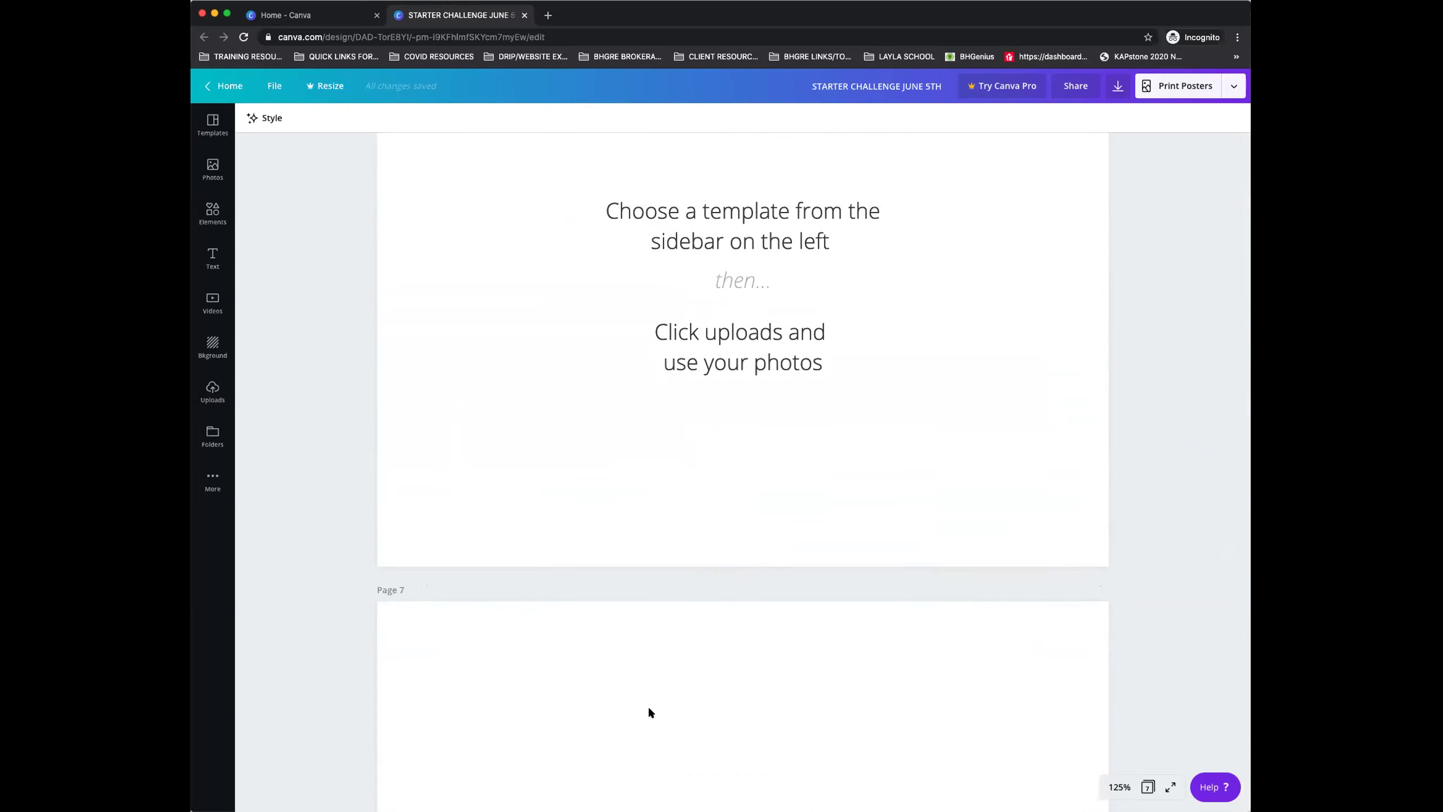
{"action": "scroll", "coordinate": [654, 708], "scroll_direction": "down", "scroll_amount": 4}
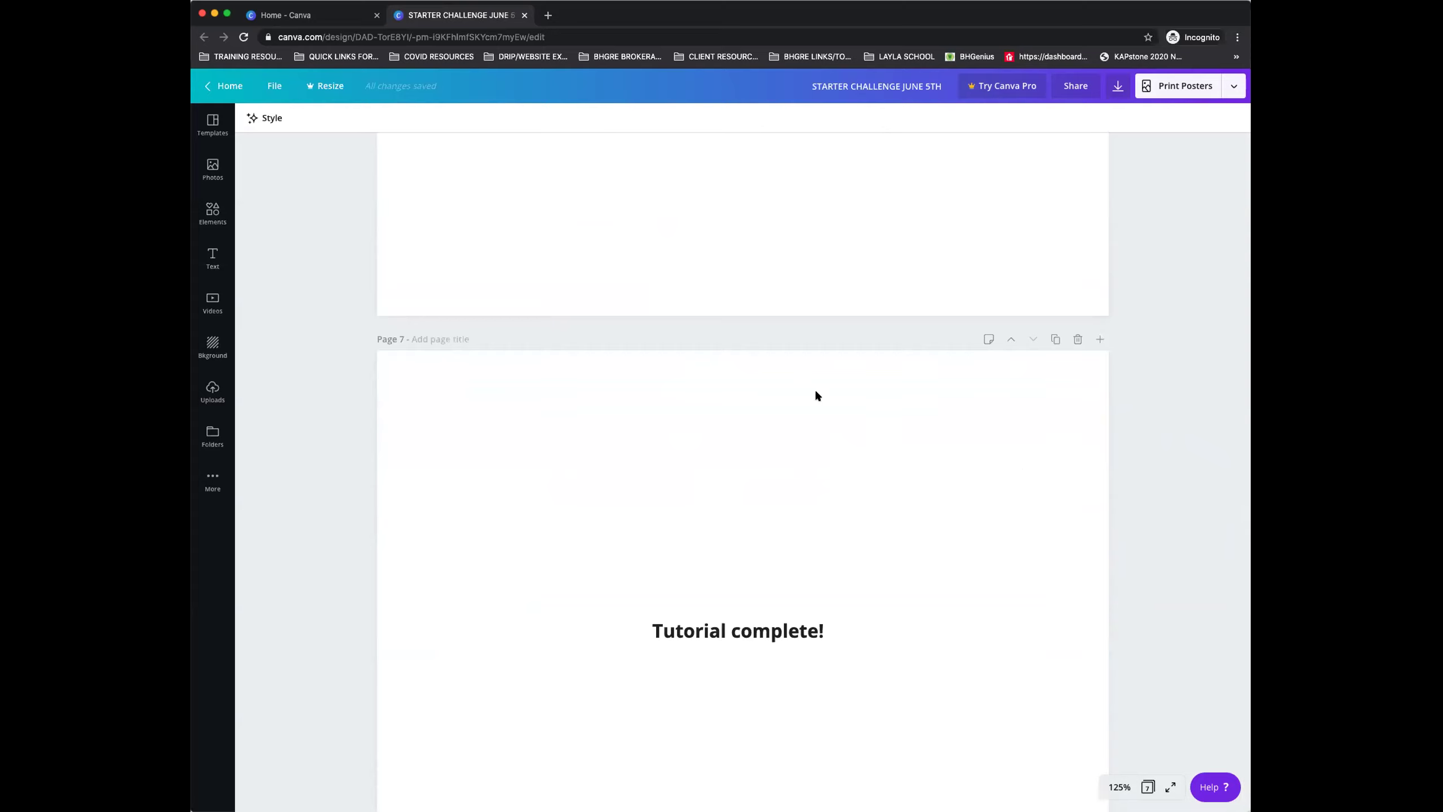
{"action": "left_click", "coordinate": [1078, 340]}
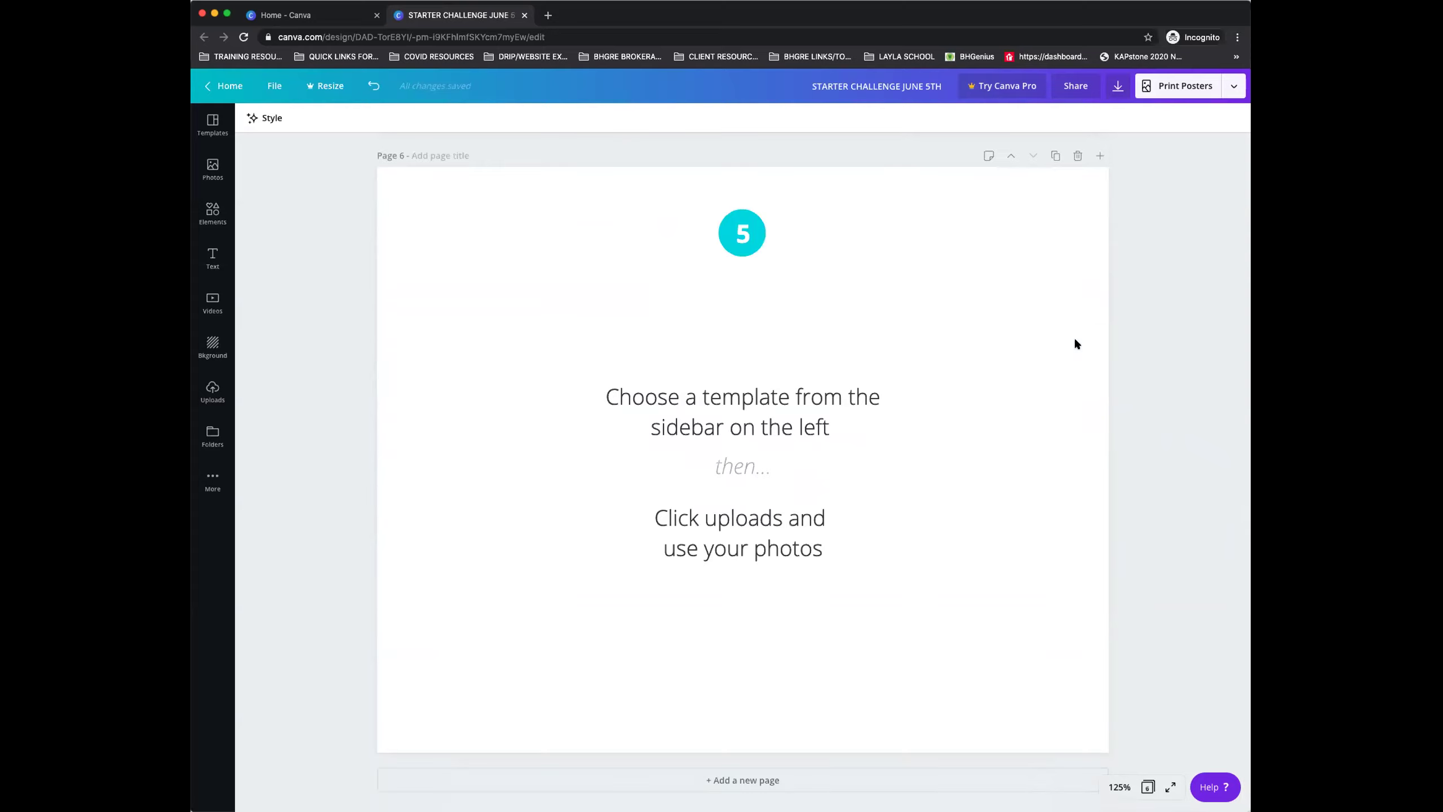
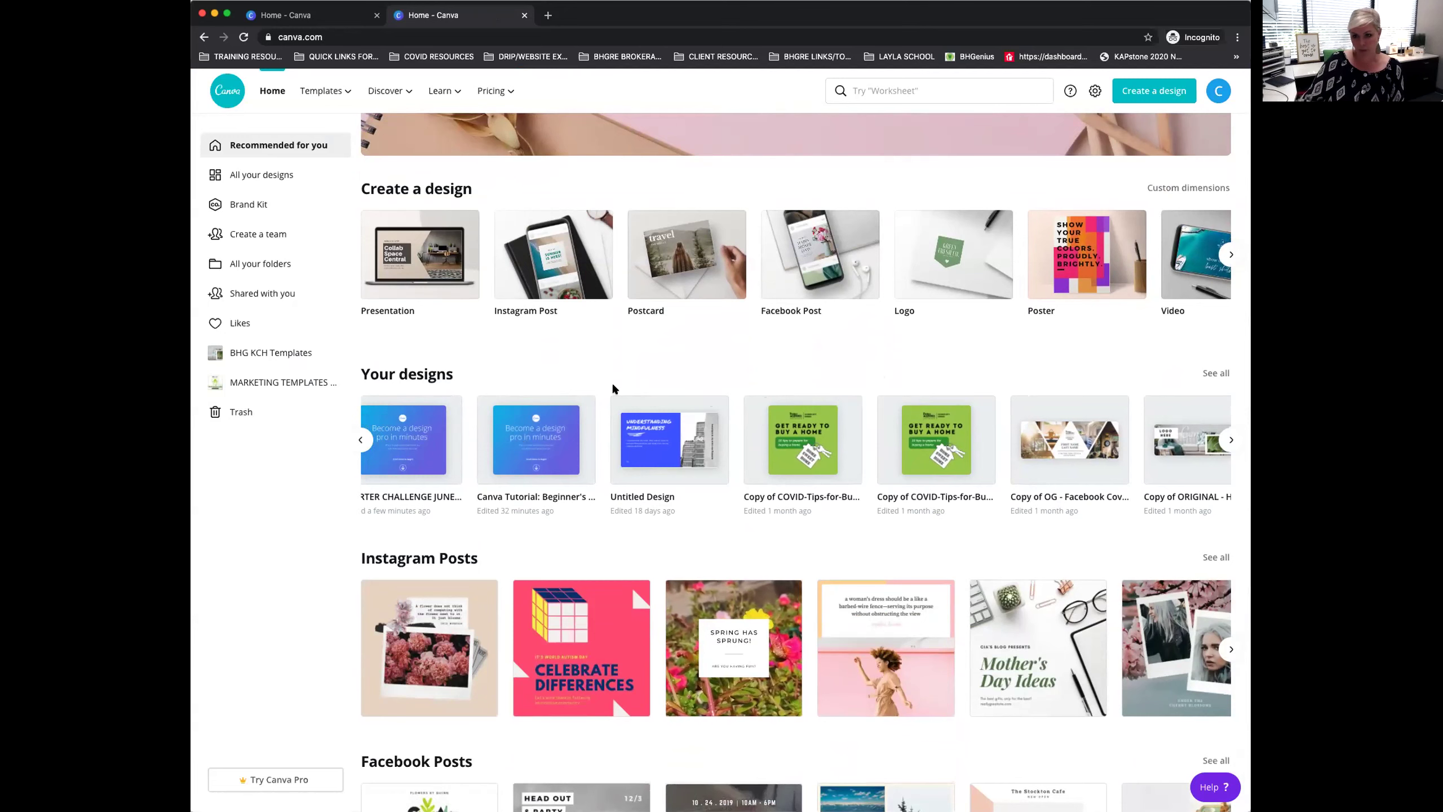
Browse all saved designs and open the Just Listed postcard that is not titled as a copy.
{"action": "scroll", "coordinate": [611, 386], "scroll_direction": "up", "scroll_amount": 4}
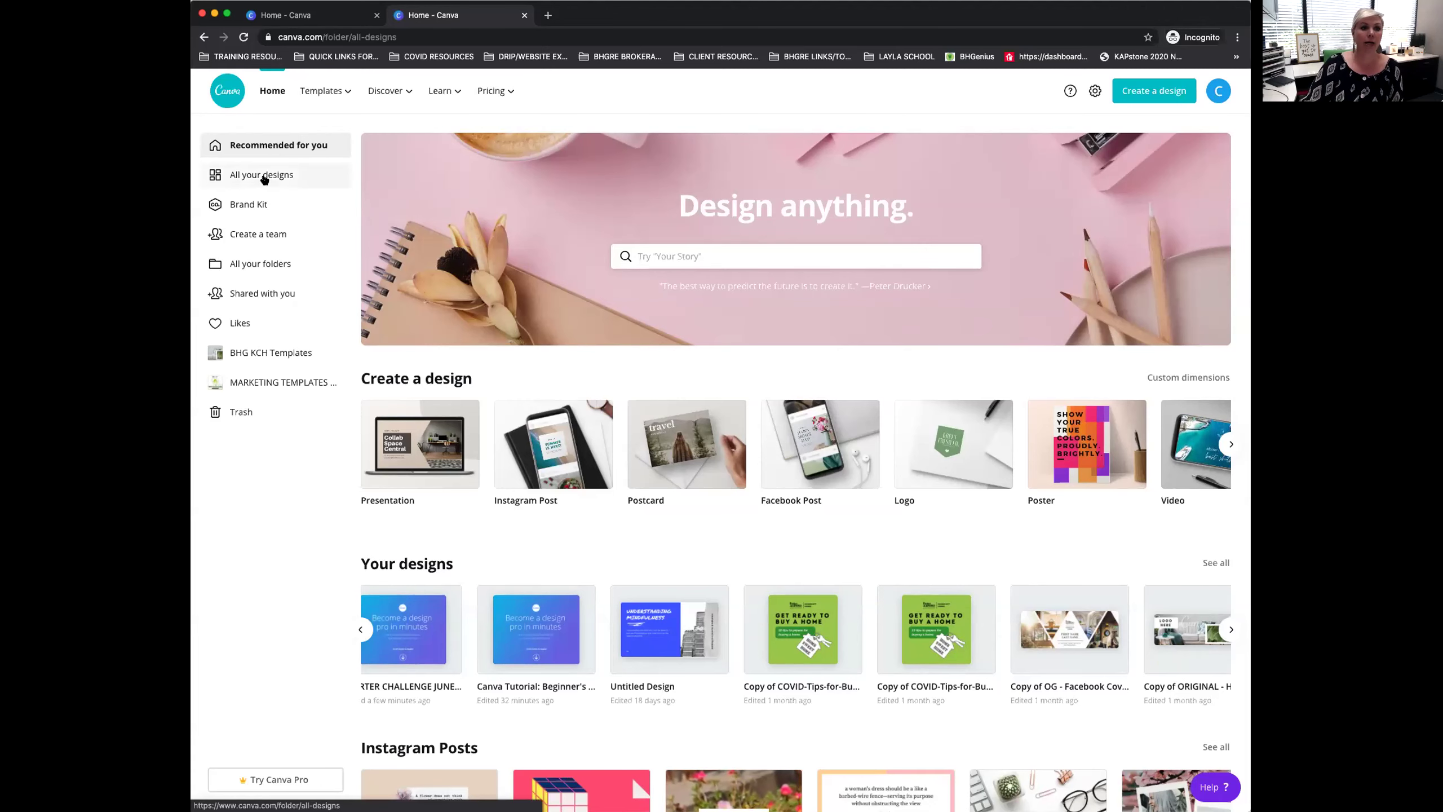
{"action": "left_click", "coordinate": [265, 176]}
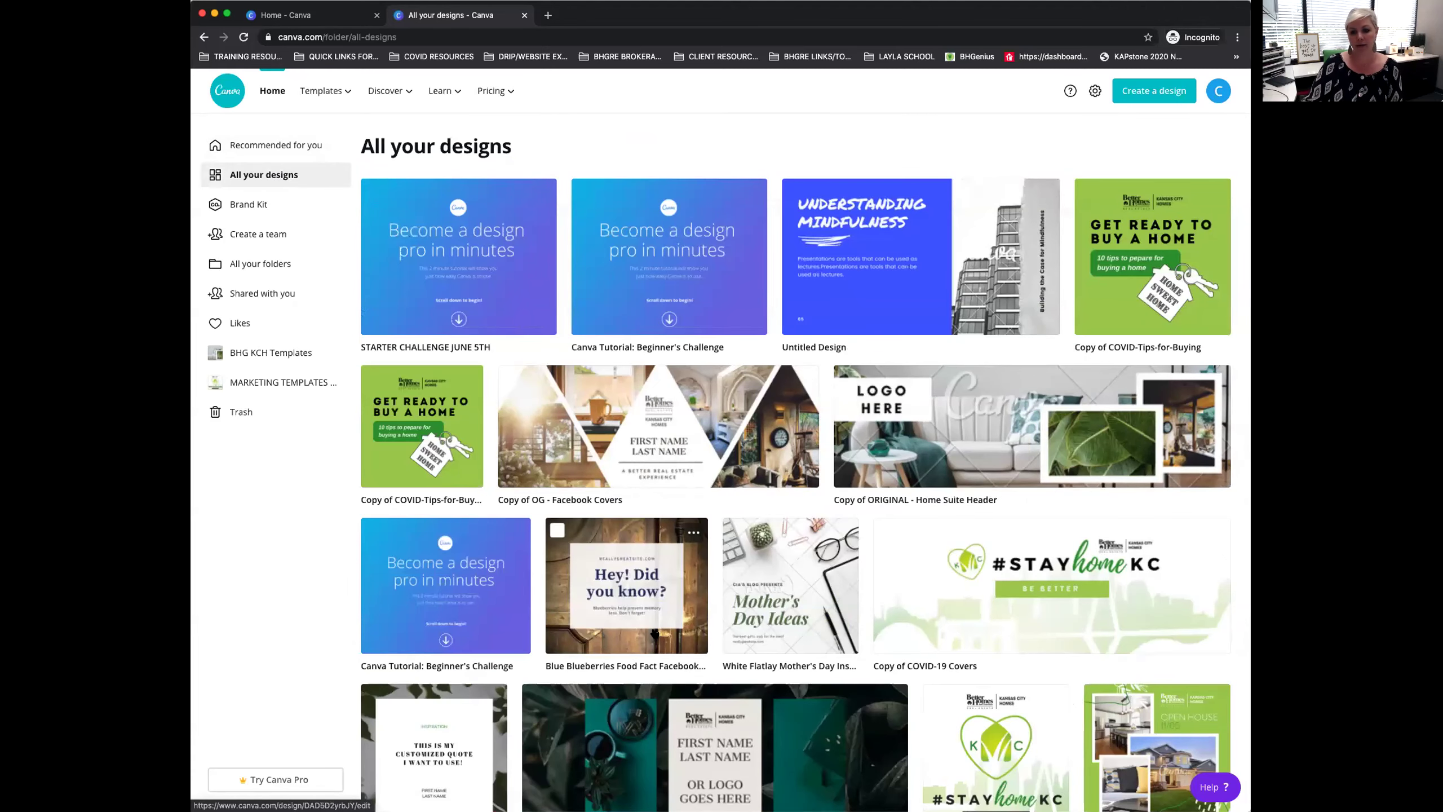
{"action": "scroll", "coordinate": [654, 633], "scroll_direction": "down", "scroll_amount": 6}
{"action": "scroll", "coordinate": [655, 633], "scroll_direction": "down", "scroll_amount": 20}
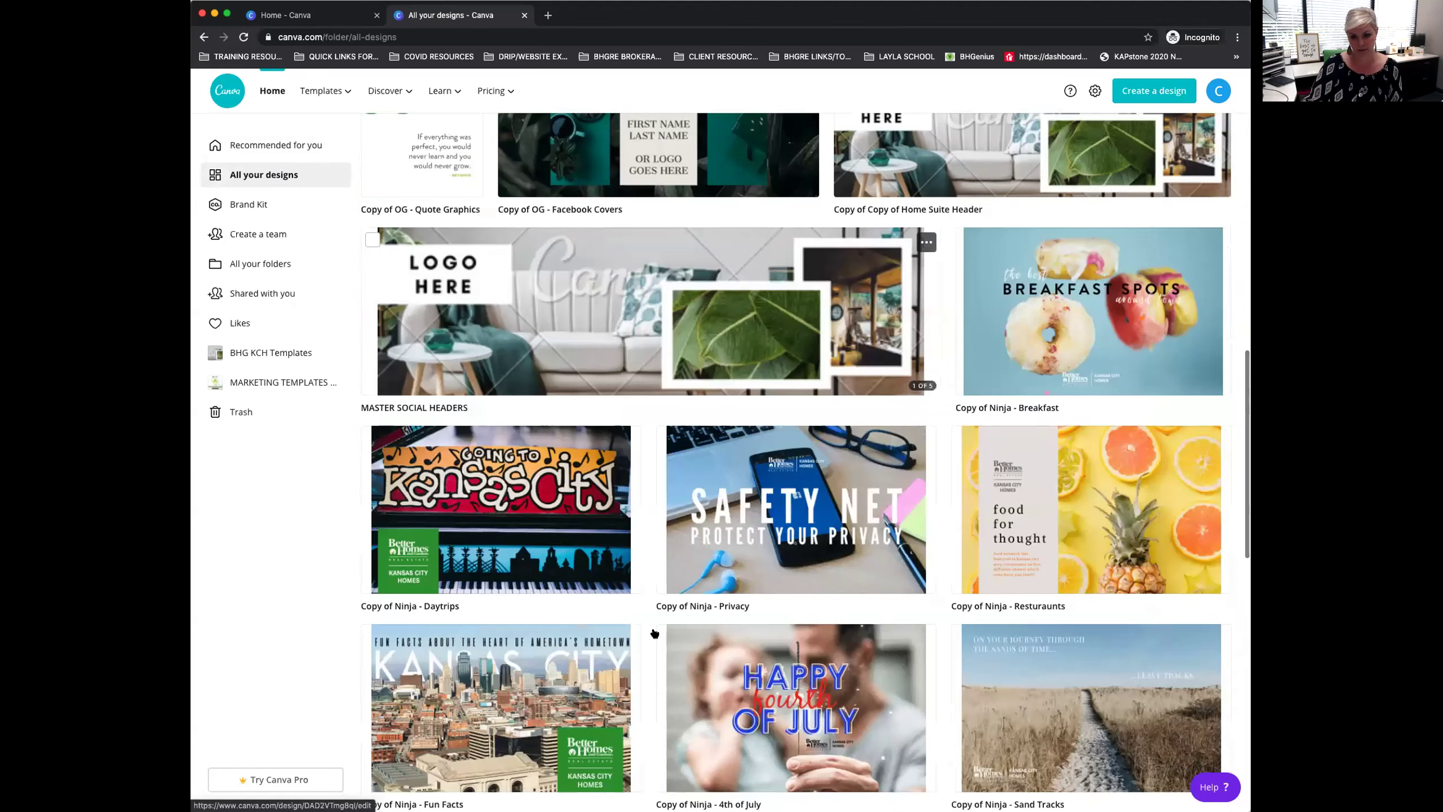
{"action": "scroll", "coordinate": [655, 632], "scroll_direction": "down", "scroll_amount": 2}
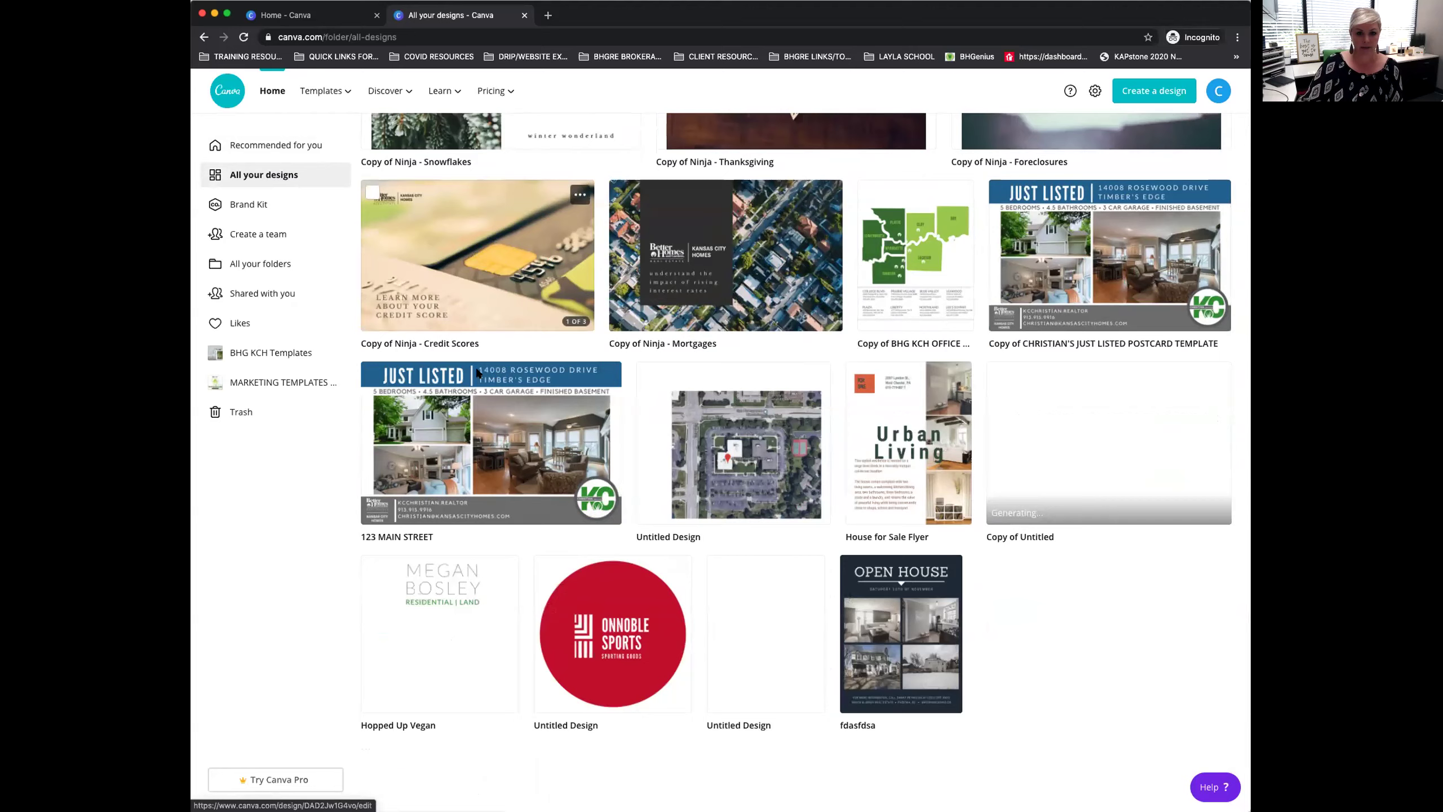
{"action": "left_click", "coordinate": [481, 407]}
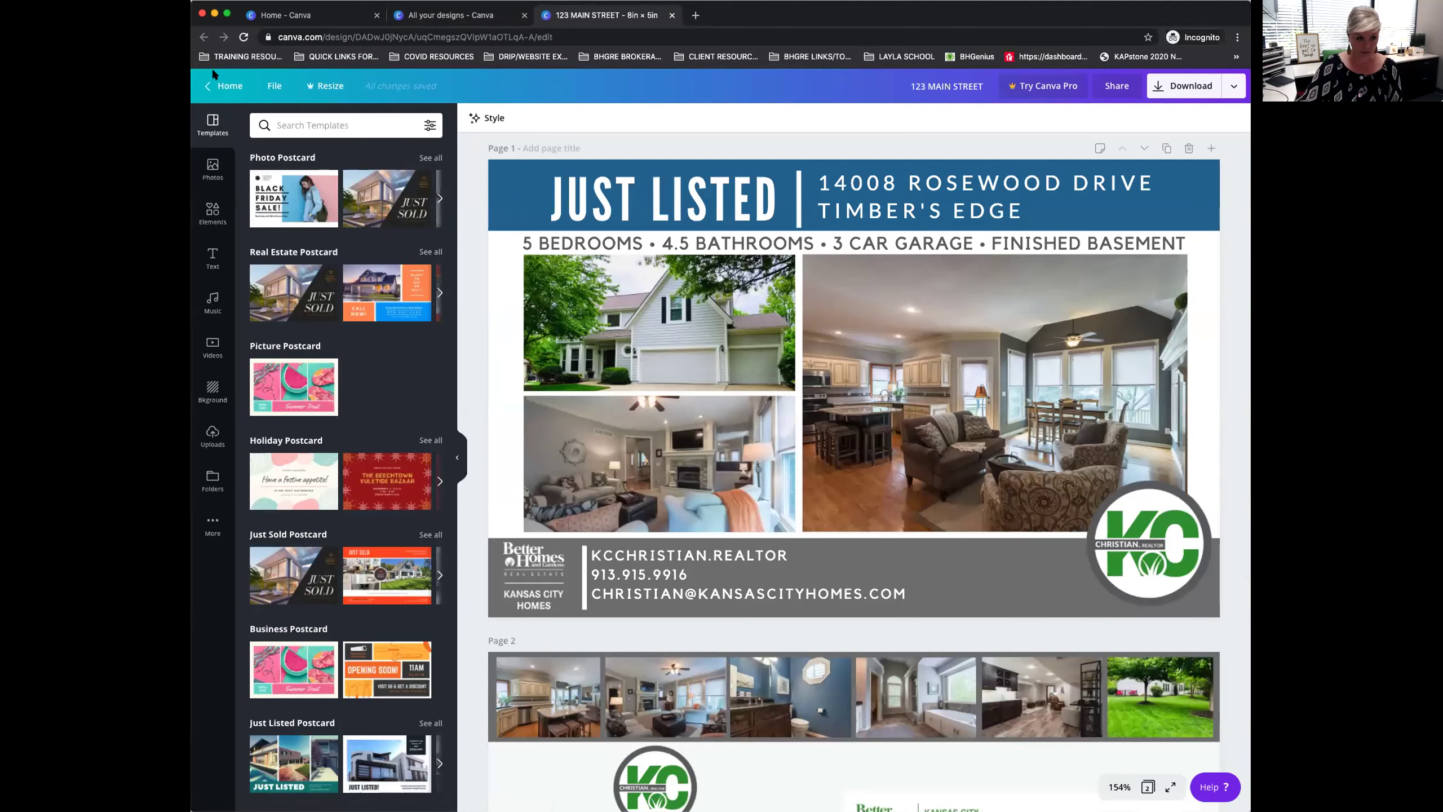
Return to the home page and browse the complete collection of saved designs from the Your designs section.
{"action": "left_click", "coordinate": [221, 86]}
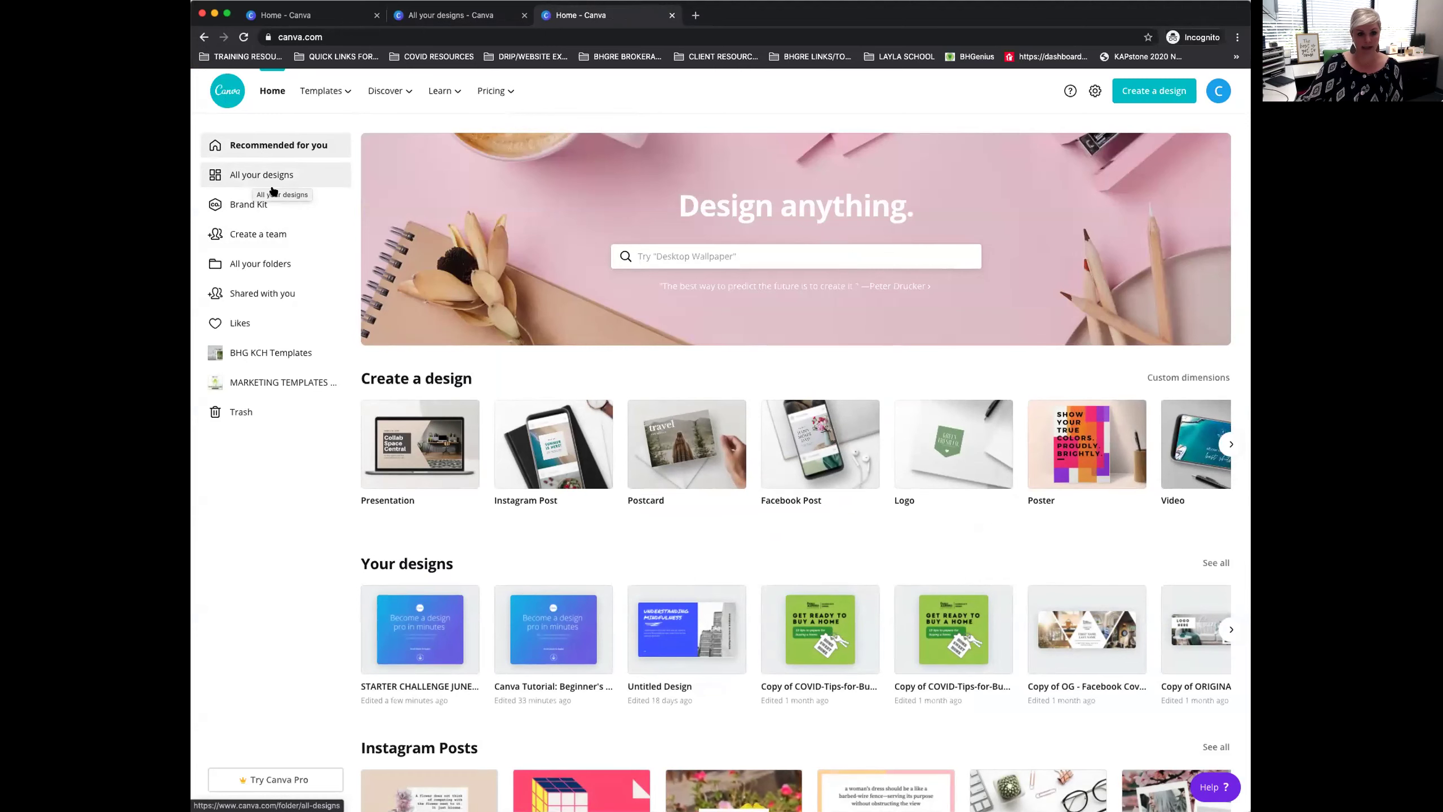
{"action": "scroll", "coordinate": [481, 415], "scroll_direction": "down", "scroll_amount": 2}
{"action": "scroll", "coordinate": [481, 414], "scroll_direction": "down", "scroll_amount": 5}
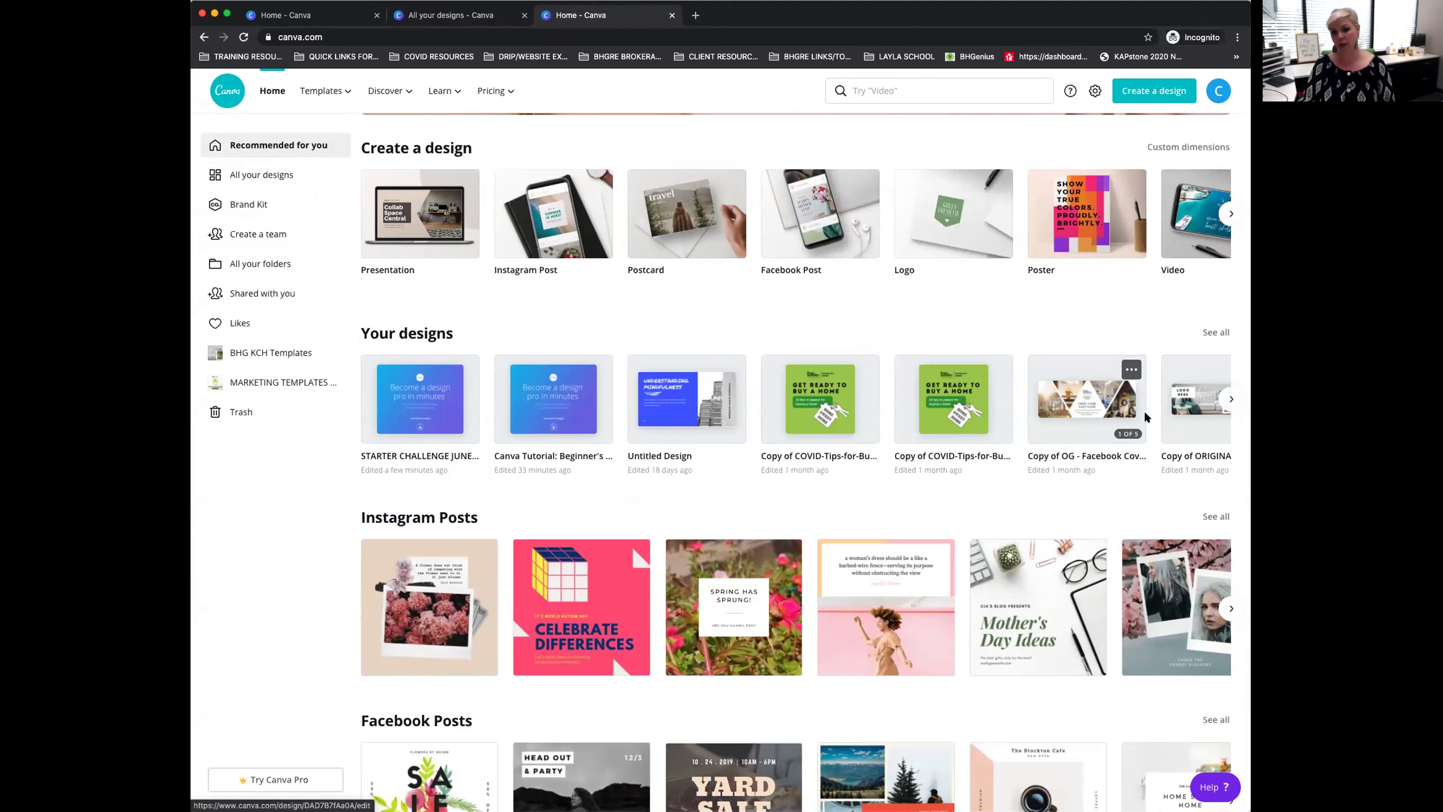
{"action": "left_click", "coordinate": [1215, 333]}
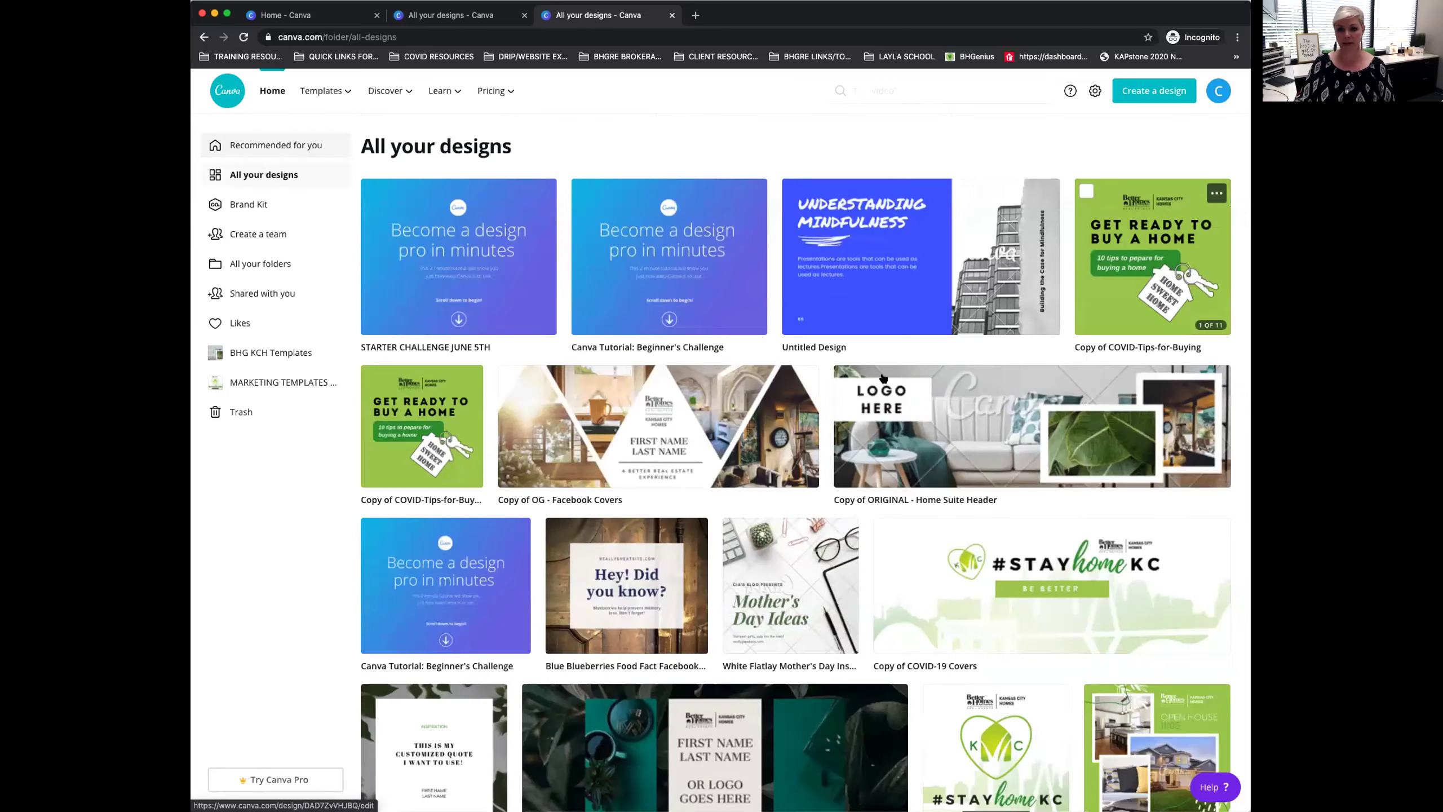
{"action": "scroll", "coordinate": [727, 375], "scroll_direction": "down", "scroll_amount": 2}
{"action": "scroll", "coordinate": [727, 375], "scroll_direction": "down", "scroll_amount": 12}
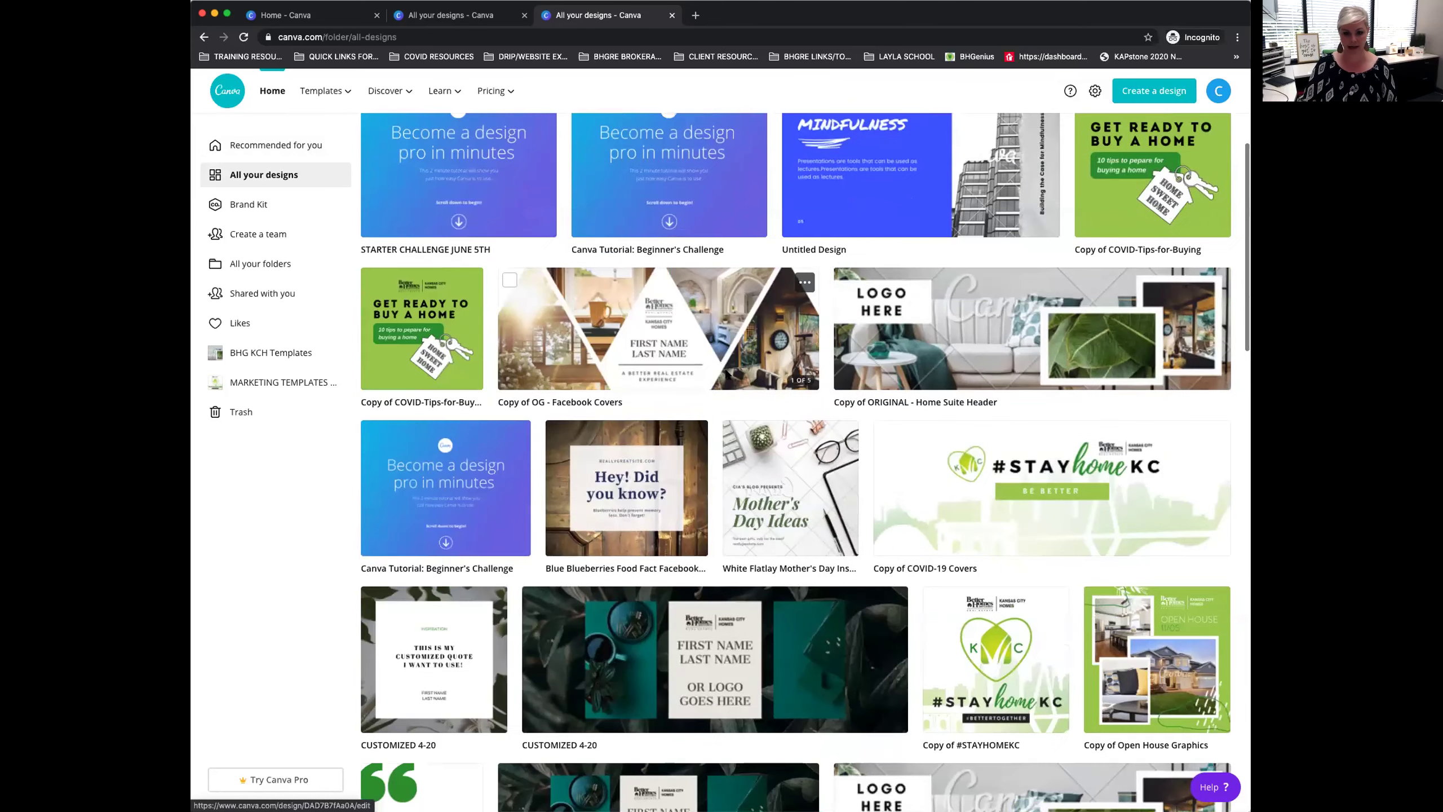
{"action": "scroll", "coordinate": [728, 375], "scroll_direction": "down", "scroll_amount": 5}
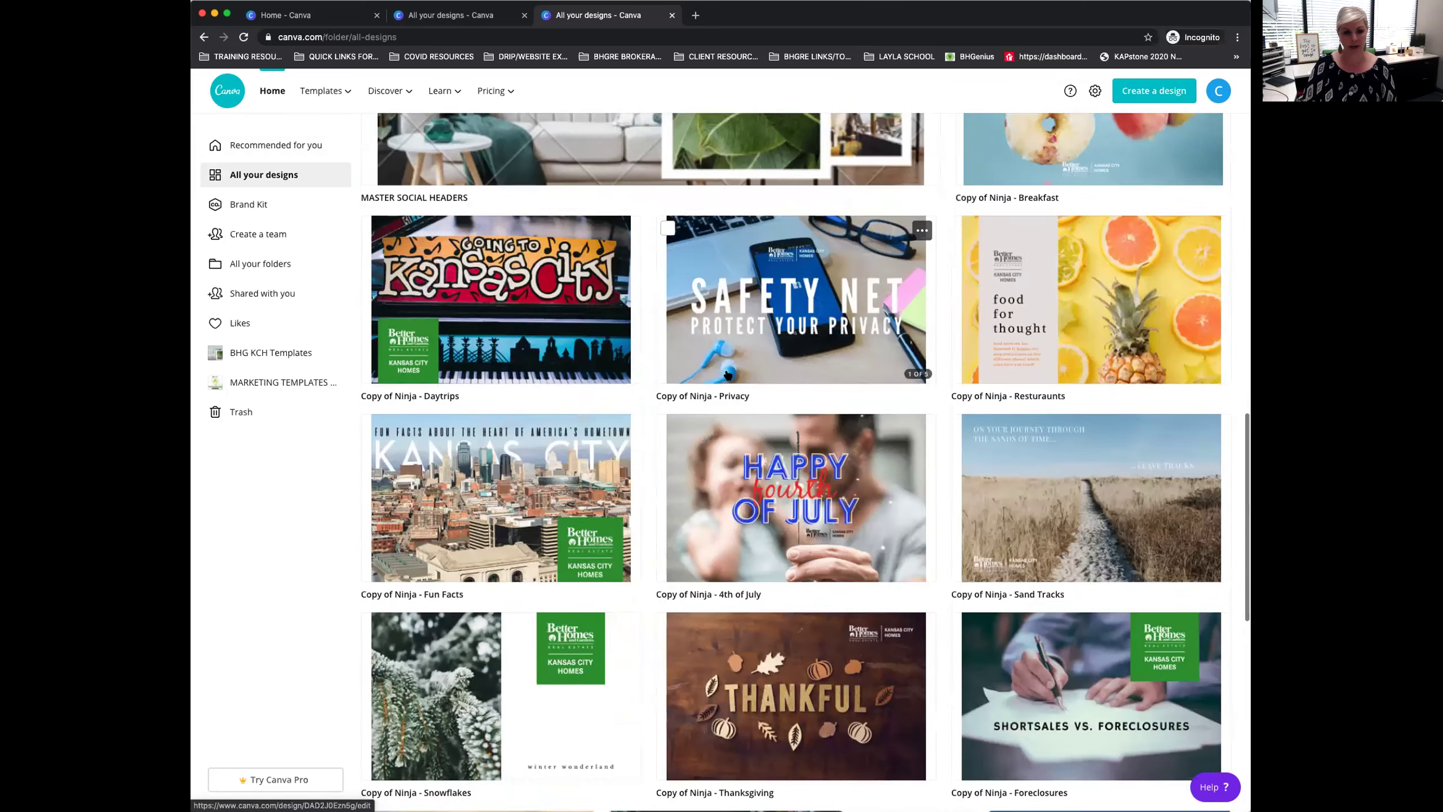
{"action": "scroll", "coordinate": [728, 374], "scroll_direction": "up", "scroll_amount": 8}
{"action": "scroll", "coordinate": [727, 375], "scroll_direction": "up", "scroll_amount": 10}
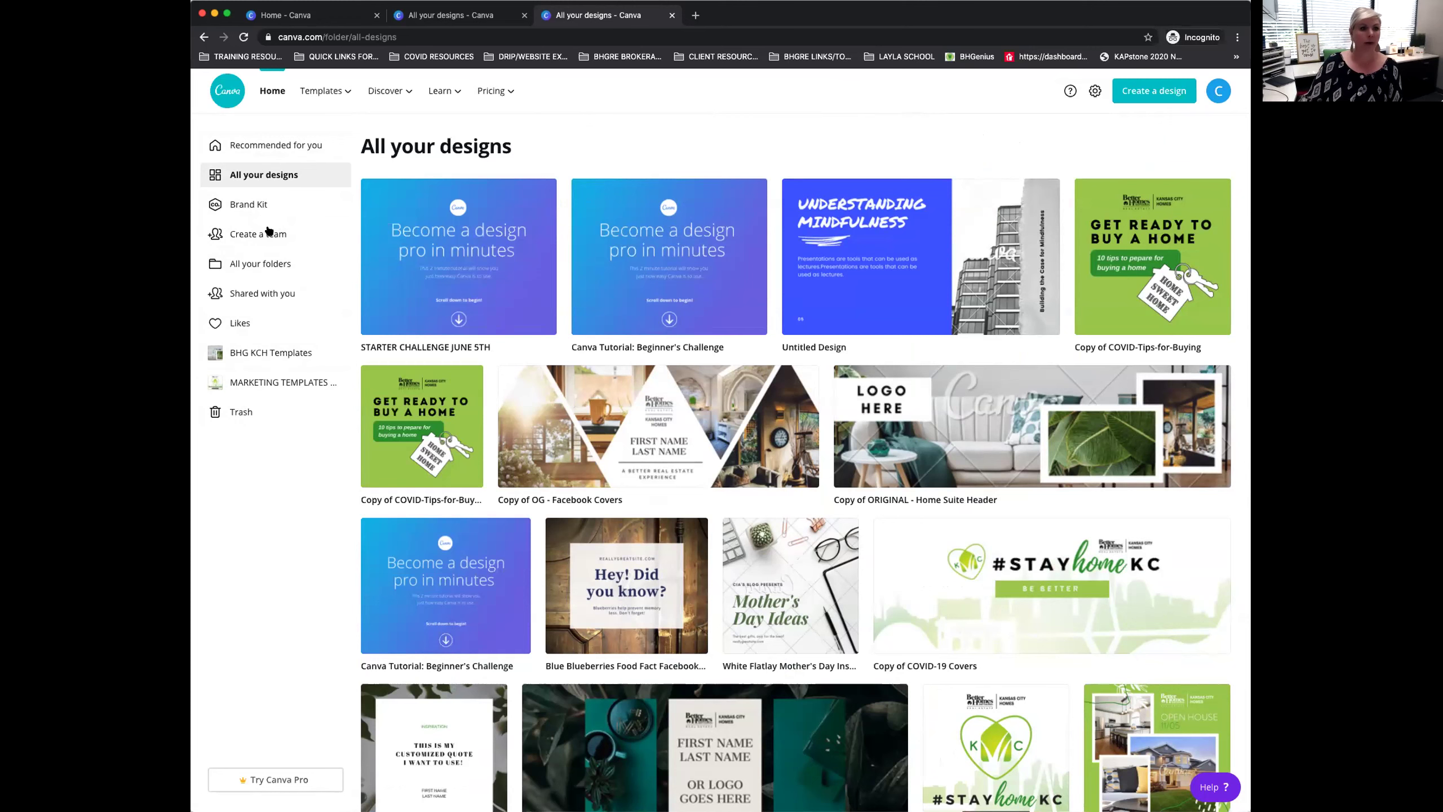
Try to add a fourth brand color in the Brand Kit, and remove the orange-red color from the palette.
{"action": "left_click", "coordinate": [248, 208]}
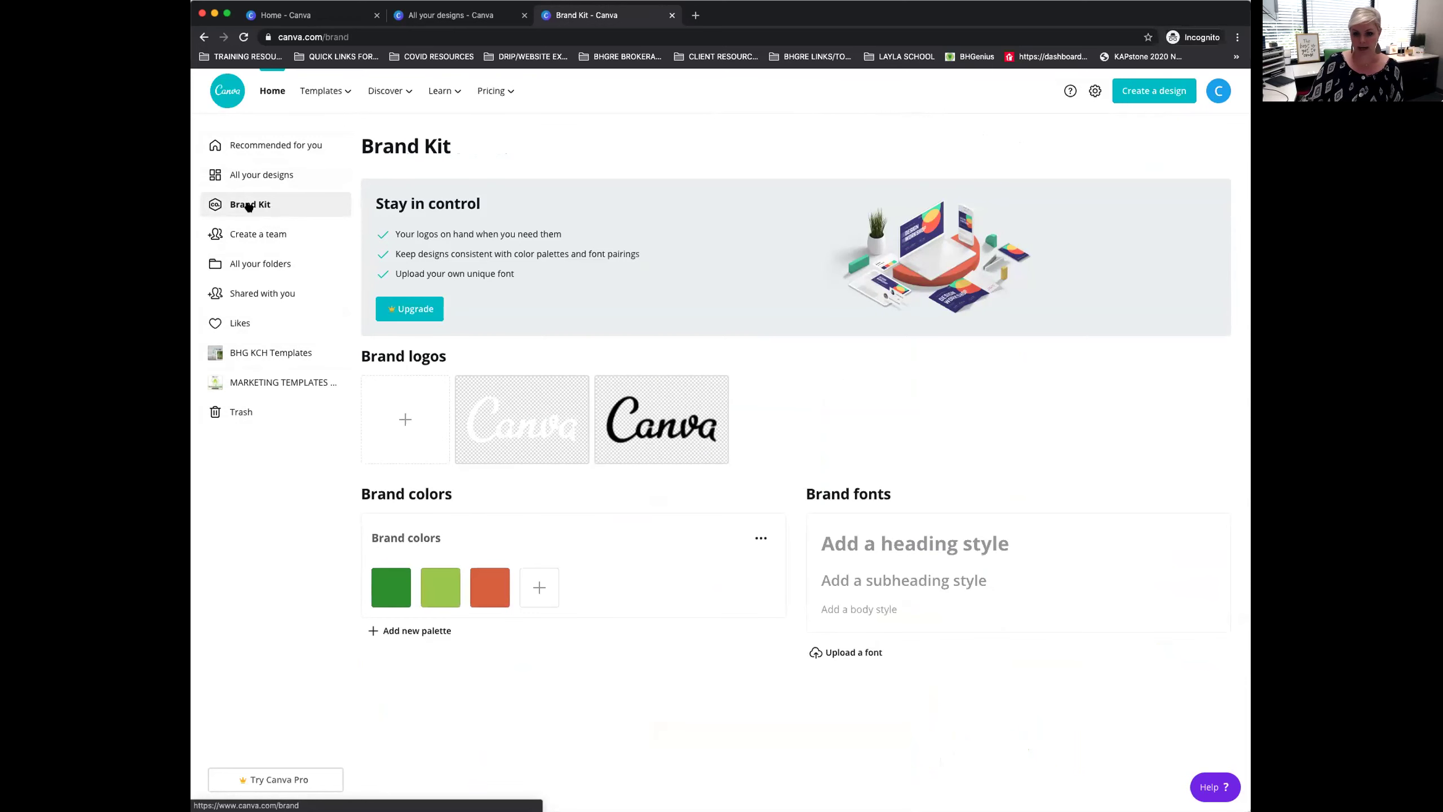
{"action": "left_click", "coordinate": [396, 602]}
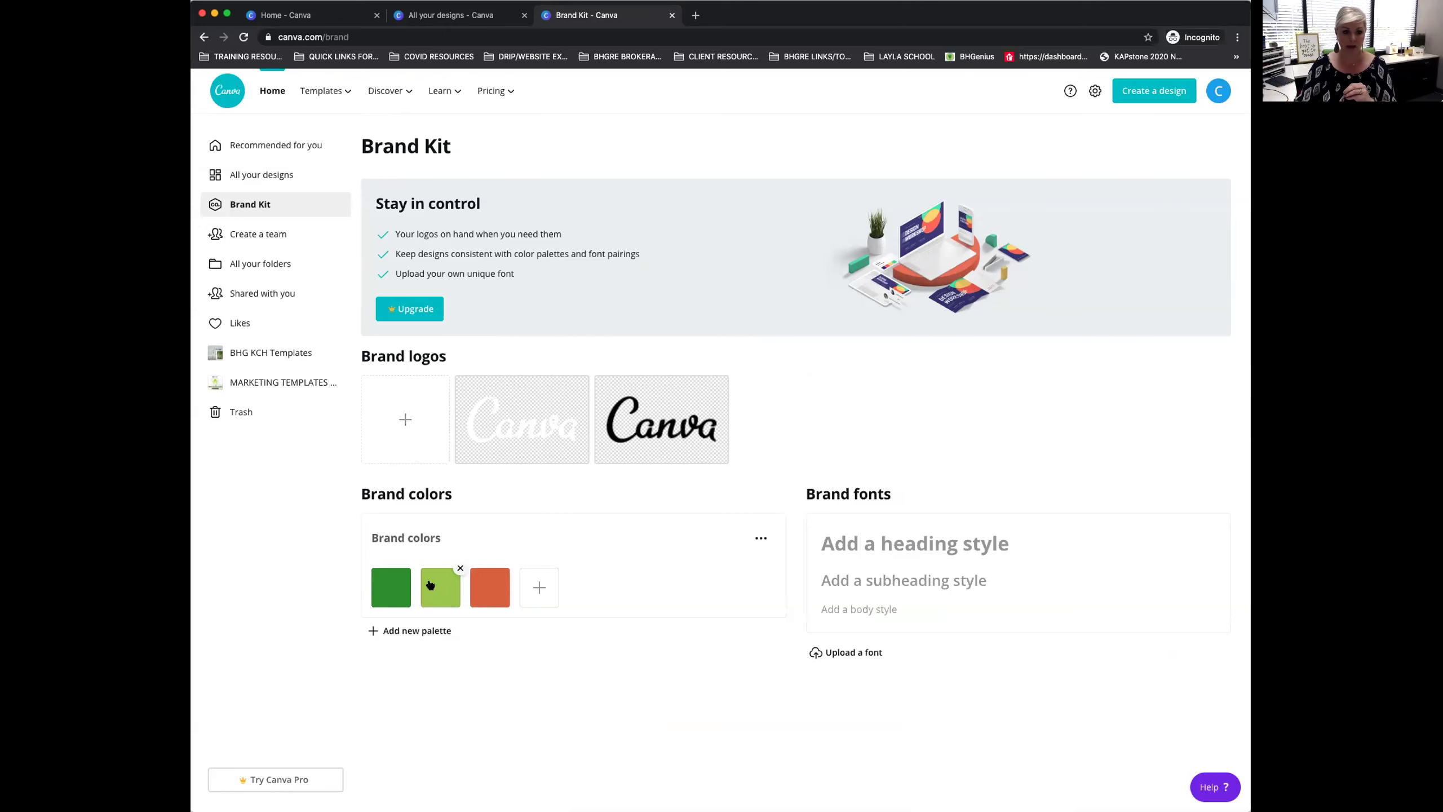
{"action": "left_click", "coordinate": [530, 591]}
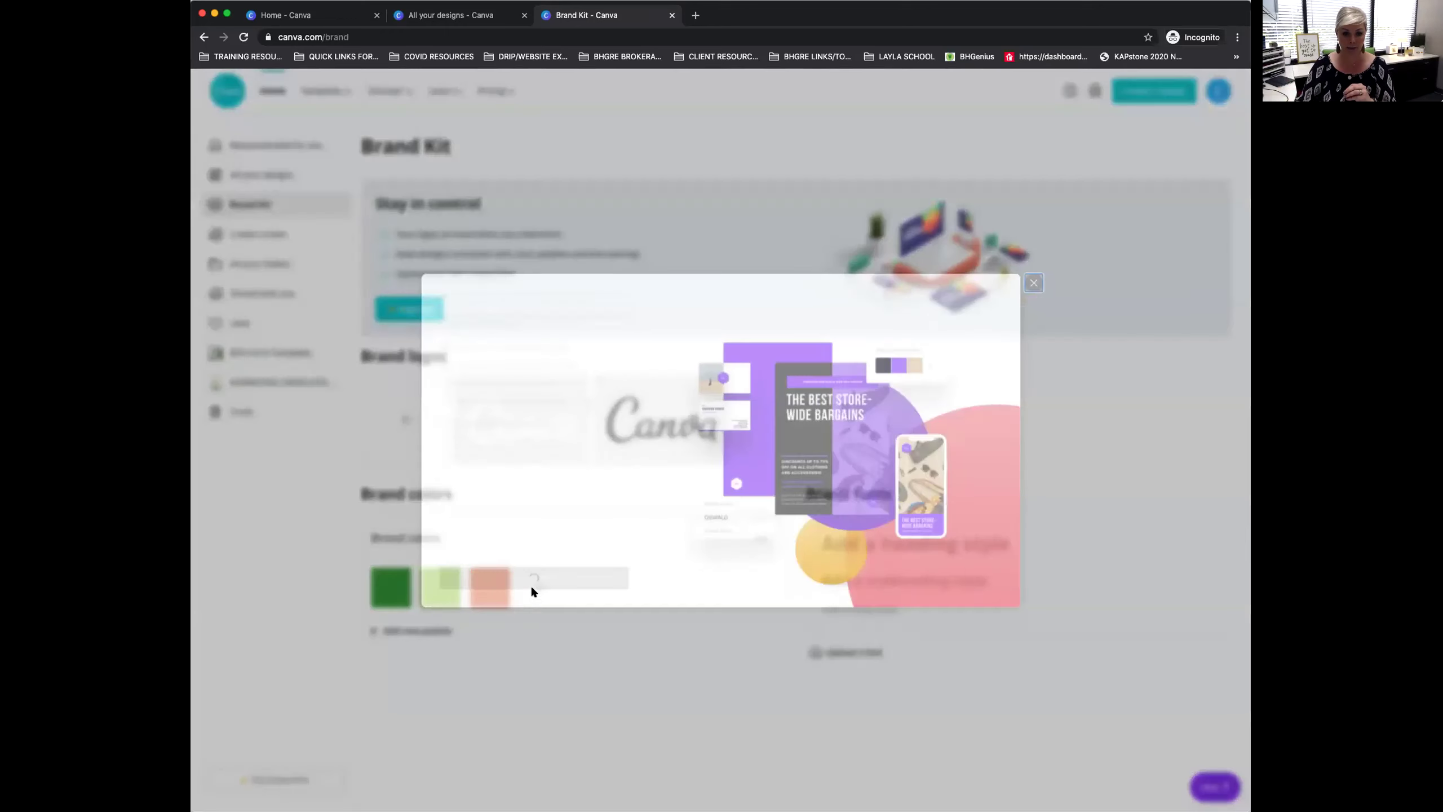
{"action": "left_click", "coordinate": [1064, 268]}
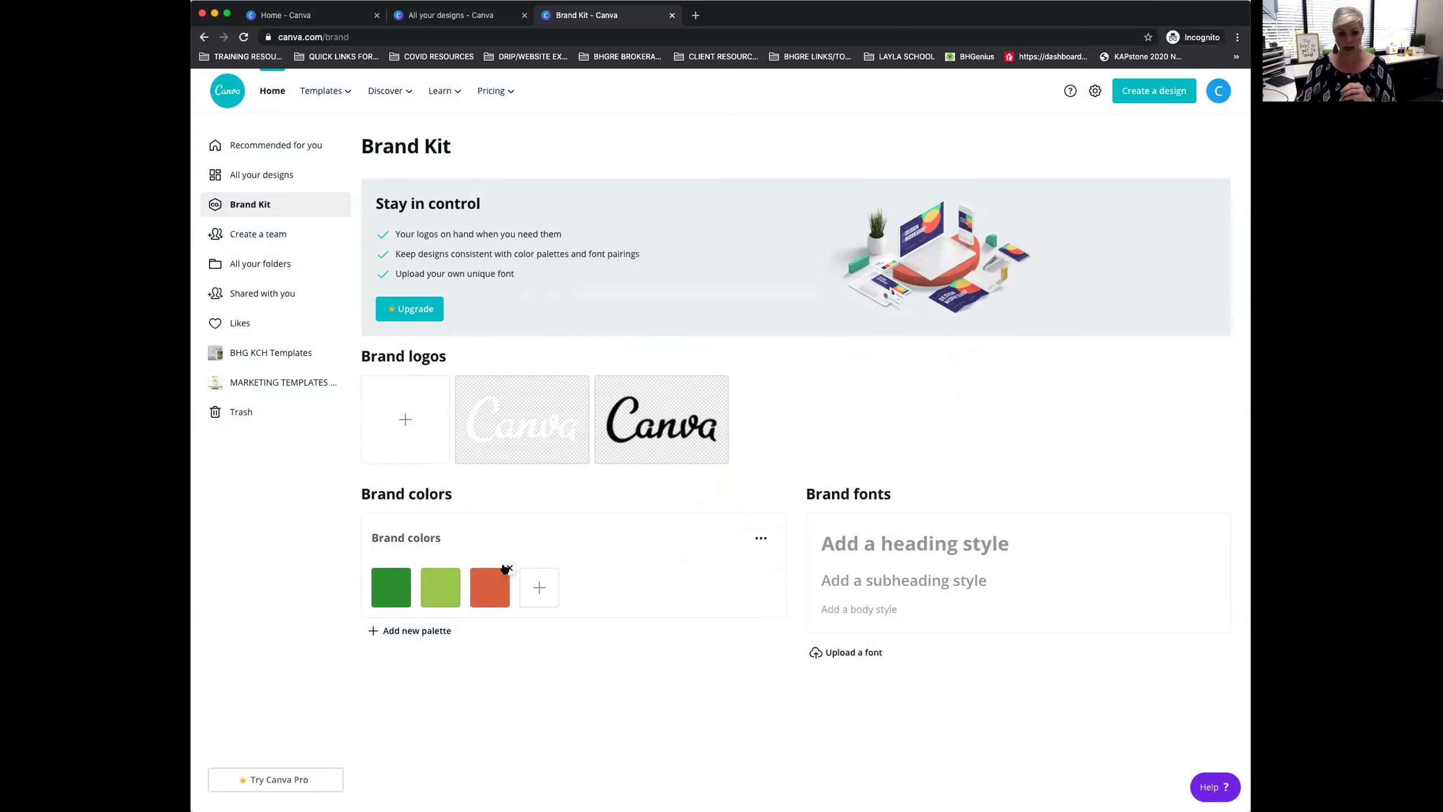
{"action": "left_click", "coordinate": [508, 568]}
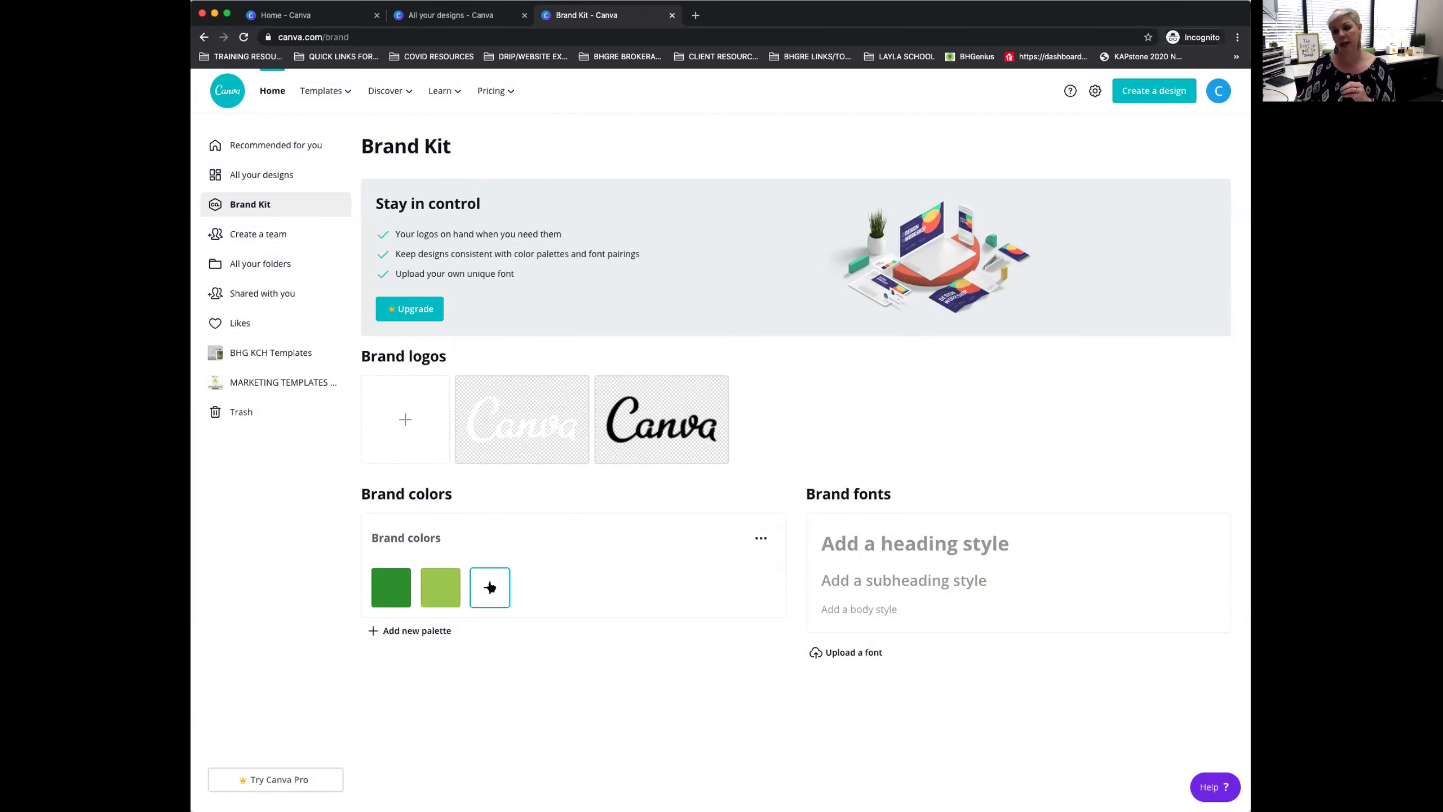
Open the BHGenius training site in a new browser tab and go to the Class Resources page of its Resource Corner.
{"action": "left_click", "coordinate": [695, 16]}
{"action": "left_click", "coordinate": [974, 57]}
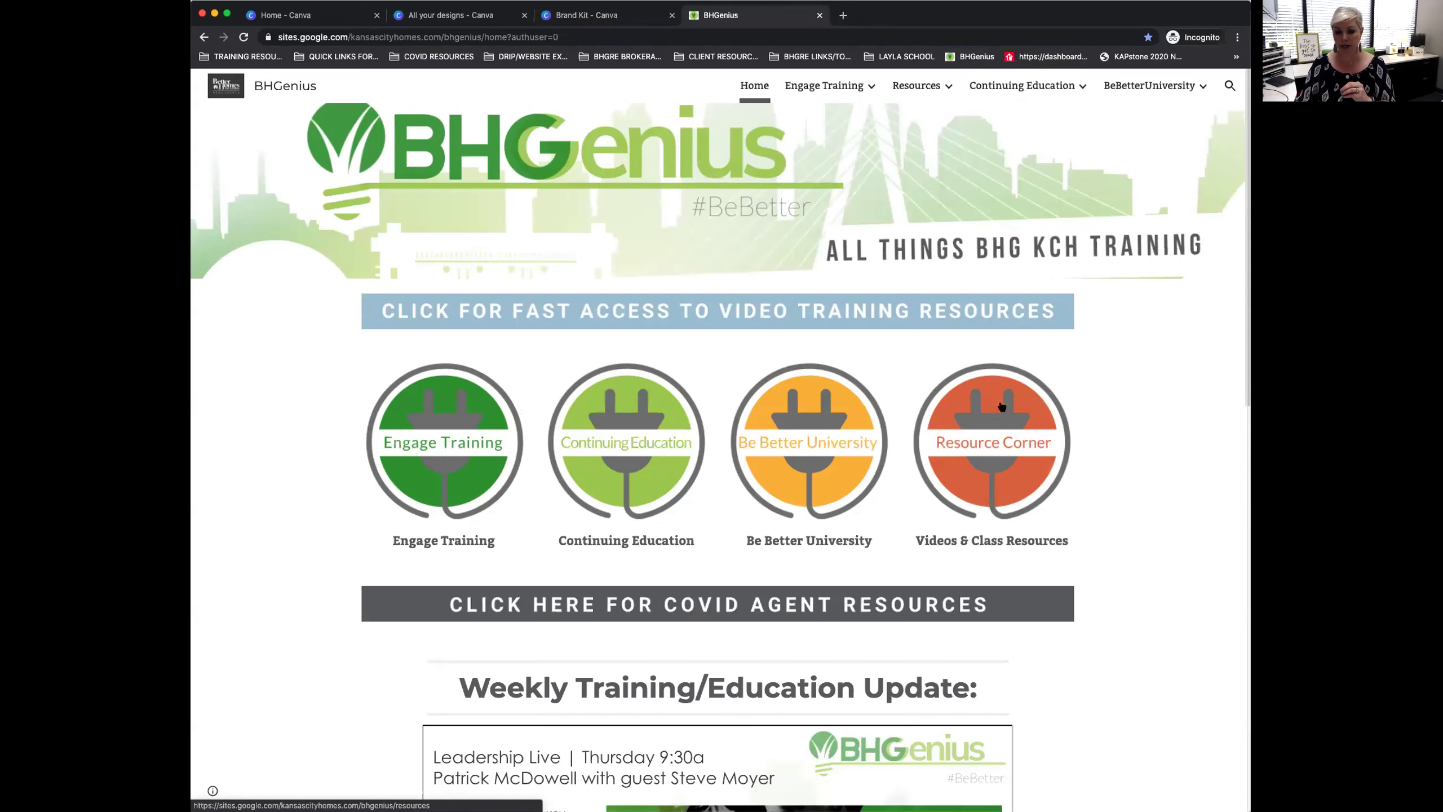
{"action": "left_click", "coordinate": [993, 448]}
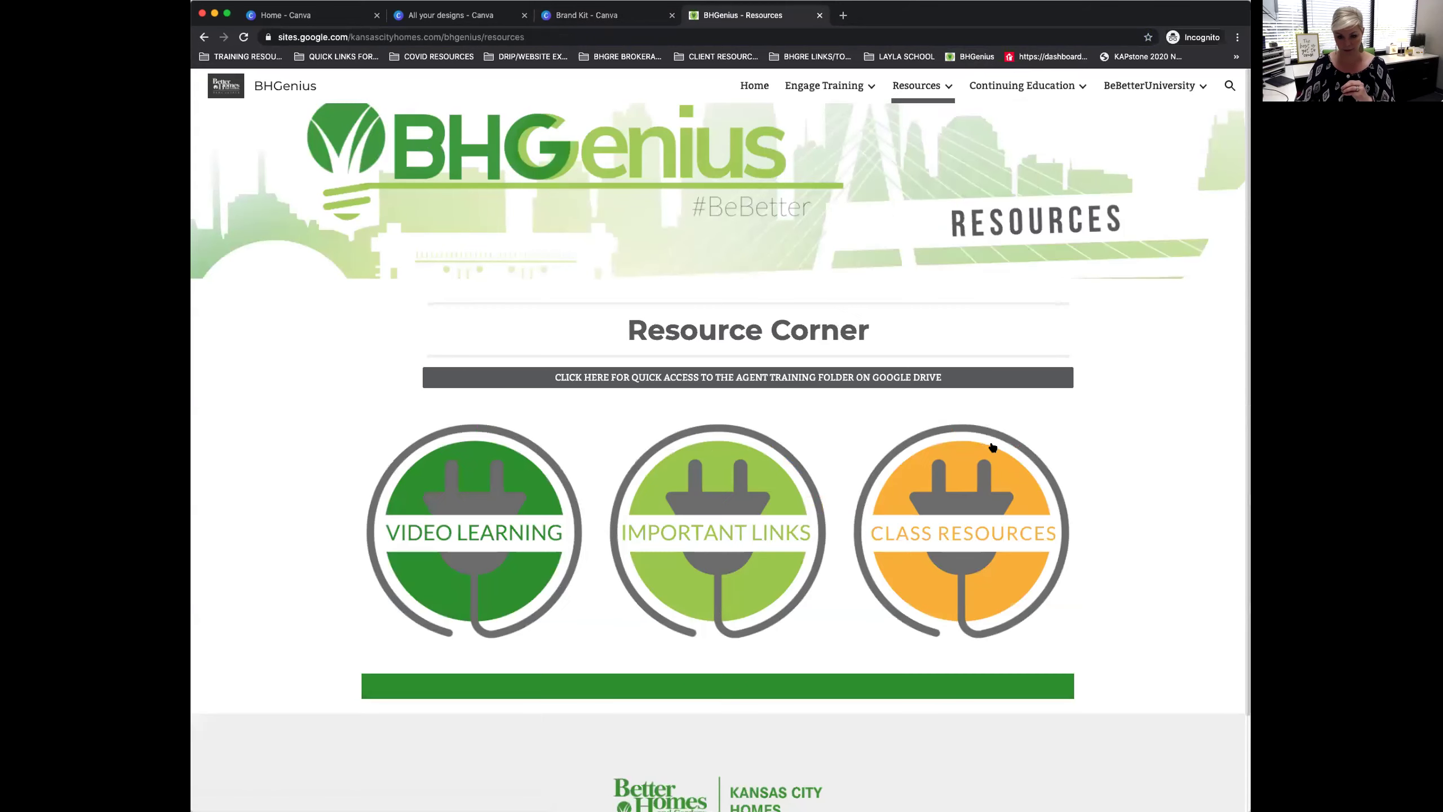
{"action": "left_click", "coordinate": [959, 533]}
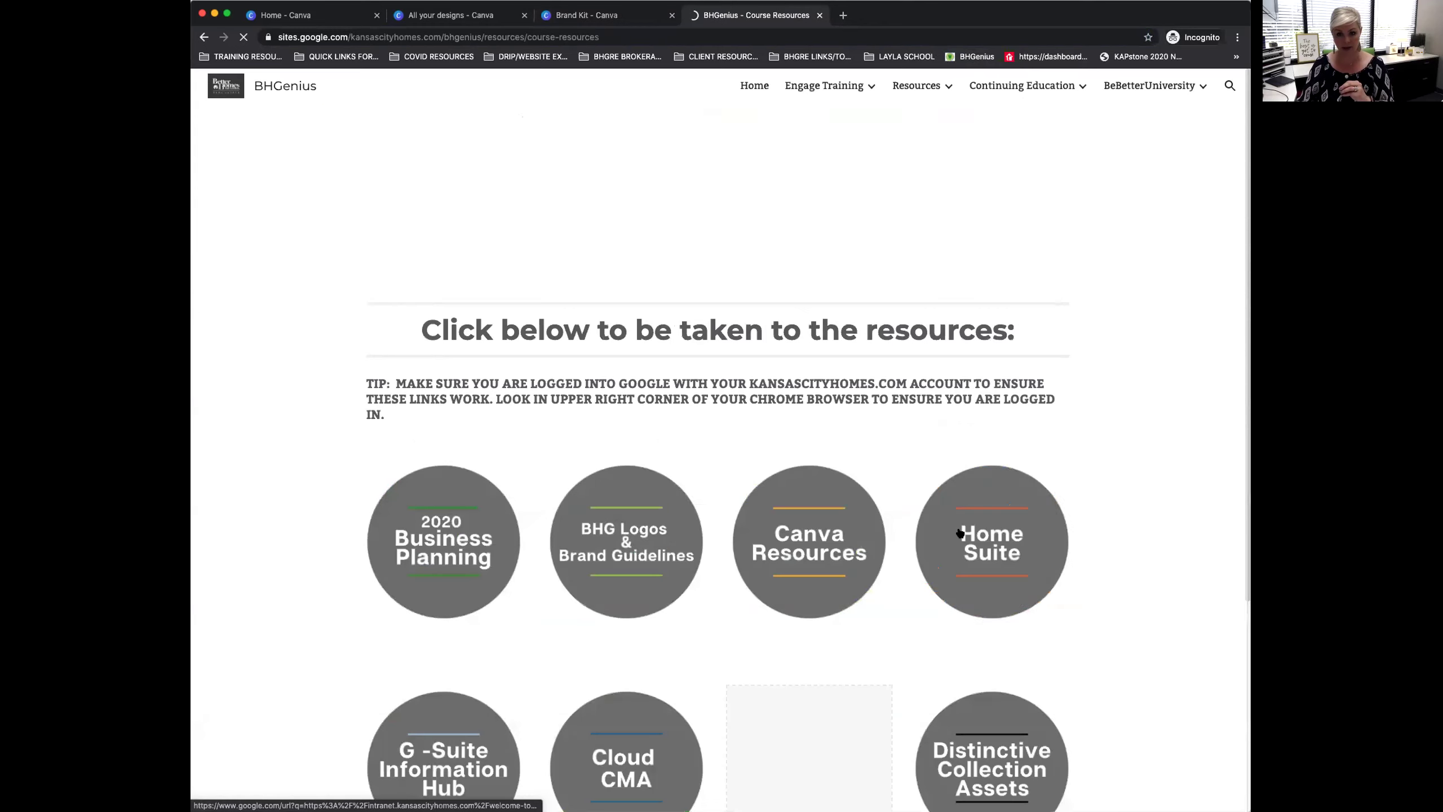
Open the Canva Resources page from the Class Resources and look over its other useful links for Canva.
{"action": "left_click", "coordinate": [806, 544]}
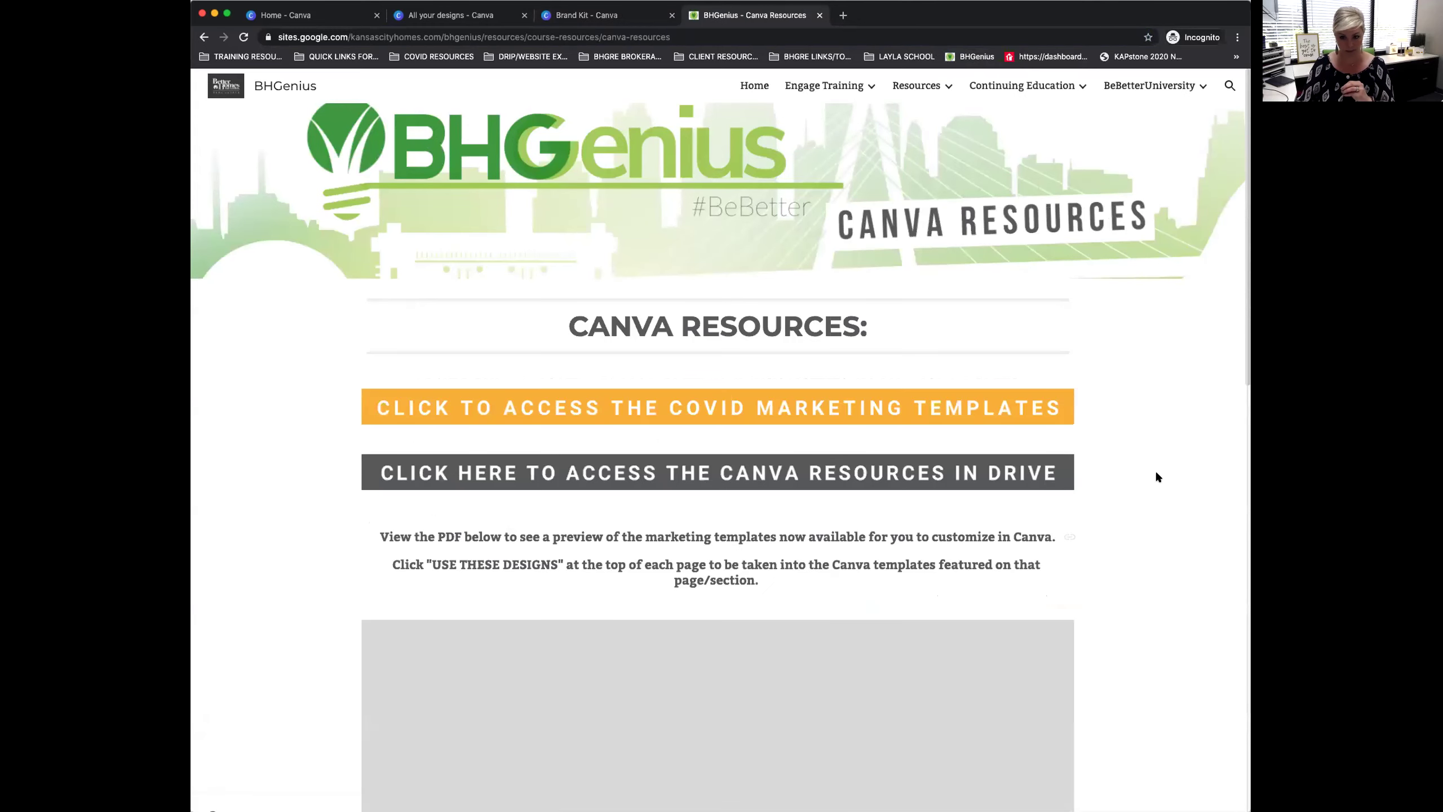
{"action": "scroll", "coordinate": [1144, 473], "scroll_direction": "down", "scroll_amount": 15}
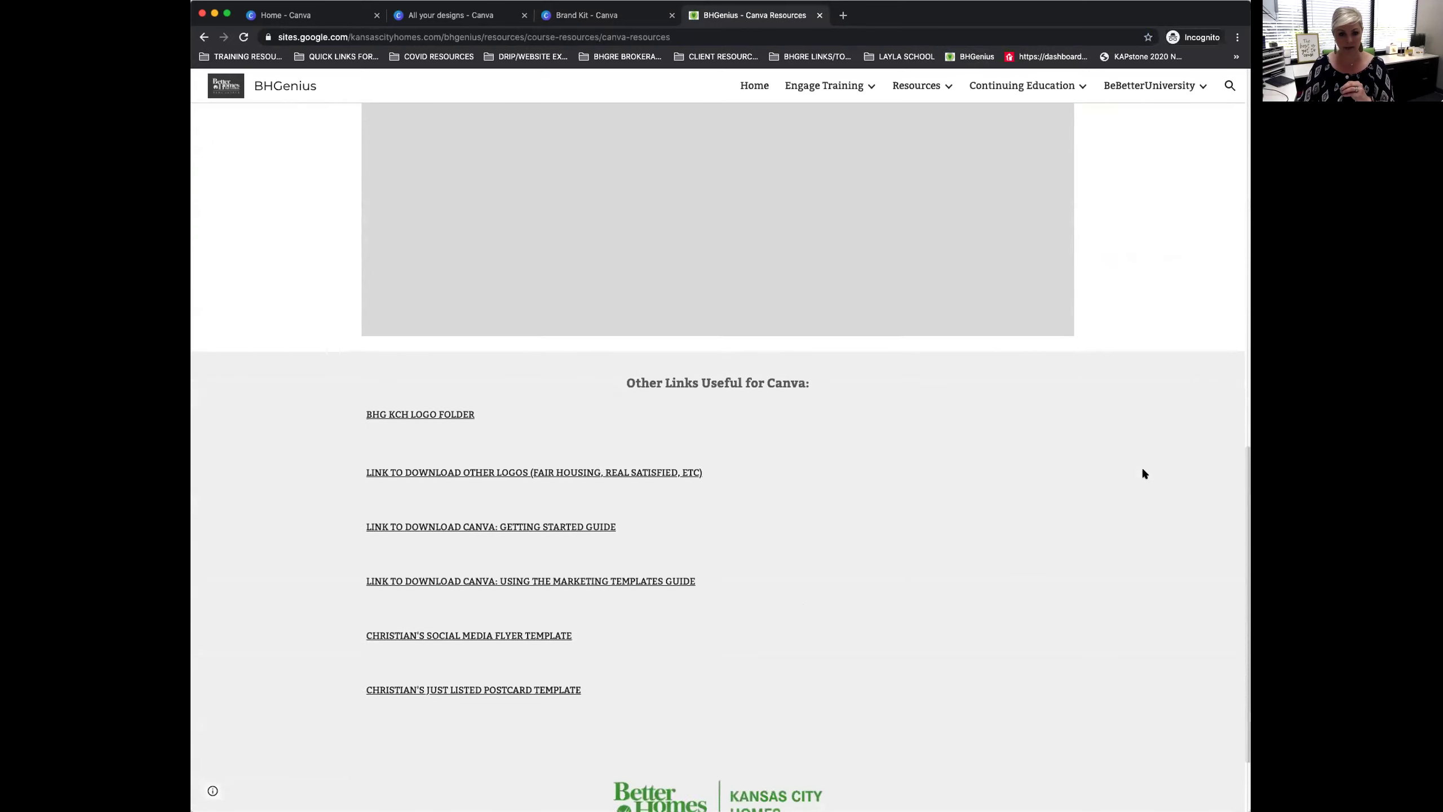
{"action": "scroll", "coordinate": [1144, 471], "scroll_direction": "down", "scroll_amount": 3}
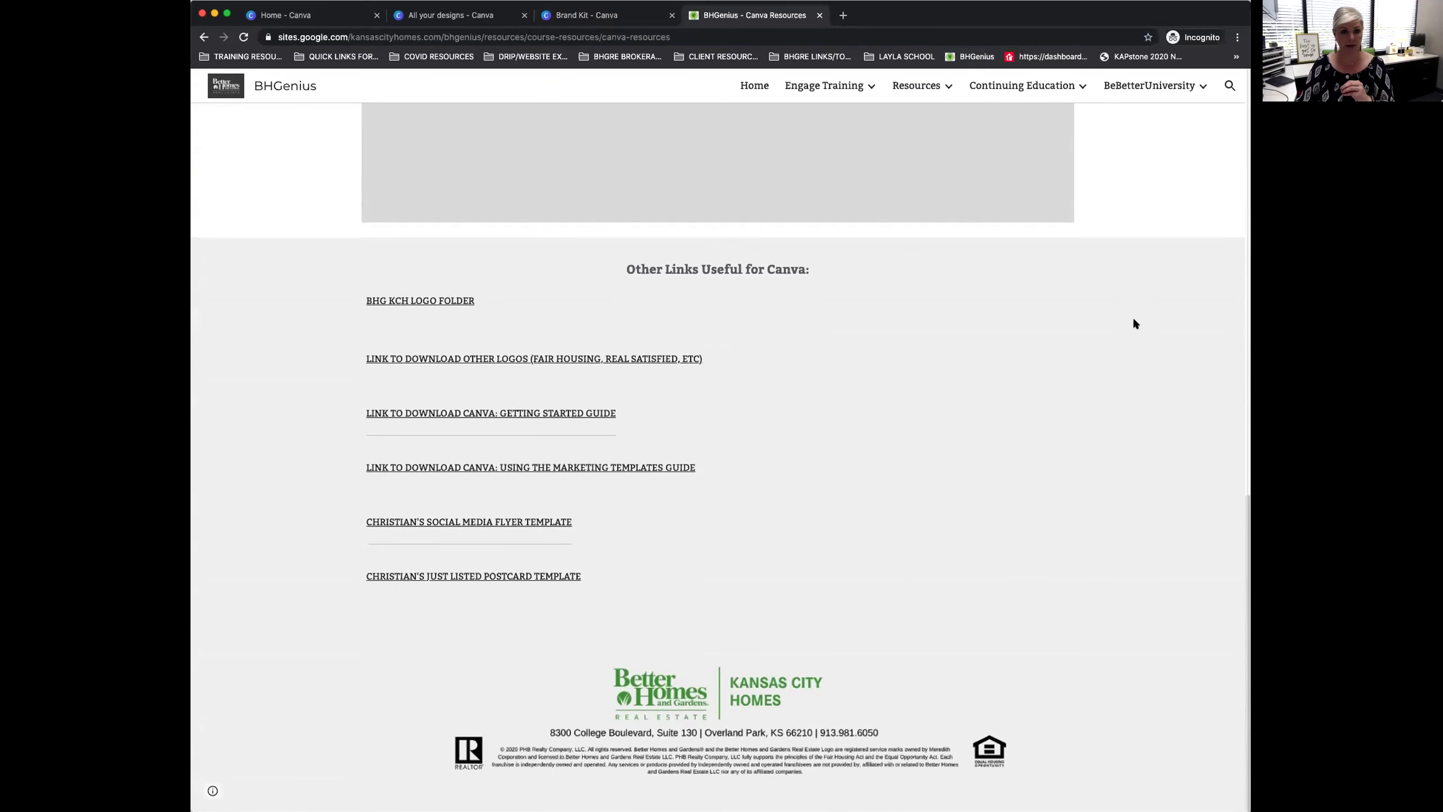
{"action": "left_click", "coordinate": [1199, 92]}
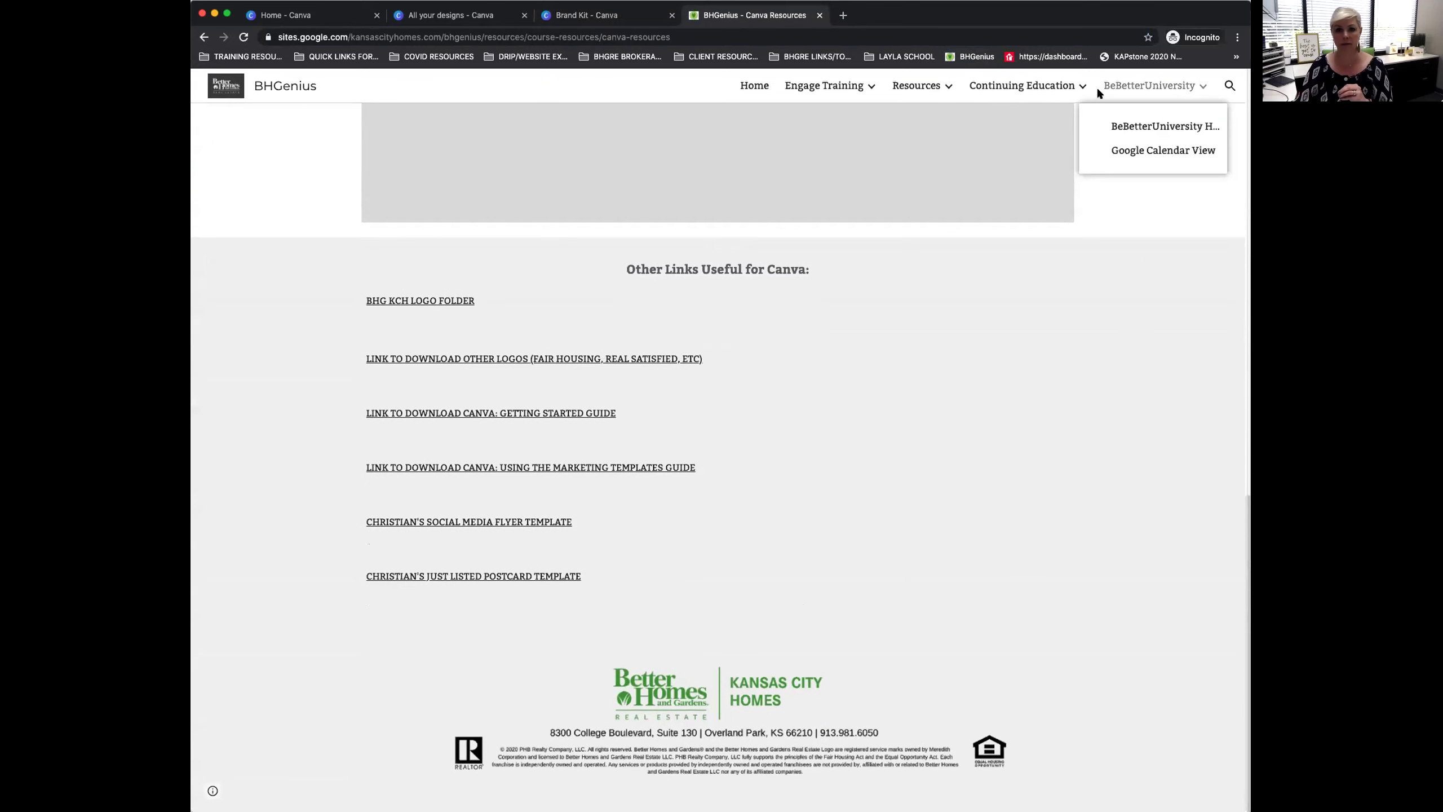
Switch to the signed-in browser window that has Gmail open and show its BHGenius Canva Resources page.
{"action": "left_click", "coordinate": [1126, 385]}
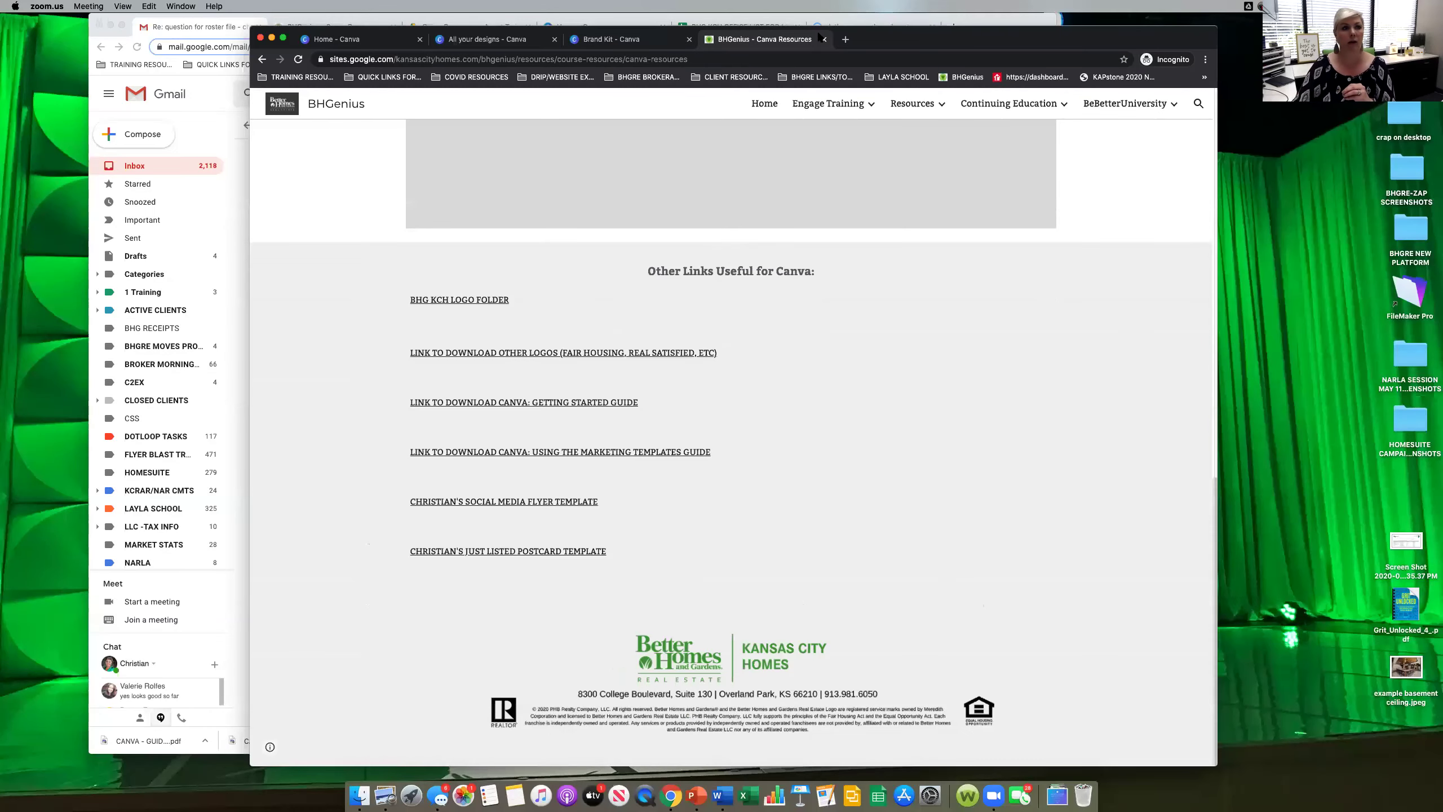
{"action": "key", "text": "super+m"}
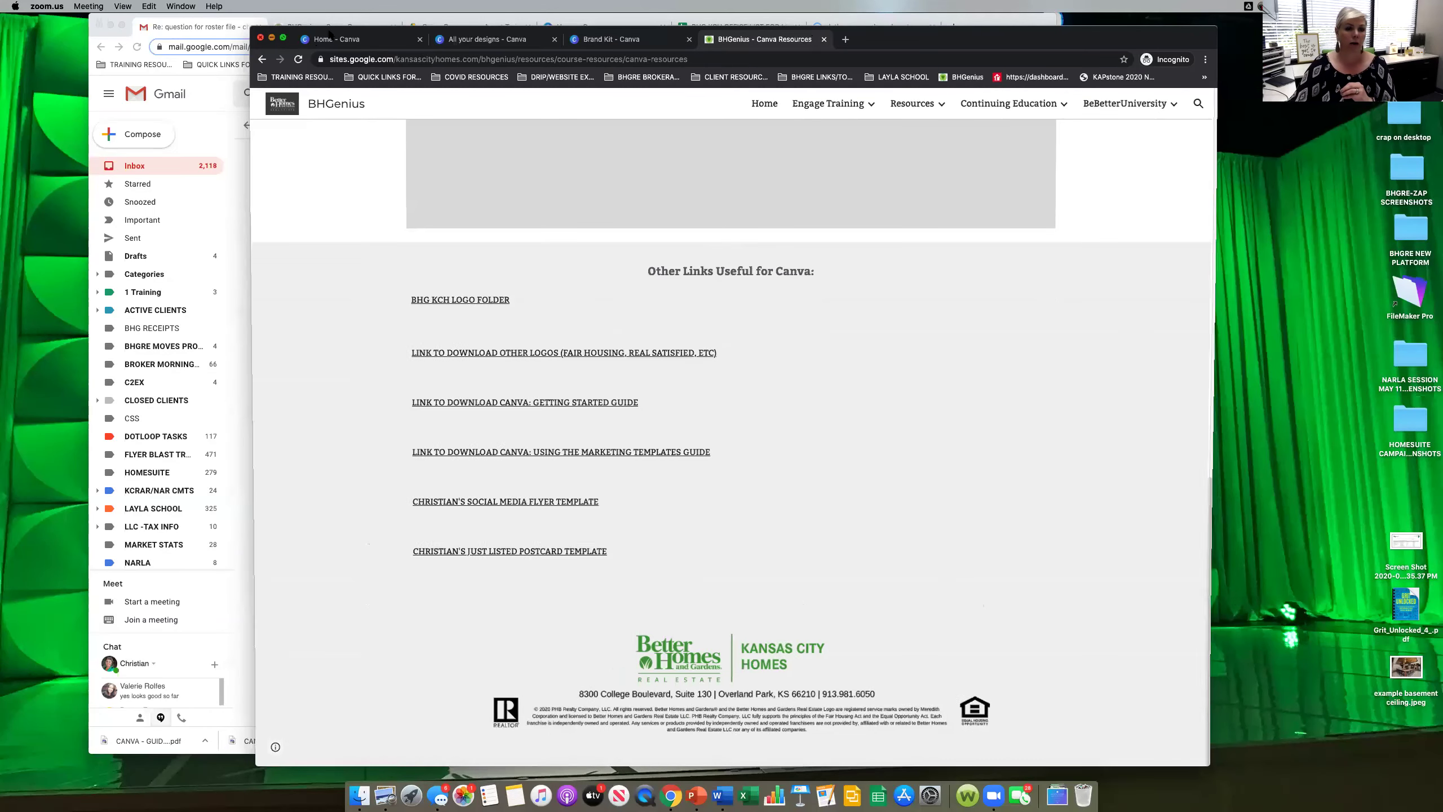
{"action": "left_click_drag", "start_coordinate": [1000, 26], "coordinate": [1094, 38]}
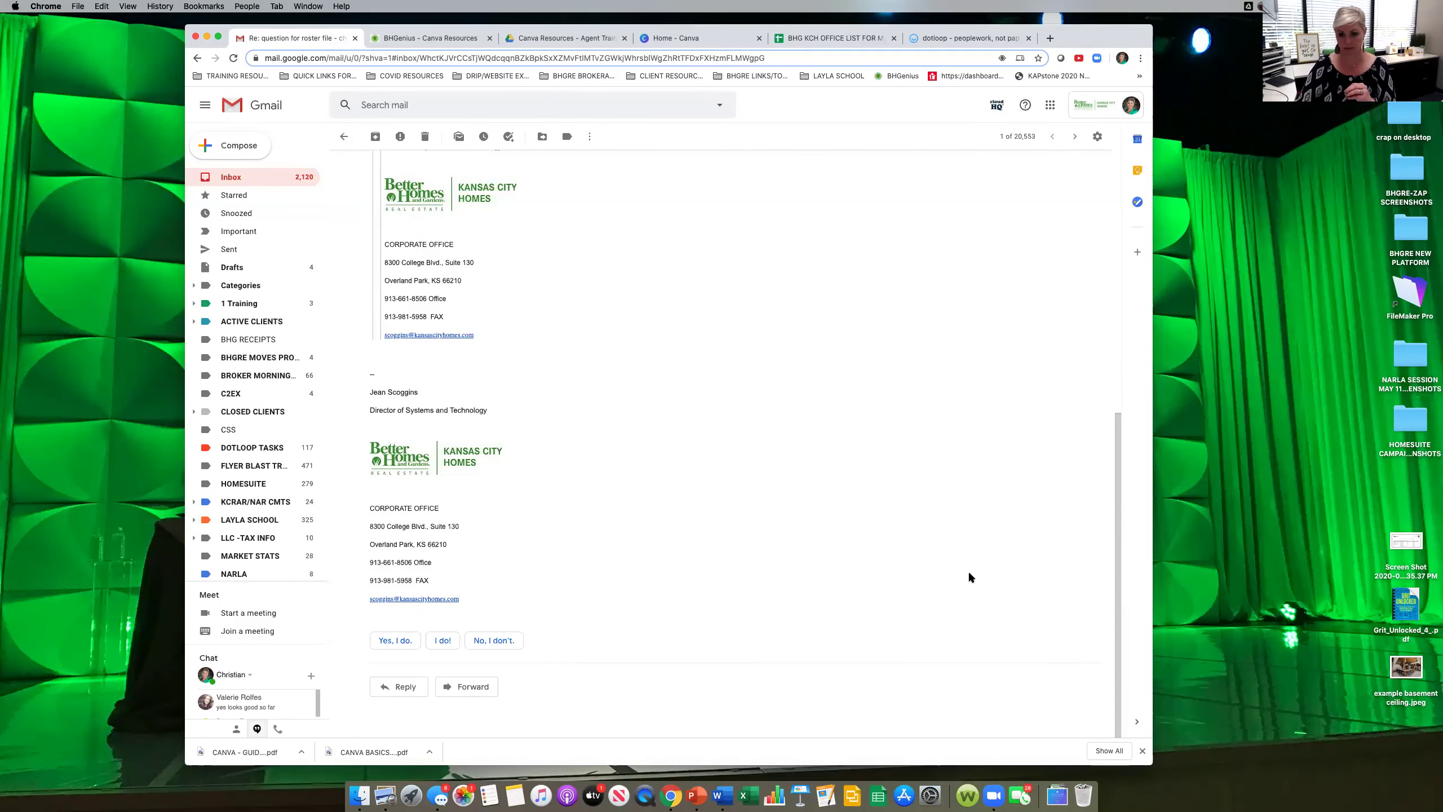
{"action": "scroll", "coordinate": [764, 284], "scroll_direction": "up", "scroll_amount": 15}
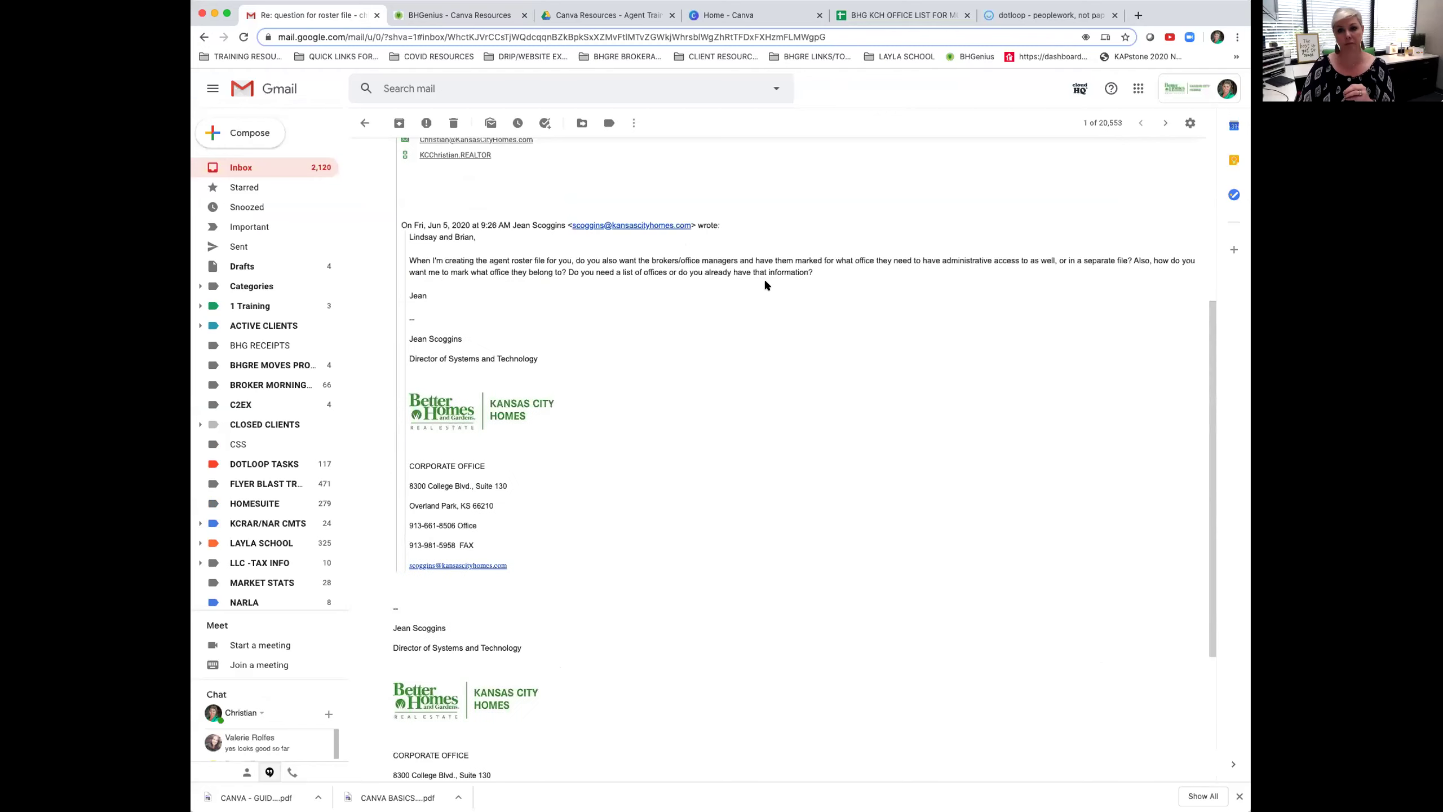
{"action": "left_click", "coordinate": [738, 16]}
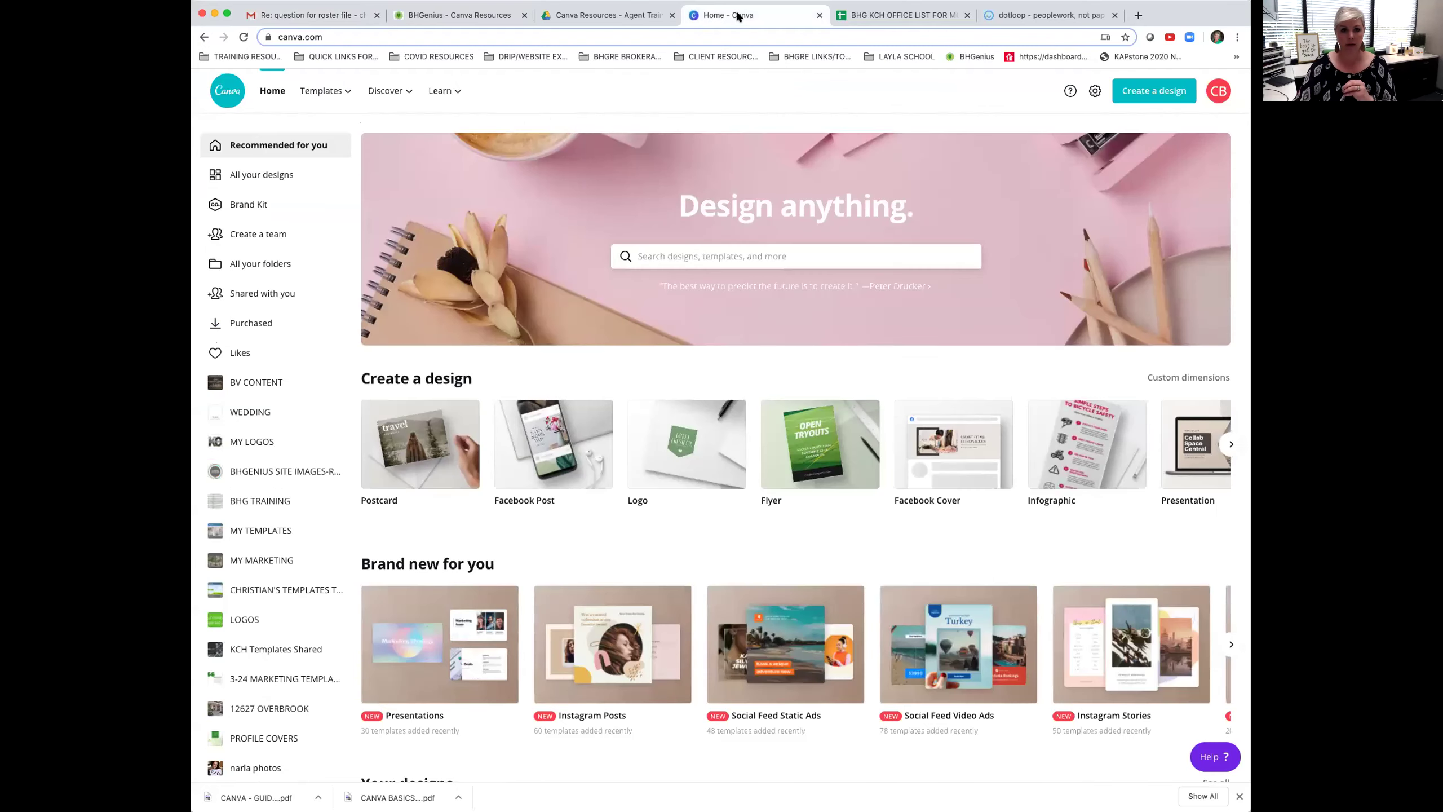
{"action": "left_click", "coordinate": [460, 15]}
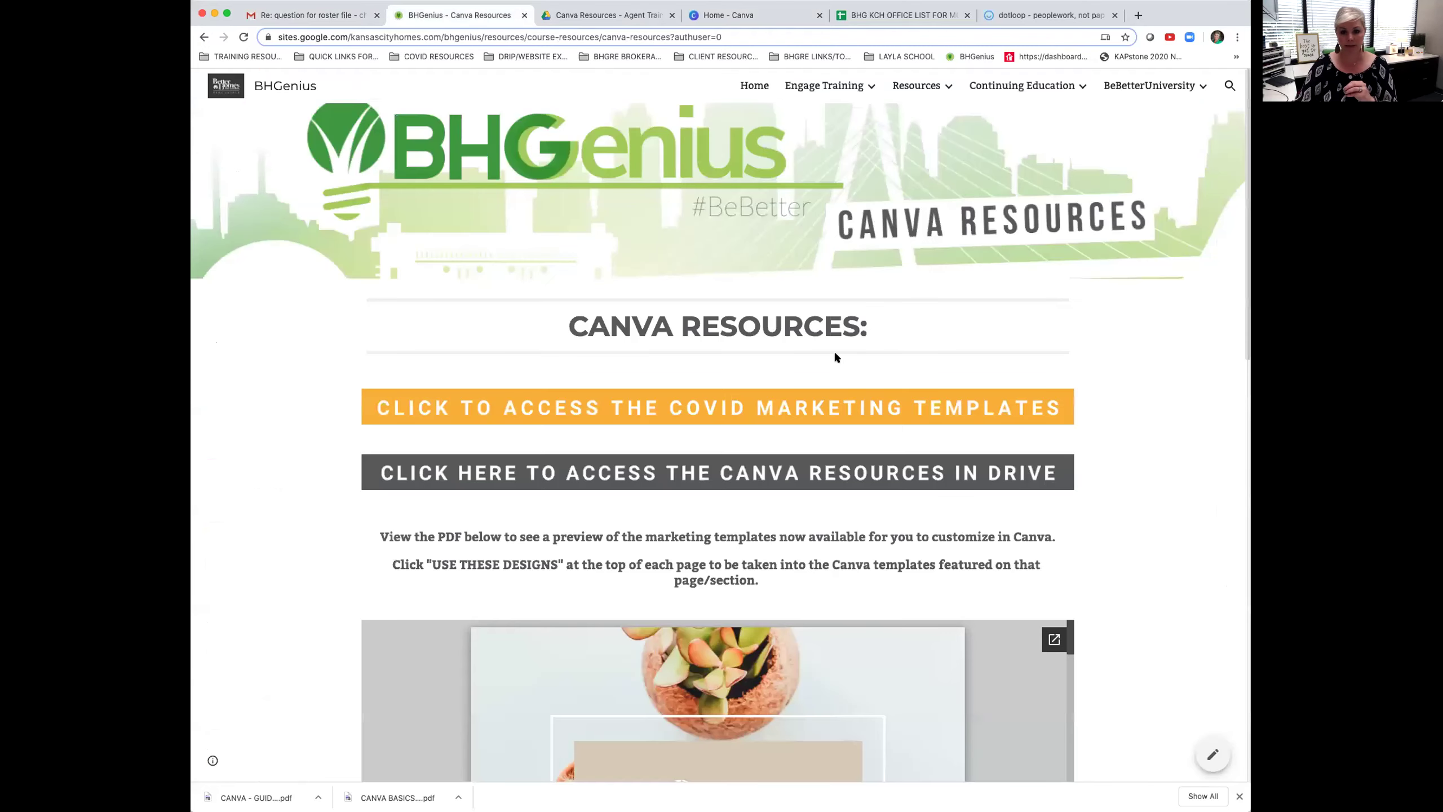
Open the BHG KCH Logo Folder from the other useful Canva links and look through its logo files.
{"action": "scroll", "coordinate": [1042, 501], "scroll_direction": "down", "scroll_amount": 10}
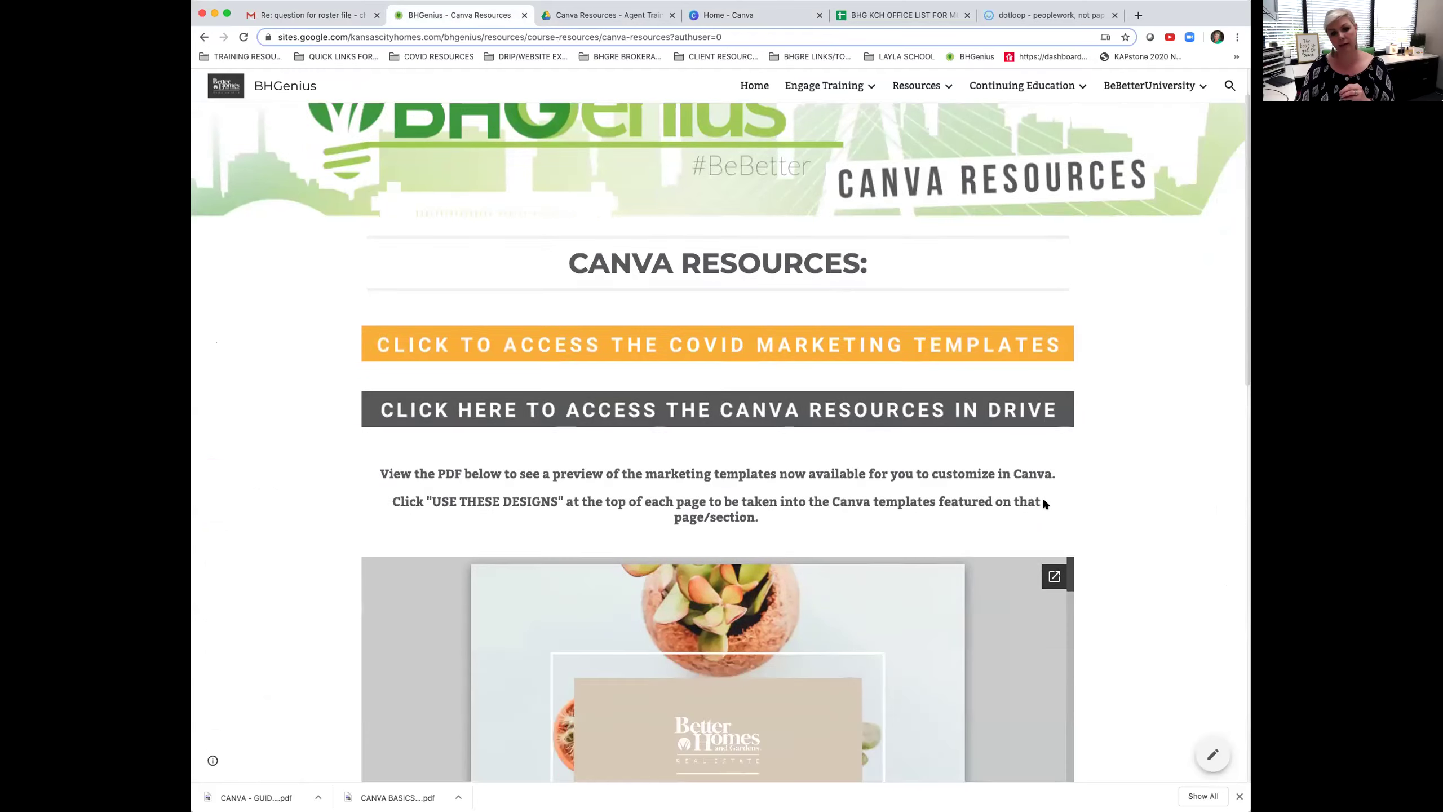
{"action": "scroll", "coordinate": [1042, 496], "scroll_direction": "down", "scroll_amount": 10}
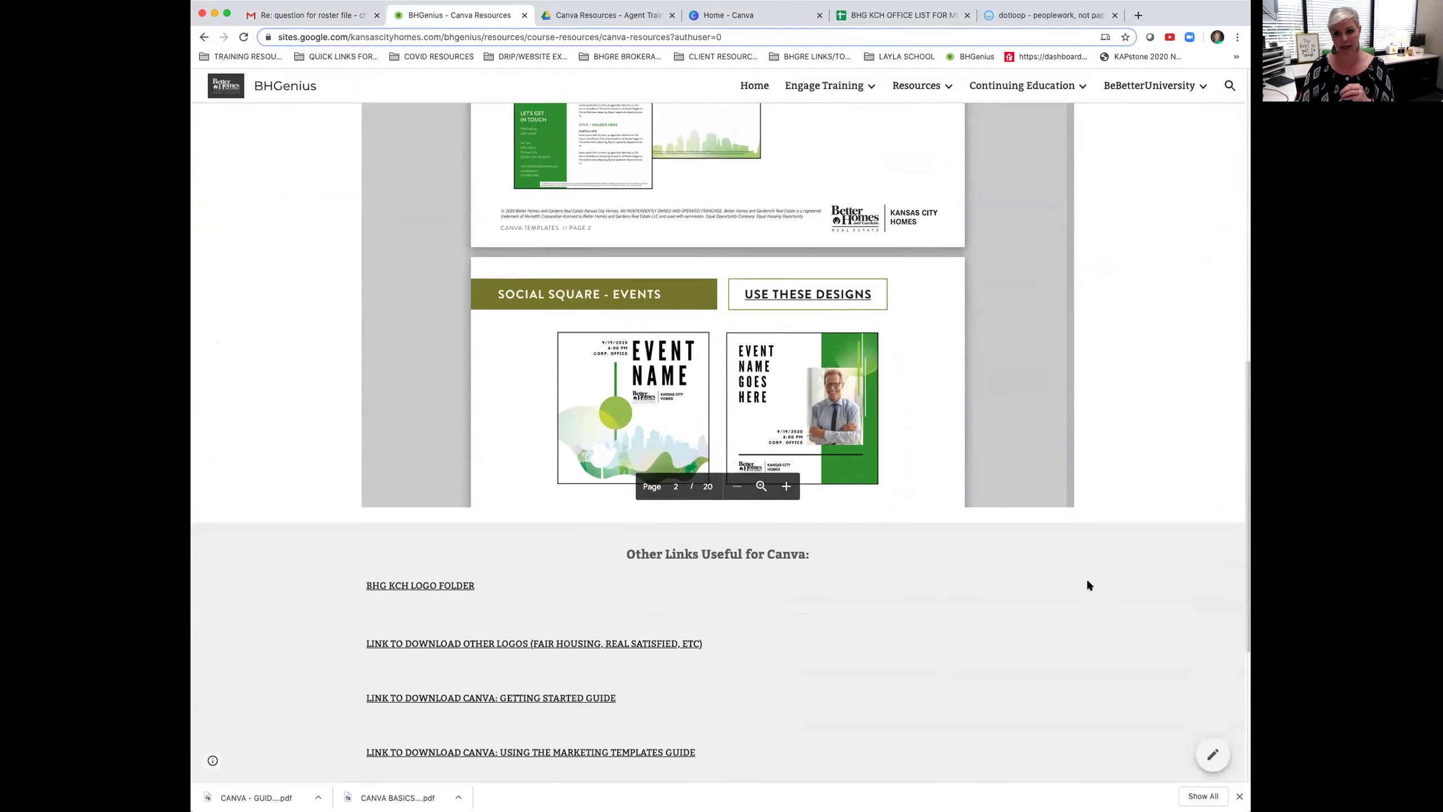
{"action": "scroll", "coordinate": [1087, 578], "scroll_direction": "down", "scroll_amount": 6}
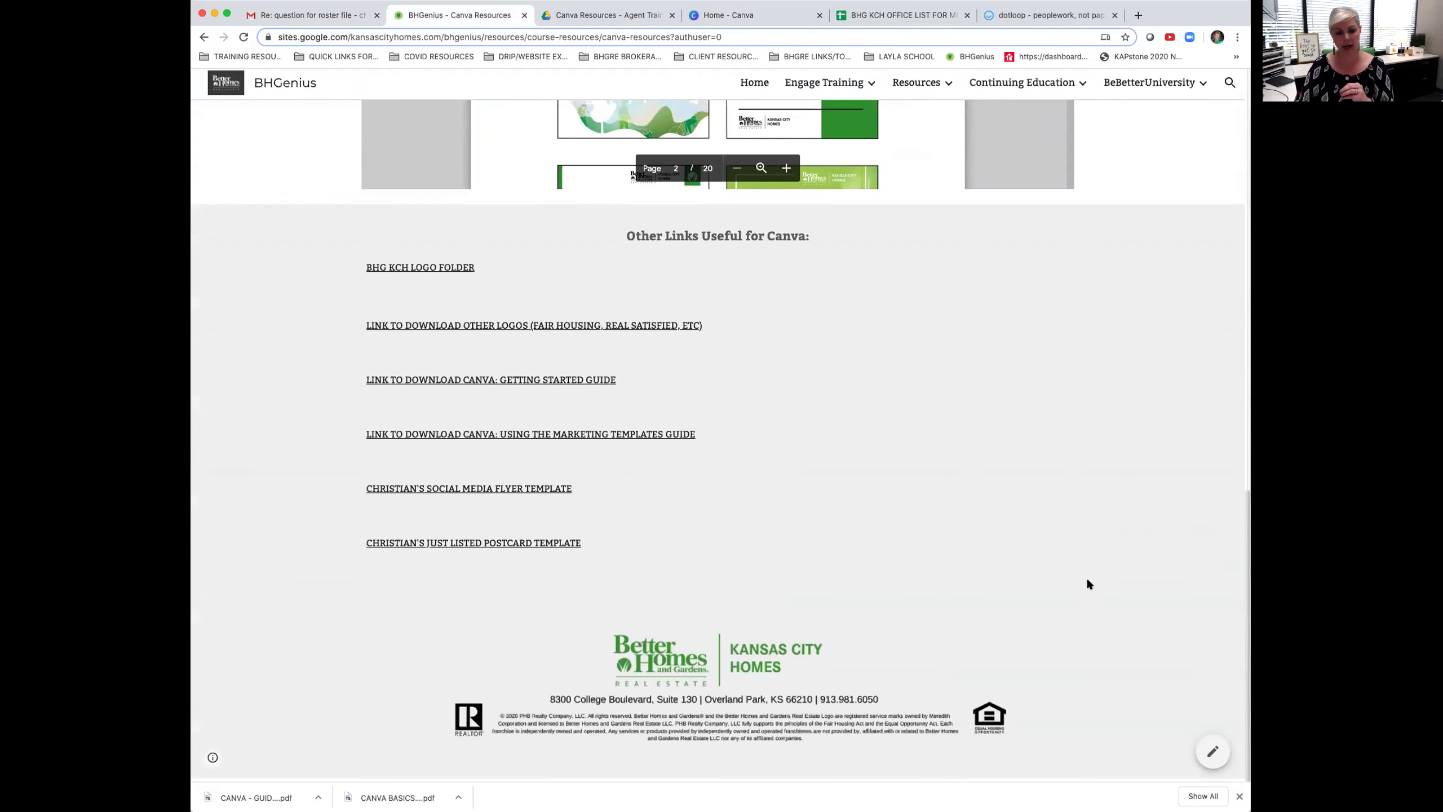
{"action": "left_click", "coordinate": [433, 271]}
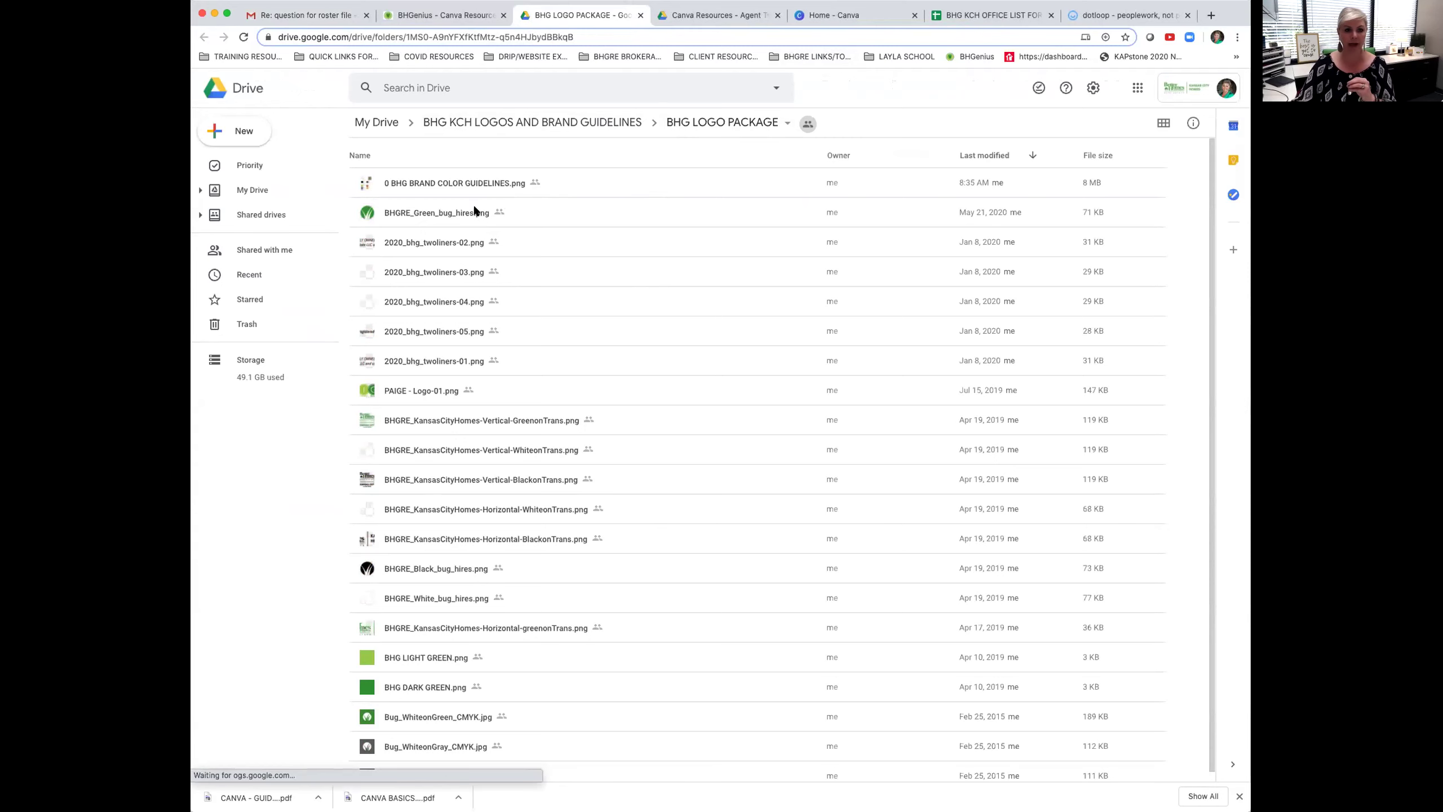
{"action": "scroll", "coordinate": [478, 653], "scroll_direction": "down", "scroll_amount": 1}
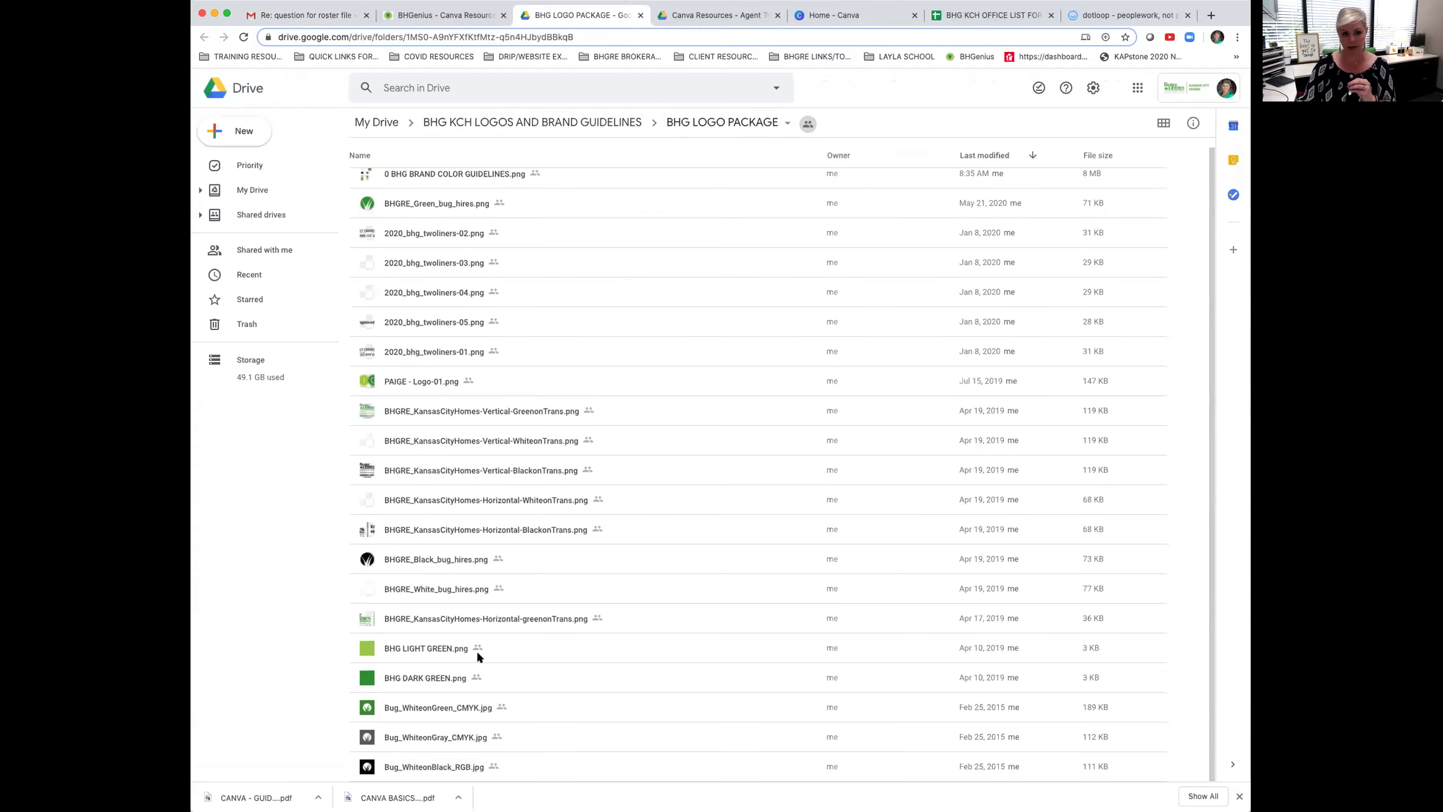
{"action": "scroll", "coordinate": [477, 657], "scroll_direction": "up", "scroll_amount": 1}
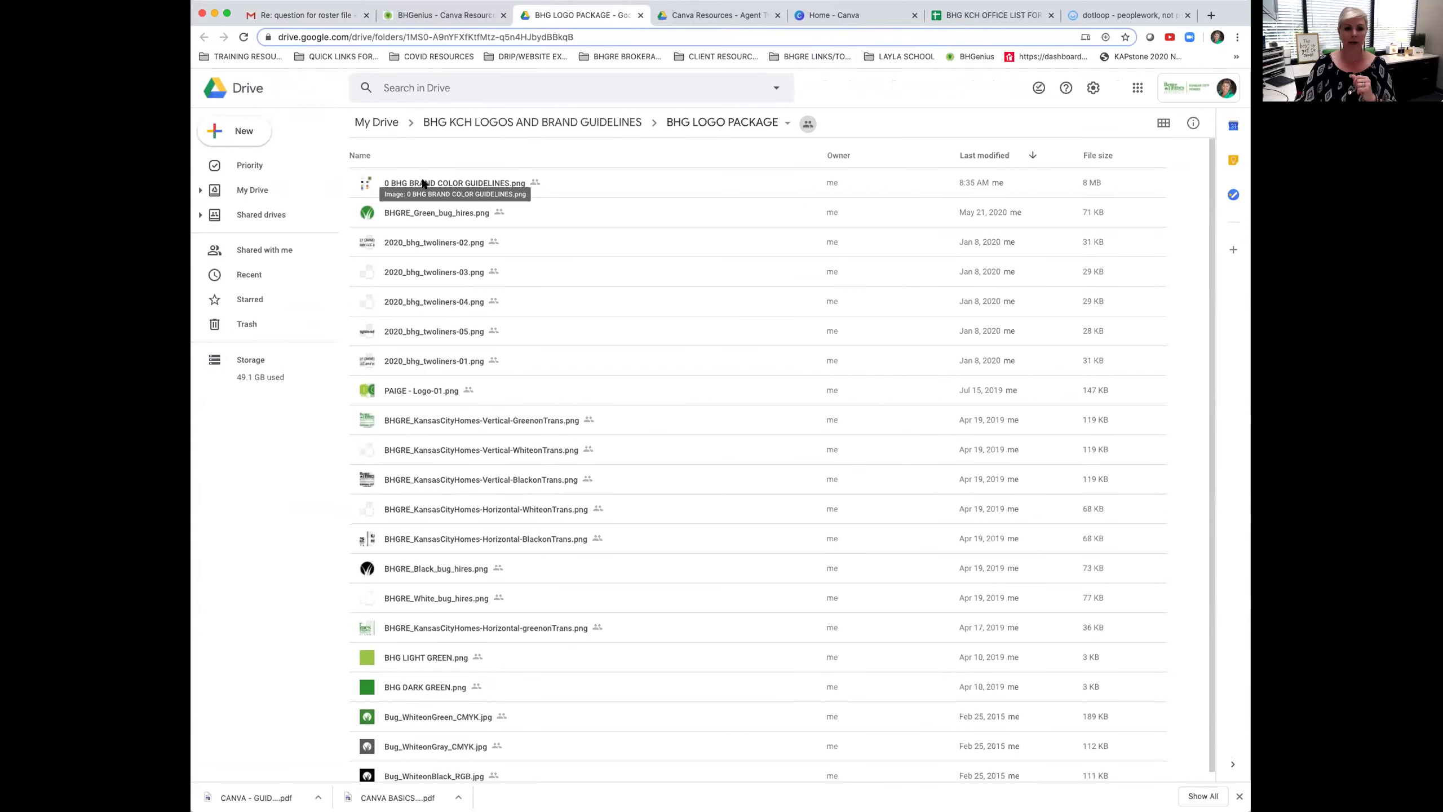
Preview 0 BHG BRAND COLOR GUIDELINES.png, examine the HEX code of the primary green, and close the preview.
{"action": "left_click", "coordinate": [477, 184]}
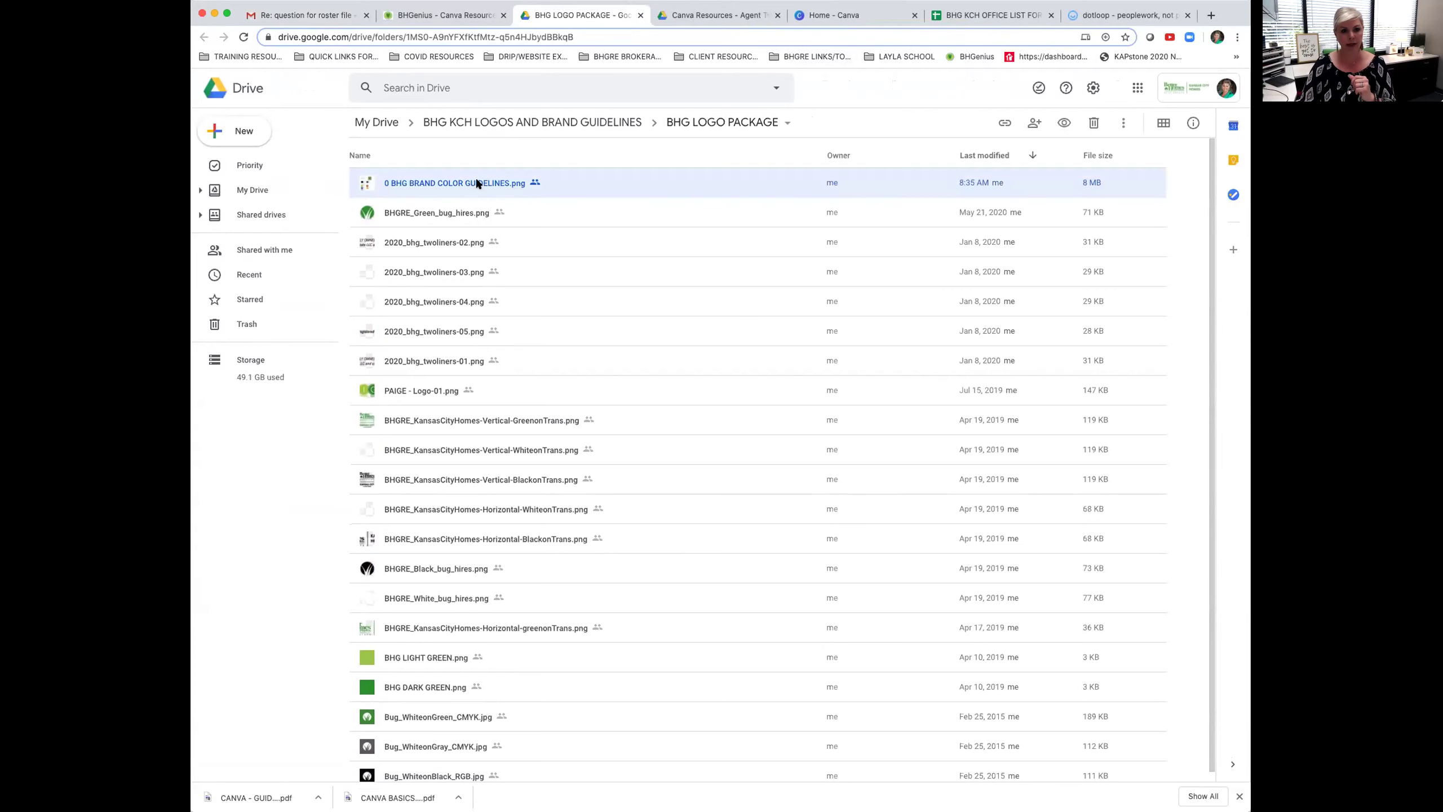
{"action": "double_click", "coordinate": [477, 183]}
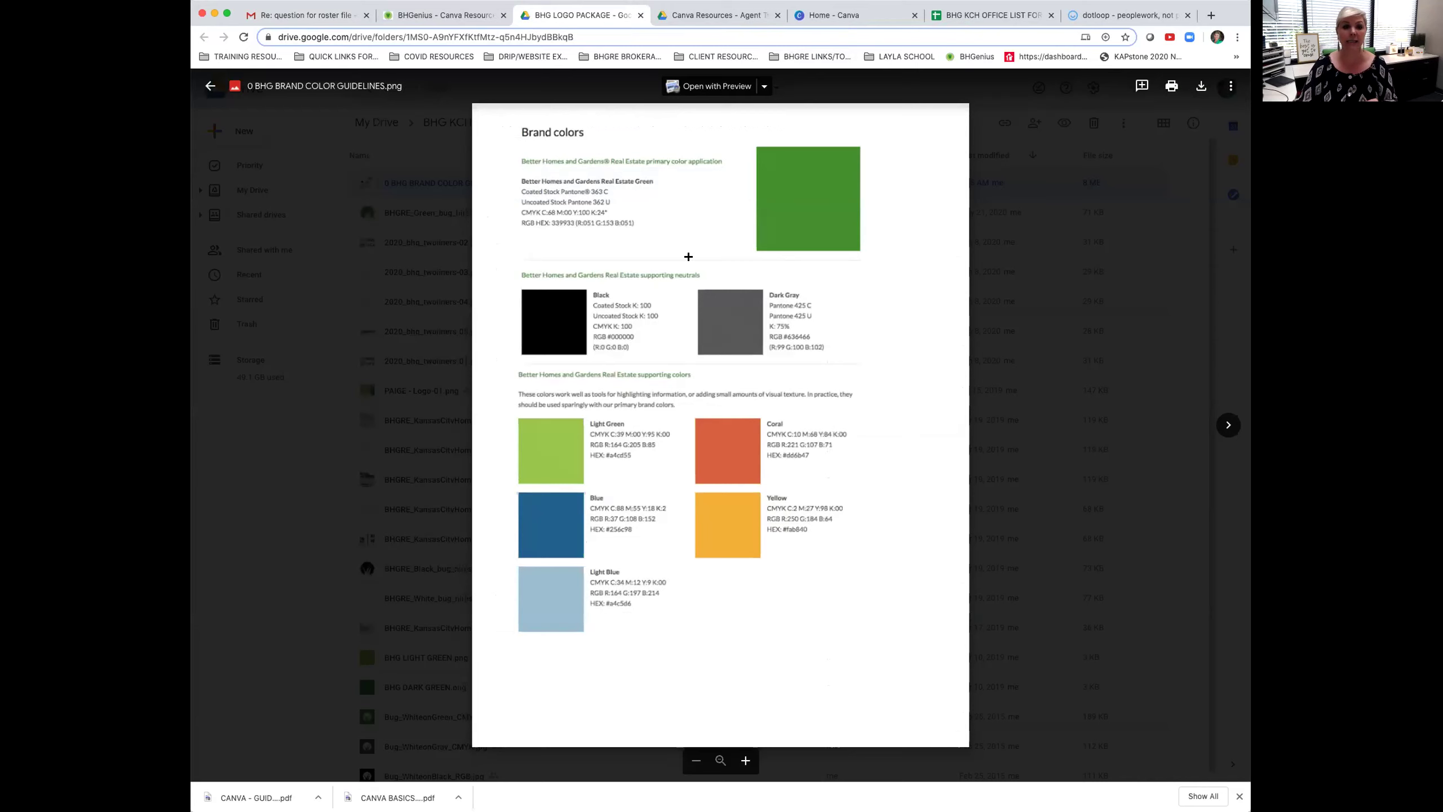
{"action": "left_click_drag", "start_coordinate": [551, 223], "coordinate": [658, 227]}
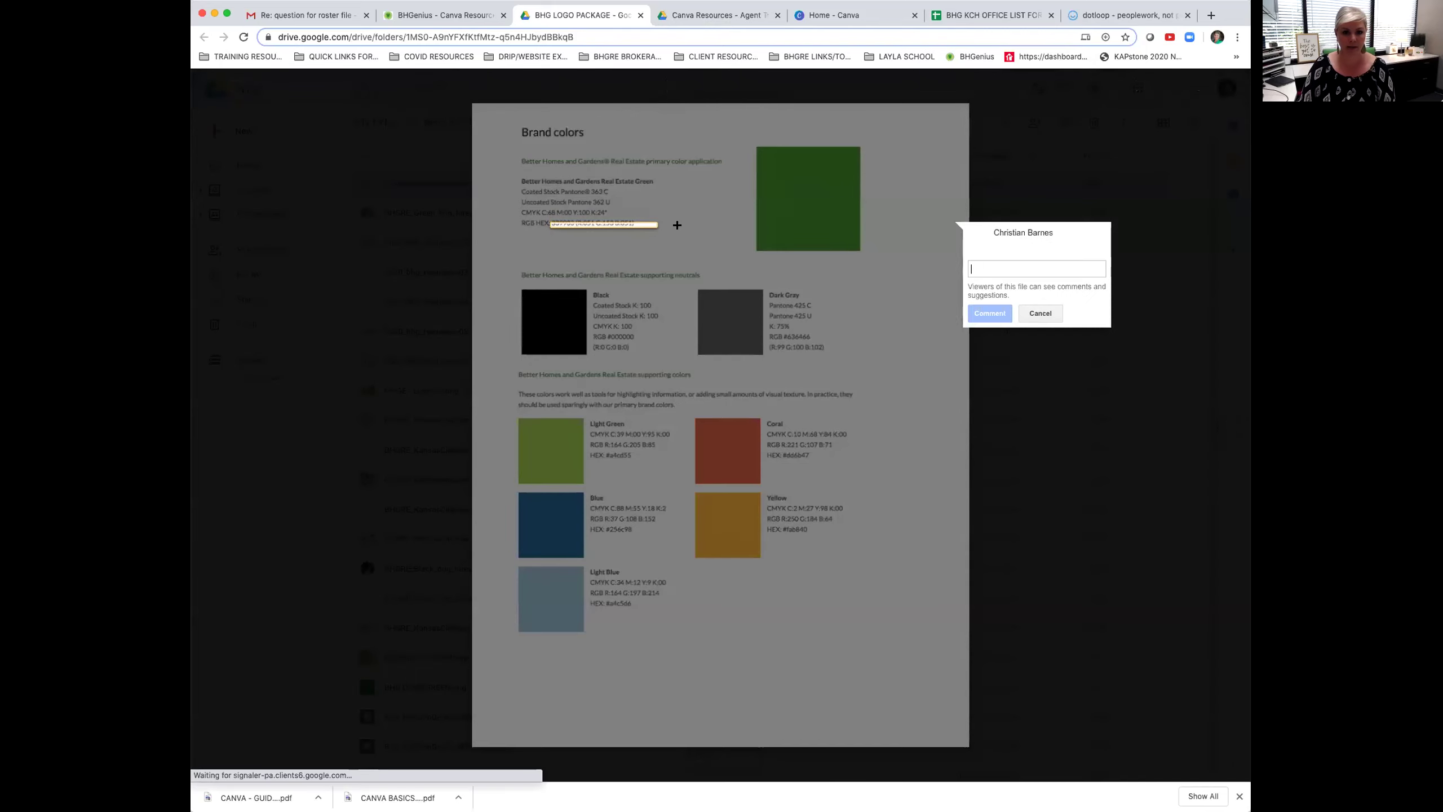
{"action": "left_click", "coordinate": [1040, 313]}
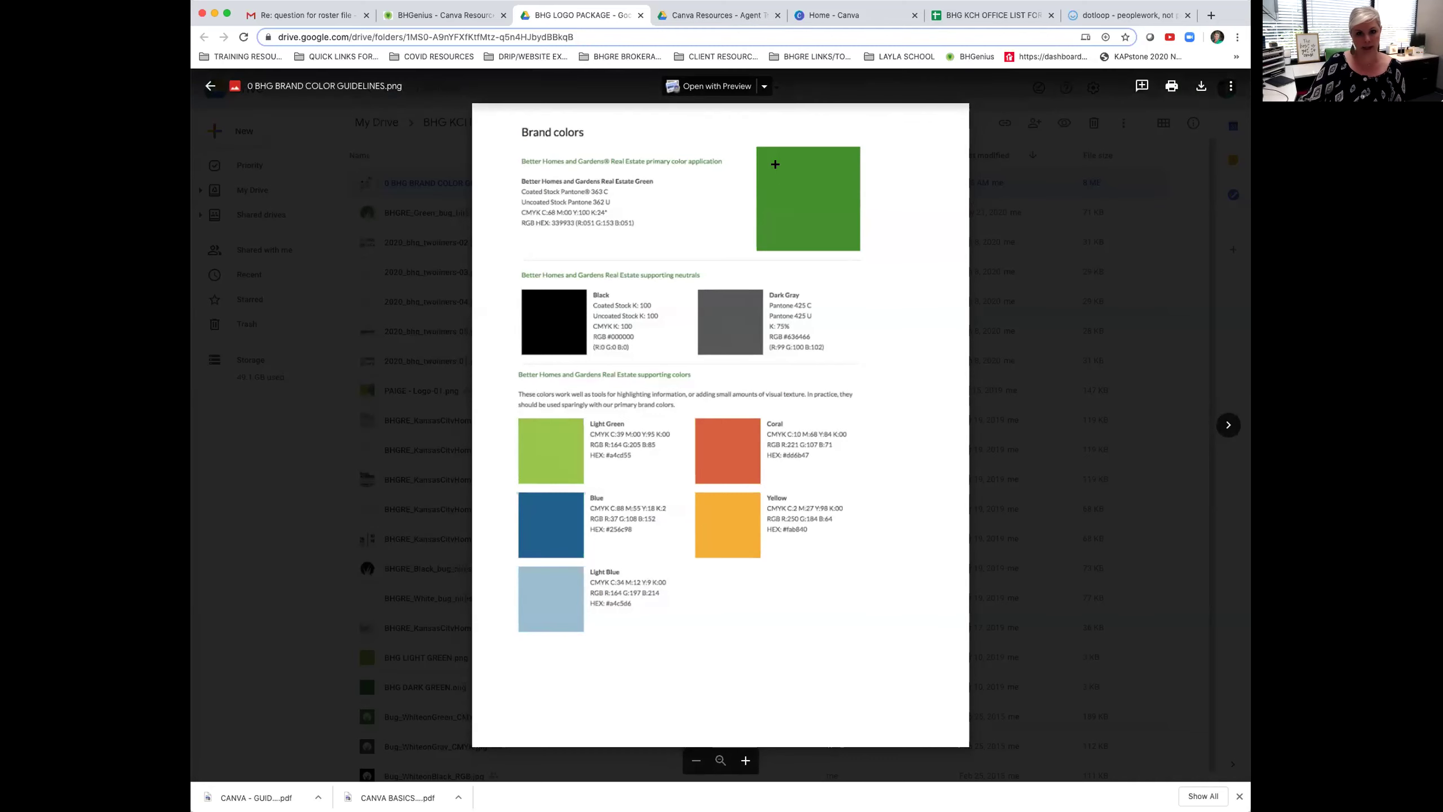
{"action": "left_click", "coordinate": [217, 82]}
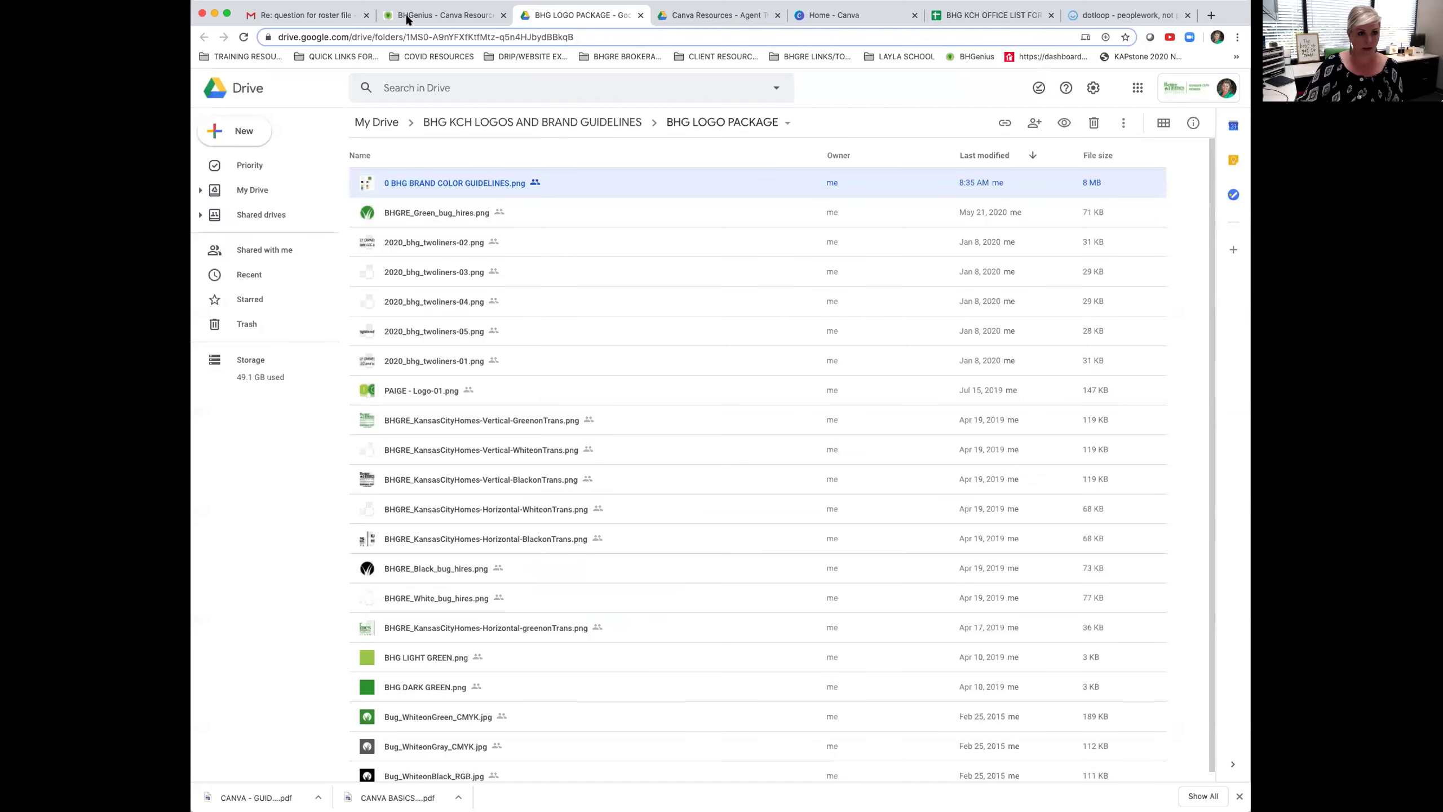
Return to the Canva Brand Kit in the incognito window, add a third brand color, and open its hex code for editing.
{"action": "right_click", "coordinate": [407, 18]}
{"action": "key", "text": "Escape"}
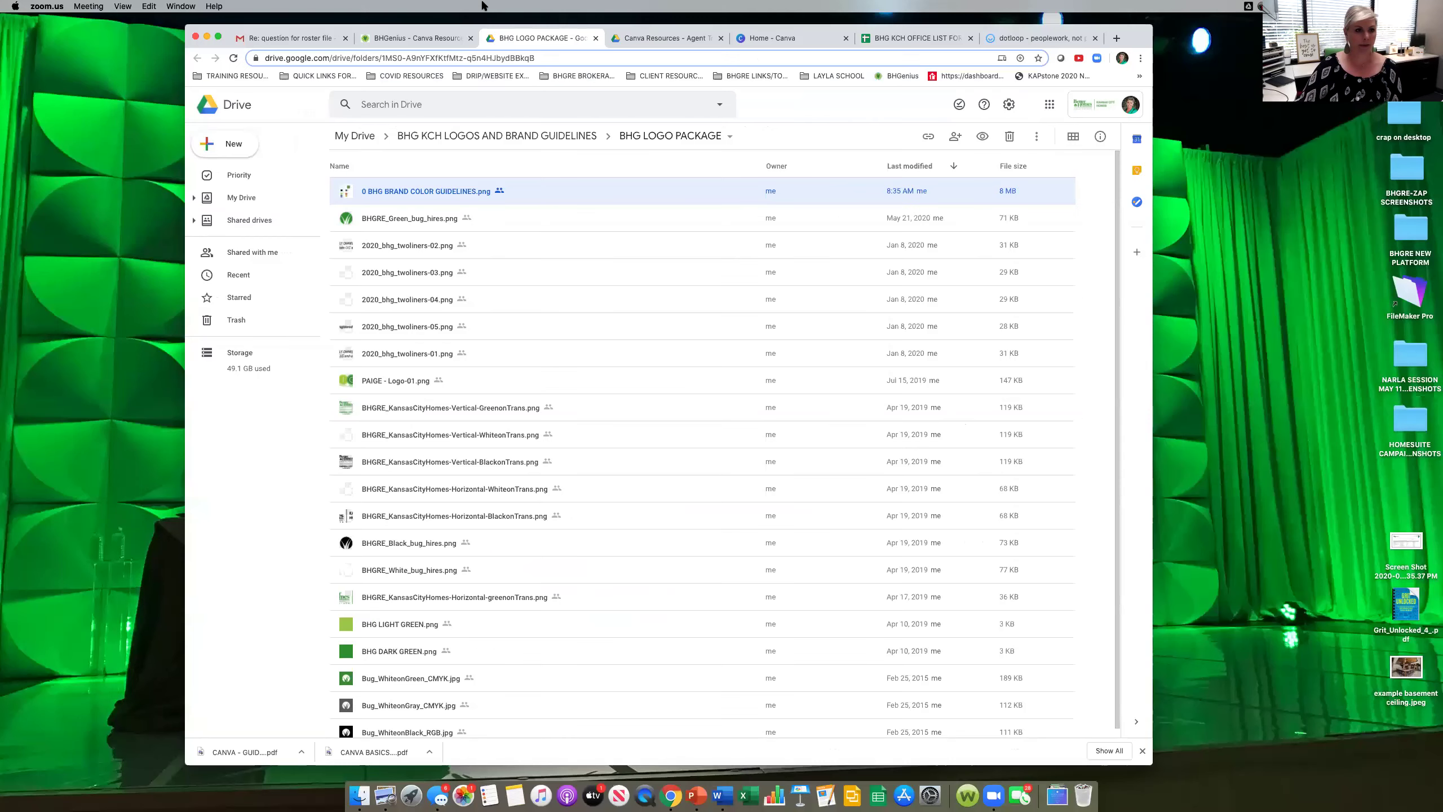
{"action": "left_click", "coordinate": [543, 160]}
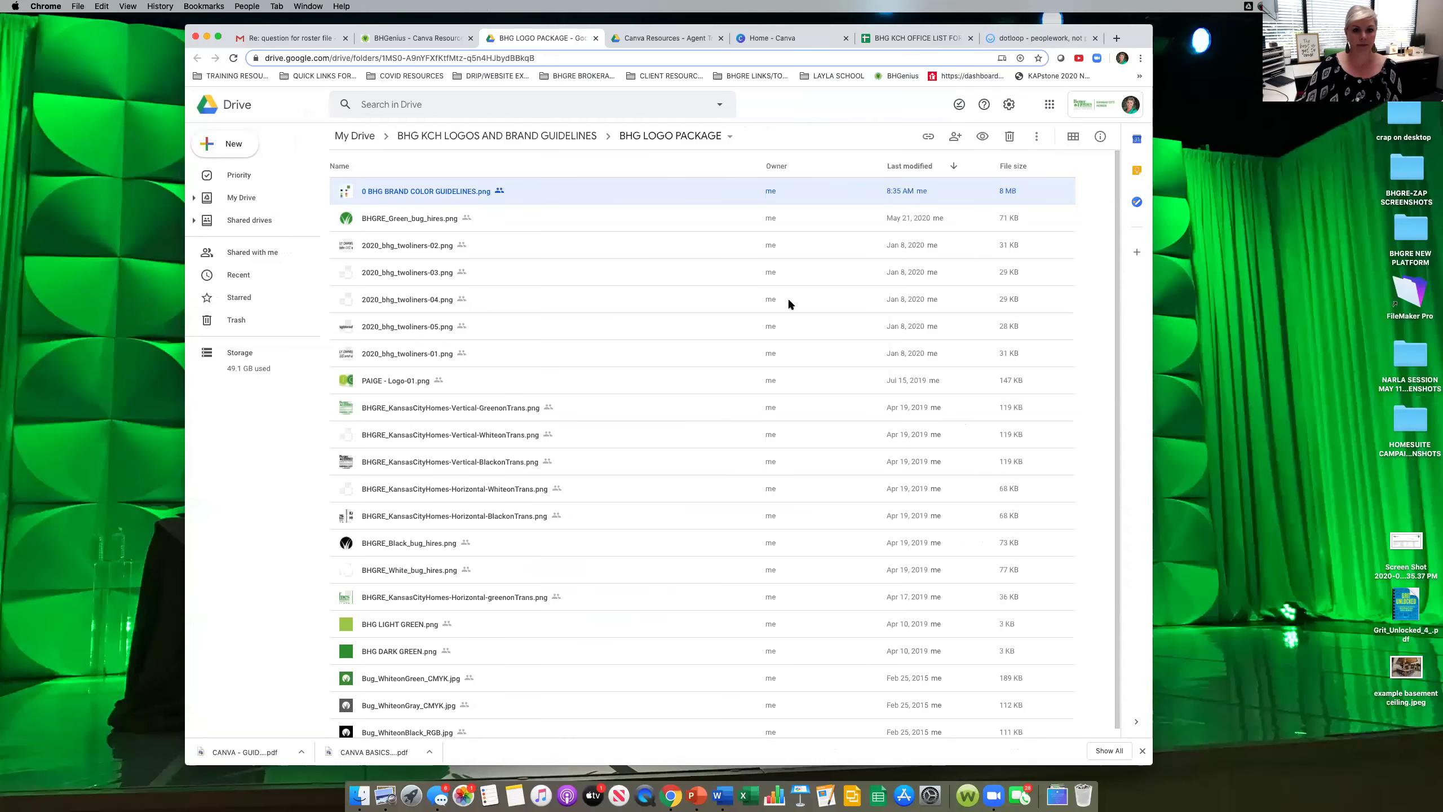
{"action": "left_click", "coordinate": [322, 5]}
{"action": "left_click", "coordinate": [360, 159]}
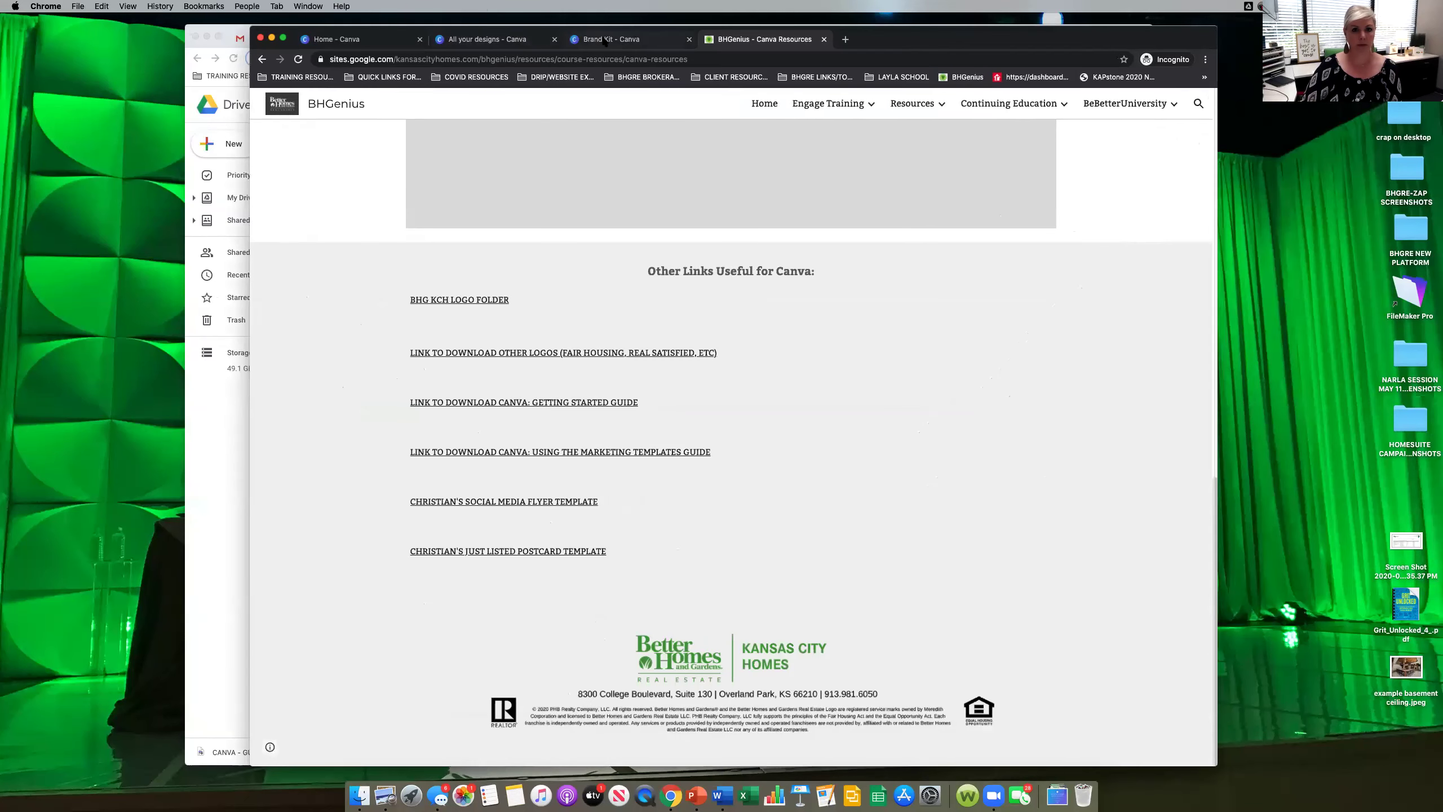
{"action": "left_click", "coordinate": [604, 40]}
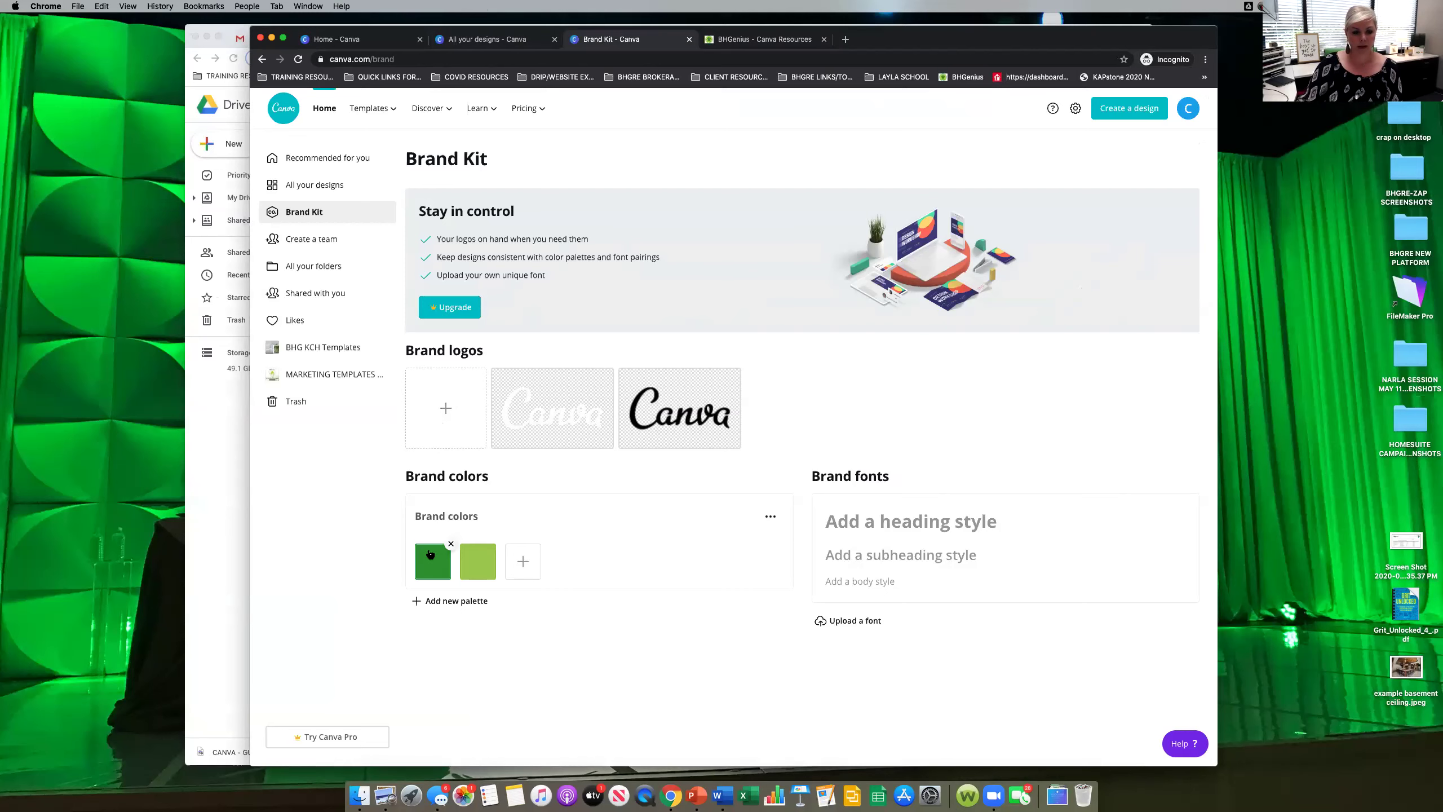
{"action": "left_click", "coordinate": [522, 561]}
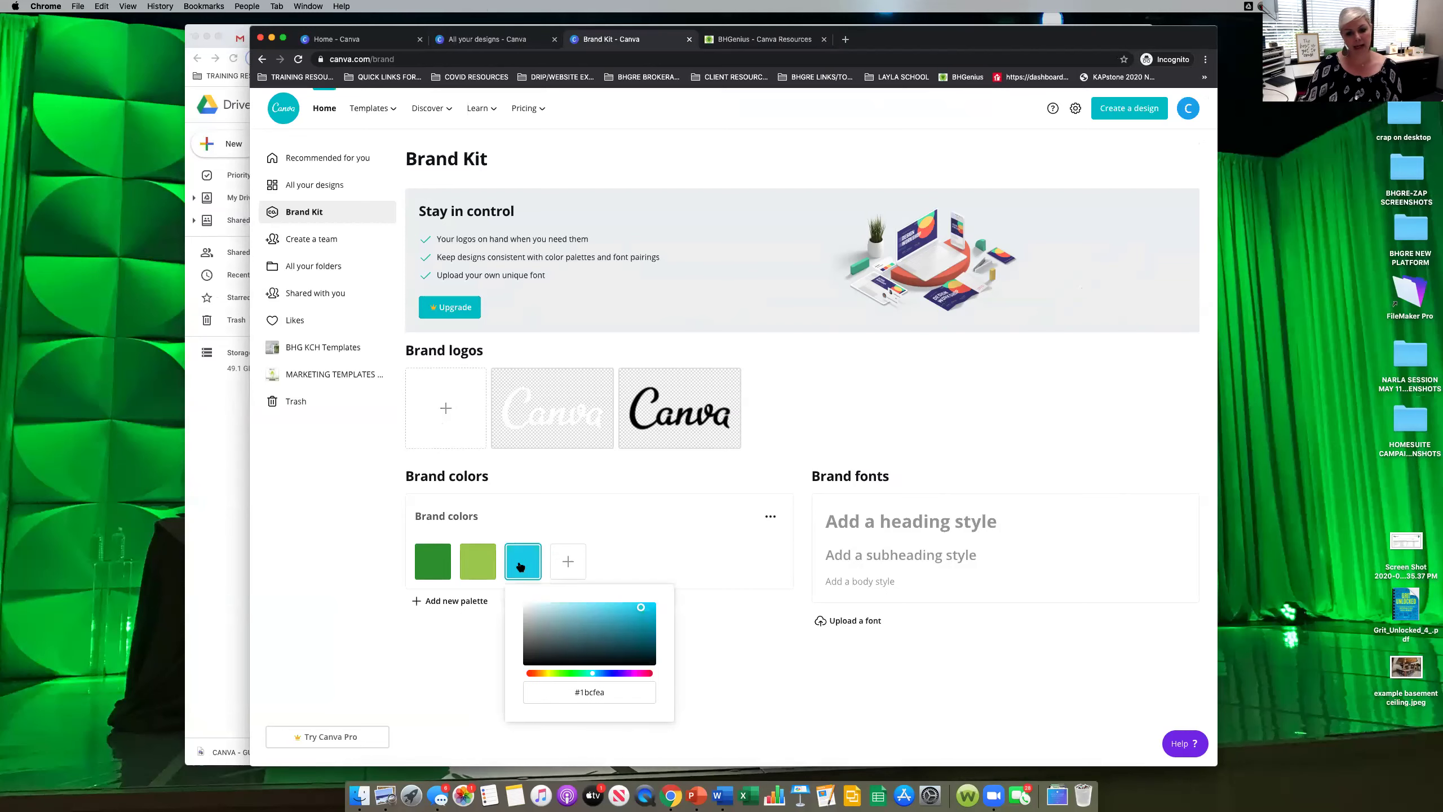
{"action": "left_click", "coordinate": [610, 694]}
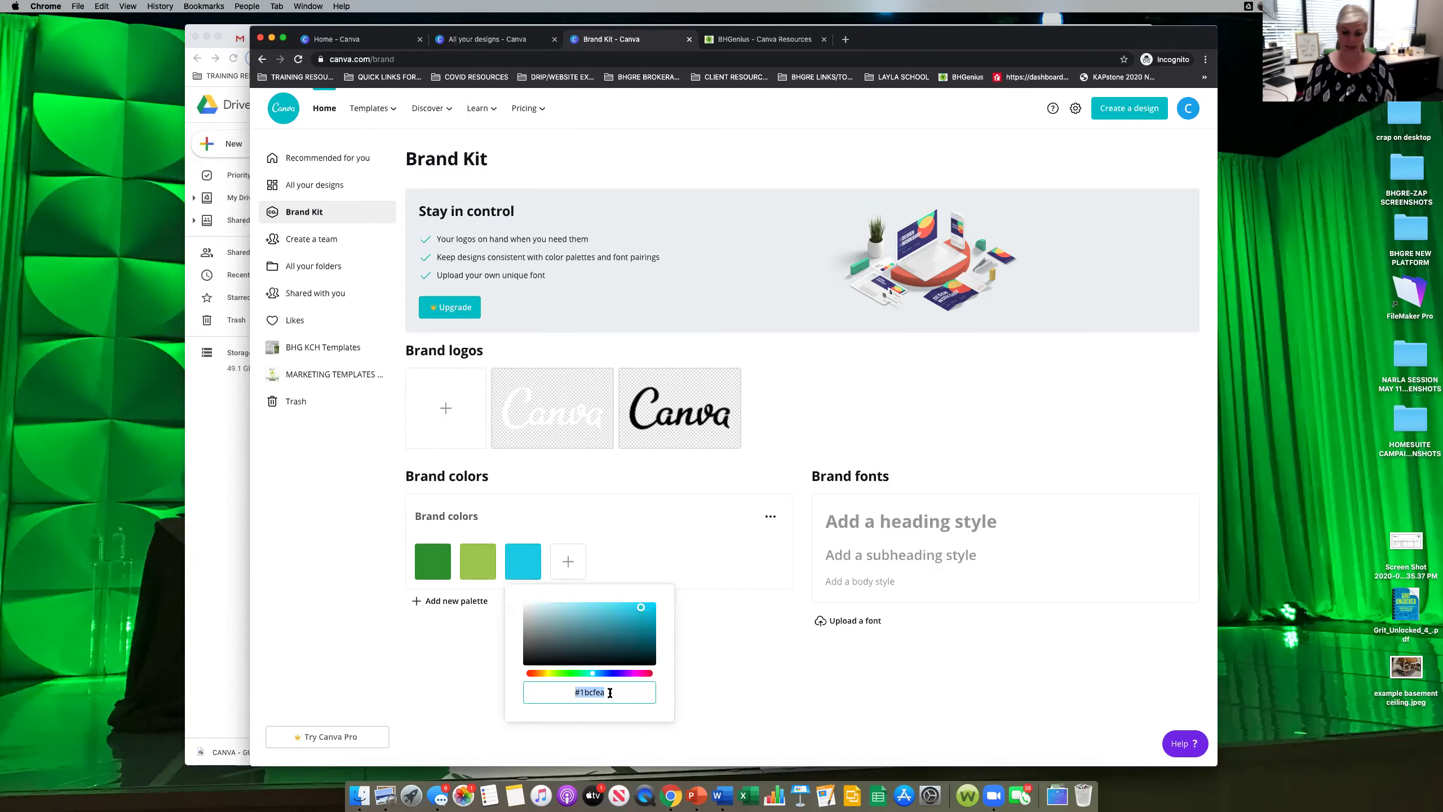
Set the third brand color to #339933 and close the color picker.
{"action": "type", "text": "#339933"}
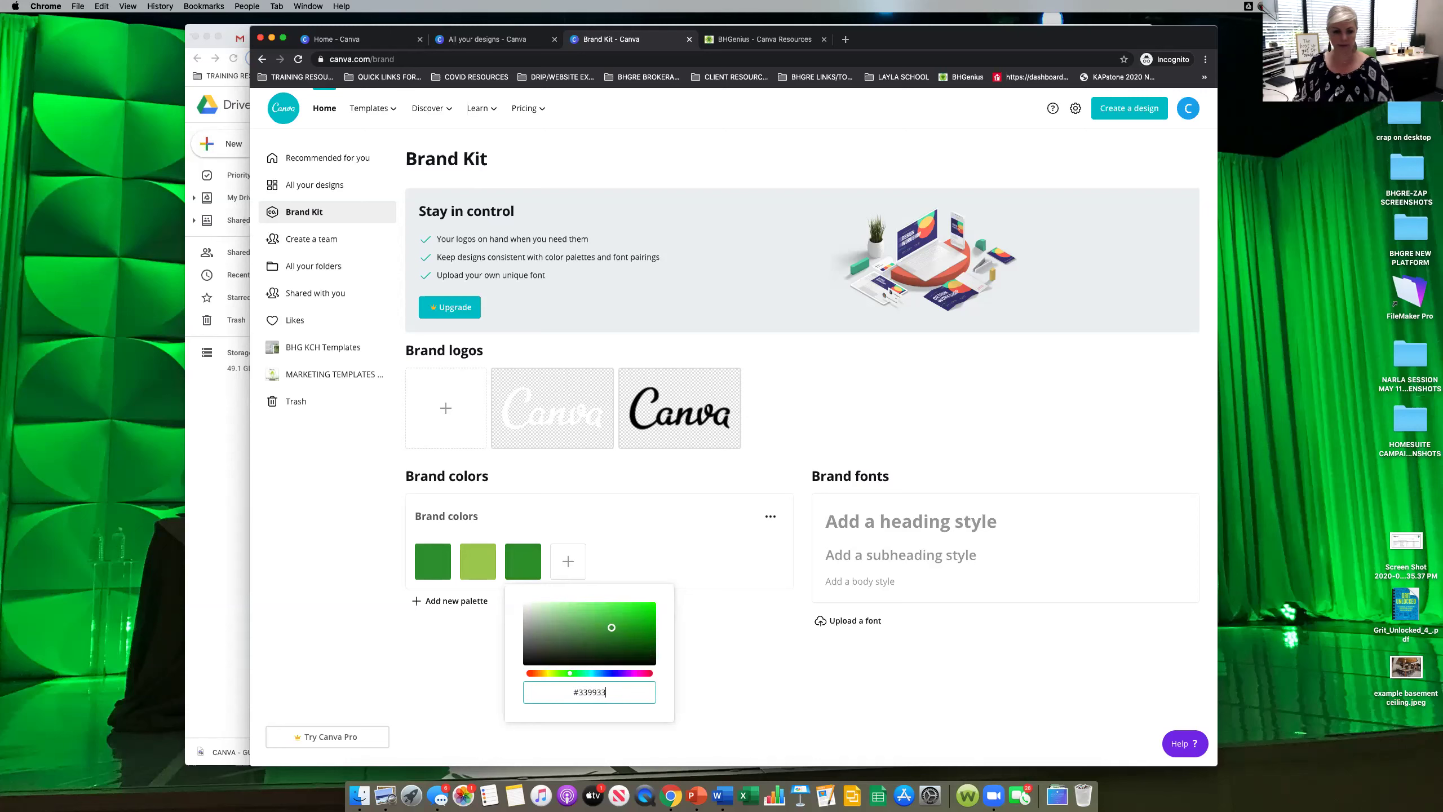
{"action": "left_click", "coordinate": [701, 690]}
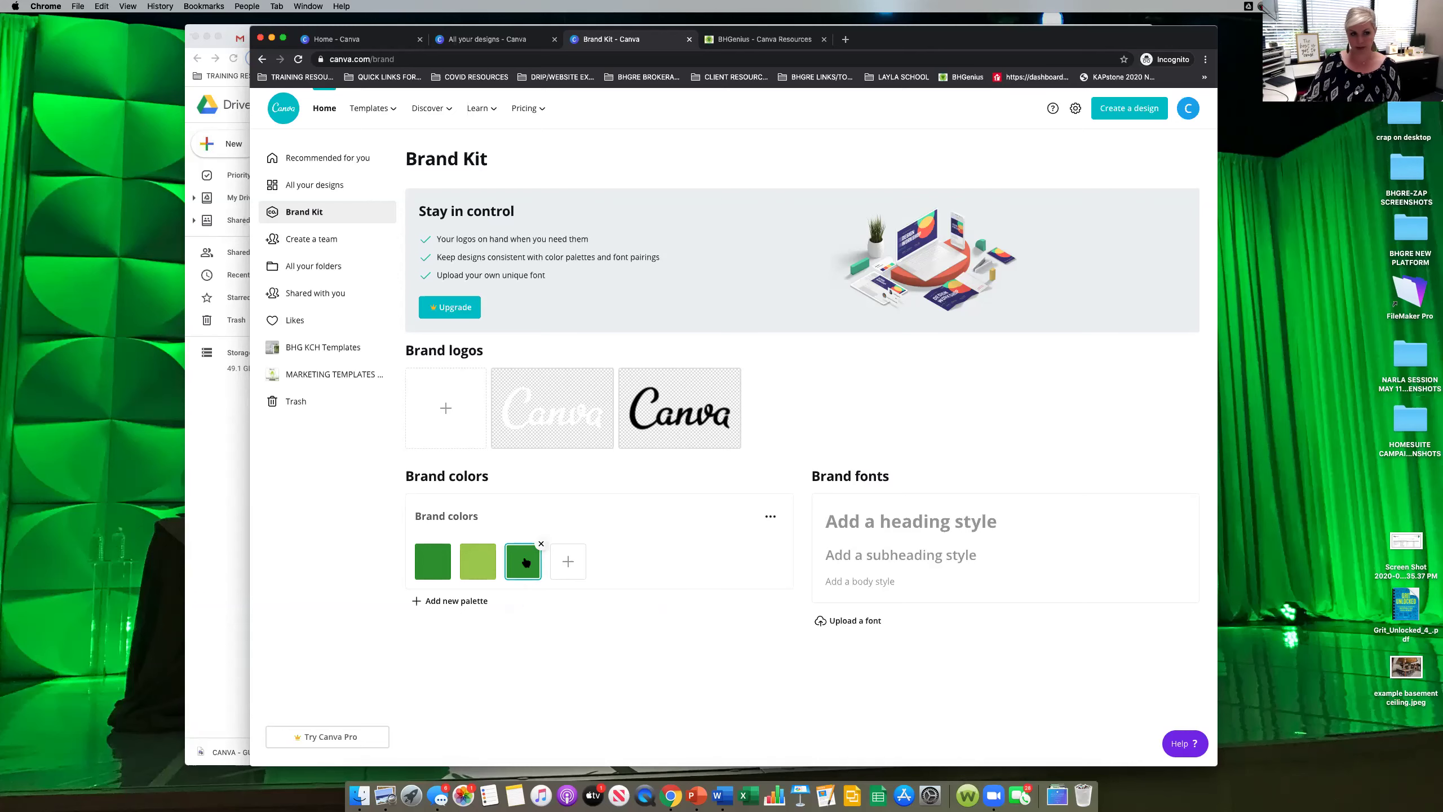
Open the Credit Scores design from all designs and show the text color choices for its "Learn more about your credit score" heading.
{"action": "left_click", "coordinate": [499, 41]}
{"action": "left_click", "coordinate": [530, 251]}
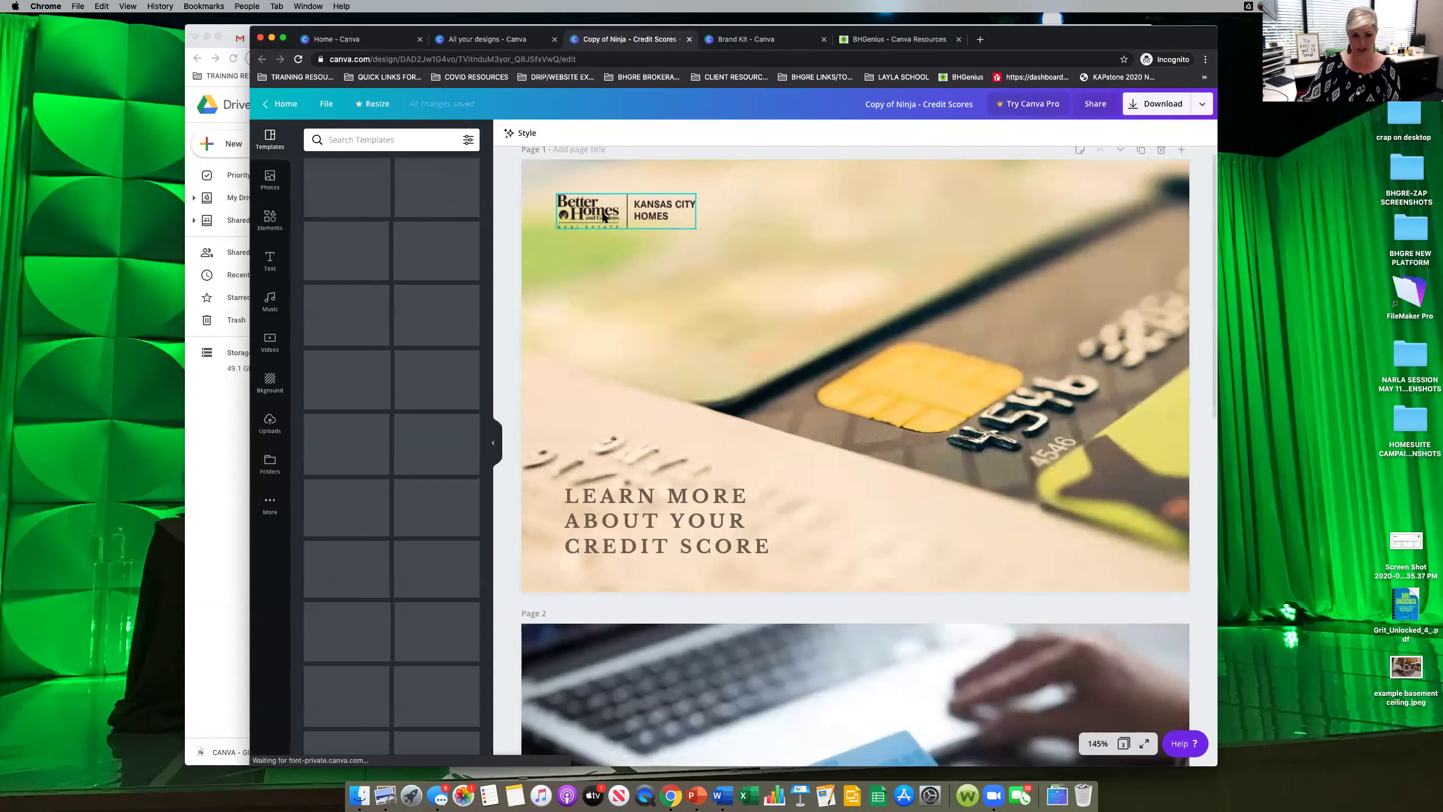
{"action": "left_click", "coordinate": [604, 216]}
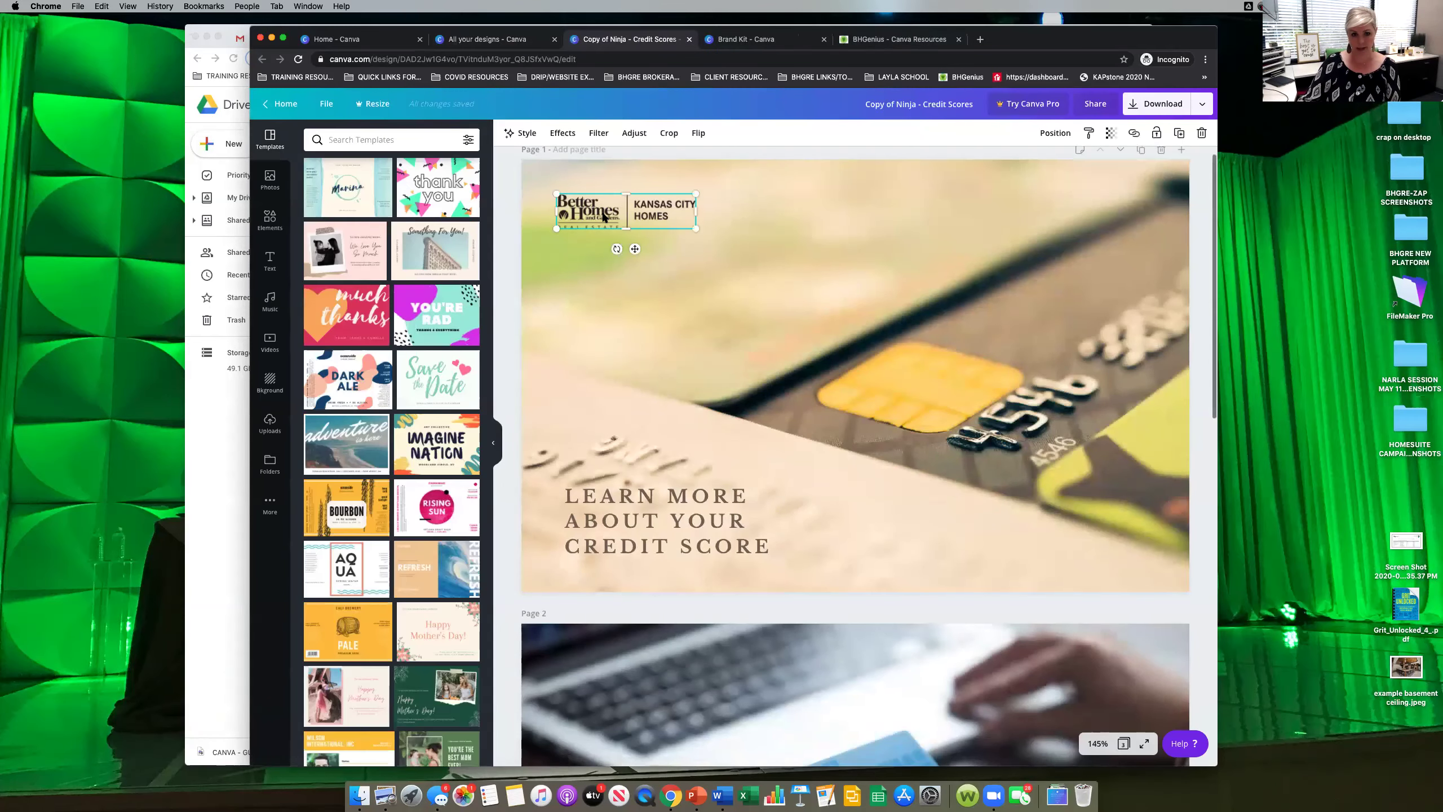
{"action": "left_click", "coordinate": [709, 498]}
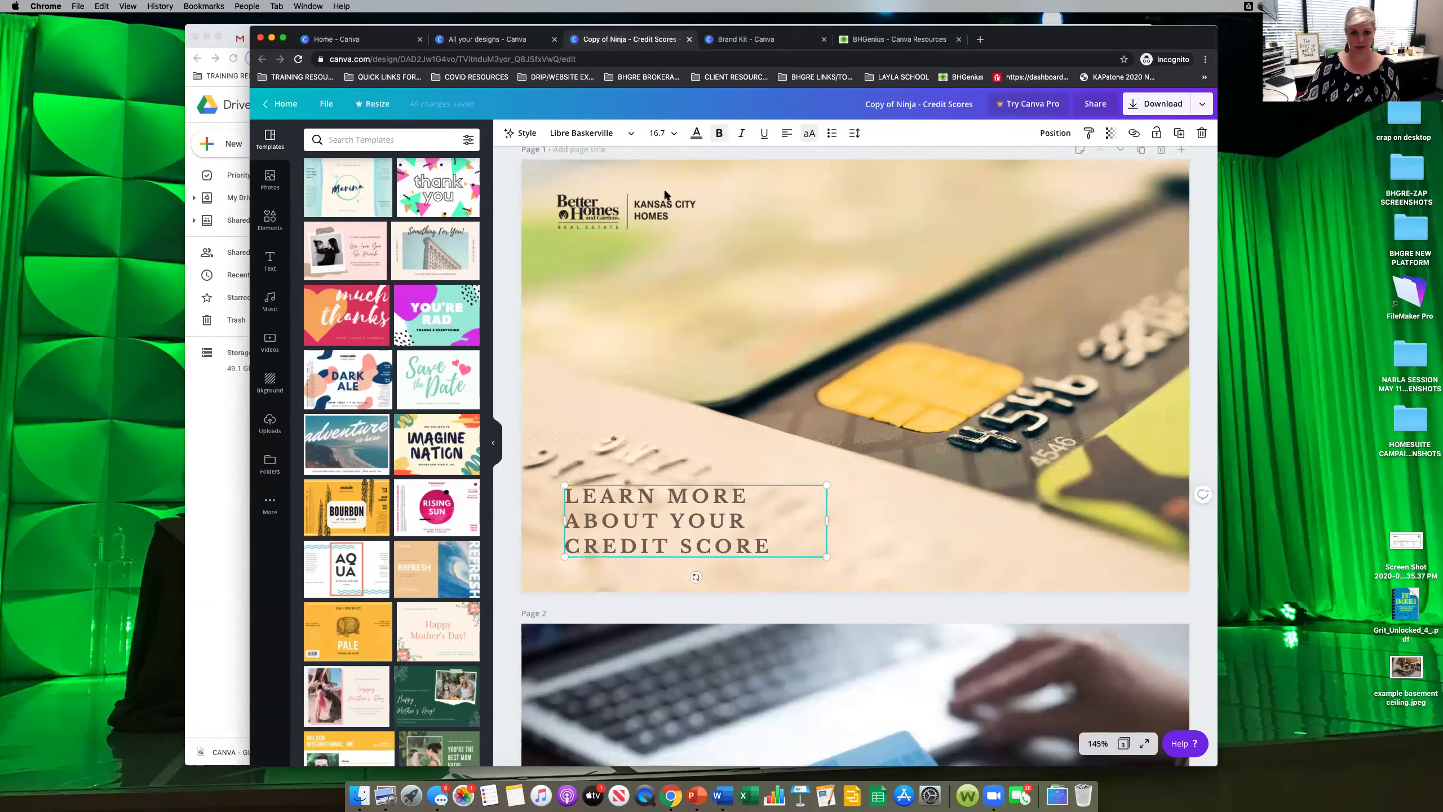
{"action": "left_click", "coordinate": [696, 135]}
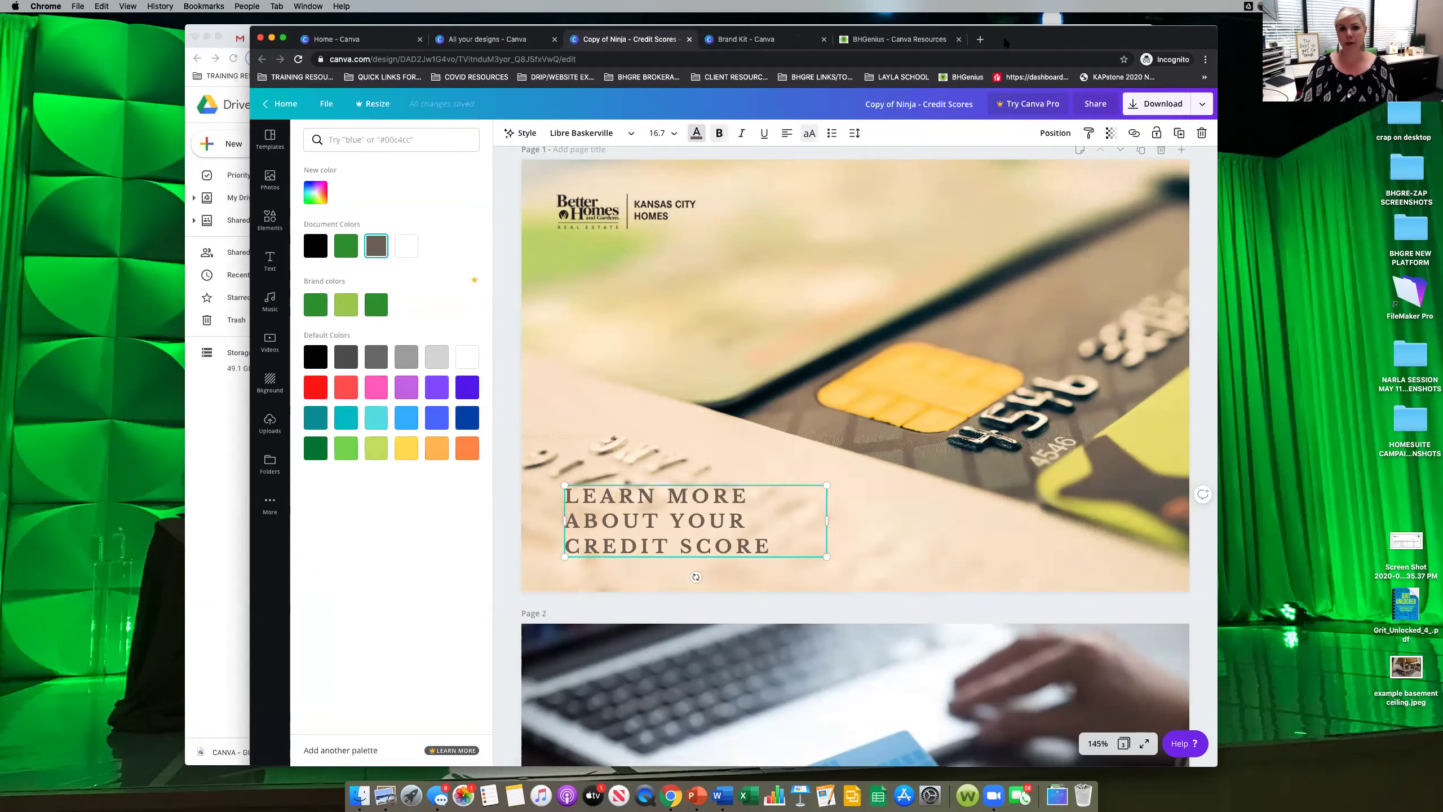
Switch to the other browser window's Canva account and review the logos in its Brand Kit.
{"action": "left_click_drag", "start_coordinate": [1005, 43], "coordinate": [1014, 78]}
{"action": "left_click", "coordinate": [775, 32]}
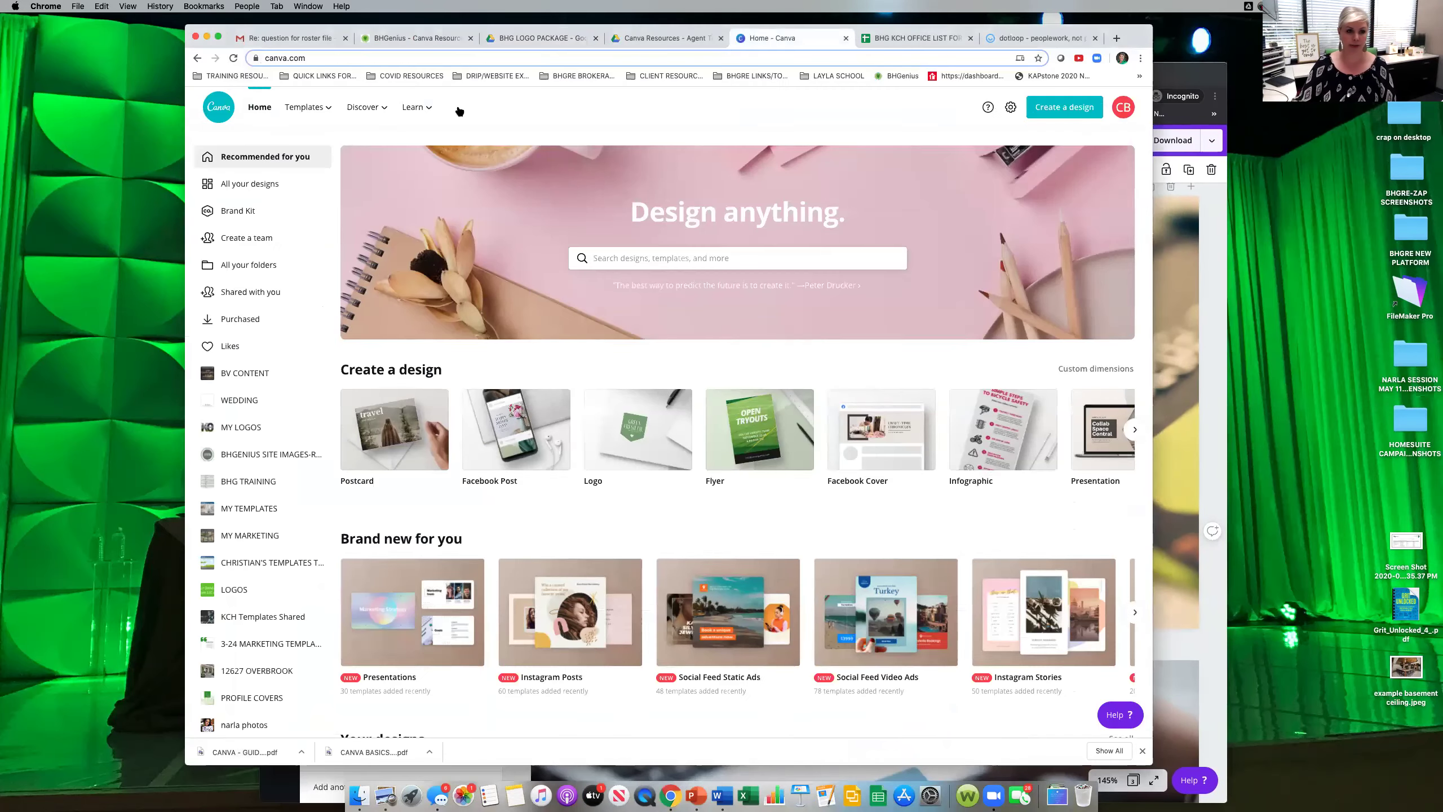
{"action": "left_click", "coordinate": [224, 216]}
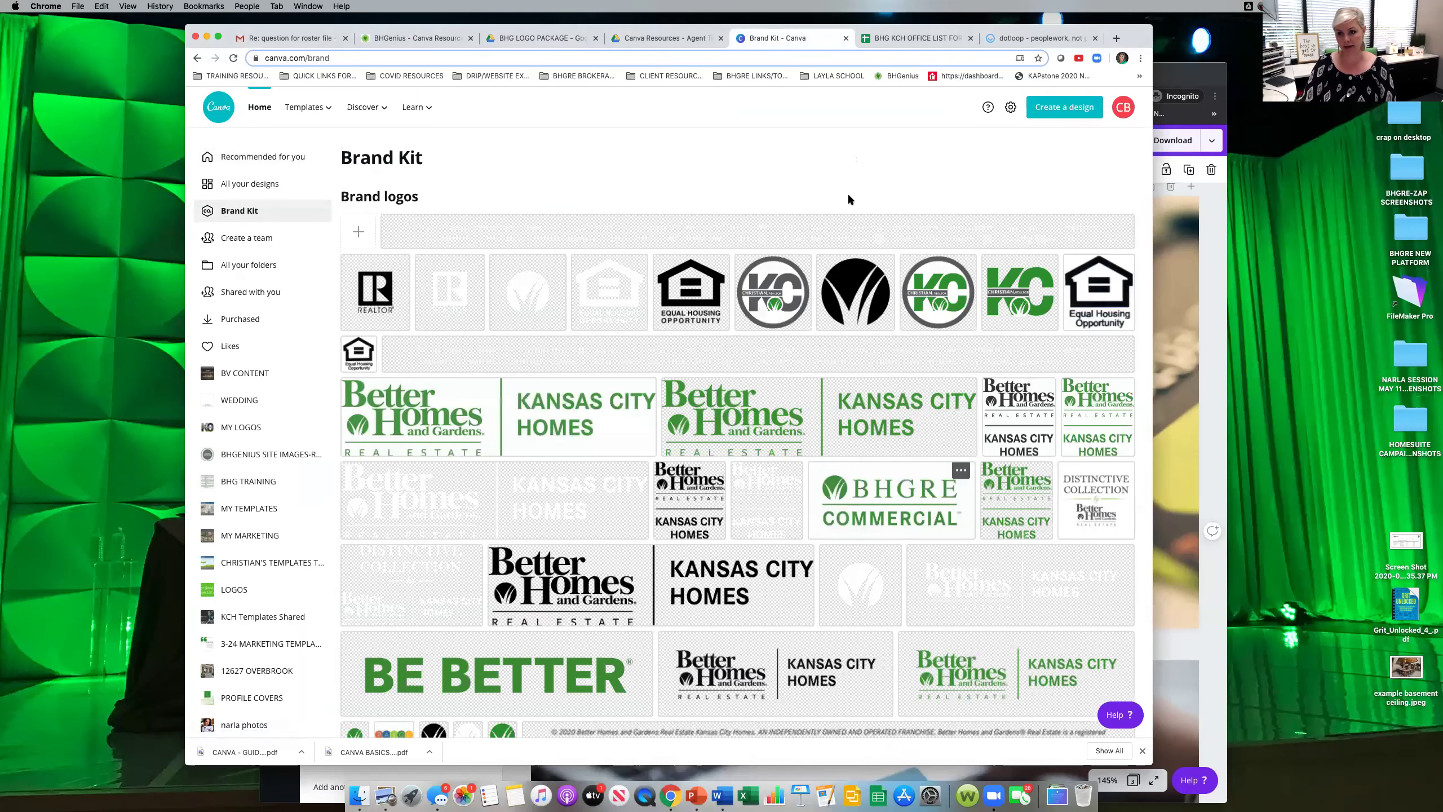
{"action": "scroll", "coordinate": [743, 242], "scroll_direction": "down", "scroll_amount": 3}
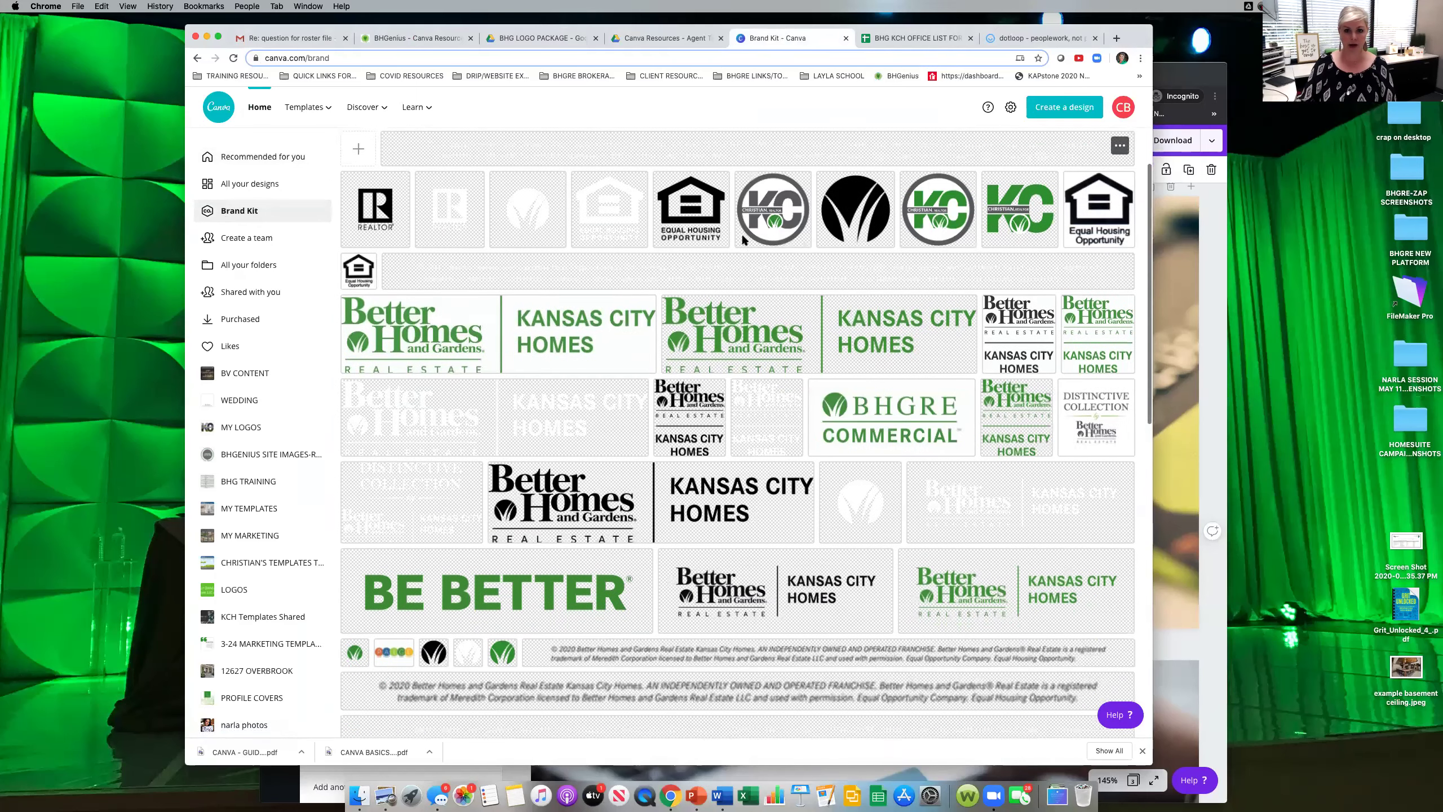
{"action": "scroll", "coordinate": [742, 242], "scroll_direction": "down", "scroll_amount": 2}
{"action": "scroll", "coordinate": [719, 236], "scroll_direction": "up", "scroll_amount": 5}
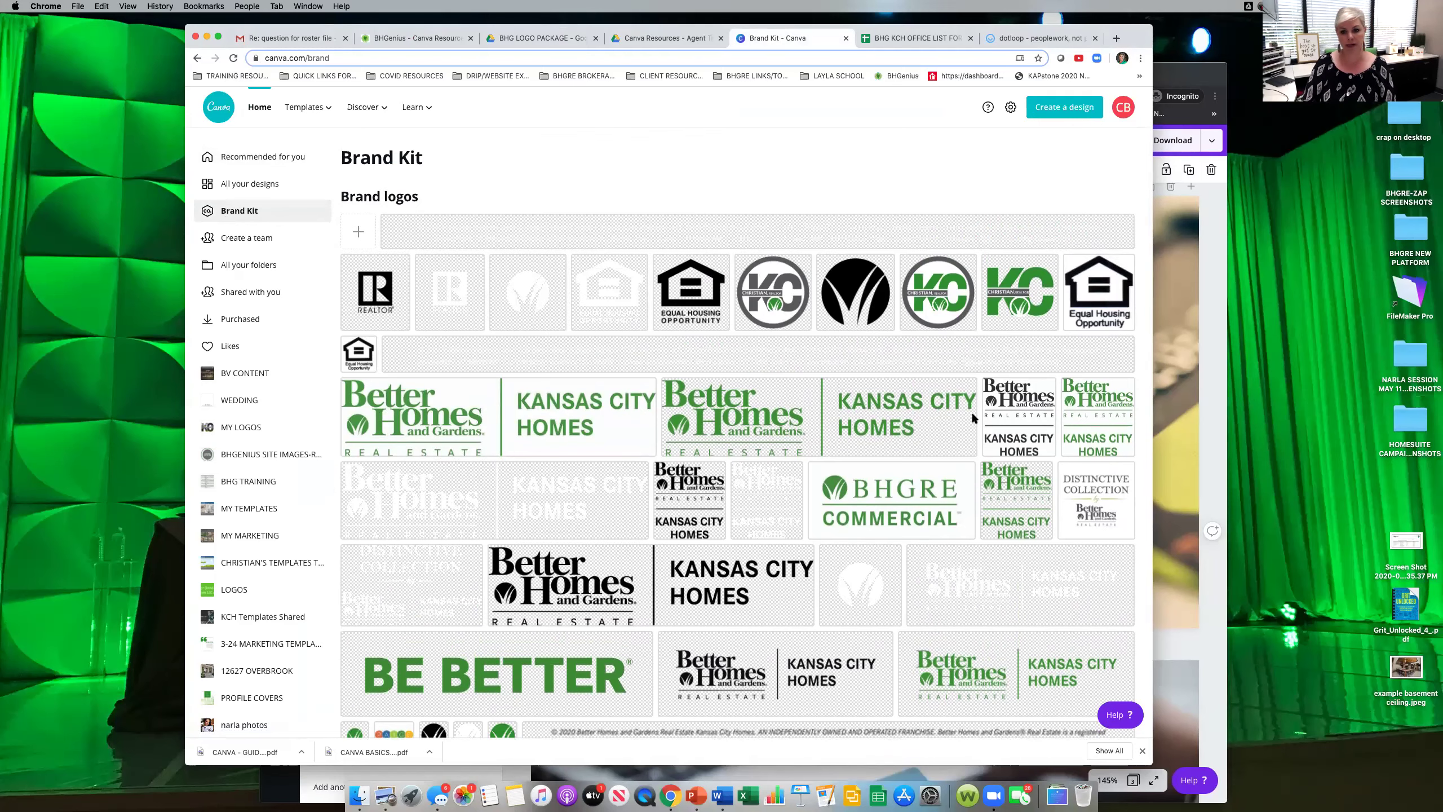
Remove the duplicate green swatch after black from this account's brand colors.
{"action": "scroll", "coordinate": [886, 597], "scroll_direction": "down", "scroll_amount": 3}
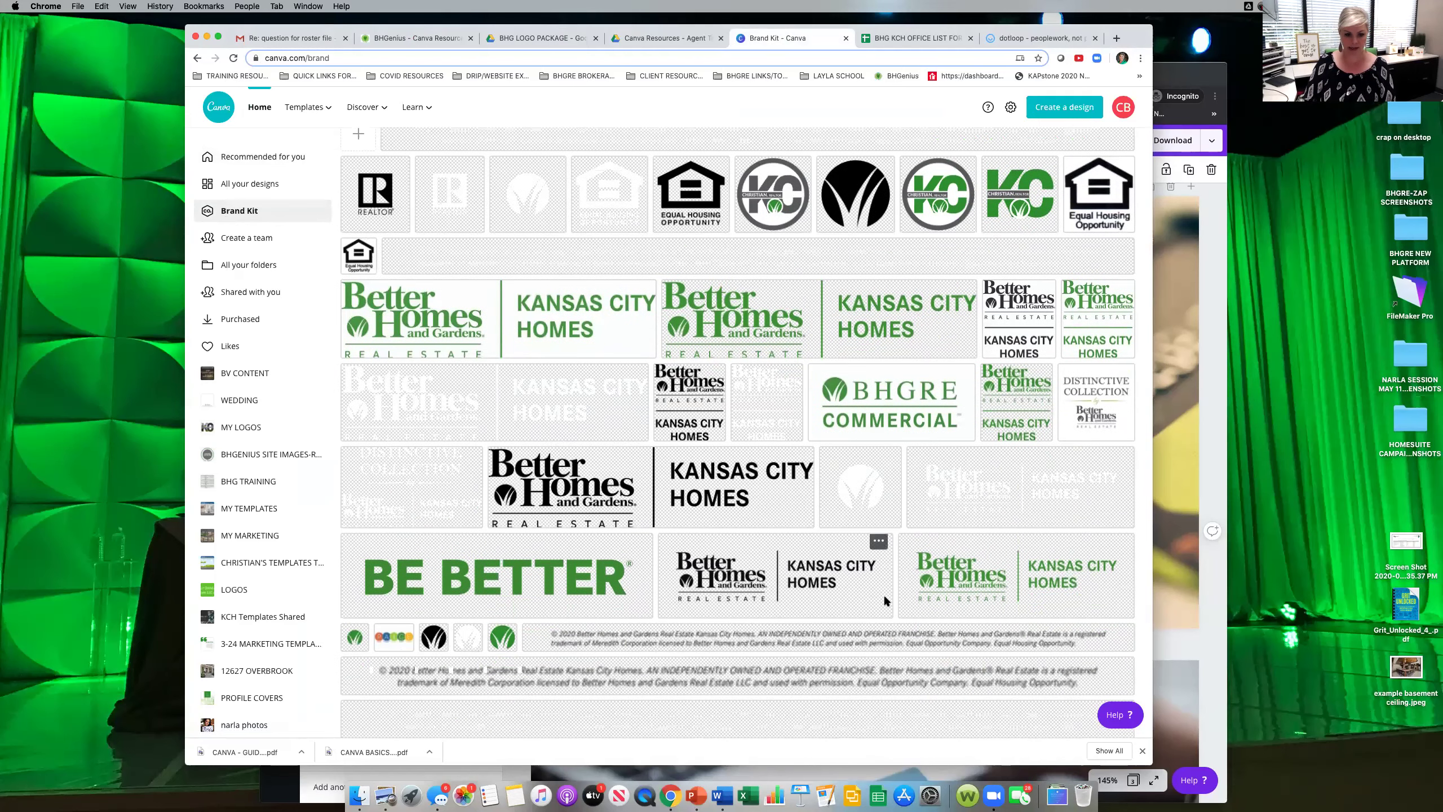
{"action": "scroll", "coordinate": [884, 597], "scroll_direction": "down", "scroll_amount": 10}
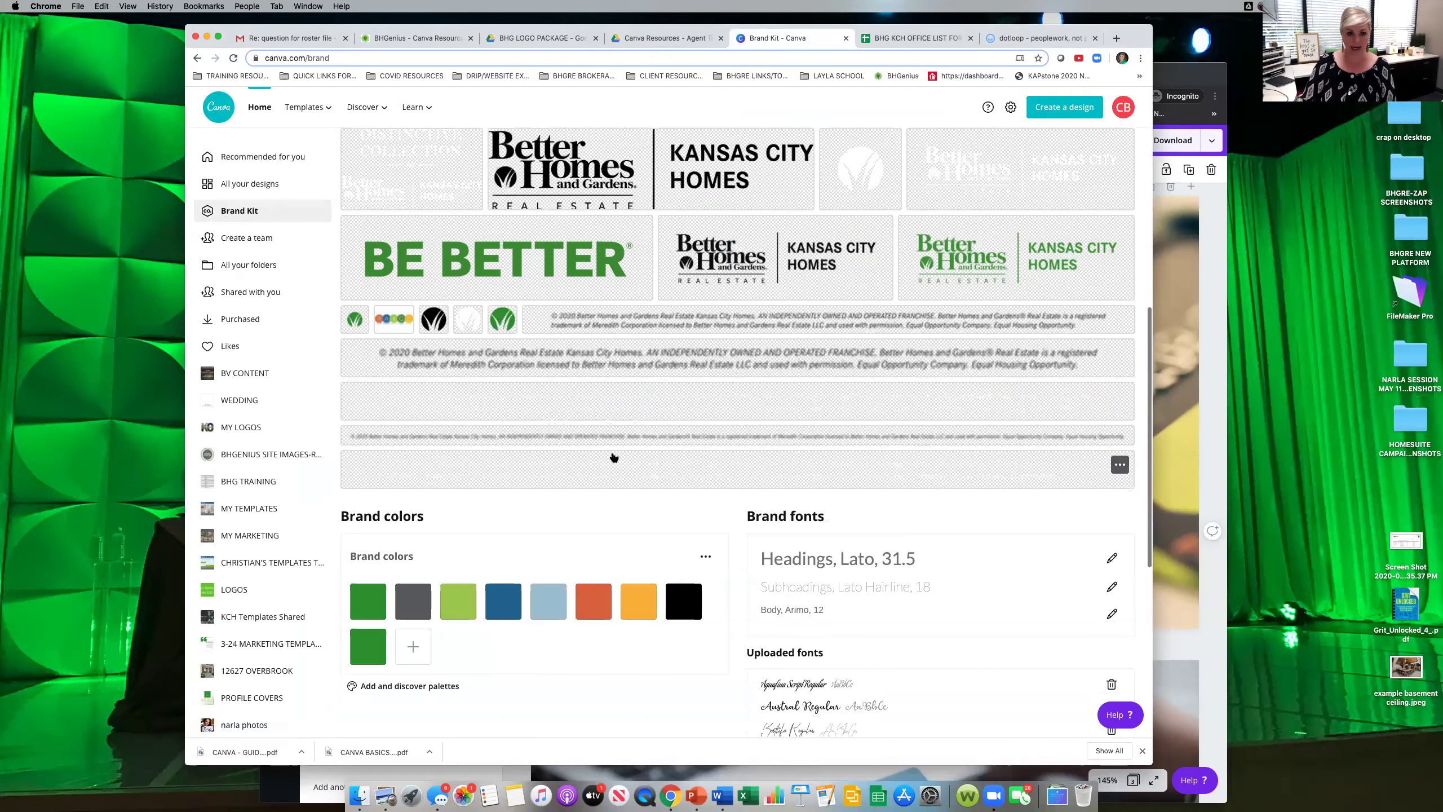
{"action": "scroll", "coordinate": [614, 458], "scroll_direction": "down", "scroll_amount": 7}
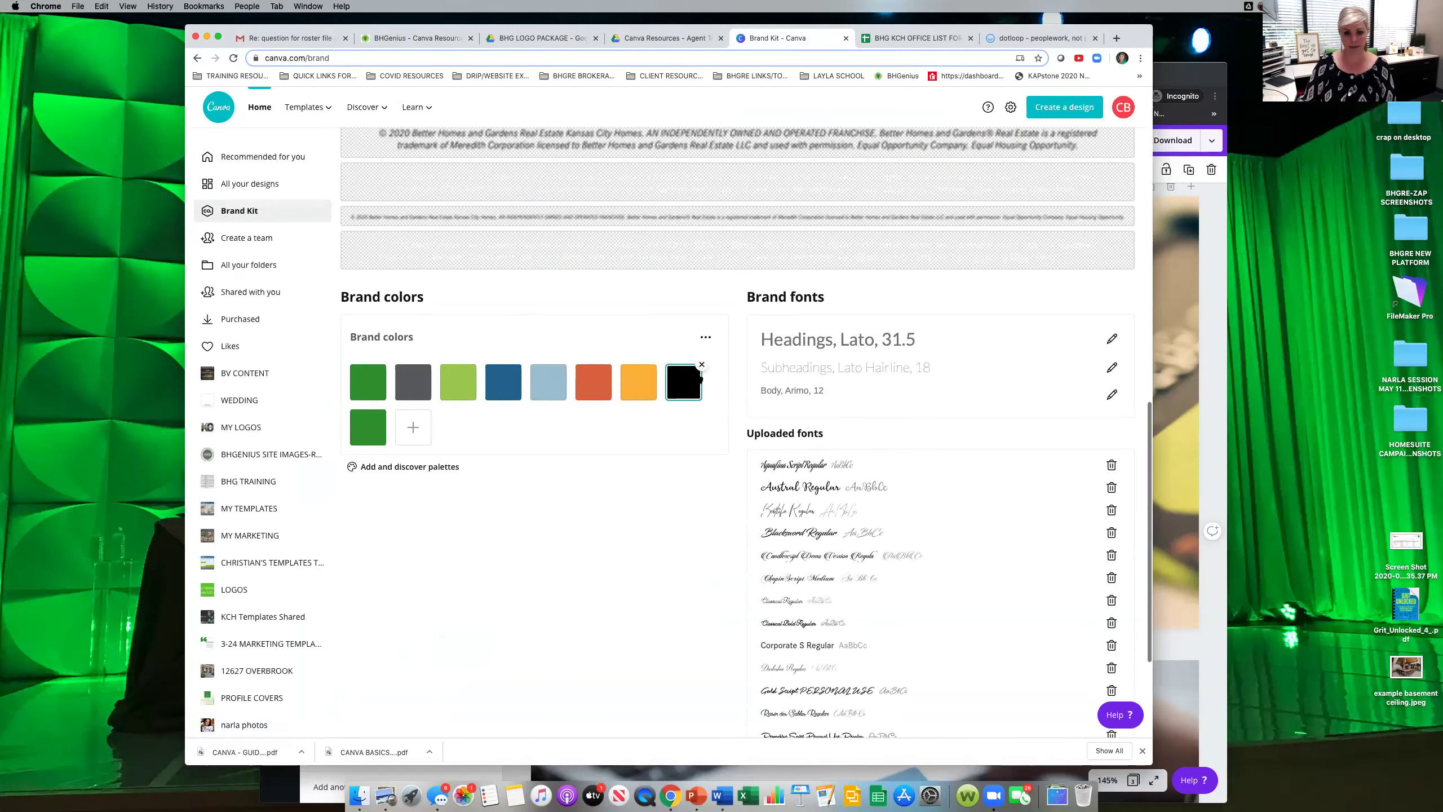
{"action": "left_click", "coordinate": [386, 410]}
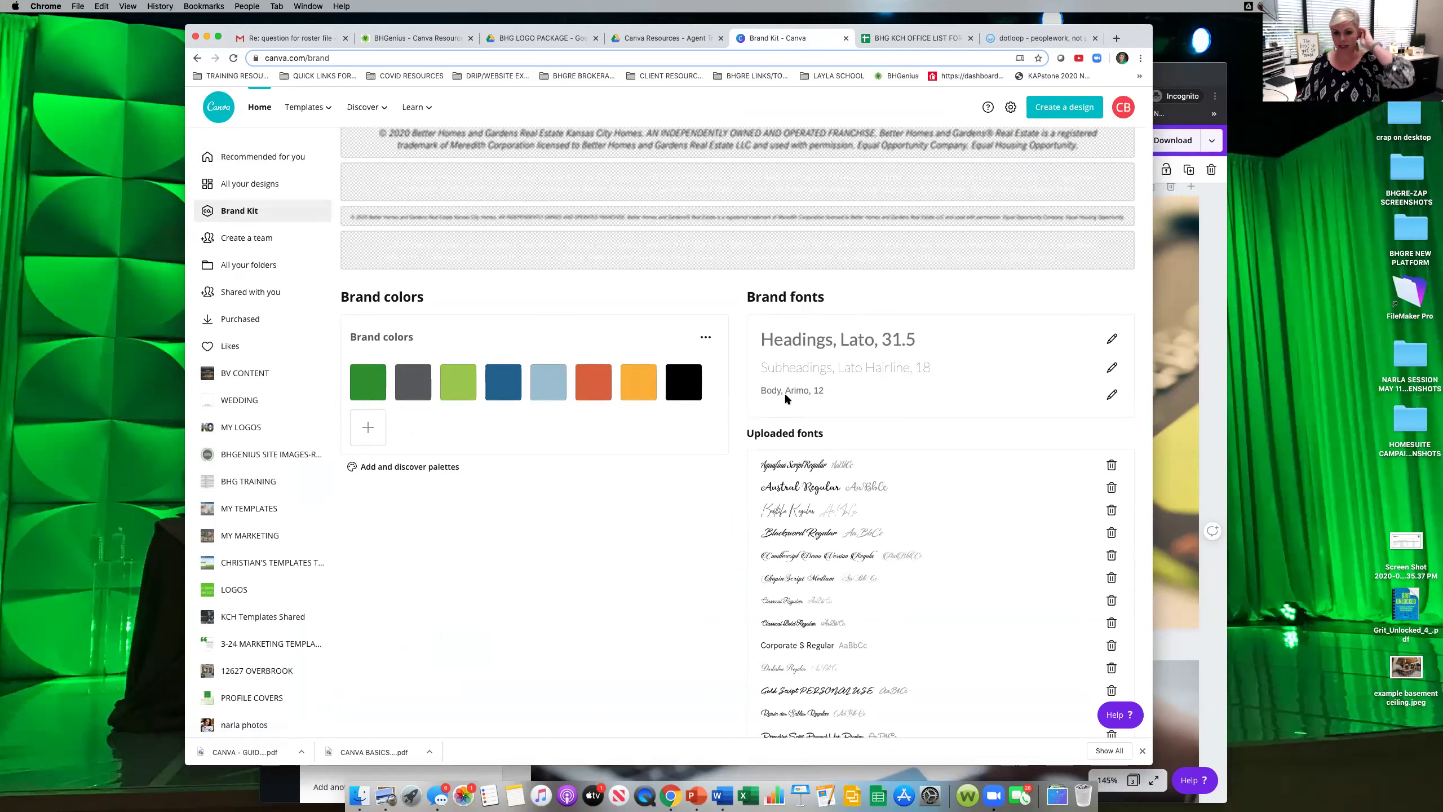
Return to the Incognito window and close the Credit Scores design, Brand Kit and BHGenius pages.
{"action": "left_click", "coordinate": [1178, 72]}
{"action": "left_click_drag", "start_coordinate": [1114, 72], "coordinate": [1082, 30]}
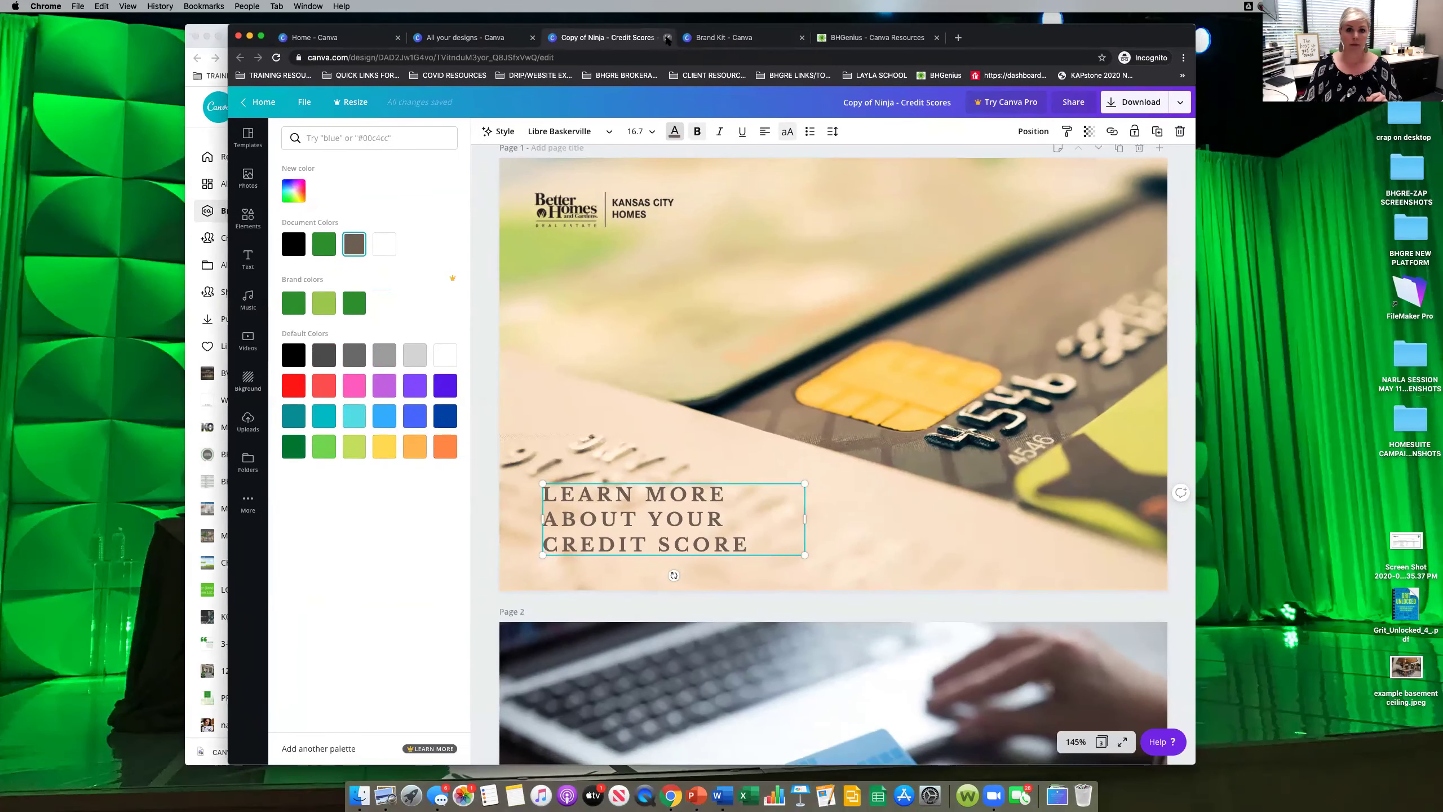
{"action": "left_click", "coordinate": [667, 38]}
{"action": "left_click", "coordinate": [668, 38]}
{"action": "left_click", "coordinate": [668, 38]}
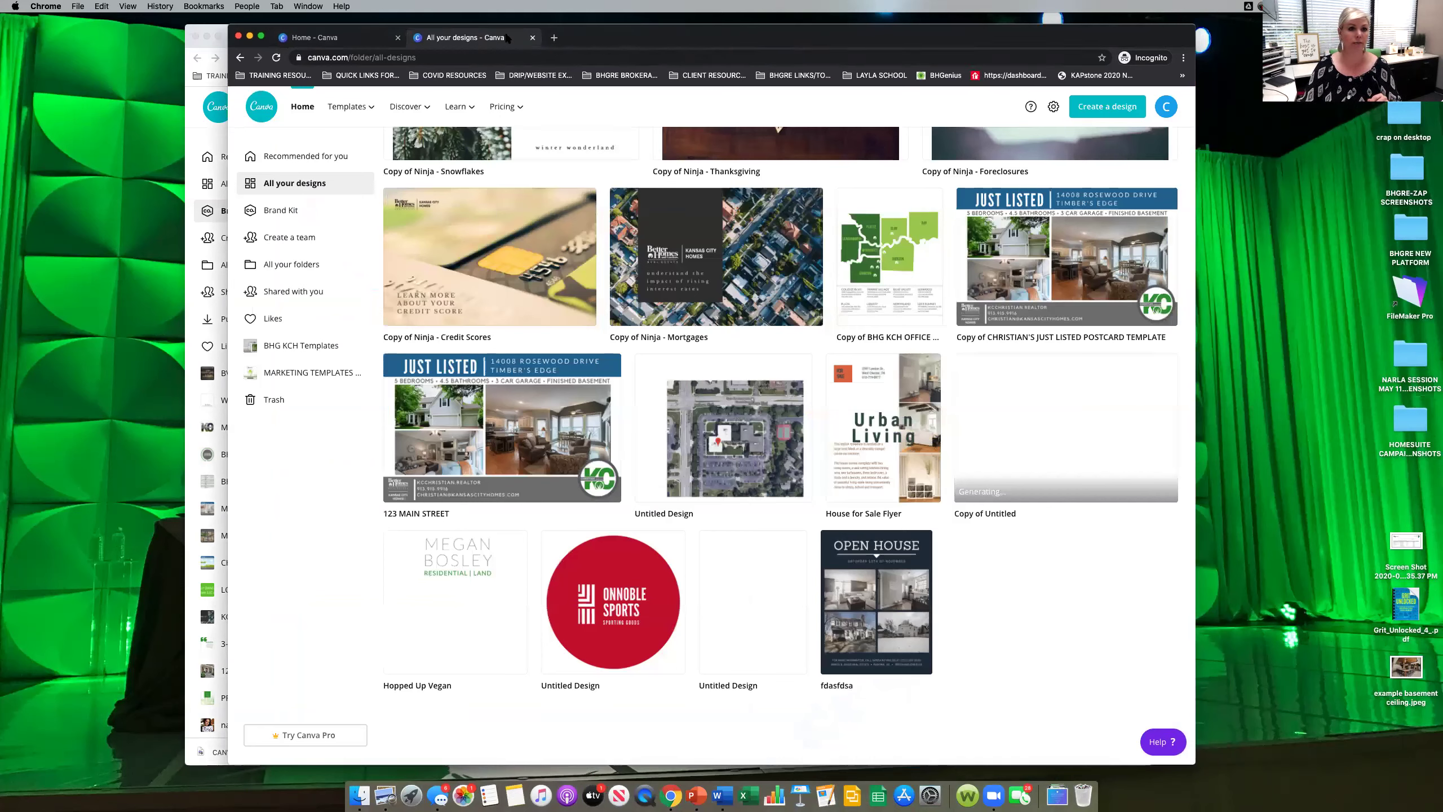
Open the Brand Kit from the home page and try to add a brand logo, dismissing the Canva Pro offer.
{"action": "mouse_move", "coordinate": [409, 106]}
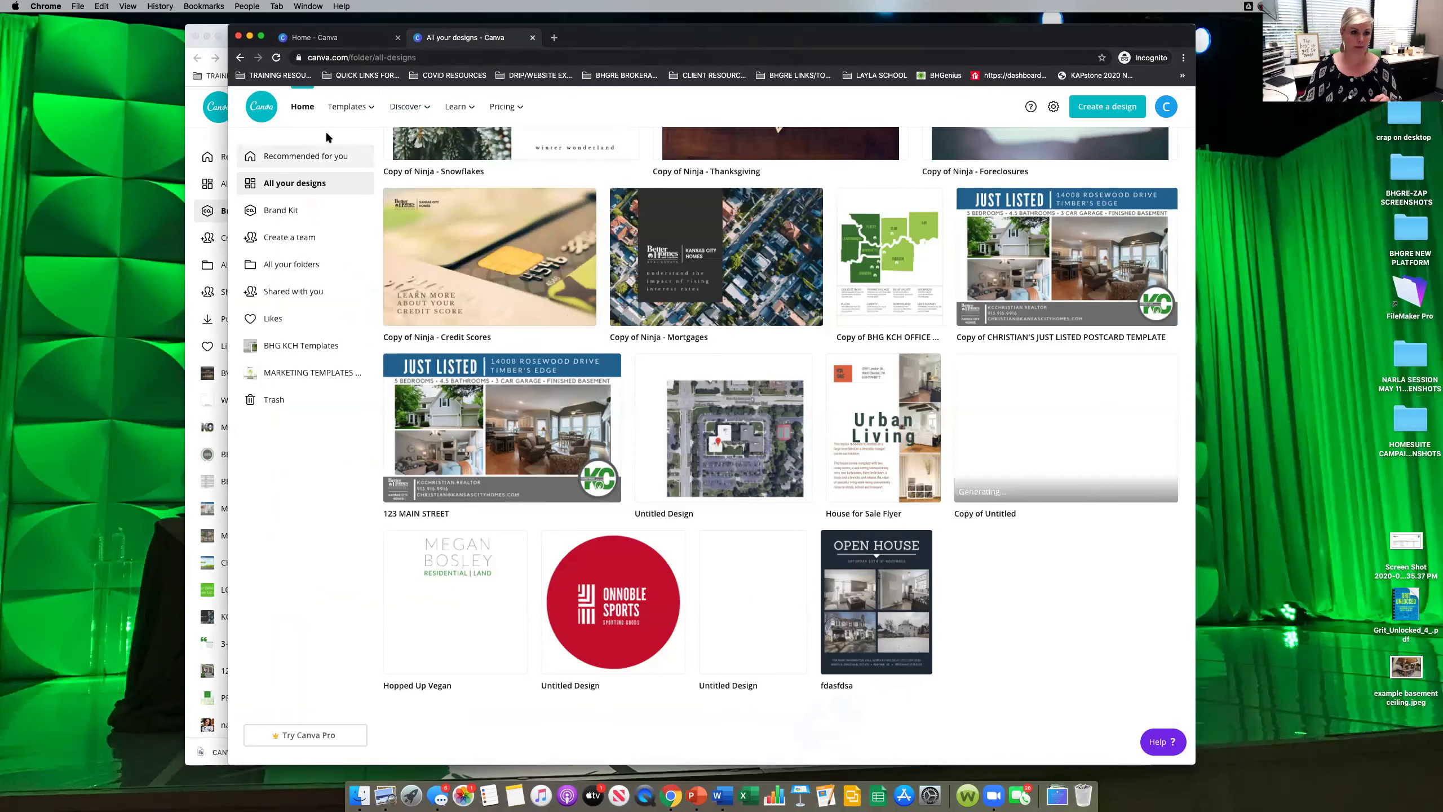
{"action": "left_click", "coordinate": [314, 40]}
{"action": "left_click_drag", "start_coordinate": [800, 38], "coordinate": [754, 37]}
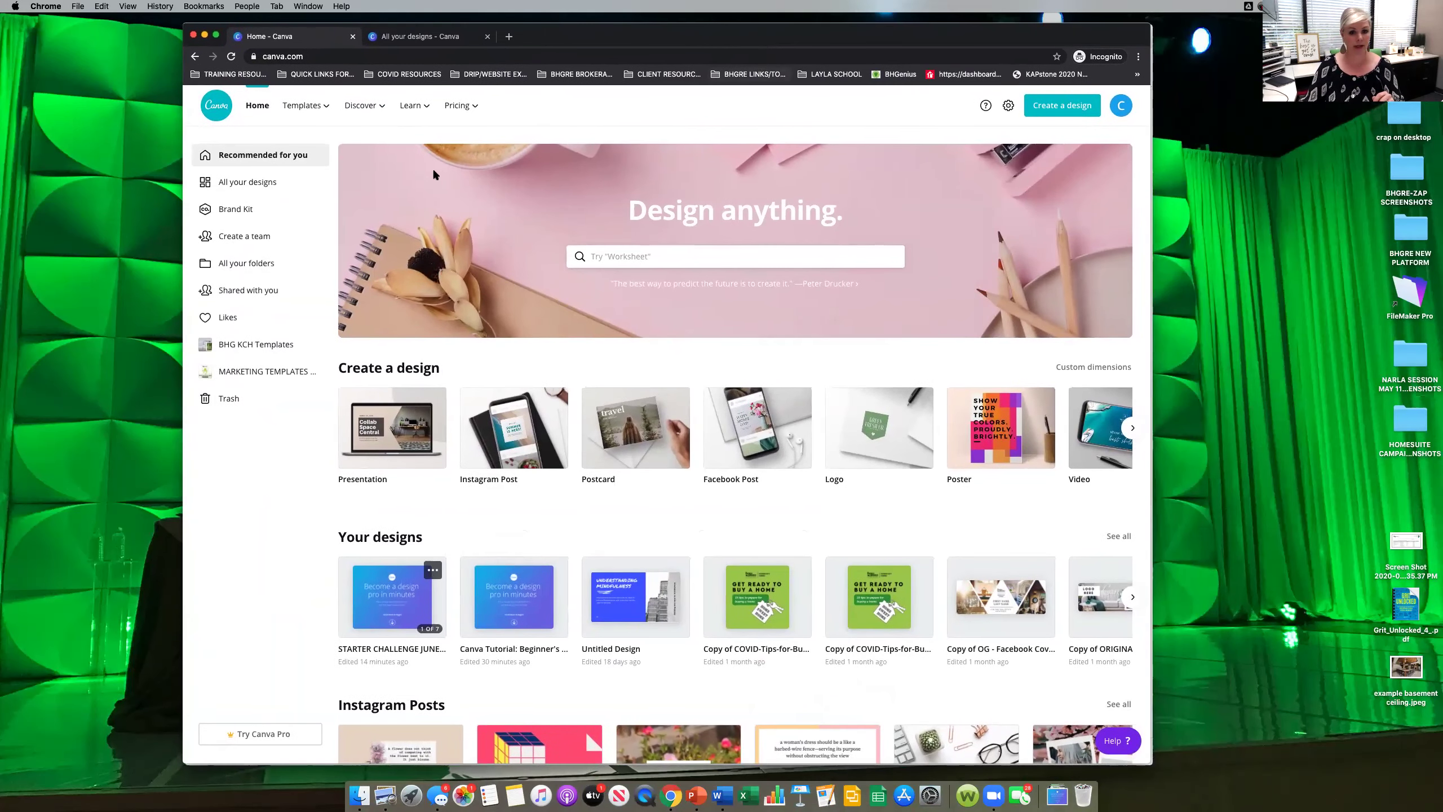
{"action": "left_click", "coordinate": [231, 211]}
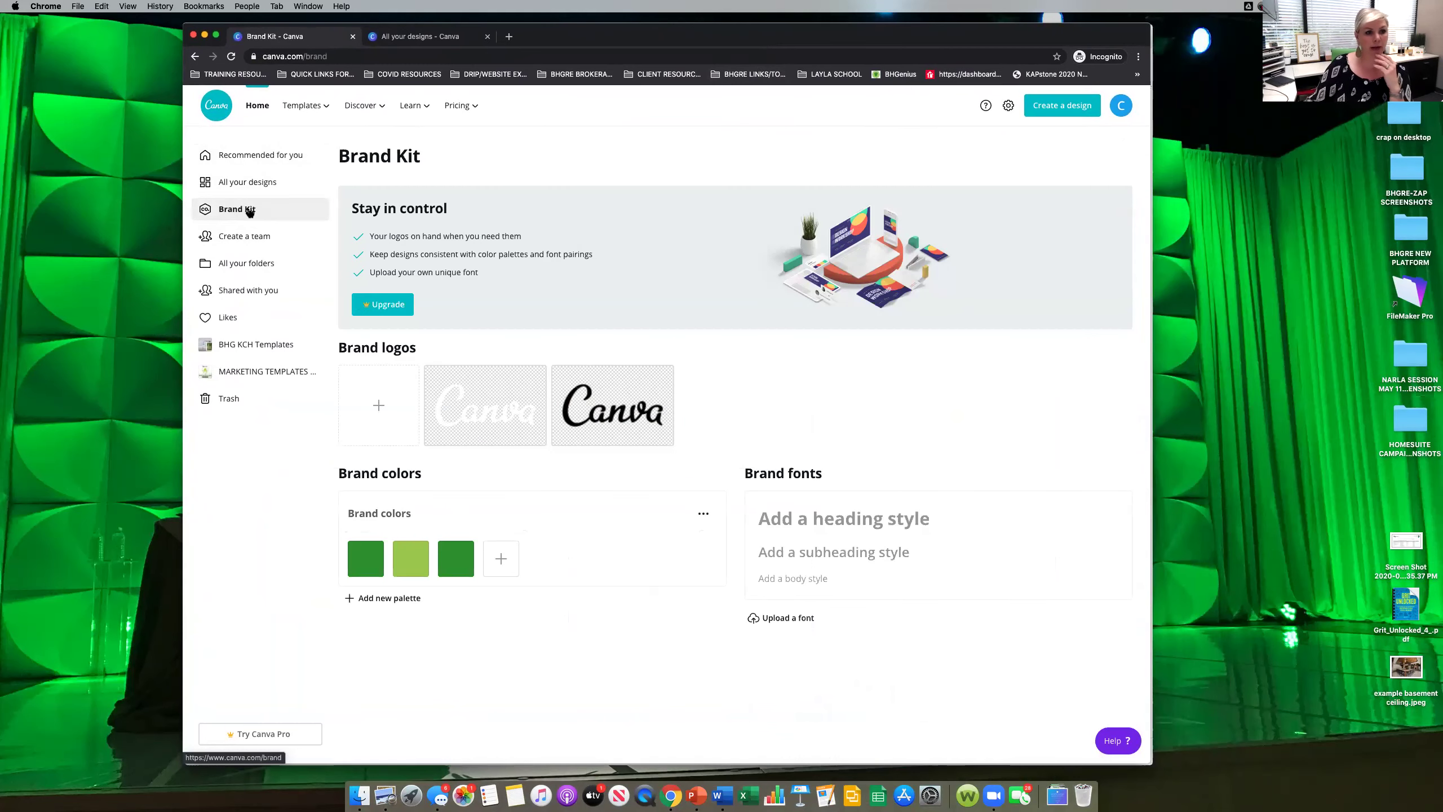
{"action": "left_click", "coordinate": [379, 406]}
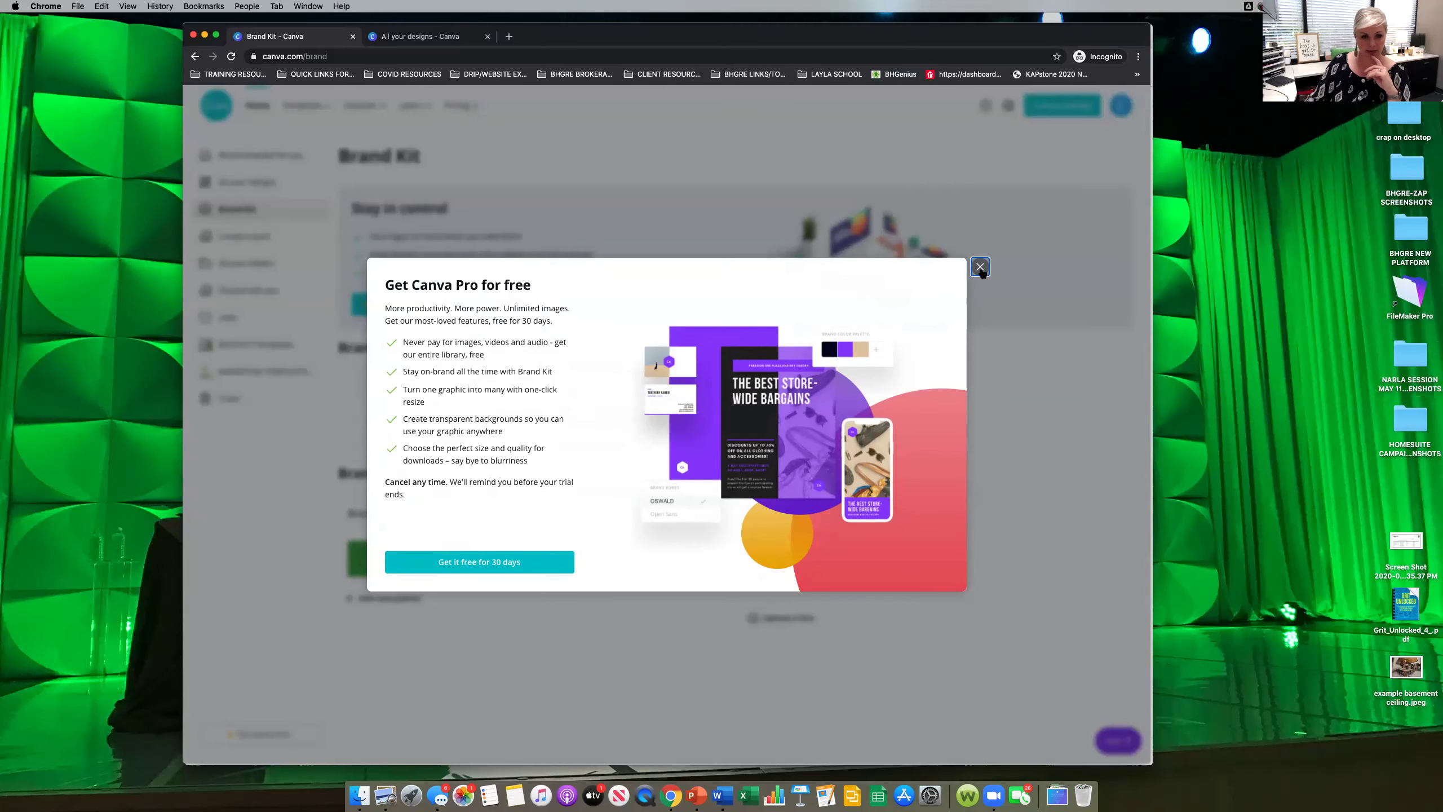
{"action": "left_click", "coordinate": [980, 267]}
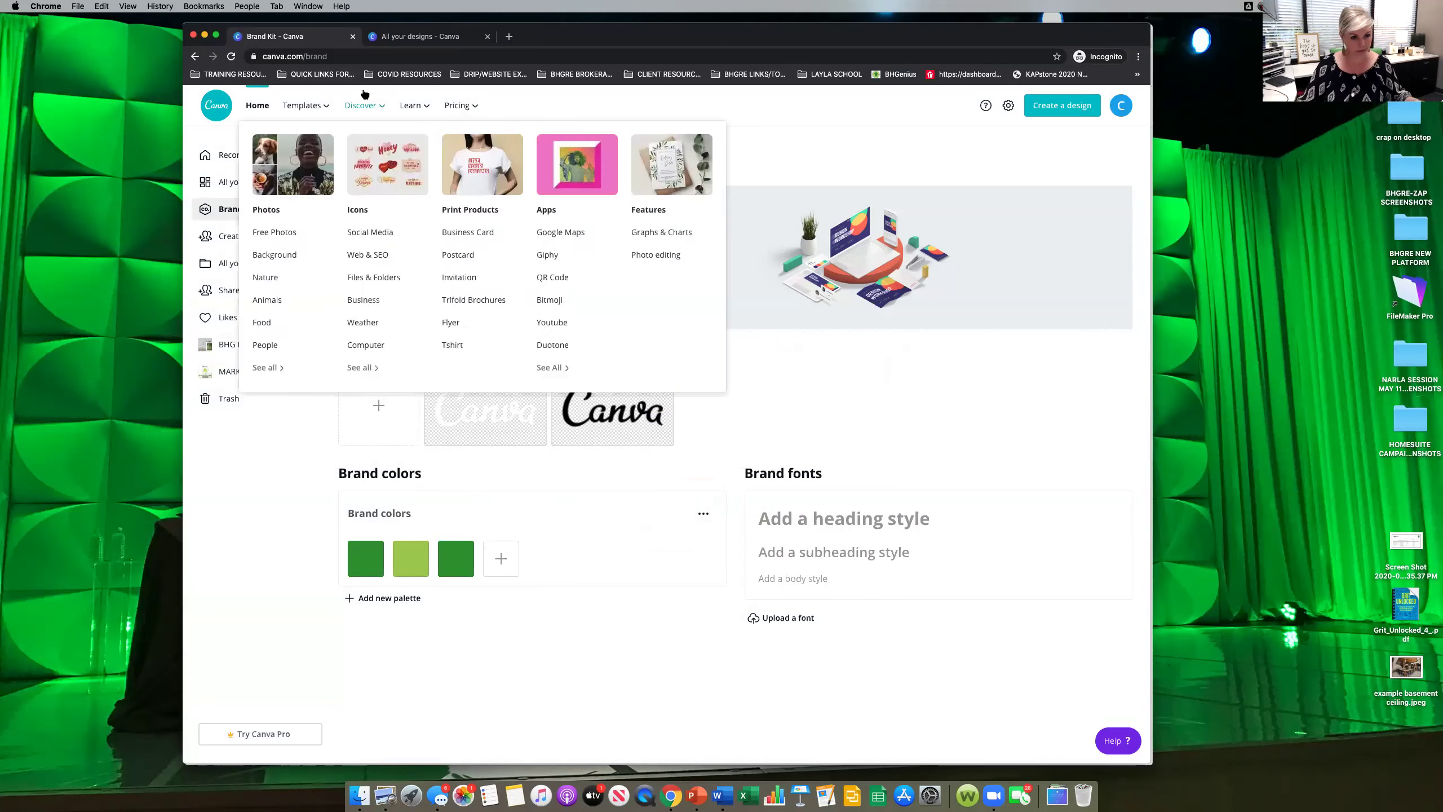
Open Canva's Design School and look through its courses and tutorials.
{"action": "mouse_move", "coordinate": [414, 107]}
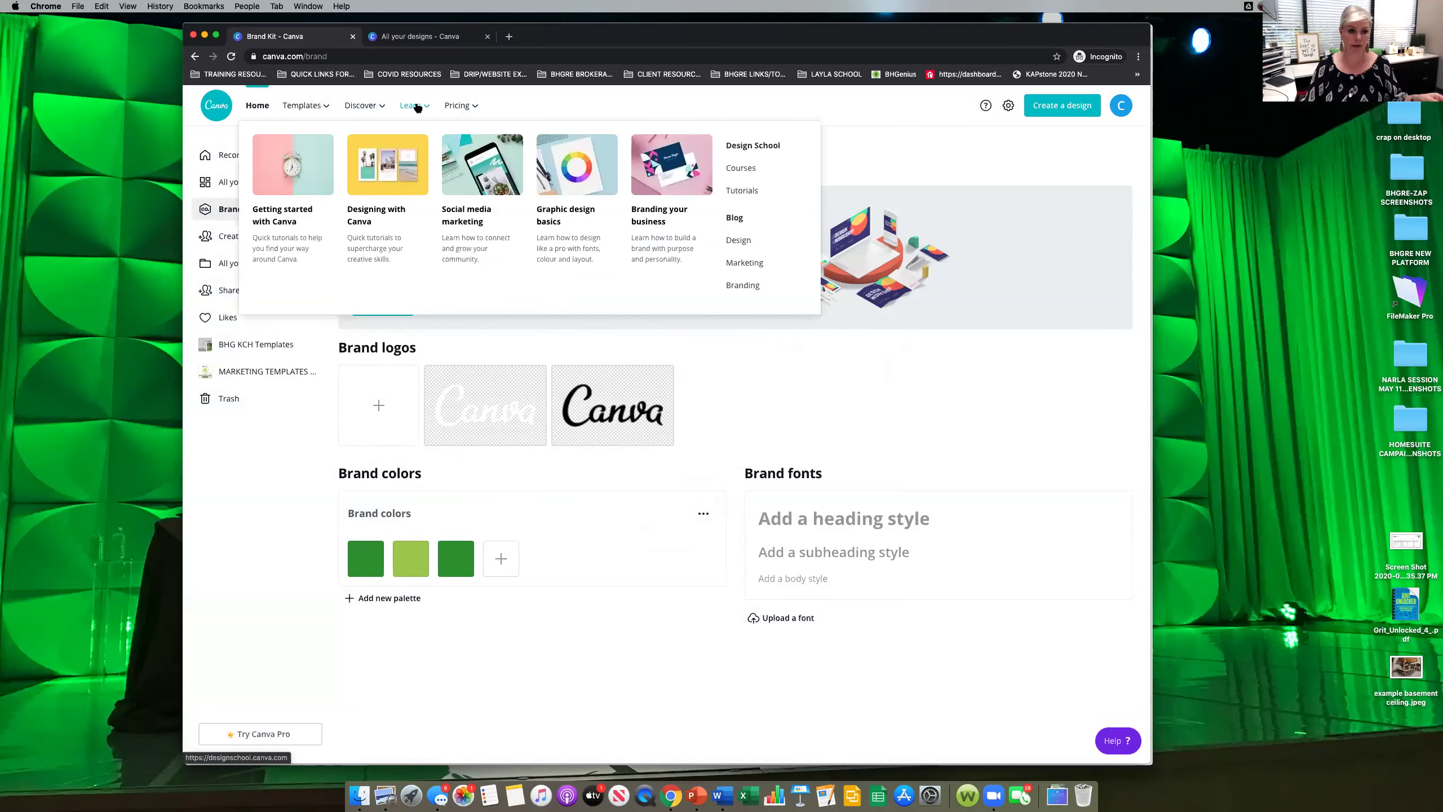
{"action": "left_click", "coordinate": [418, 109]}
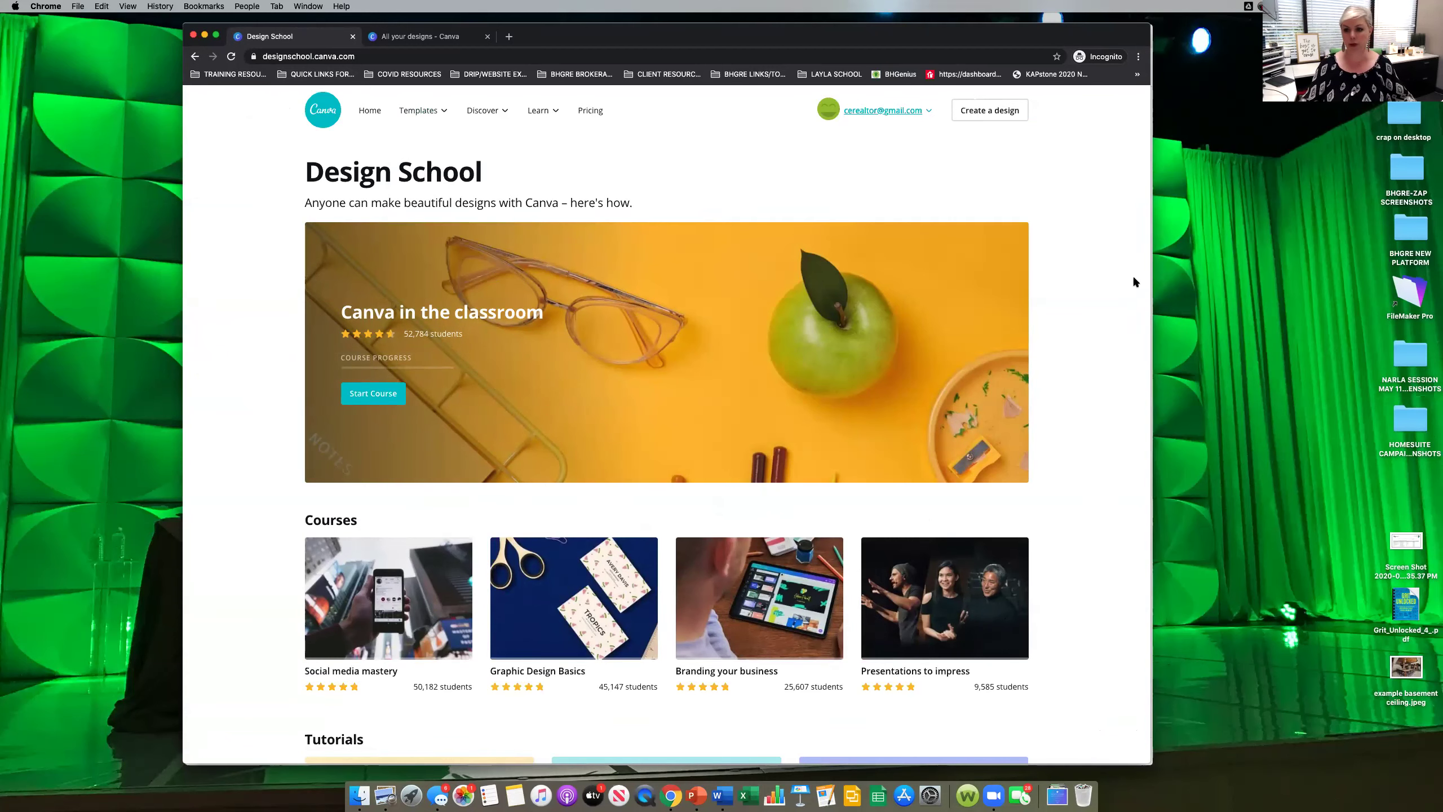
{"action": "scroll", "coordinate": [1078, 344], "scroll_direction": "down", "scroll_amount": 3}
{"action": "scroll", "coordinate": [1077, 343], "scroll_direction": "down", "scroll_amount": 6}
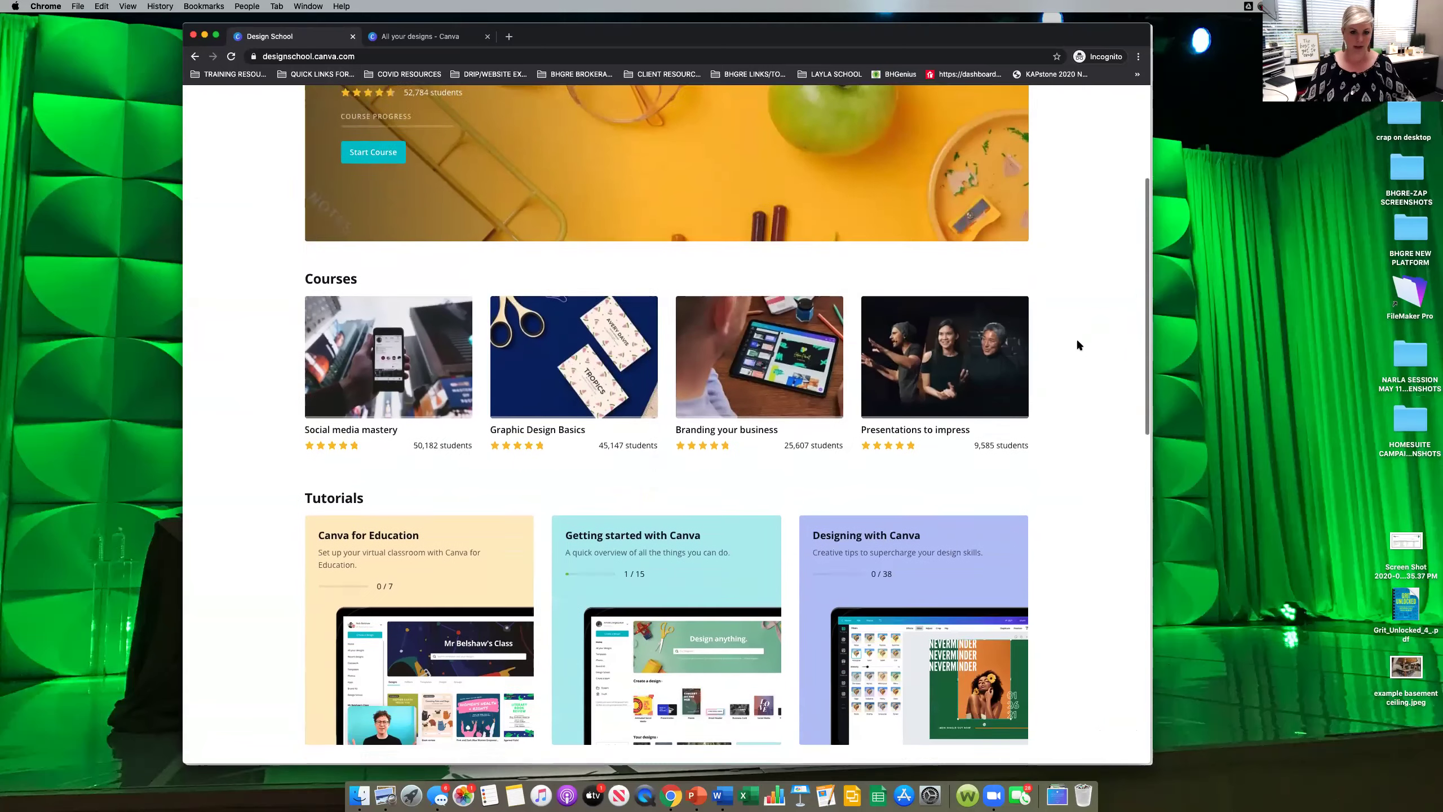
{"action": "scroll", "coordinate": [1015, 312], "scroll_direction": "down", "scroll_amount": 2}
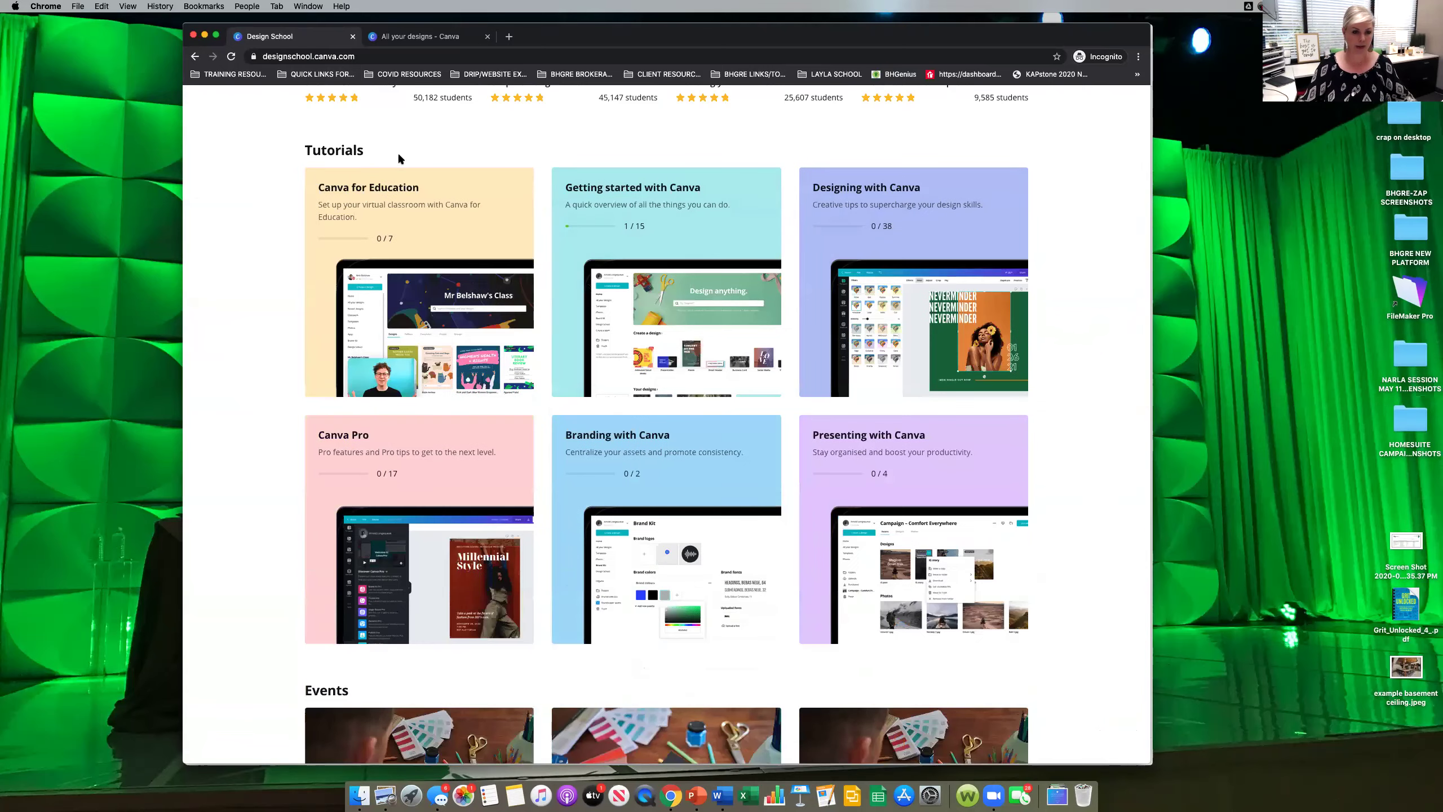
Open the "Getting started with Canva" tutorials and launch the "Your Canva toolkit" lesson.
{"action": "left_click", "coordinate": [663, 190]}
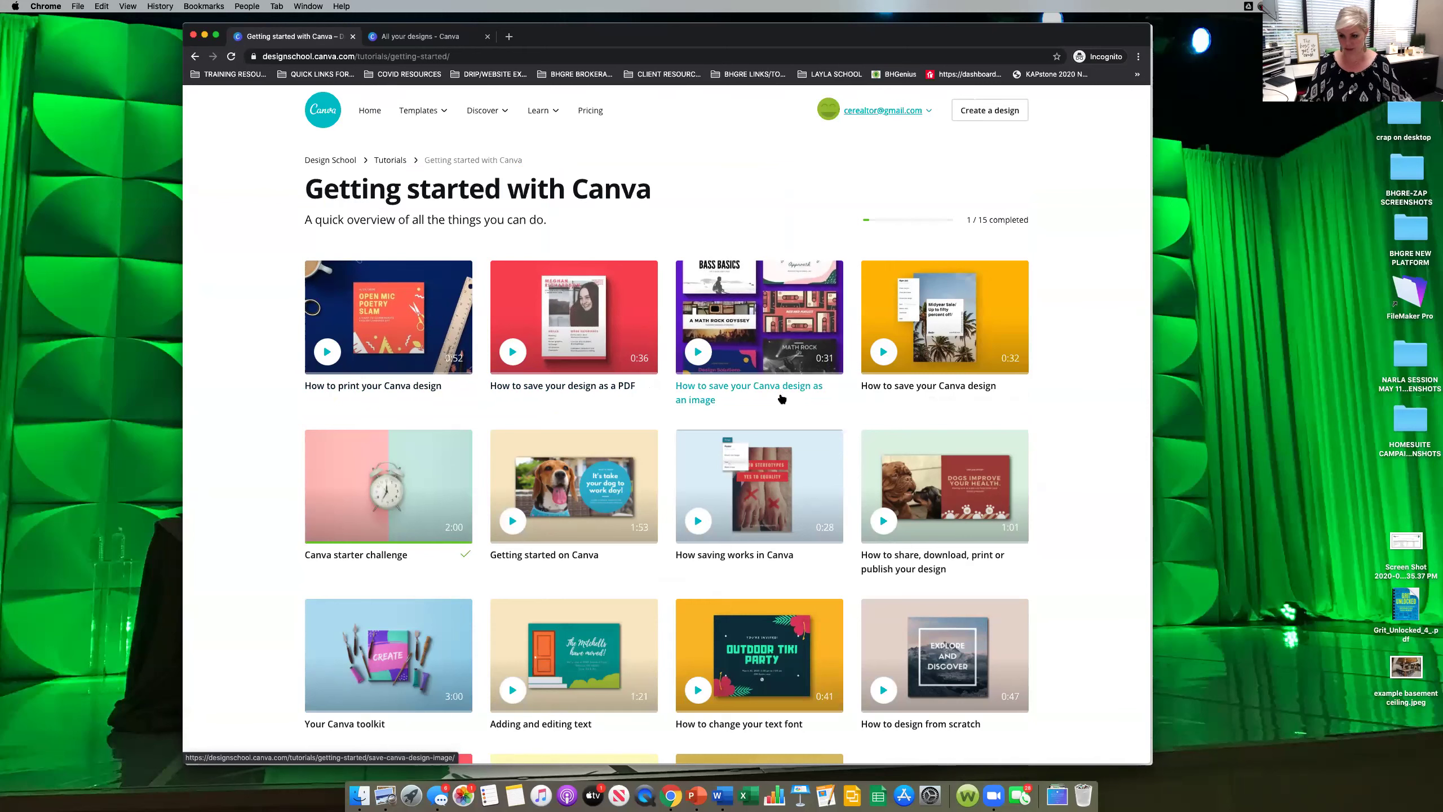
{"action": "scroll", "coordinate": [782, 399], "scroll_direction": "down", "scroll_amount": 3}
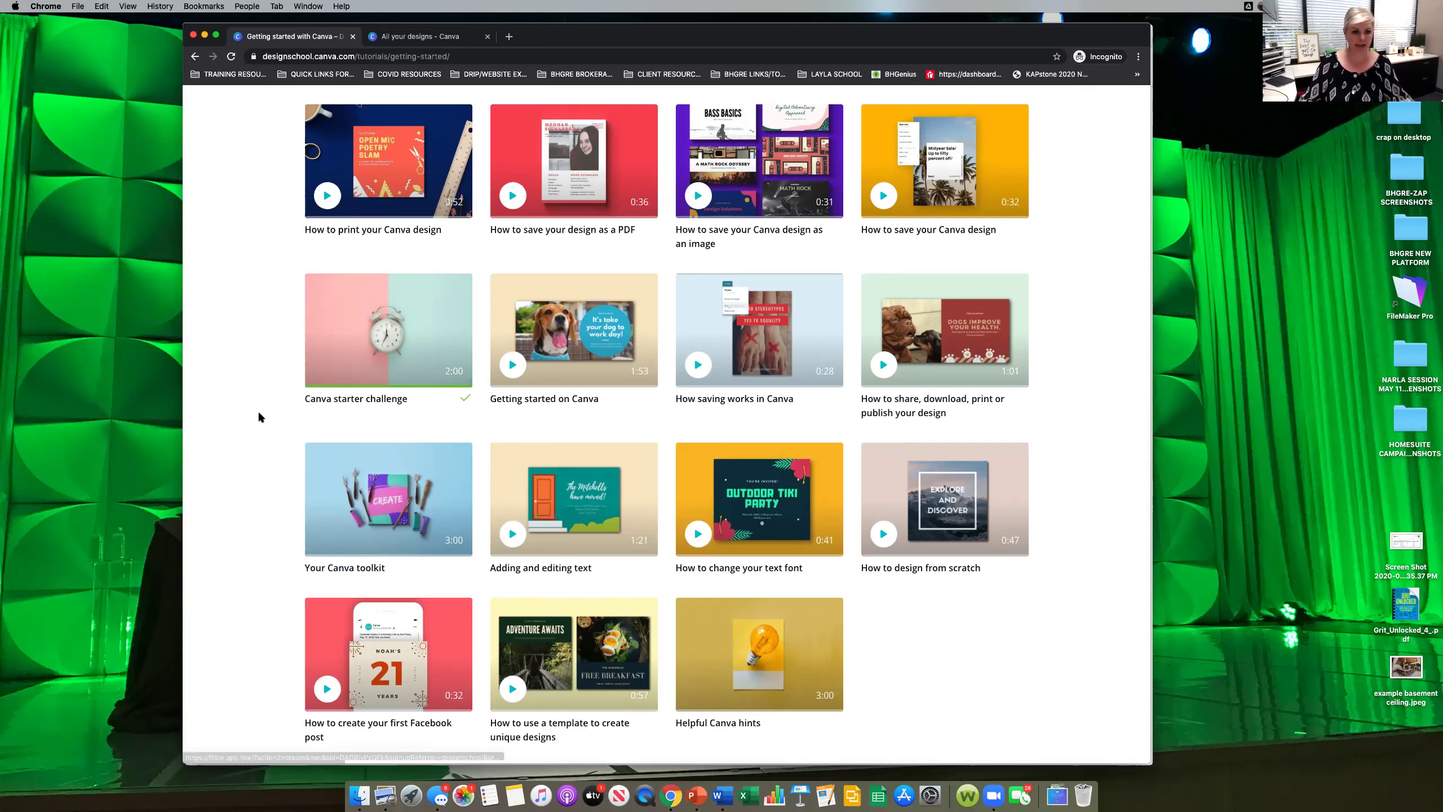
{"action": "left_click", "coordinate": [390, 511]}
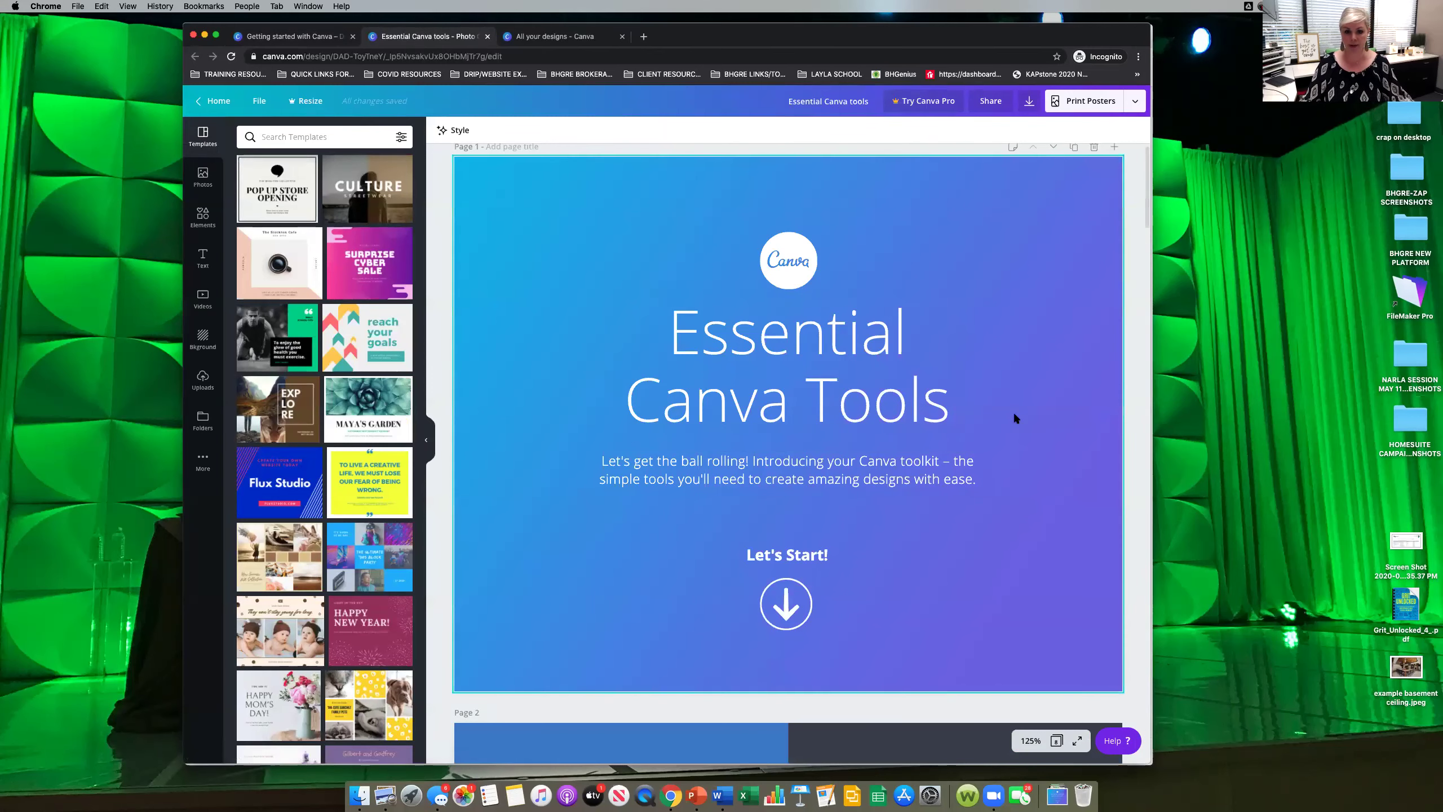
Examine the Learn and Do exercises on the pages of the Essential Canva Tools lesson.
{"action": "scroll", "coordinate": [1013, 411], "scroll_direction": "down", "scroll_amount": 5}
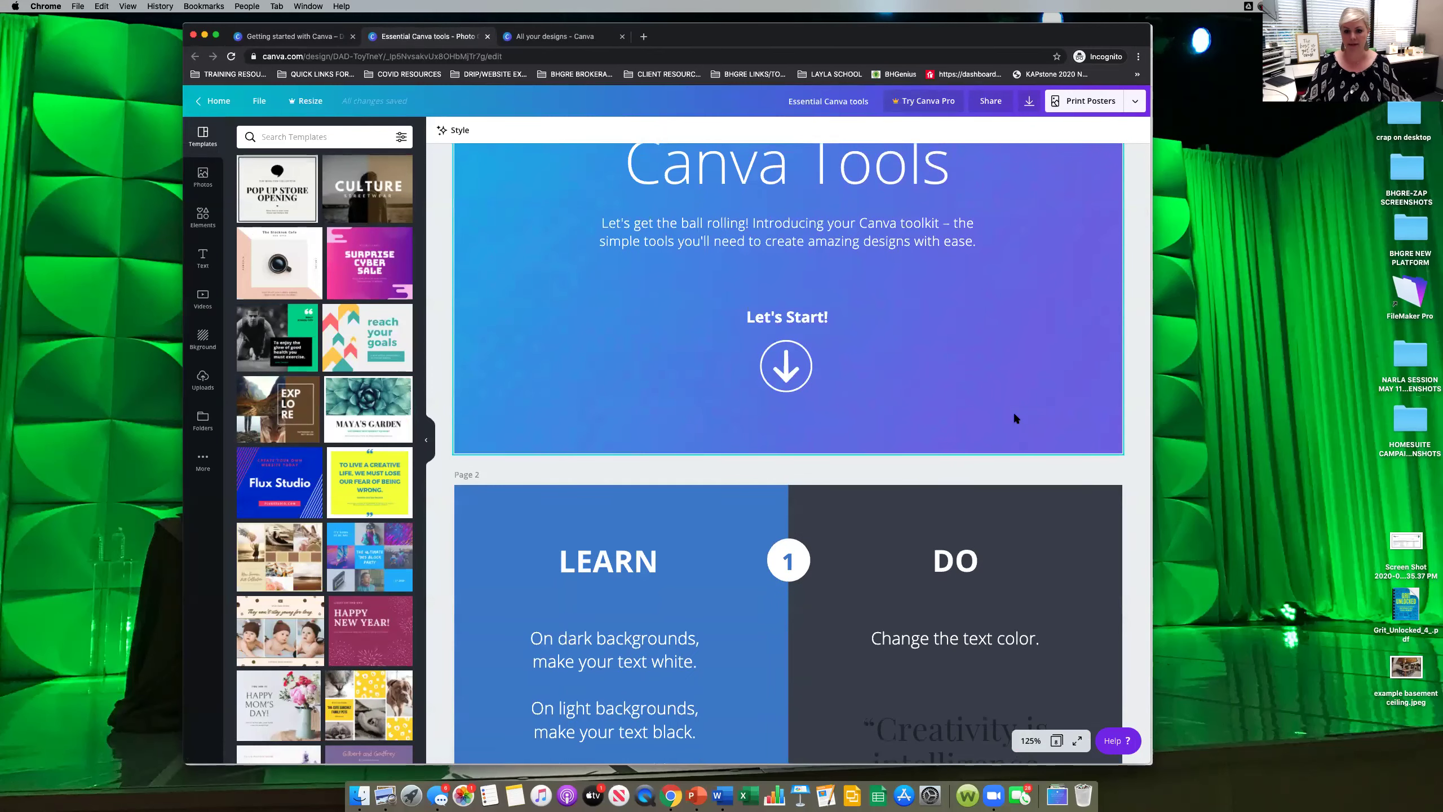
{"action": "scroll", "coordinate": [1012, 410], "scroll_direction": "down", "scroll_amount": 7}
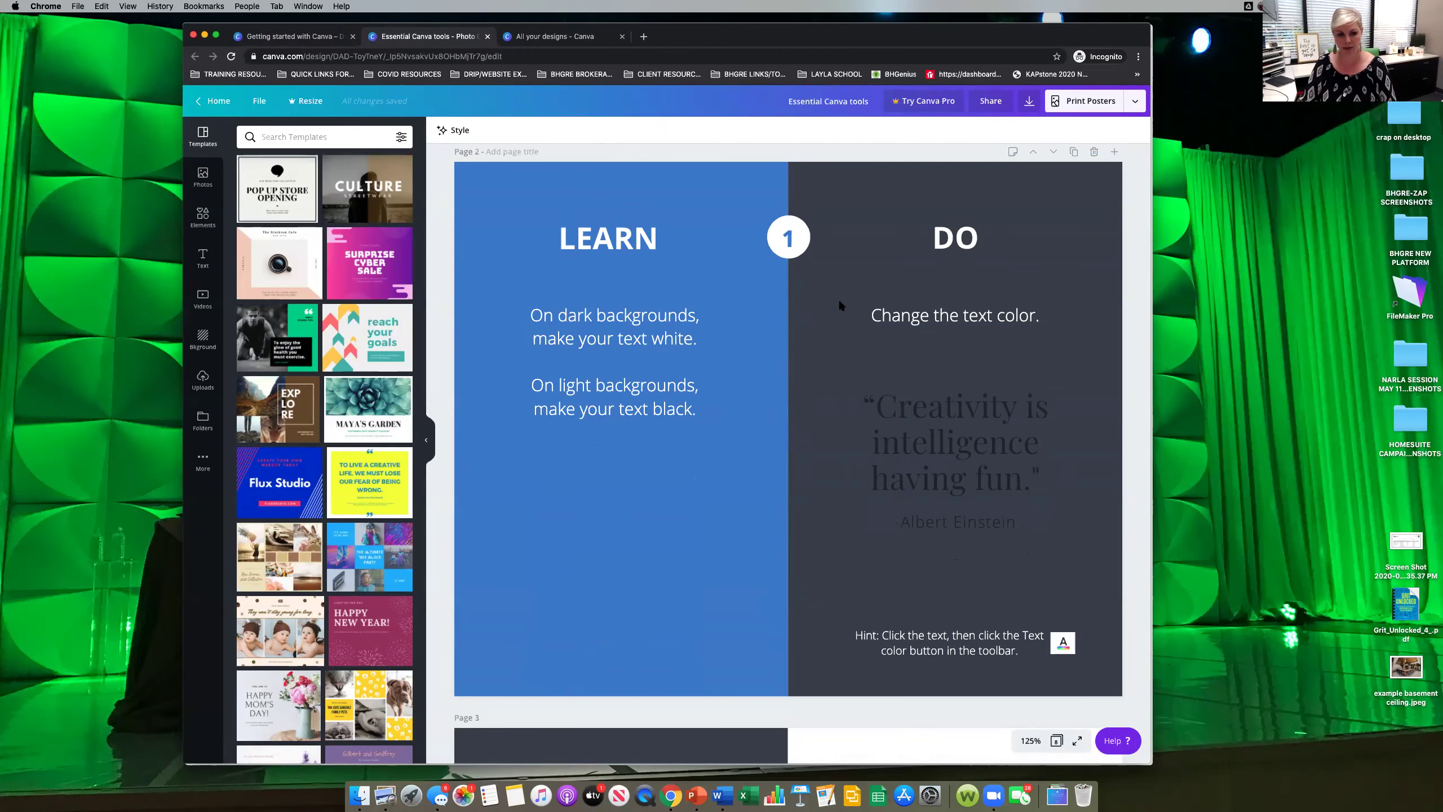
{"action": "scroll", "coordinate": [832, 458], "scroll_direction": "down", "scroll_amount": 10}
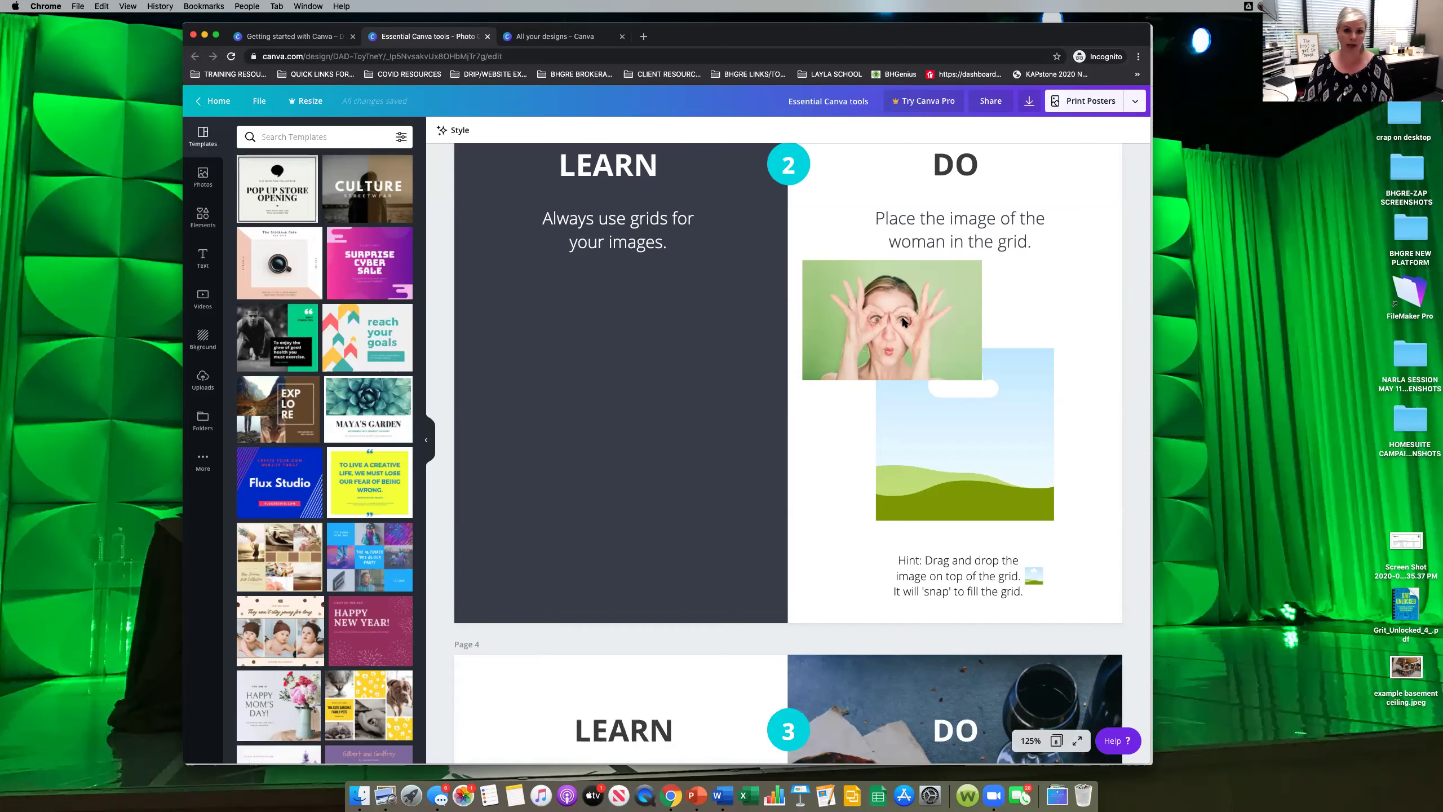
{"action": "scroll", "coordinate": [904, 322], "scroll_direction": "up", "scroll_amount": 15}
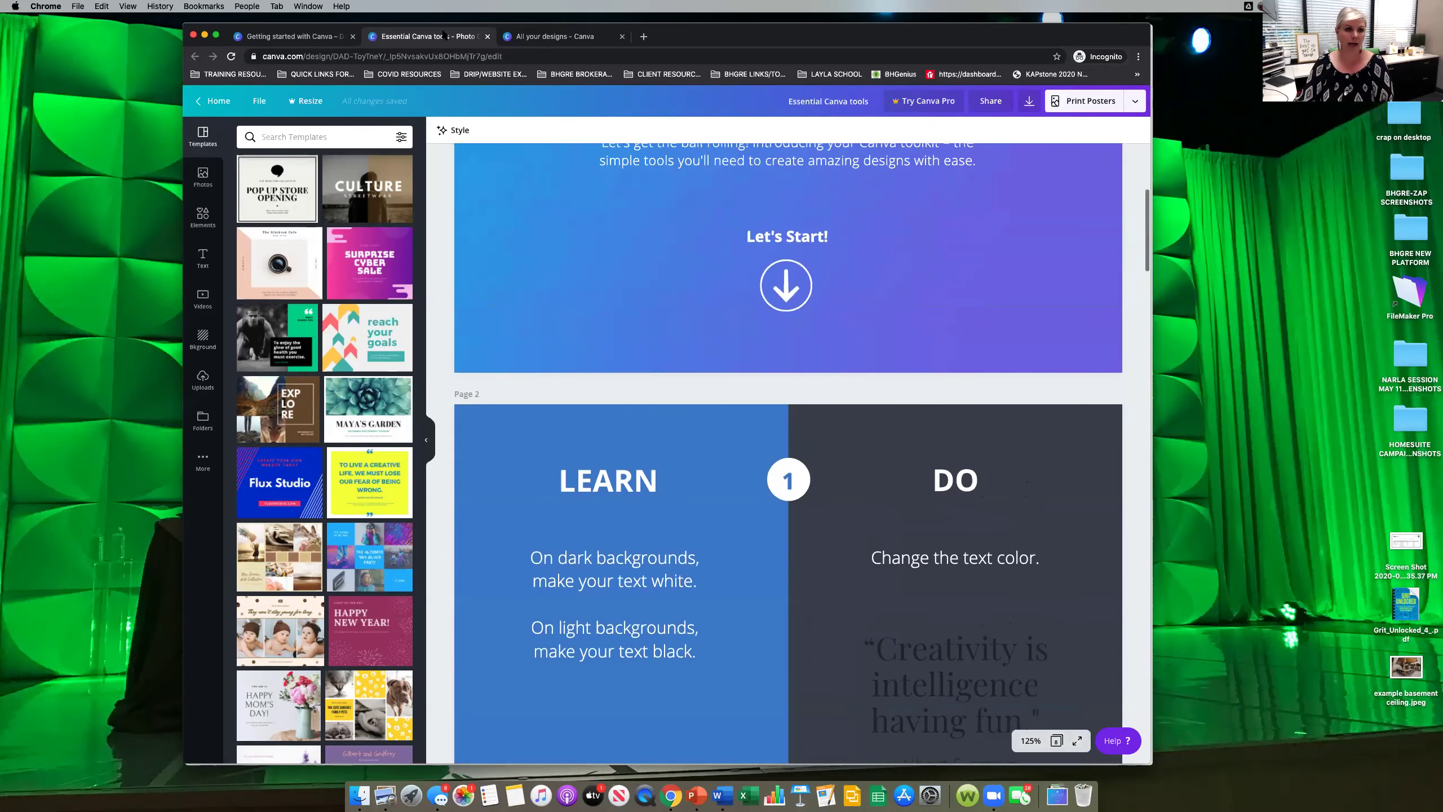
Go back to the "Getting started with Canva" tutorial list and view it from the beginning.
{"action": "left_click", "coordinate": [295, 37]}
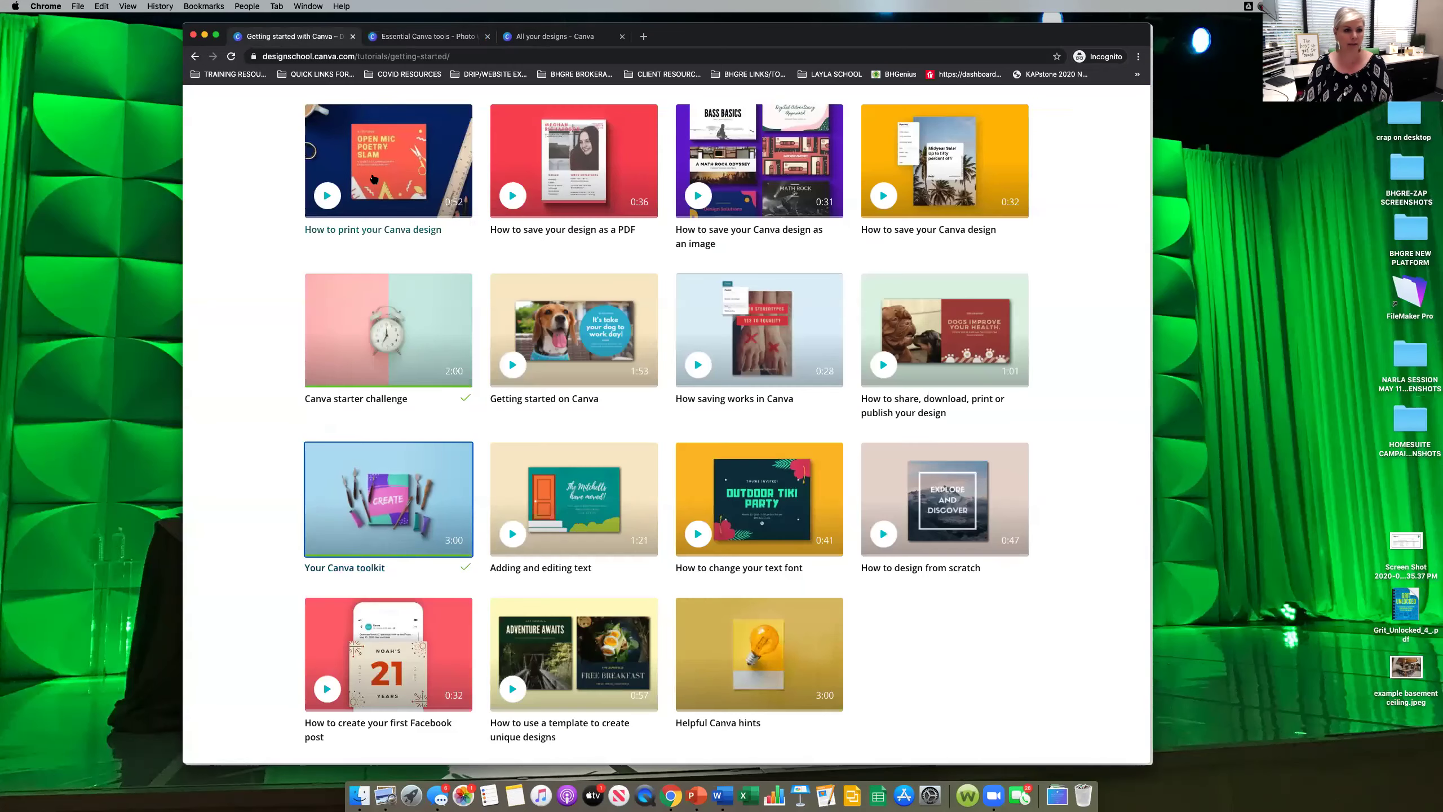
{"action": "scroll", "coordinate": [353, 296], "scroll_direction": "up", "scroll_amount": 4}
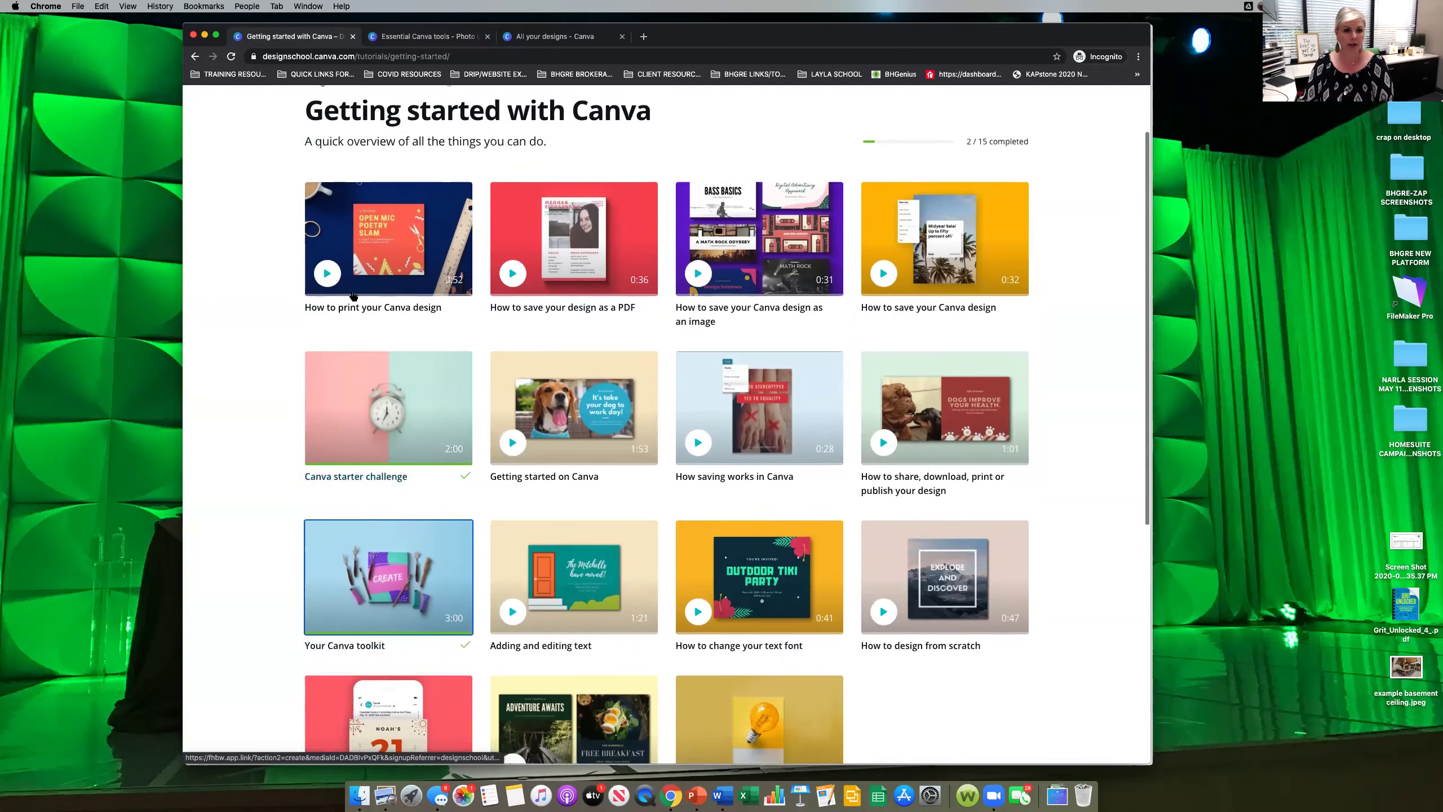
{"action": "mouse_move", "coordinate": [546, 111]}
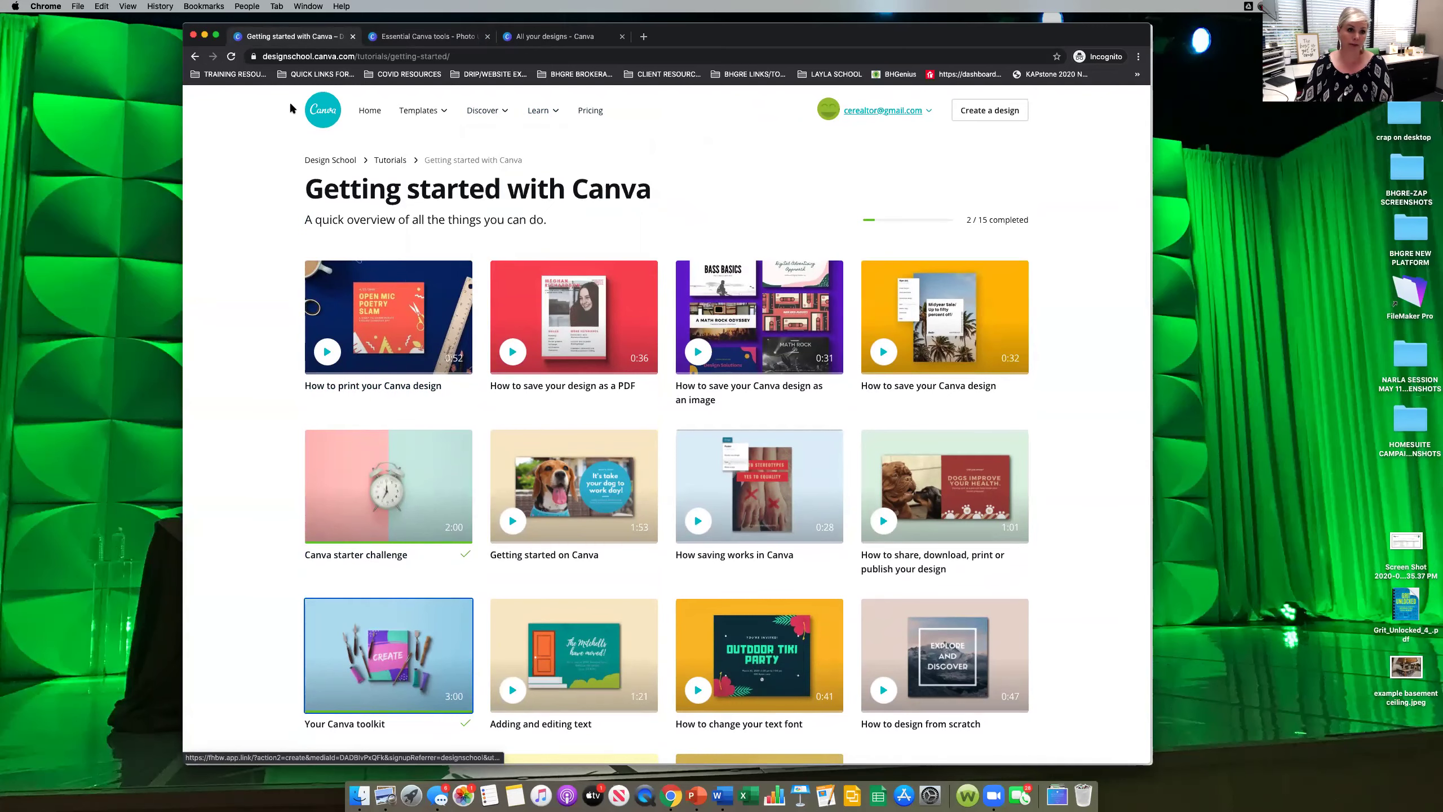
Go to the Canva home page and open the "Getting started with Canva" tutorials from the learning resources.
{"action": "left_click", "coordinate": [371, 114]}
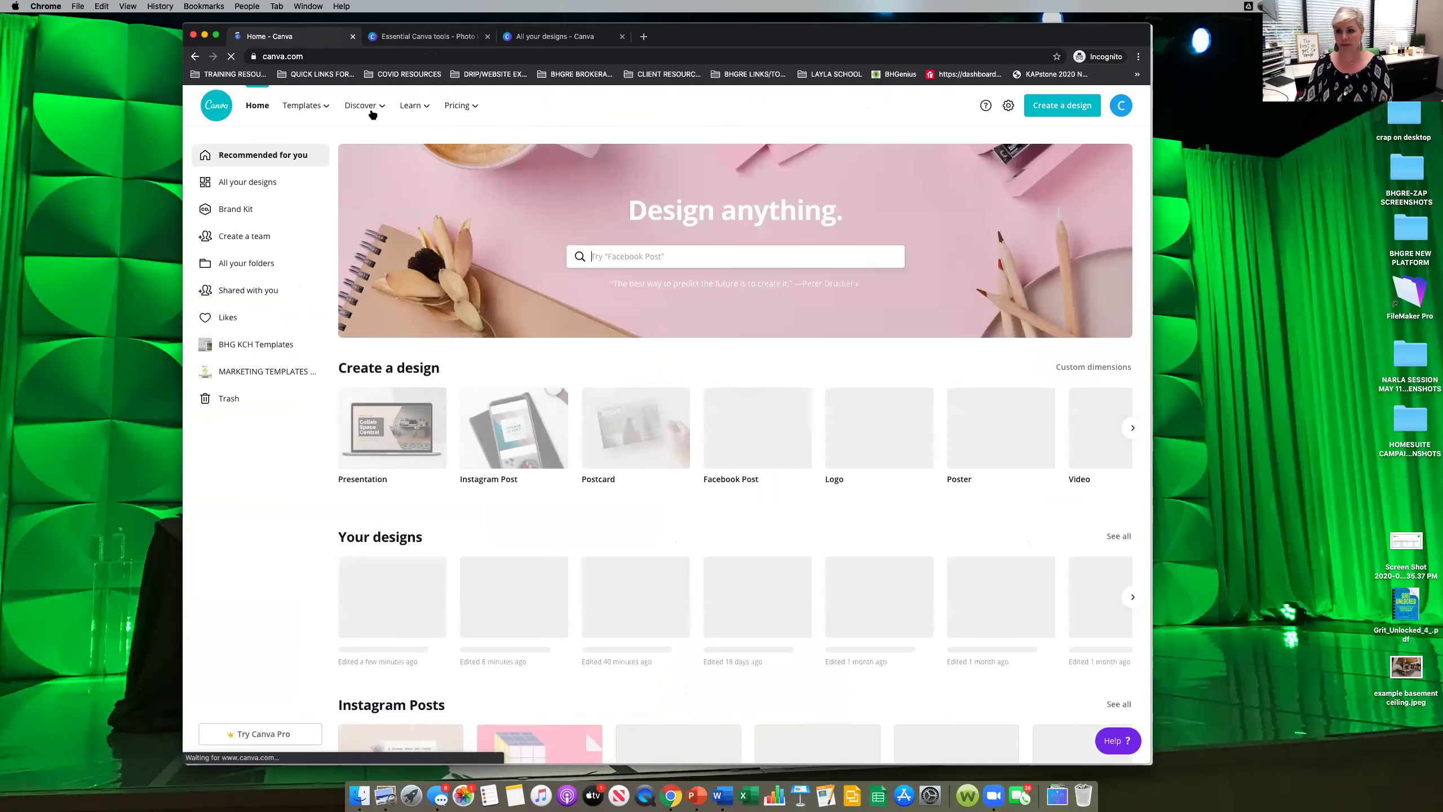
{"action": "mouse_move", "coordinate": [375, 107]}
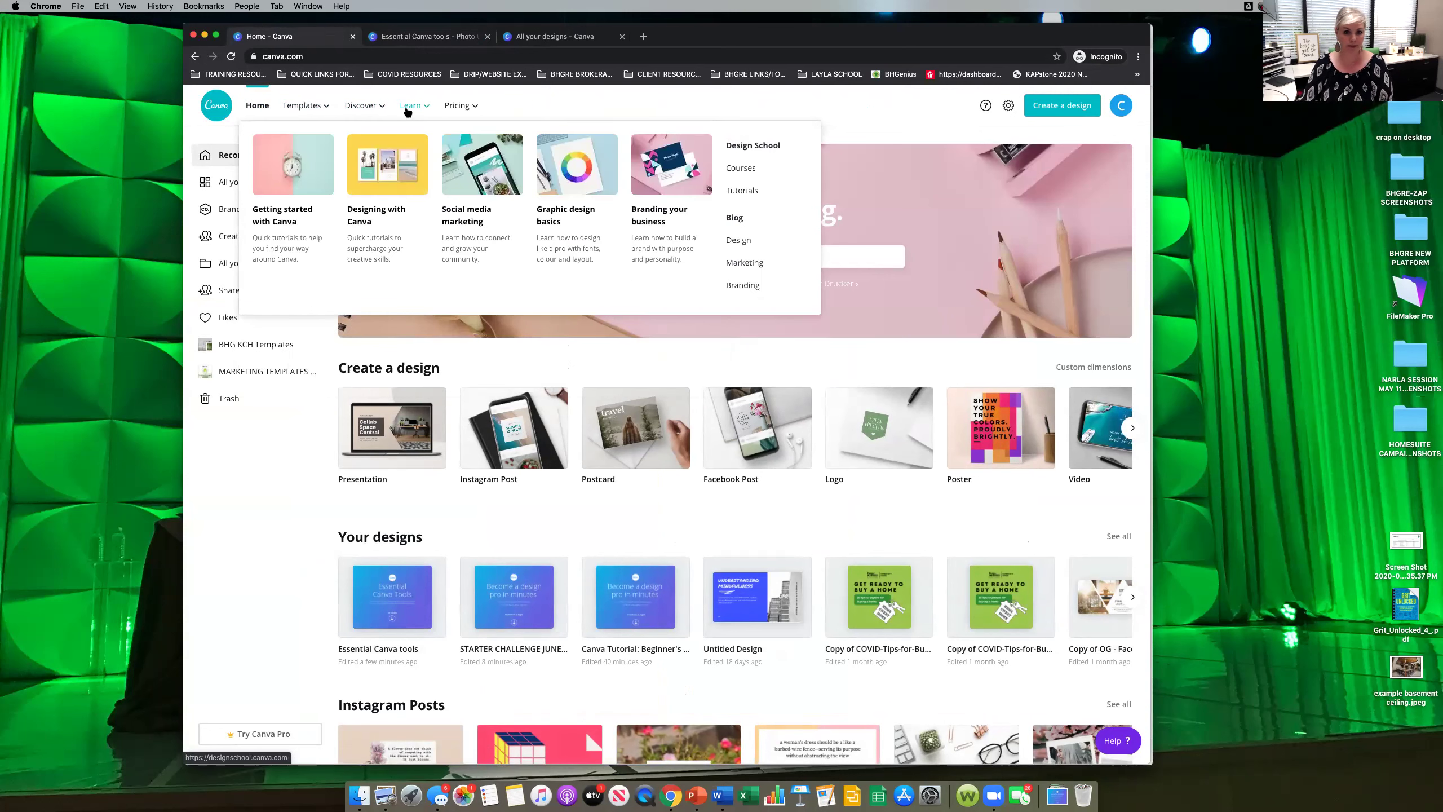
{"action": "left_click", "coordinate": [281, 215]}
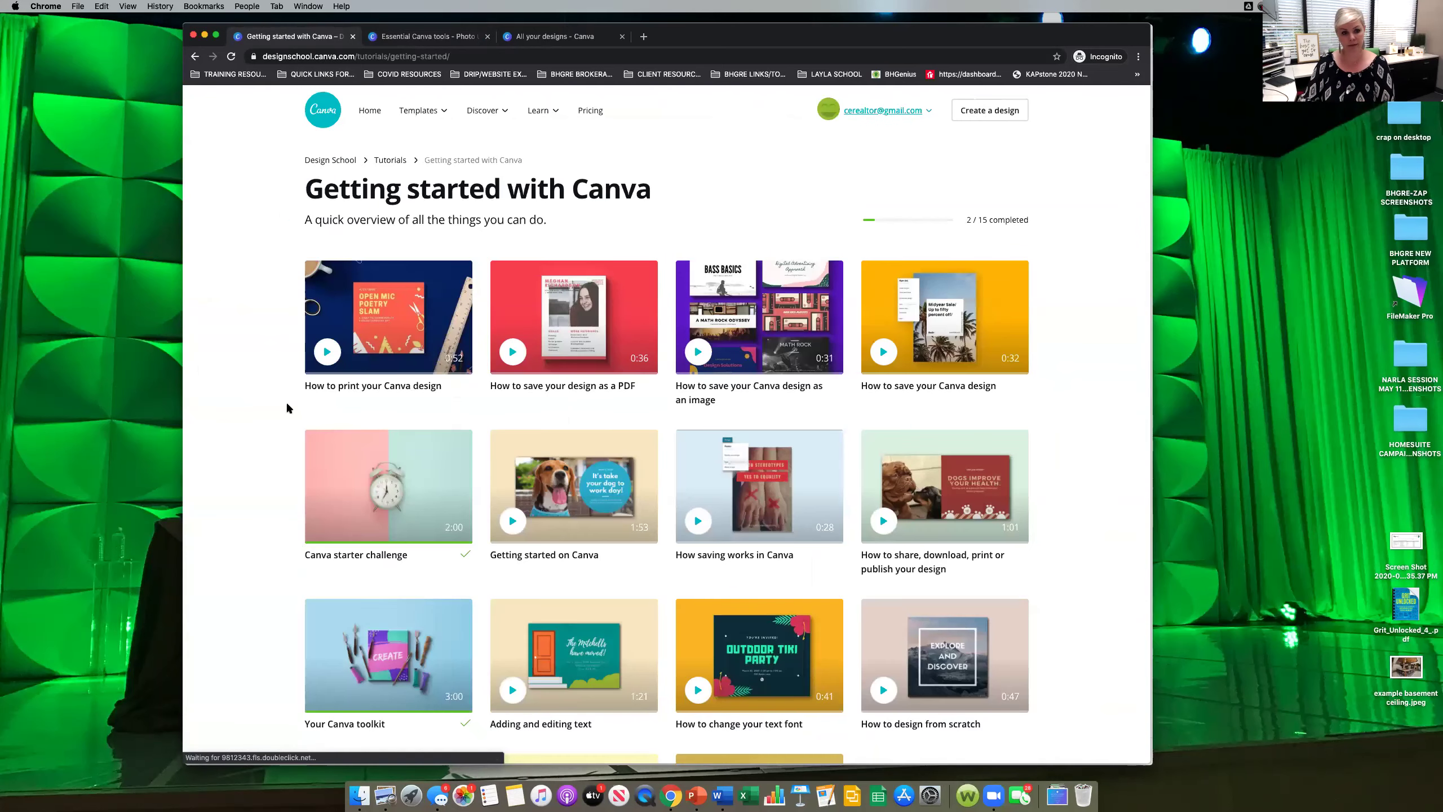
Launch the "Your Canva toolkit" lesson and look through its text color and image grid exercises.
{"action": "scroll", "coordinate": [261, 409], "scroll_direction": "down", "scroll_amount": 3}
{"action": "scroll", "coordinate": [260, 411], "scroll_direction": "down", "scroll_amount": 3}
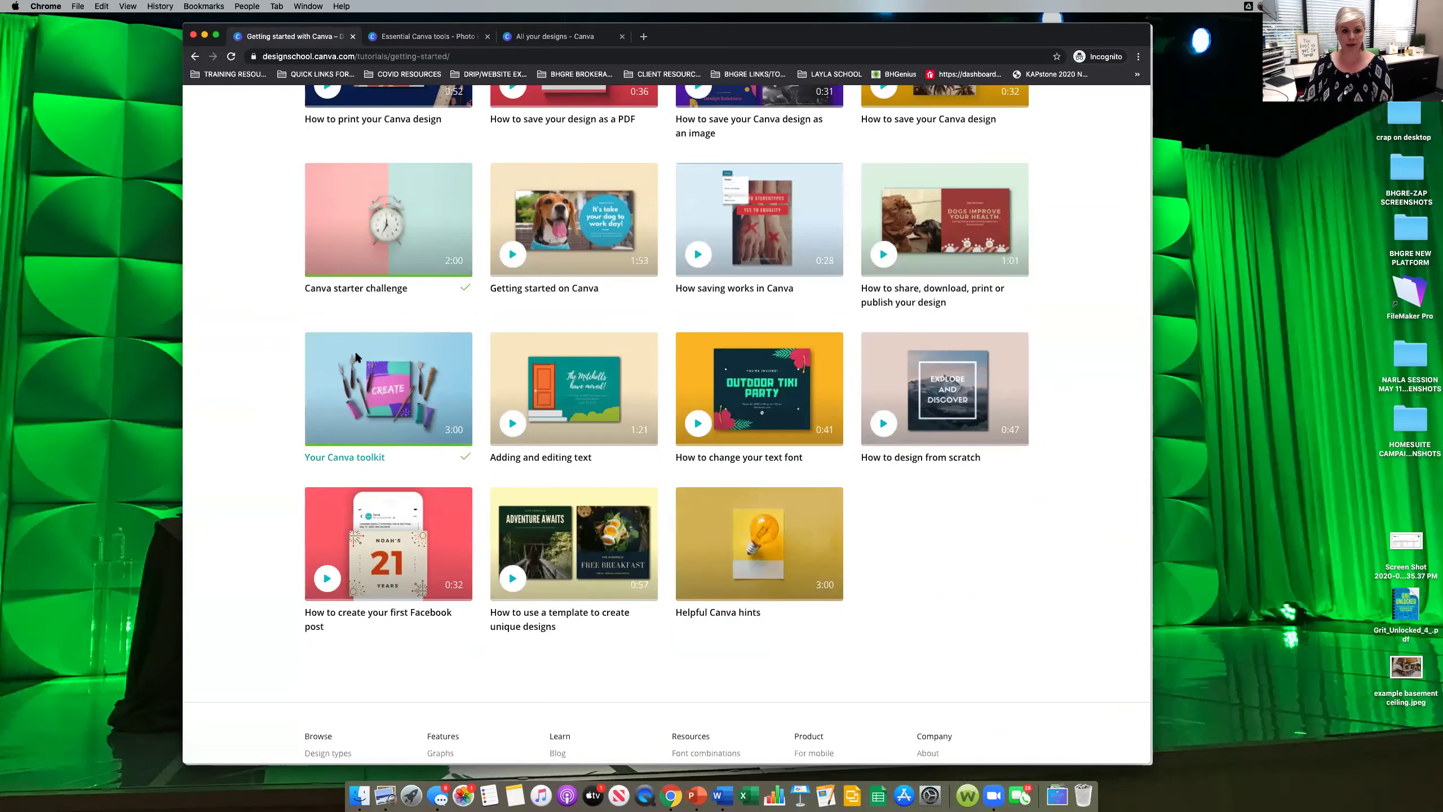
{"action": "scroll", "coordinate": [383, 262], "scroll_direction": "down", "scroll_amount": 1}
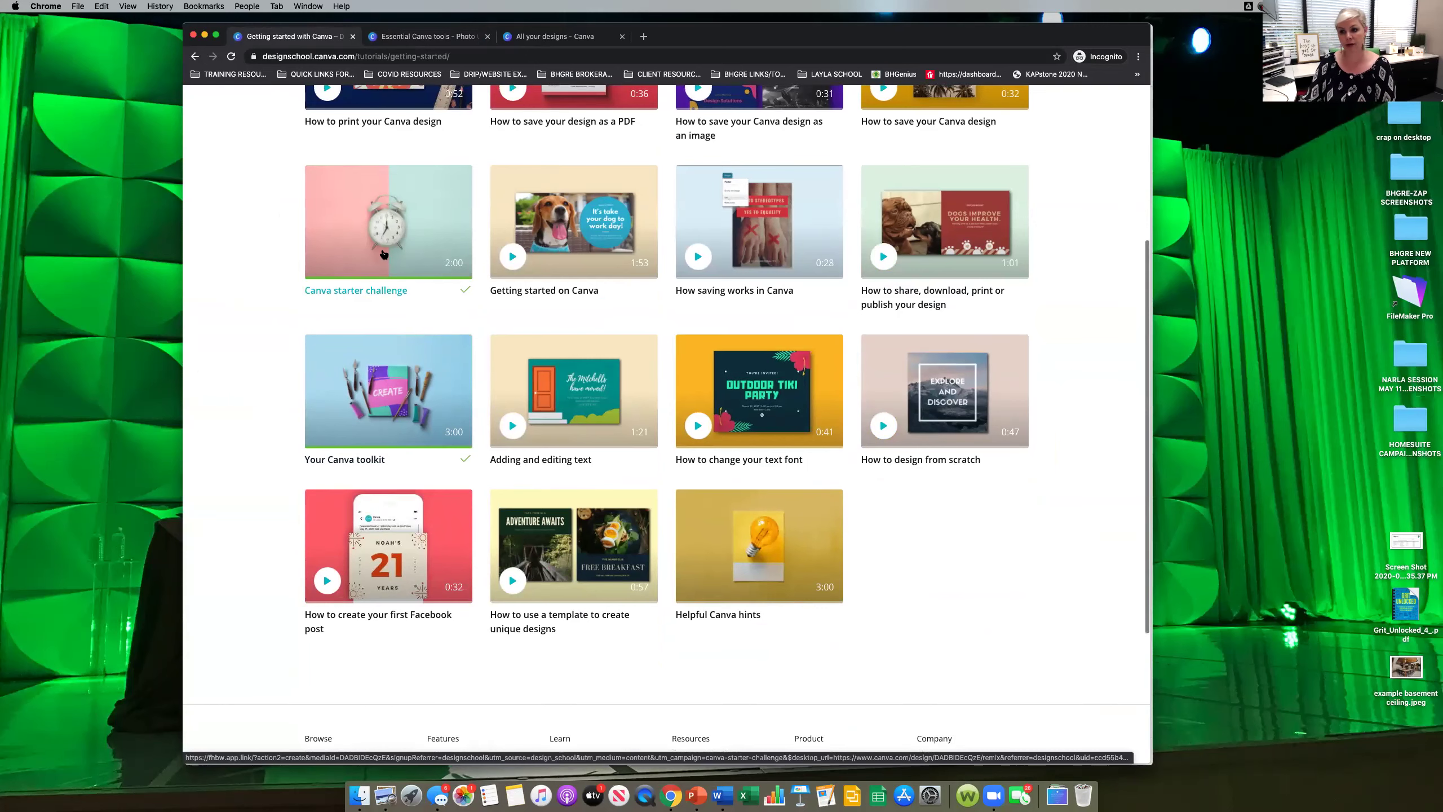
{"action": "left_click", "coordinate": [379, 397]}
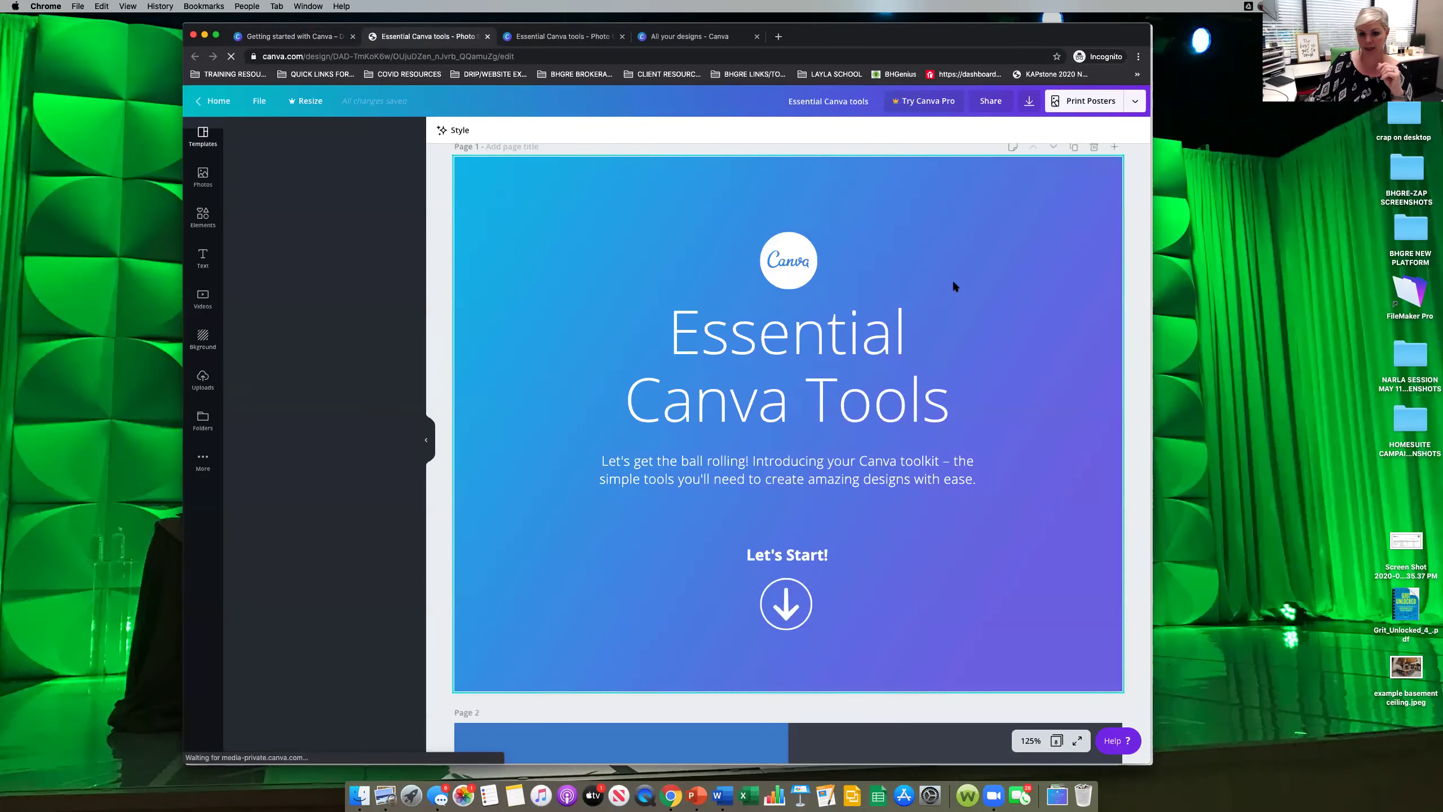
{"action": "scroll", "coordinate": [954, 286], "scroll_direction": "down", "scroll_amount": 8}
{"action": "scroll", "coordinate": [953, 286], "scroll_direction": "down", "scroll_amount": 10}
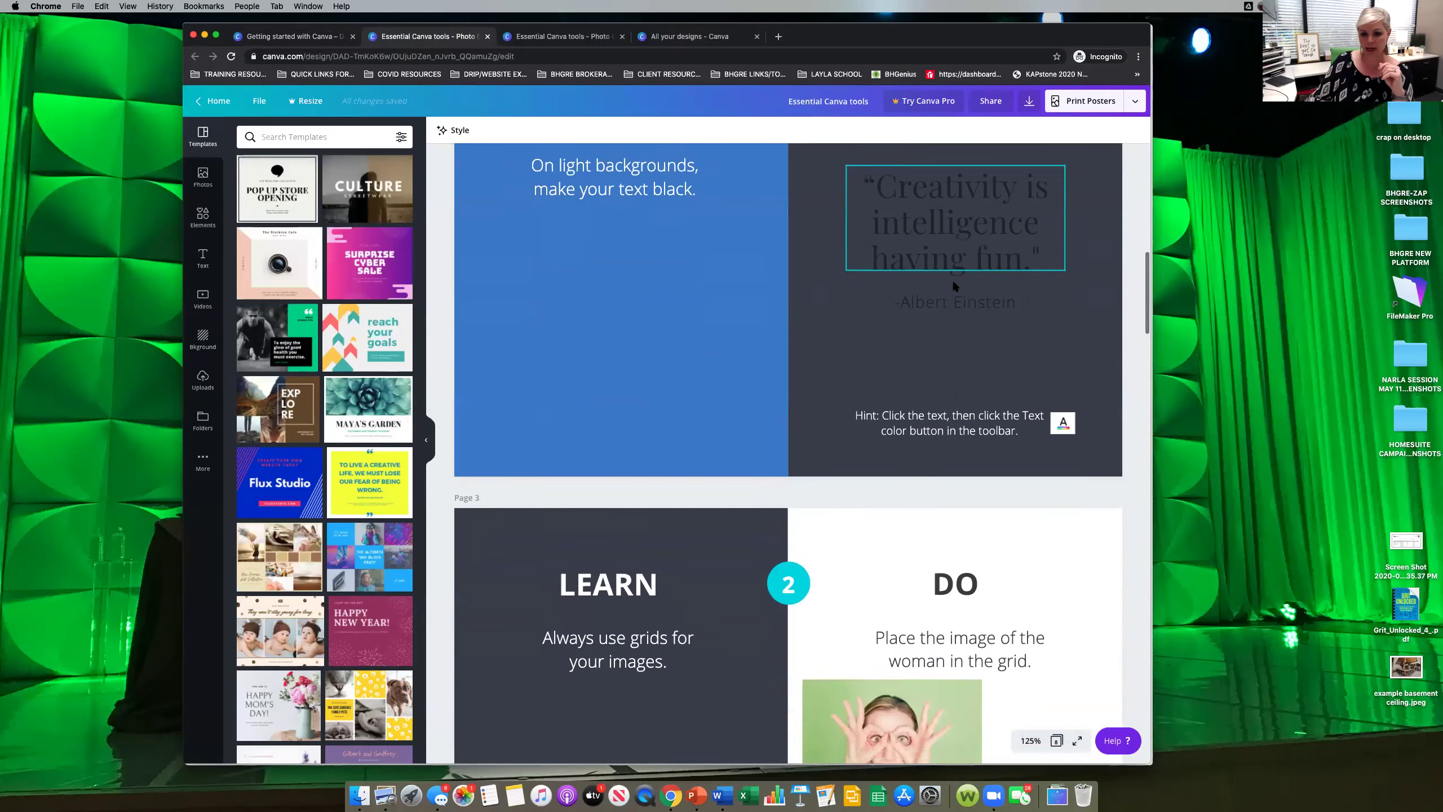
{"action": "scroll", "coordinate": [971, 341], "scroll_direction": "up", "scroll_amount": 4}
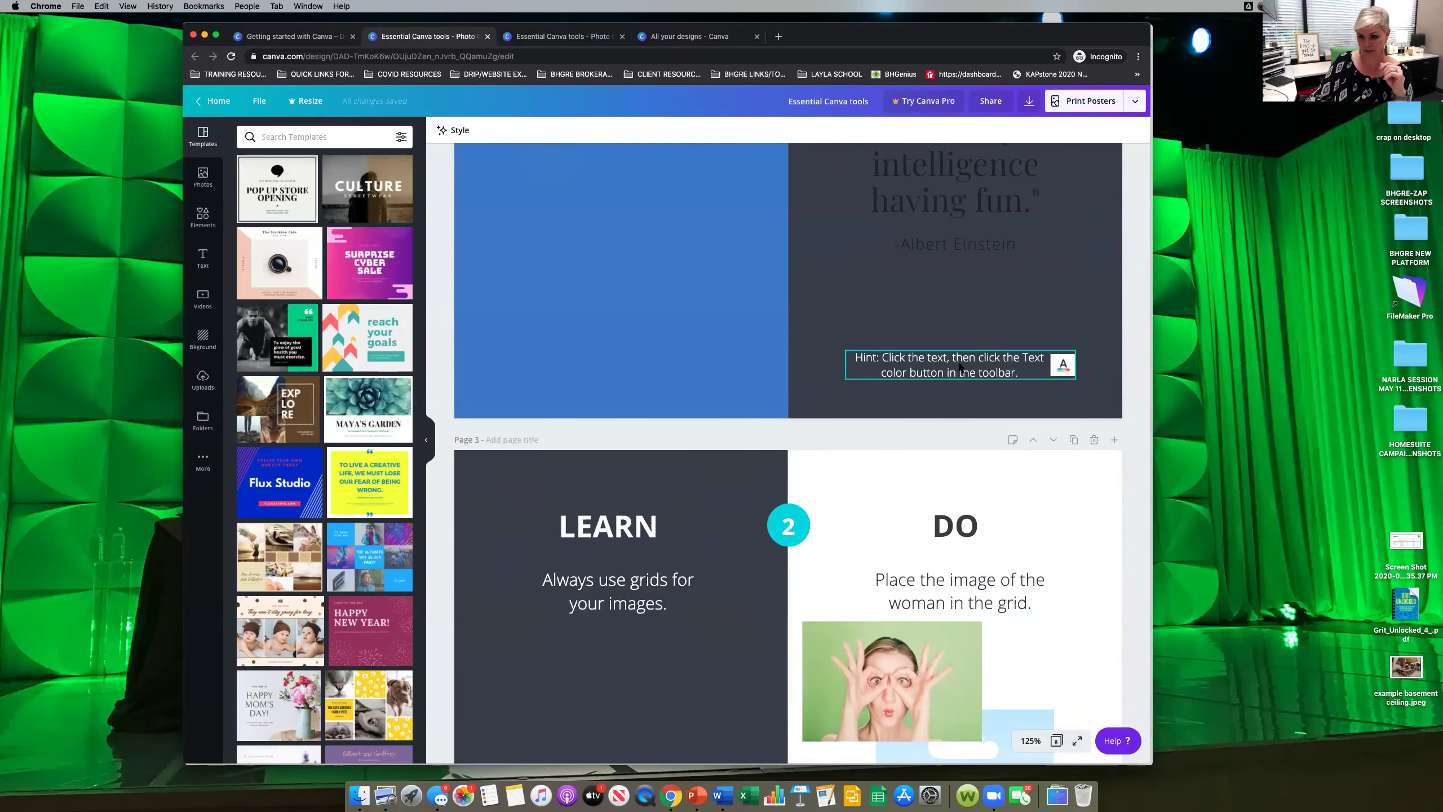
{"action": "scroll", "coordinate": [959, 367], "scroll_direction": "down", "scroll_amount": 4}
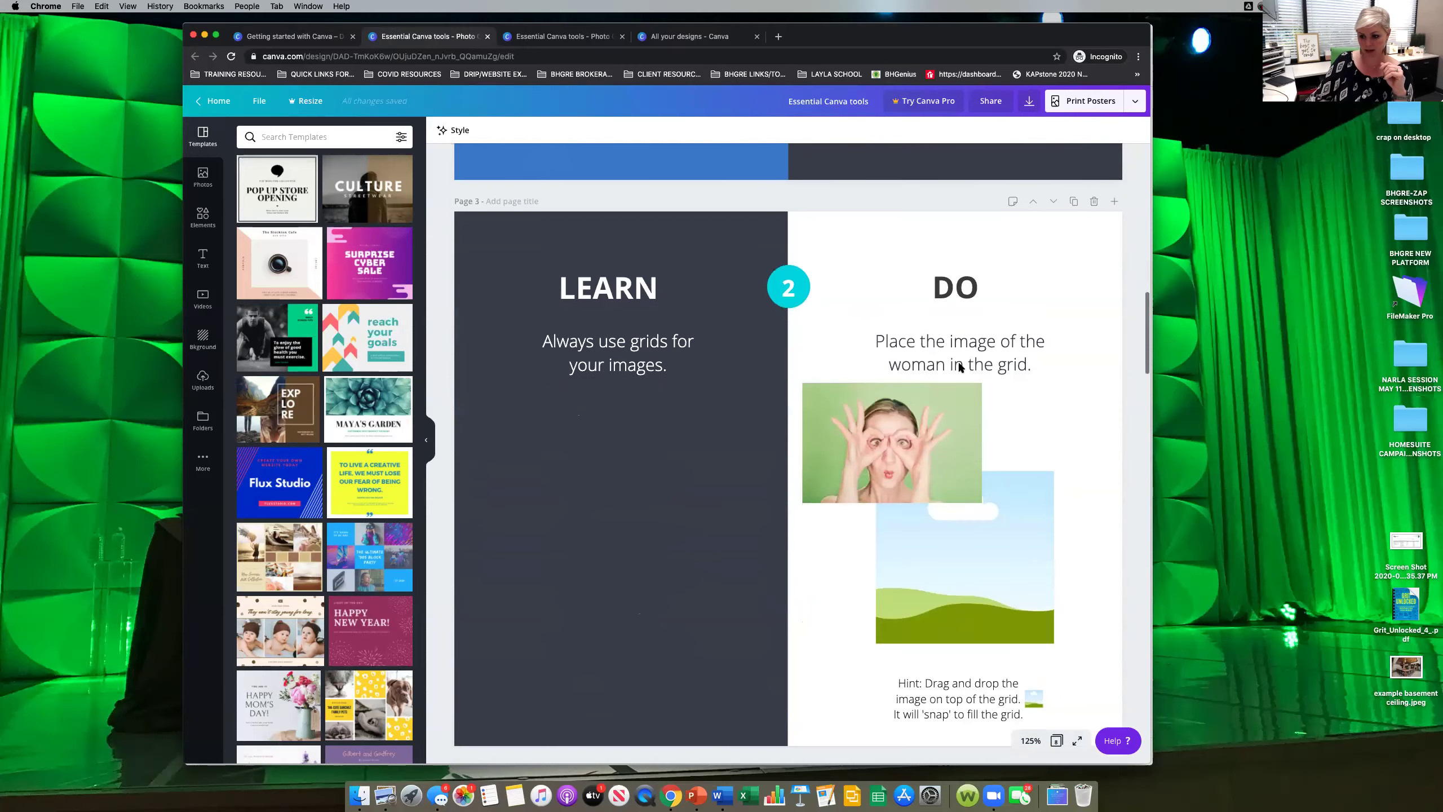
{"action": "scroll", "coordinate": [959, 366], "scroll_direction": "down", "scroll_amount": 15}
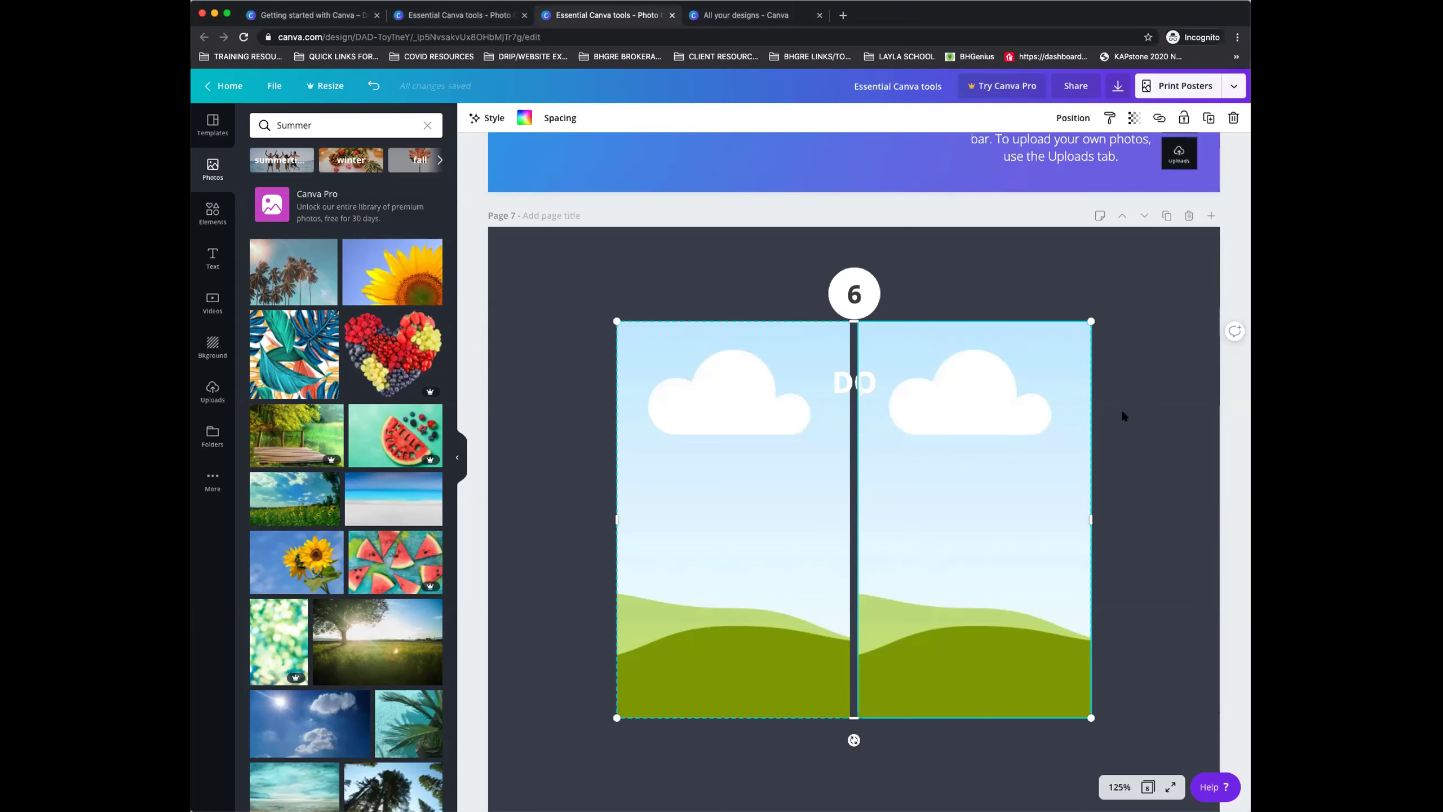
Move the two-cell grid down on page 7 and fill its cells with the heart-shaped fruit photo and the watermelon photo.
{"action": "left_click_drag", "start_coordinate": [960, 427], "coordinate": [958, 468]}
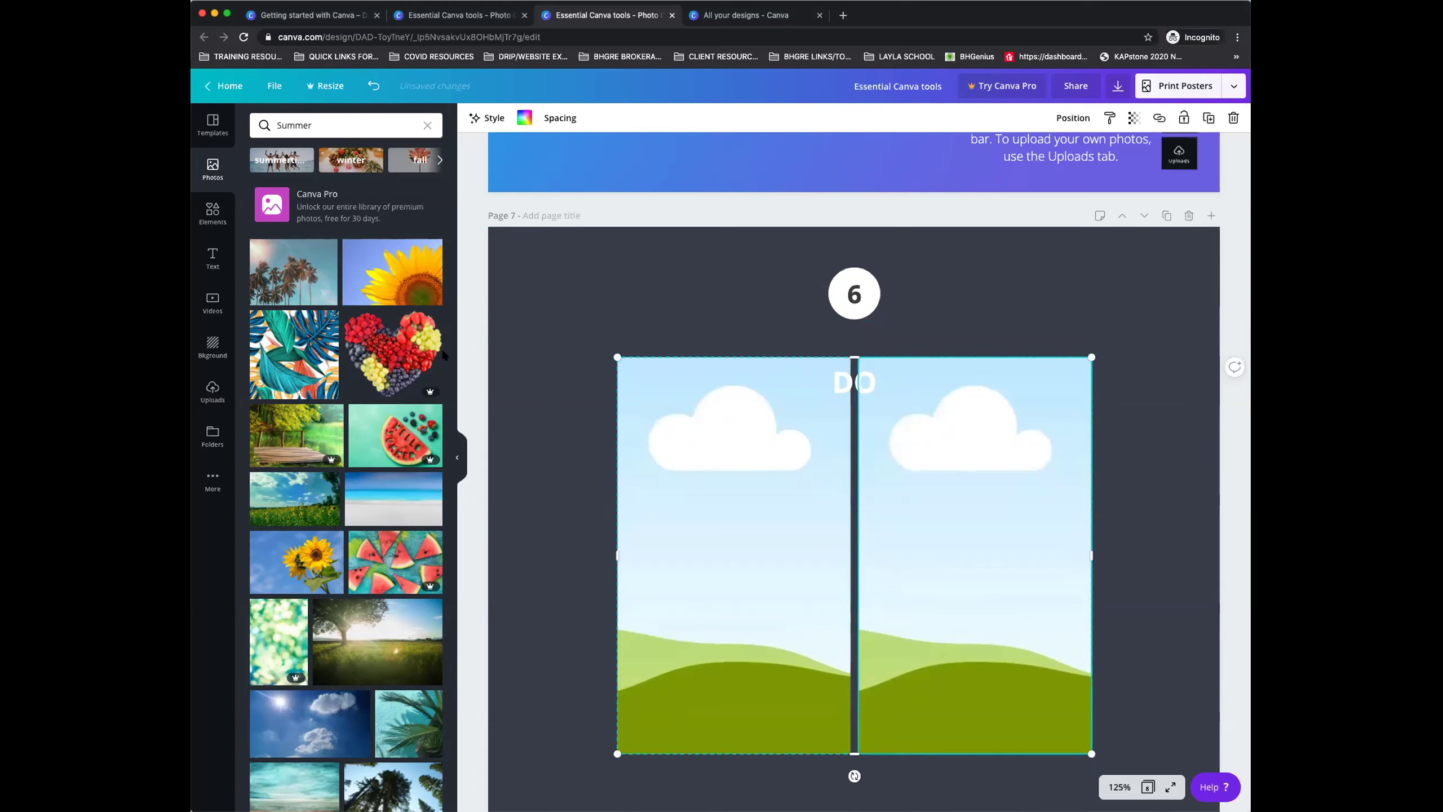
{"action": "left_click_drag", "start_coordinate": [379, 359], "coordinate": [683, 470]}
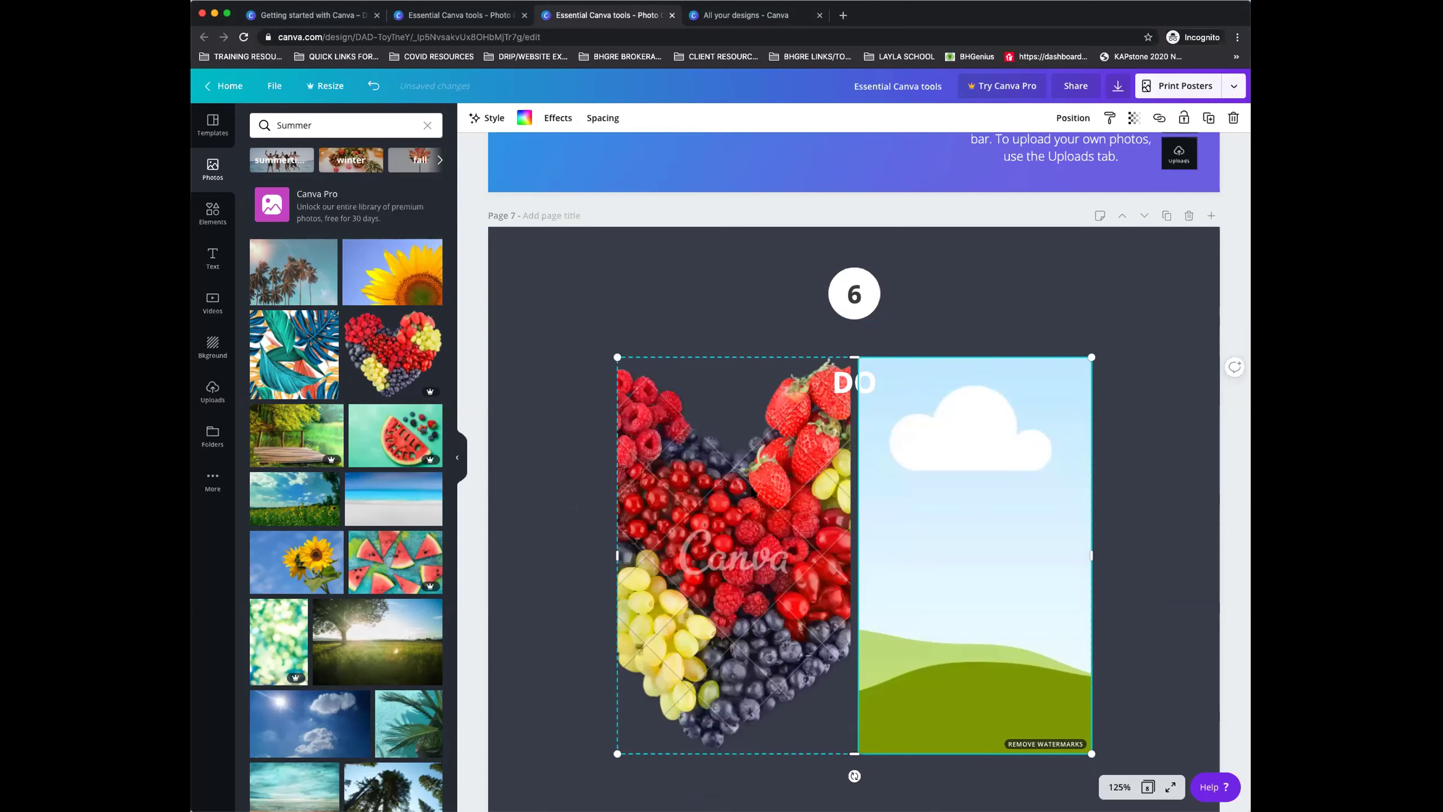
{"action": "scroll", "coordinate": [814, 429], "scroll_direction": "up", "scroll_amount": 15}
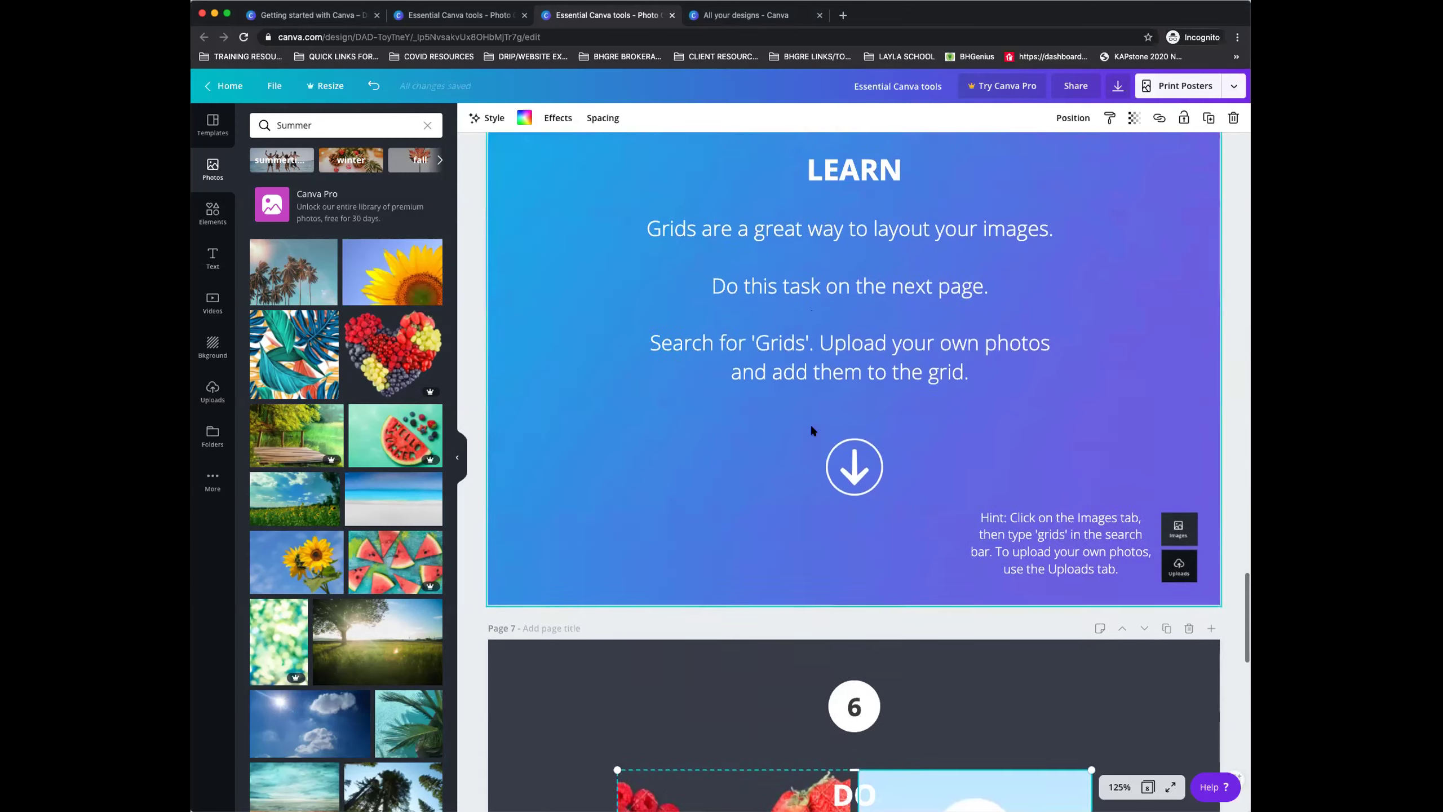
{"action": "left_click", "coordinate": [1038, 551]}
{"action": "left_click_drag", "start_coordinate": [1038, 551], "coordinate": [1074, 467]}
{"action": "double_click", "coordinate": [1037, 552]}
{"action": "scroll", "coordinate": [868, 503], "scroll_direction": "down", "scroll_amount": 20}
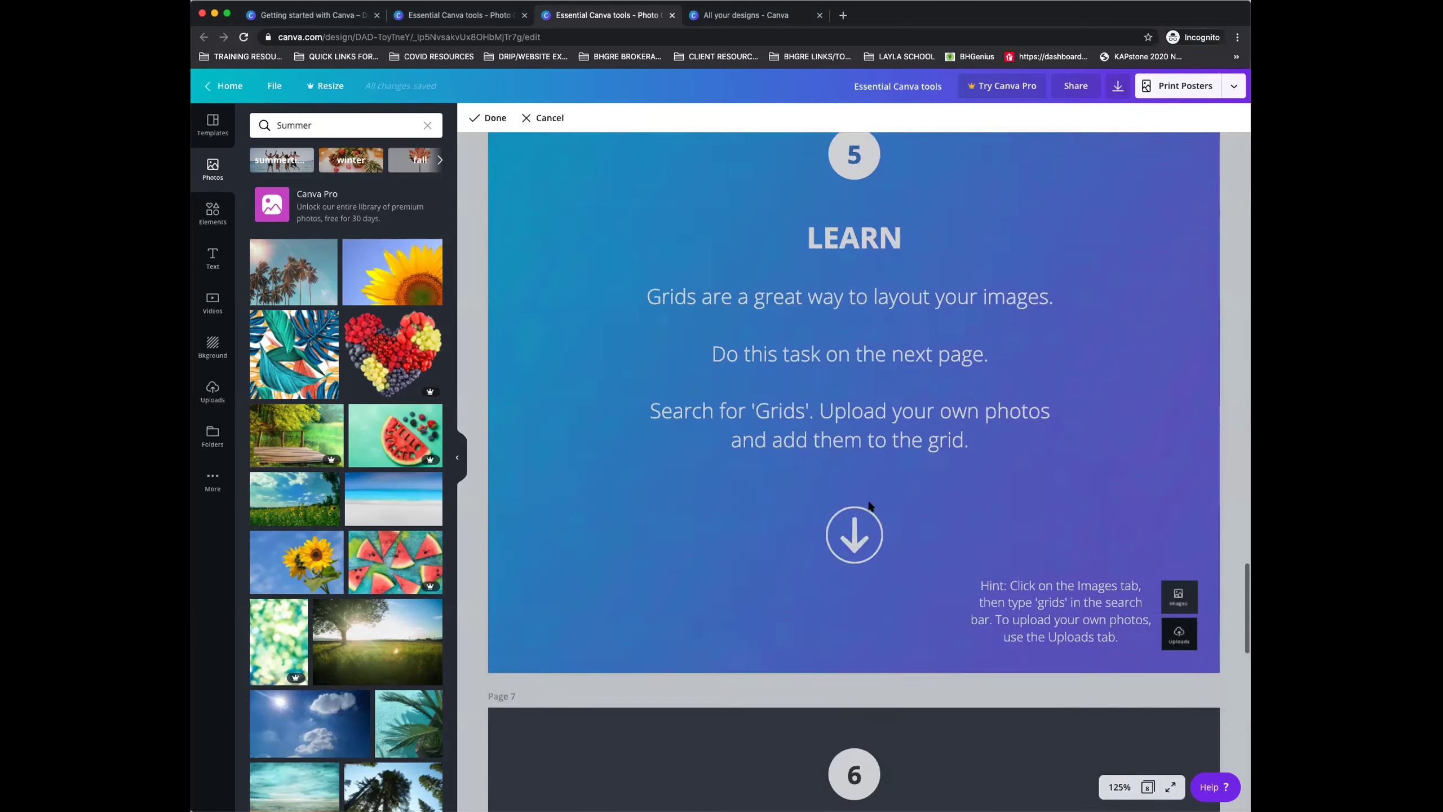
{"action": "scroll", "coordinate": [918, 478], "scroll_direction": "up", "scroll_amount": 3}
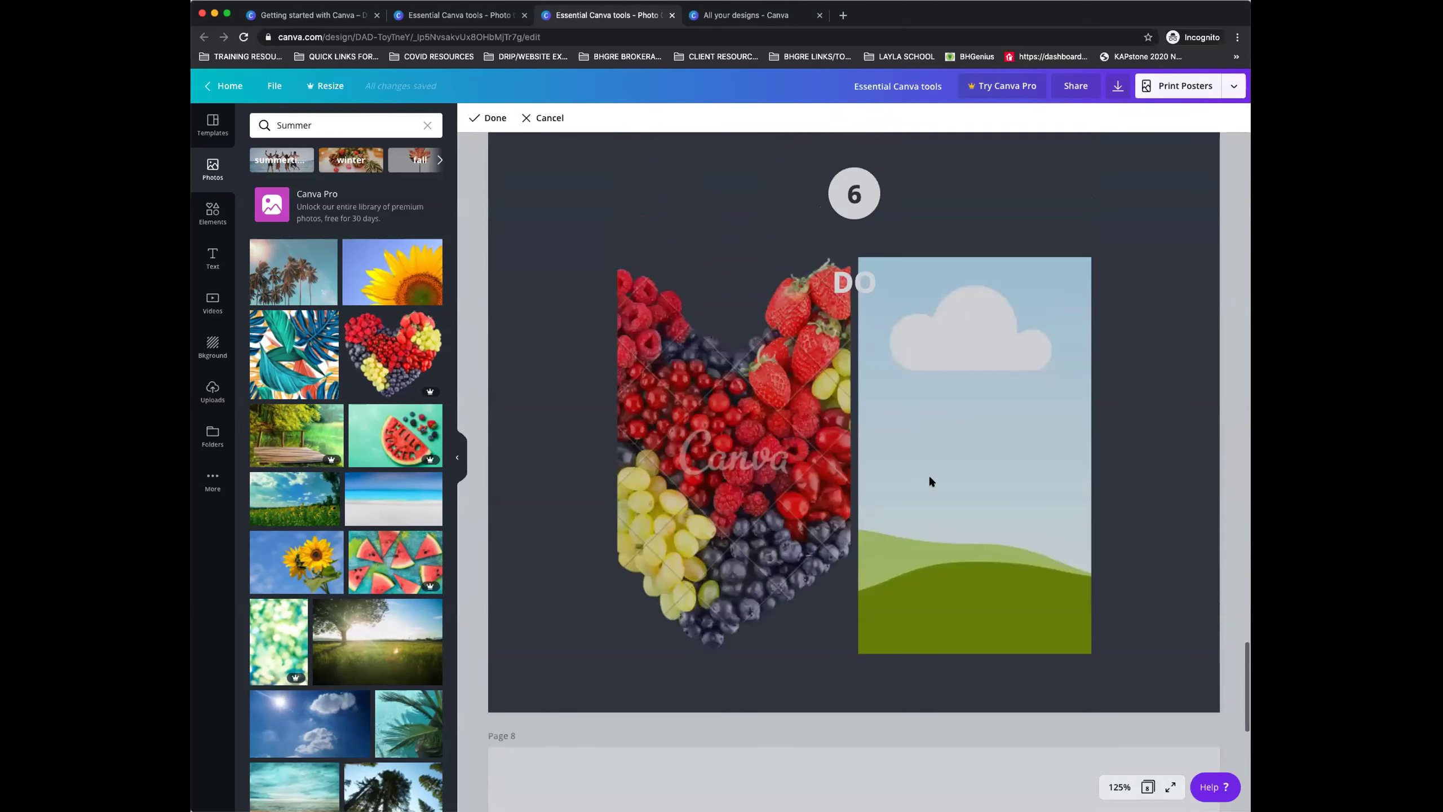
{"action": "left_click", "coordinate": [796, 432]}
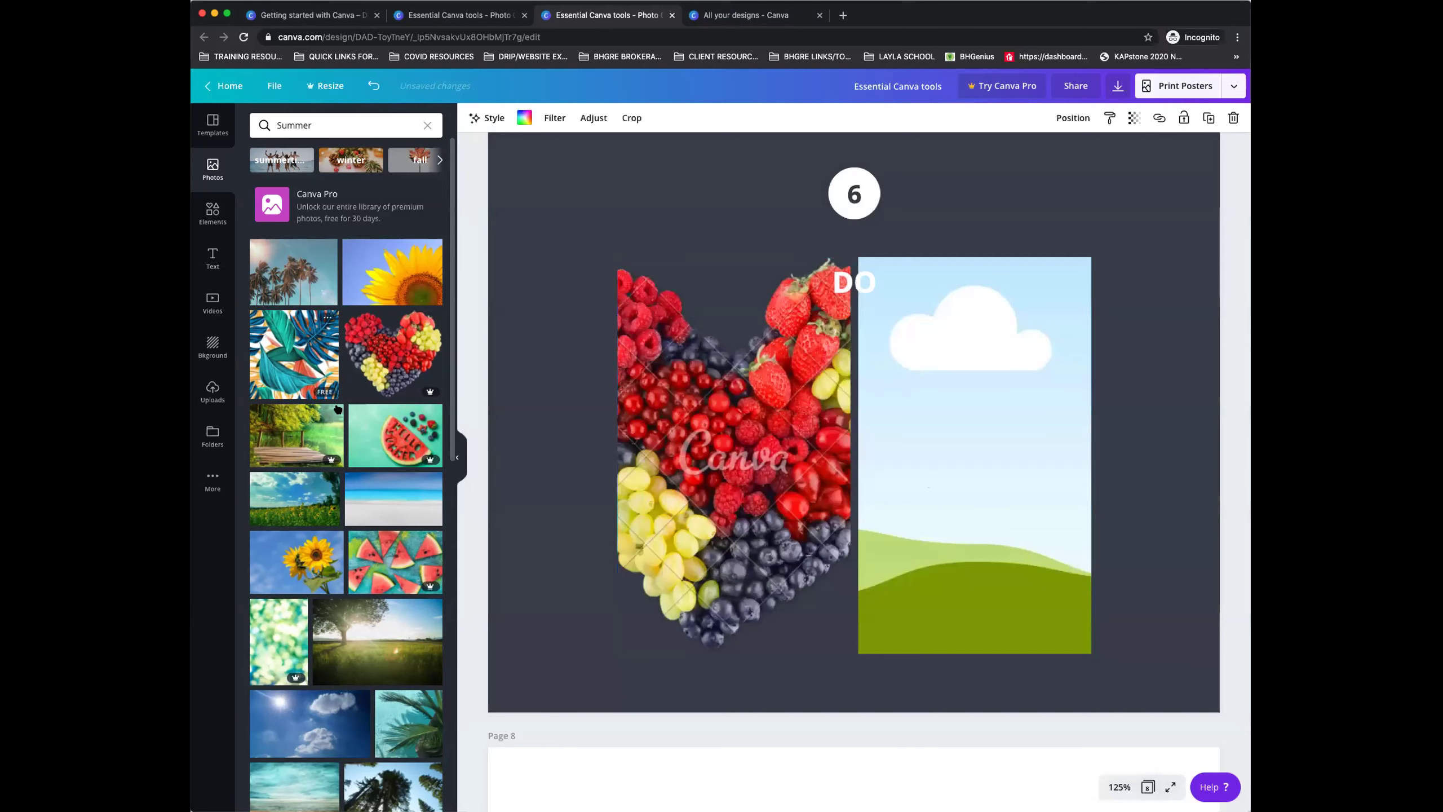
{"action": "left_click_drag", "start_coordinate": [410, 455], "coordinate": [921, 402]}
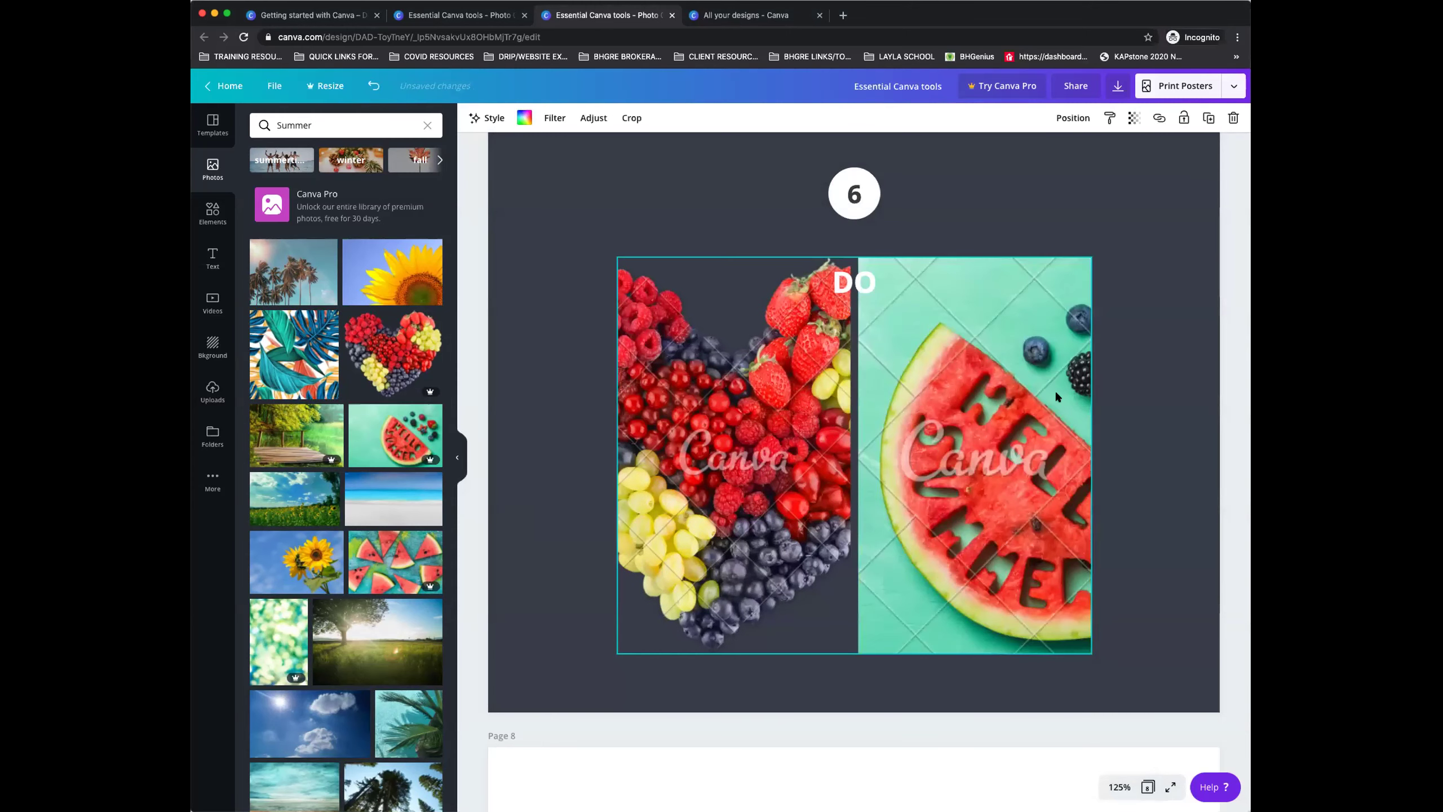
Shift the heart-shaped fruit photo slightly to the right inside its grid cell.
{"action": "left_click", "coordinate": [729, 403]}
{"action": "double_click", "coordinate": [730, 404]}
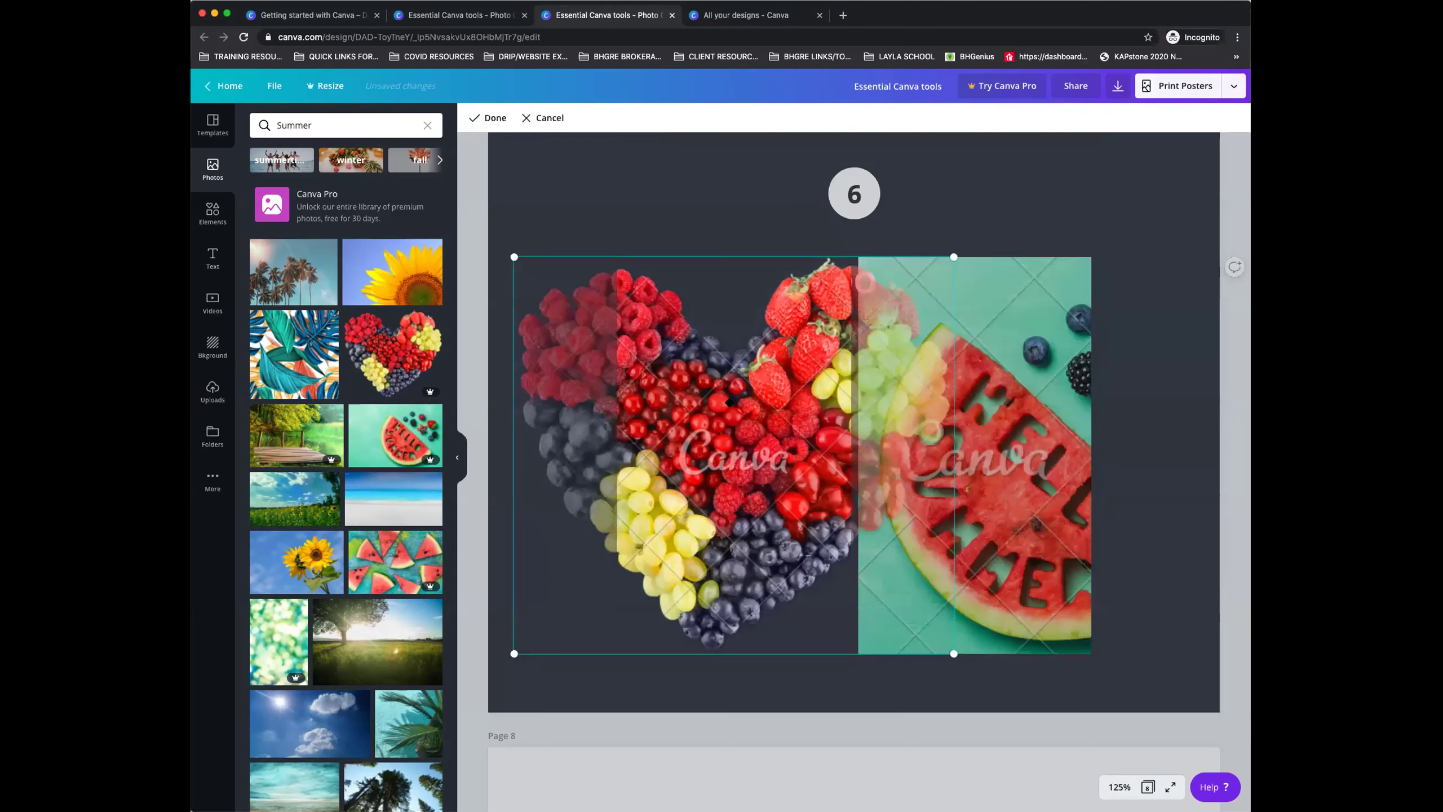
{"action": "left_click_drag", "start_coordinate": [782, 397], "coordinate": [878, 402]}
{"action": "left_click_drag", "start_coordinate": [986, 256], "coordinate": [1109, 189]}
{"action": "left_click_drag", "start_coordinate": [913, 298], "coordinate": [788, 249]}
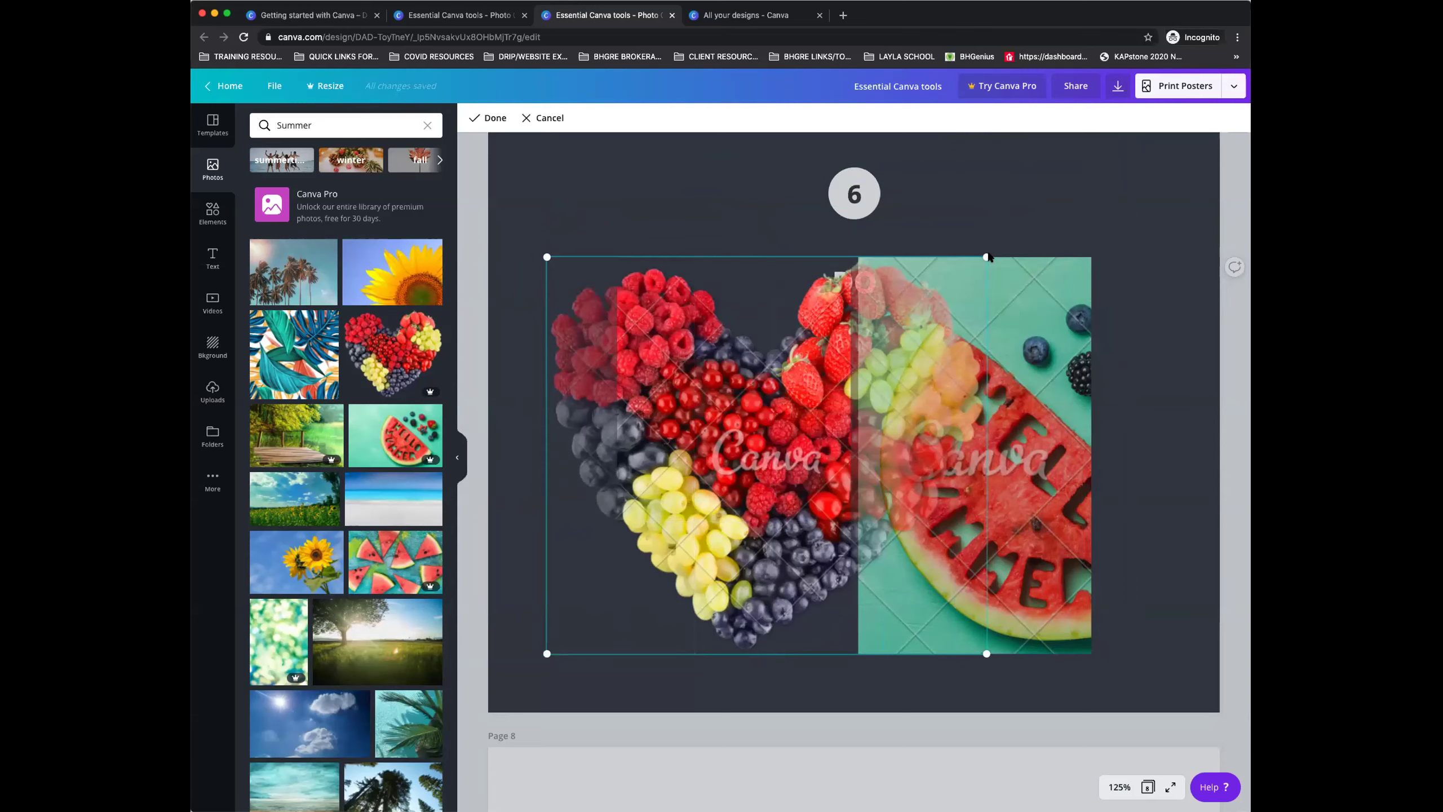
{"action": "mouse_move", "coordinate": [986, 255]}
{"action": "left_mouse_down"}
{"action": "mouse_move", "coordinate": [950, 270]}
{"action": "mouse_move", "coordinate": [1009, 242]}
{"action": "mouse_move", "coordinate": [988, 257]}
{"action": "left_mouse_up"}
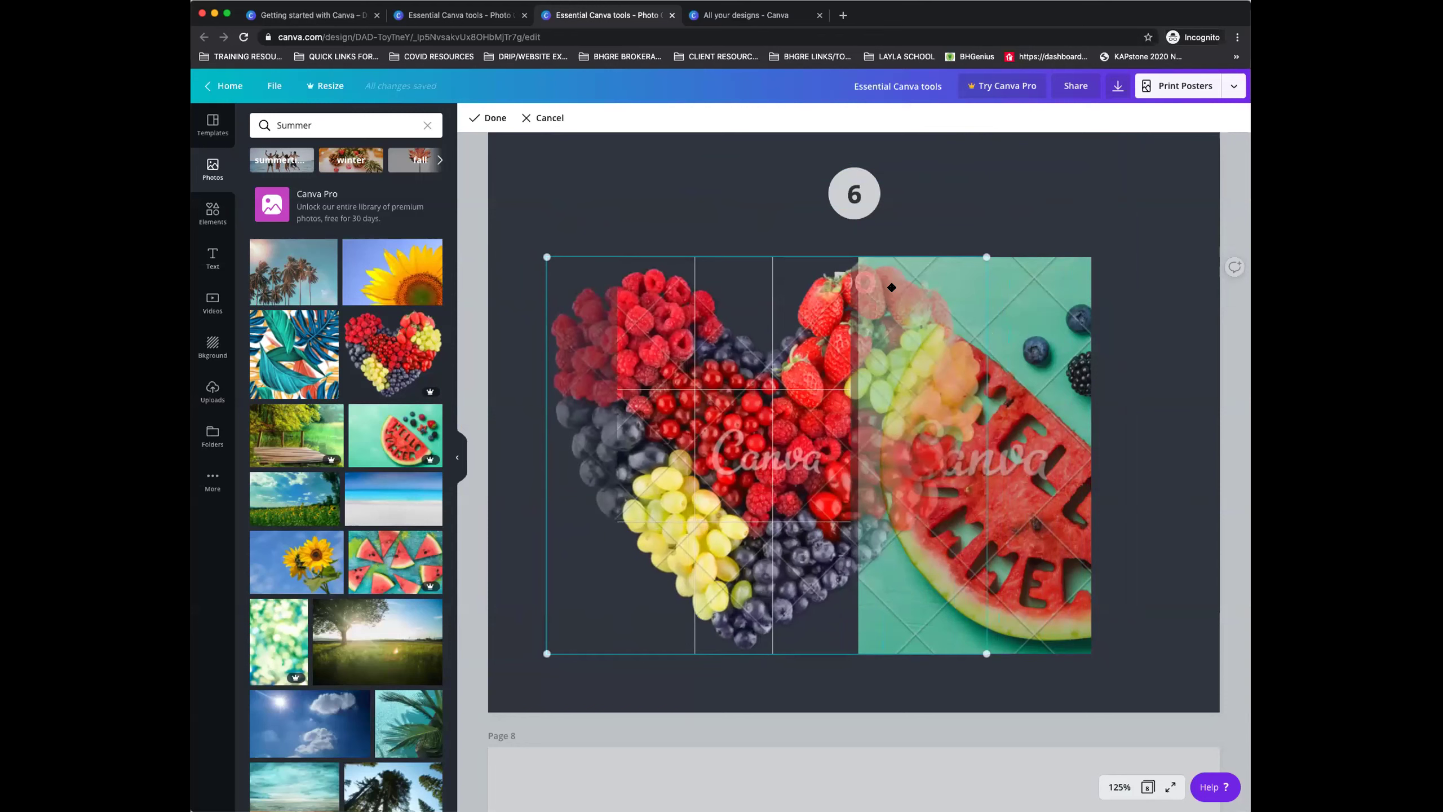
{"action": "left_click", "coordinate": [1075, 437]}
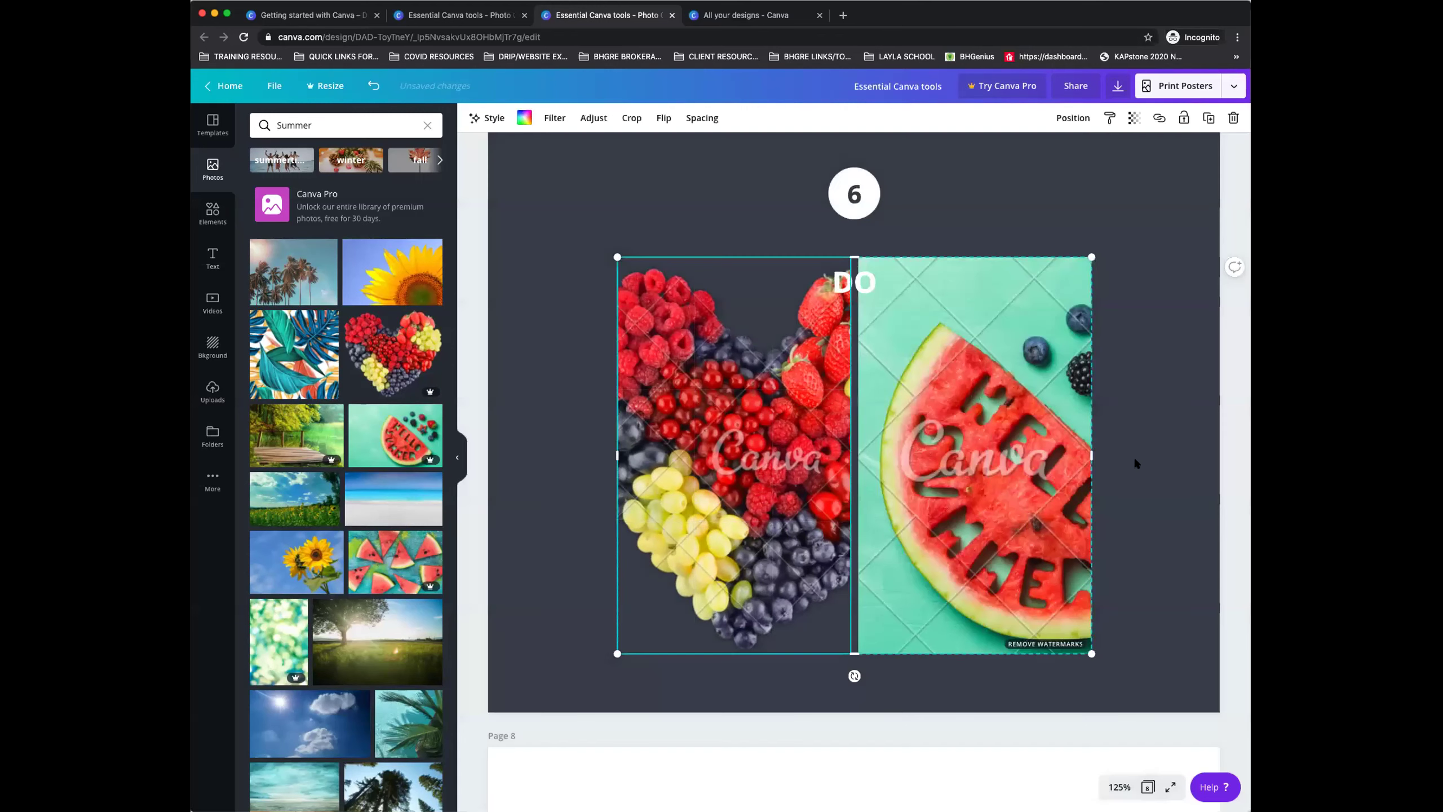
Enlarge the watermelon photo inside its grid cell so it is cropped closer to the fruit.
{"action": "double_click", "coordinate": [982, 417]}
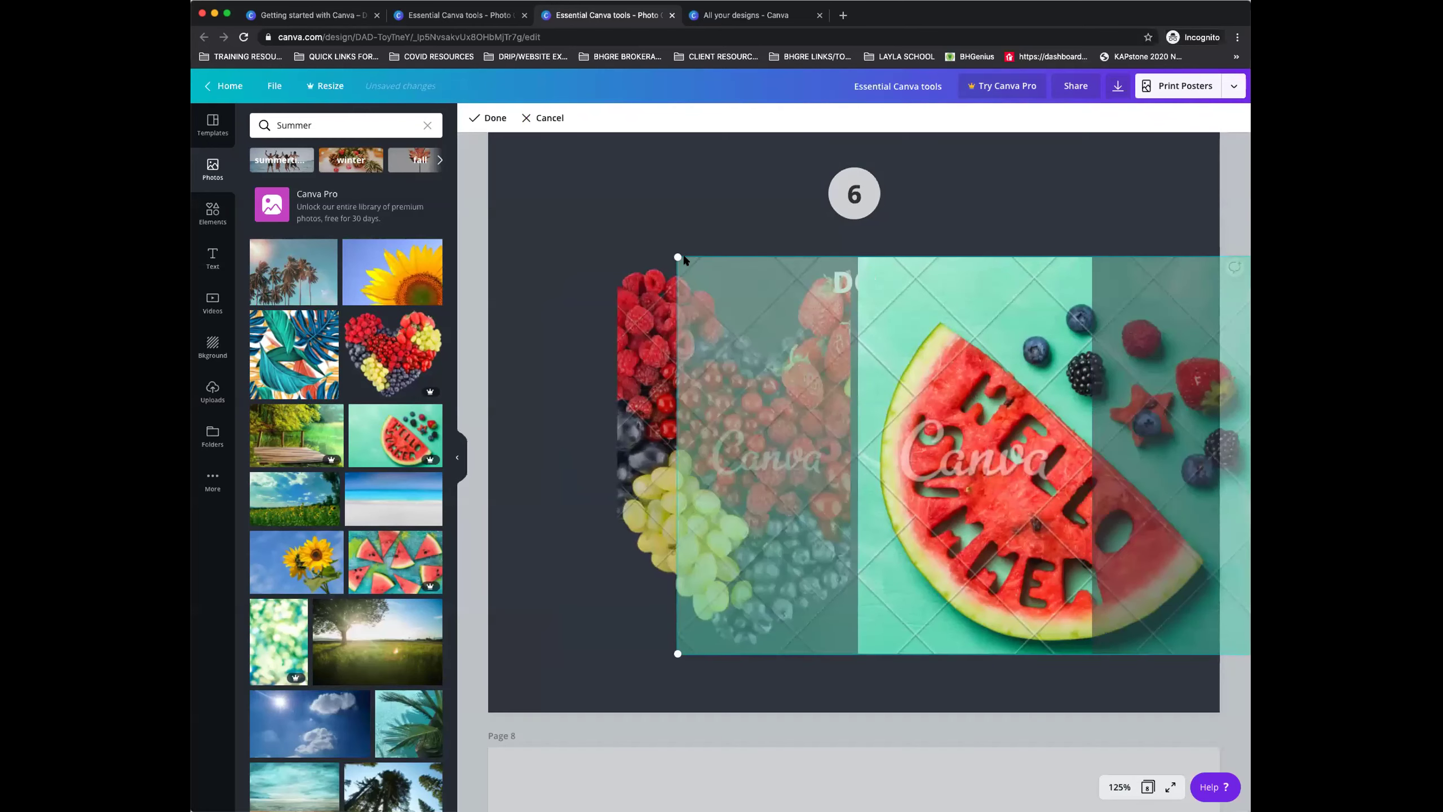
{"action": "left_click_drag", "start_coordinate": [672, 252], "coordinate": [526, 142]}
{"action": "left_click", "coordinate": [526, 144]}
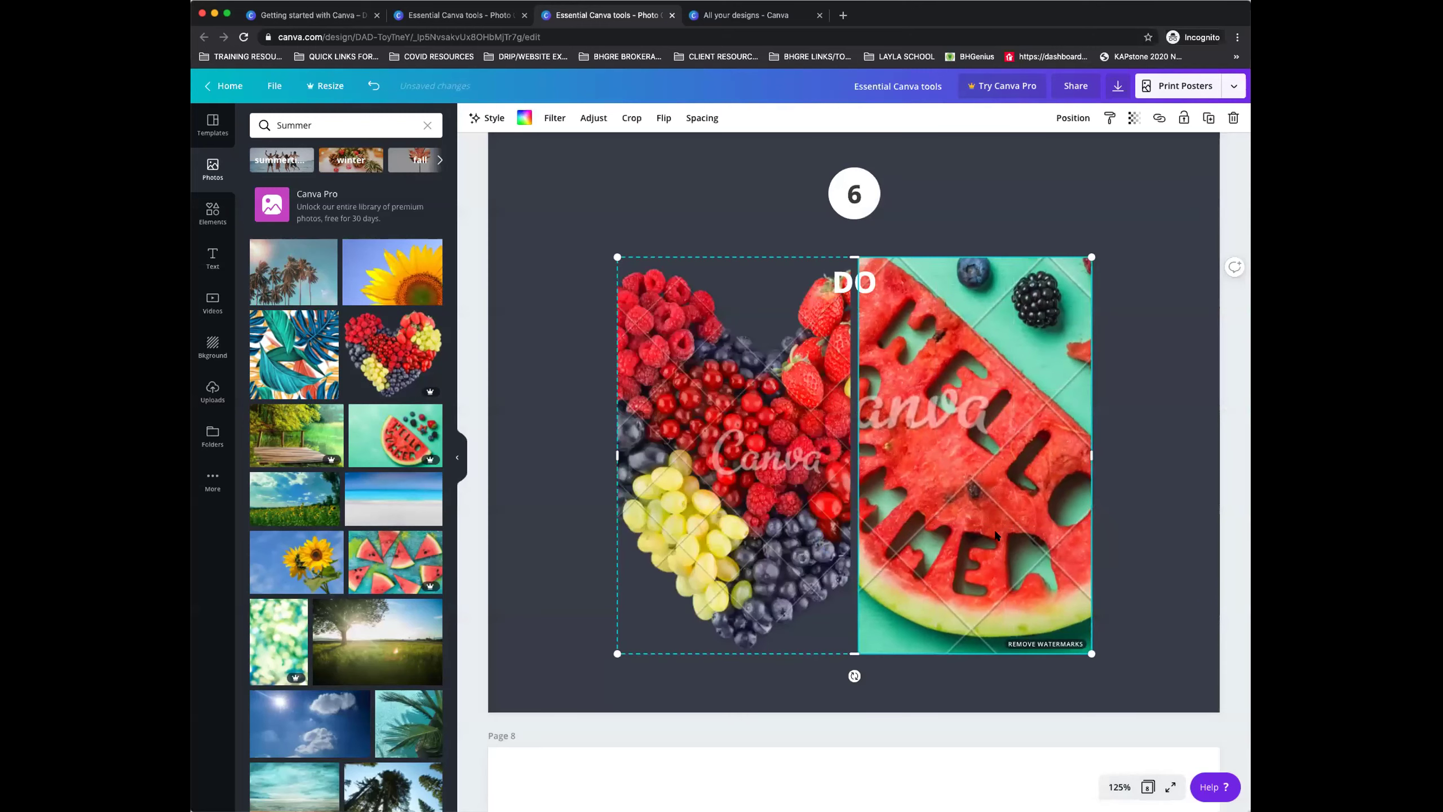
{"action": "left_click", "coordinate": [1191, 505]}
Shrink the watermelon photo back to the full height of its grid cell and apply the crop.
{"action": "left_click", "coordinate": [1003, 477]}
{"action": "double_click", "coordinate": [1003, 477]}
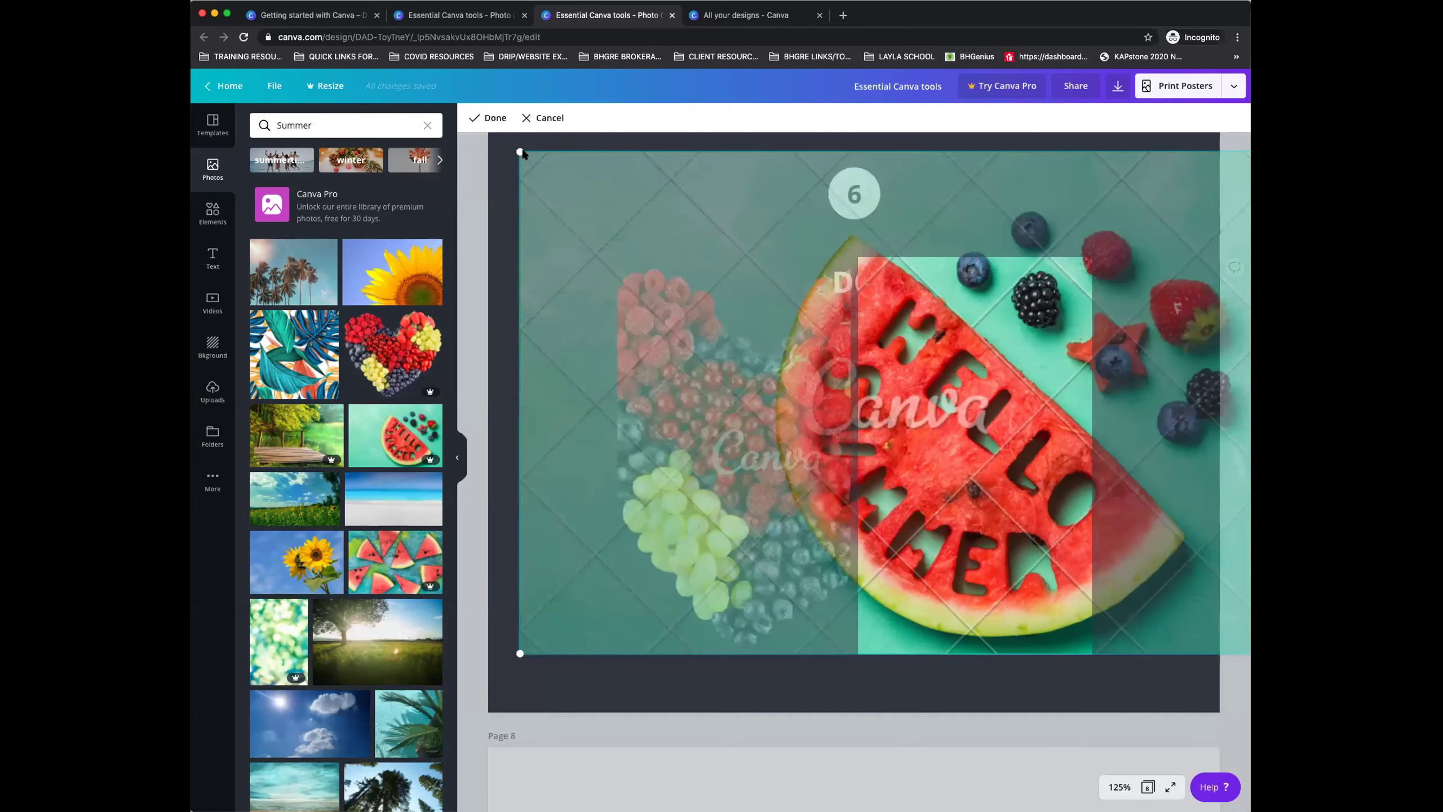
{"action": "left_click_drag", "start_coordinate": [524, 153], "coordinate": [678, 257]}
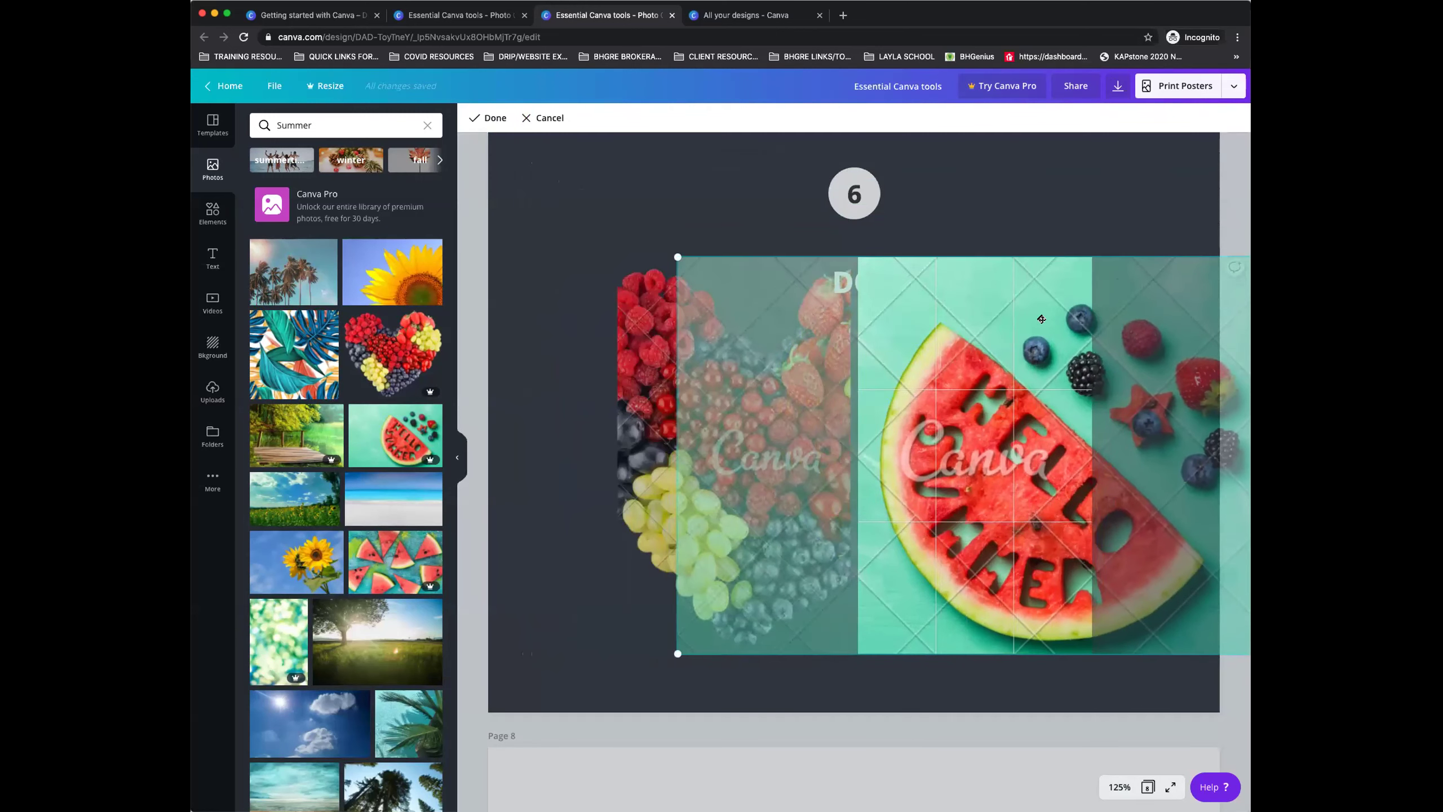
{"action": "left_click", "coordinate": [478, 118]}
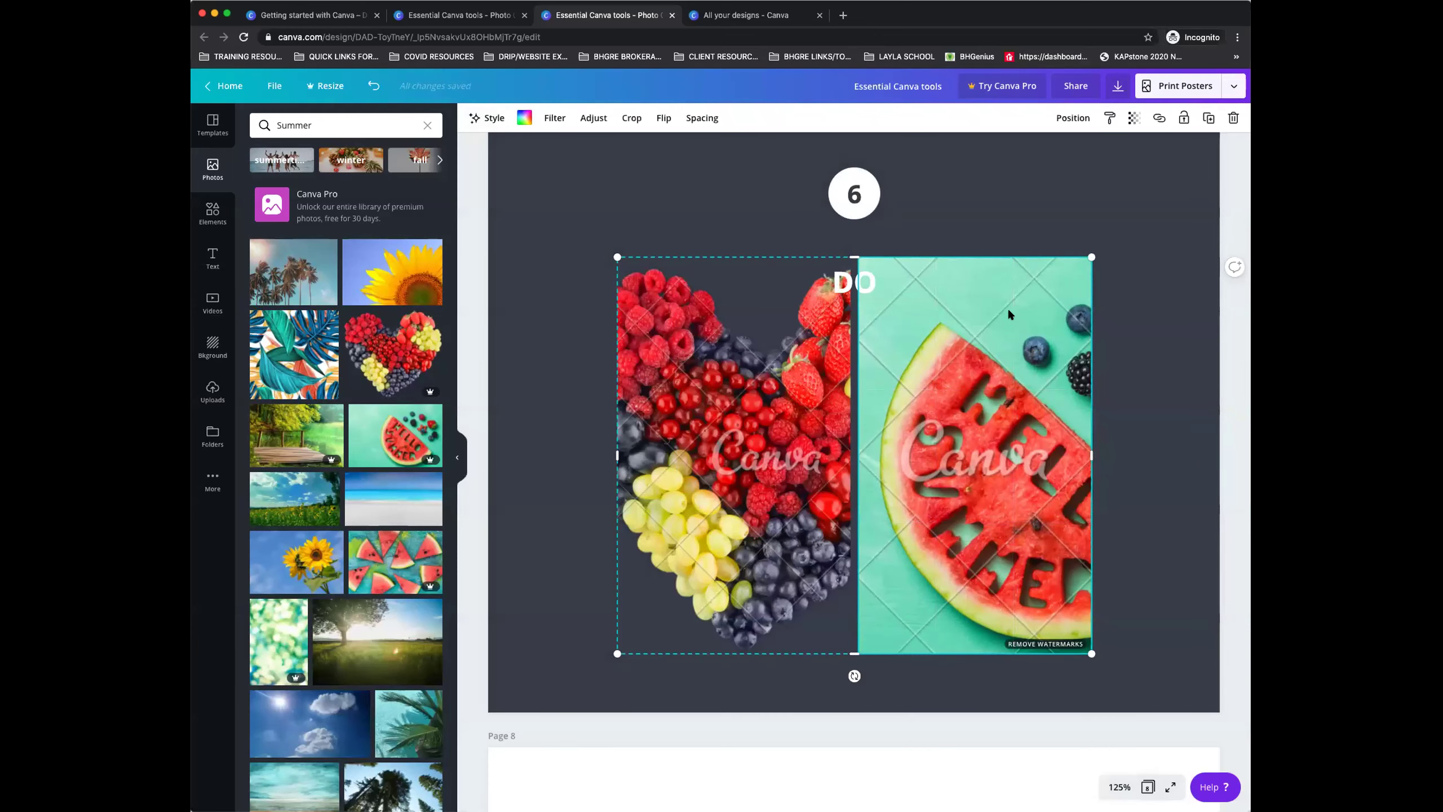
Crop the watermelon photo moderately tighter so the slice fills its grid cell, and apply the crop.
{"action": "left_click", "coordinate": [632, 118]}
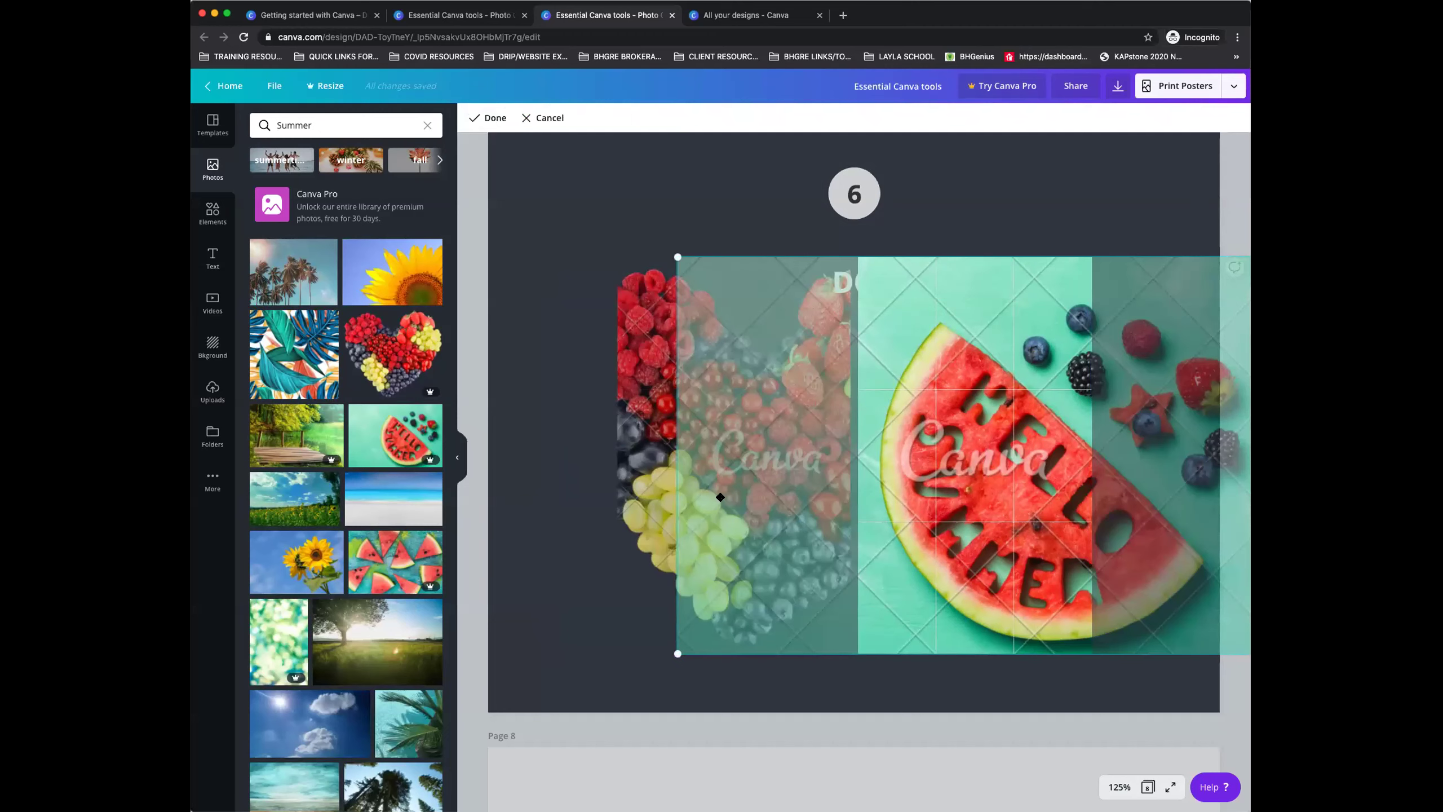
{"action": "left_click_drag", "start_coordinate": [677, 255], "coordinate": [715, 258]}
{"action": "key", "text": "Return"}
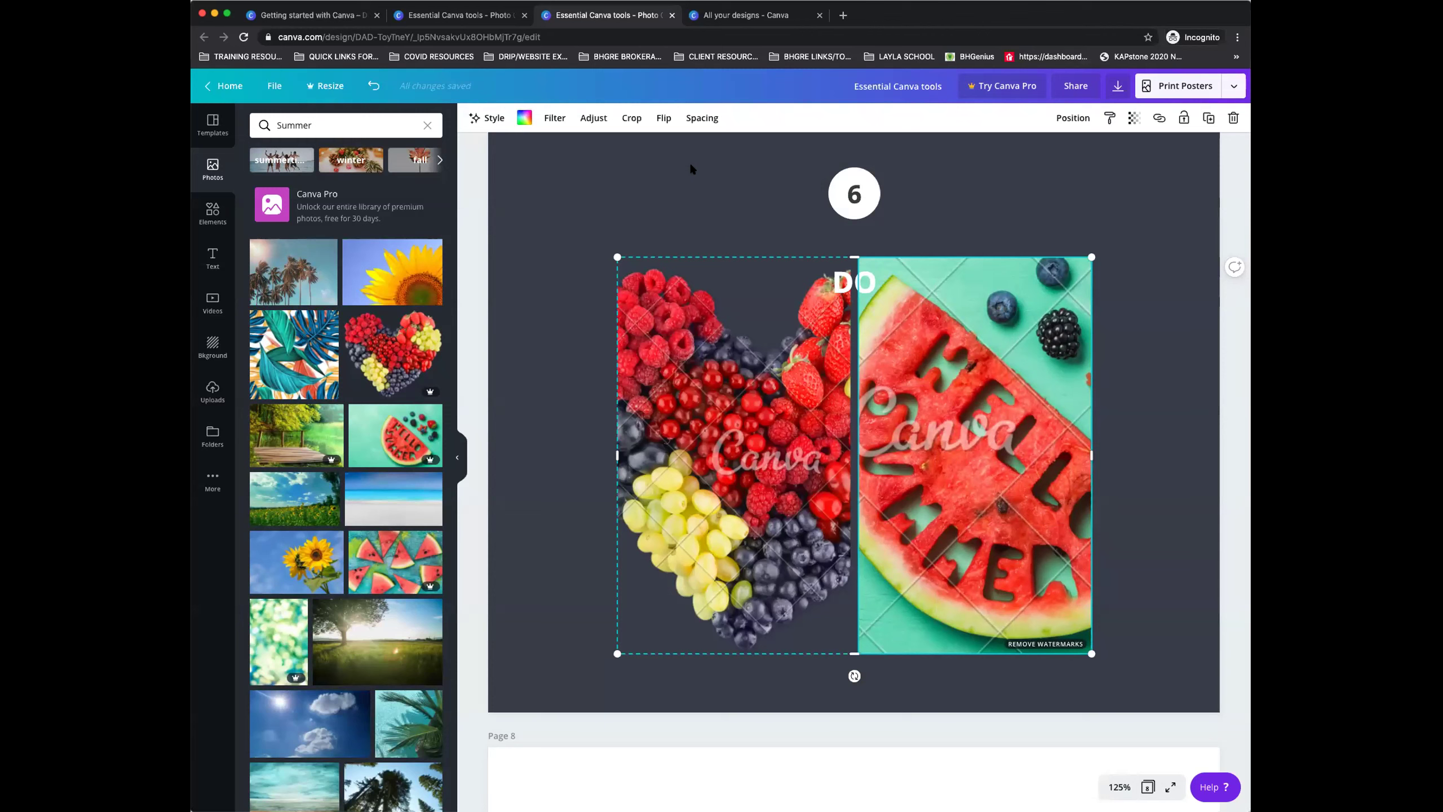
{"action": "left_click", "coordinate": [1135, 299]}
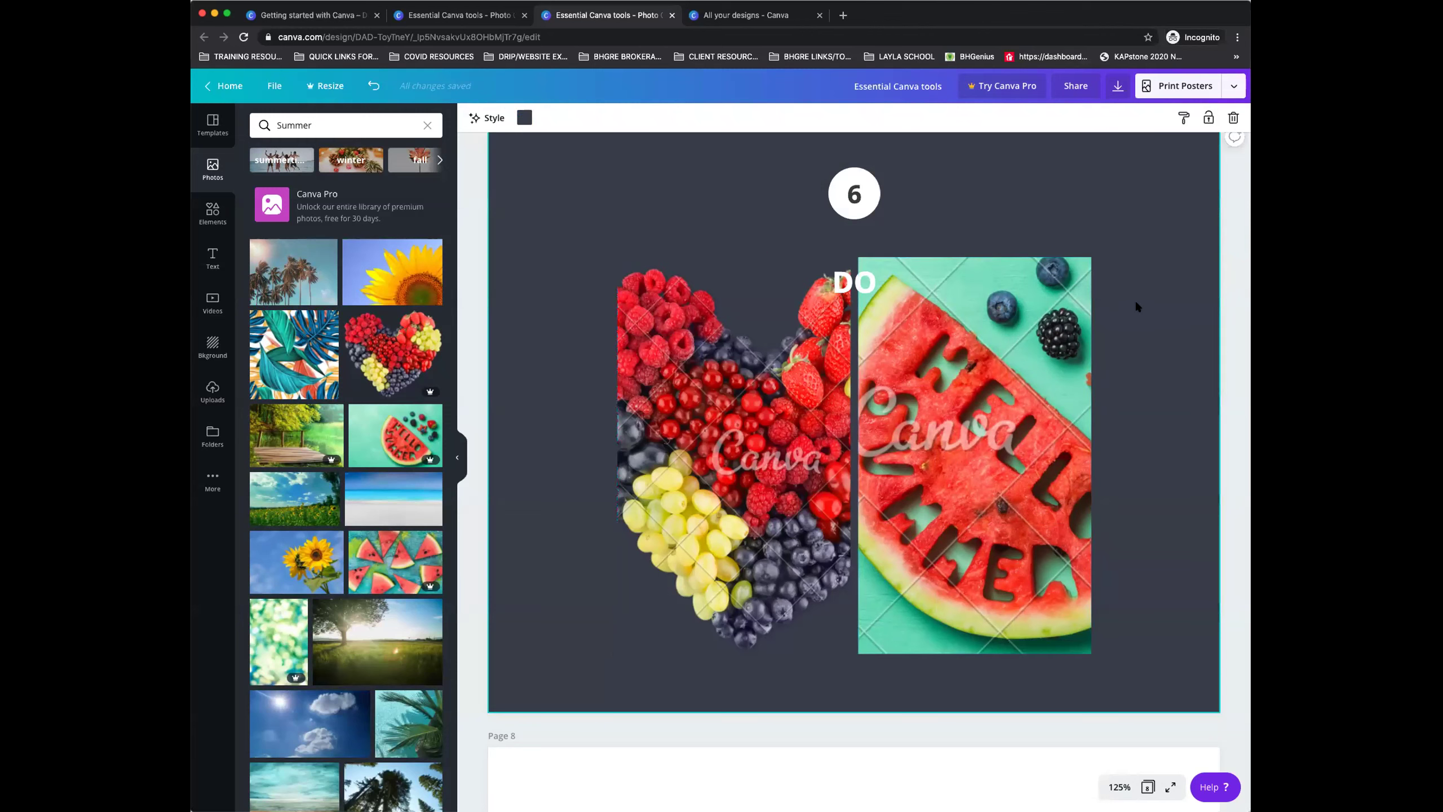
Delete the "DO" heading that overlaps the photo grid on page 7.
{"action": "left_click", "coordinate": [1017, 310]}
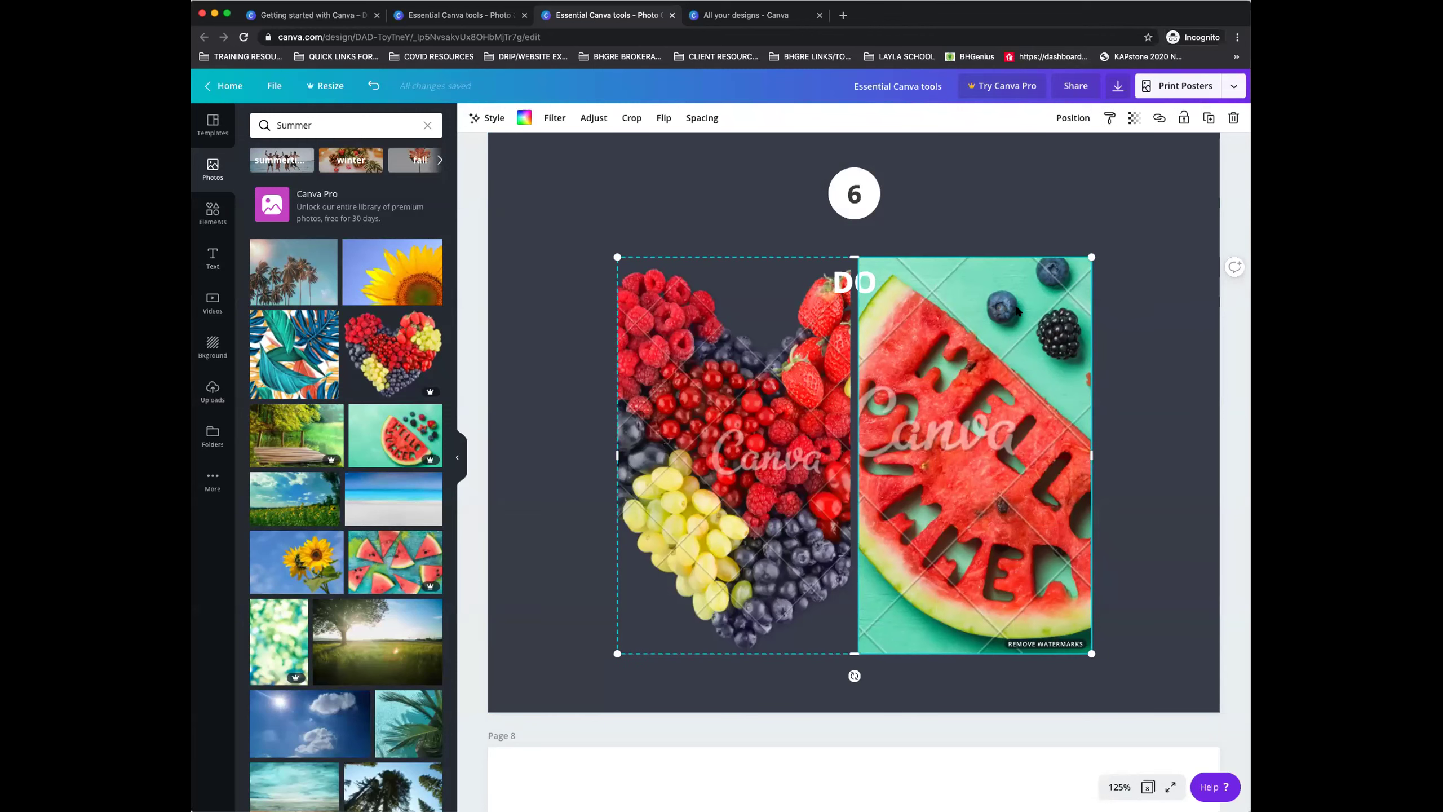
{"action": "left_click", "coordinate": [1164, 280]}
{"action": "left_click", "coordinate": [1027, 292]}
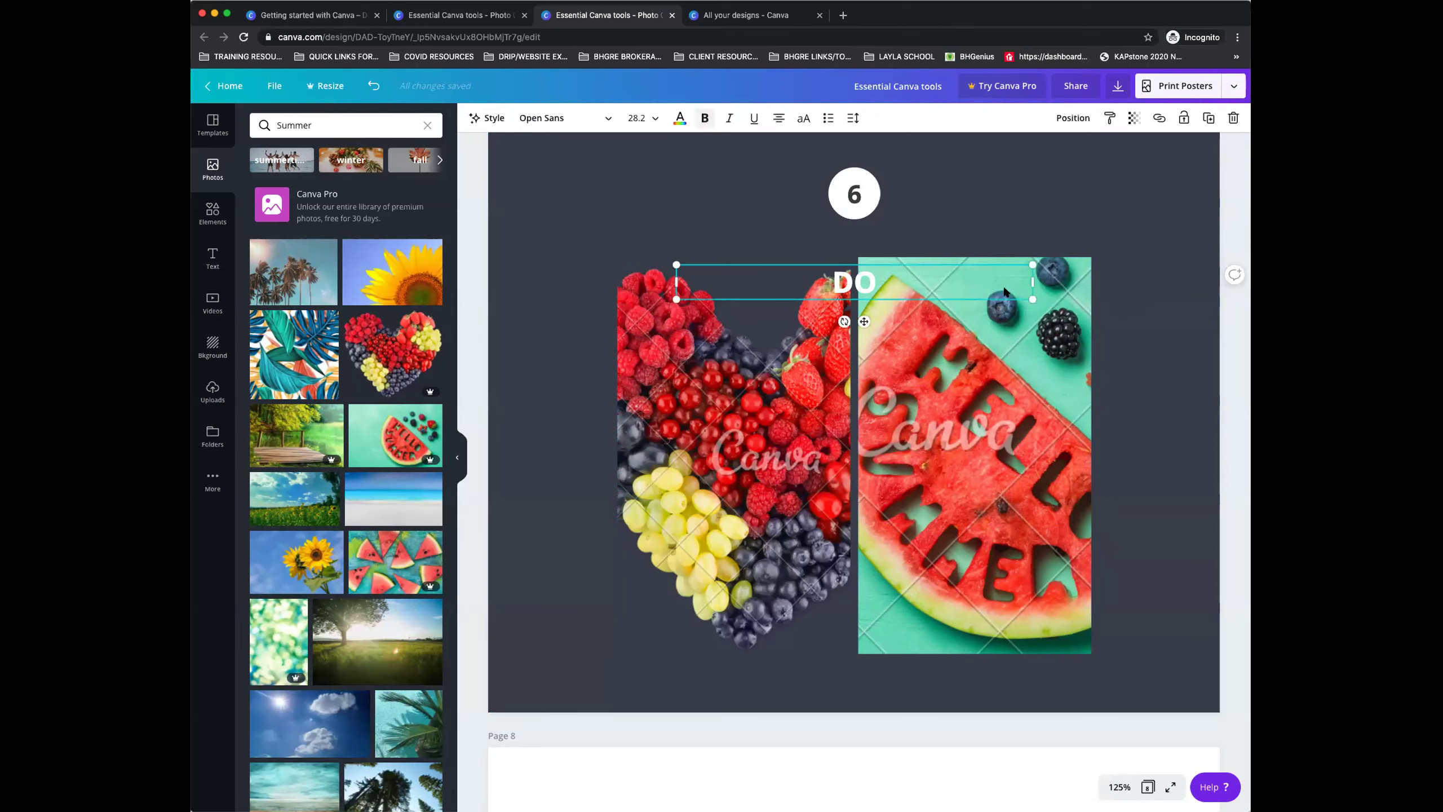
{"action": "left_click", "coordinate": [1024, 284]}
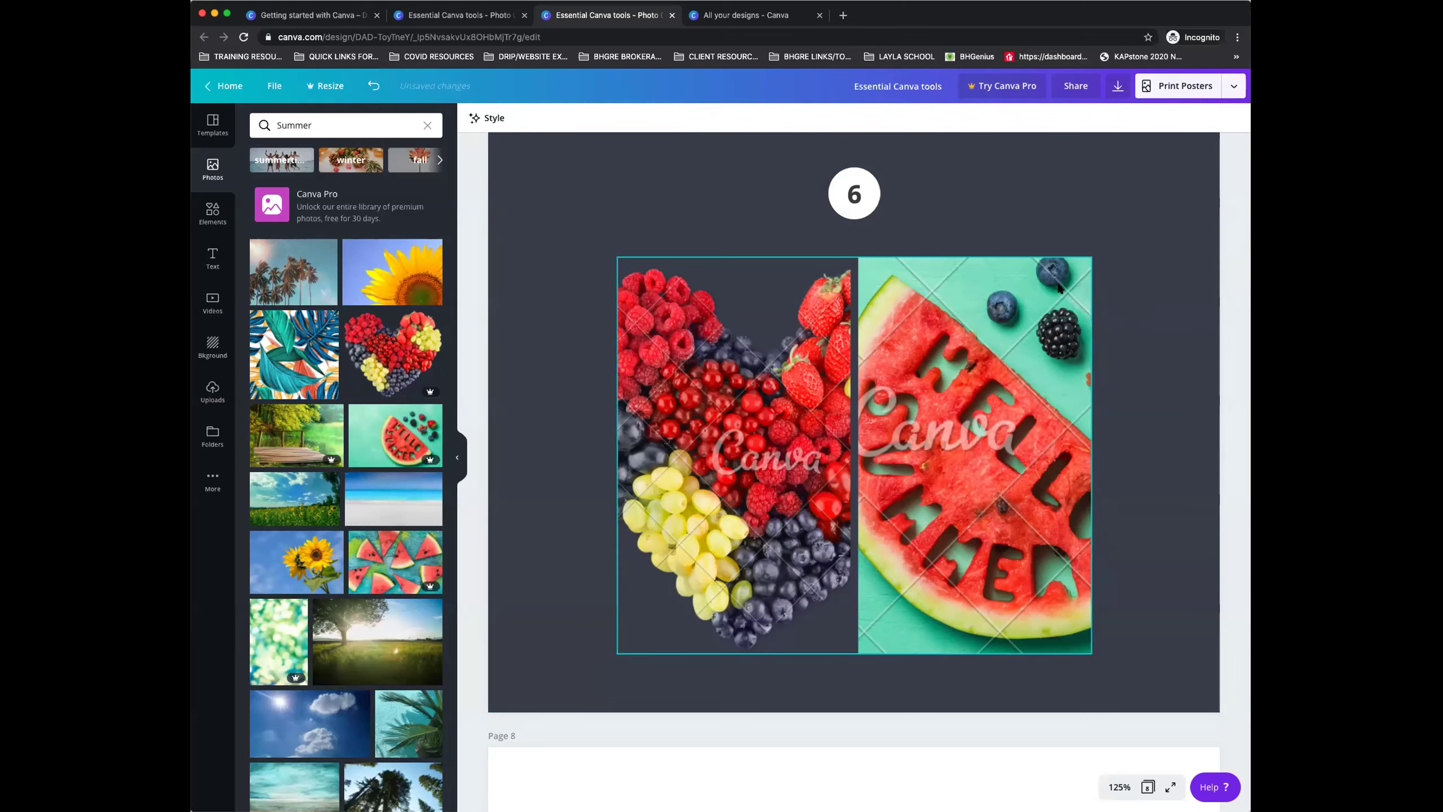
Copy the fruit and watermelon photo grid from page 7 onto page 8.
{"action": "left_click", "coordinate": [1116, 291]}
{"action": "left_click", "coordinate": [1022, 300]}
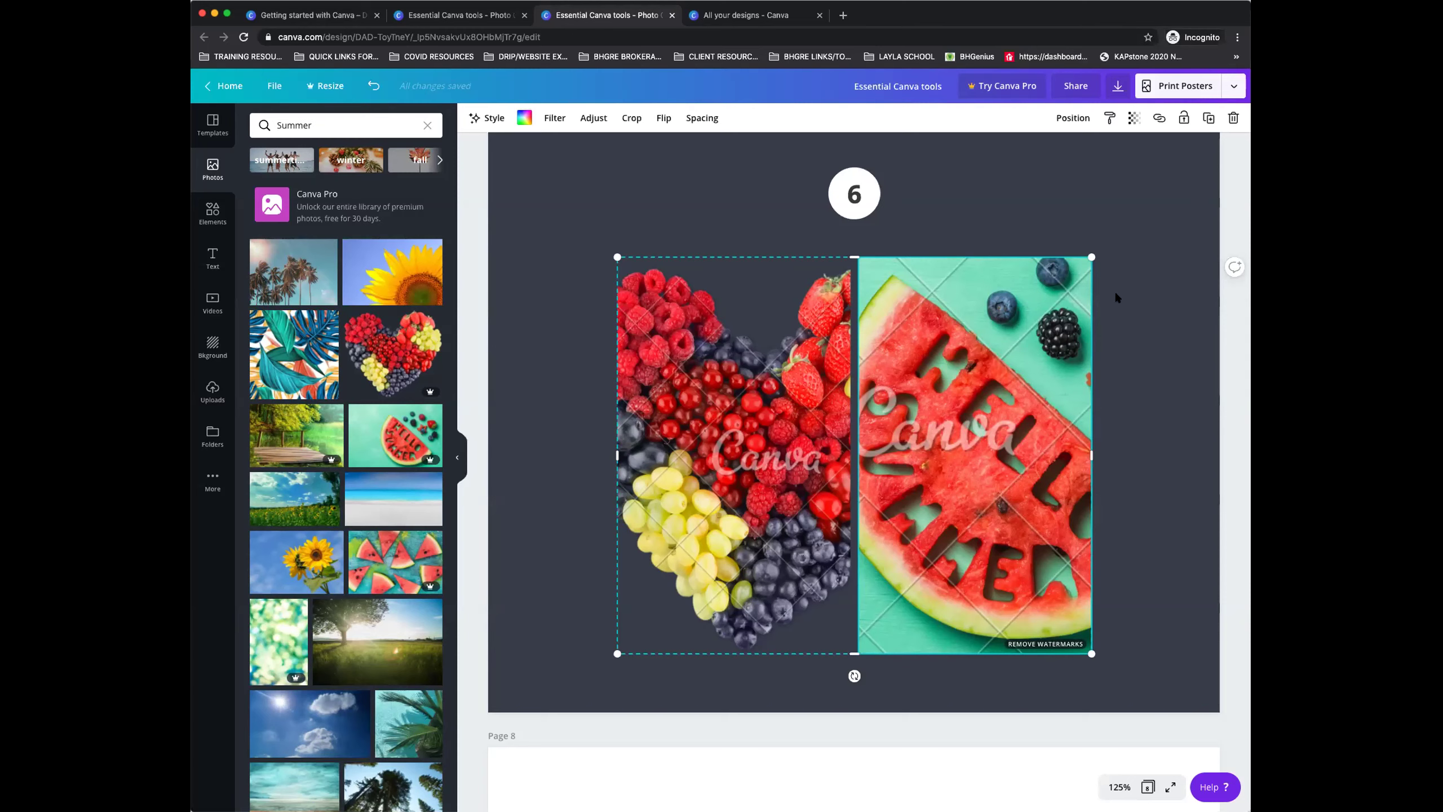
{"action": "scroll", "coordinate": [1096, 295], "scroll_direction": "down", "scroll_amount": 10}
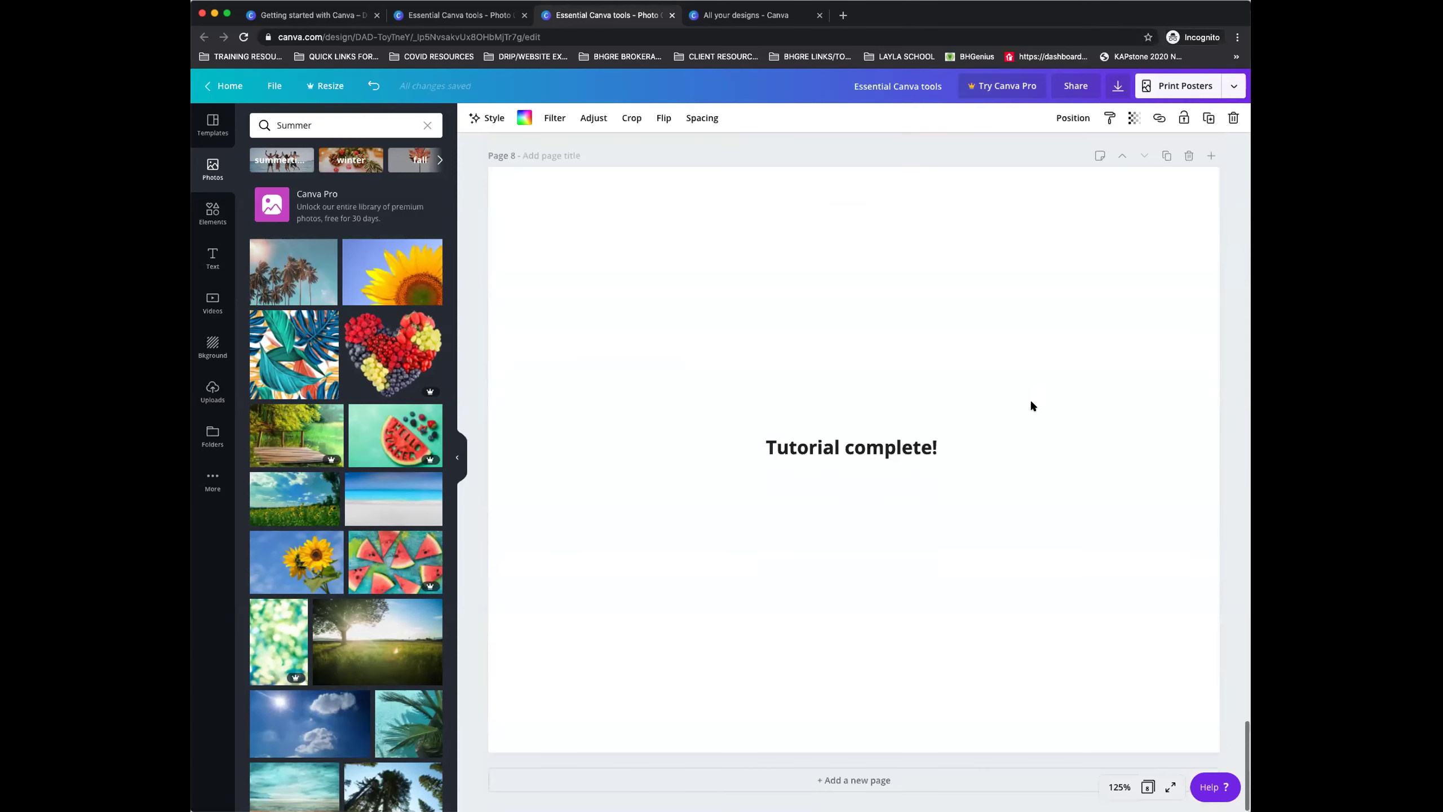
{"action": "key", "text": "ctrl+v"}
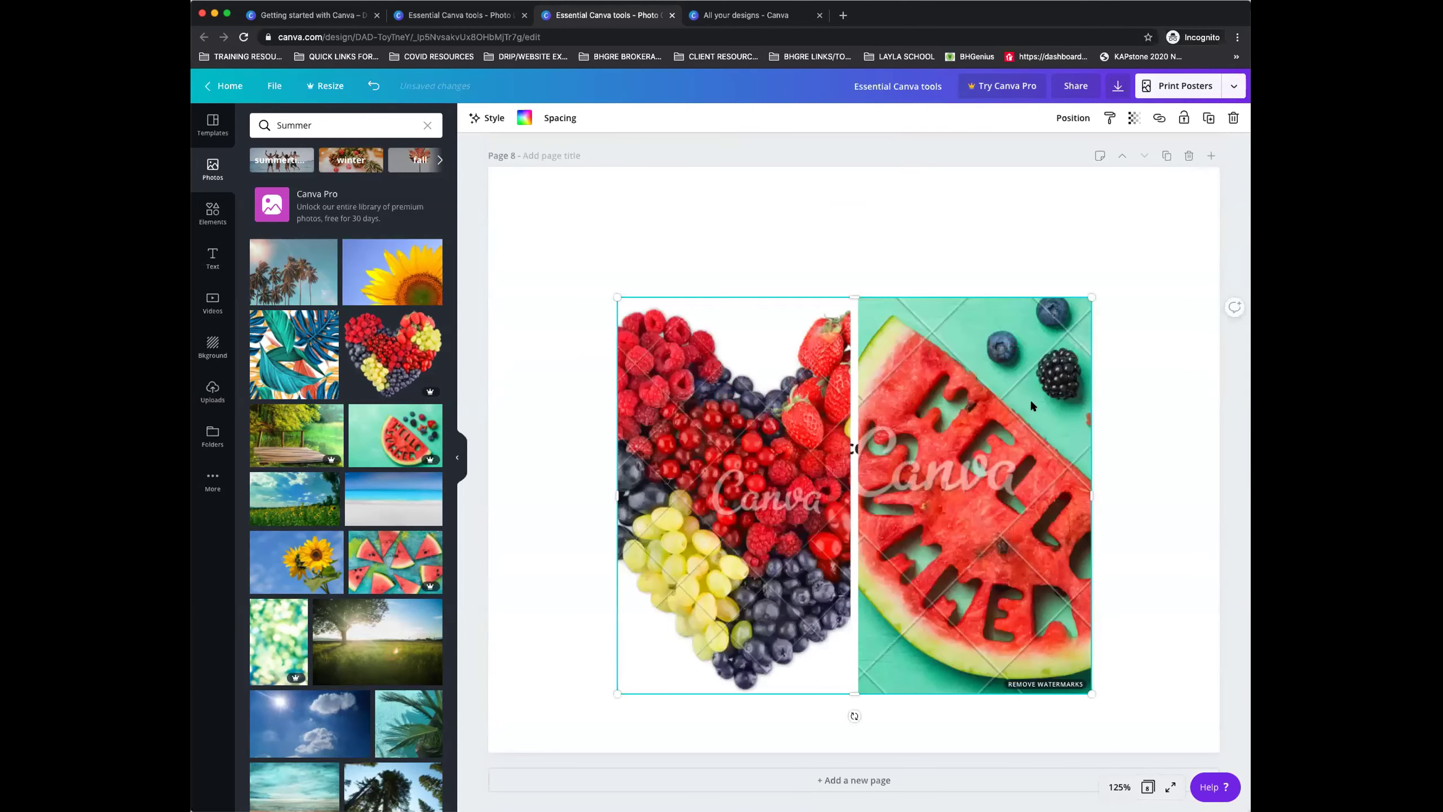
Remove the duplicate fruit and watermelon photo grid from page 8, keeping the one on page 7.
{"action": "scroll", "coordinate": [1031, 399], "scroll_direction": "up", "scroll_amount": 5}
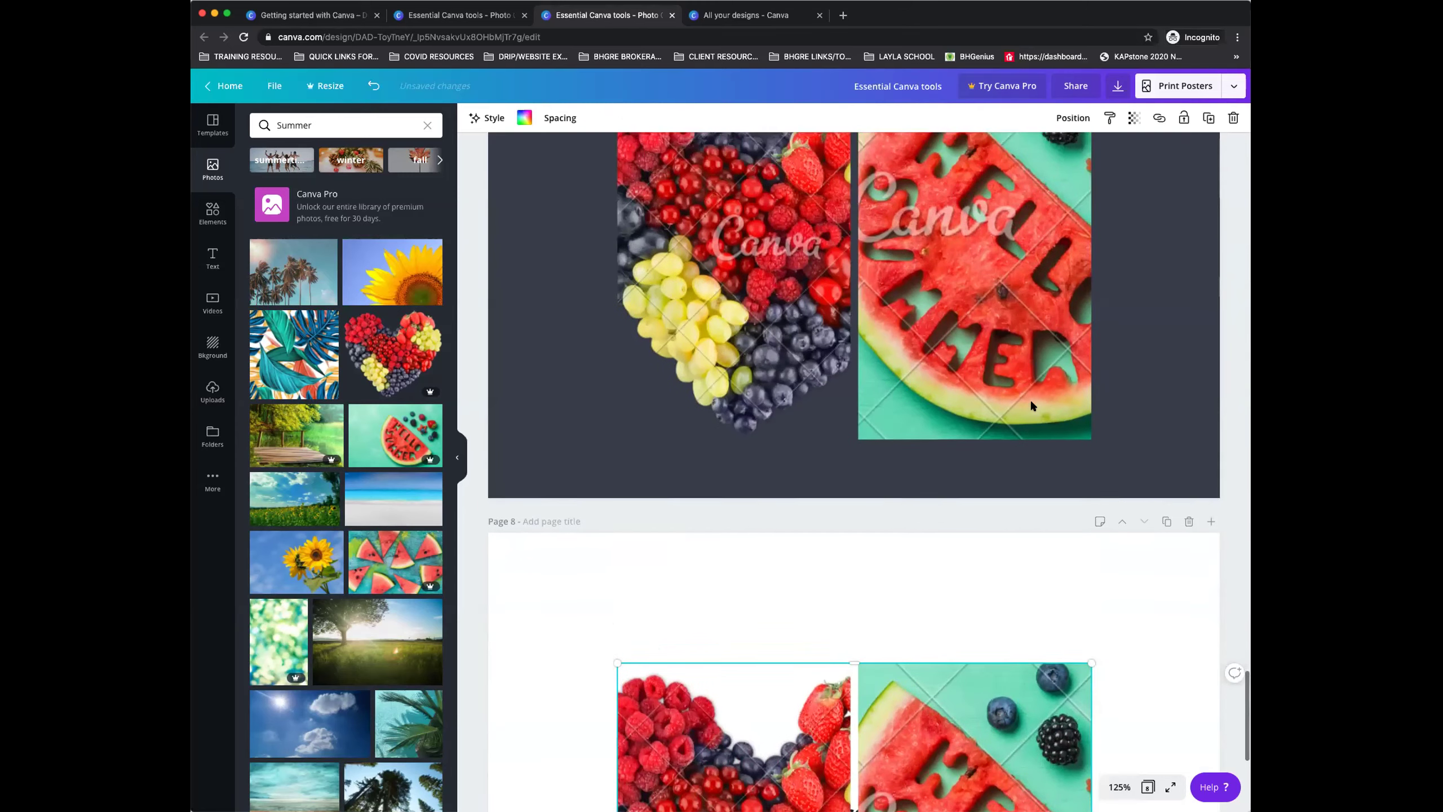
{"action": "left_click_drag", "start_coordinate": [981, 703], "coordinate": [966, 388]}
{"action": "key", "text": "Delete"}
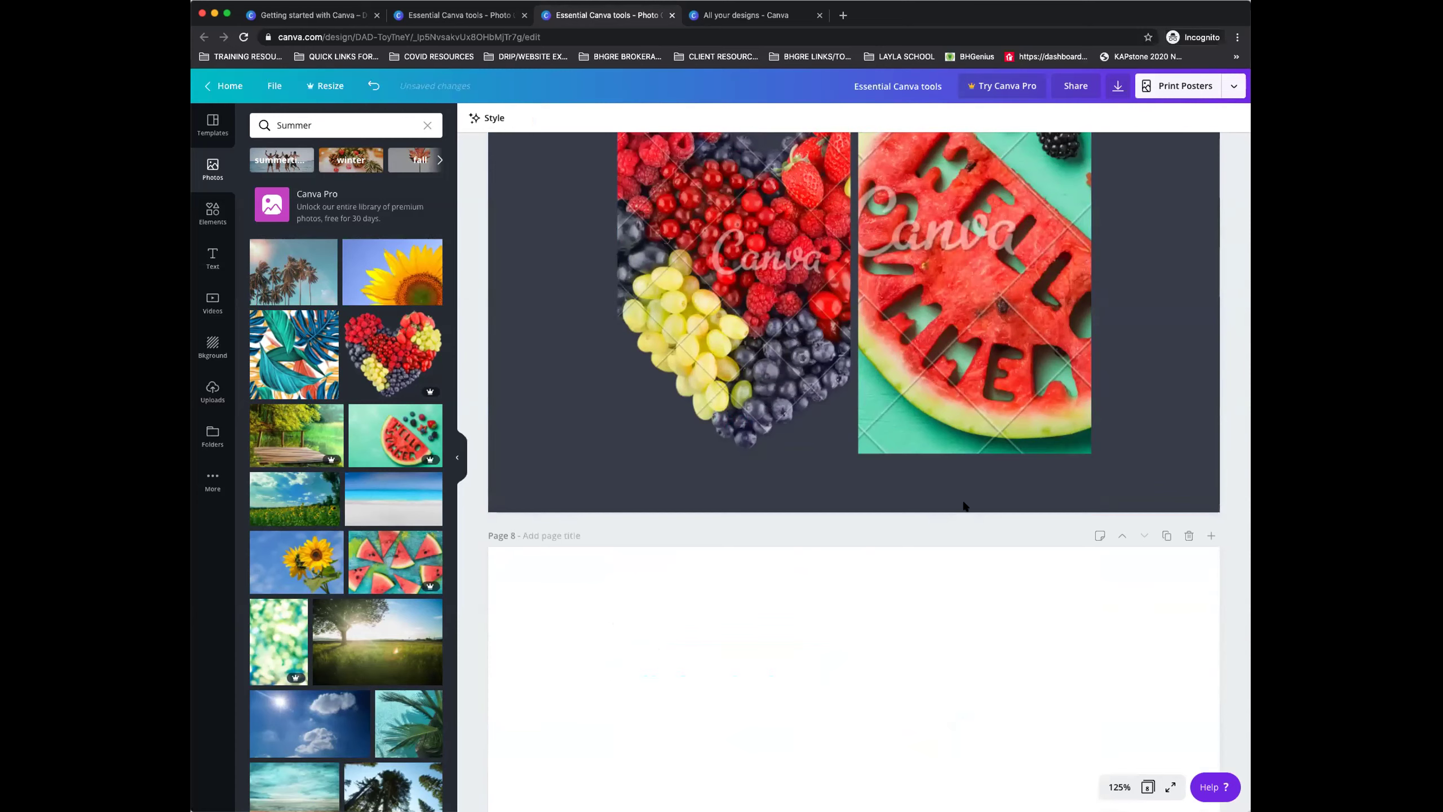
Move the fruit and watermelon photo grid from page 7 onto page 8, place it near the middle, and deselect it.
{"action": "left_click_drag", "start_coordinate": [941, 339], "coordinate": [1069, 692]}
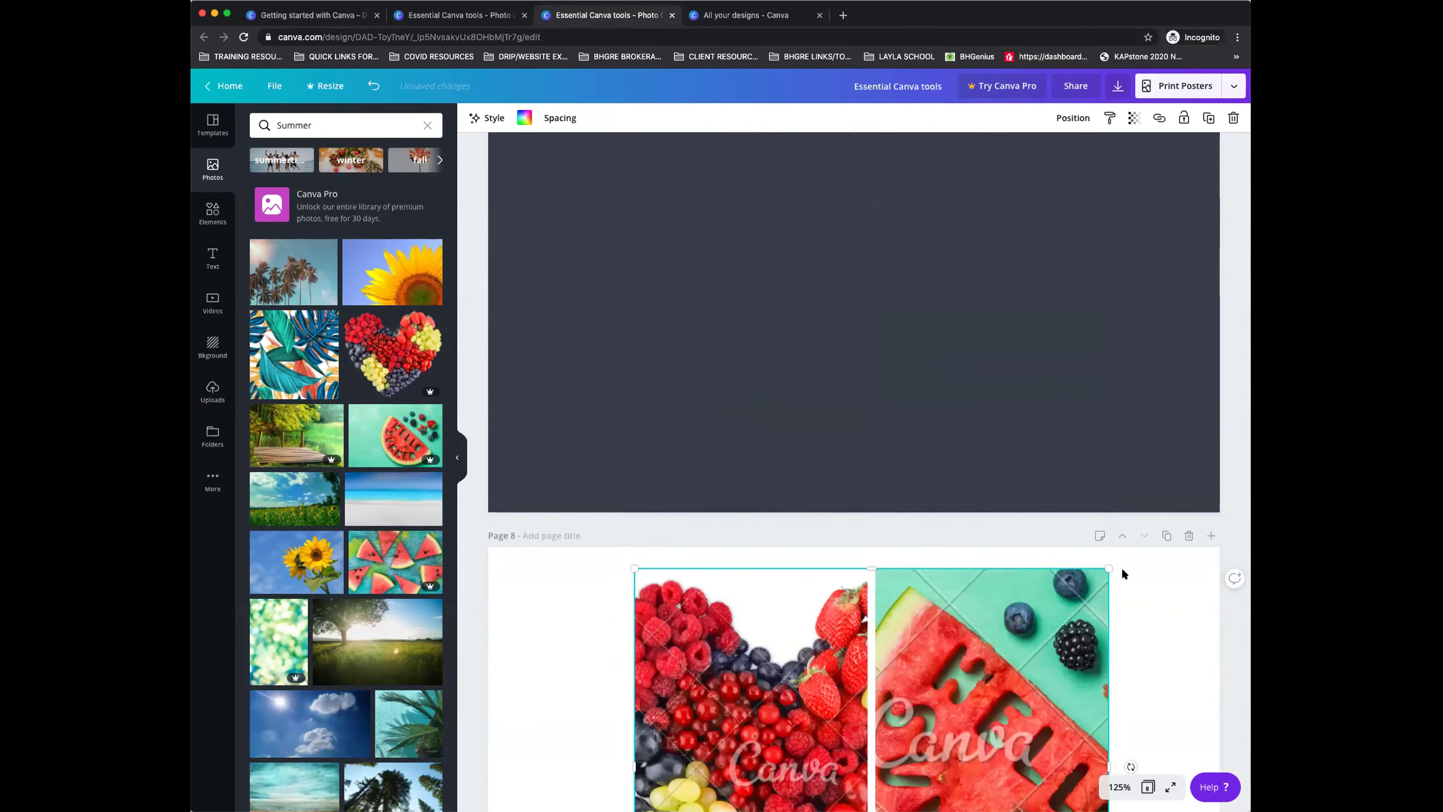
{"action": "scroll", "coordinate": [1122, 574], "scroll_direction": "down", "scroll_amount": 7}
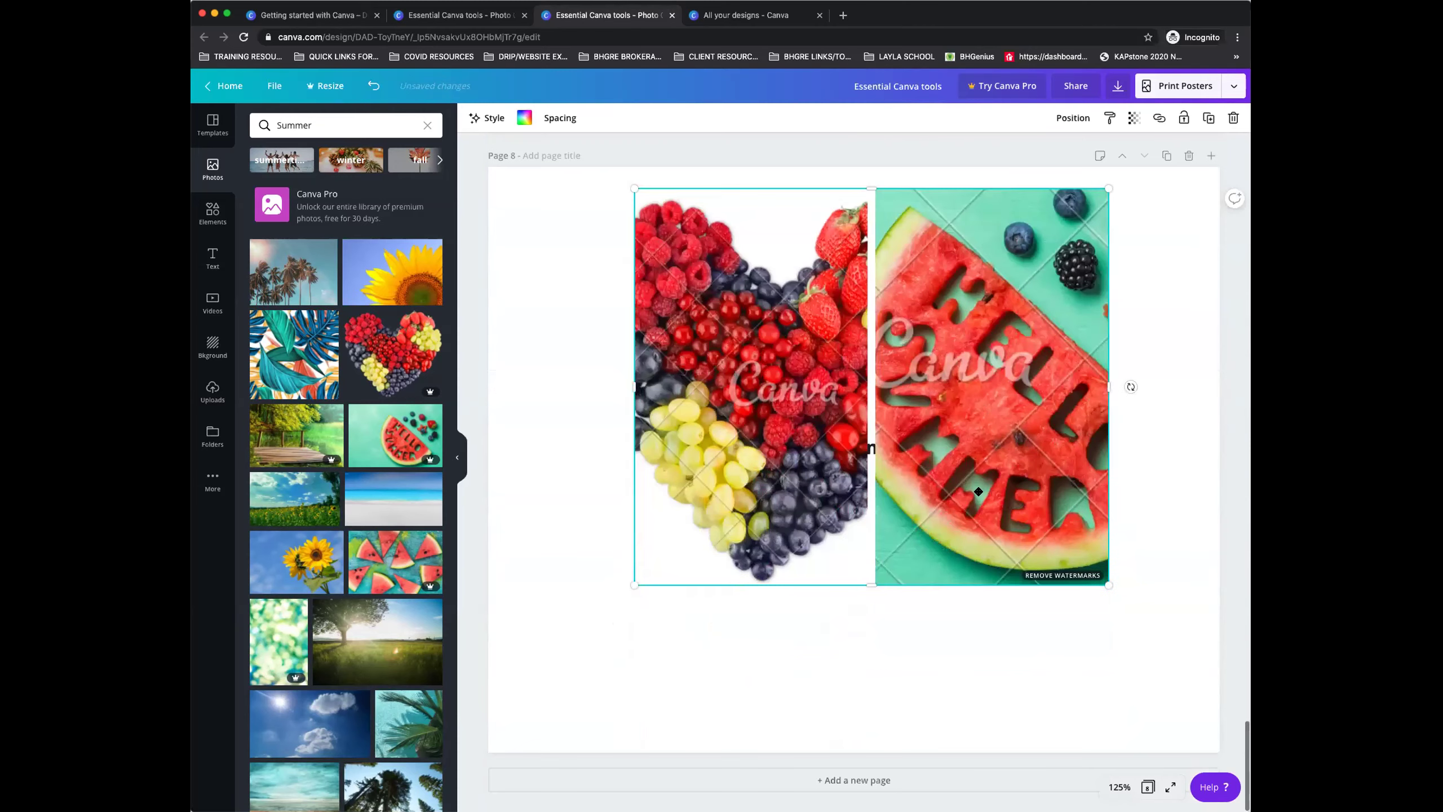
{"action": "left_click", "coordinate": [978, 491]}
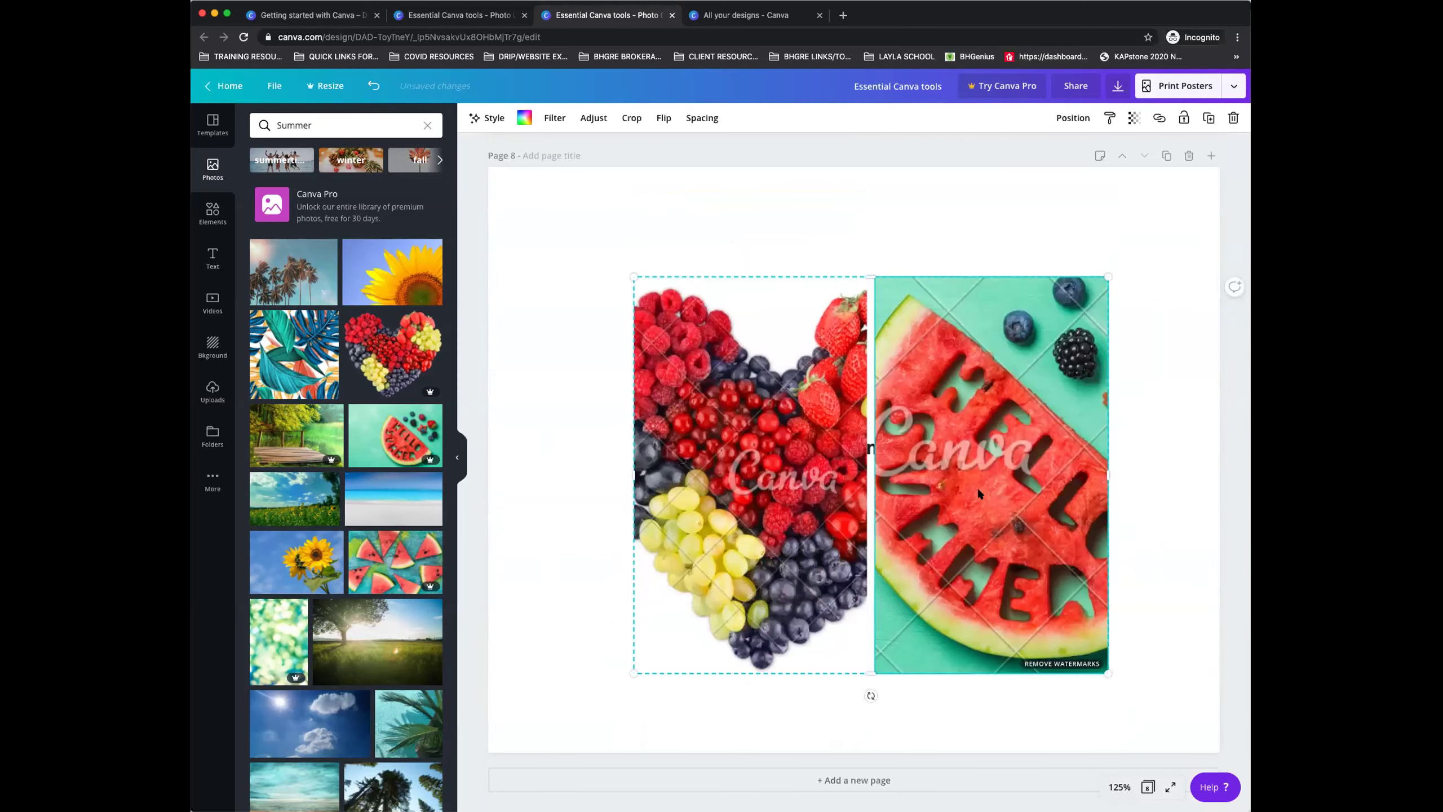
{"action": "left_click", "coordinate": [1159, 445]}
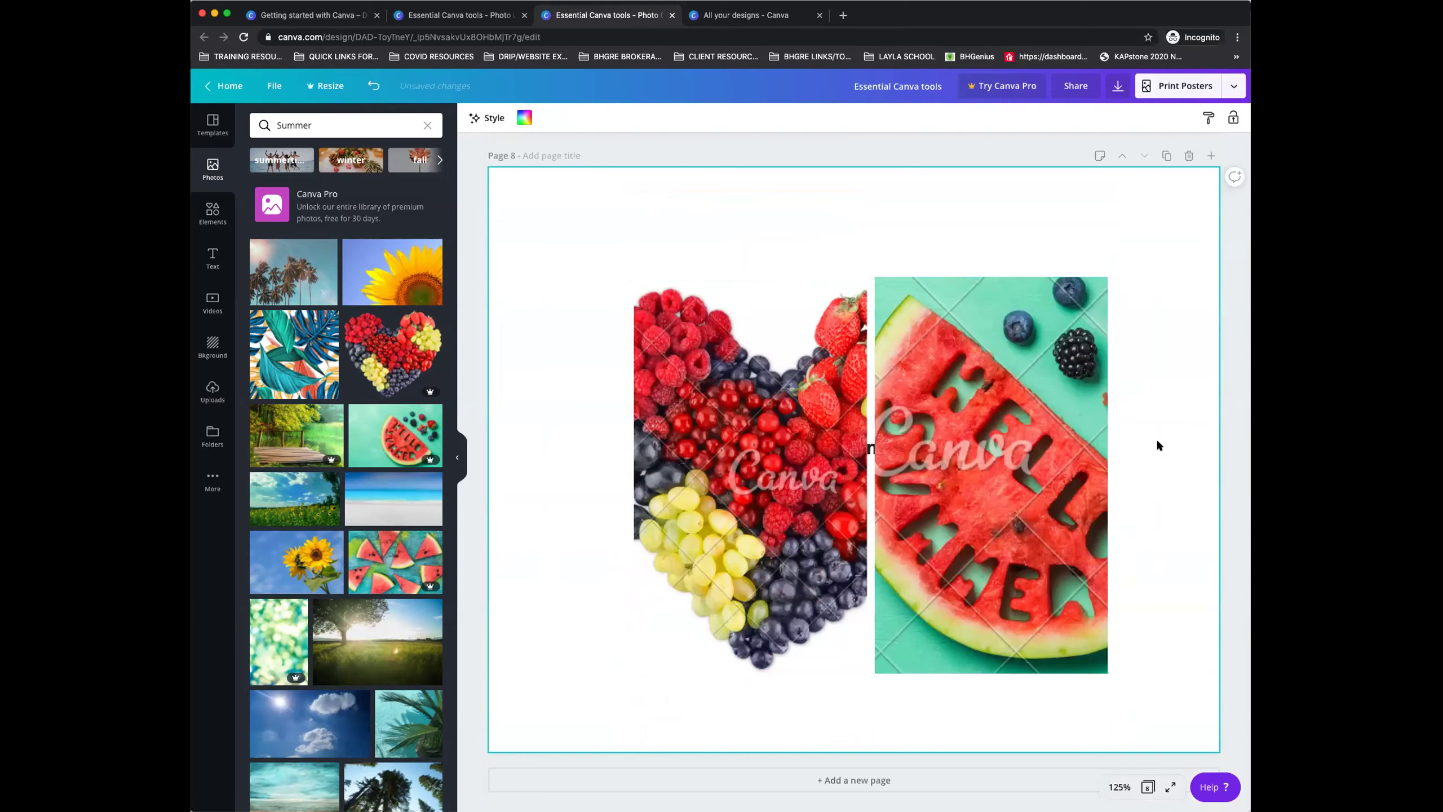
Enlarge the photo grid on page 8 from its upper-left corner and shift it back towards the page's centre.
{"action": "left_click", "coordinate": [677, 296]}
{"action": "left_click_drag", "start_coordinate": [635, 276], "coordinate": [556, 225]}
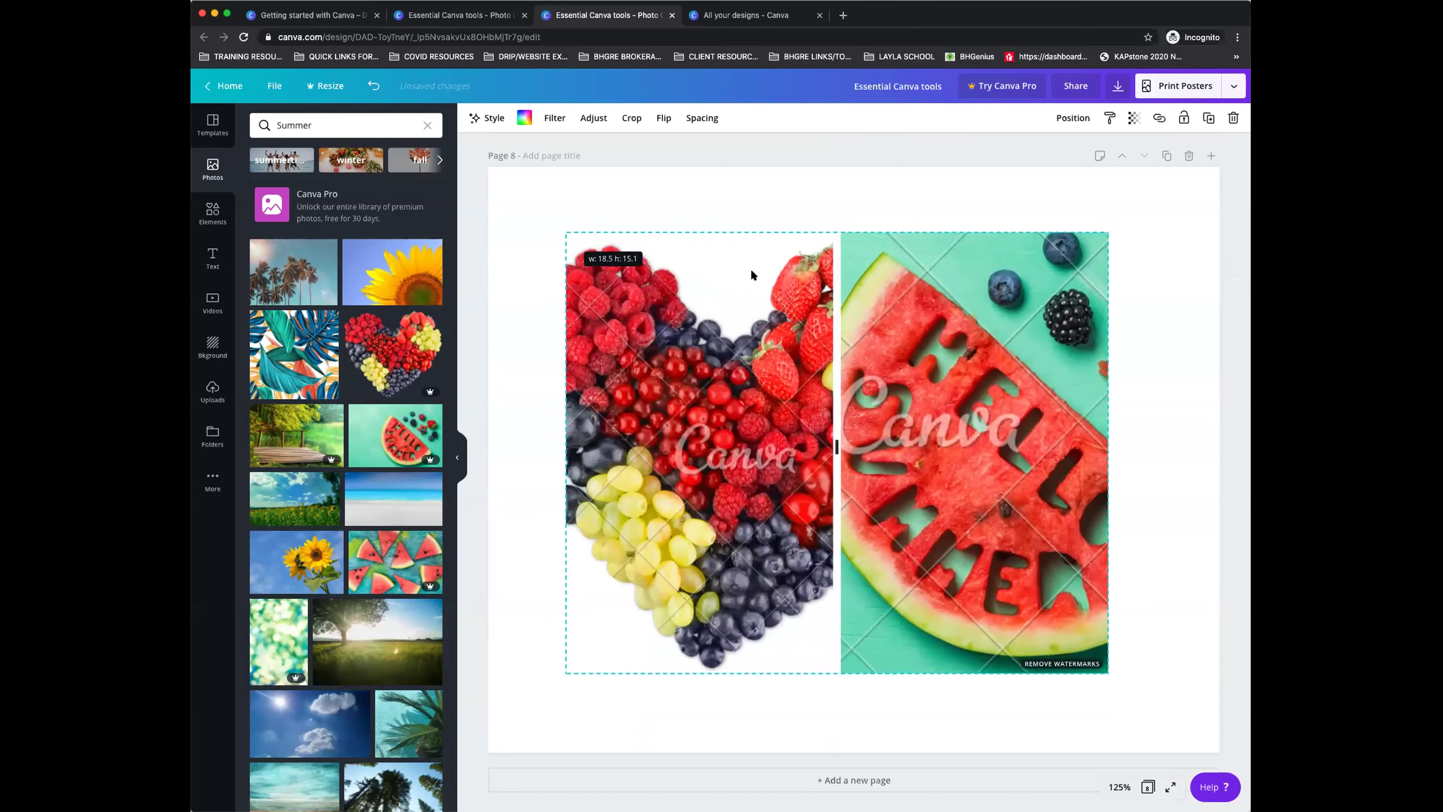
{"action": "left_click_drag", "start_coordinate": [879, 328], "coordinate": [914, 346]}
Review the earlier Essential Canva Tools exercise pages, going back from page 8 to page 3.
{"action": "scroll", "coordinate": [913, 344], "scroll_direction": "up", "scroll_amount": 12}
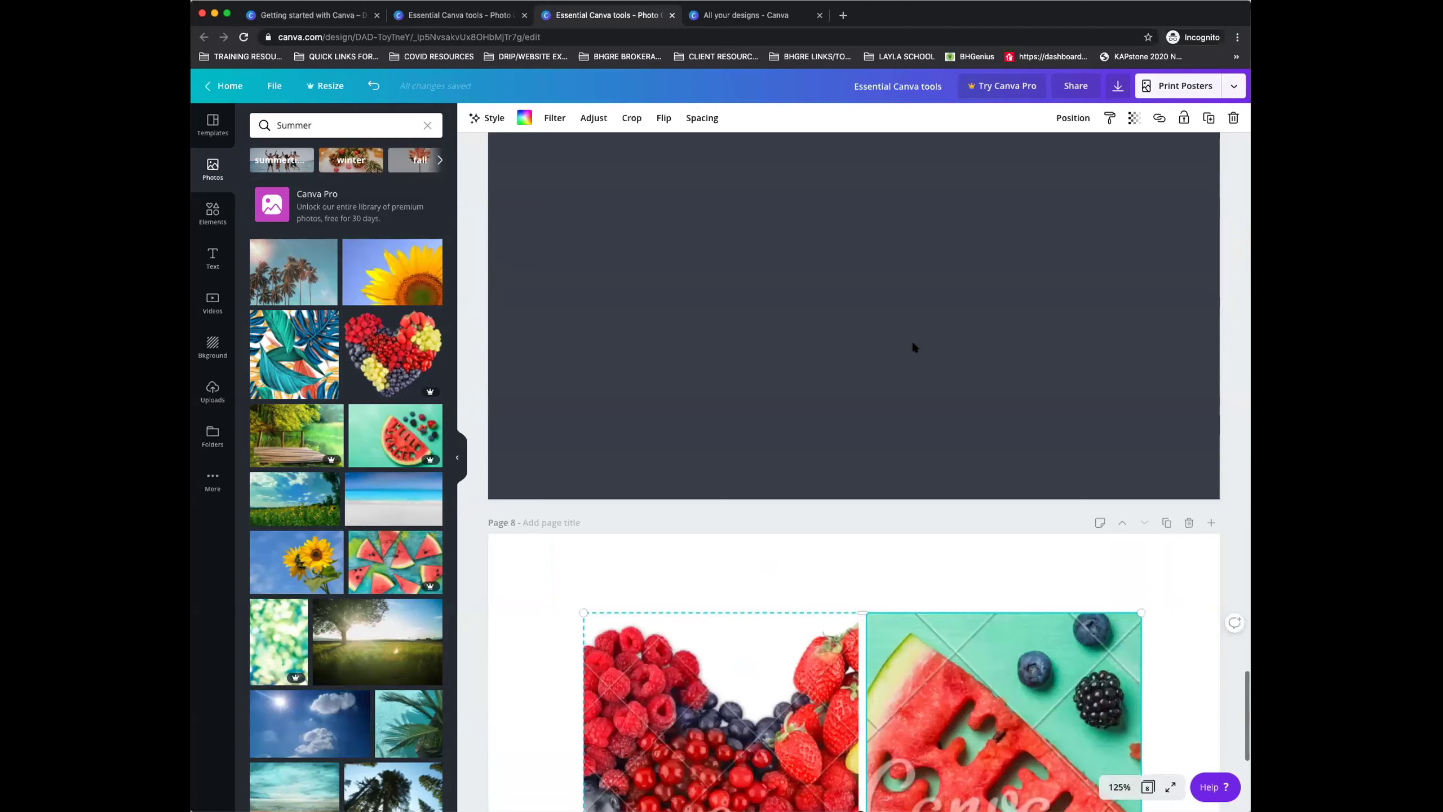
{"action": "scroll", "coordinate": [913, 347], "scroll_direction": "up", "scroll_amount": 12}
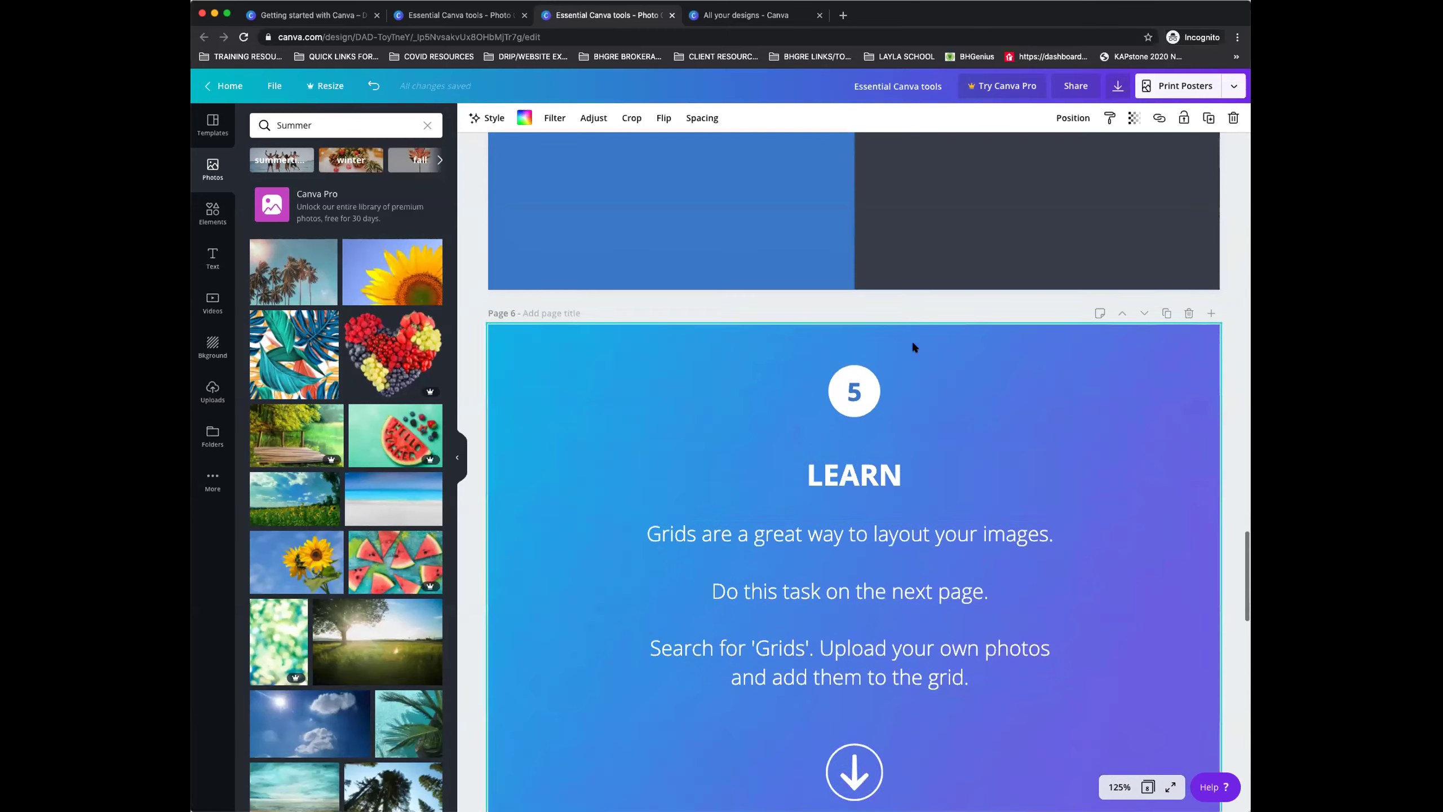
{"action": "scroll", "coordinate": [914, 348], "scroll_direction": "up", "scroll_amount": 12}
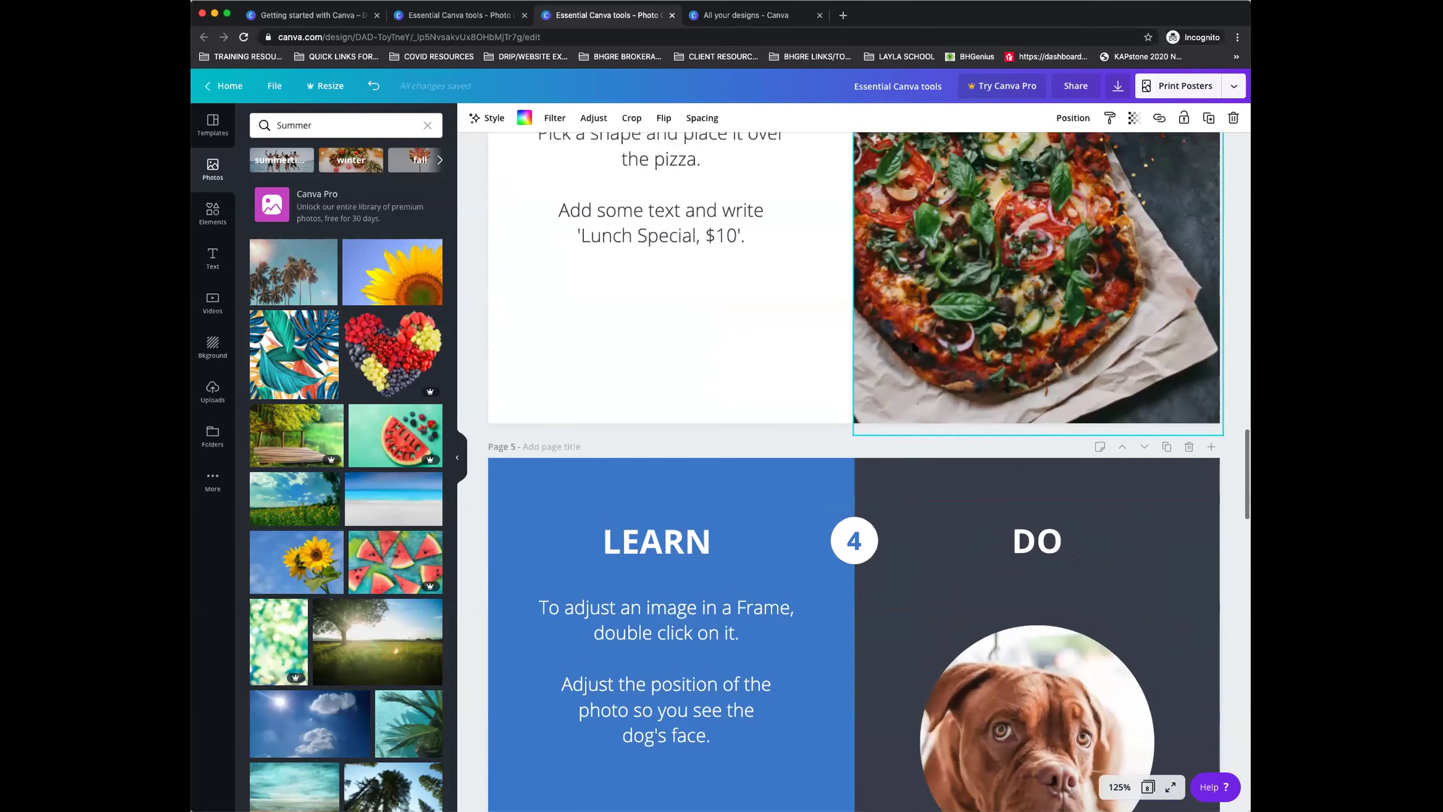
{"action": "scroll", "coordinate": [914, 346], "scroll_direction": "up", "scroll_amount": 12}
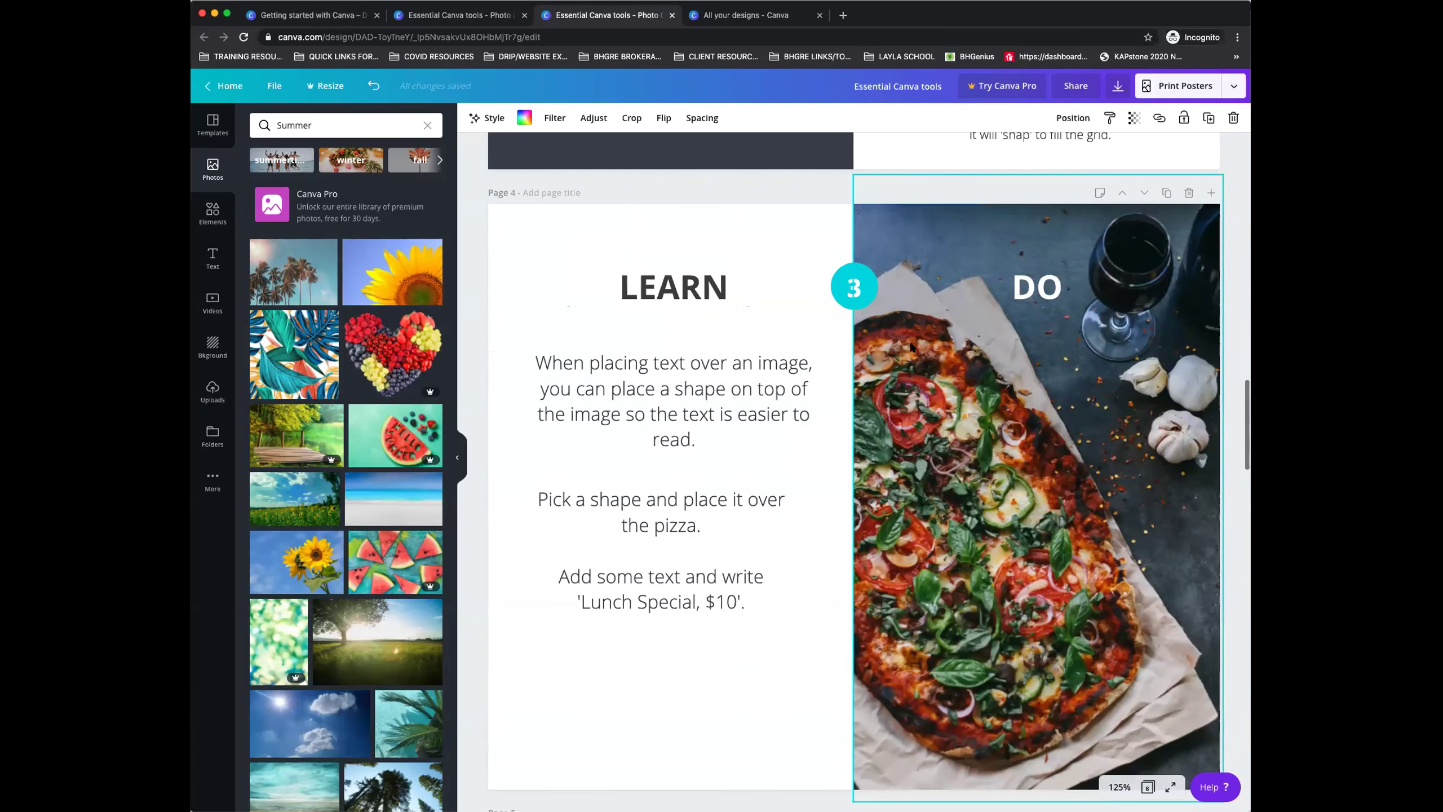
{"action": "scroll", "coordinate": [910, 345], "scroll_direction": "up", "scroll_amount": 5}
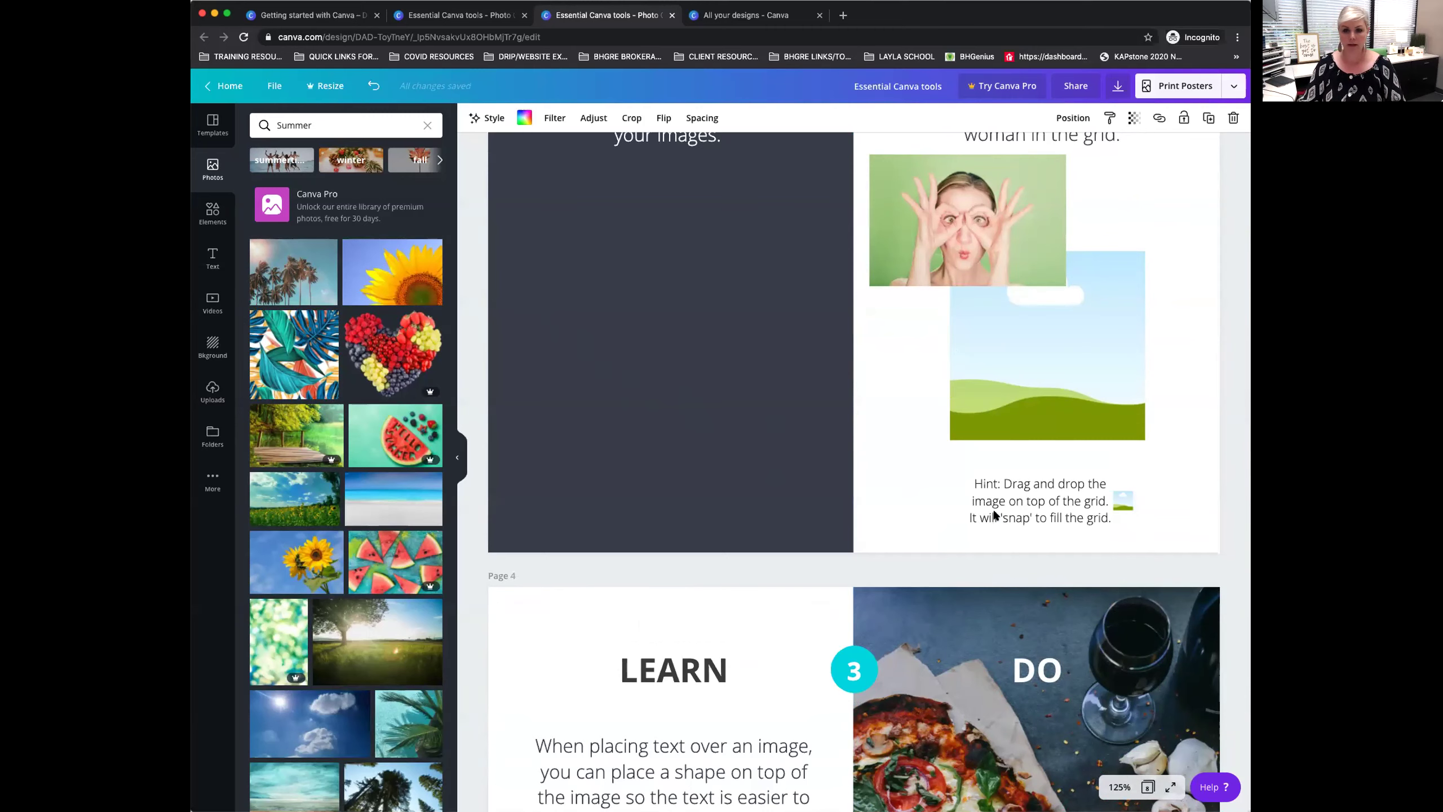
Switch to the other browser window, bring up the BHGenius Canva Resources page, and look over its template PDF preview.
{"action": "key", "text": "super+grave"}
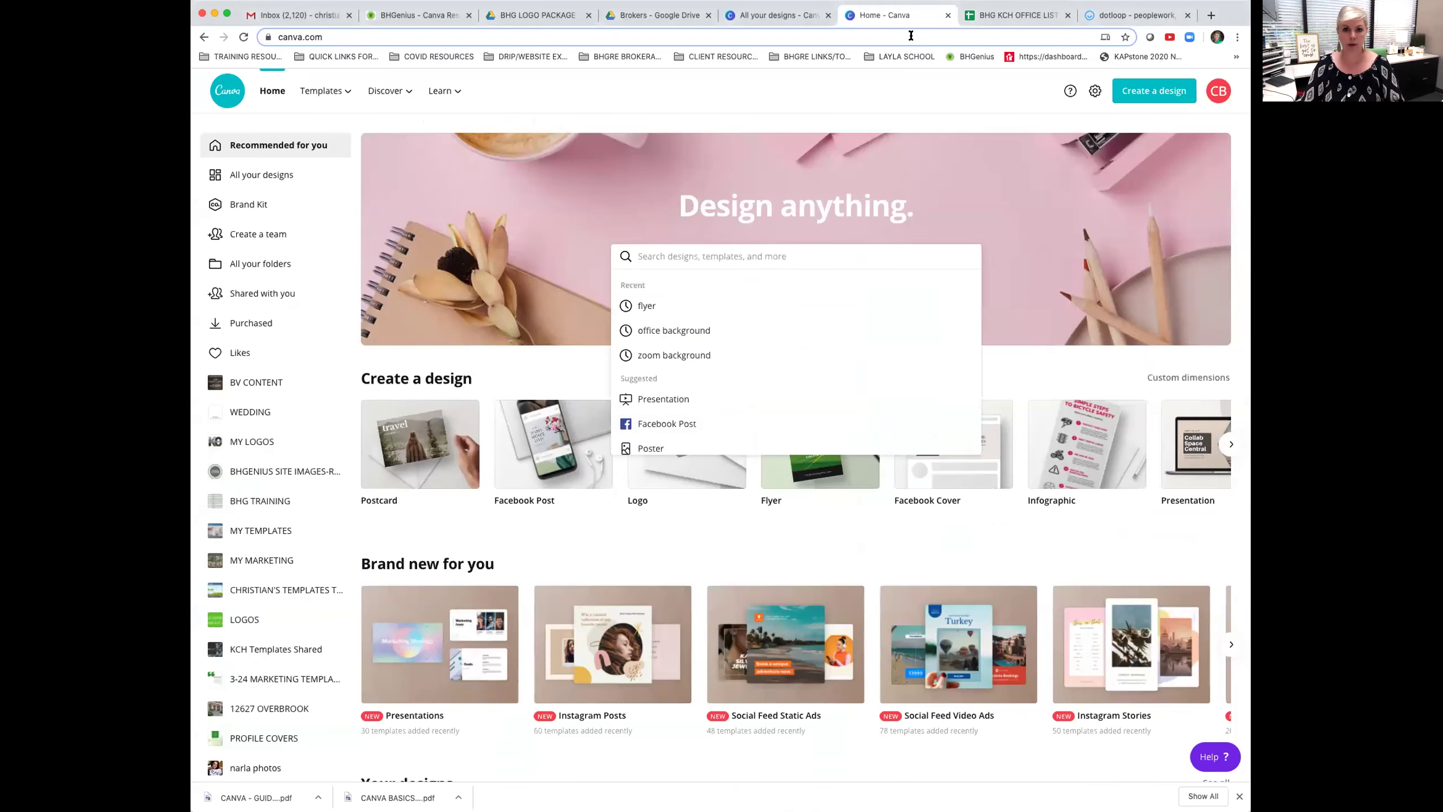
{"action": "left_click", "coordinate": [732, 88]}
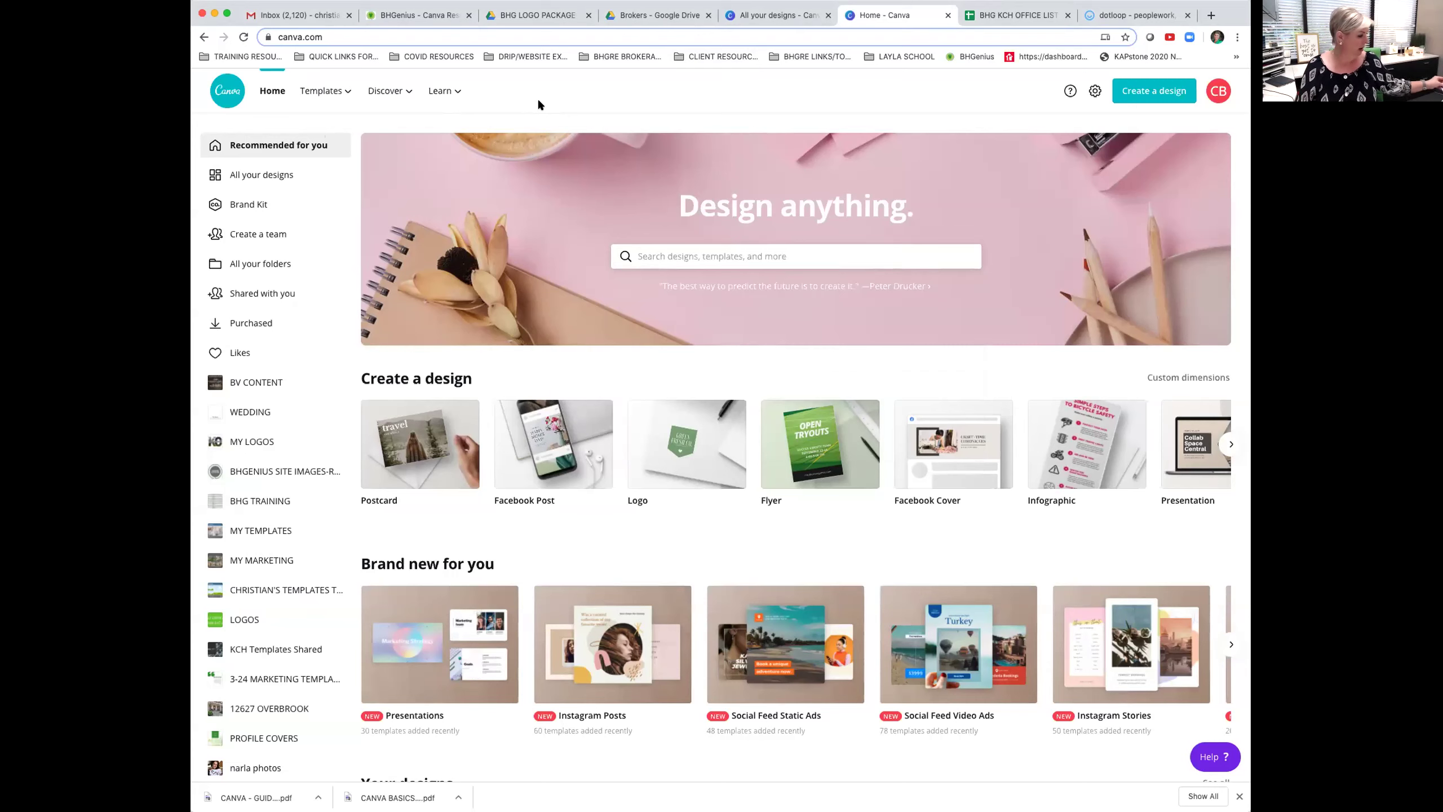
{"action": "left_click", "coordinate": [438, 16]}
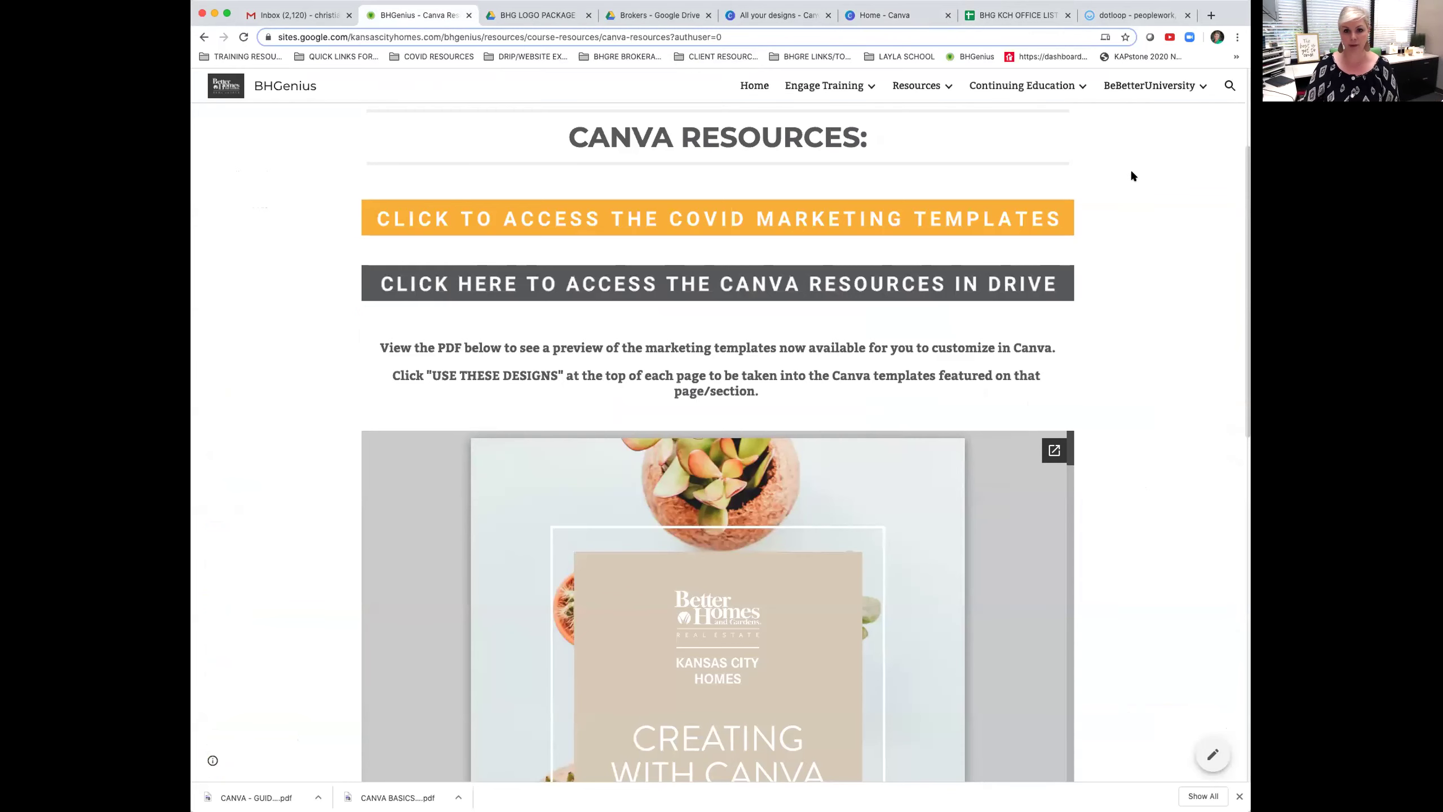
{"action": "scroll", "coordinate": [1131, 172], "scroll_direction": "up", "scroll_amount": 2}
{"action": "scroll", "coordinate": [1131, 176], "scroll_direction": "up", "scroll_amount": 2}
{"action": "scroll", "coordinate": [1131, 172], "scroll_direction": "down", "scroll_amount": 10}
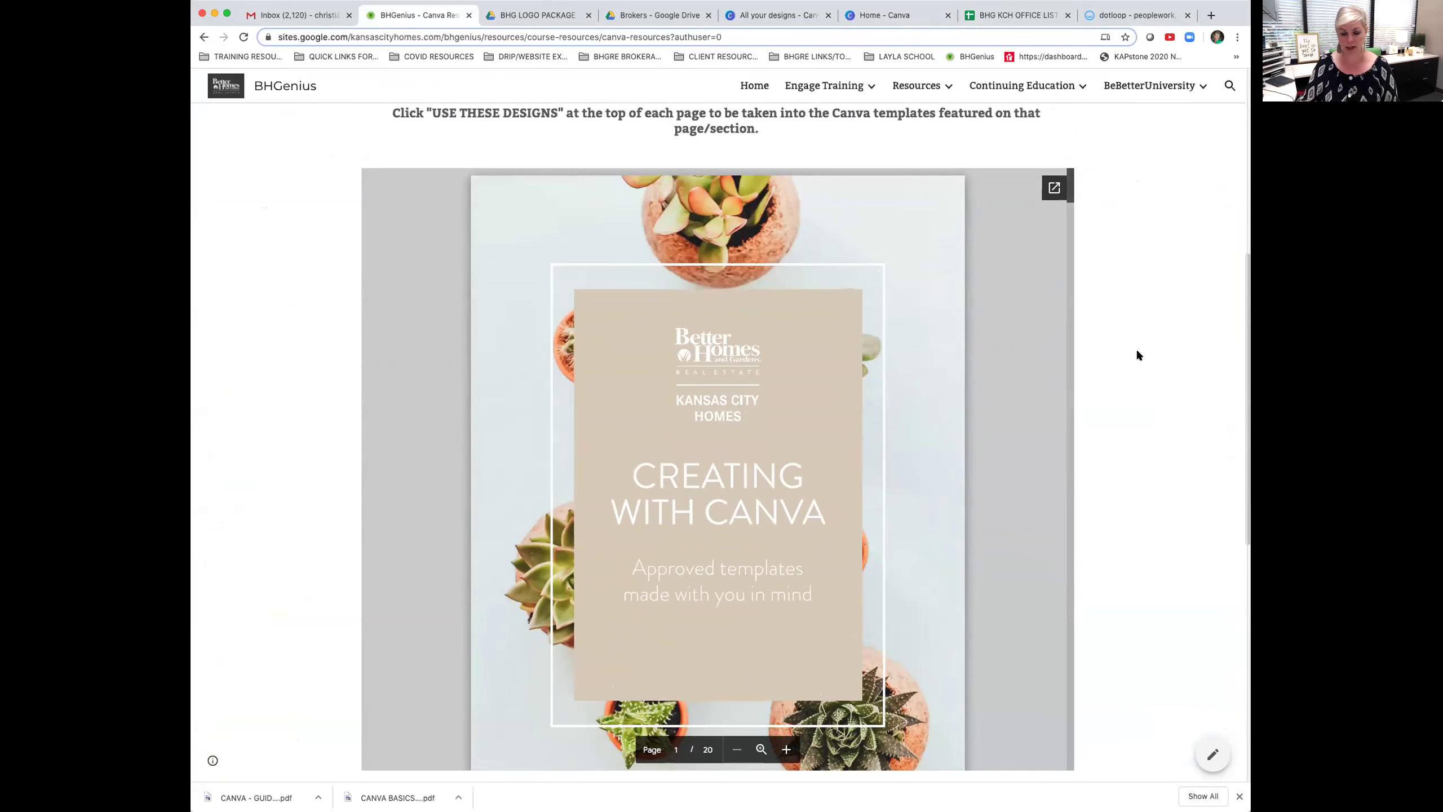
Open the "Canva: Using the Marketing Templates Guide" PDF from the useful links and read through Section One to the start of Section Two.
{"action": "scroll", "coordinate": [1136, 348], "scroll_direction": "down", "scroll_amount": 14}
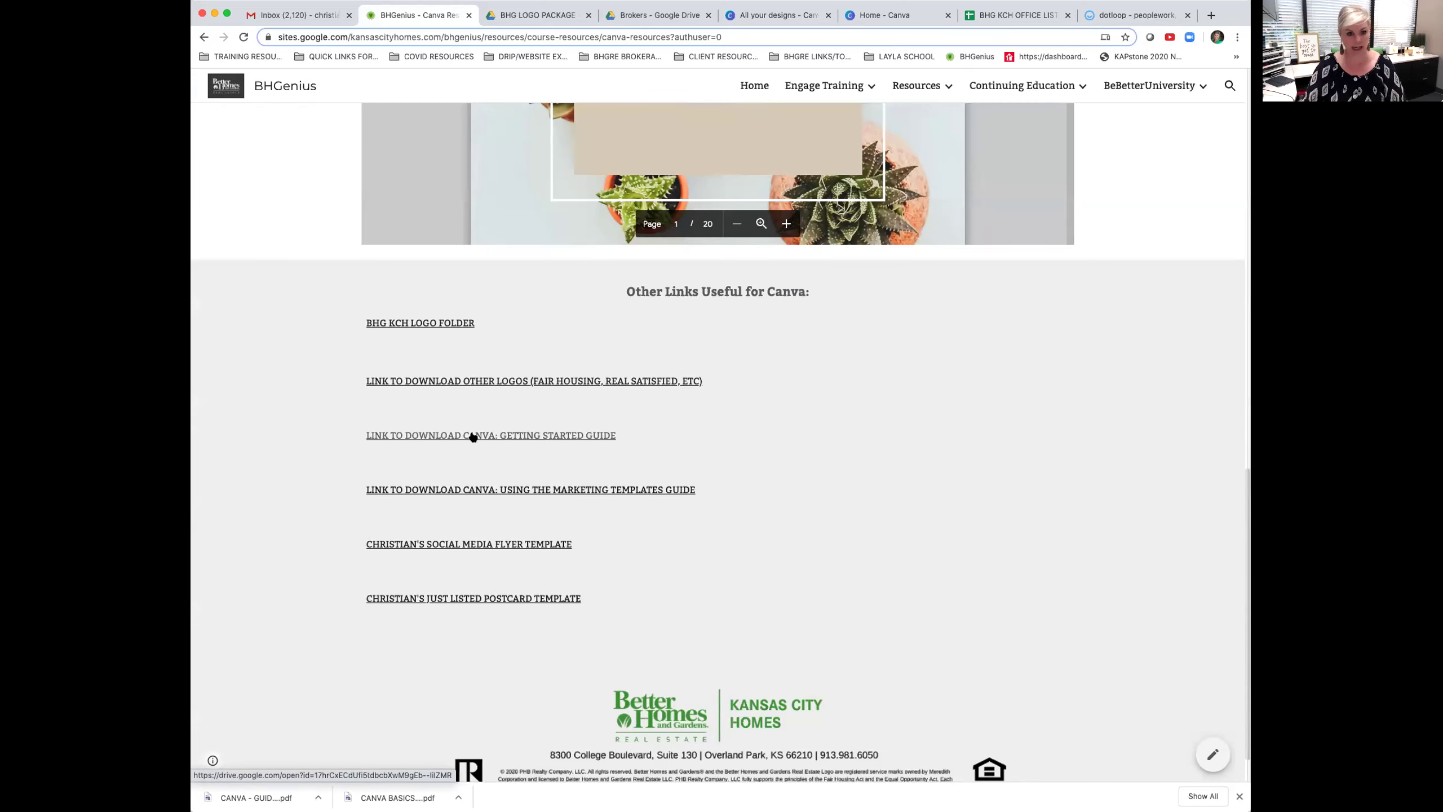
{"action": "scroll", "coordinate": [483, 450], "scroll_direction": "down", "scroll_amount": 2}
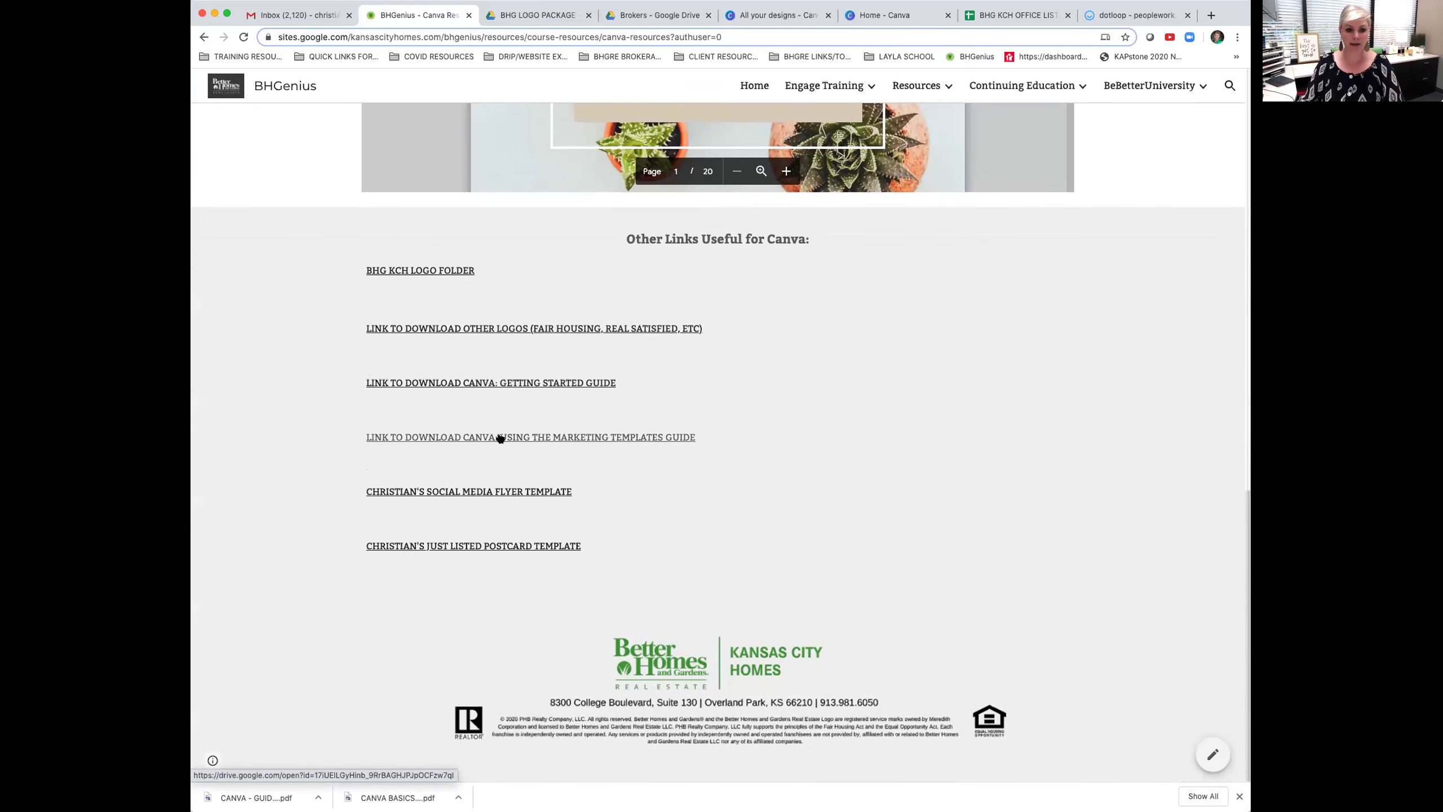
{"action": "left_click", "coordinate": [500, 435]}
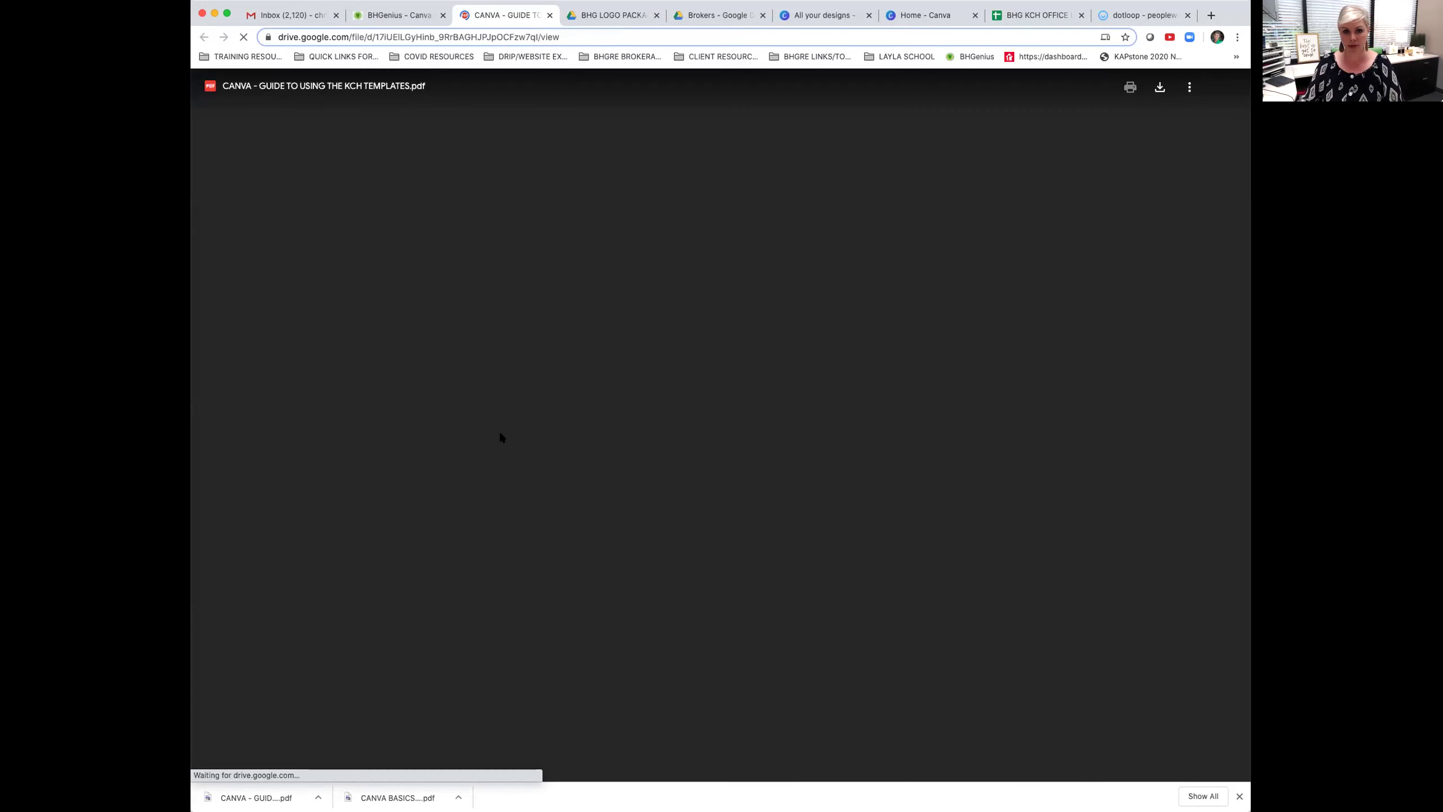
{"action": "scroll", "coordinate": [924, 335], "scroll_direction": "down", "scroll_amount": 10}
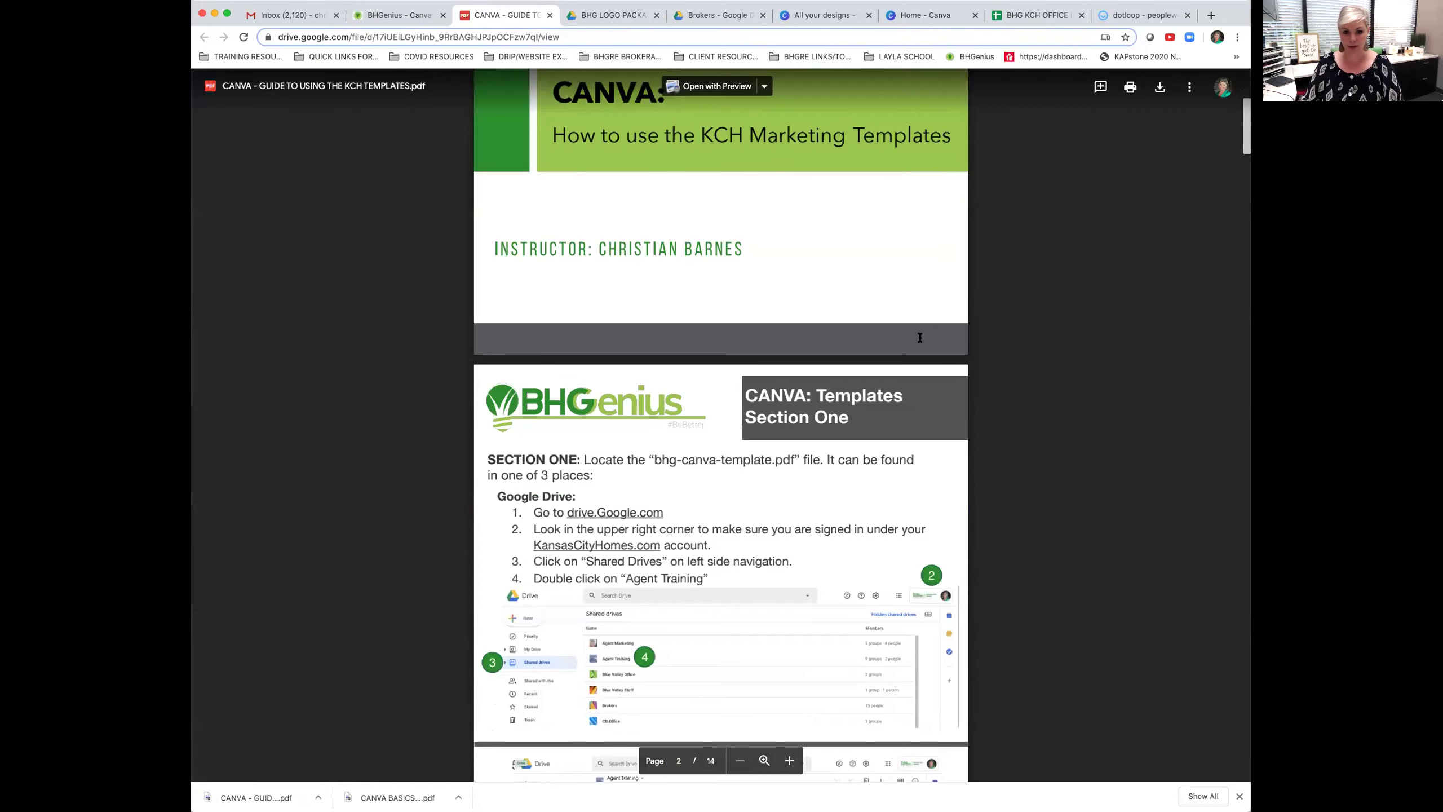
{"action": "scroll", "coordinate": [920, 338], "scroll_direction": "down", "scroll_amount": 12}
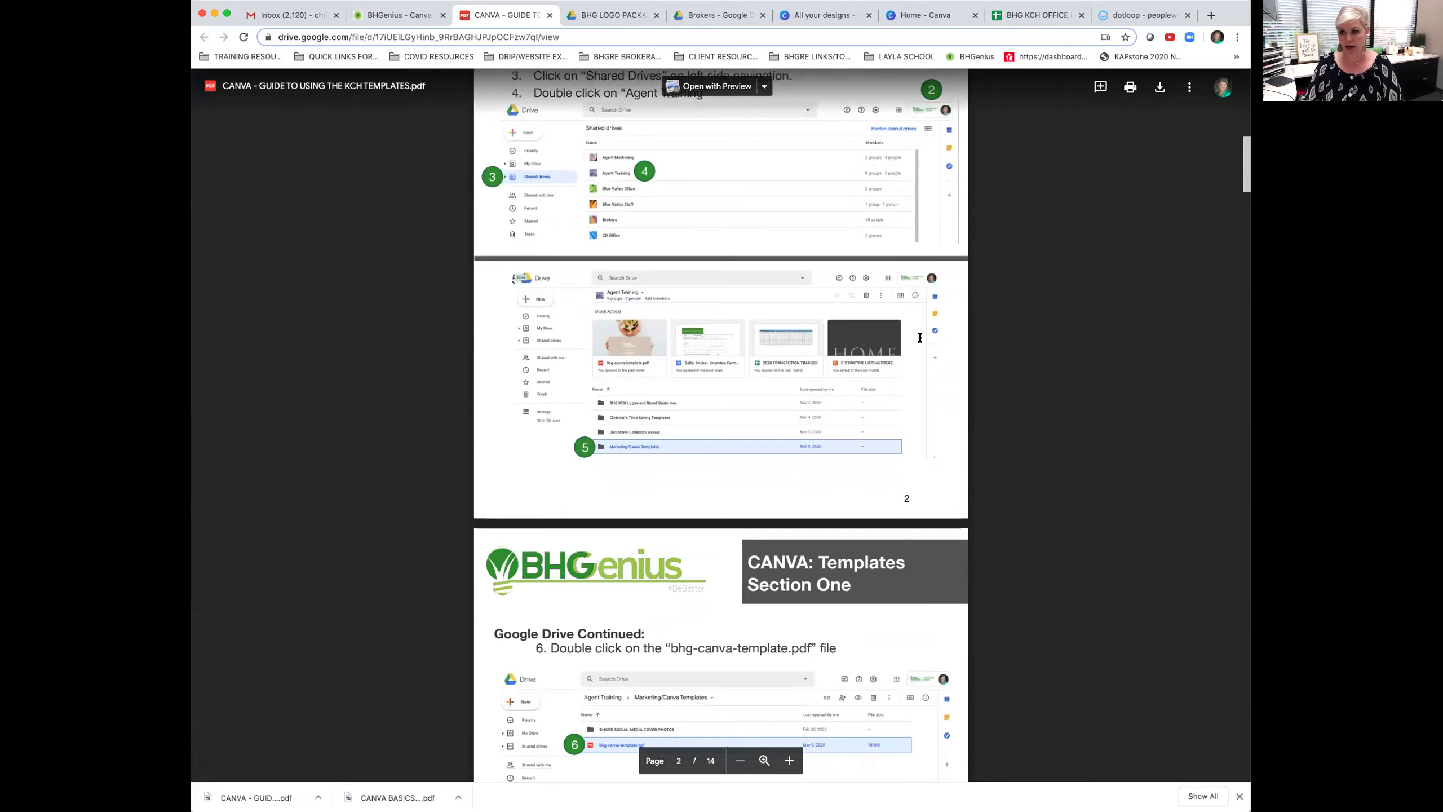
{"action": "scroll", "coordinate": [920, 338], "scroll_direction": "down", "scroll_amount": 12}
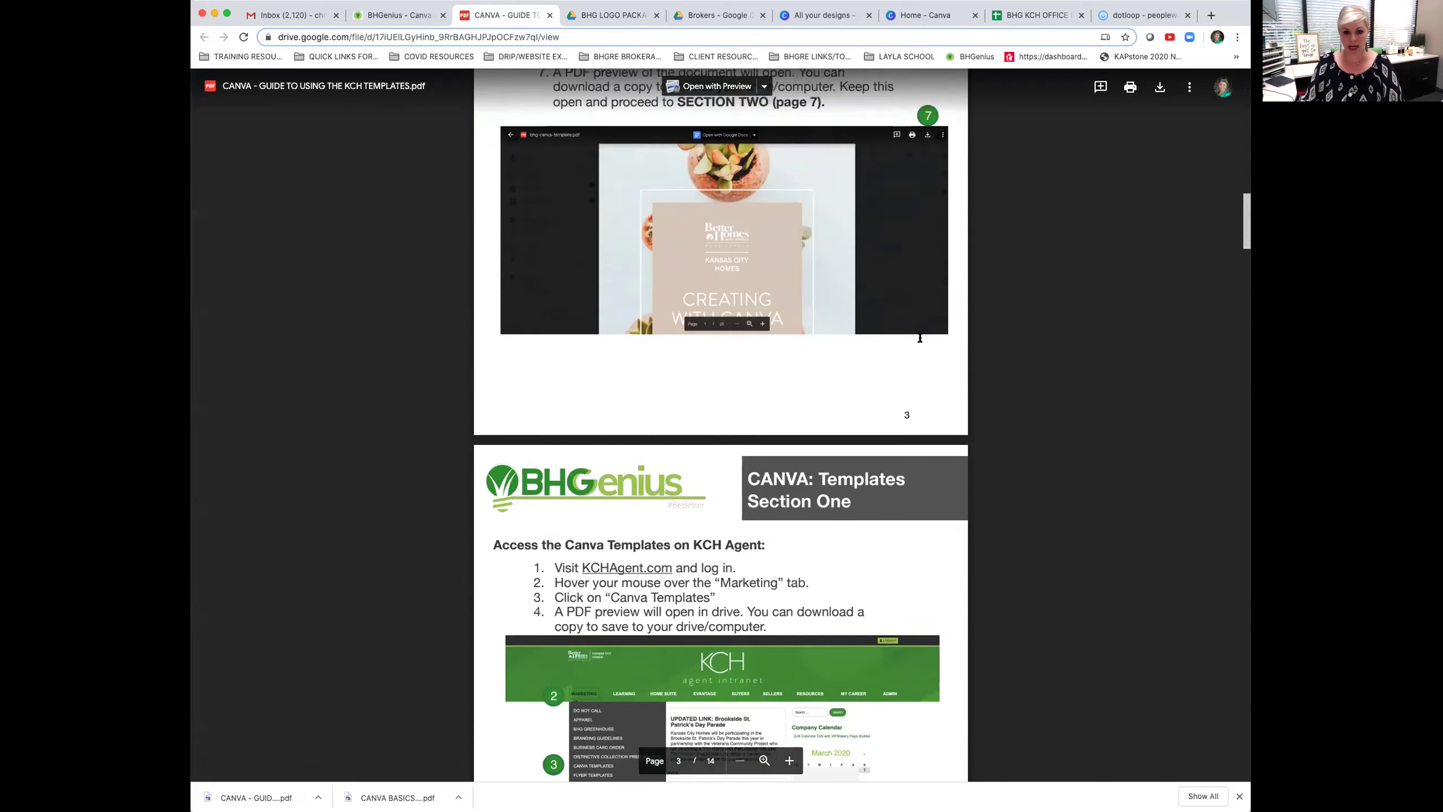
{"action": "scroll", "coordinate": [920, 338], "scroll_direction": "down", "scroll_amount": 10}
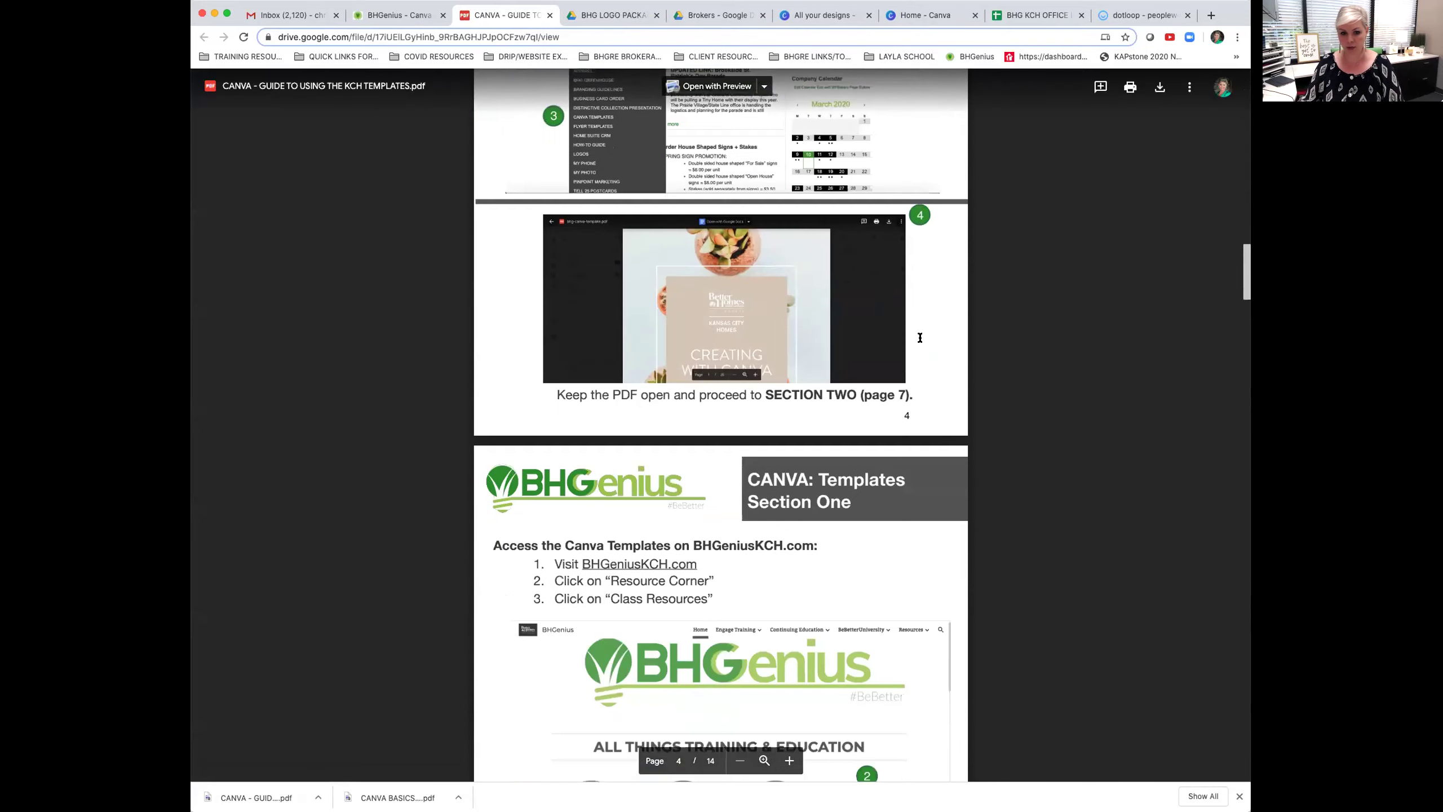
{"action": "scroll", "coordinate": [920, 338], "scroll_direction": "down", "scroll_amount": 12}
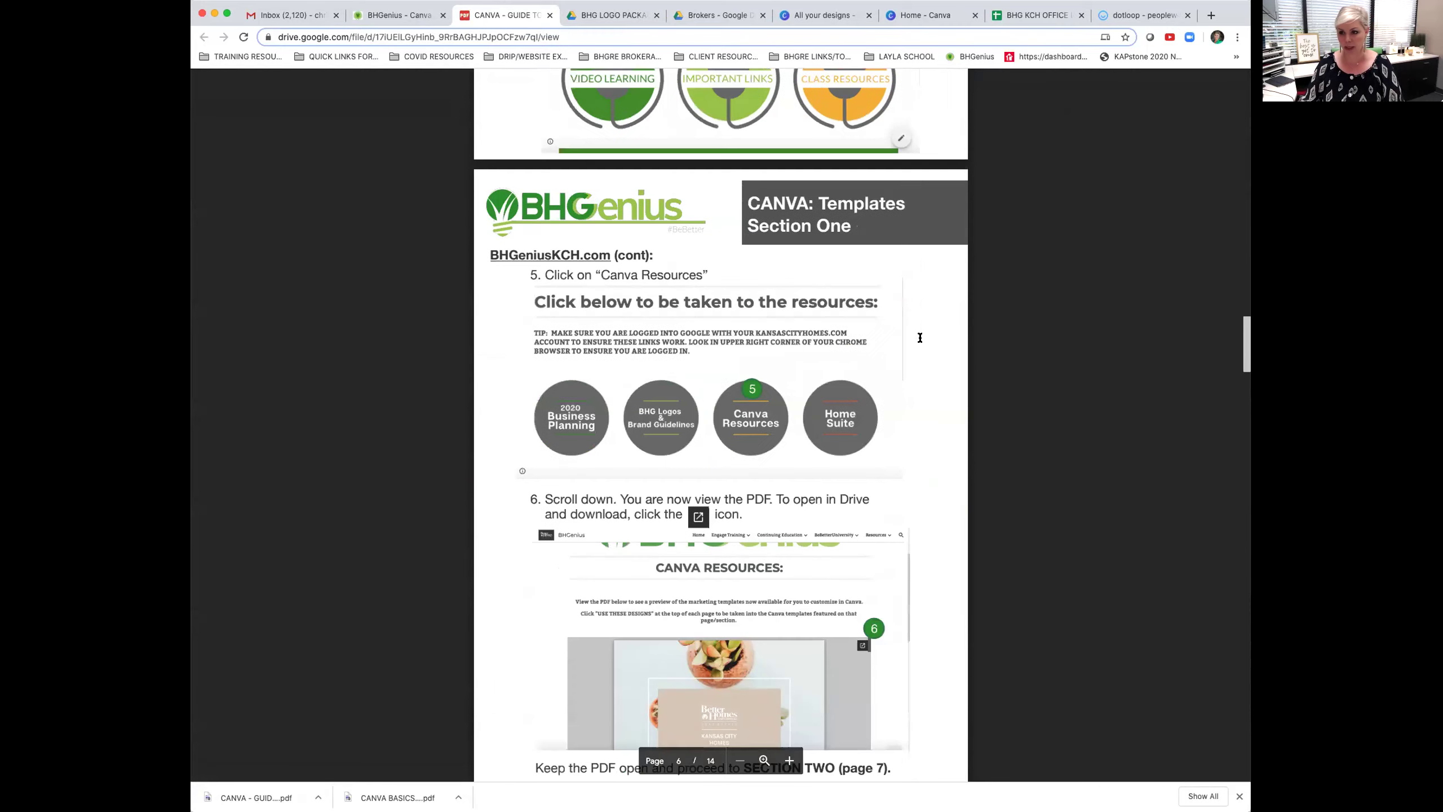
{"action": "scroll", "coordinate": [920, 337], "scroll_direction": "down", "scroll_amount": 4}
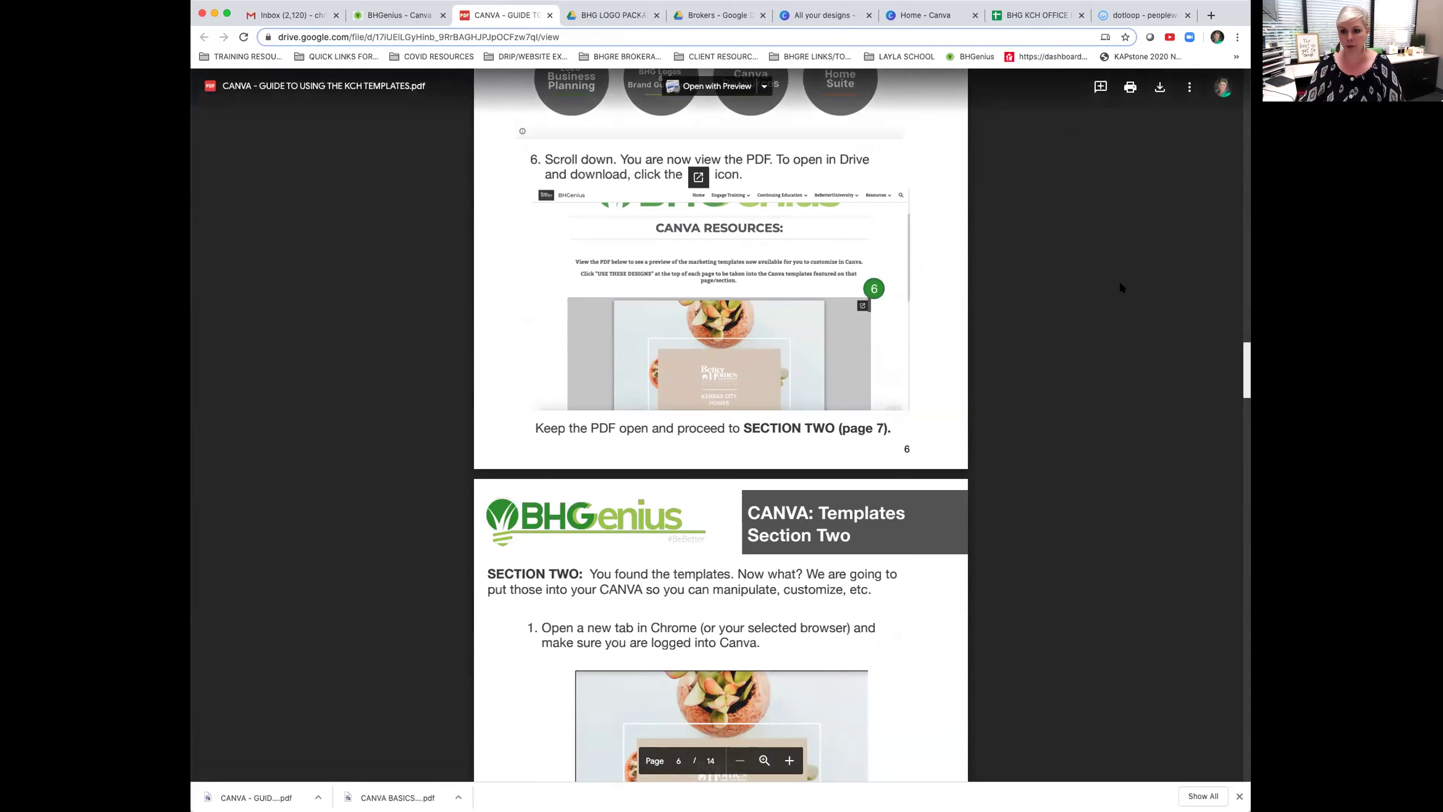
Return to the BHGenius Canva Resources page and look over its resource buttons, template preview and other useful Canva links.
{"action": "left_click", "coordinate": [394, 19]}
{"action": "scroll", "coordinate": [895, 376], "scroll_direction": "up", "scroll_amount": 4}
{"action": "scroll", "coordinate": [898, 387], "scroll_direction": "up", "scroll_amount": 10}
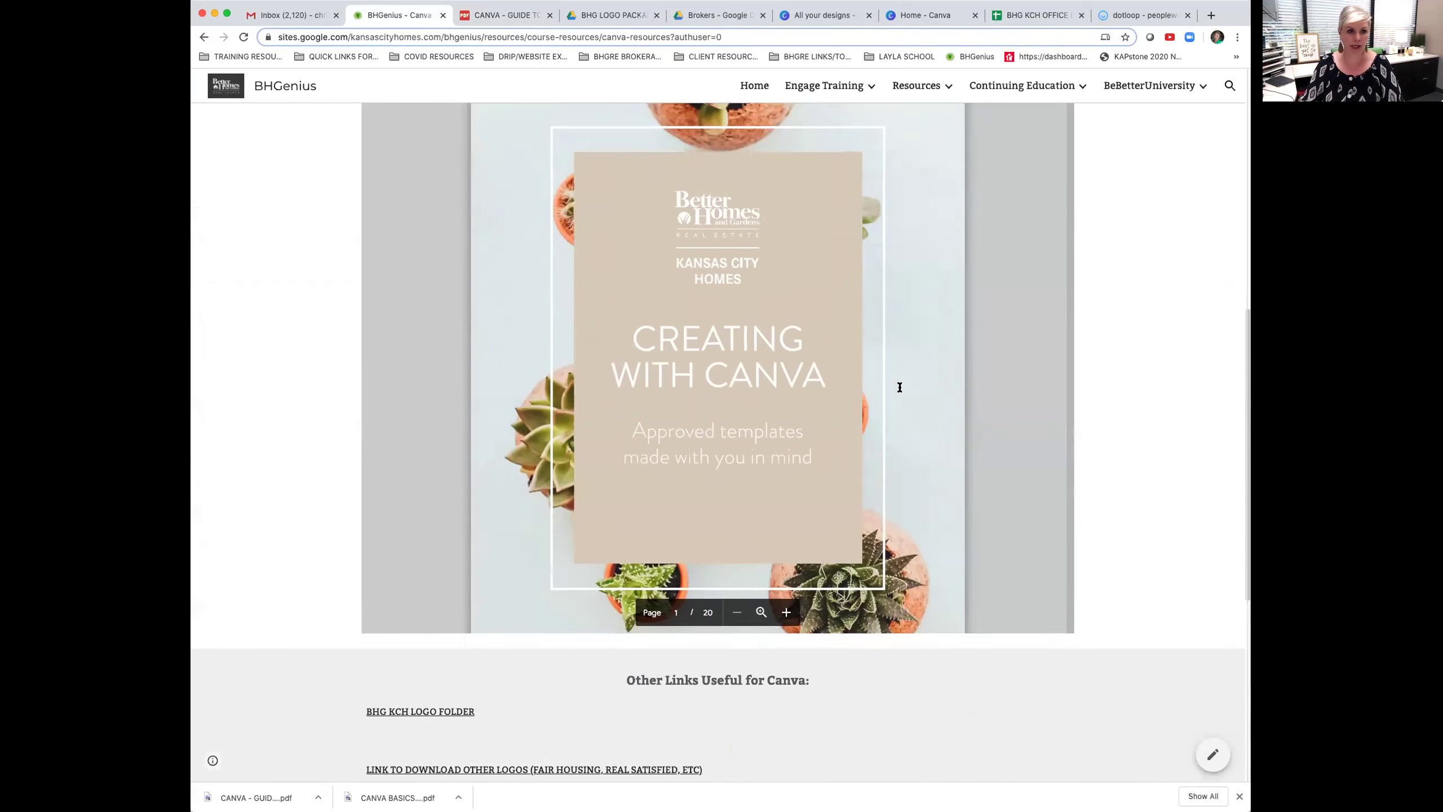
{"action": "scroll", "coordinate": [1102, 302], "scroll_direction": "up", "scroll_amount": 4}
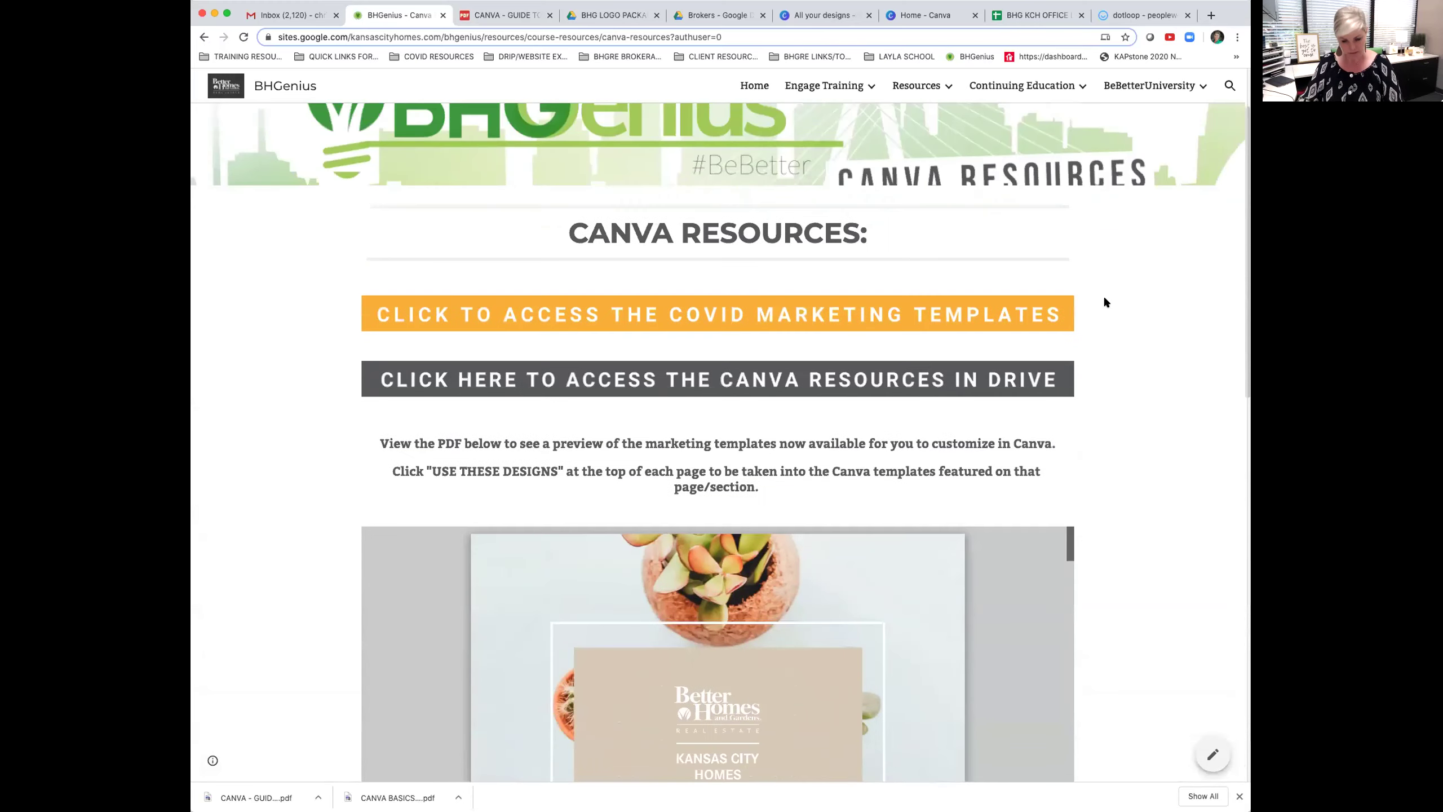
{"action": "scroll", "coordinate": [1103, 302], "scroll_direction": "down", "scroll_amount": 7}
{"action": "scroll", "coordinate": [964, 260], "scroll_direction": "down", "scroll_amount": 3}
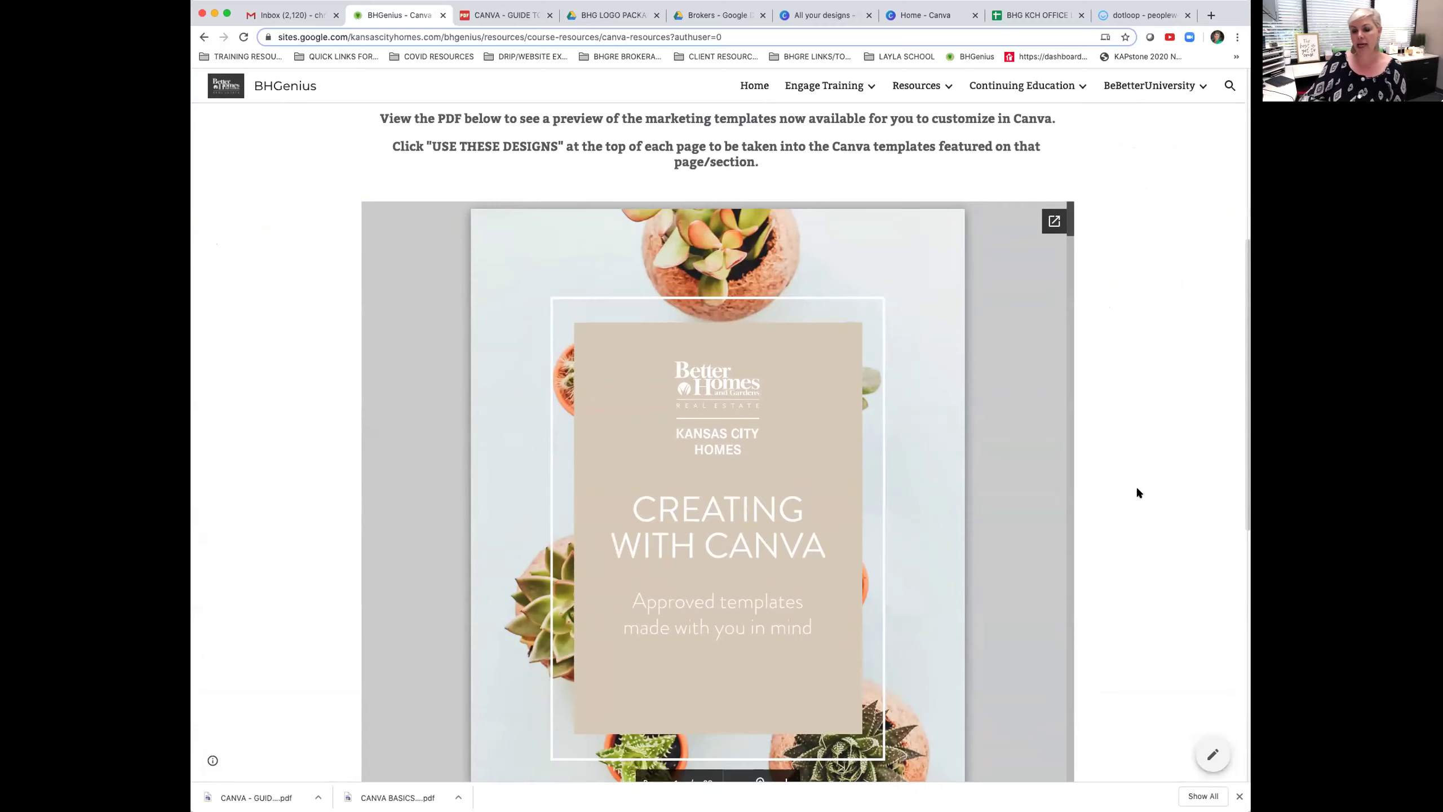
{"action": "scroll", "coordinate": [1131, 494], "scroll_direction": "down", "scroll_amount": 15}
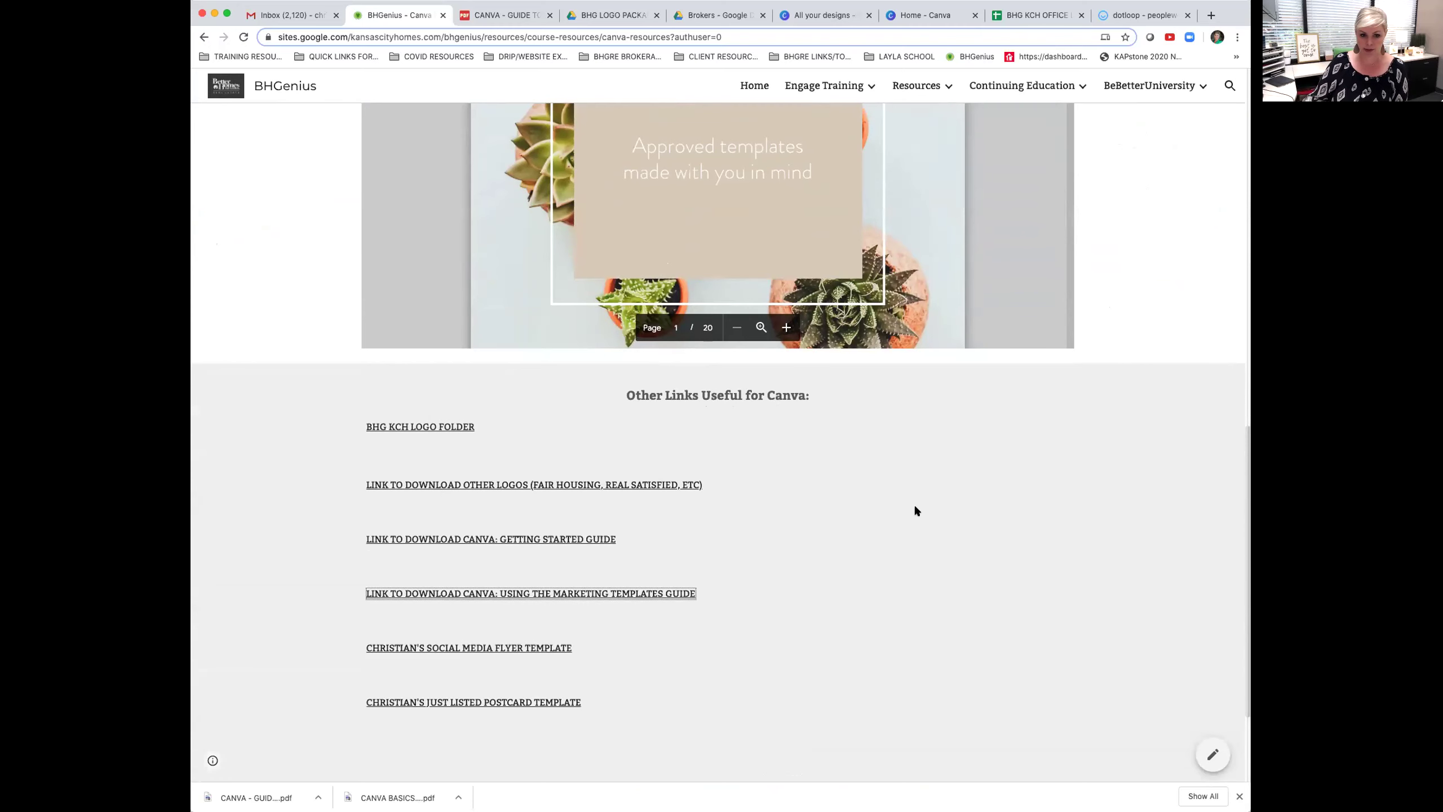
Open the COVID marketing templates page and look through the buyer tips, seller tips and #StayHomeKC designs.
{"action": "scroll", "coordinate": [915, 511], "scroll_direction": "up", "scroll_amount": 19}
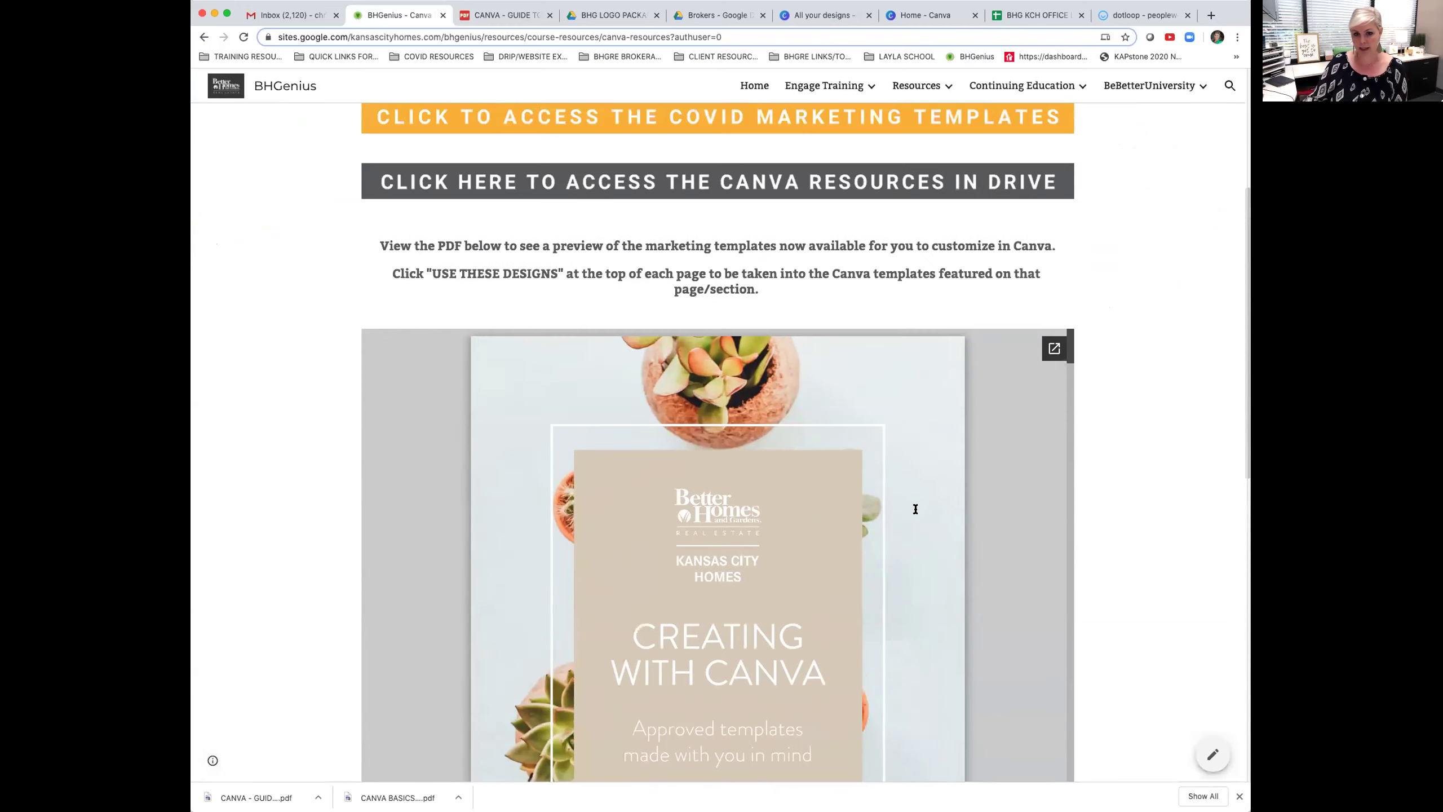
{"action": "scroll", "coordinate": [915, 509], "scroll_direction": "up", "scroll_amount": 3}
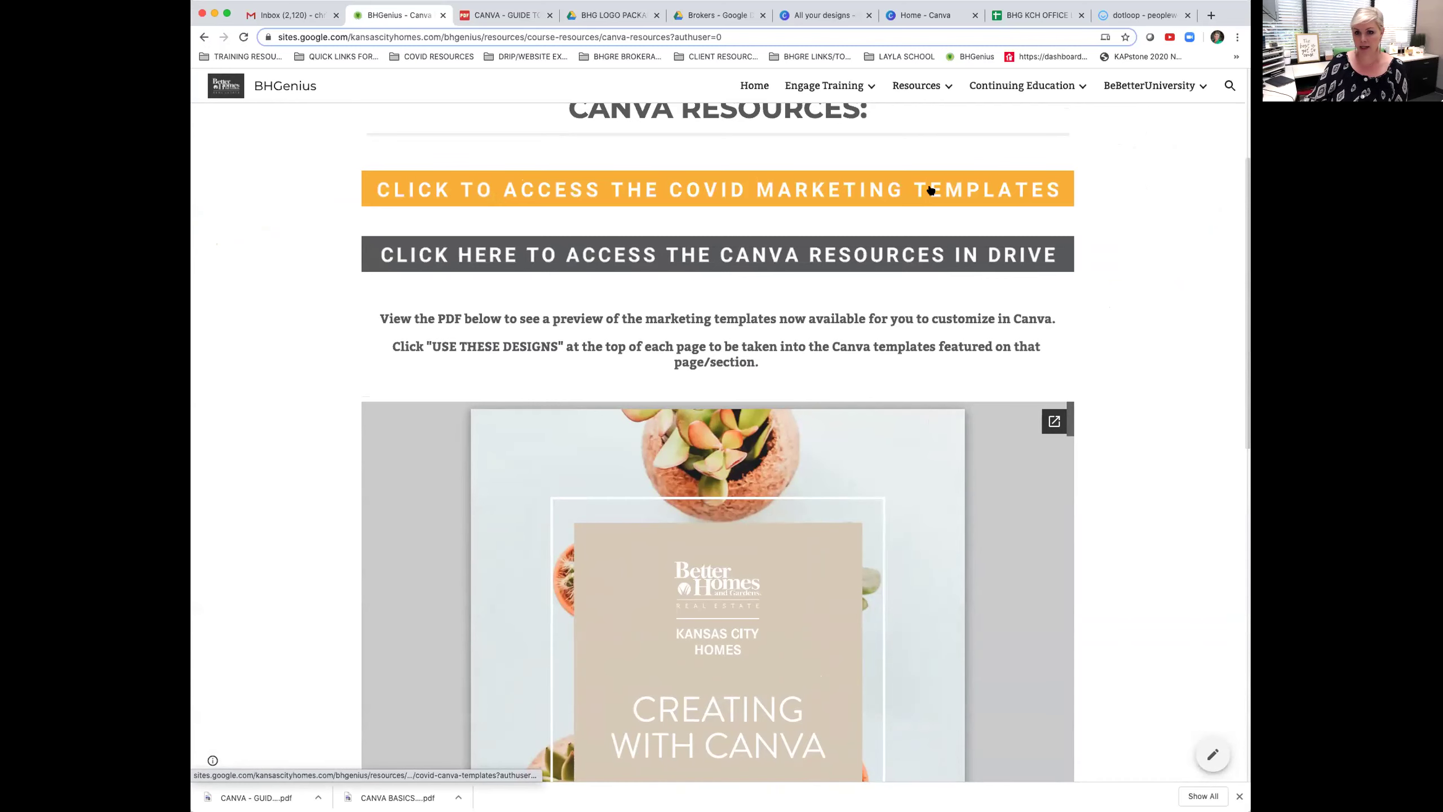
{"action": "left_click", "coordinate": [957, 189]}
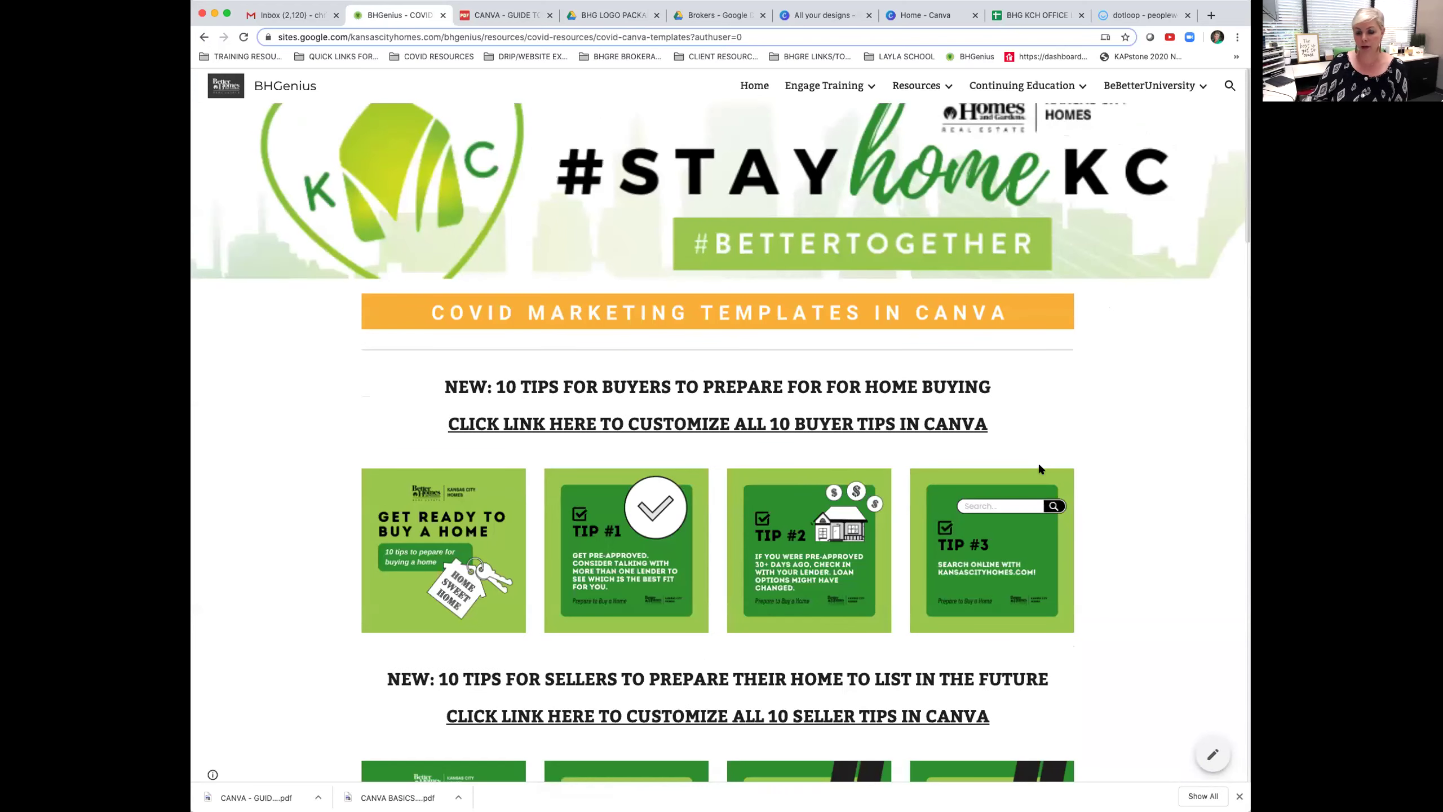
{"action": "scroll", "coordinate": [1127, 434], "scroll_direction": "down", "scroll_amount": 7}
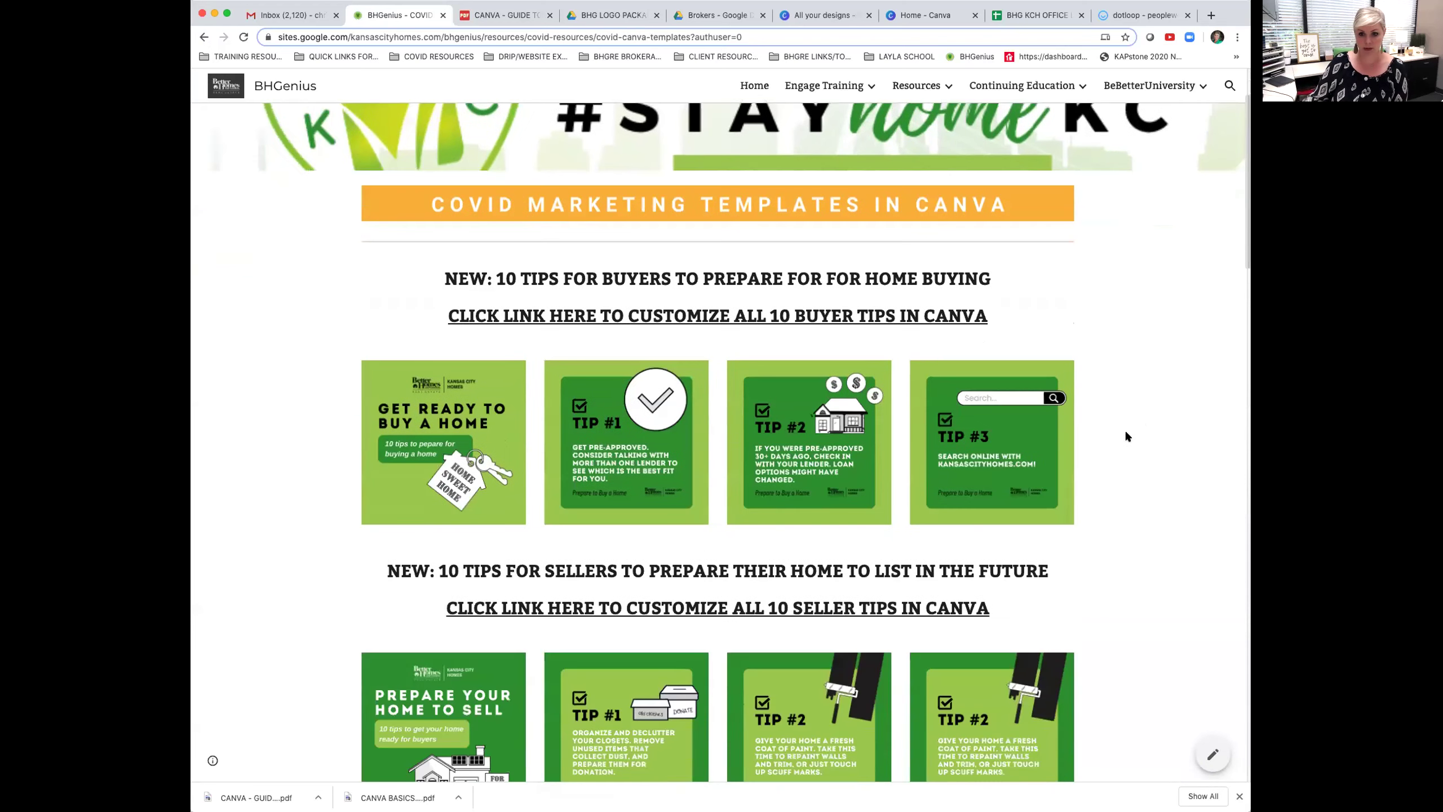
{"action": "scroll", "coordinate": [1127, 437], "scroll_direction": "down", "scroll_amount": 6}
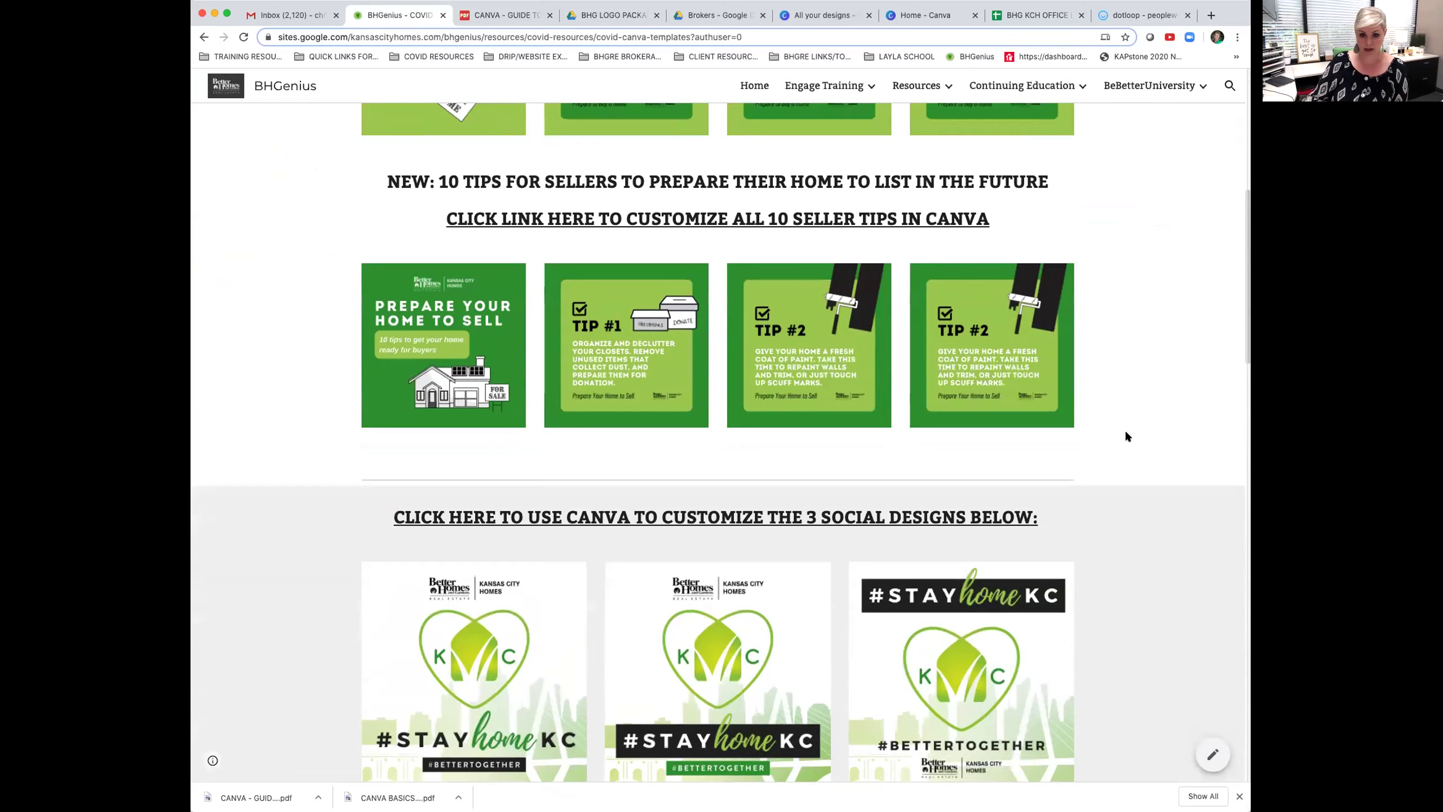
{"action": "scroll", "coordinate": [1127, 436], "scroll_direction": "down", "scroll_amount": 13}
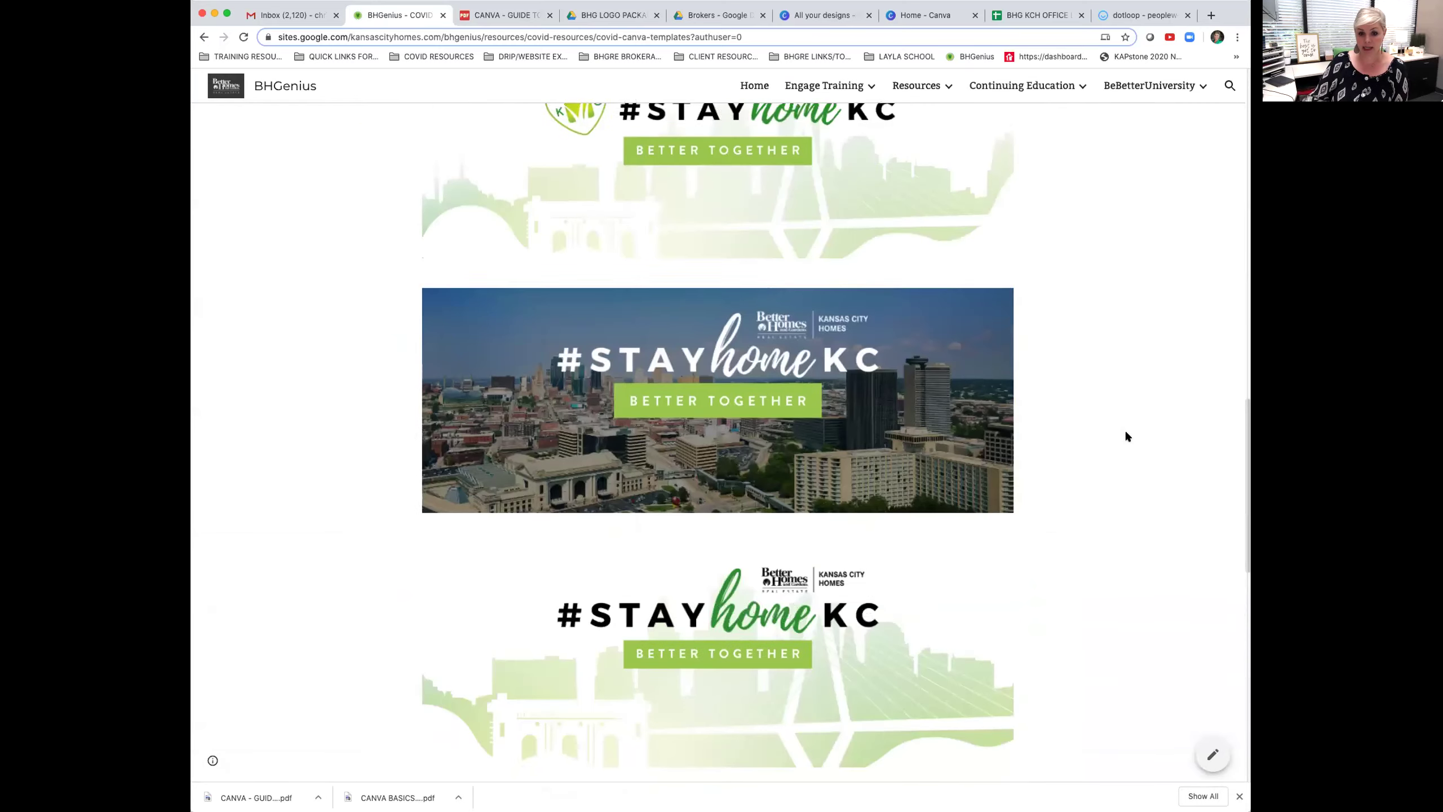
Look over the remaining #StayHomeKC banners and the two customizable flyers on the COVID templates page, and return to the Canva Resources page.
{"action": "scroll", "coordinate": [1128, 437], "scroll_direction": "down", "scroll_amount": 6}
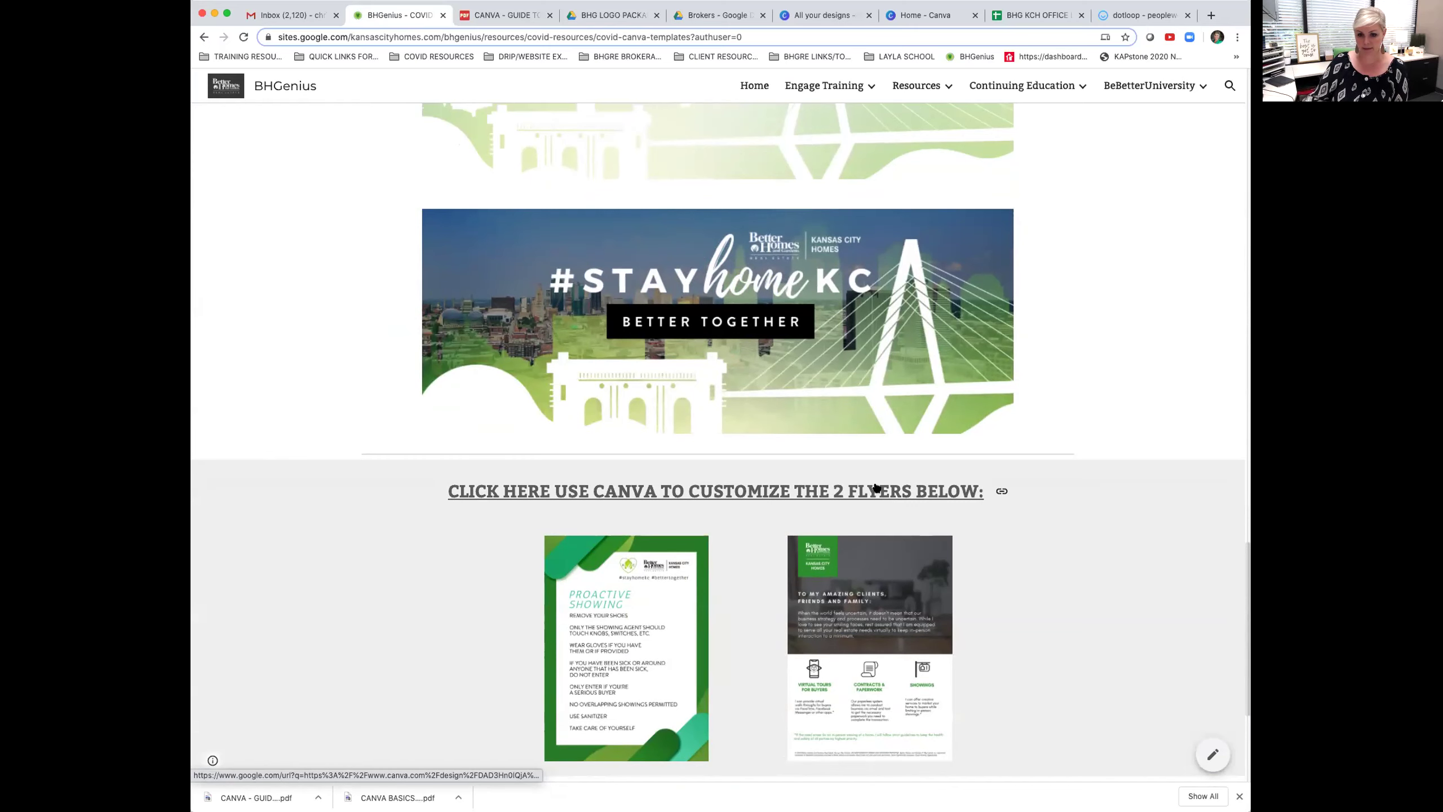
{"action": "scroll", "coordinate": [875, 492], "scroll_direction": "up", "scroll_amount": 8}
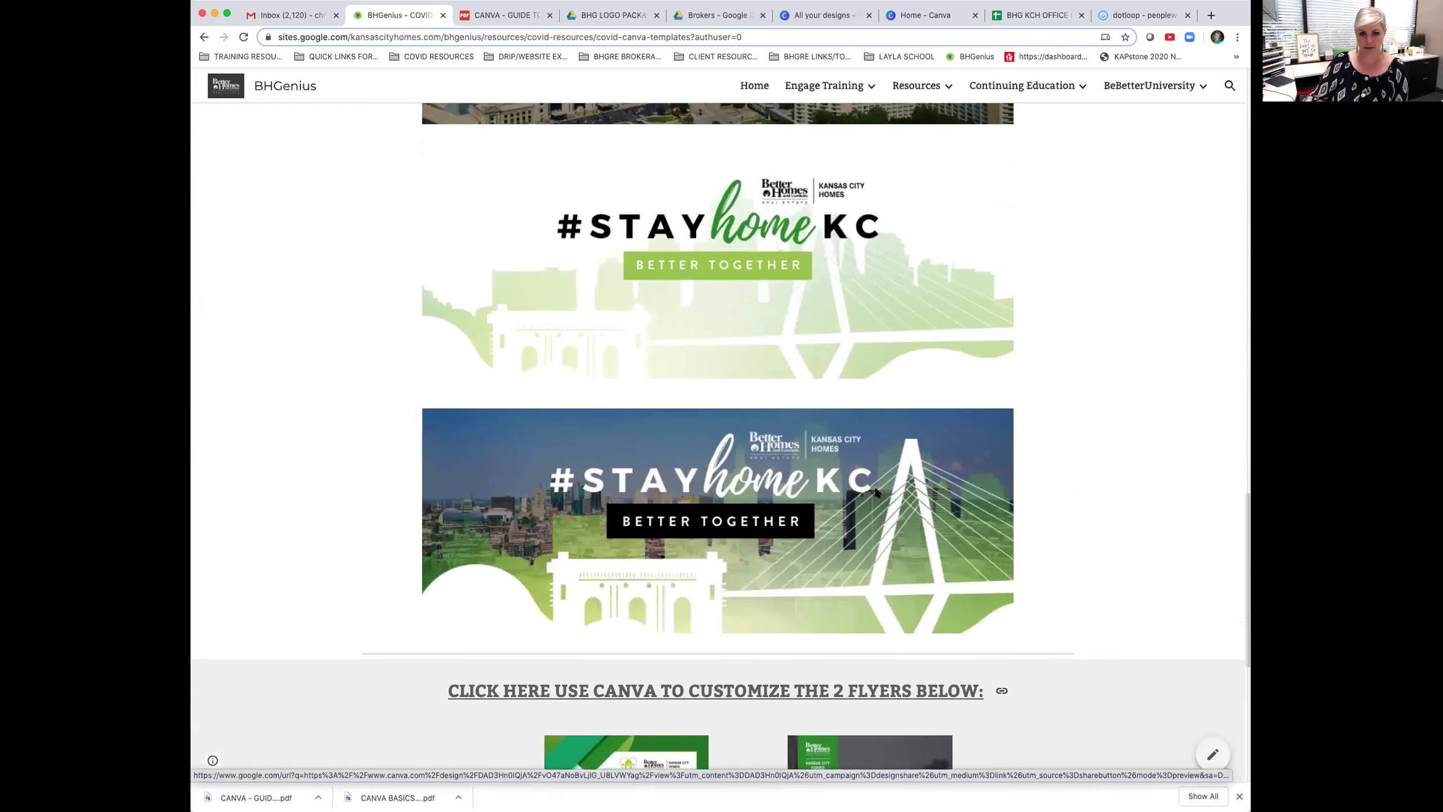
{"action": "scroll", "coordinate": [875, 492], "scroll_direction": "up", "scroll_amount": 7}
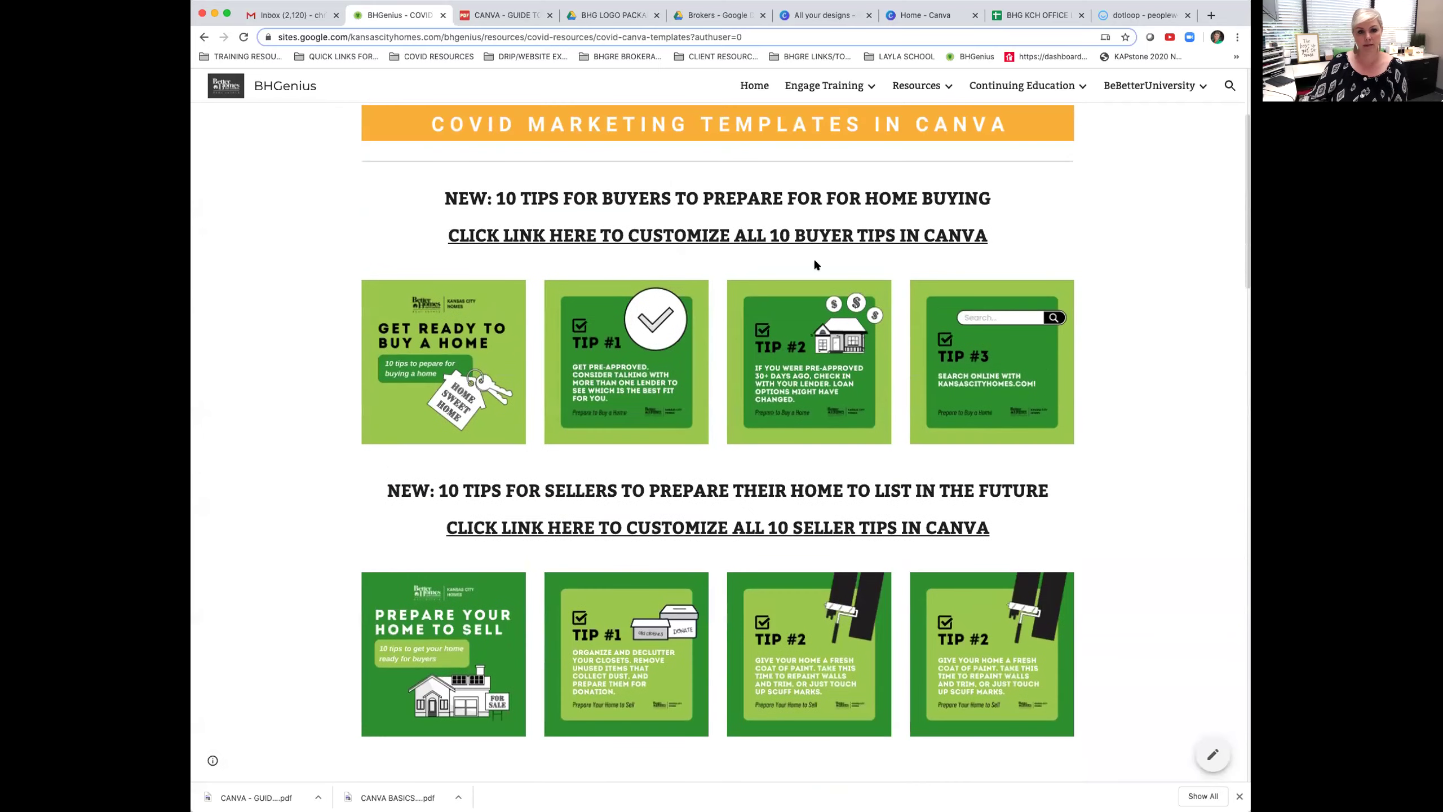
{"action": "scroll", "coordinate": [812, 239], "scroll_direction": "up", "scroll_amount": 5}
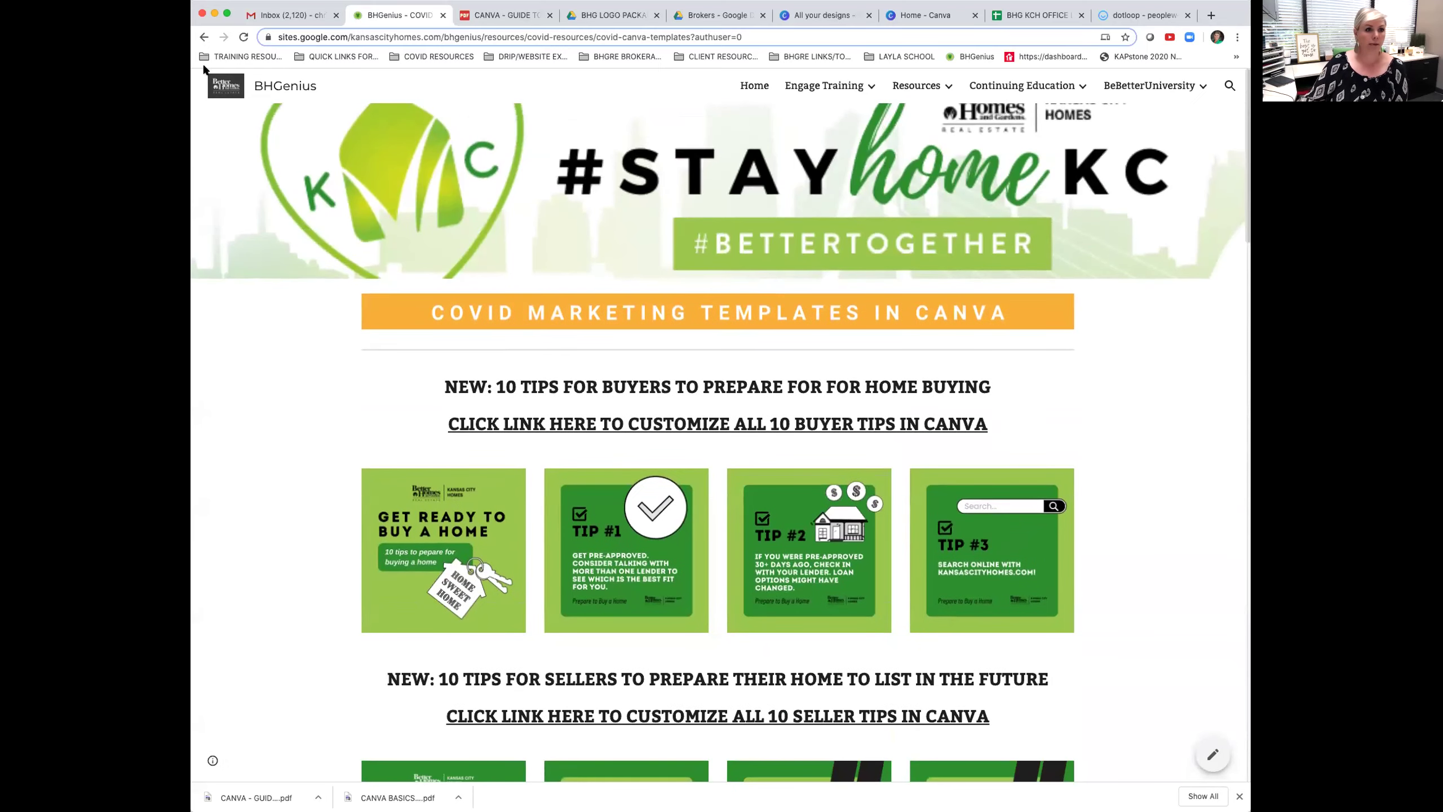
{"action": "left_click", "coordinate": [204, 38]}
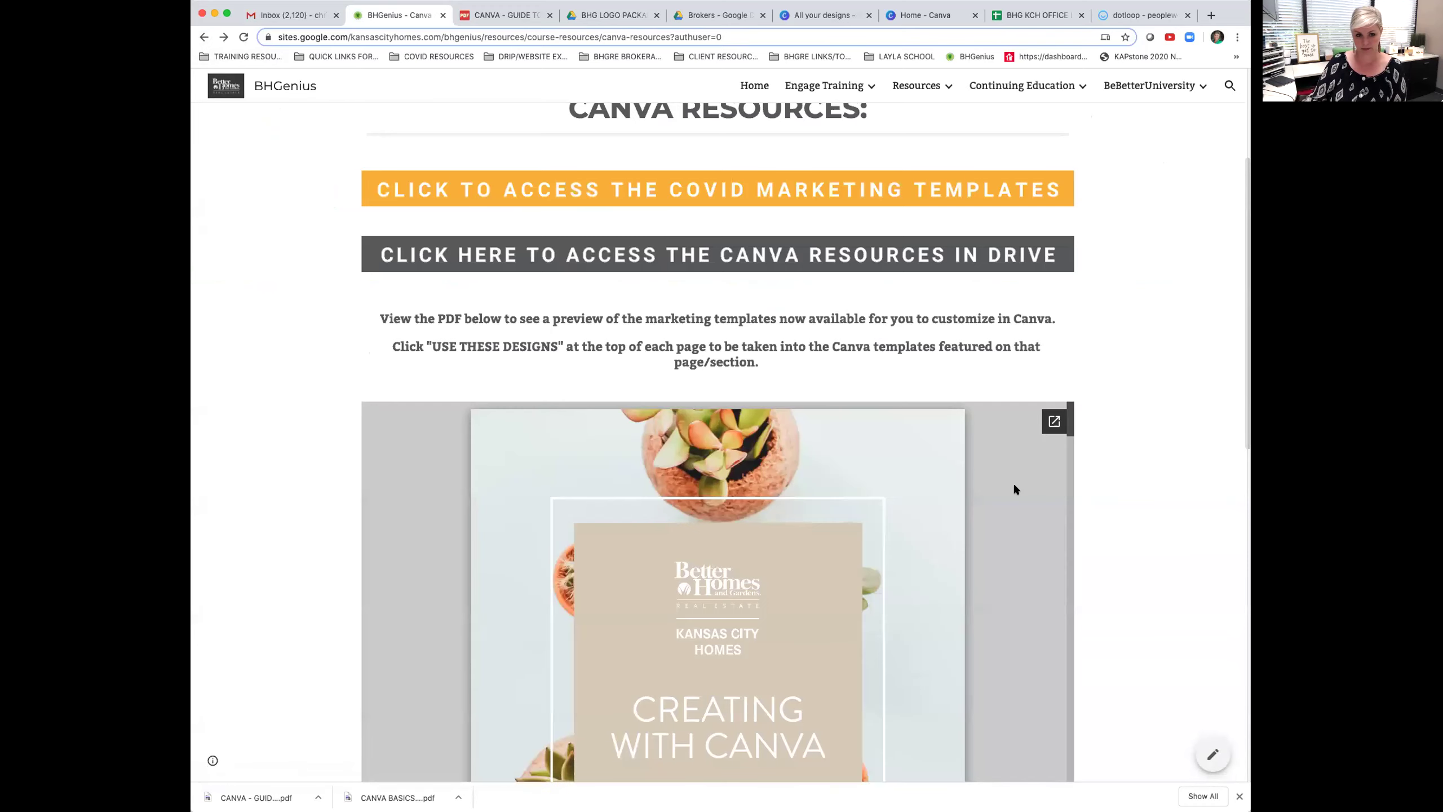
Examine the Creating with Canva template PDF preview, its usage instructions and the Buyer / Seller Book page on the Canva Resources page.
{"action": "scroll", "coordinate": [1014, 484], "scroll_direction": "down", "scroll_amount": 2}
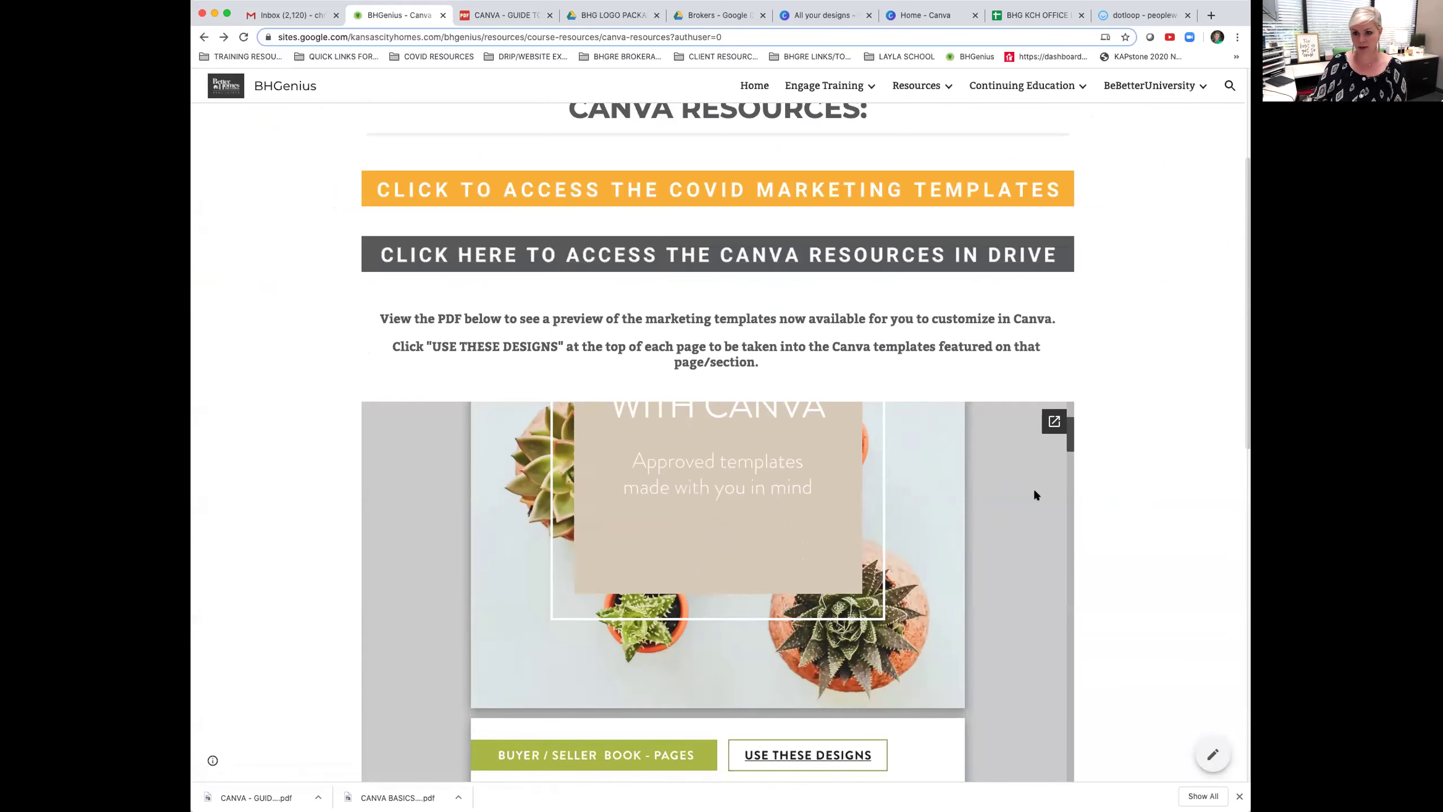
{"action": "scroll", "coordinate": [1033, 487], "scroll_direction": "down", "scroll_amount": 5}
{"action": "scroll", "coordinate": [1150, 502], "scroll_direction": "up", "scroll_amount": 4}
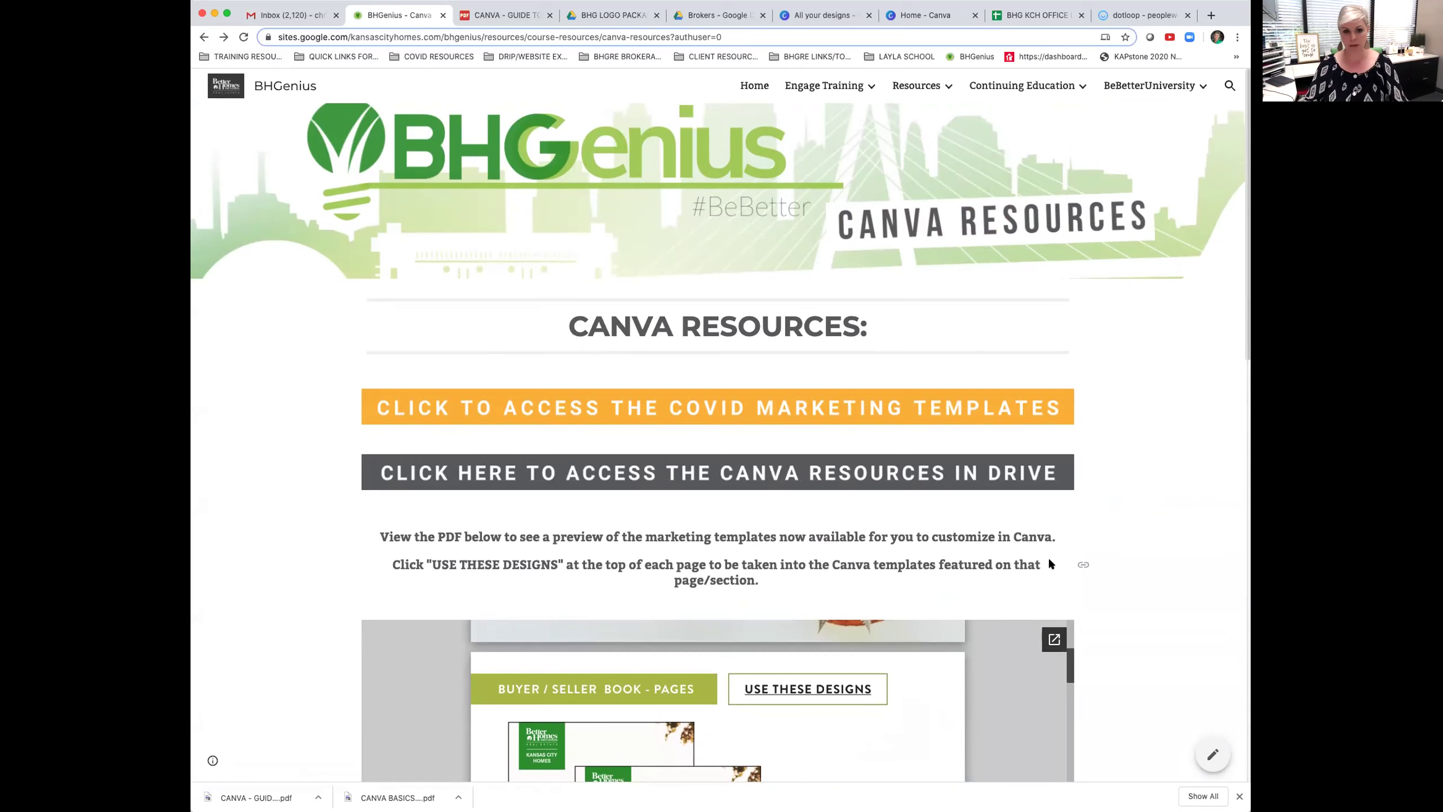
{"action": "scroll", "coordinate": [1096, 509], "scroll_direction": "down", "scroll_amount": 6}
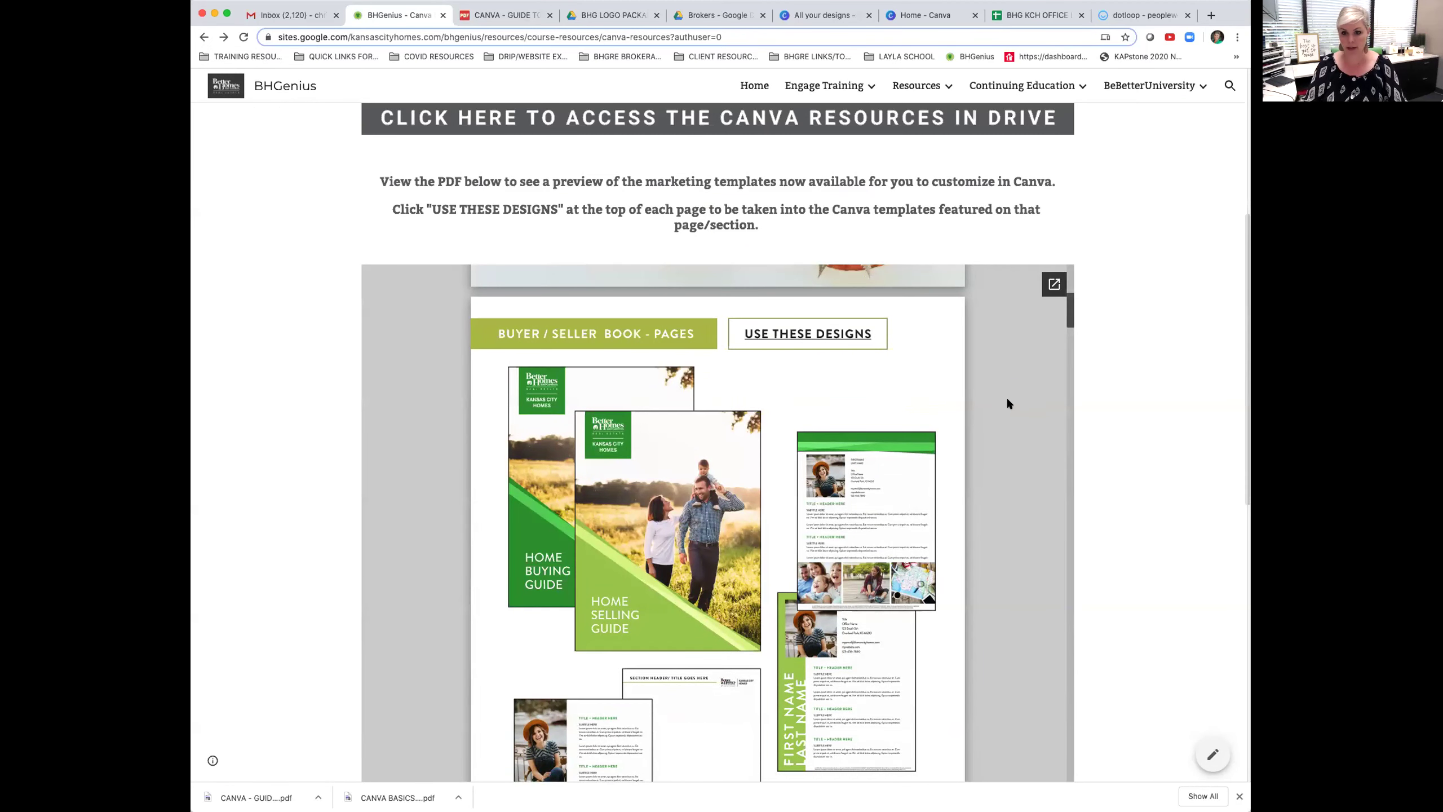
{"action": "scroll", "coordinate": [864, 378], "scroll_direction": "up", "scroll_amount": 2}
{"action": "scroll", "coordinate": [863, 379], "scroll_direction": "up", "scroll_amount": 6}
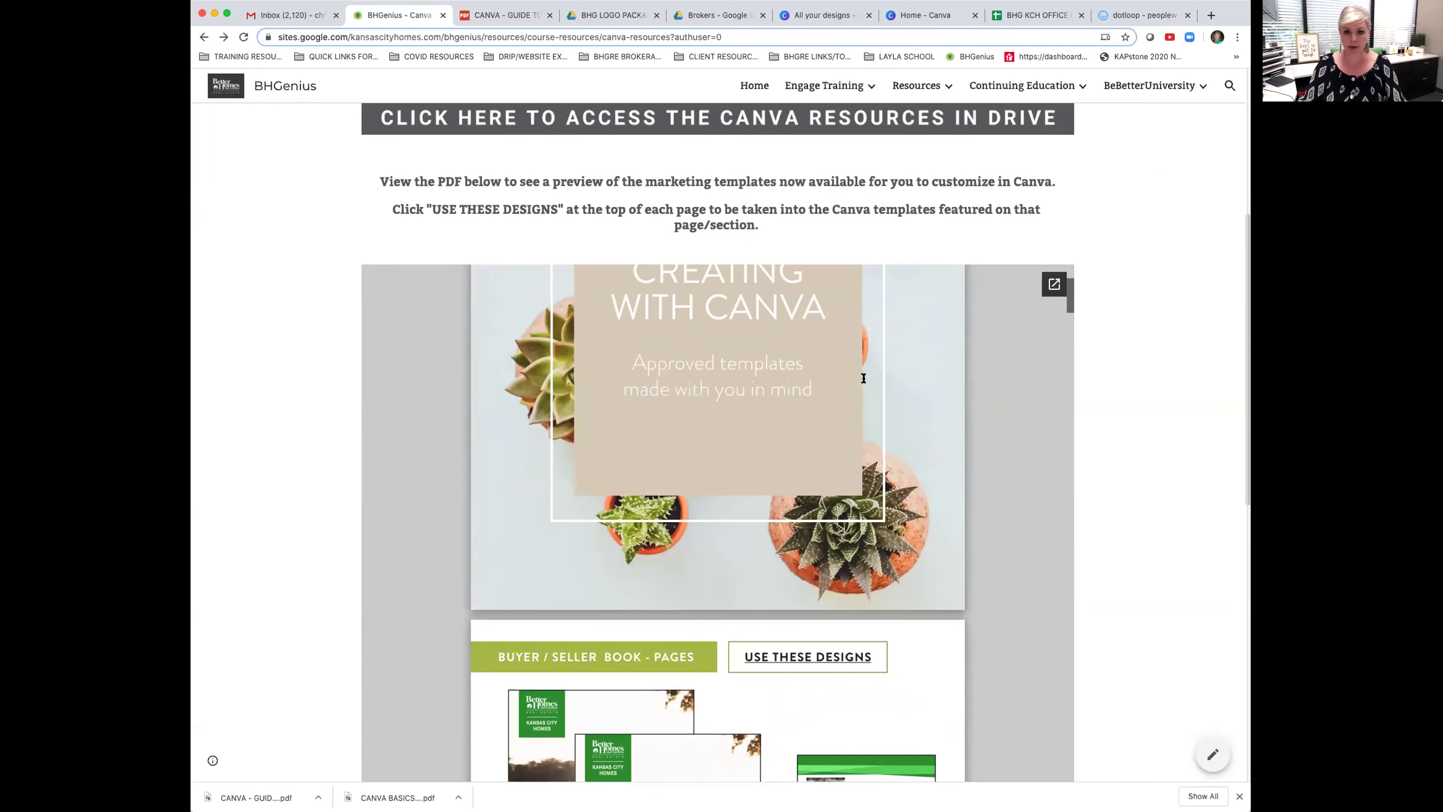
{"action": "scroll", "coordinate": [957, 347], "scroll_direction": "down", "scroll_amount": 5}
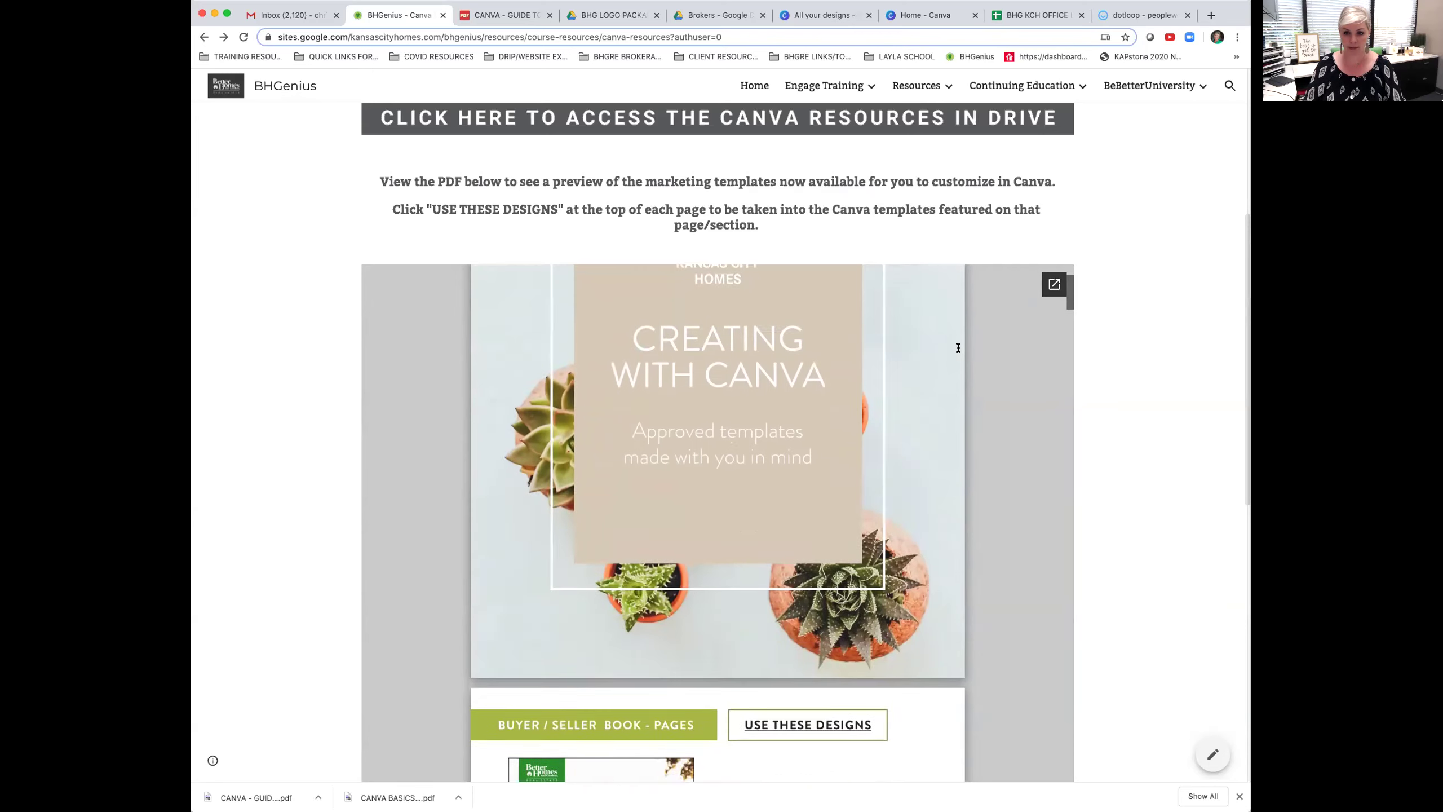
{"action": "scroll", "coordinate": [1128, 369], "scroll_direction": "down", "scroll_amount": 2}
{"action": "scroll", "coordinate": [1127, 371], "scroll_direction": "down", "scroll_amount": 3}
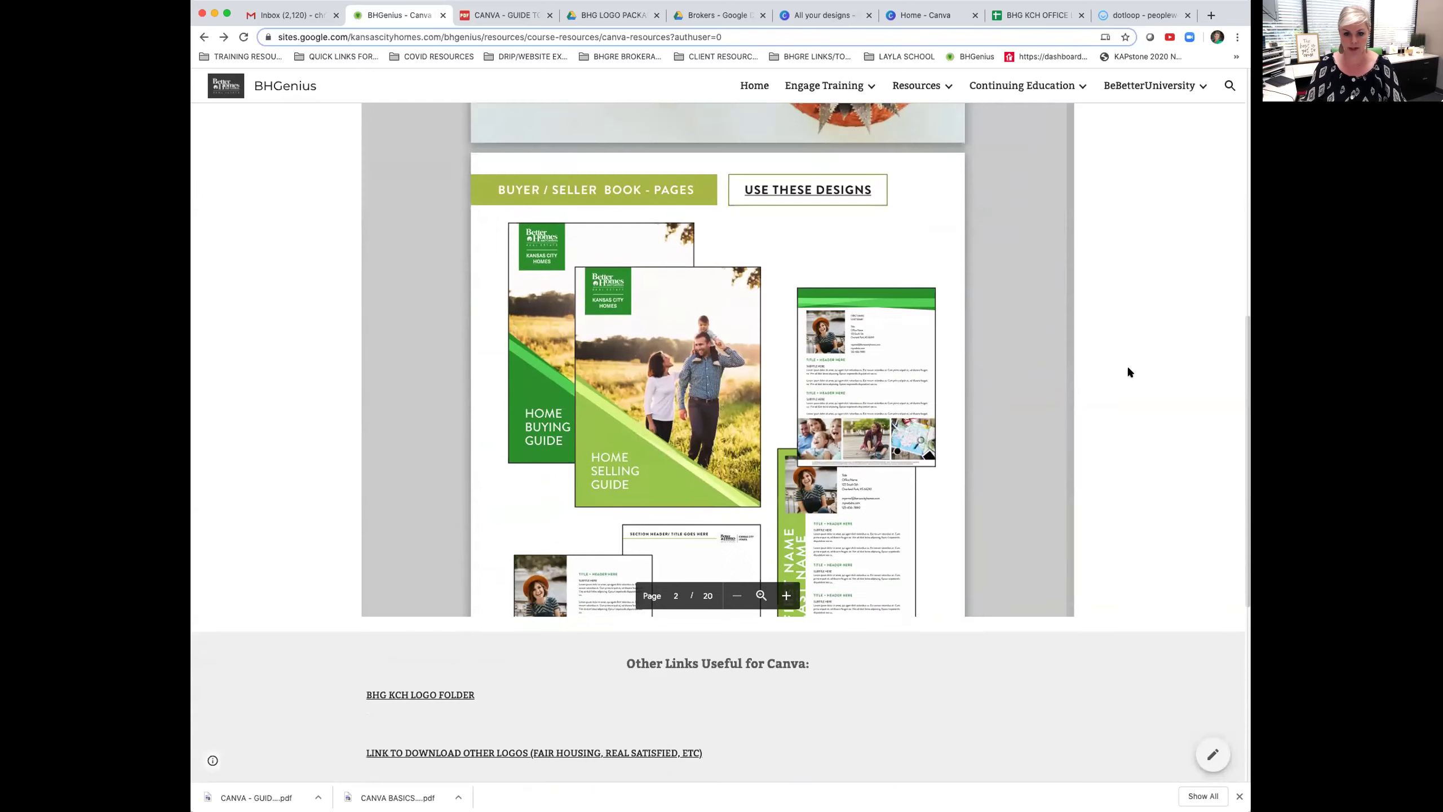
{"action": "scroll", "coordinate": [1127, 372], "scroll_direction": "up", "scroll_amount": 1}
{"action": "scroll", "coordinate": [1008, 312], "scroll_direction": "up", "scroll_amount": 3}
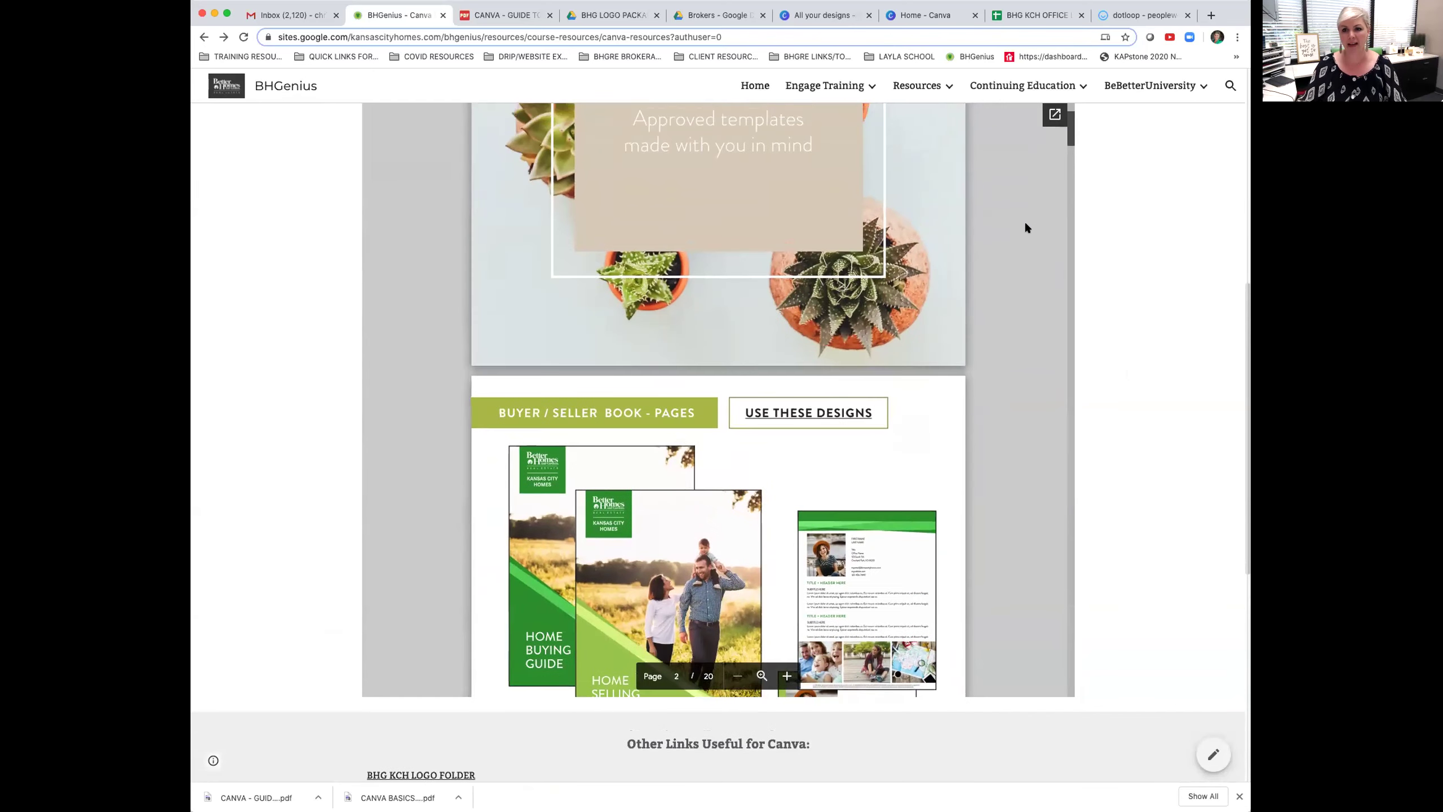
Open the embedded Creating with Canva template PDF in its own browser tab and bring that tab up.
{"action": "left_click", "coordinate": [1054, 115]}
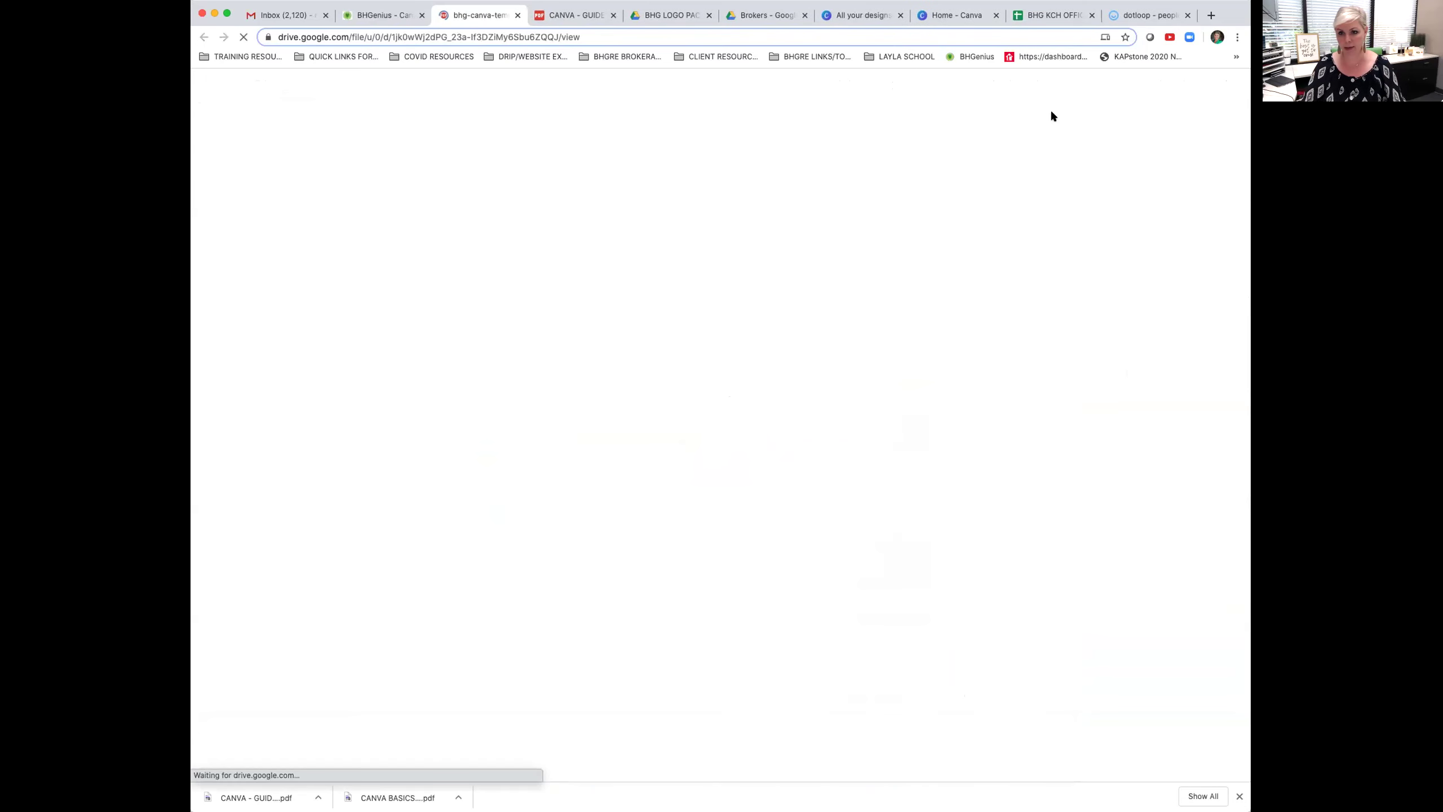
{"action": "left_click", "coordinate": [366, 17]}
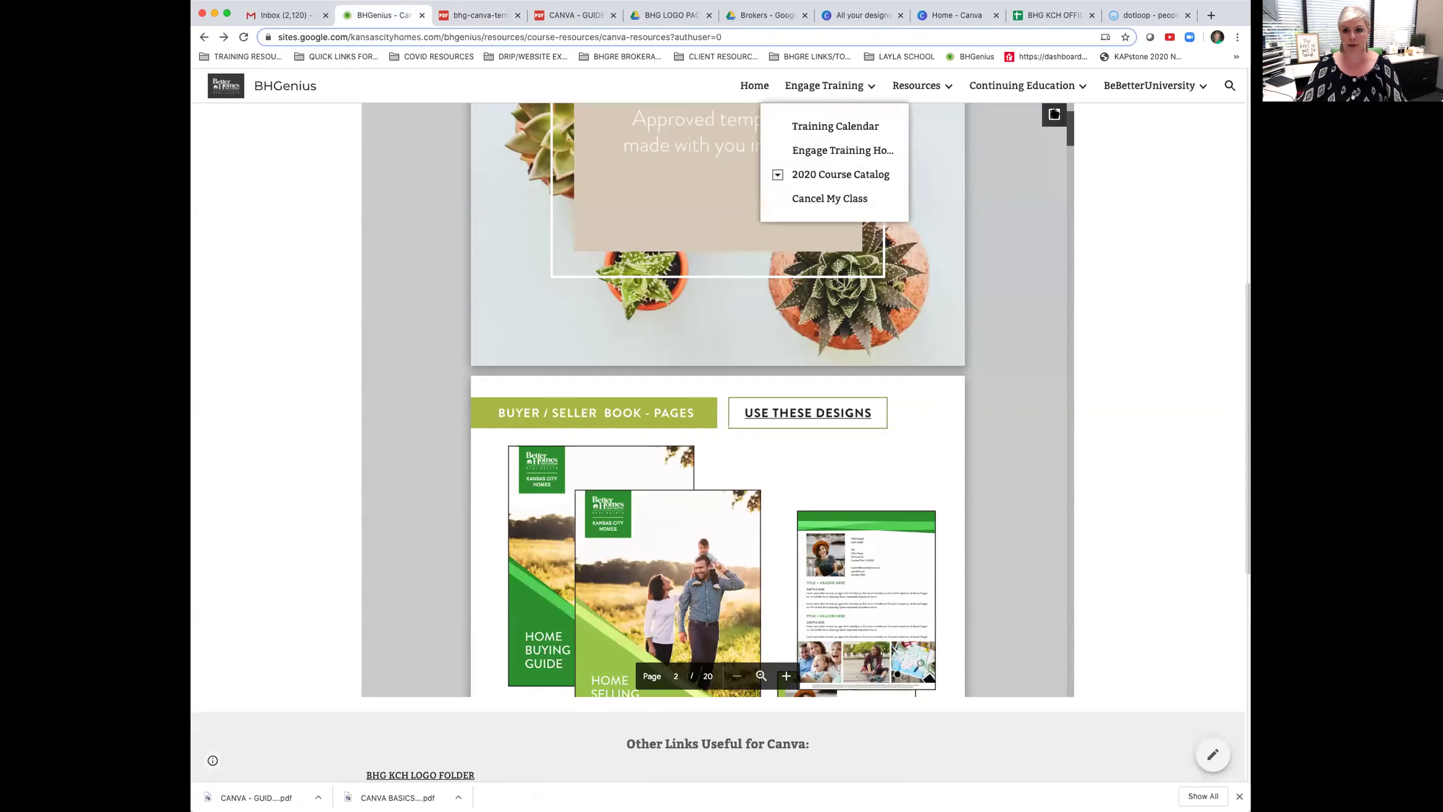
{"action": "scroll", "coordinate": [1046, 171], "scroll_direction": "up", "scroll_amount": 3}
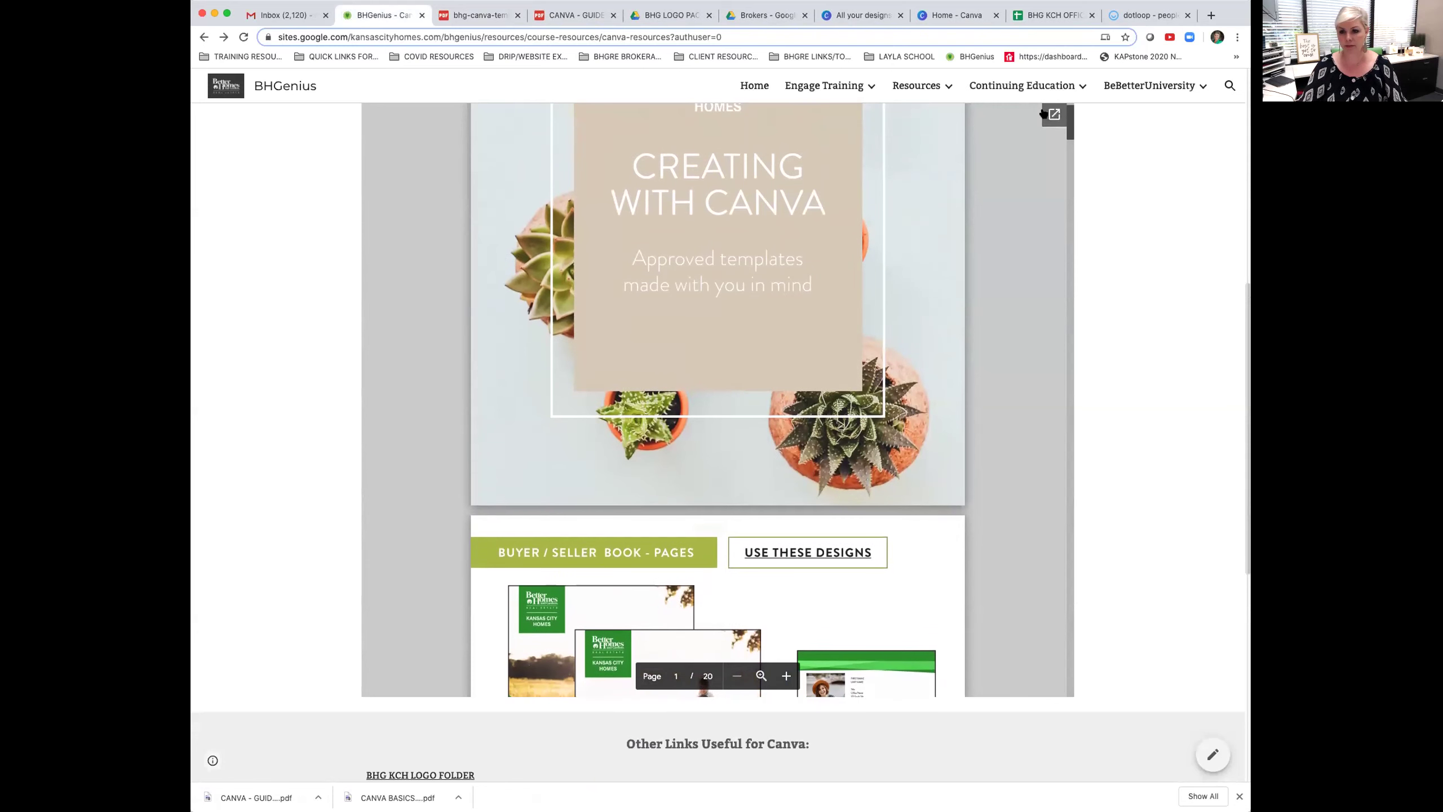
{"action": "left_click", "coordinate": [481, 16]}
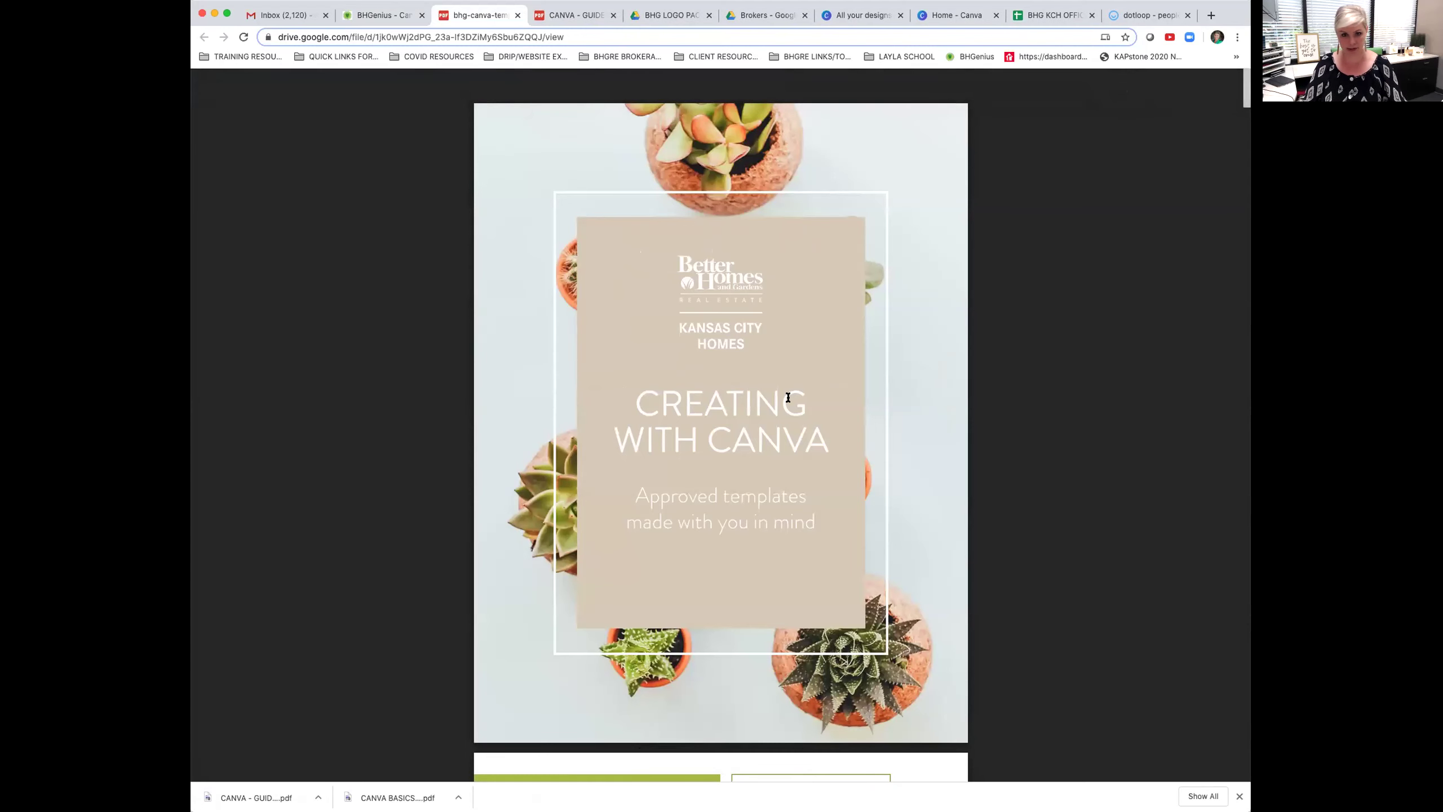
Look through the template PDF's Buyer / Seller Book pages and its Social Square designs for Events, Just Listed and Open House.
{"action": "scroll", "coordinate": [788, 397], "scroll_direction": "down", "scroll_amount": 10}
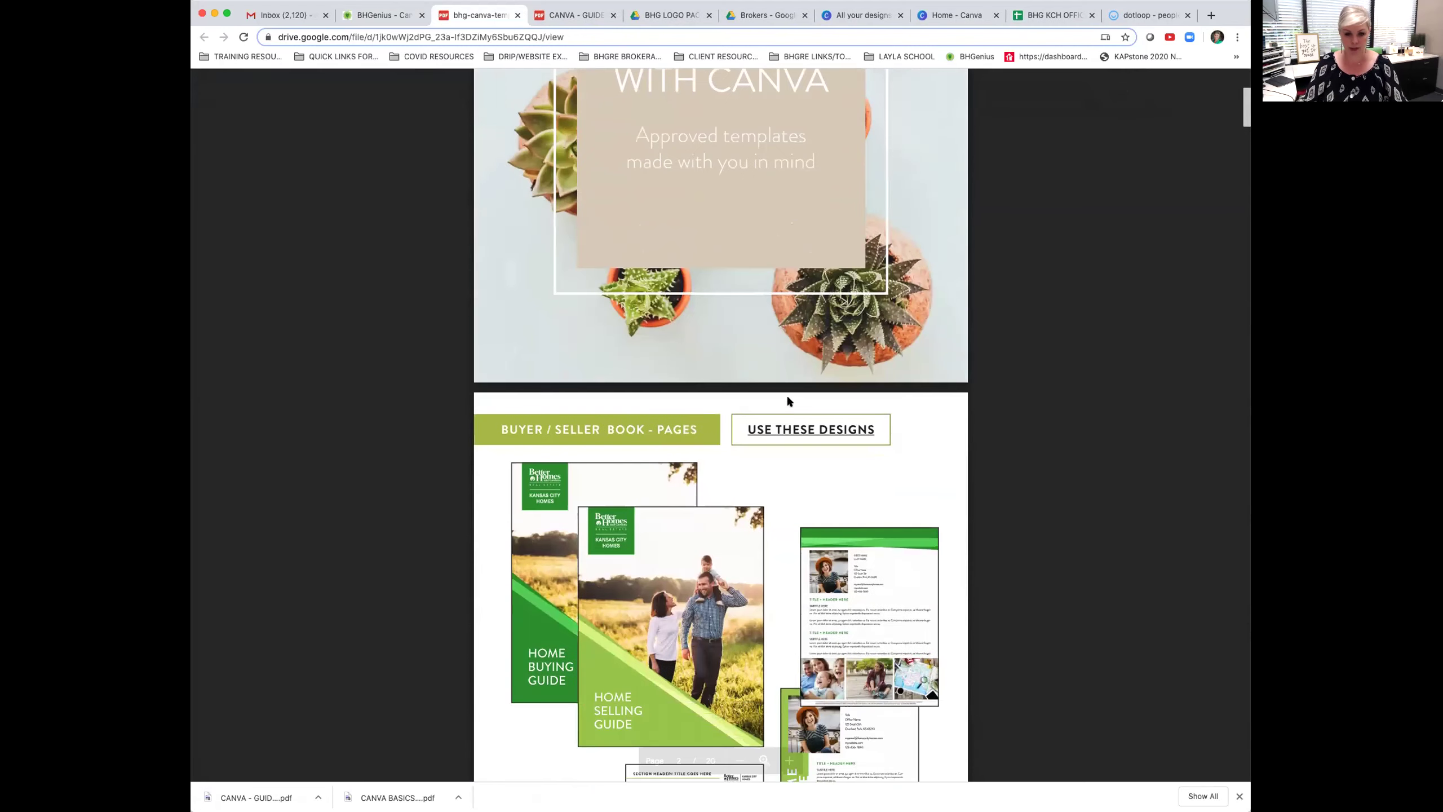
{"action": "scroll", "coordinate": [788, 398], "scroll_direction": "down", "scroll_amount": 2}
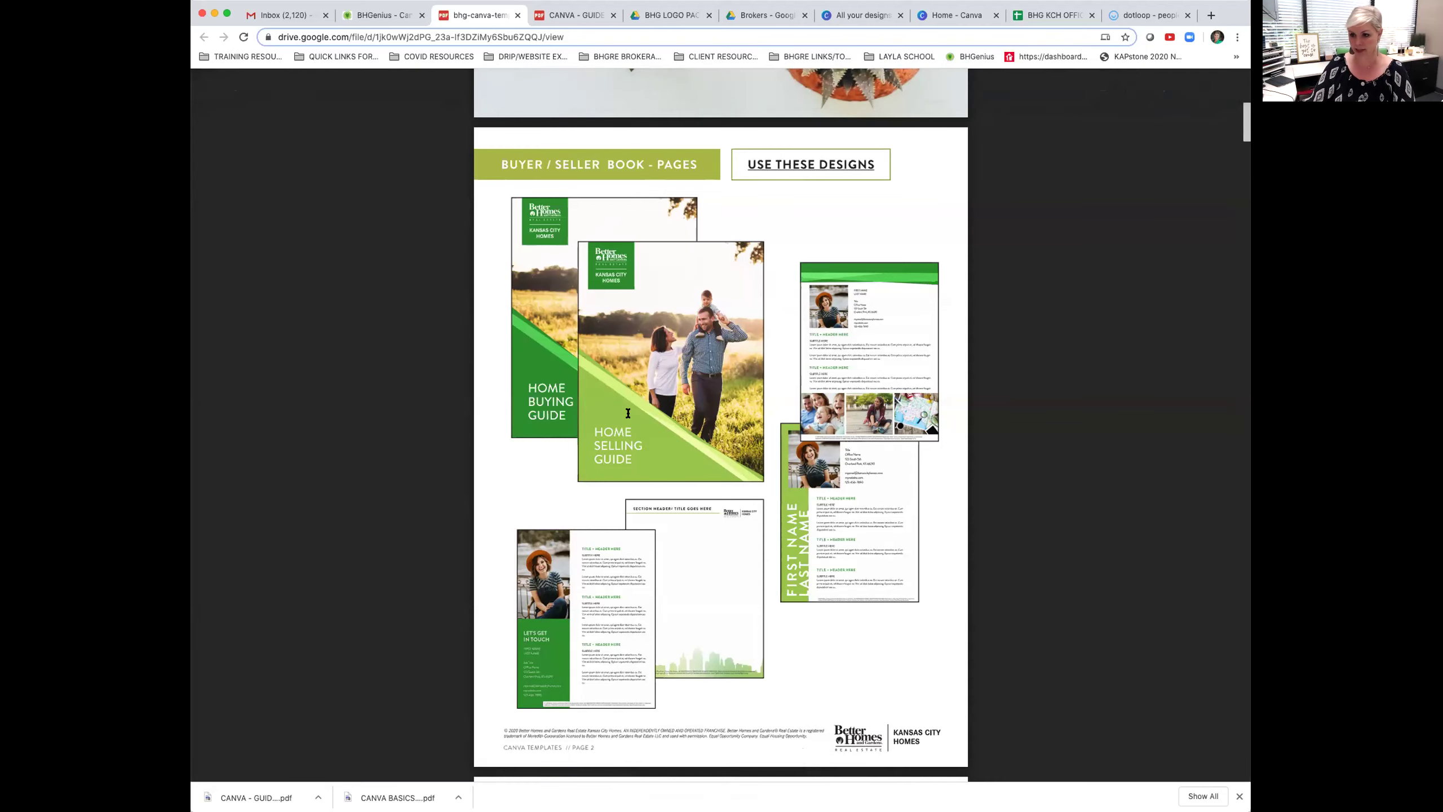
{"action": "scroll", "coordinate": [628, 413], "scroll_direction": "down", "scroll_amount": 10}
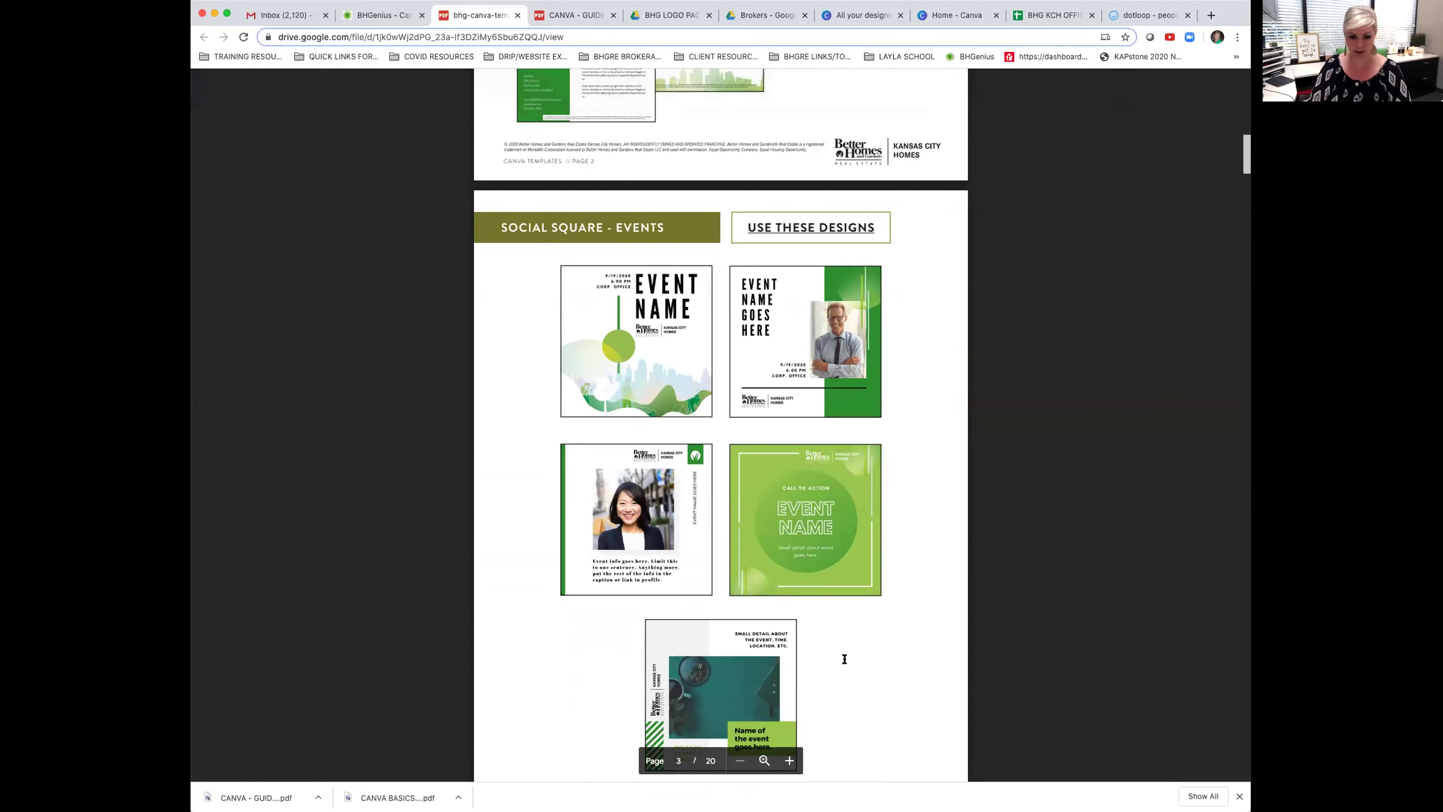
{"action": "scroll", "coordinate": [845, 659], "scroll_direction": "down", "scroll_amount": 2}
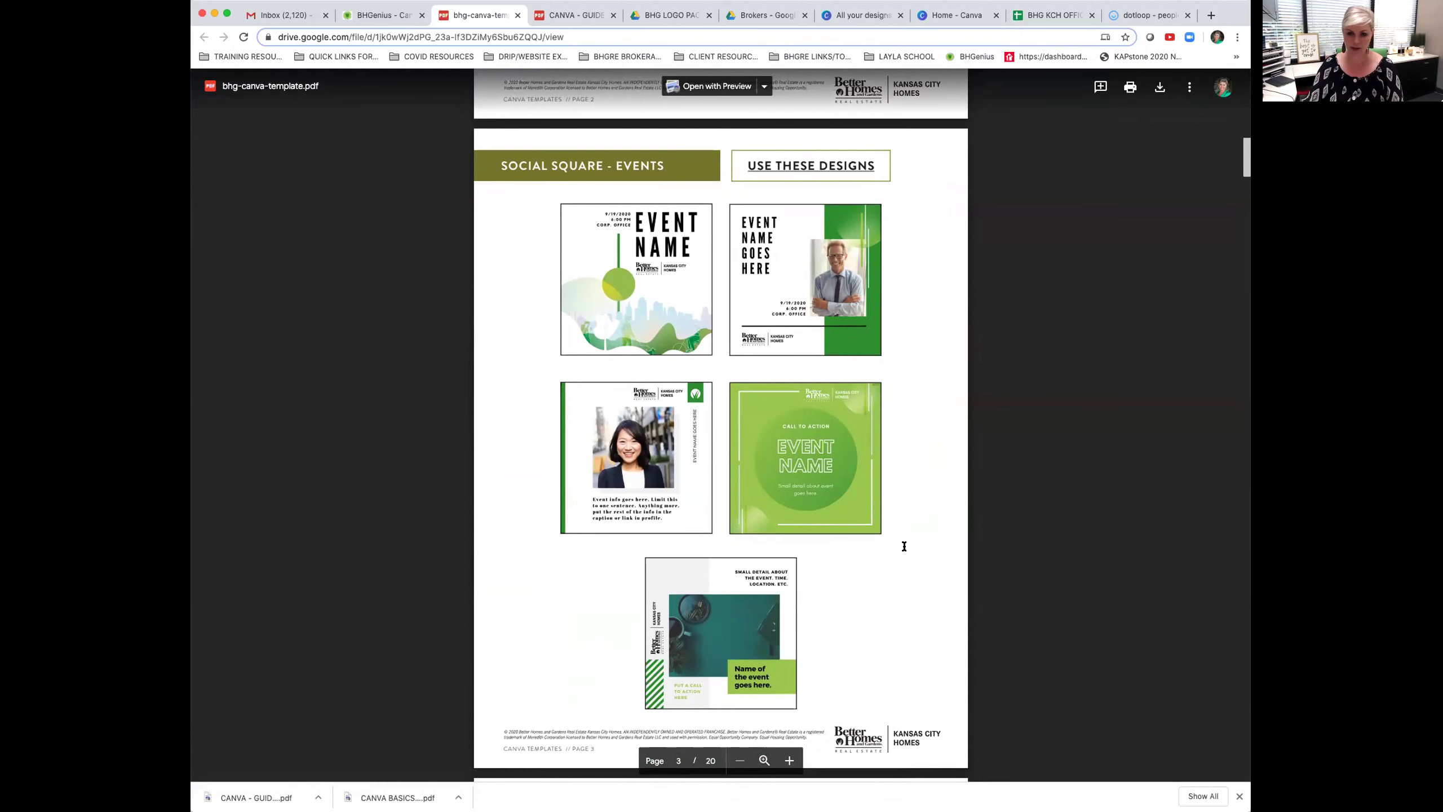
{"action": "scroll", "coordinate": [900, 553], "scroll_direction": "down", "scroll_amount": 10}
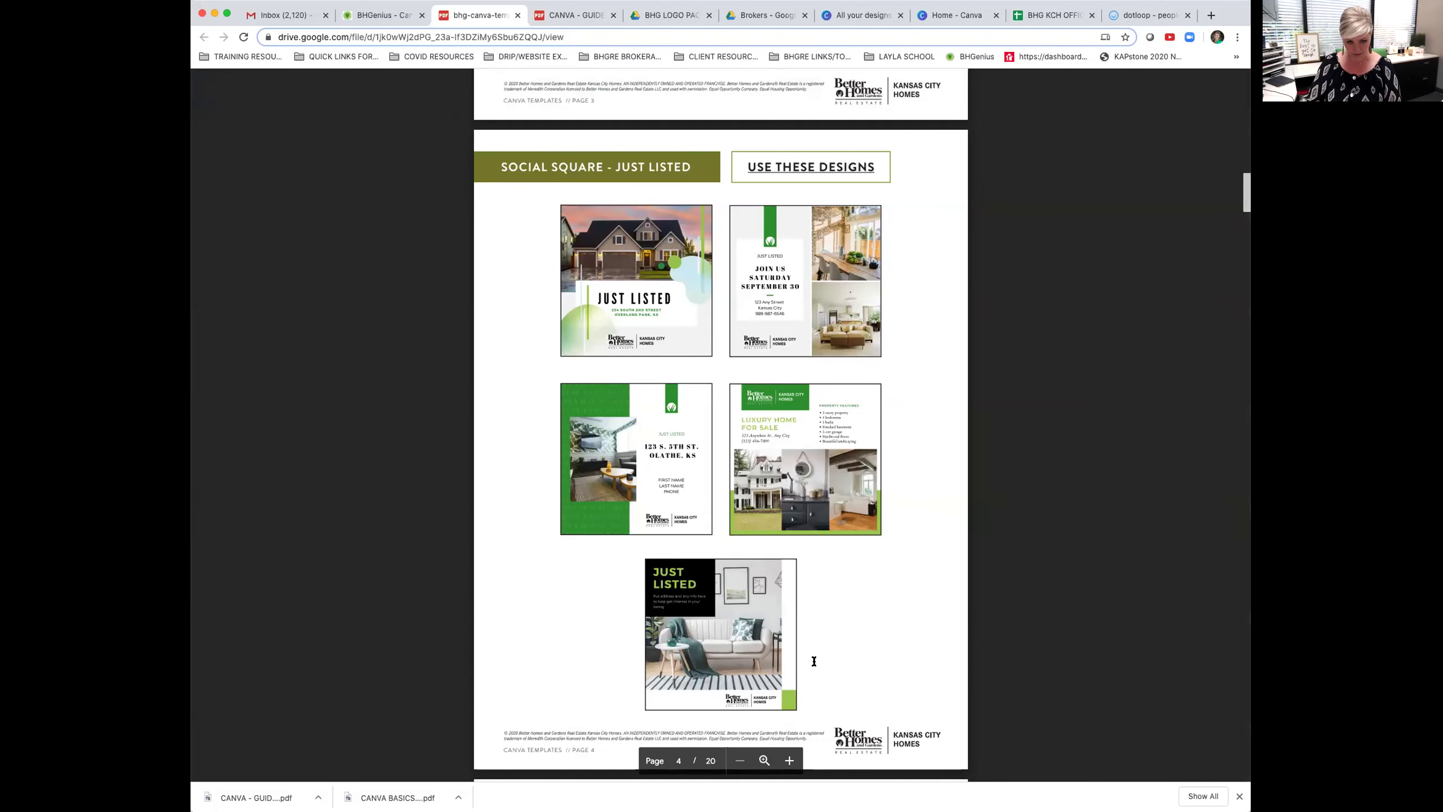
{"action": "scroll", "coordinate": [814, 661], "scroll_direction": "down", "scroll_amount": 10}
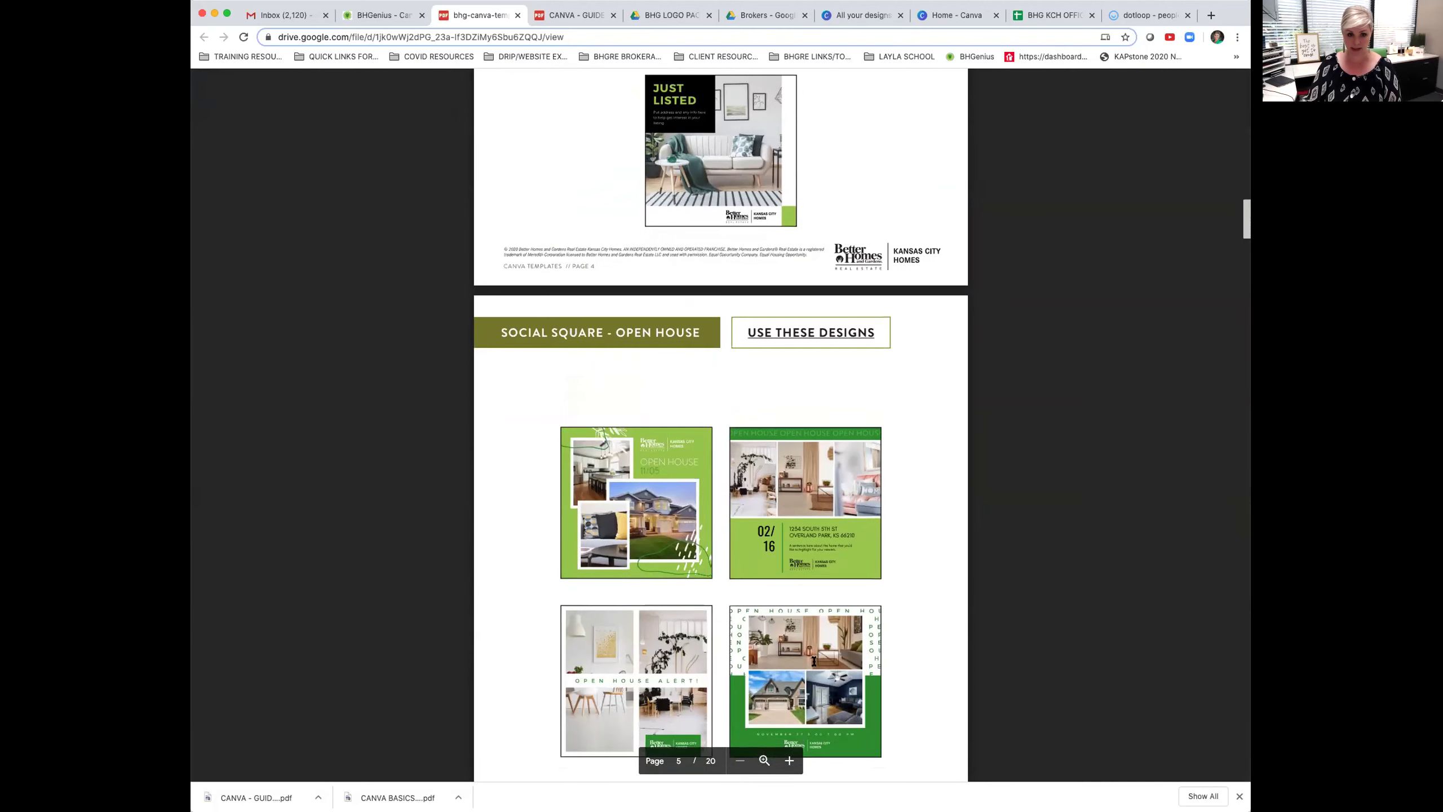
{"action": "scroll", "coordinate": [813, 661], "scroll_direction": "down", "scroll_amount": 2}
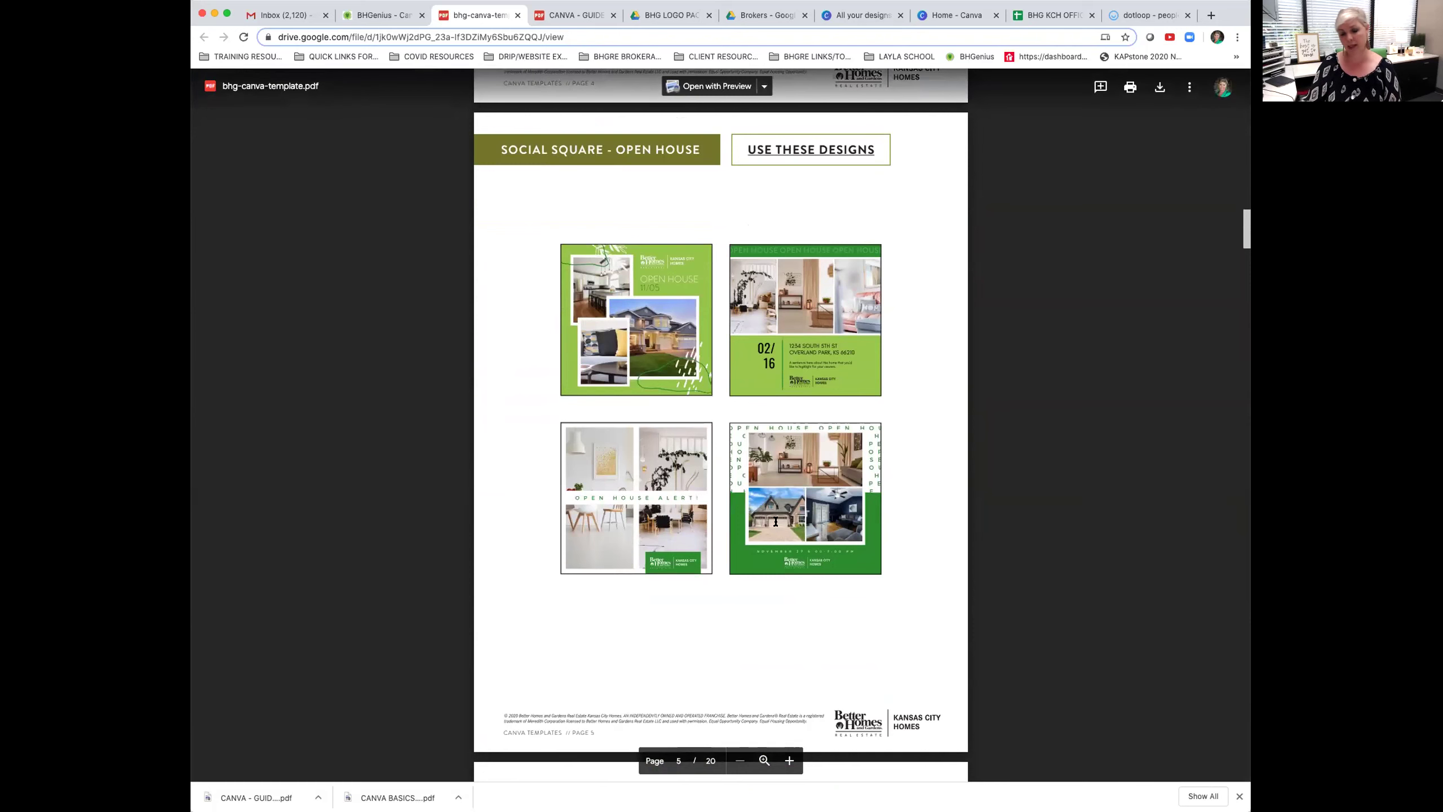
Look through the PDF's Quotes, Facebook Covers, Home Suite Headers, Flyers - Listings and Ninja Cards - KC Fun Facts pages.
{"action": "scroll", "coordinate": [776, 521], "scroll_direction": "down", "scroll_amount": 10}
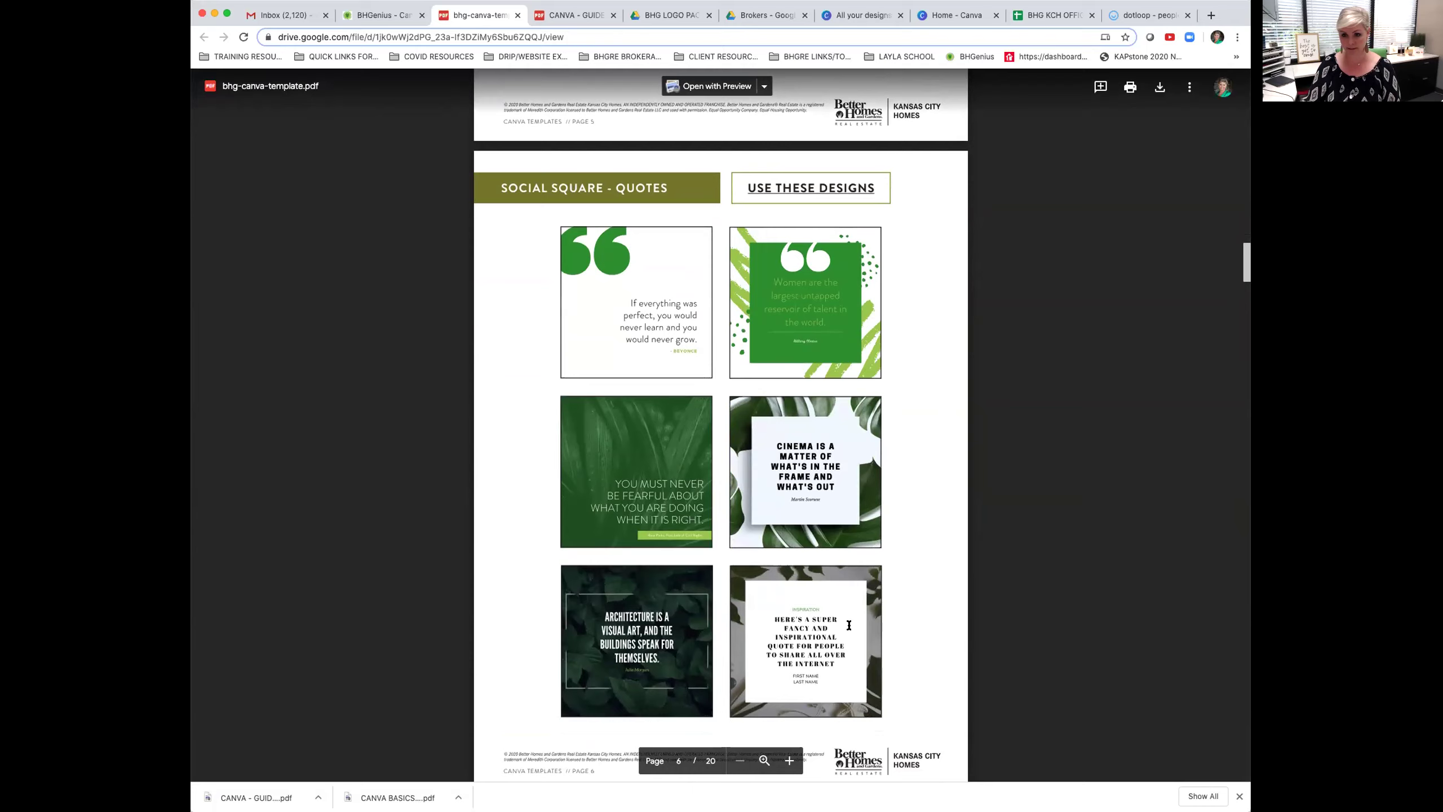
{"action": "scroll", "coordinate": [849, 626], "scroll_direction": "down", "scroll_amount": 7}
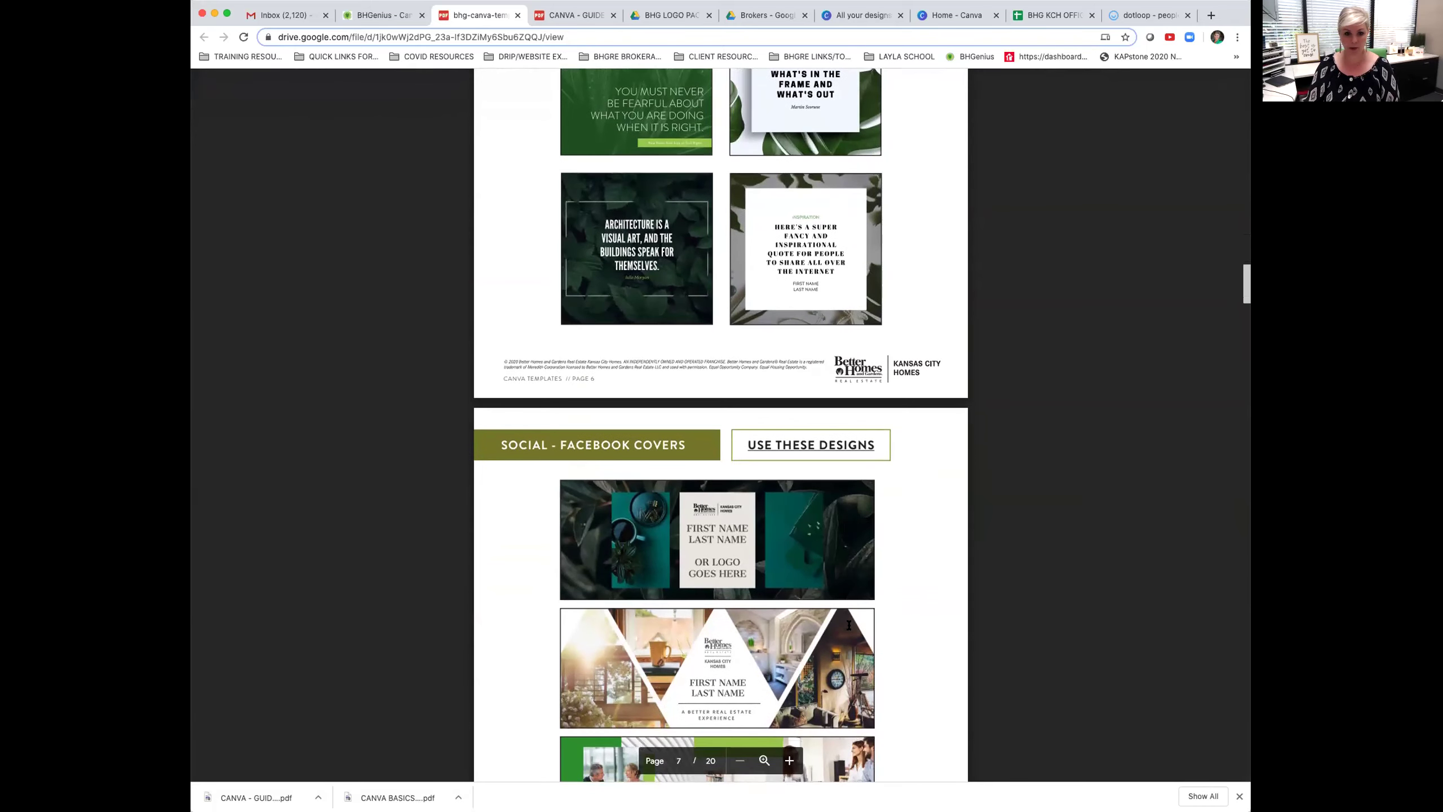
{"action": "scroll", "coordinate": [849, 625], "scroll_direction": "down", "scroll_amount": 3}
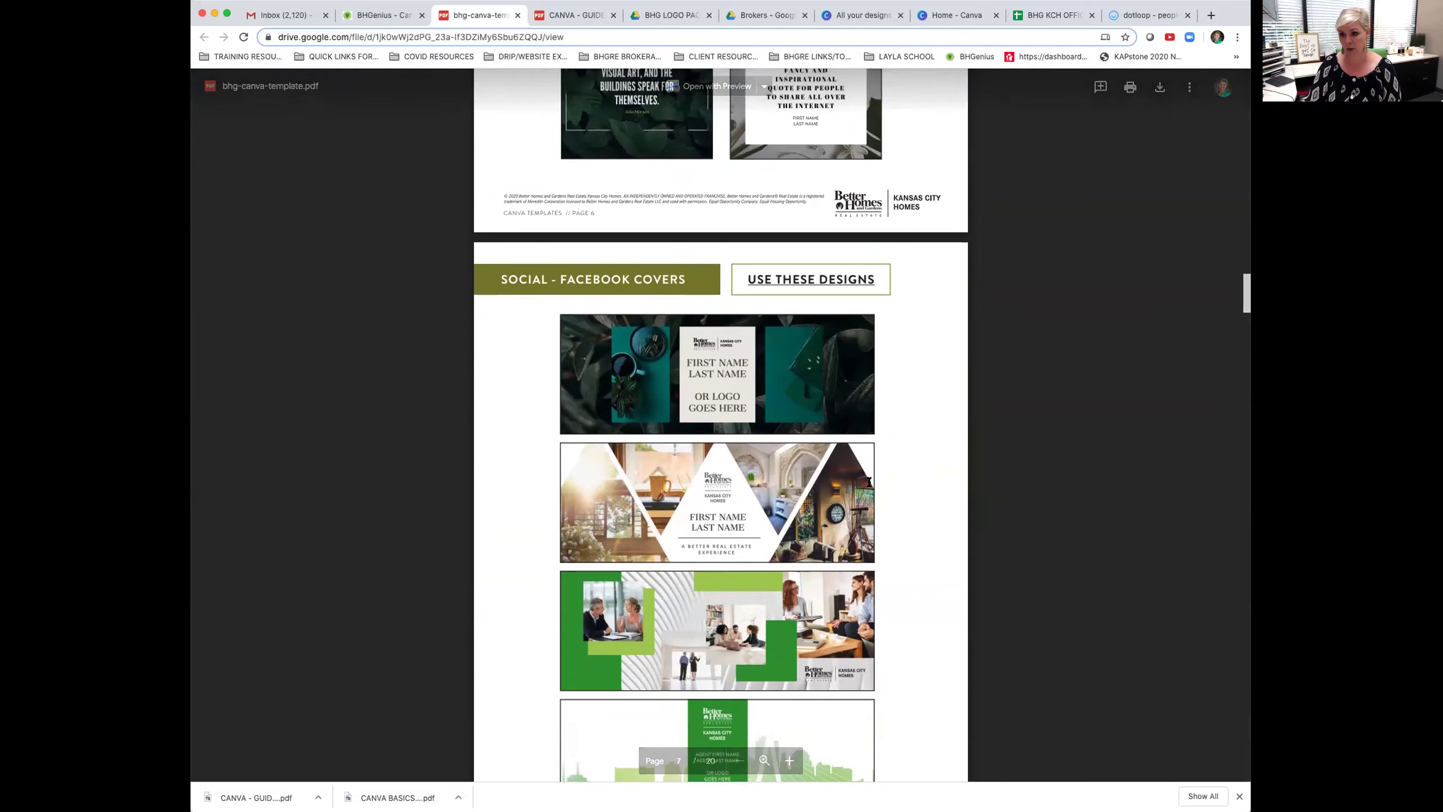
{"action": "scroll", "coordinate": [891, 482], "scroll_direction": "down", "scroll_amount": 8}
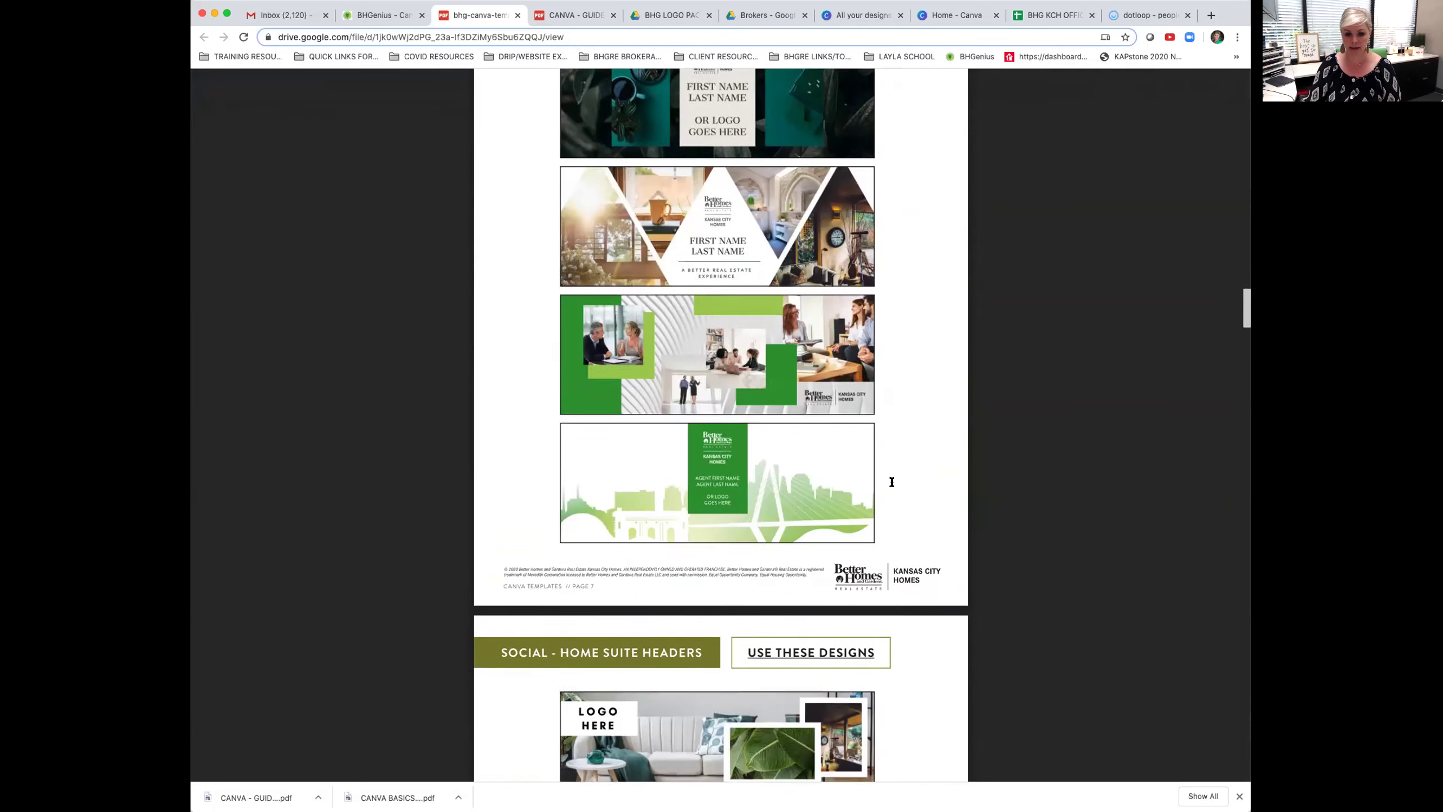
{"action": "scroll", "coordinate": [891, 482], "scroll_direction": "down", "scroll_amount": 5}
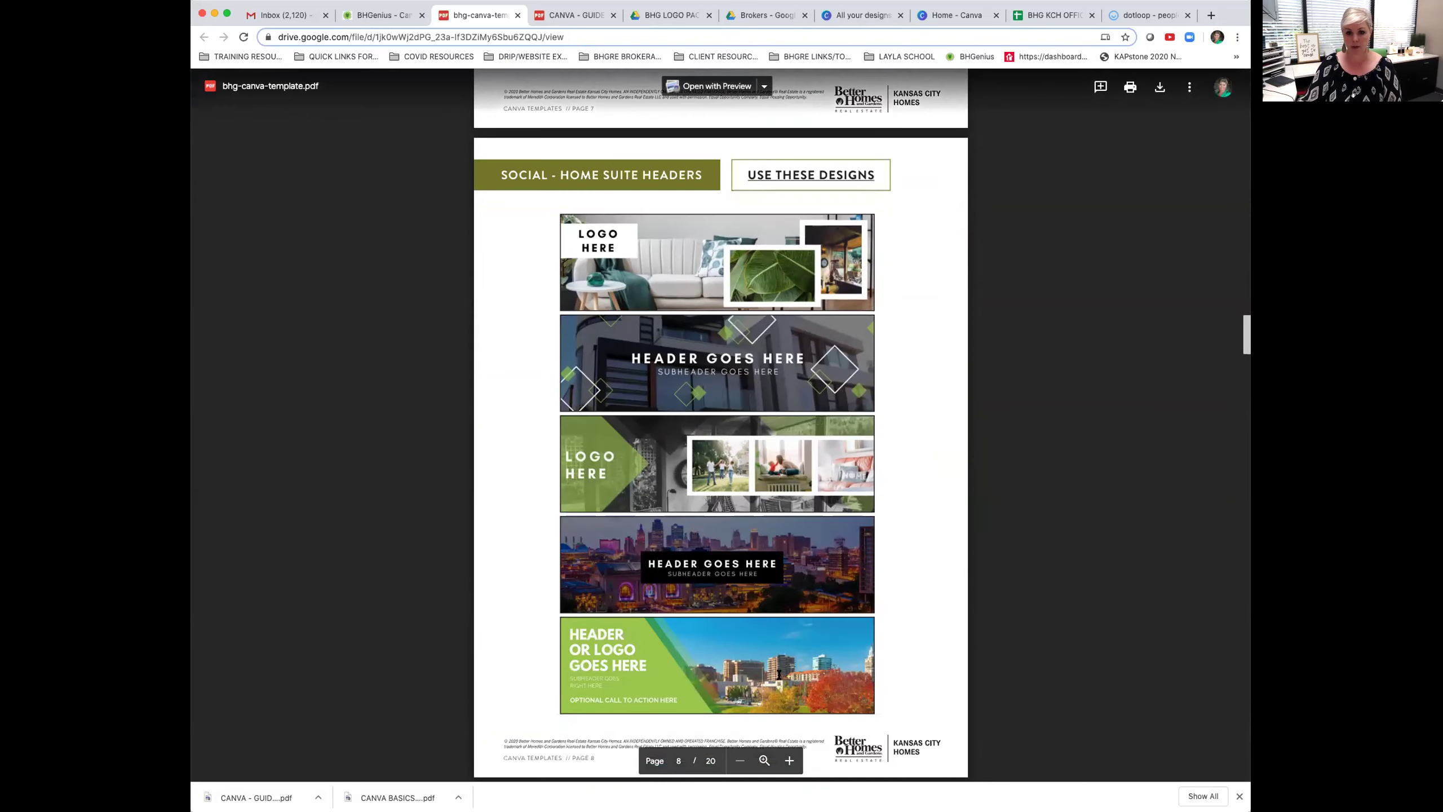
{"action": "scroll", "coordinate": [781, 726], "scroll_direction": "down", "scroll_amount": 12}
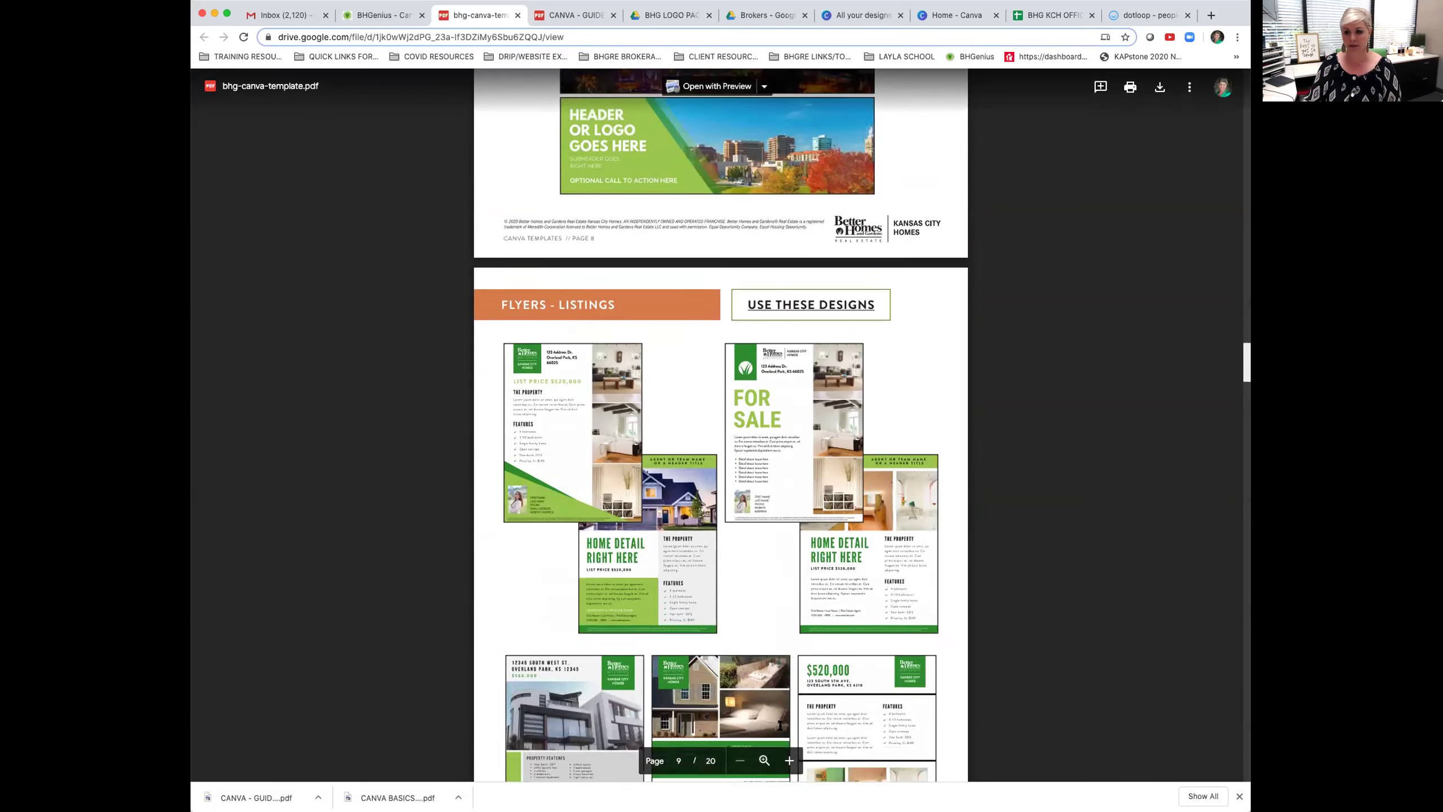
{"action": "scroll", "coordinate": [780, 725], "scroll_direction": "down", "scroll_amount": 1}
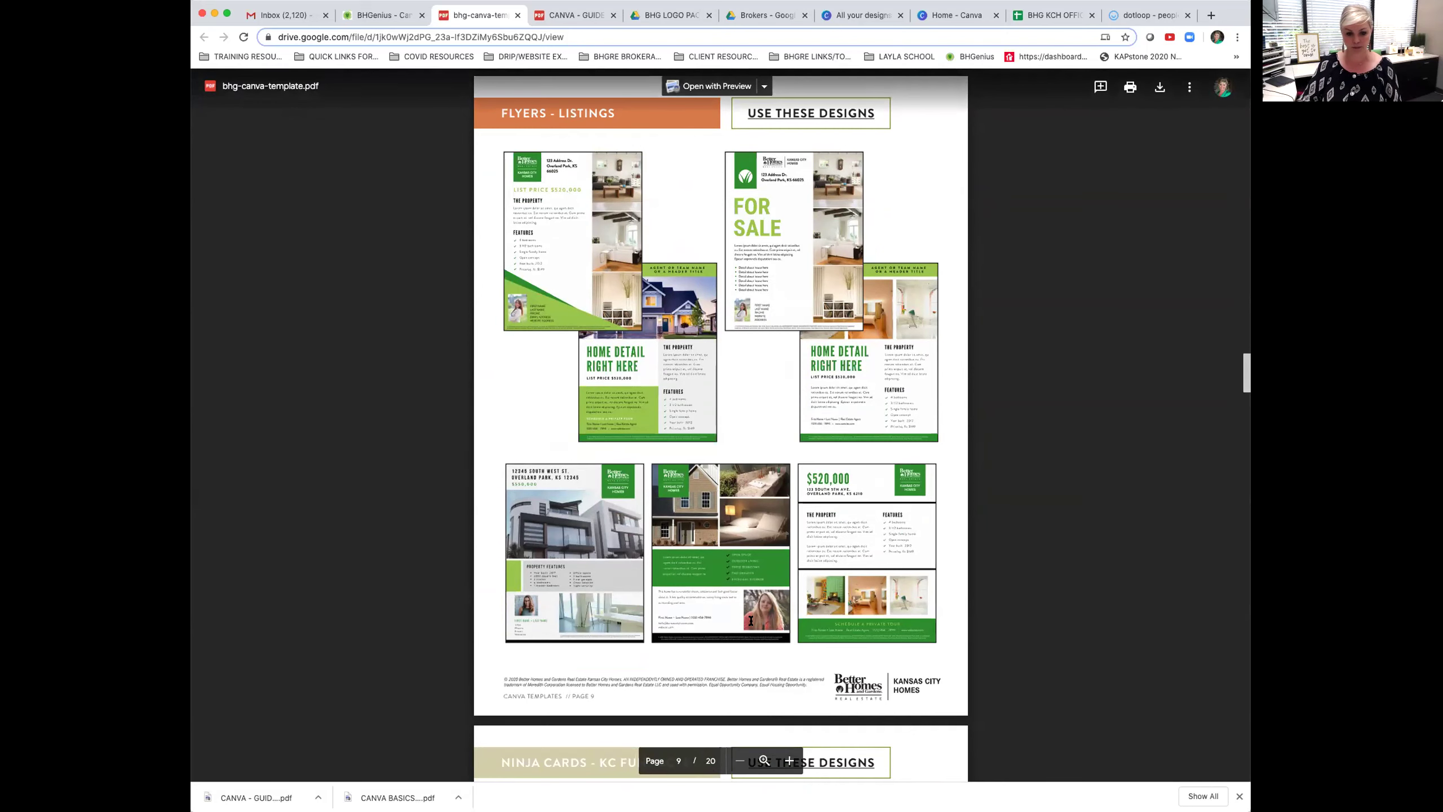
{"action": "scroll", "coordinate": [751, 620], "scroll_direction": "down", "scroll_amount": 5}
{"action": "scroll", "coordinate": [751, 620], "scroll_direction": "down", "scroll_amount": 5}
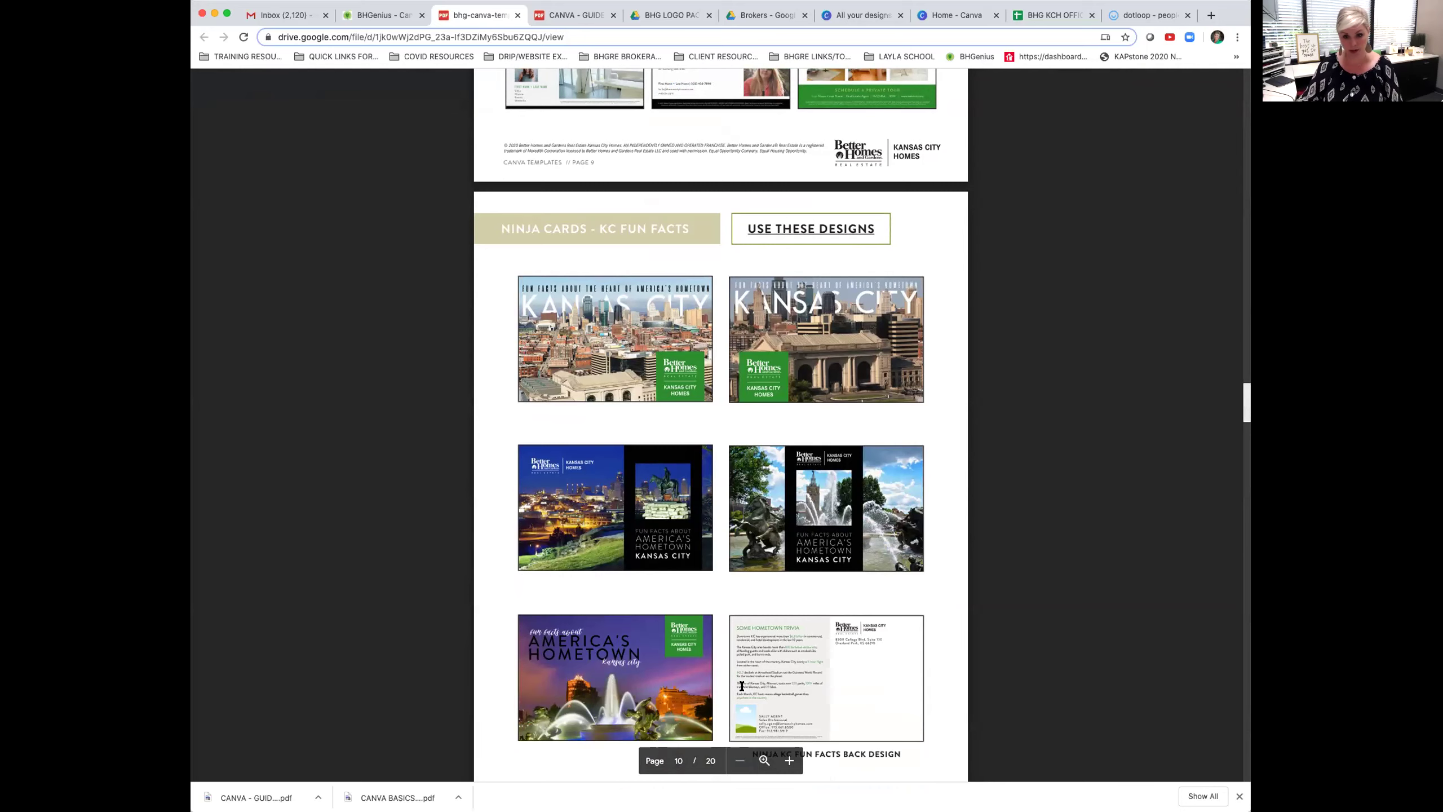
Return to the PDF's Flyers - Listings page, follow its Use These Designs link, and create an editable copy of the shared Canva template.
{"action": "scroll", "coordinate": [718, 534], "scroll_direction": "up", "scroll_amount": 6}
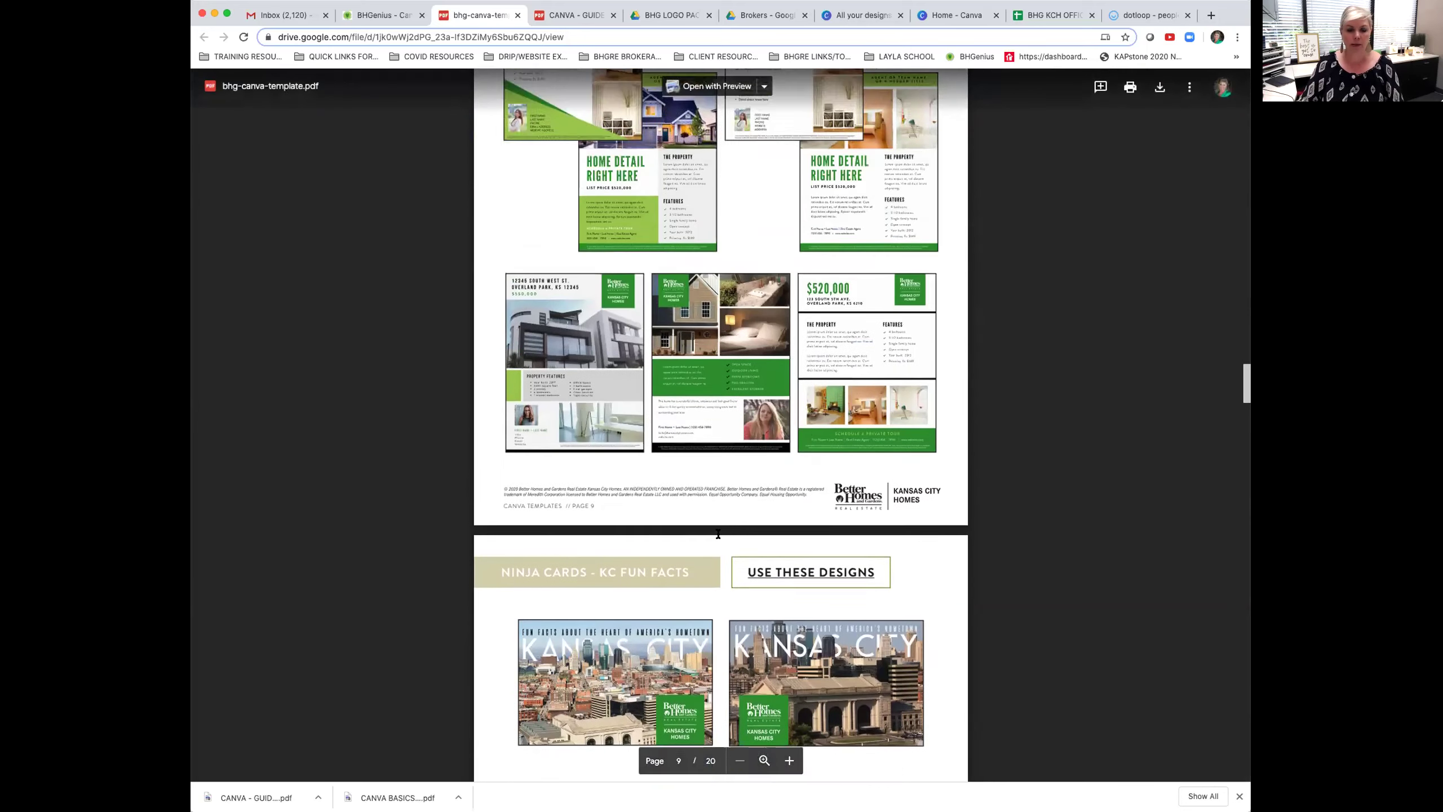
{"action": "scroll", "coordinate": [718, 533], "scroll_direction": "up", "scroll_amount": 4}
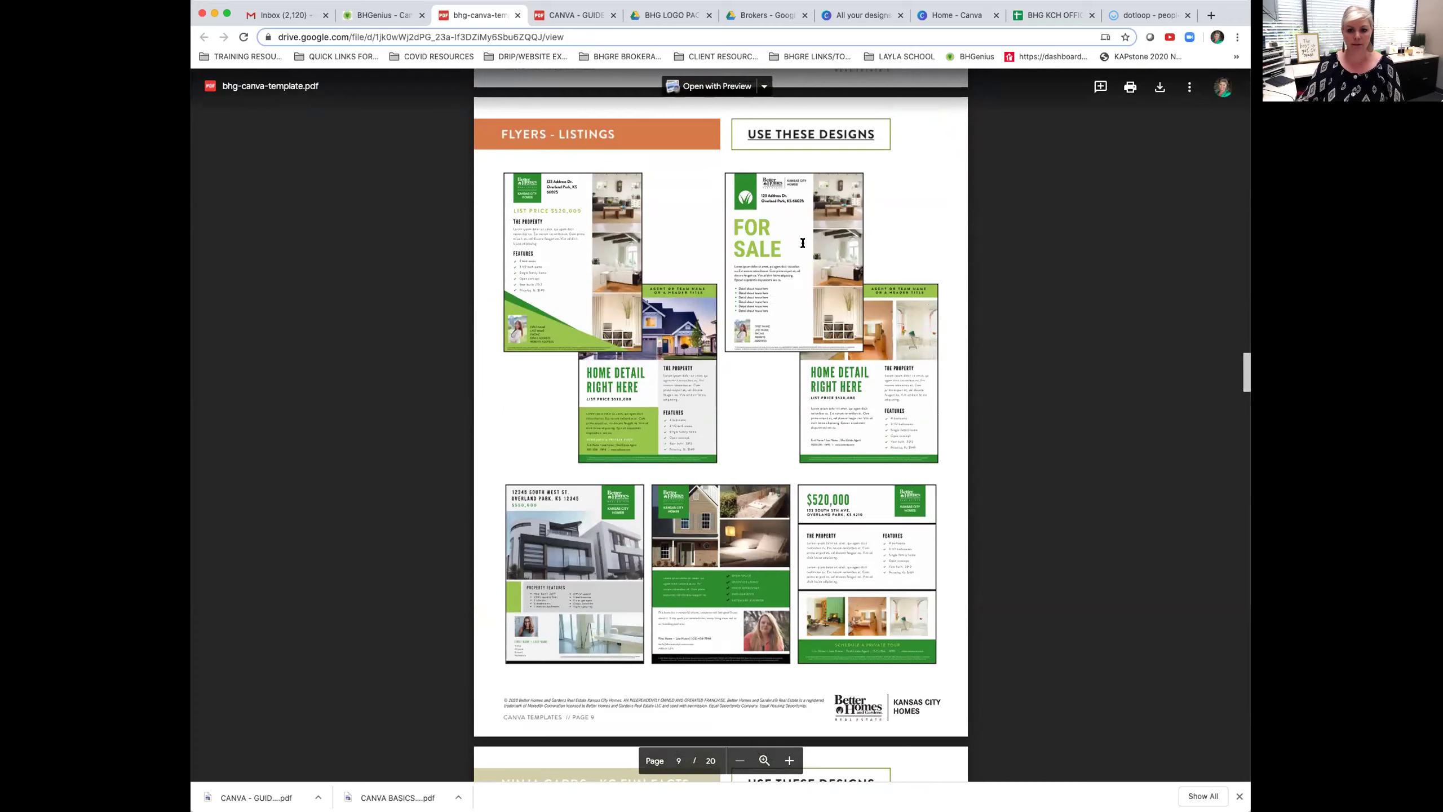
{"action": "left_click", "coordinate": [800, 137]}
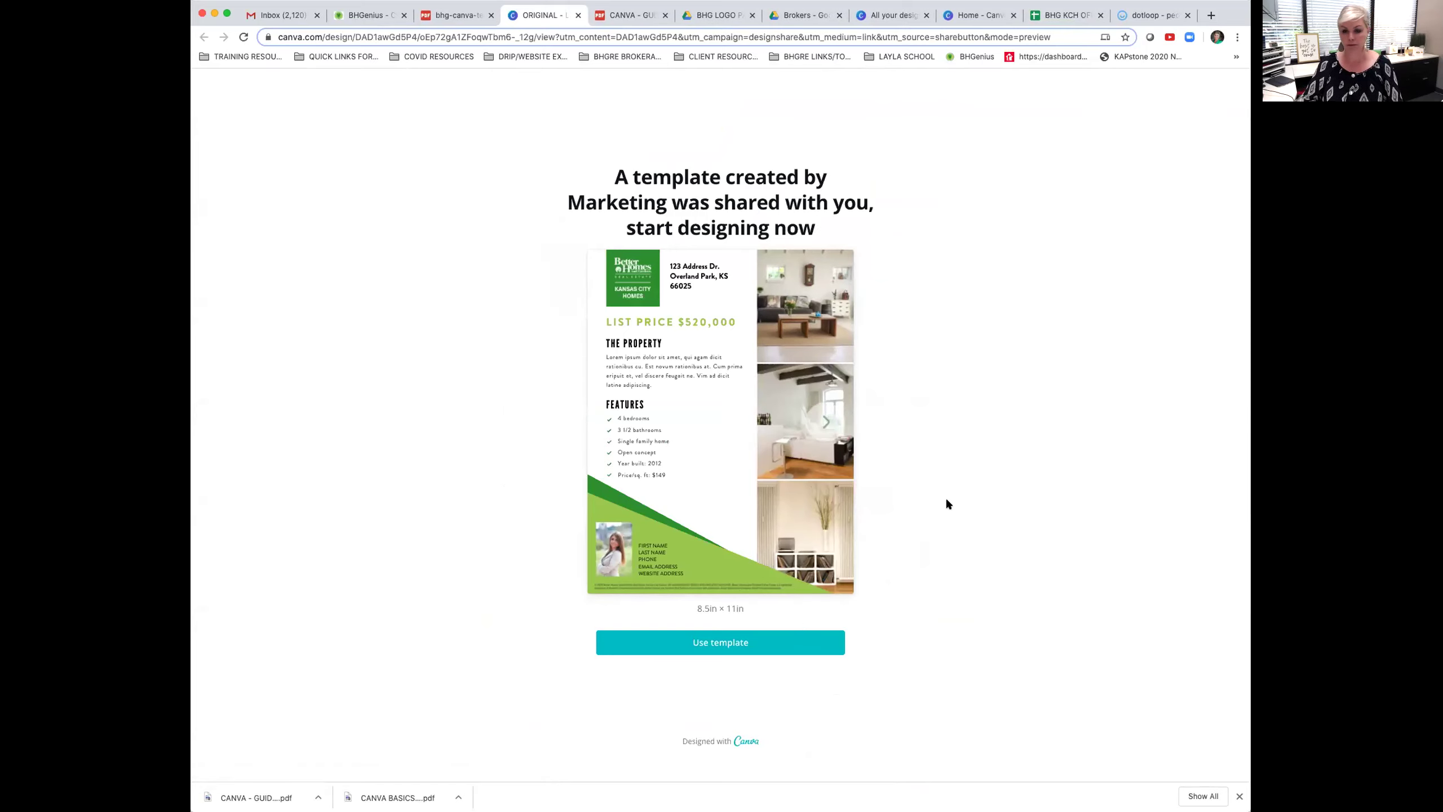
{"action": "left_click", "coordinate": [729, 648]}
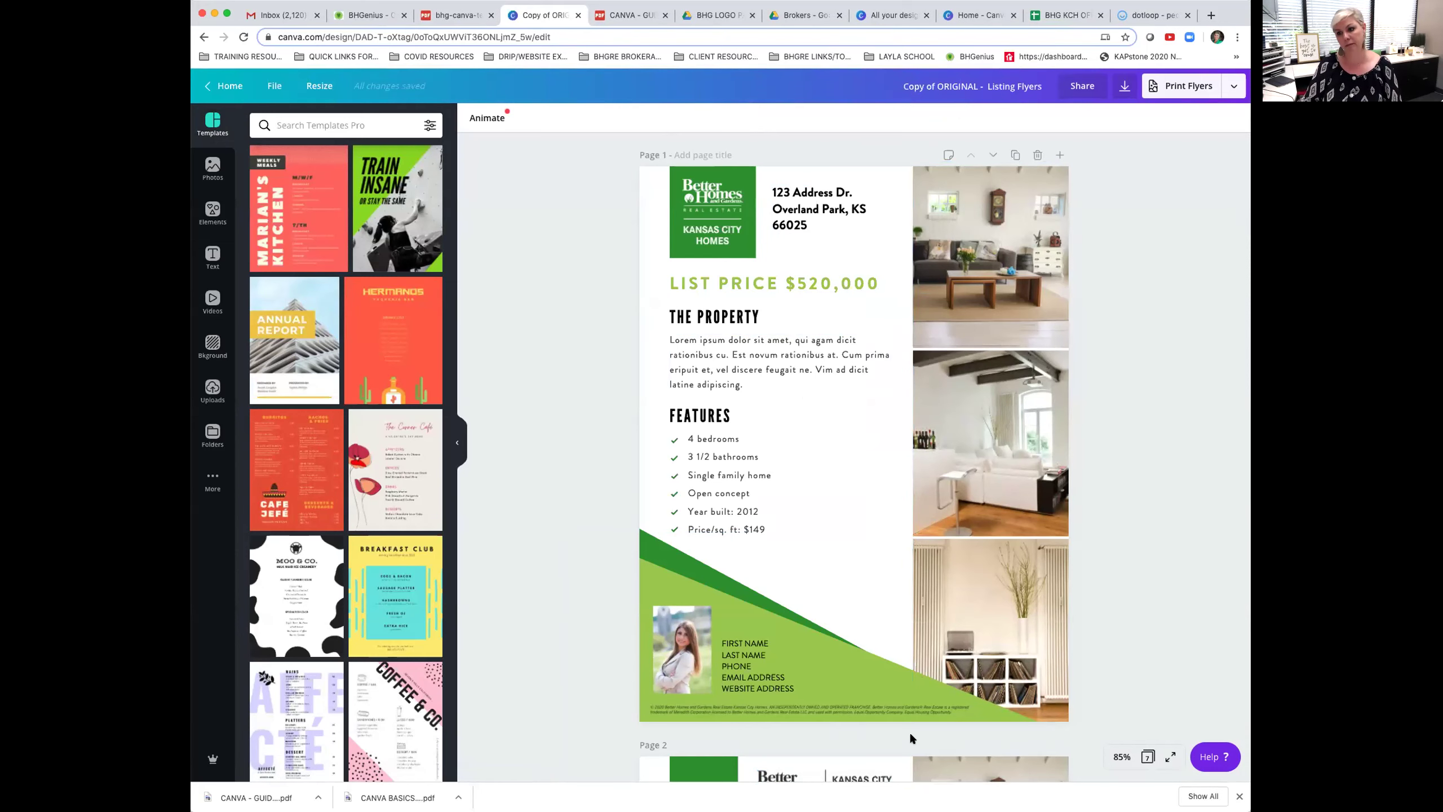
Hide the templates panel to enlarge the canvas and look through the listing flyer designs on pages 1 to 7.
{"action": "scroll", "coordinate": [908, 731], "scroll_direction": "down", "scroll_amount": 7}
{"action": "scroll", "coordinate": [908, 731], "scroll_direction": "down", "scroll_amount": 4}
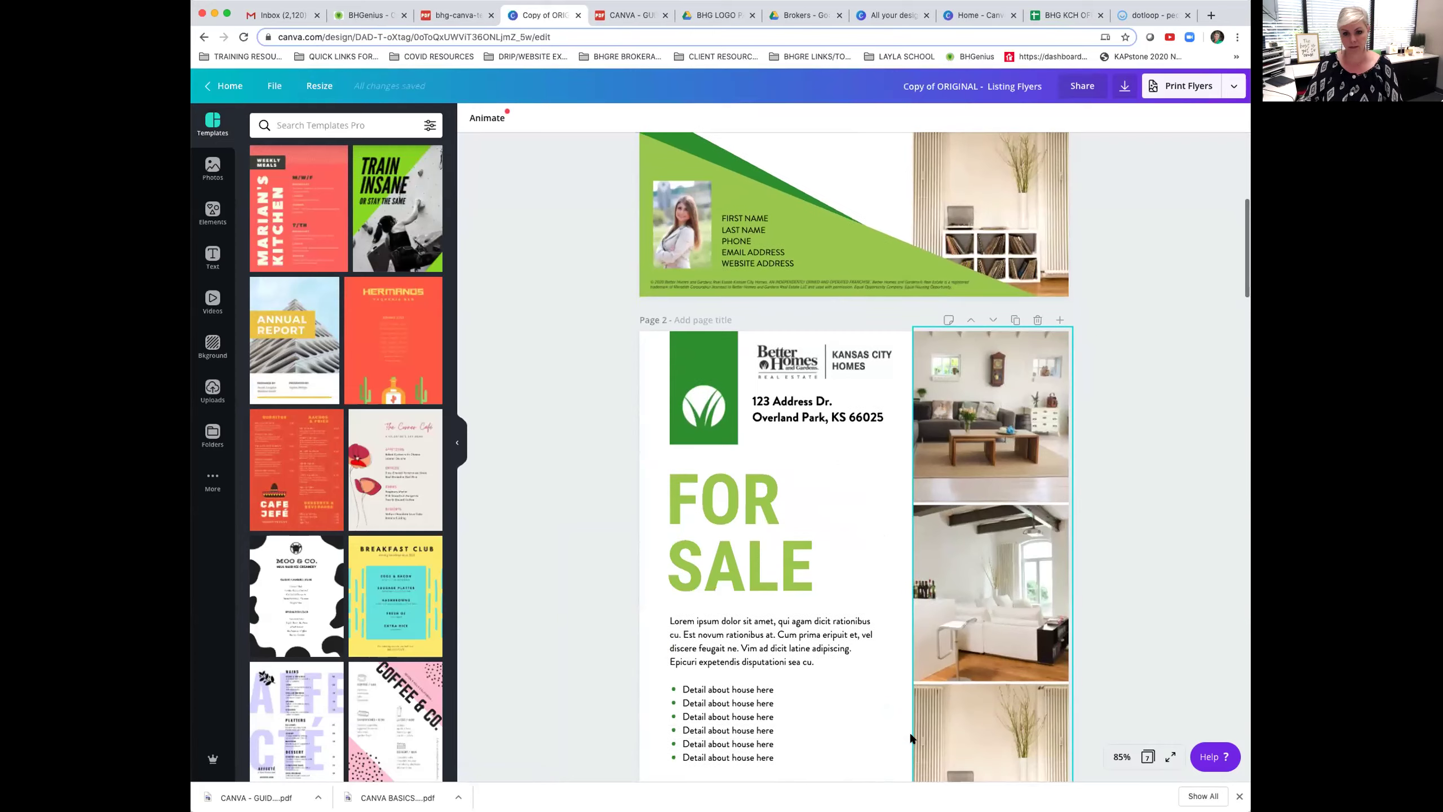
{"action": "left_click", "coordinate": [458, 438]}
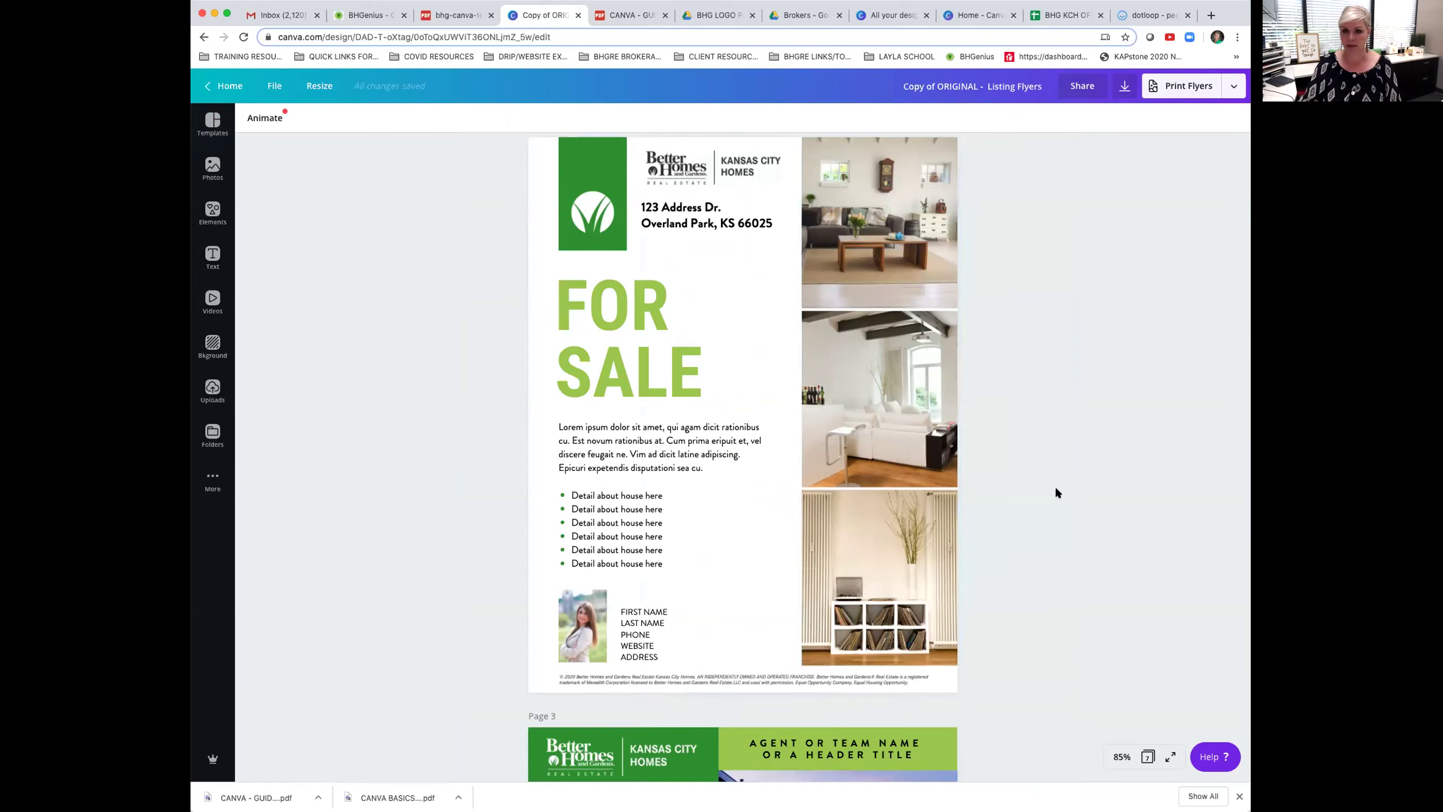
{"action": "scroll", "coordinate": [1055, 488], "scroll_direction": "up", "scroll_amount": 8}
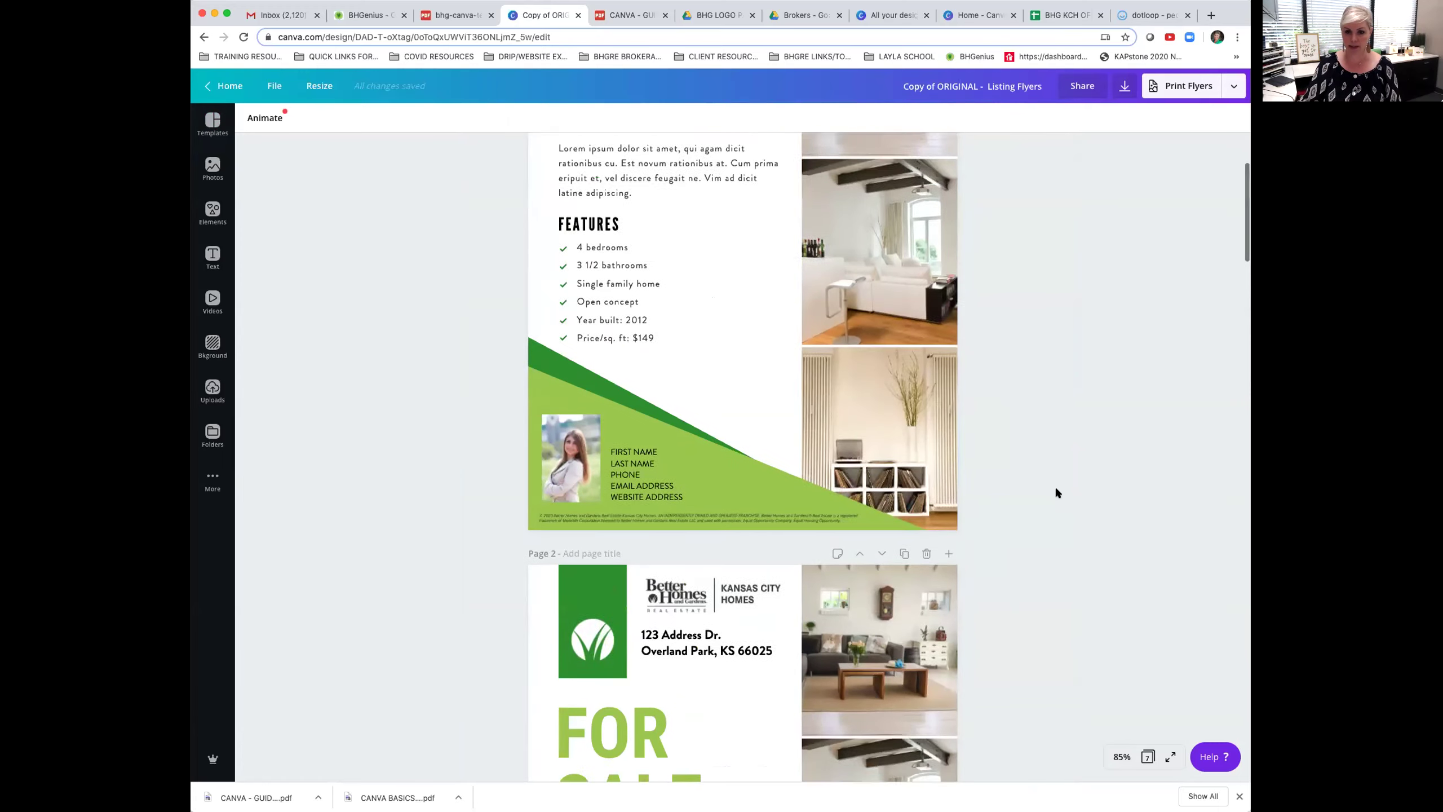
{"action": "scroll", "coordinate": [1057, 492], "scroll_direction": "up", "scroll_amount": 4}
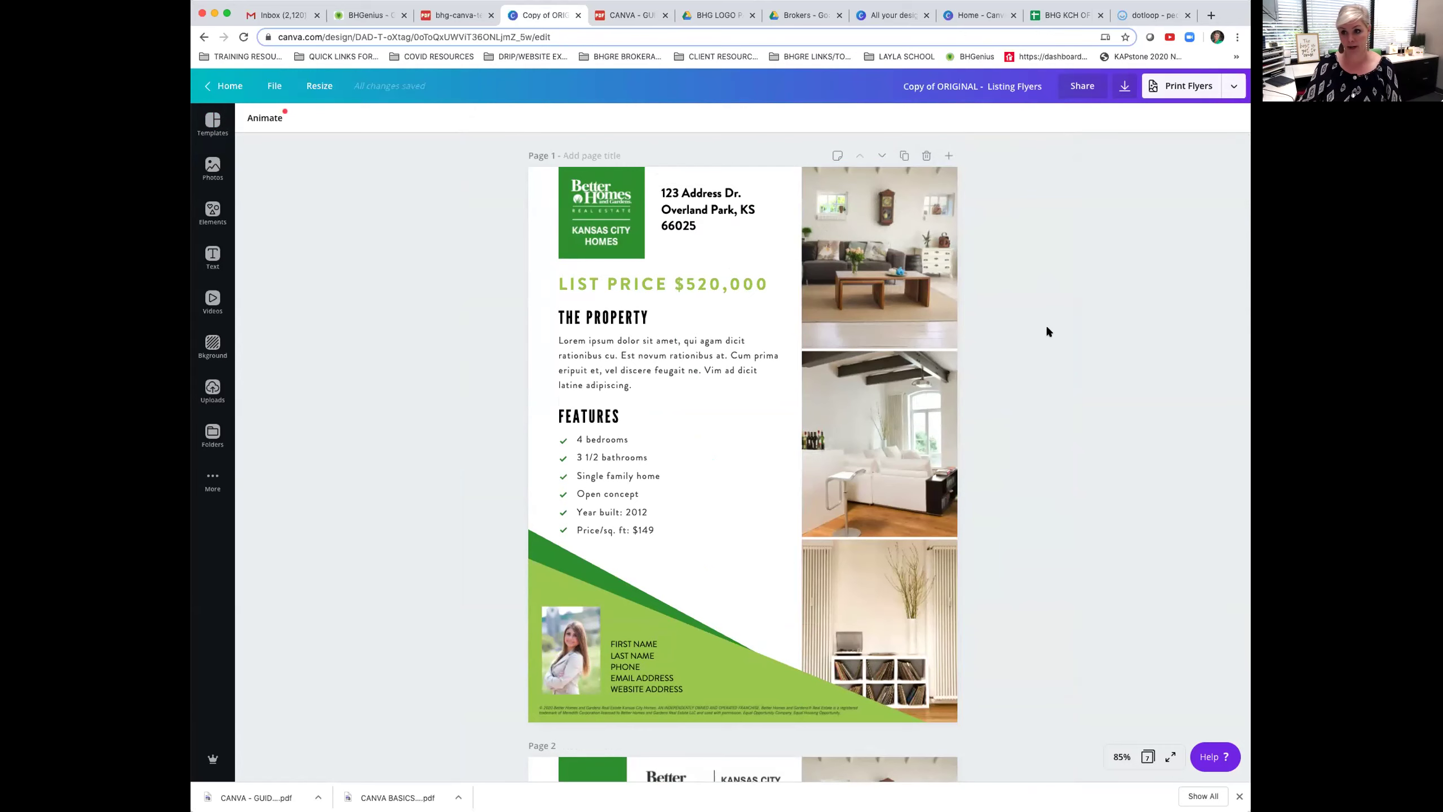
{"action": "scroll", "coordinate": [1048, 329], "scroll_direction": "down", "scroll_amount": 15}
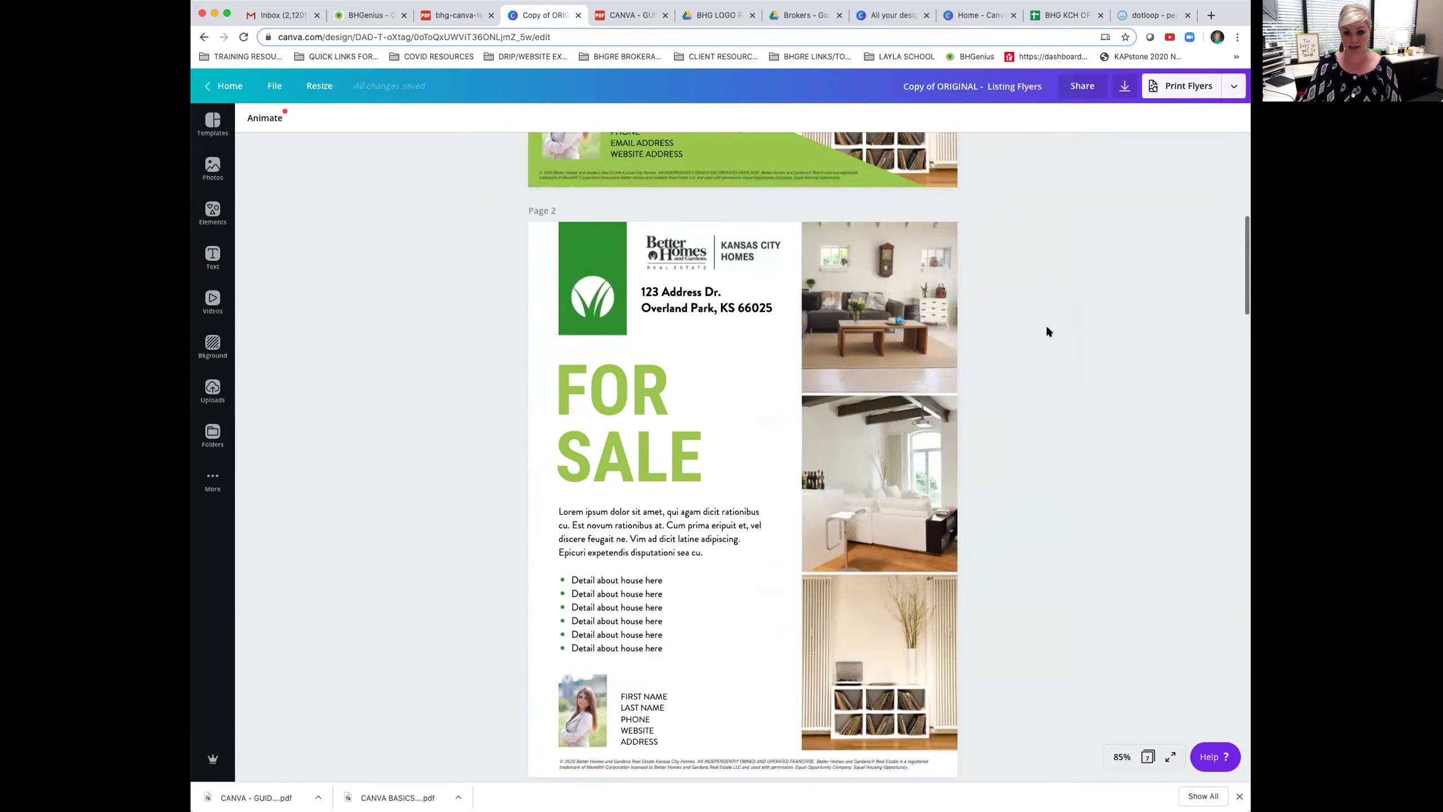
{"action": "scroll", "coordinate": [1048, 331], "scroll_direction": "down", "scroll_amount": 20}
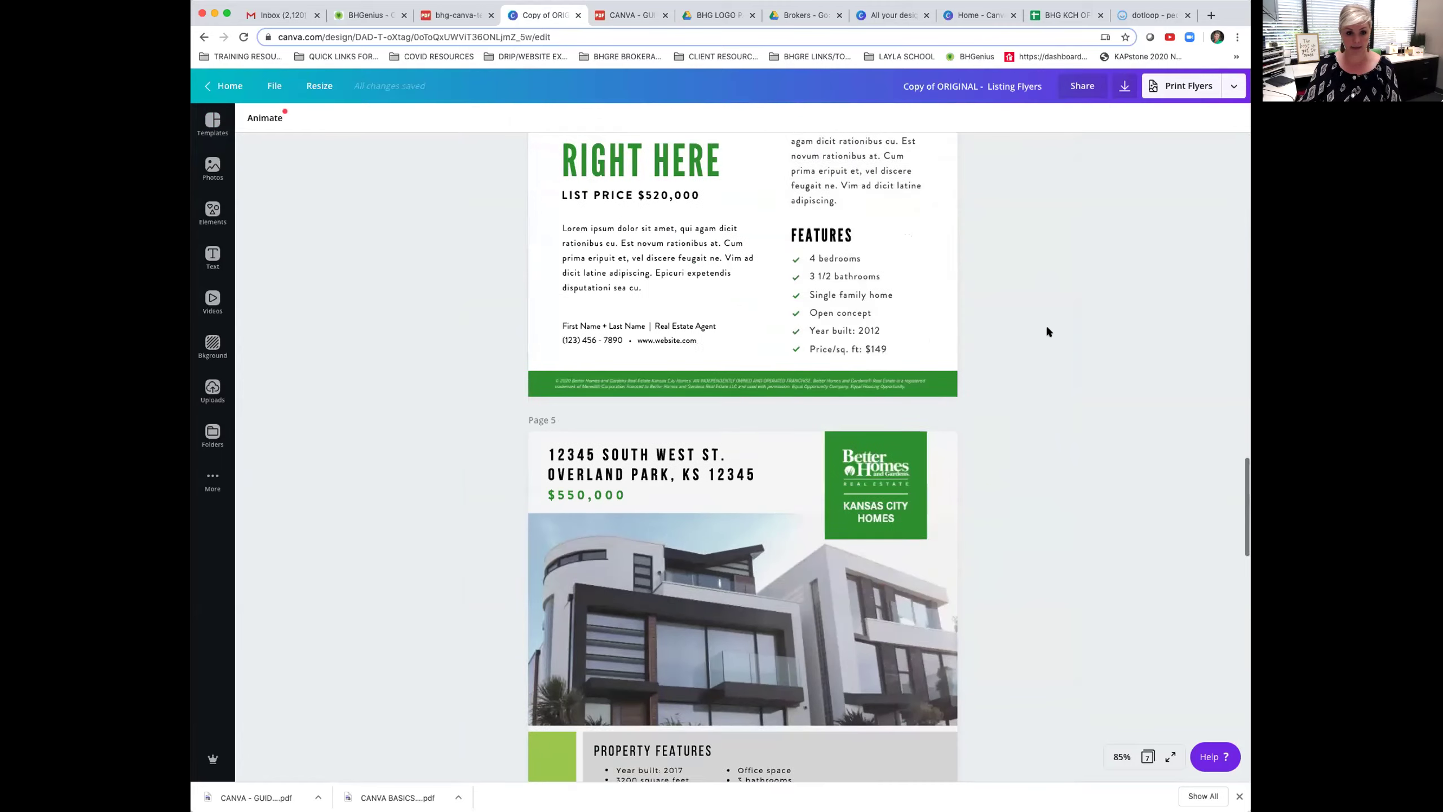
{"action": "scroll", "coordinate": [1049, 329], "scroll_direction": "down", "scroll_amount": 20}
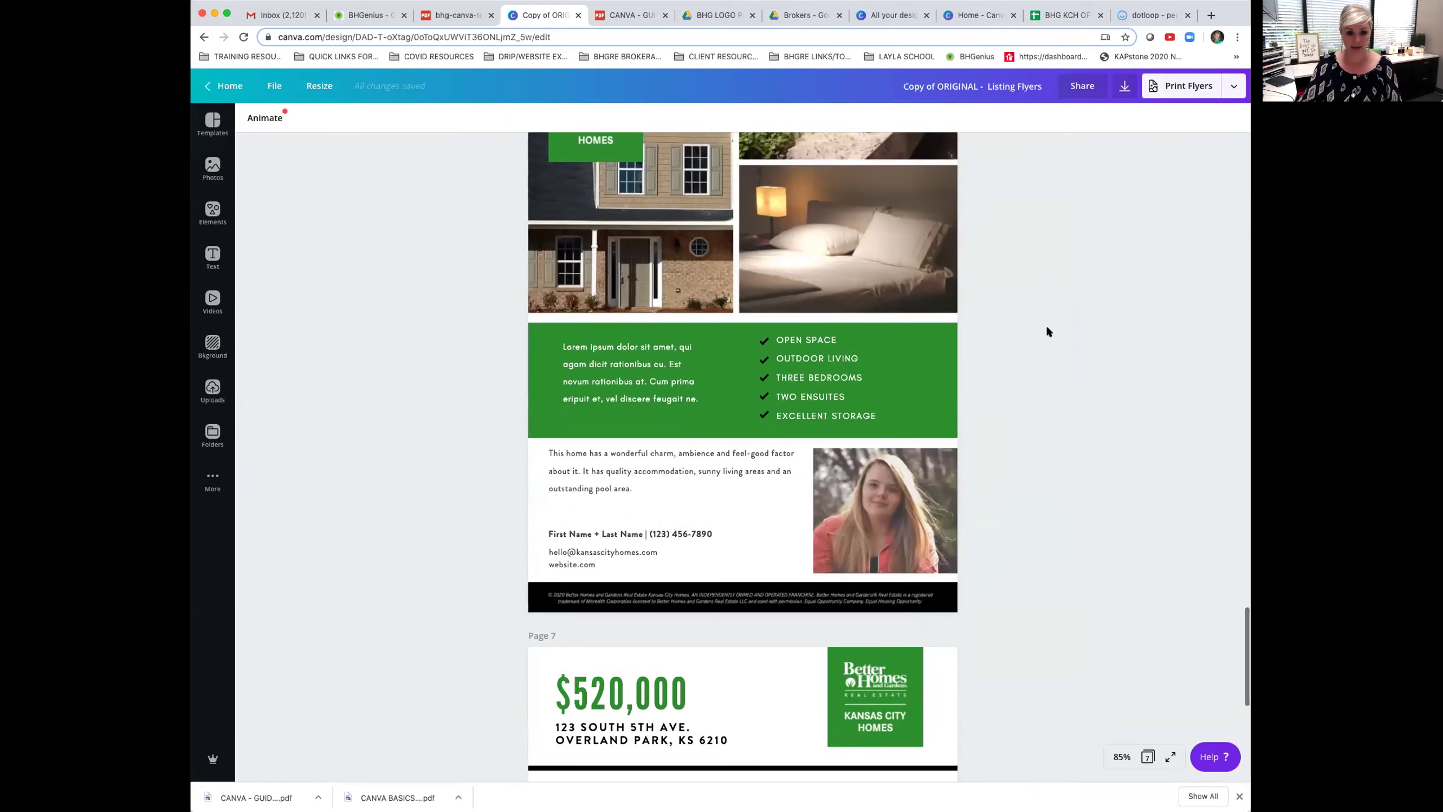
{"action": "scroll", "coordinate": [1049, 330], "scroll_direction": "down", "scroll_amount": 2}
{"action": "scroll", "coordinate": [1049, 330], "scroll_direction": "up", "scroll_amount": 10}
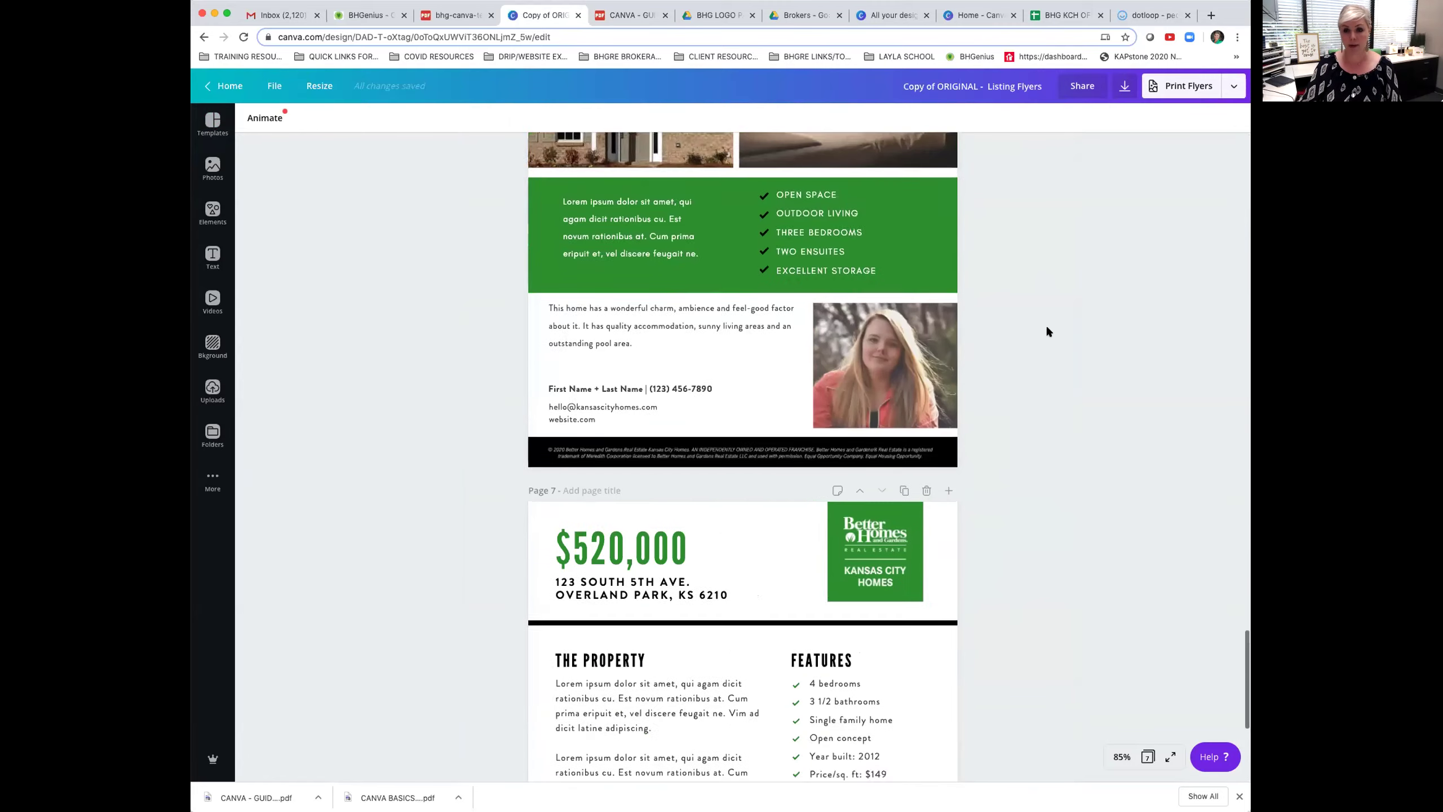
{"action": "scroll", "coordinate": [1047, 325], "scroll_direction": "up", "scroll_amount": 9}
{"action": "scroll", "coordinate": [1047, 325], "scroll_direction": "down", "scroll_amount": 7}
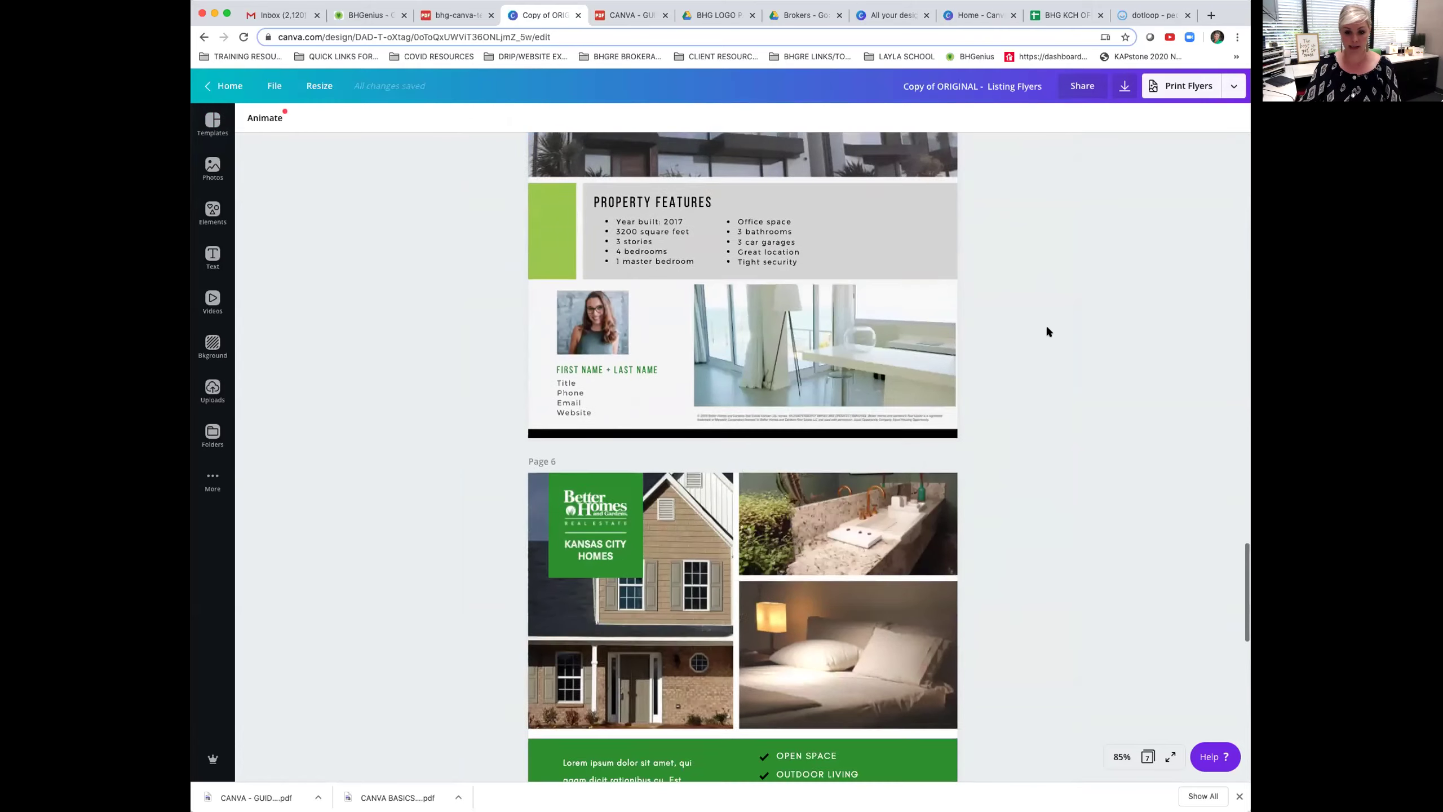
{"action": "scroll", "coordinate": [629, 336], "scroll_direction": "down", "scroll_amount": 1}
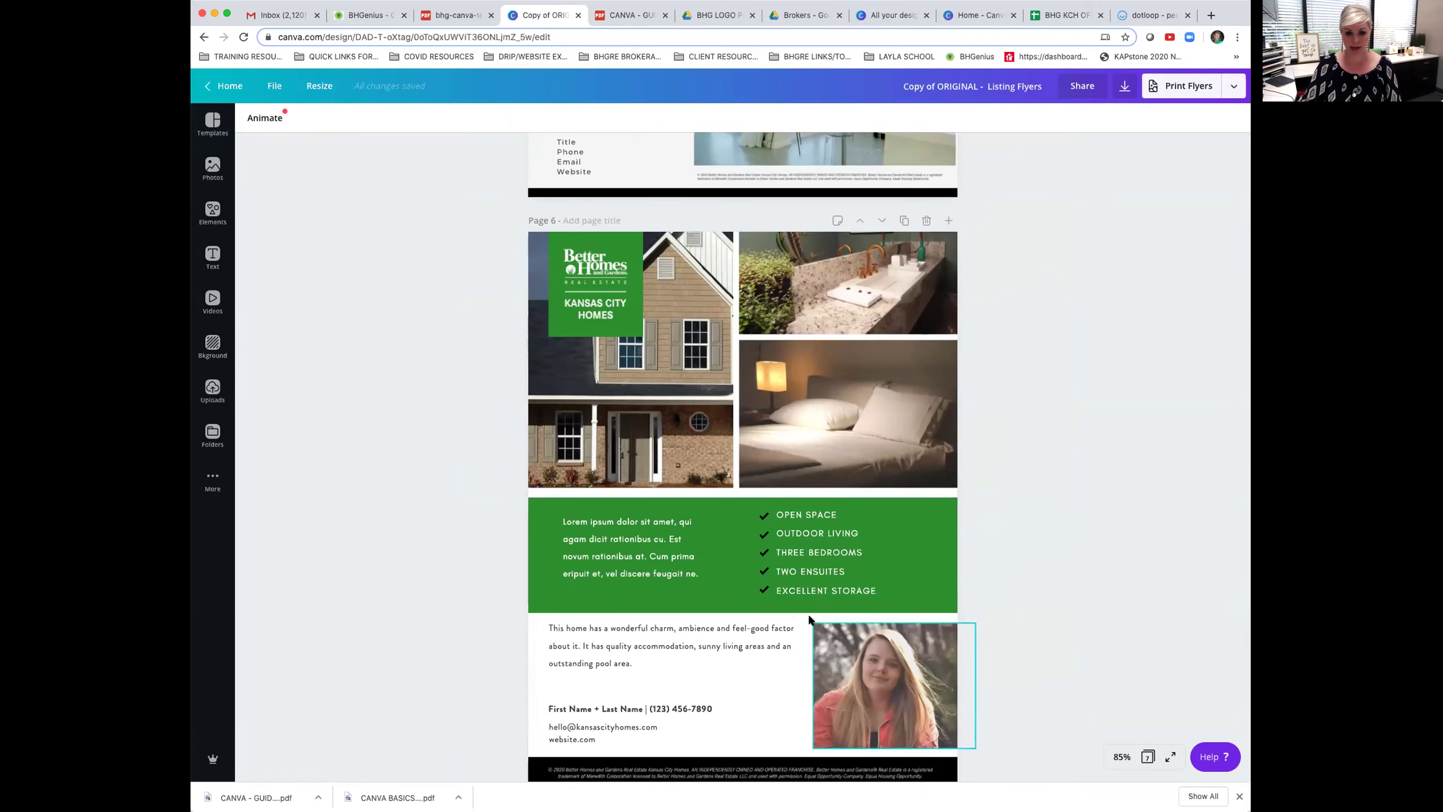
Delete page 7 and pages 1 to 5 of the Listing Flyers design, keeping only the page 6 flyer.
{"action": "scroll", "coordinate": [818, 605], "scroll_direction": "down", "scroll_amount": 6}
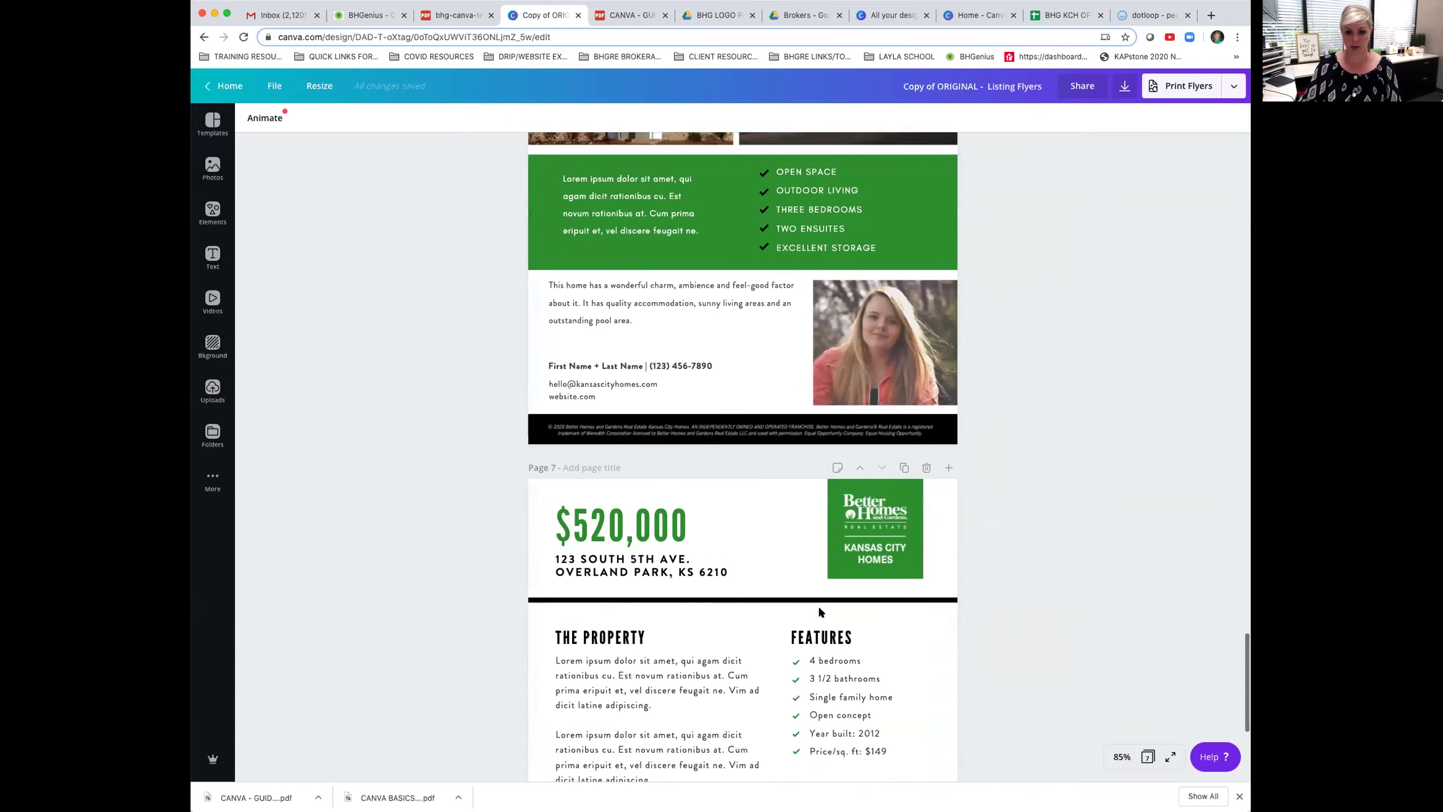
{"action": "left_click", "coordinate": [926, 467]}
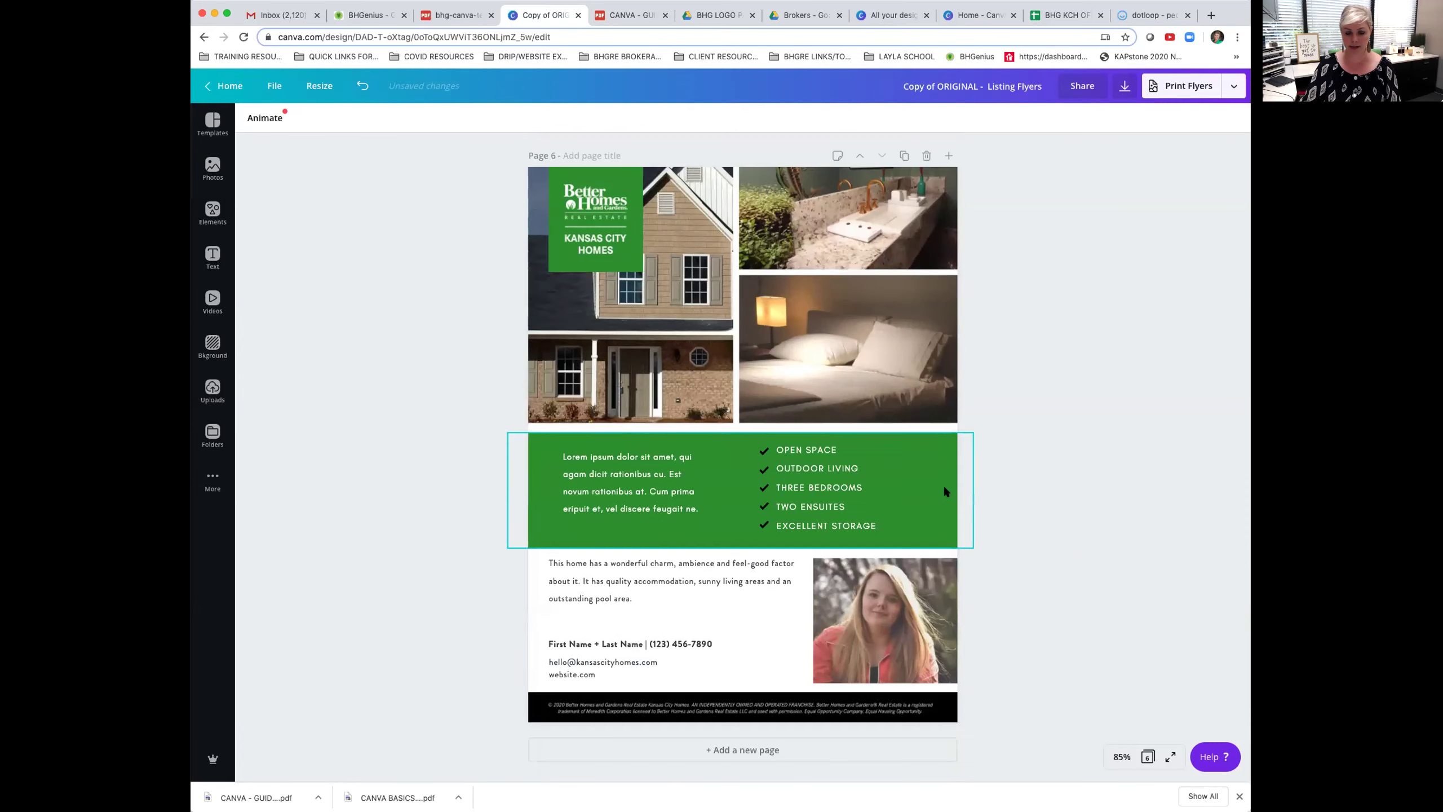
{"action": "scroll", "coordinate": [927, 360], "scroll_direction": "up", "scroll_amount": 18}
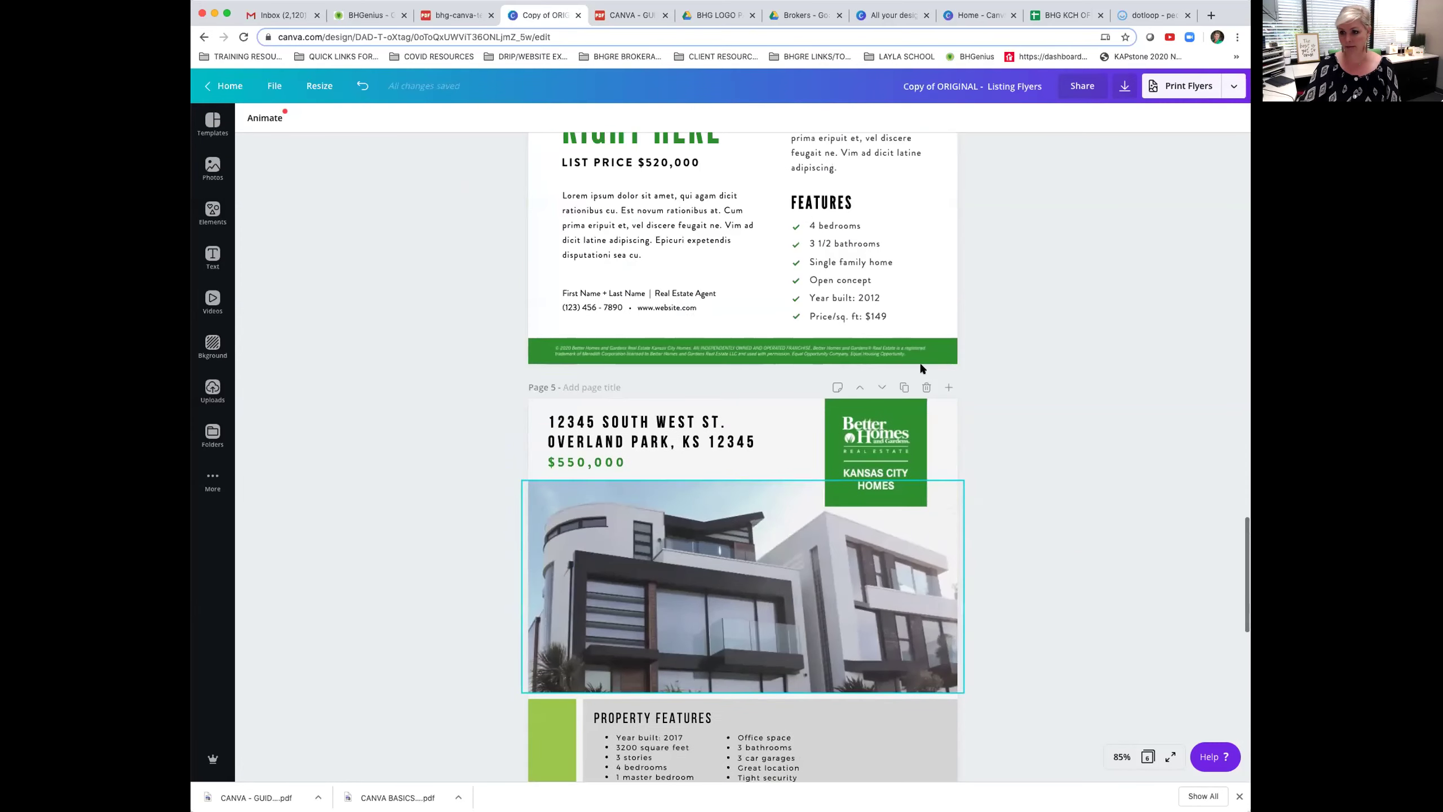
{"action": "scroll", "coordinate": [924, 366], "scroll_direction": "up", "scroll_amount": 20}
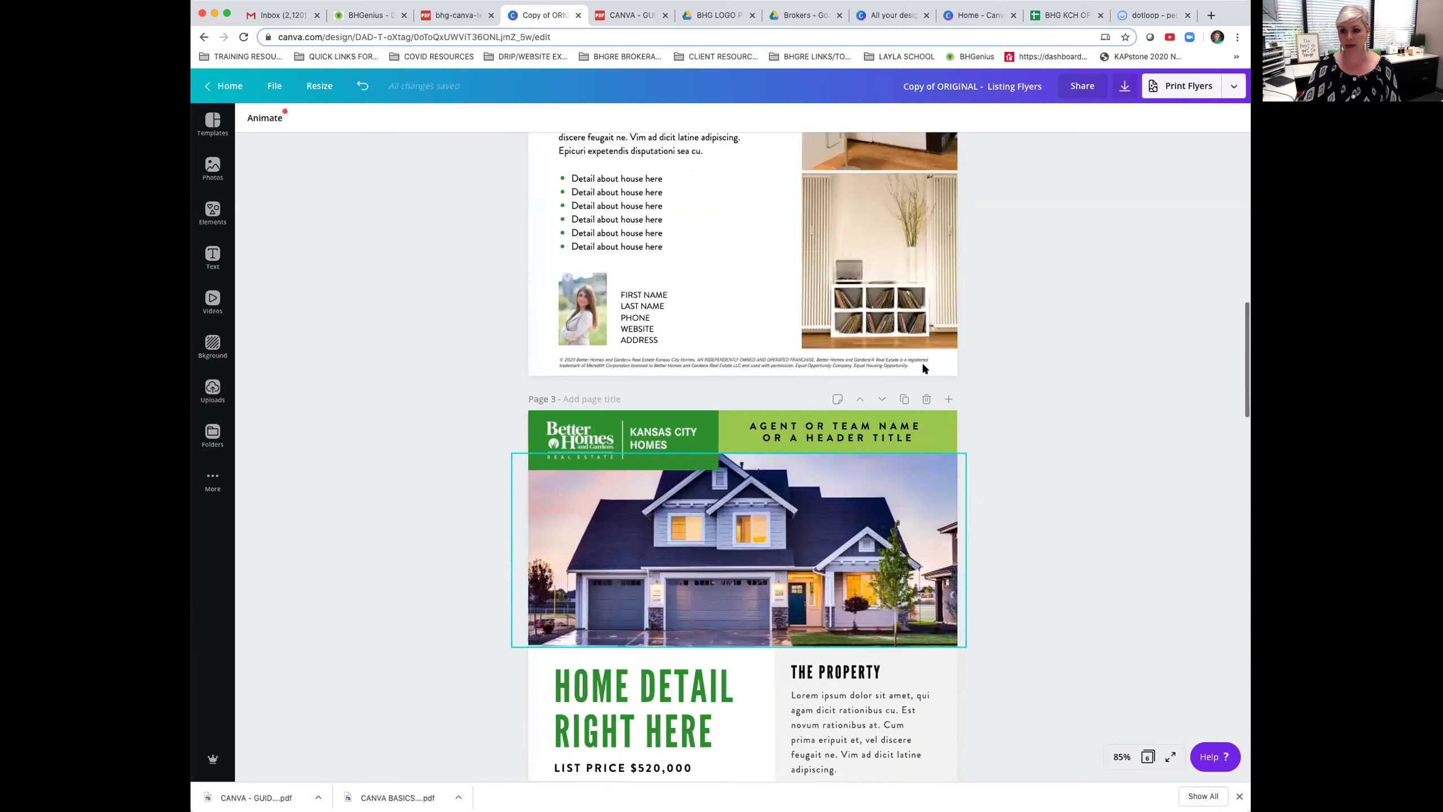
{"action": "scroll", "coordinate": [908, 344], "scroll_direction": "up", "scroll_amount": 4}
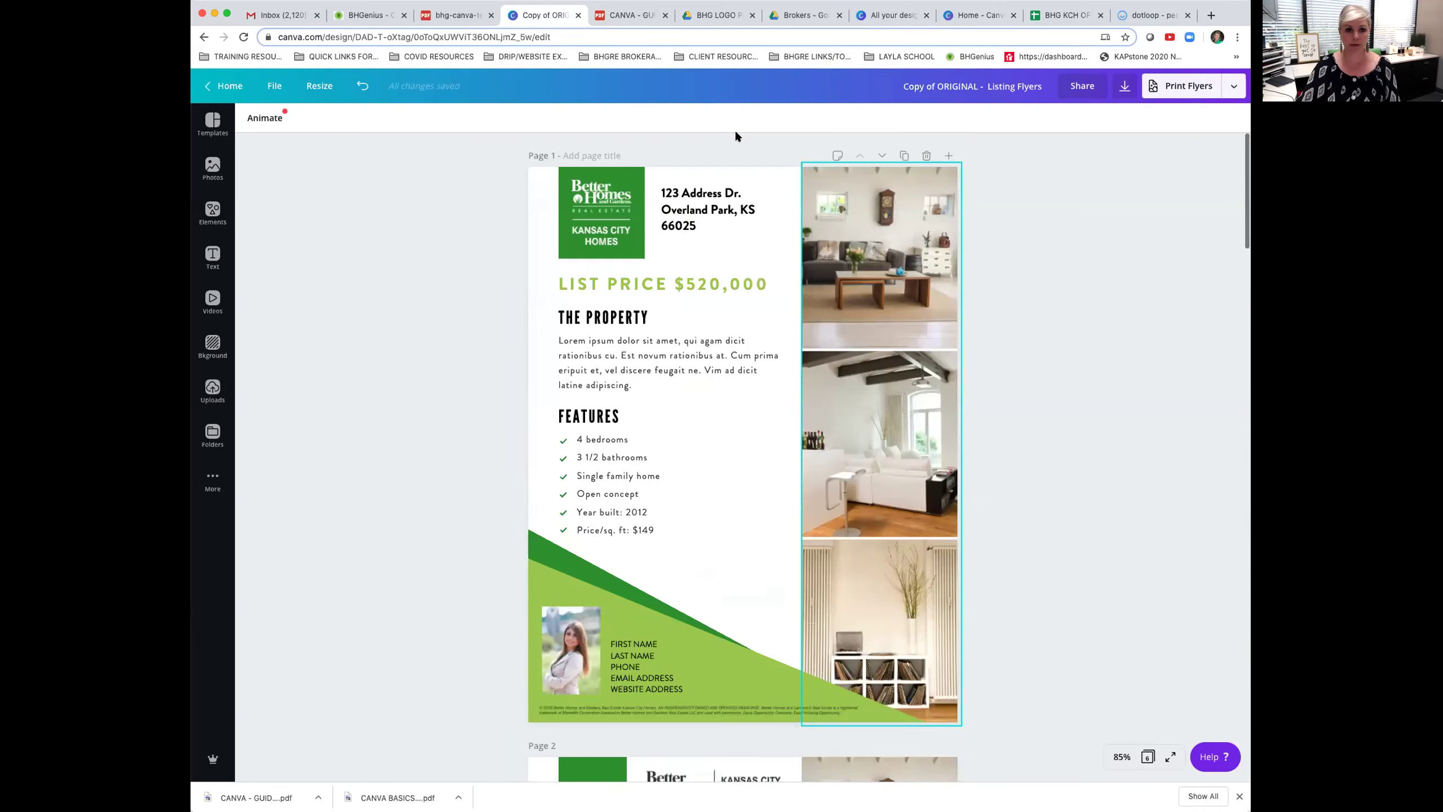
{"action": "left_click", "coordinate": [925, 157]}
{"action": "left_click", "coordinate": [926, 156]}
{"action": "left_click", "coordinate": [926, 156]}
{"action": "left_click", "coordinate": [927, 156]}
{"action": "left_click", "coordinate": [927, 156]}
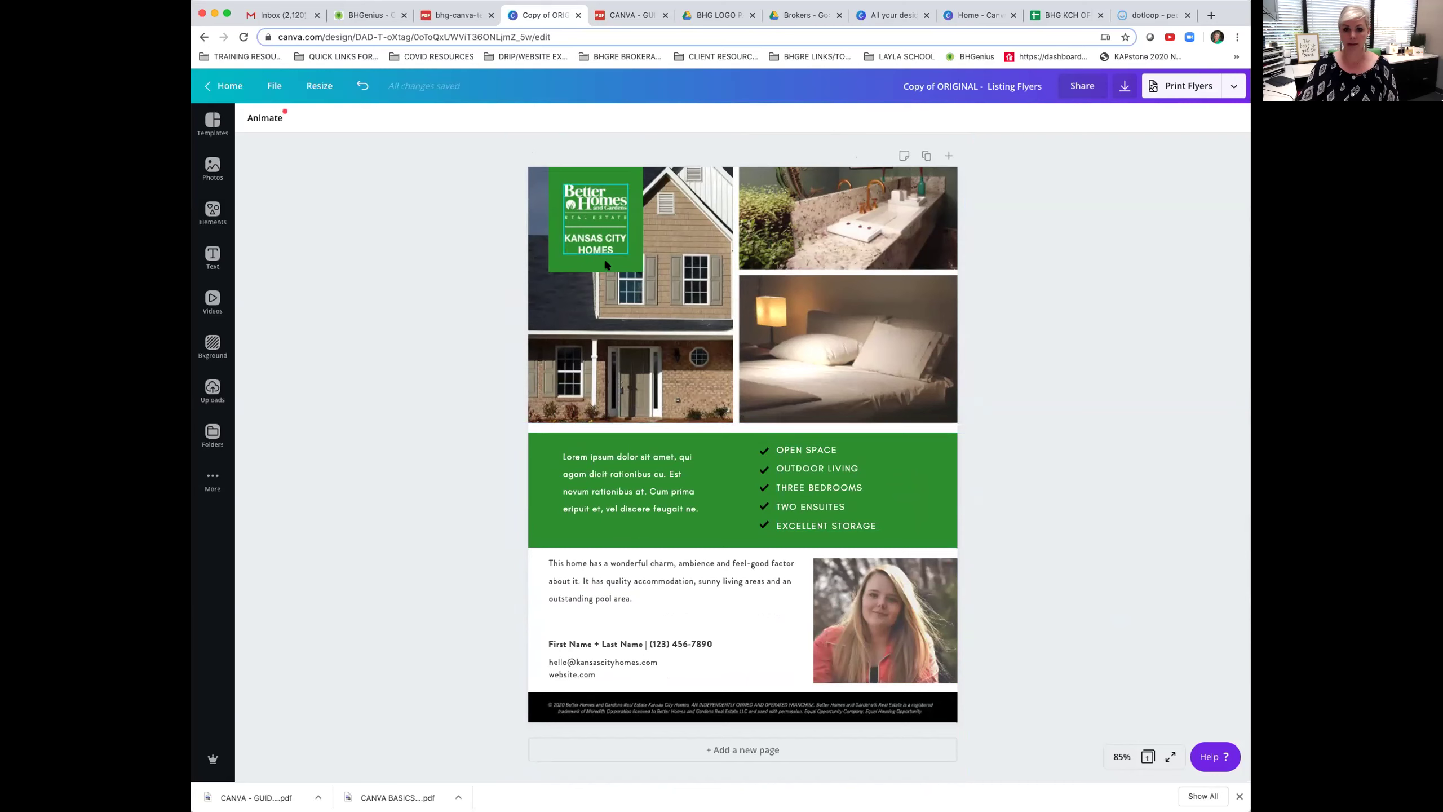
Delete the house exterior, bathroom counter and bedroom photos from the flyer's photo grid, leaving its three frames empty.
{"action": "left_click", "coordinate": [890, 320]}
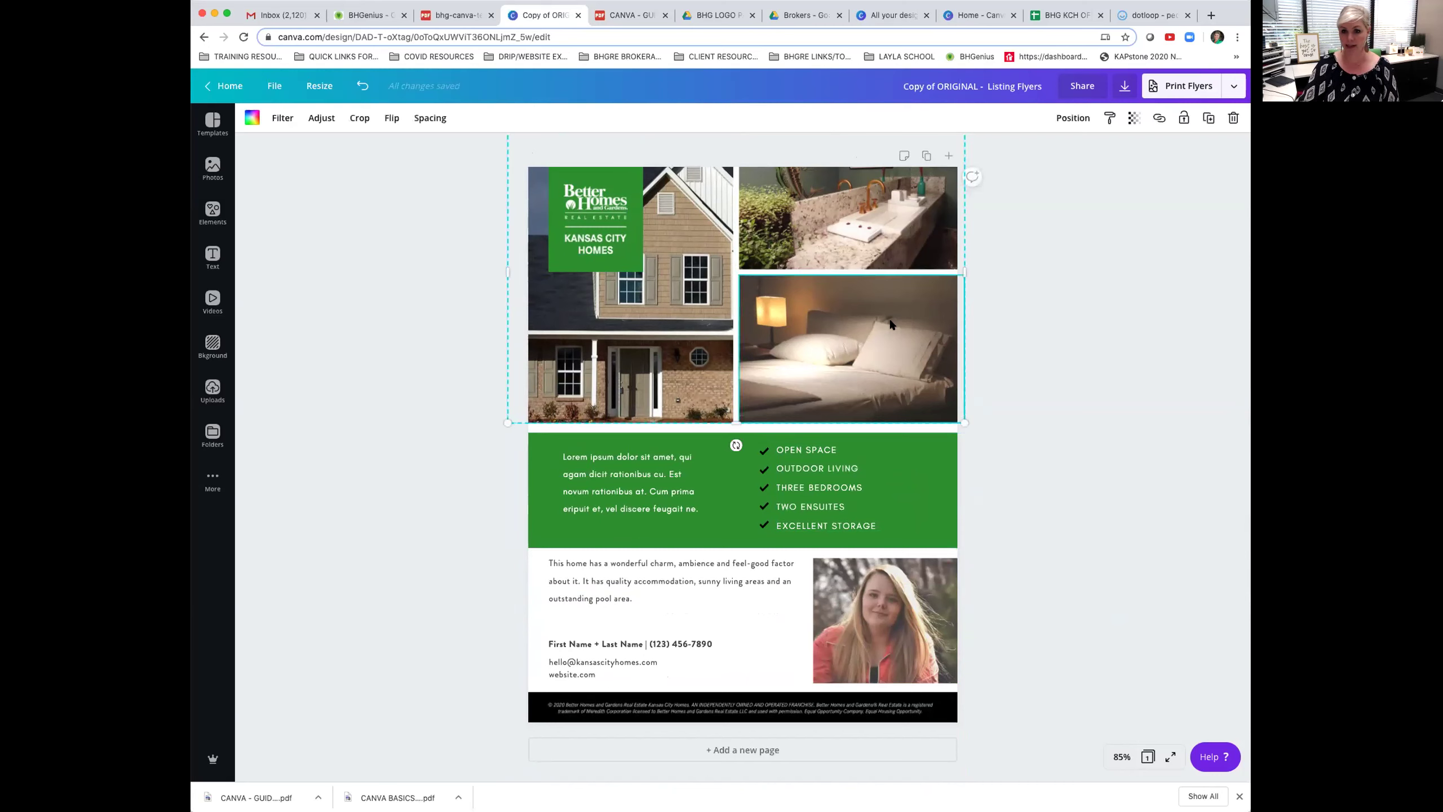
{"action": "left_click", "coordinate": [663, 299]}
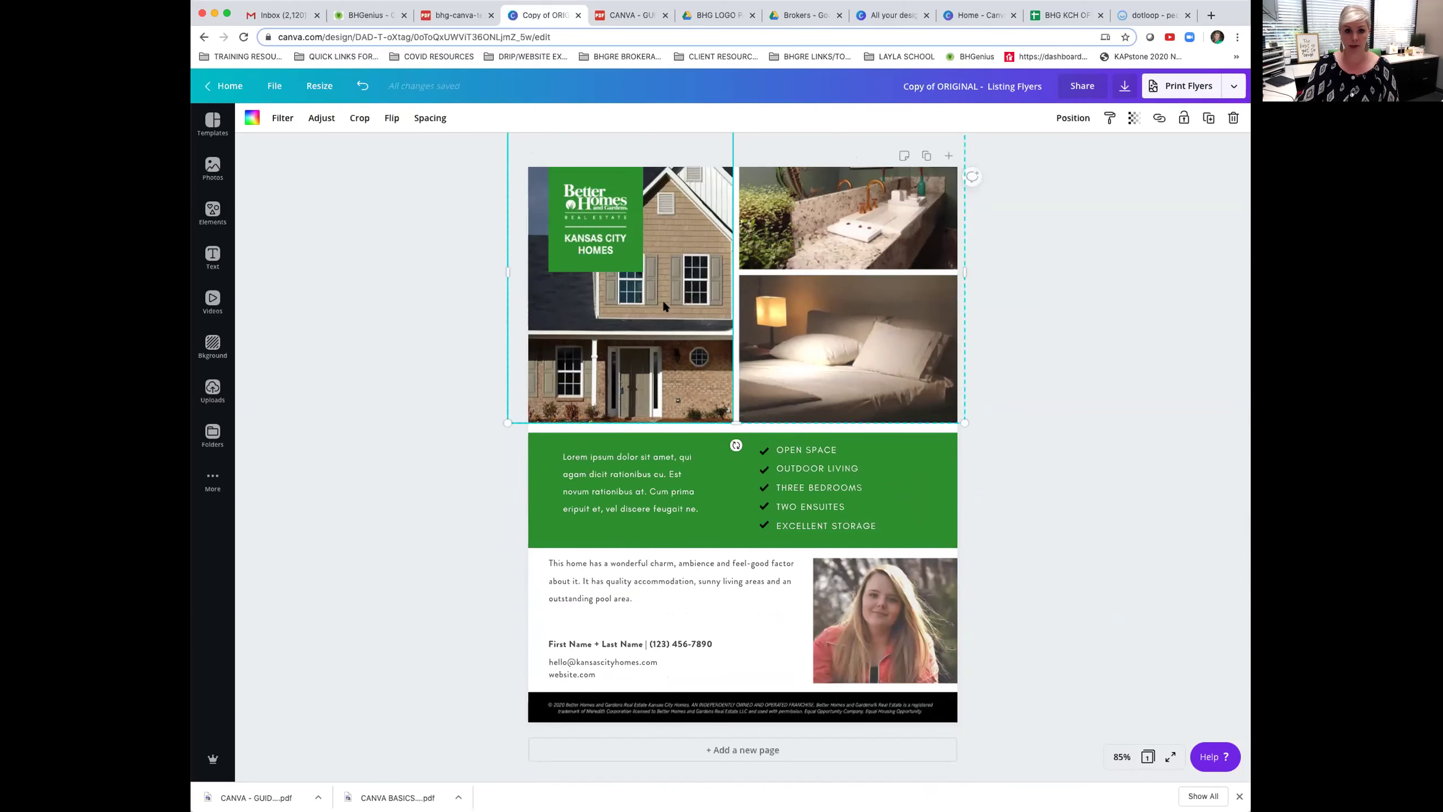
{"action": "key", "text": "Delete"}
{"action": "left_click", "coordinate": [849, 212]}
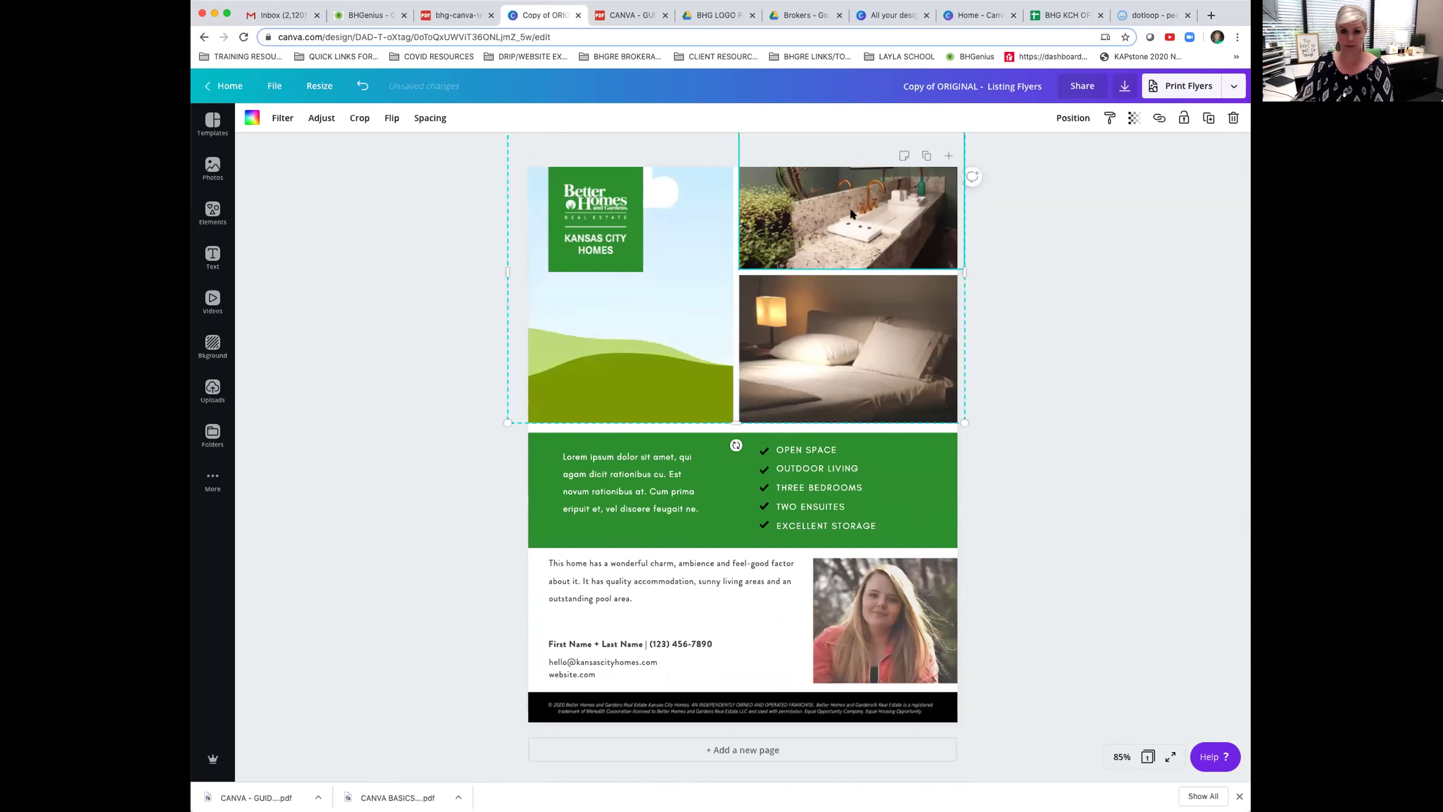
{"action": "key", "text": "Delete"}
{"action": "left_click", "coordinate": [870, 335]}
{"action": "key", "text": "Delete"}
{"action": "left_click", "coordinate": [1053, 375]}
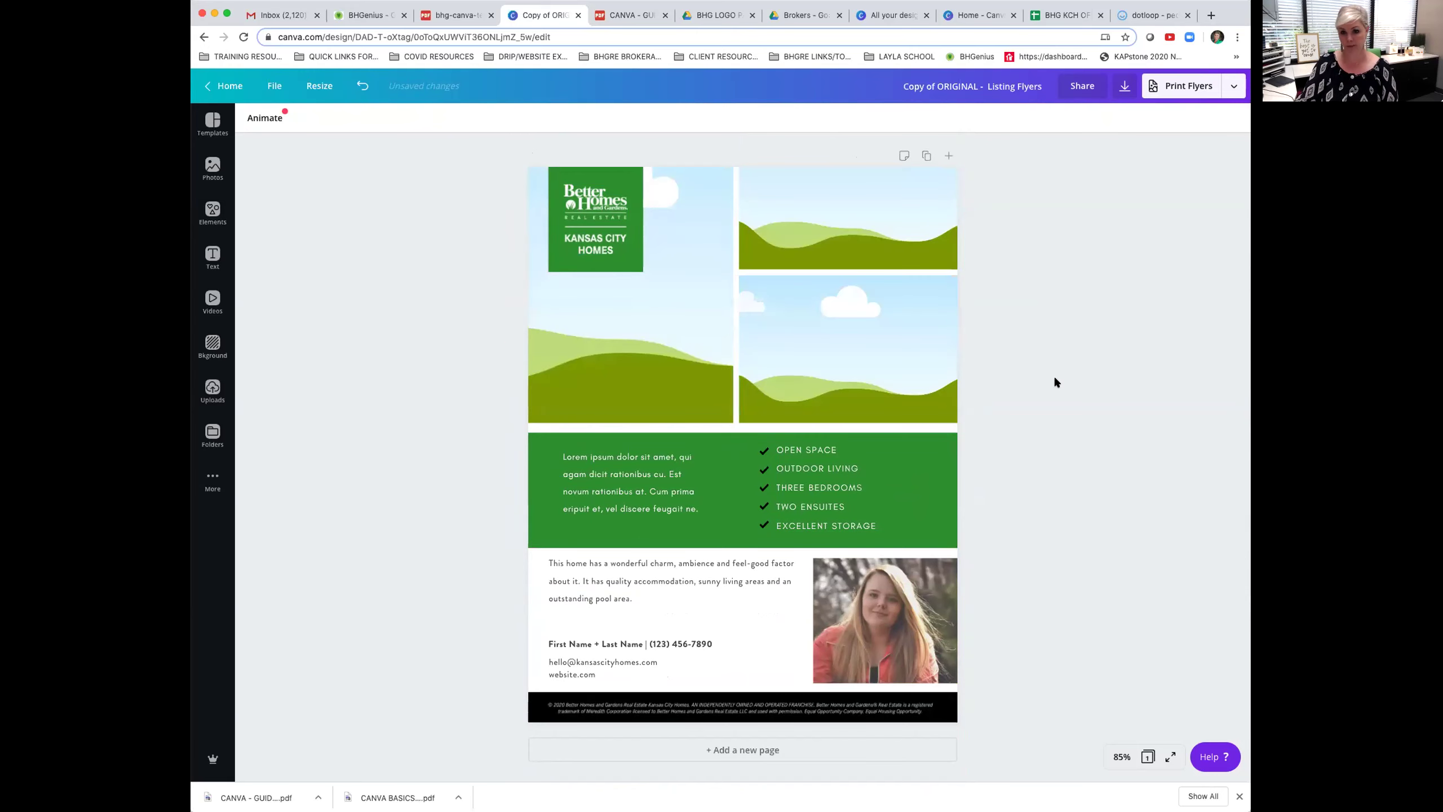
Undo the three photo deletions in the flyer's photo grid.
{"action": "key", "text": "ctrl+z"}
{"action": "key", "text": "ctrl+z"}
{"action": "key", "text": "ctrl+z"}
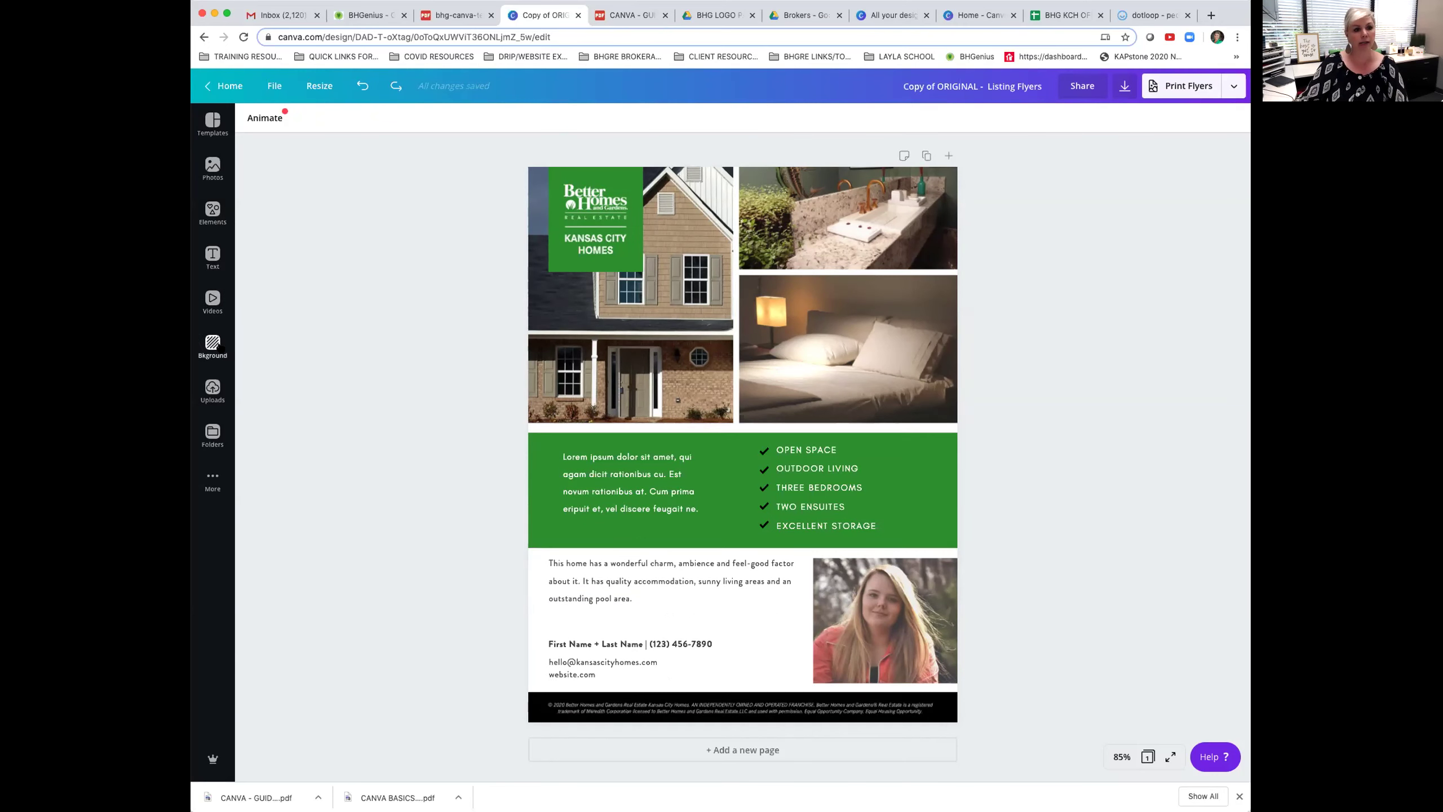
Start uploading an image to the Canva uploads and browse to My Drive in Google Drive.
{"action": "left_click", "coordinate": [212, 389]}
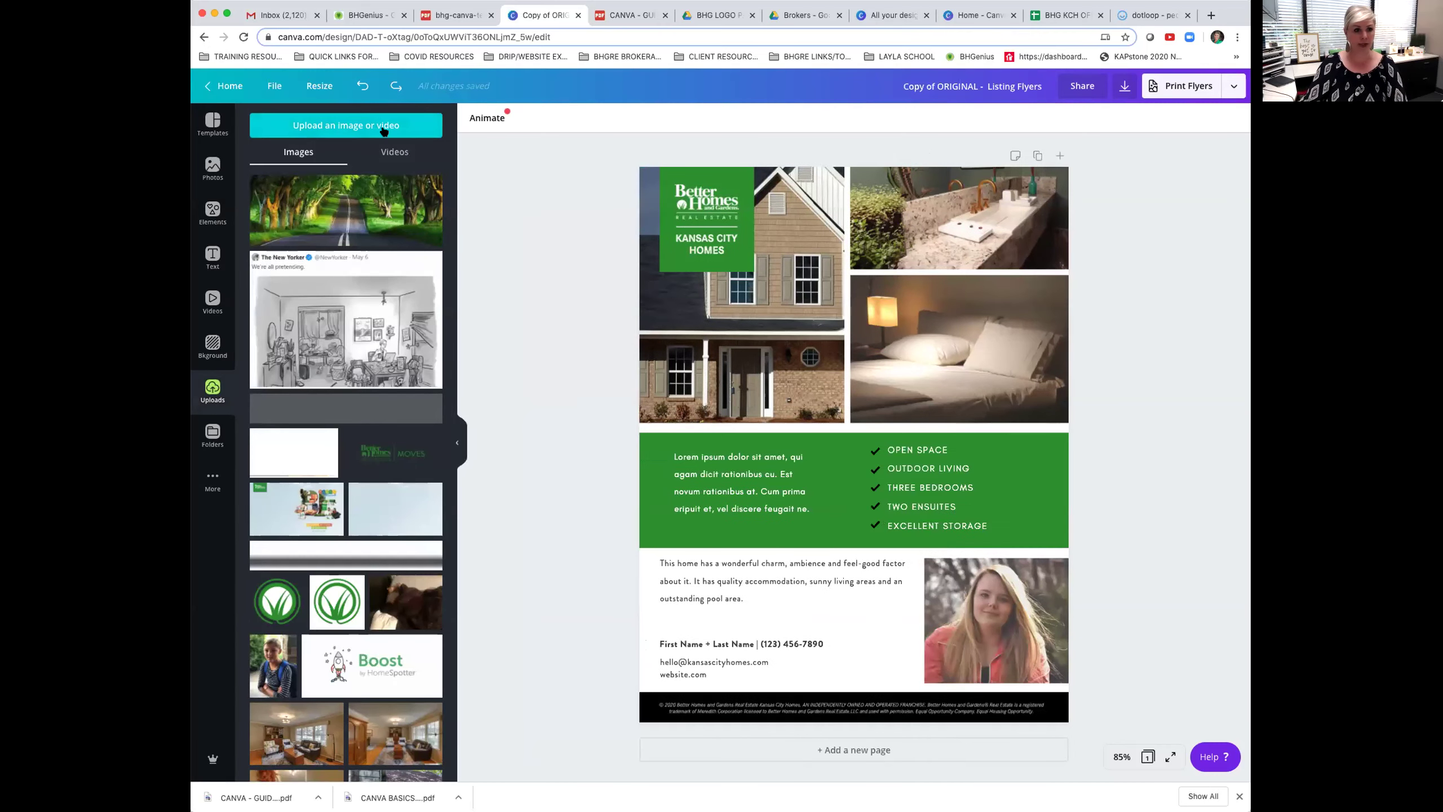
{"action": "left_click", "coordinate": [346, 126]}
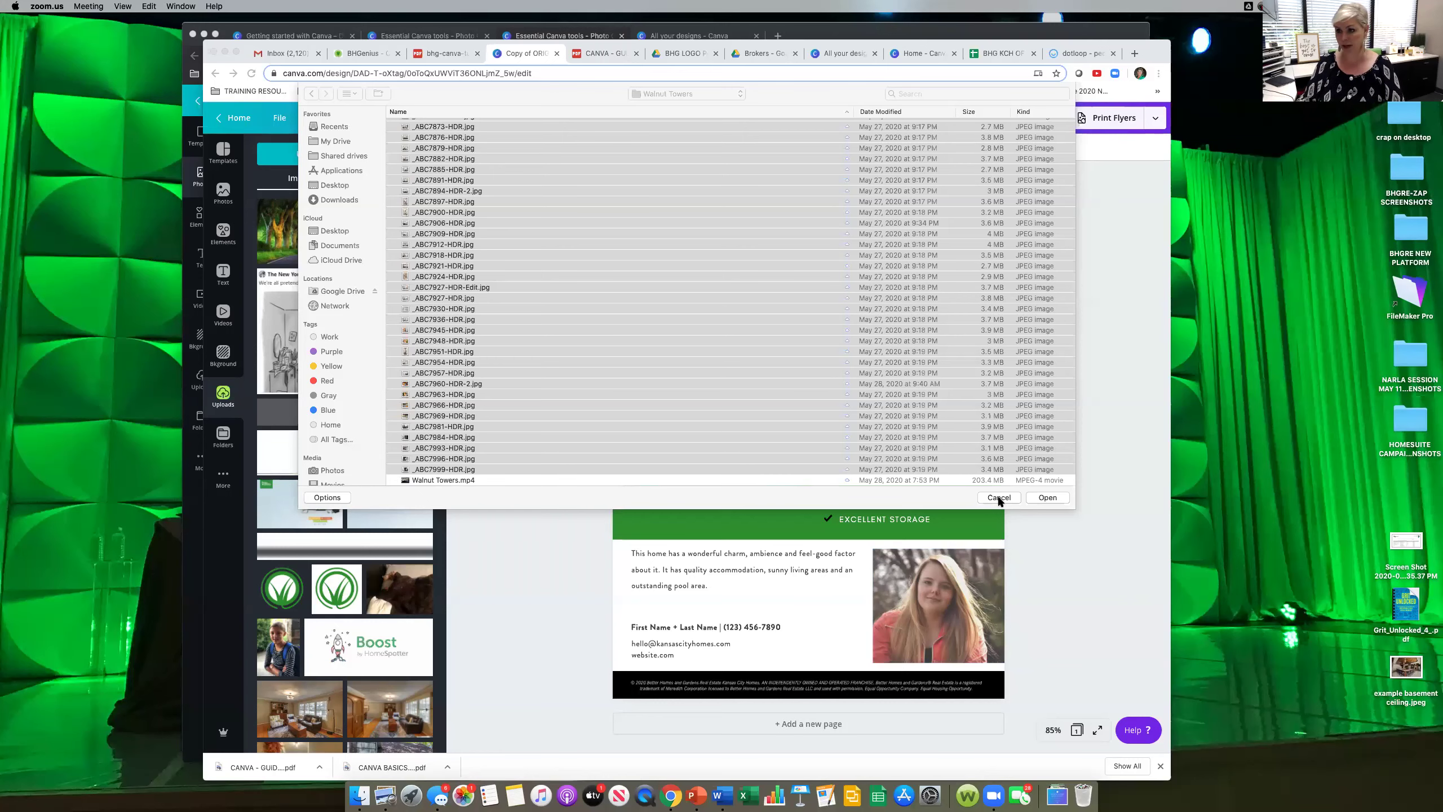
{"action": "left_click", "coordinate": [998, 497]}
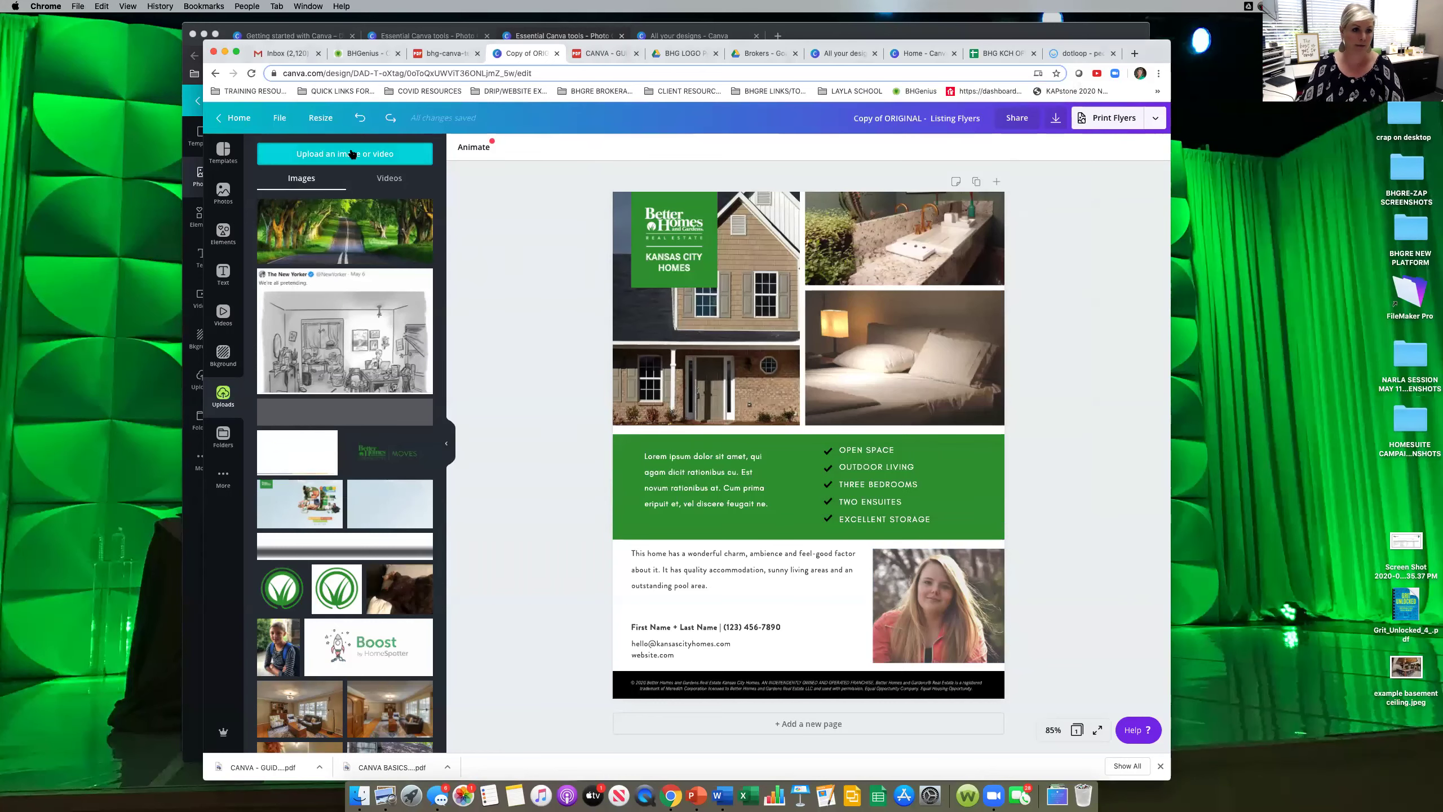
{"action": "left_click", "coordinate": [348, 158]}
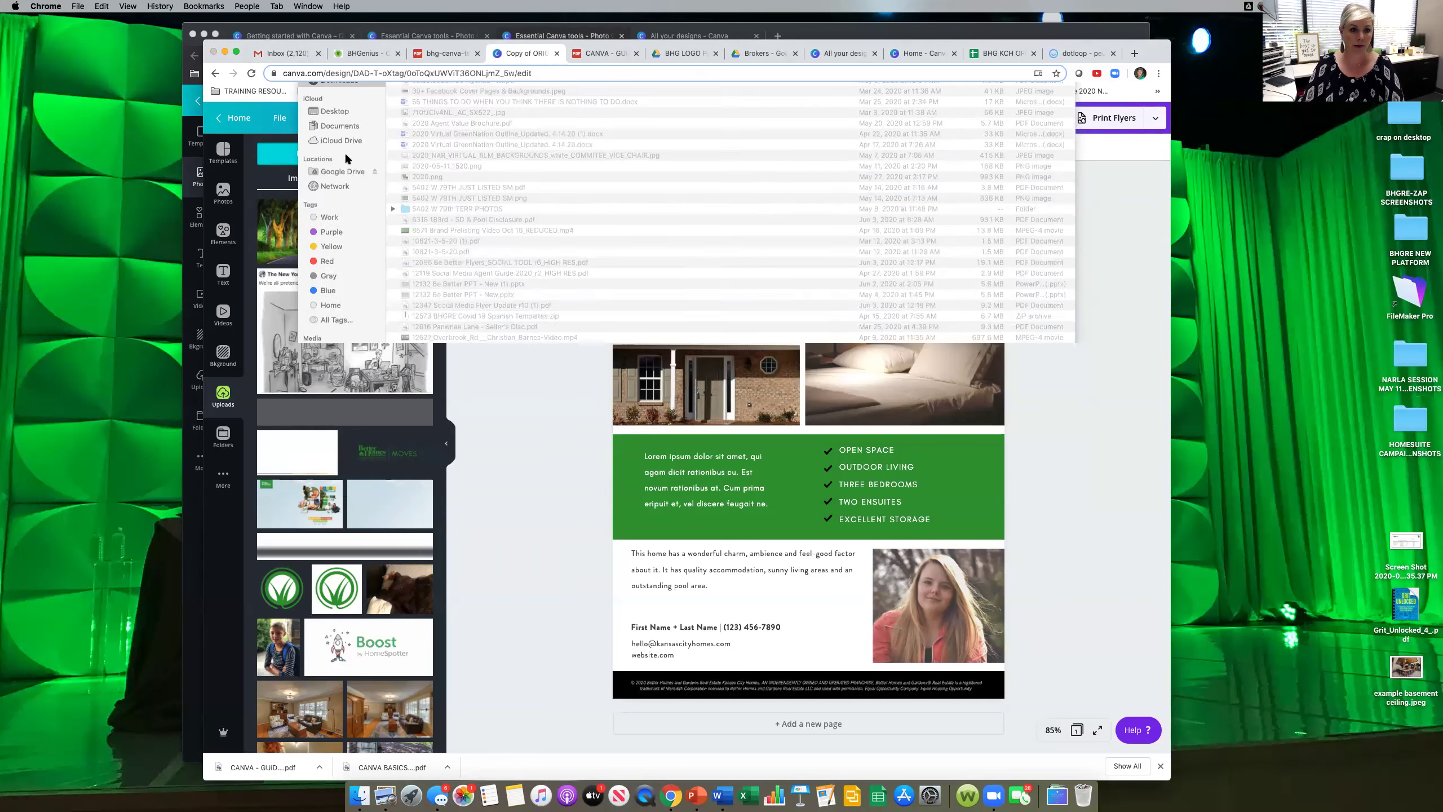
{"action": "left_click", "coordinate": [688, 93]}
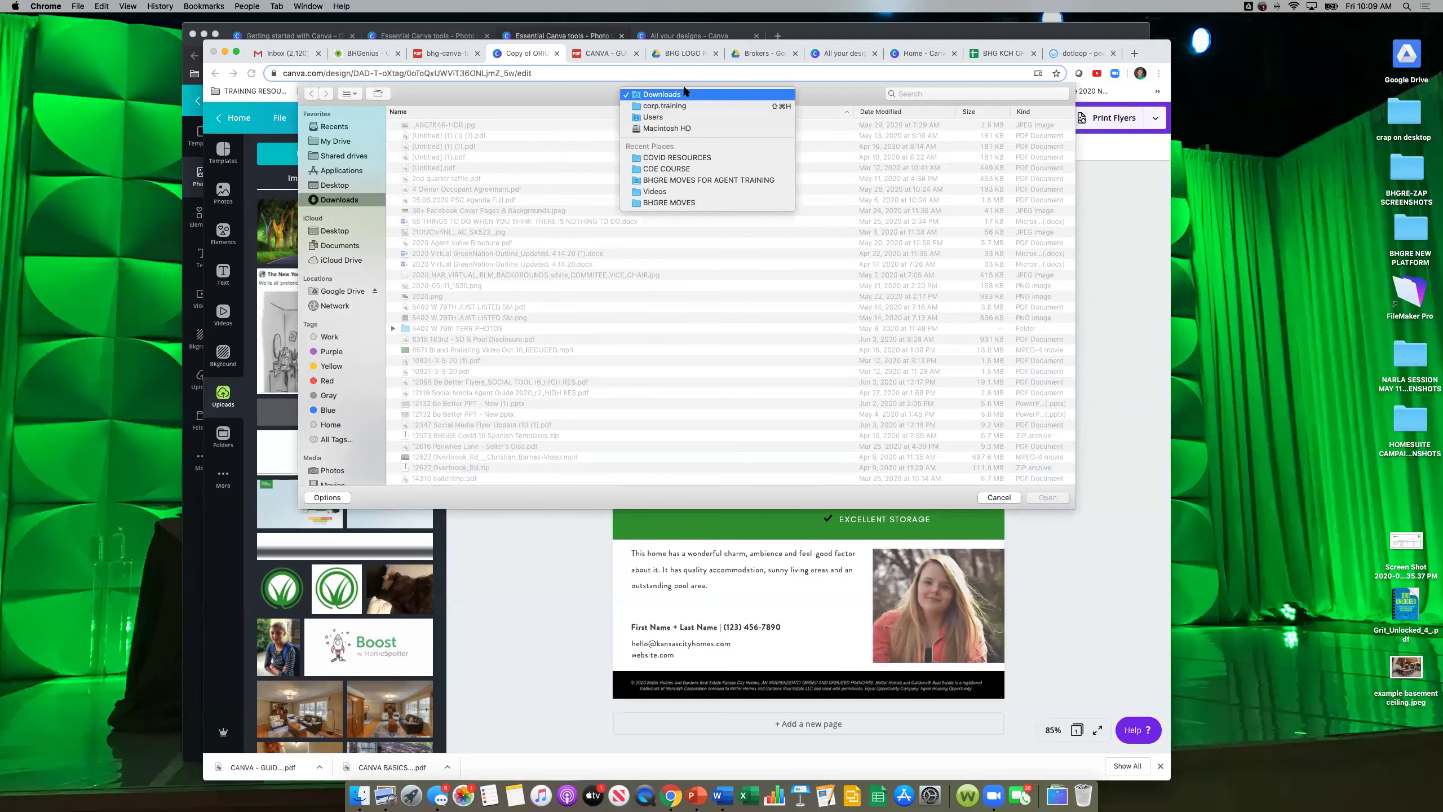
{"action": "left_click", "coordinate": [345, 200]}
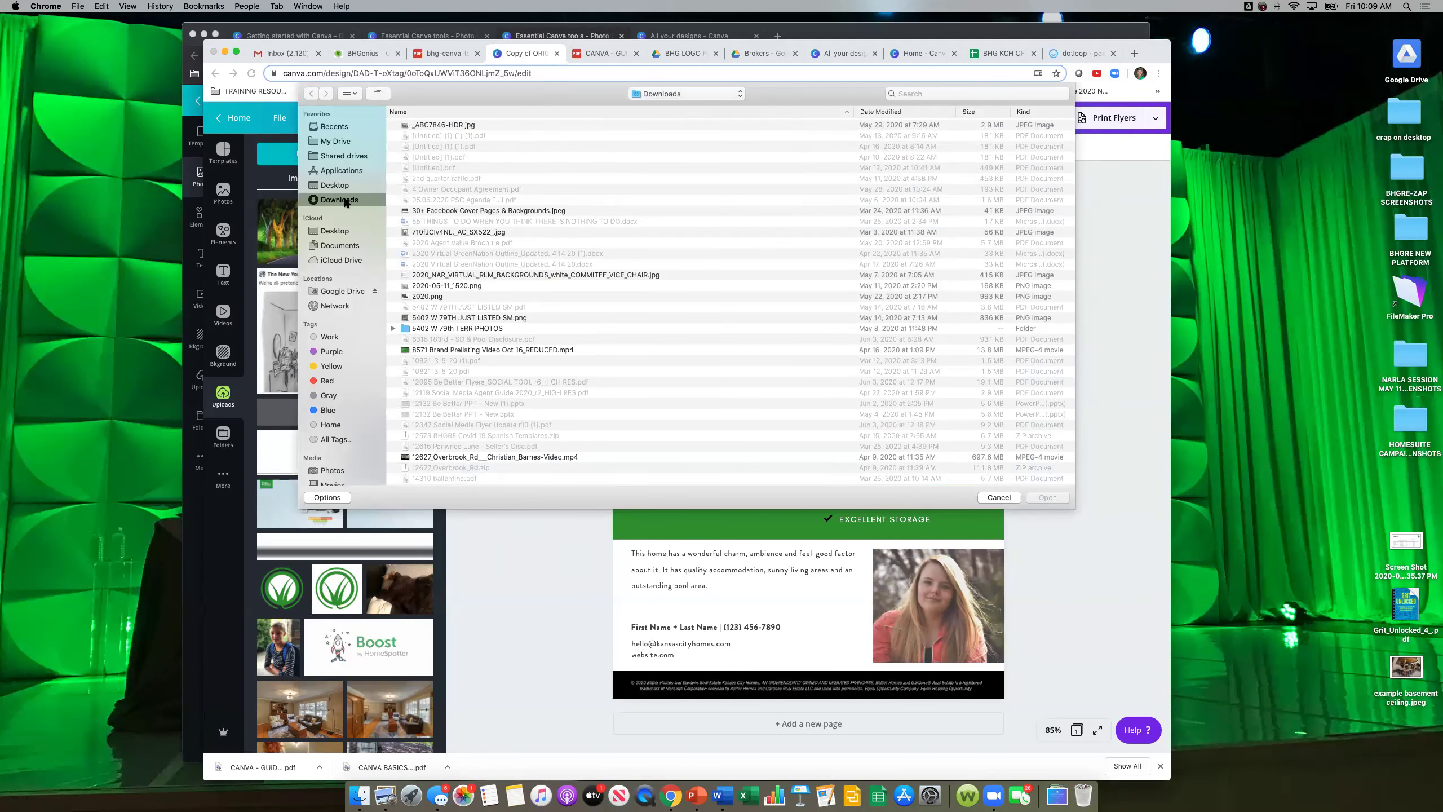
{"action": "left_click", "coordinate": [338, 291]}
{"action": "left_click", "coordinate": [438, 125]}
{"action": "double_click", "coordinate": [437, 126]}
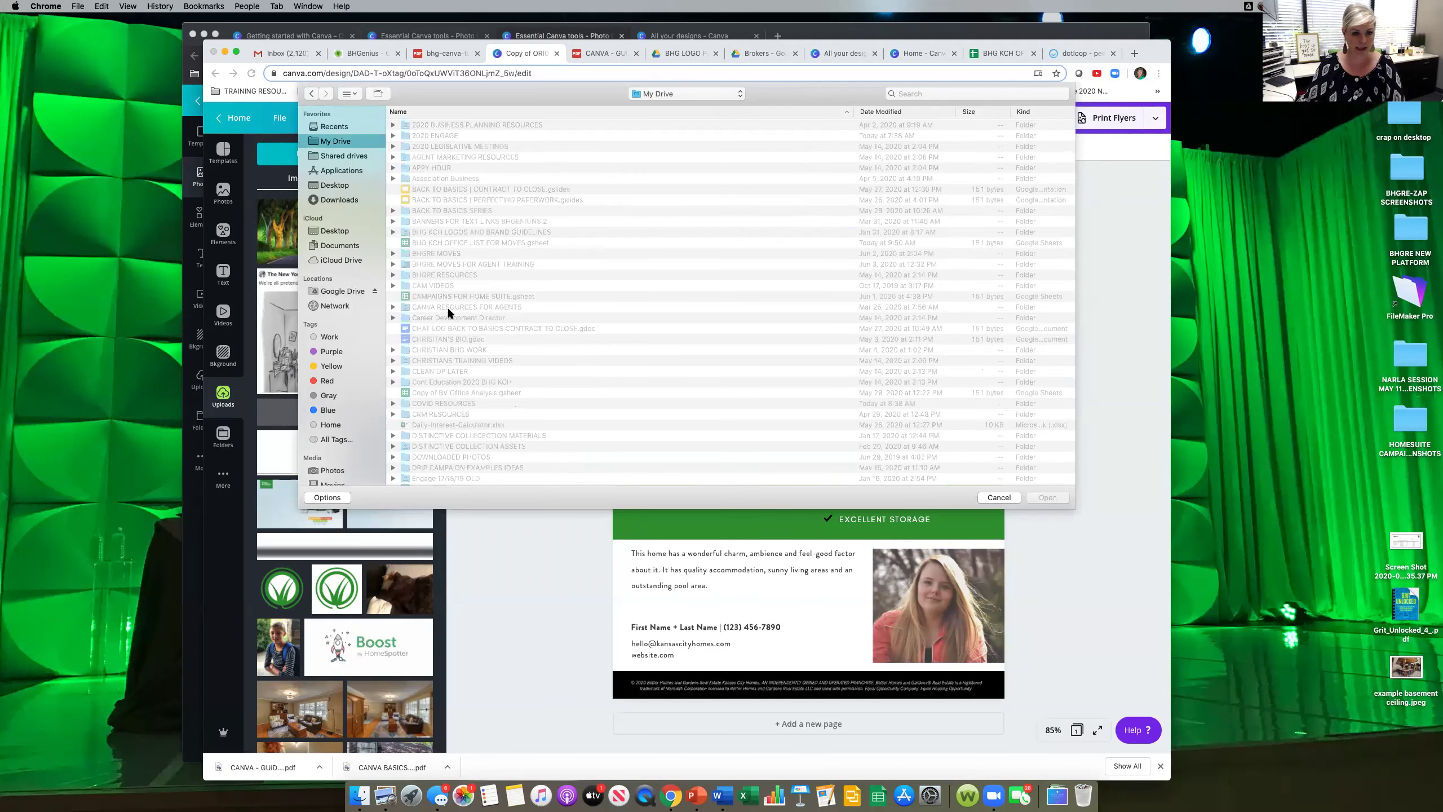
Browse through the BHG work folder and 2020 Clients to the Walnut Towers photo folder.
{"action": "left_click", "coordinate": [458, 350]}
{"action": "double_click", "coordinate": [458, 350]}
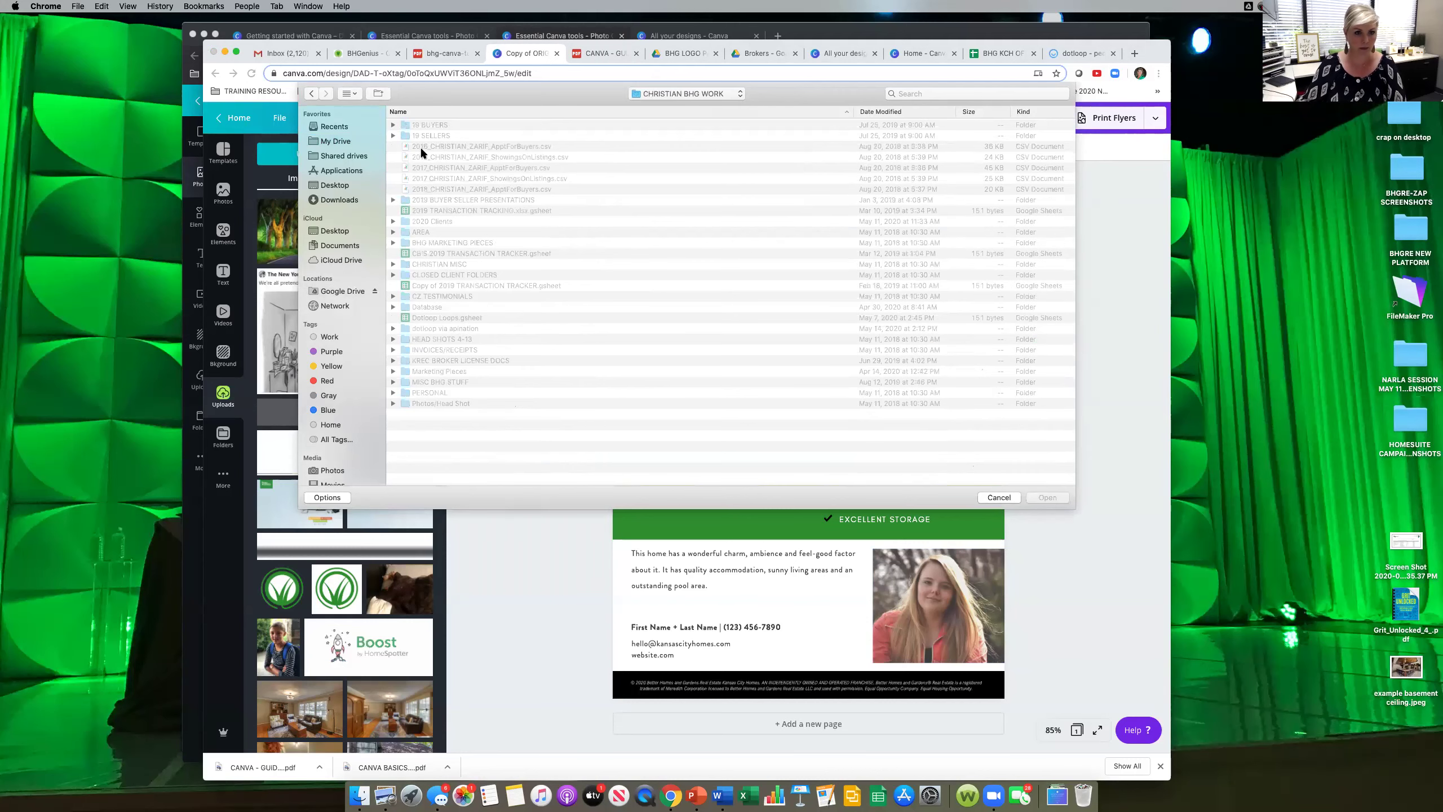
{"action": "double_click", "coordinate": [426, 221]}
{"action": "double_click", "coordinate": [418, 124]}
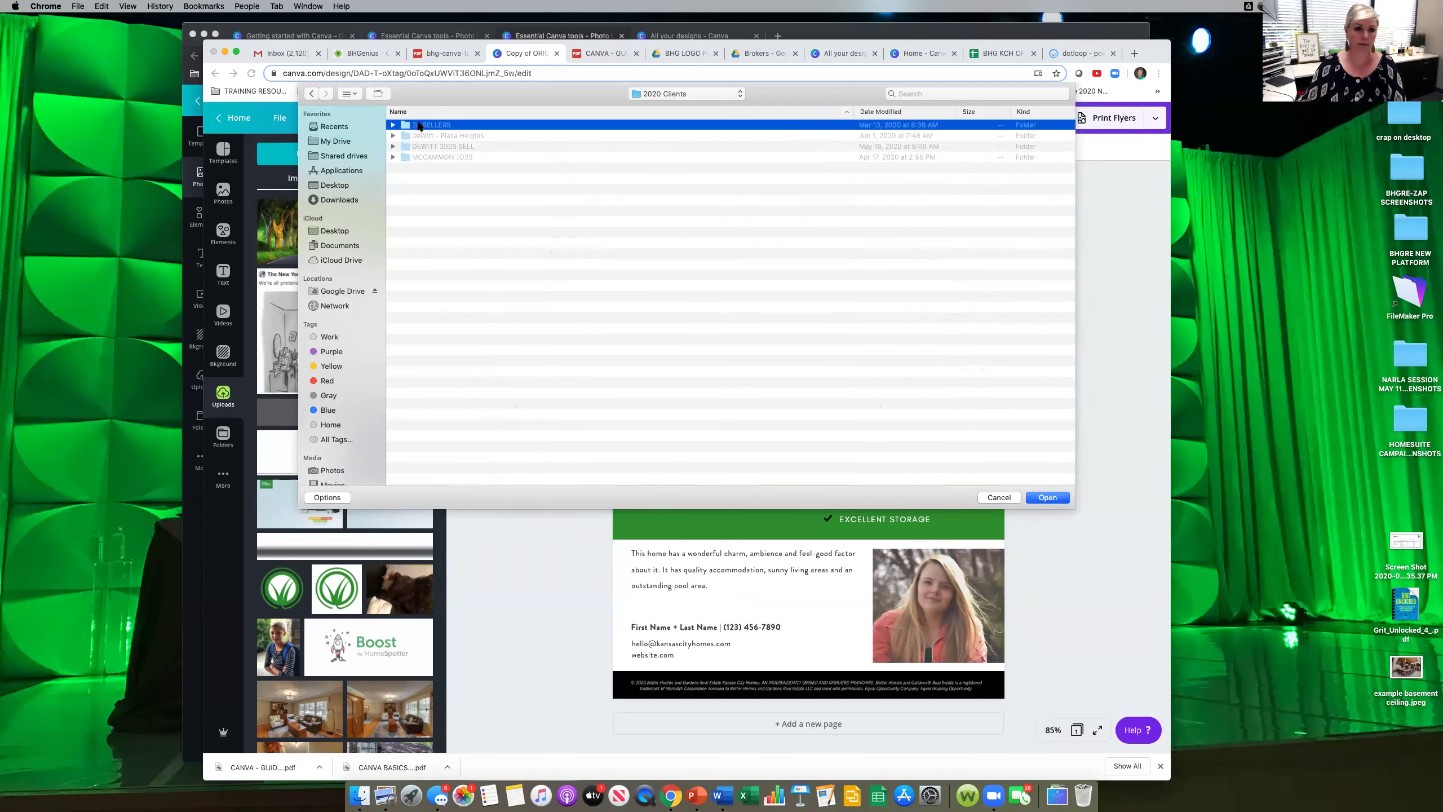
{"action": "double_click", "coordinate": [431, 123]}
{"action": "double_click", "coordinate": [436, 233]}
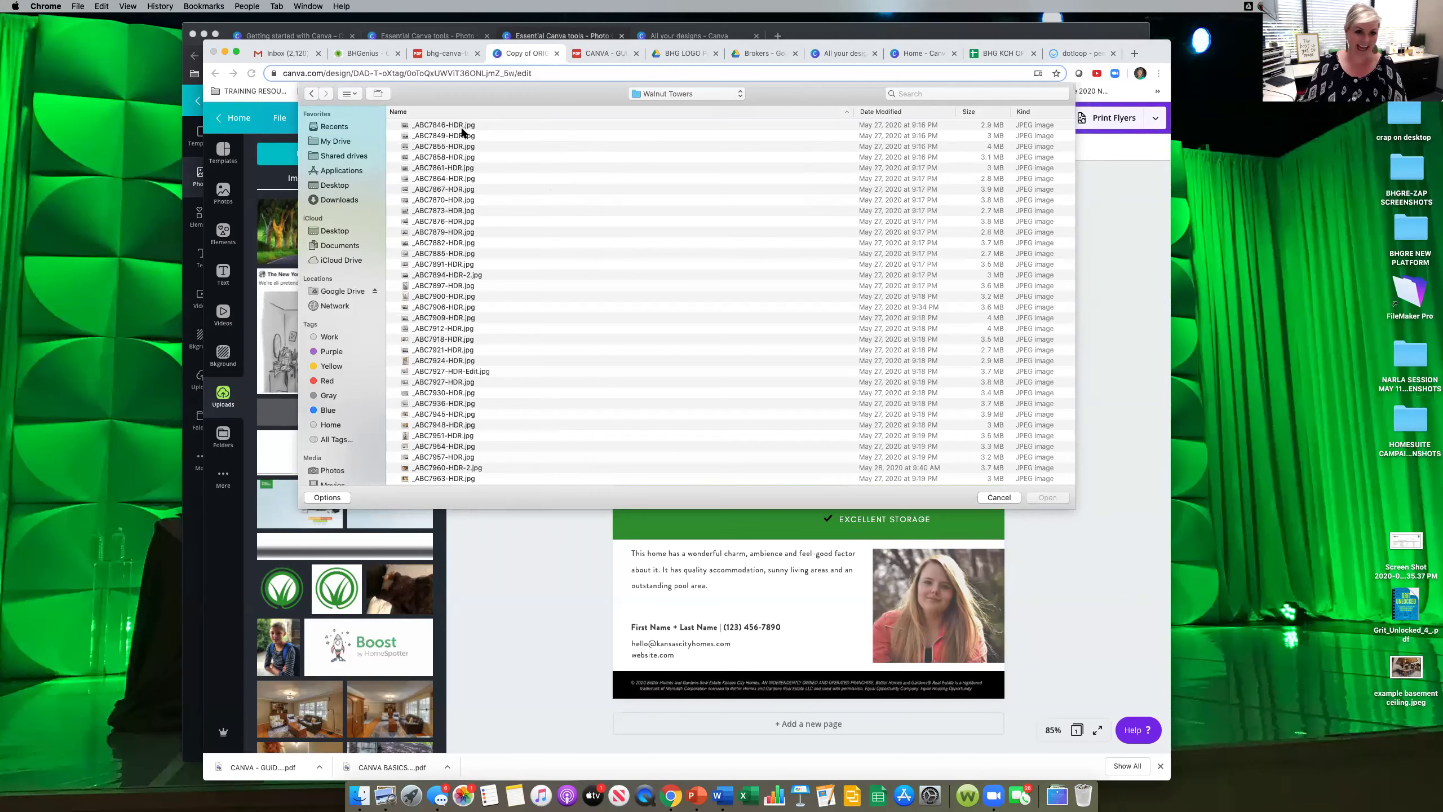
{"action": "scroll", "coordinate": [447, 137], "scroll_direction": "up", "scroll_amount": 2}
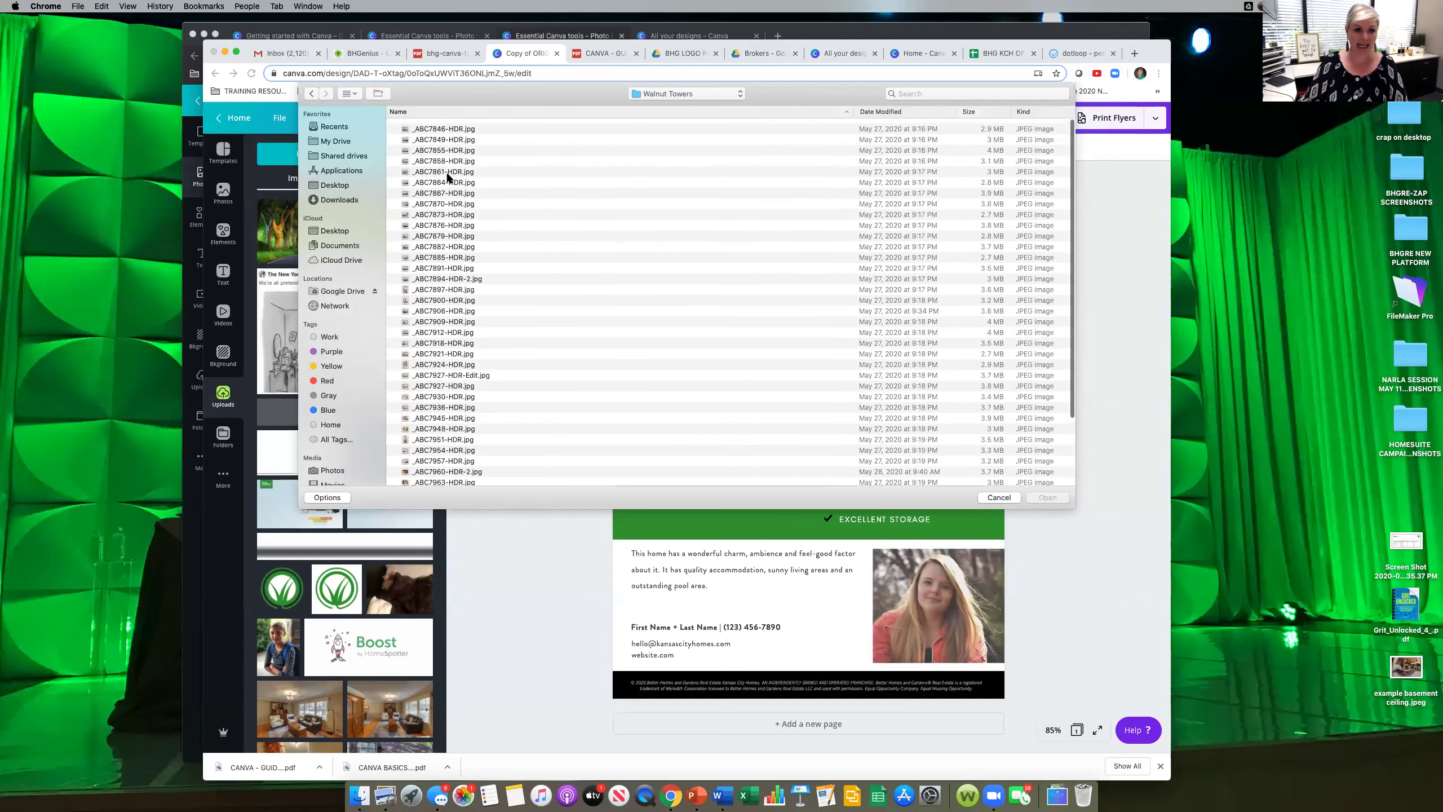
{"action": "left_click", "coordinate": [446, 125]}
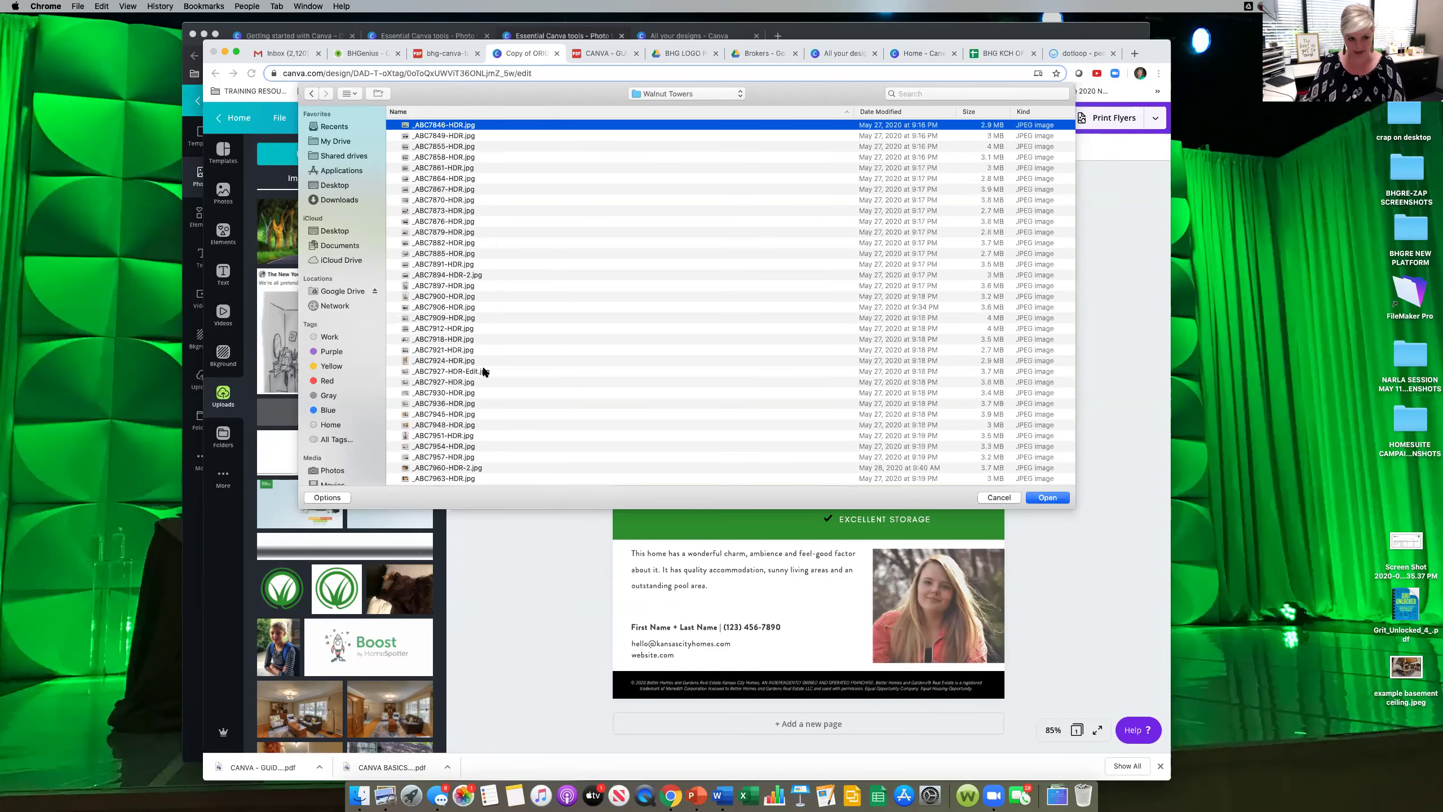
{"action": "scroll", "coordinate": [483, 365], "scroll_direction": "down", "scroll_amount": 3}
{"action": "left_click", "coordinate": [457, 470], "text": "shift"}
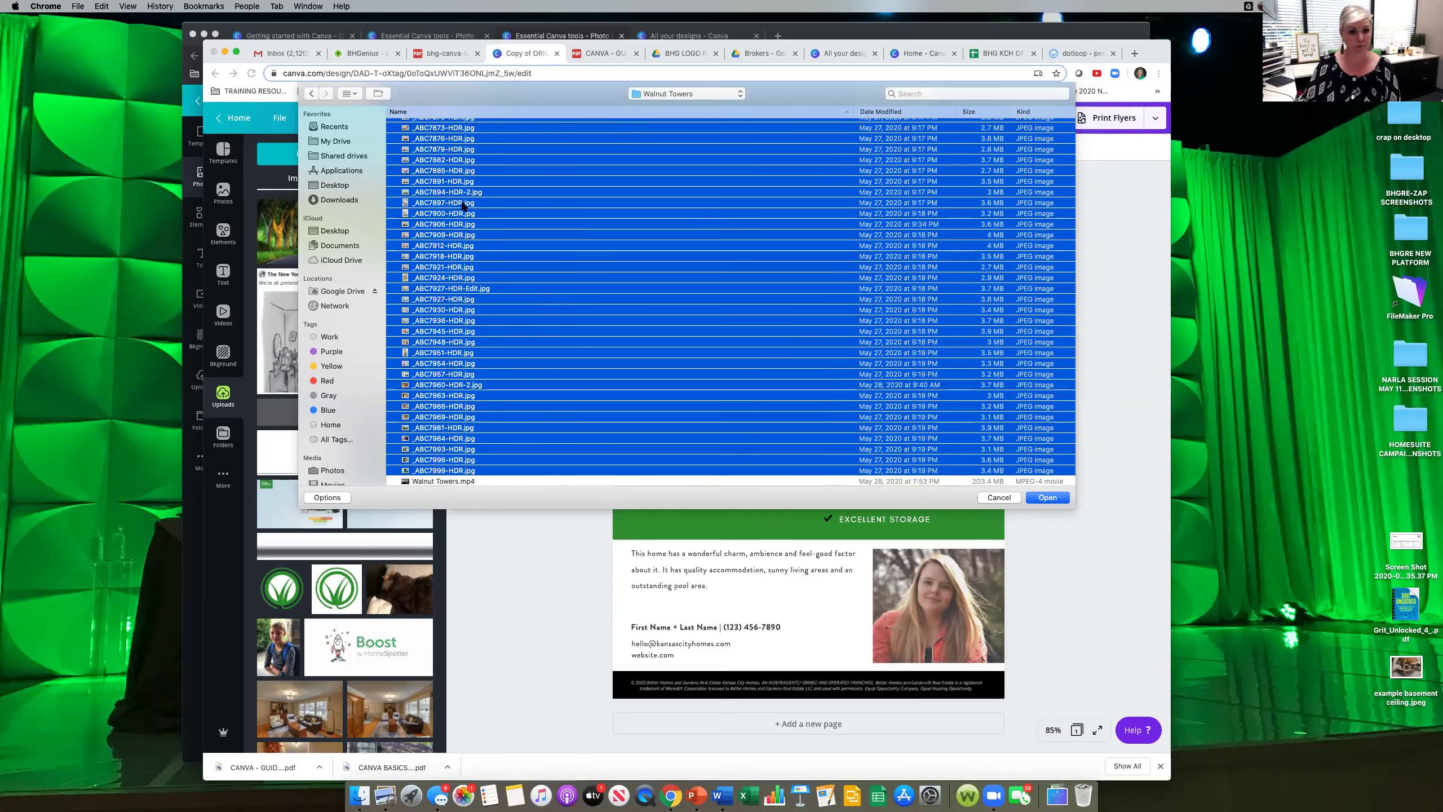
{"action": "left_click", "coordinate": [796, 202]}
{"action": "scroll", "coordinate": [674, 300], "scroll_direction": "up", "scroll_amount": 3}
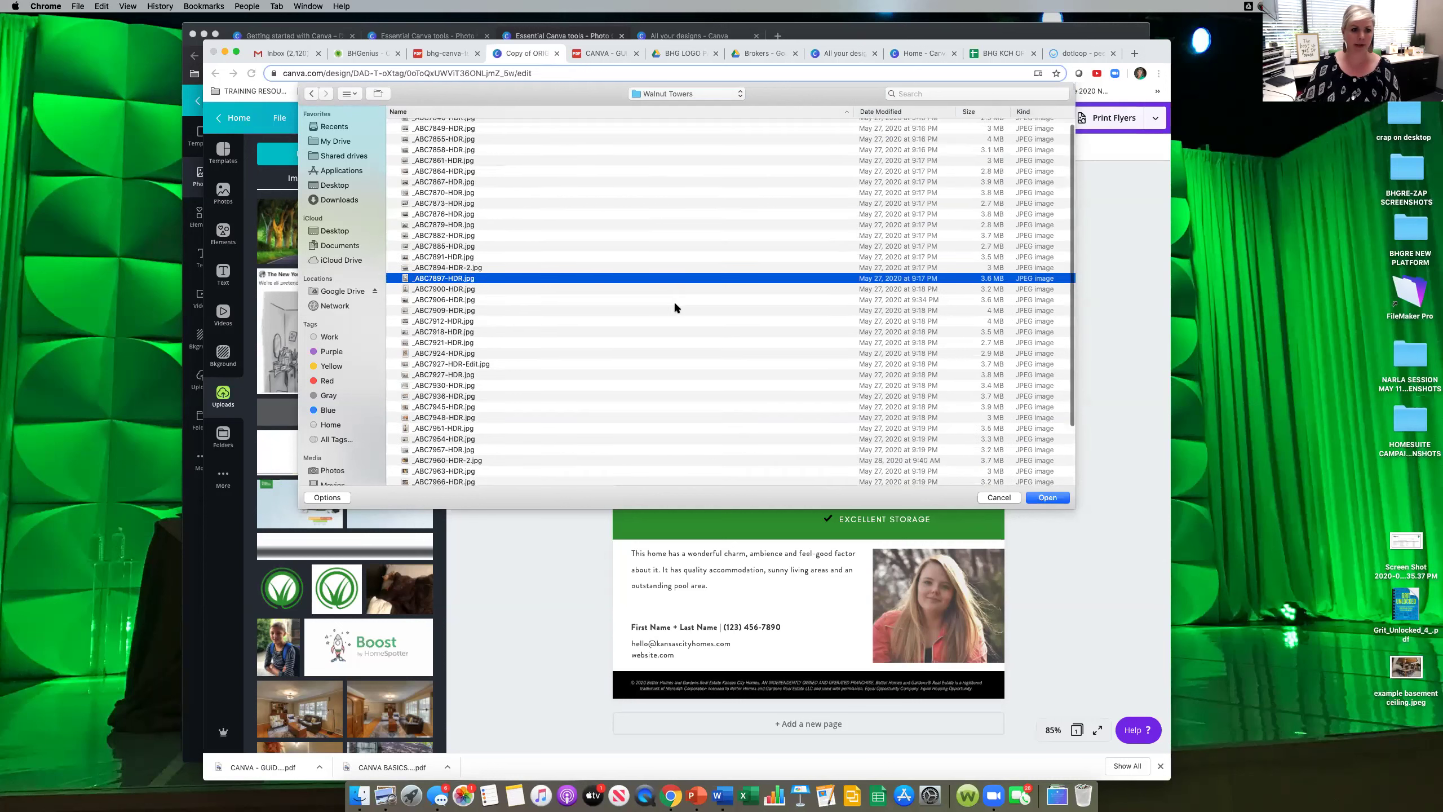
Upload the eight photos from _ABC7846-HDR.jpg through _ABC7870-HDR.jpg in the Walnut Towers folder to the design's uploads.
{"action": "left_click", "coordinate": [436, 126]}
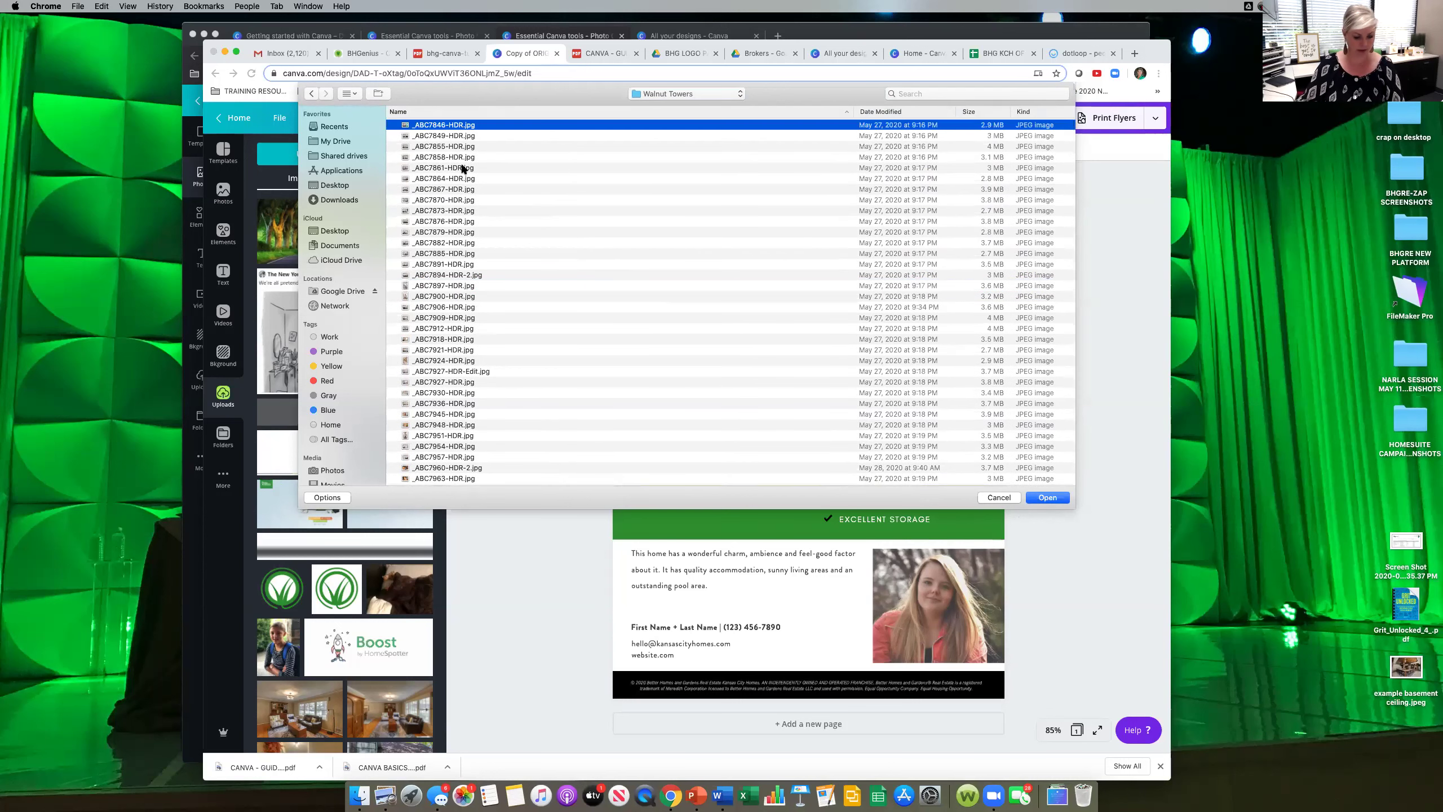
{"action": "left_click", "coordinate": [461, 199], "text": "shift"}
{"action": "left_click", "coordinate": [1051, 497]}
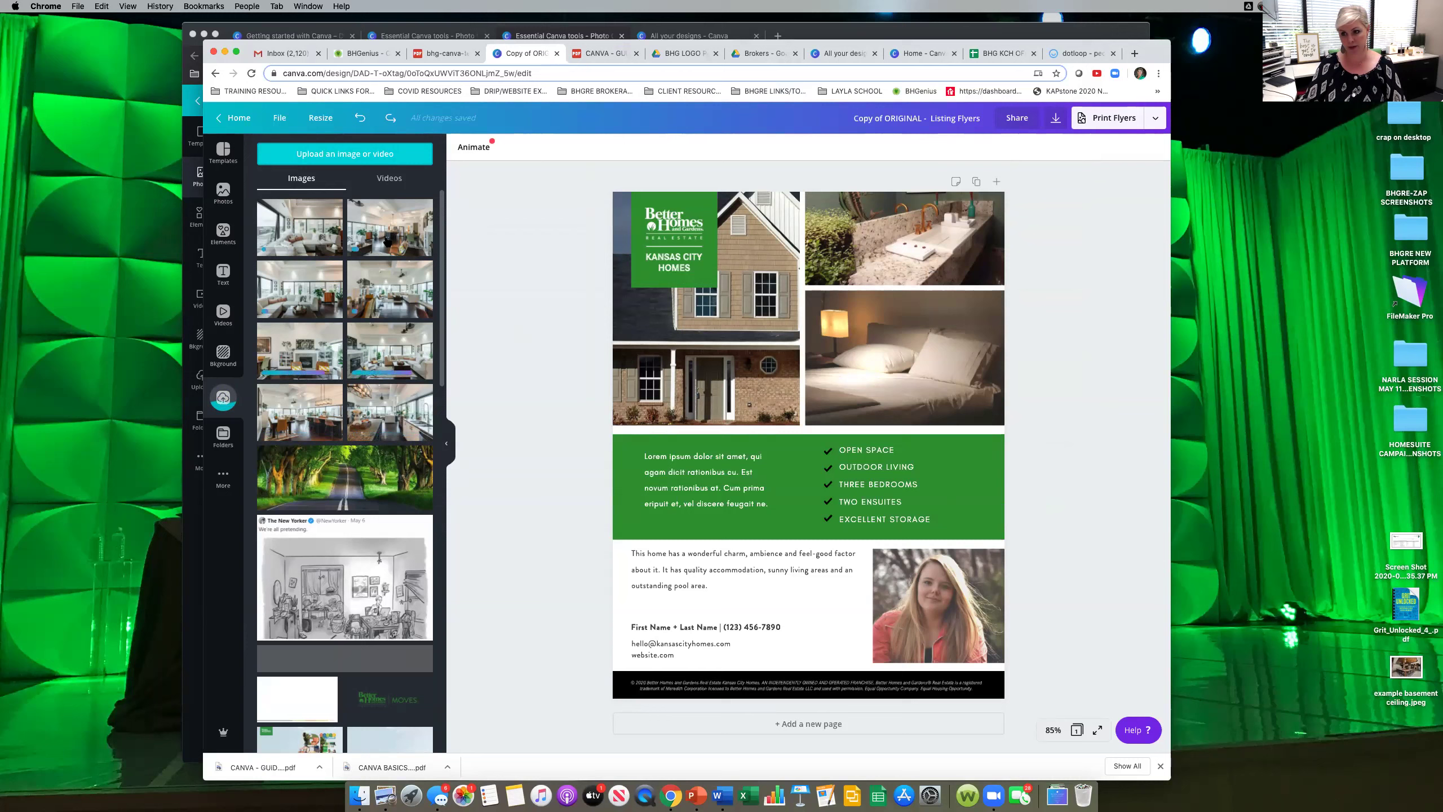
Replace the house exterior, bathroom counter and bedroom photos in the flyer's grid with three of the uploaded living area photos.
{"action": "mouse_move", "coordinate": [429, 392]}
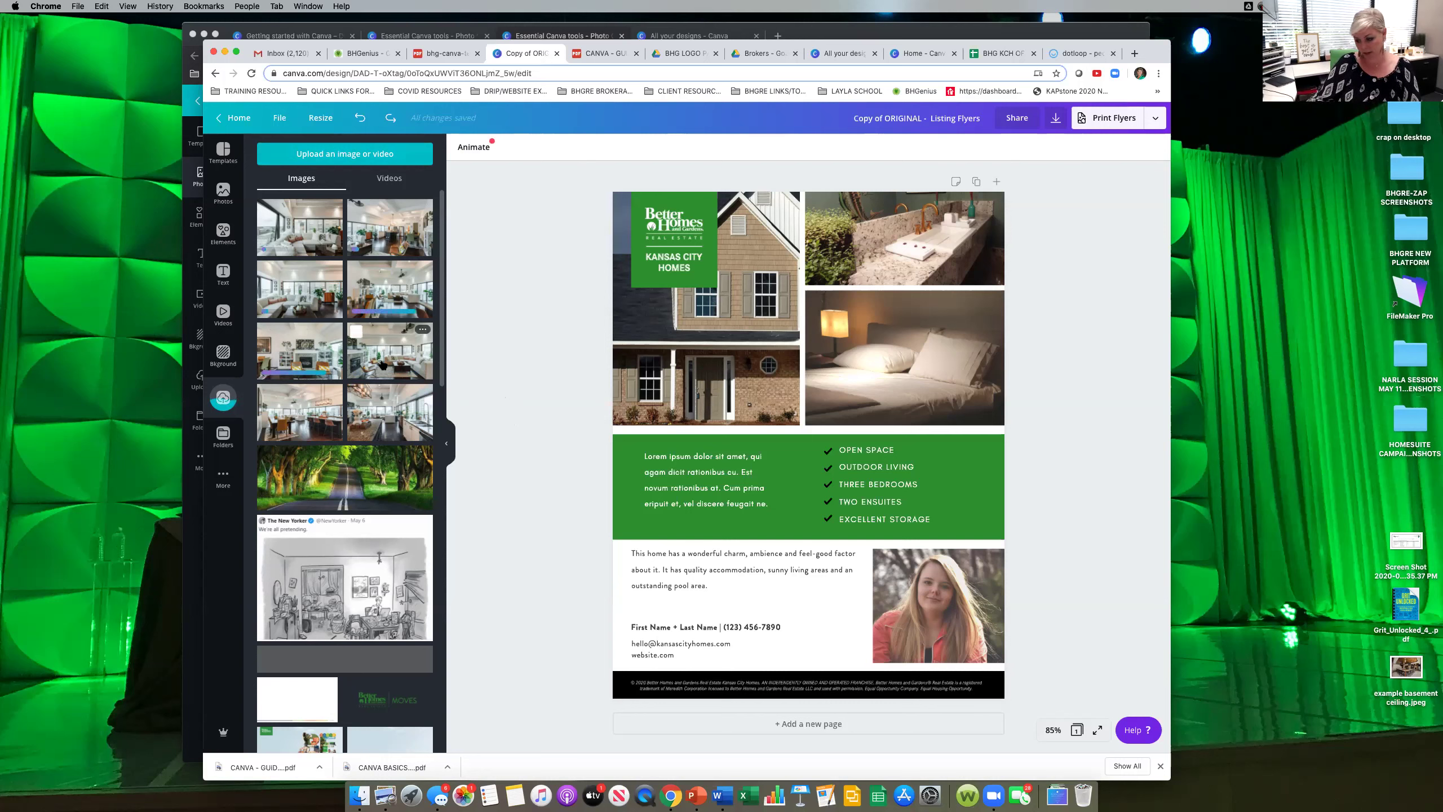
{"action": "left_click_drag", "start_coordinate": [383, 364], "coordinate": [704, 328]}
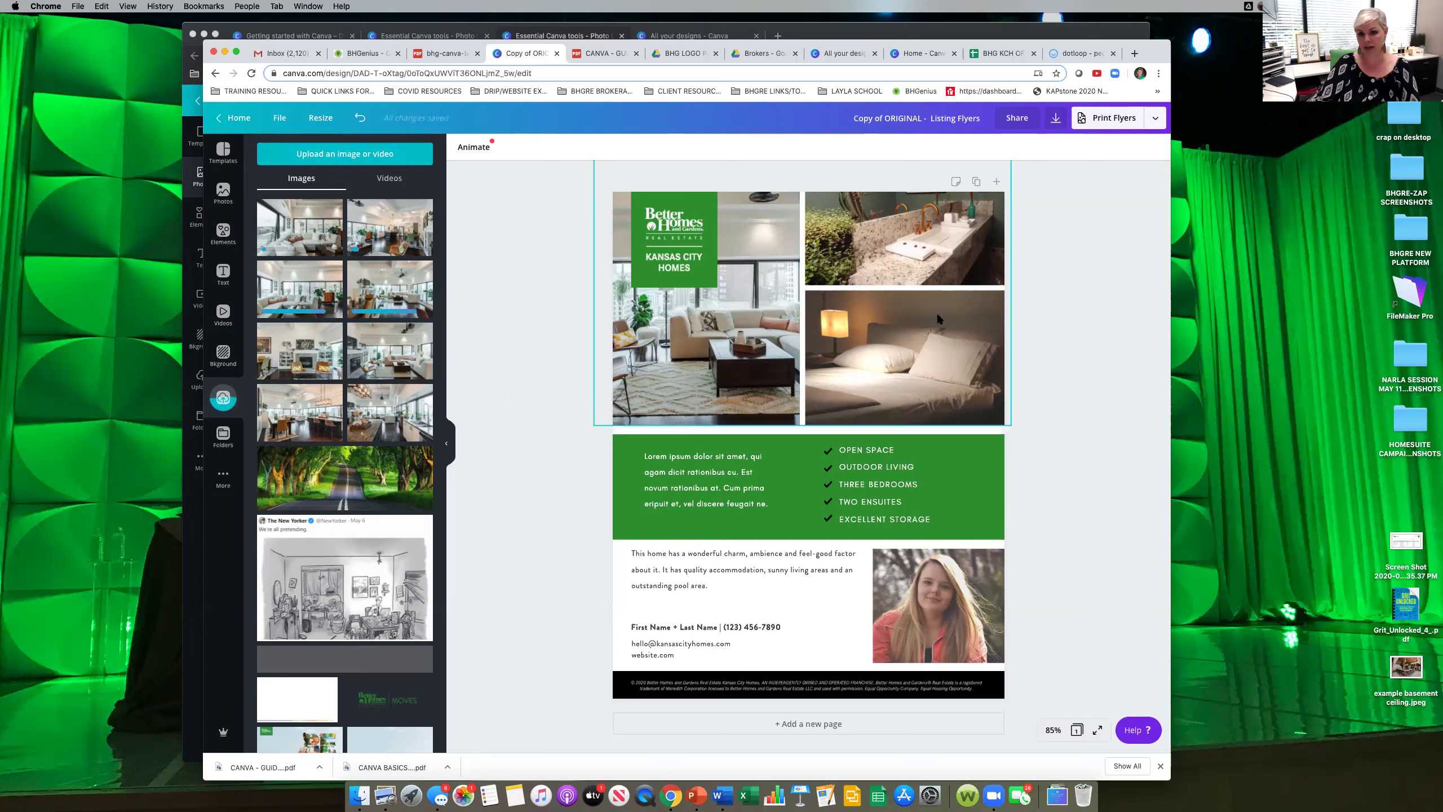
{"action": "left_click", "coordinate": [936, 344]}
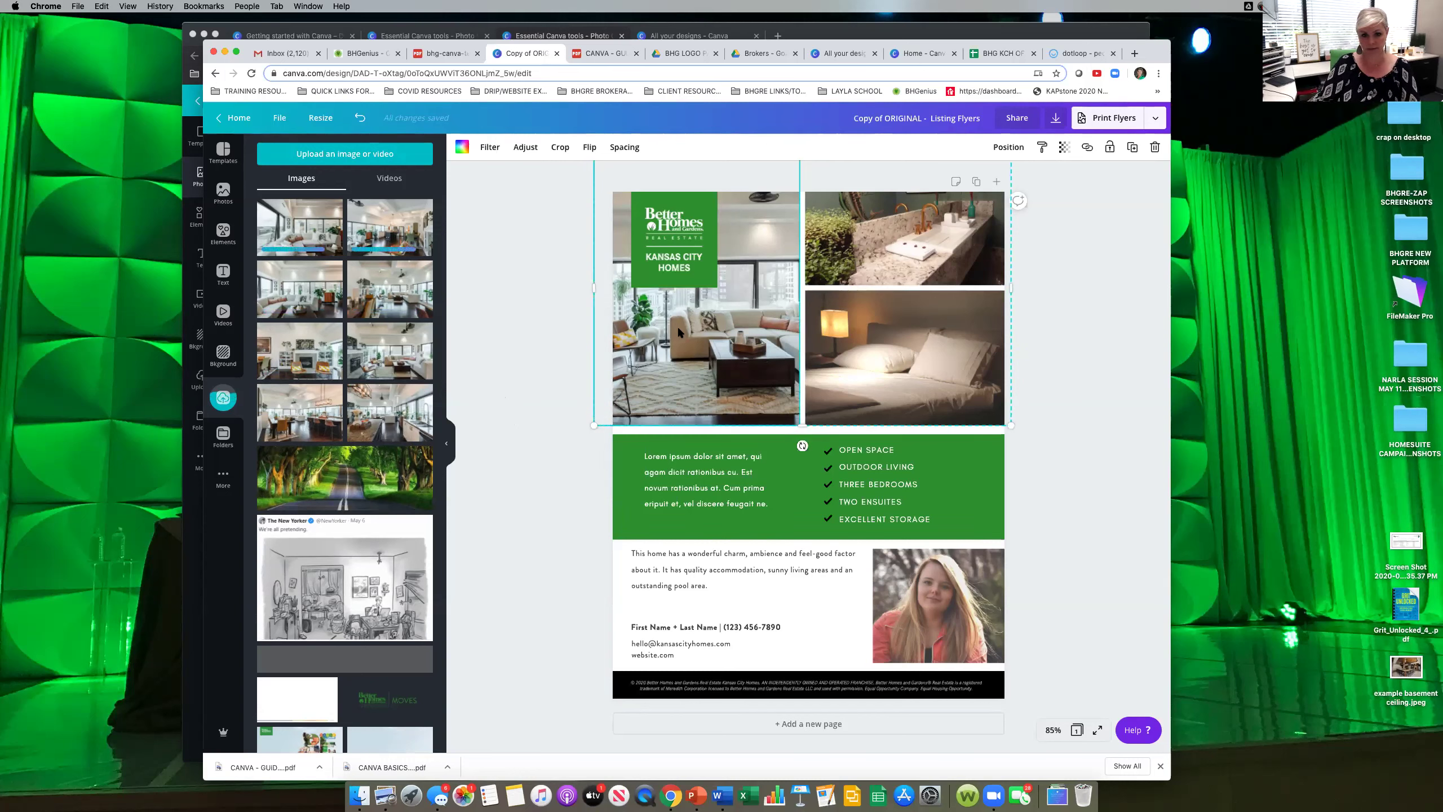
{"action": "left_click", "coordinate": [388, 291]}
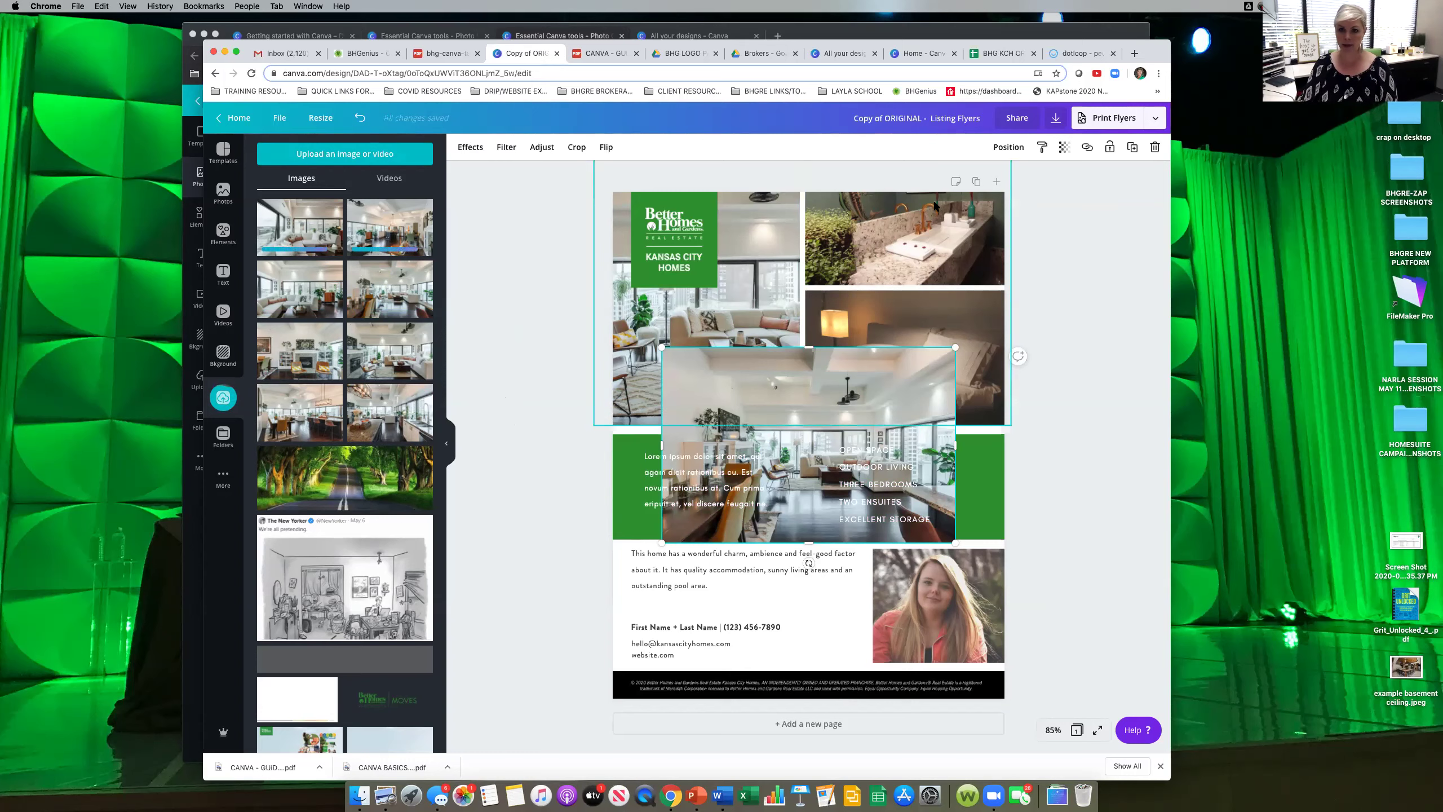
{"action": "left_click_drag", "start_coordinate": [878, 393], "coordinate": [929, 224]}
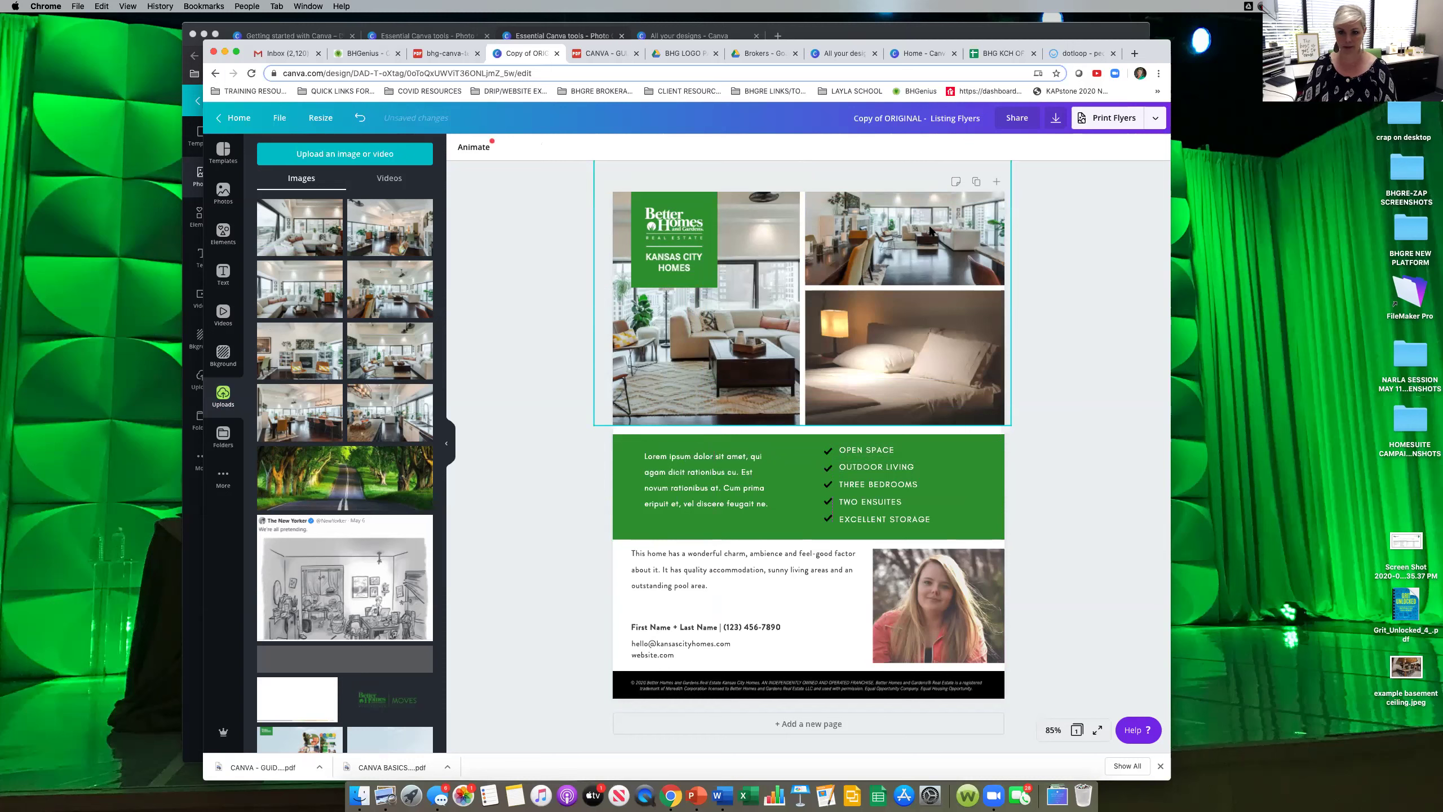
{"action": "left_click", "coordinate": [288, 239]}
{"action": "left_click_drag", "start_coordinate": [798, 393], "coordinate": [872, 339]}
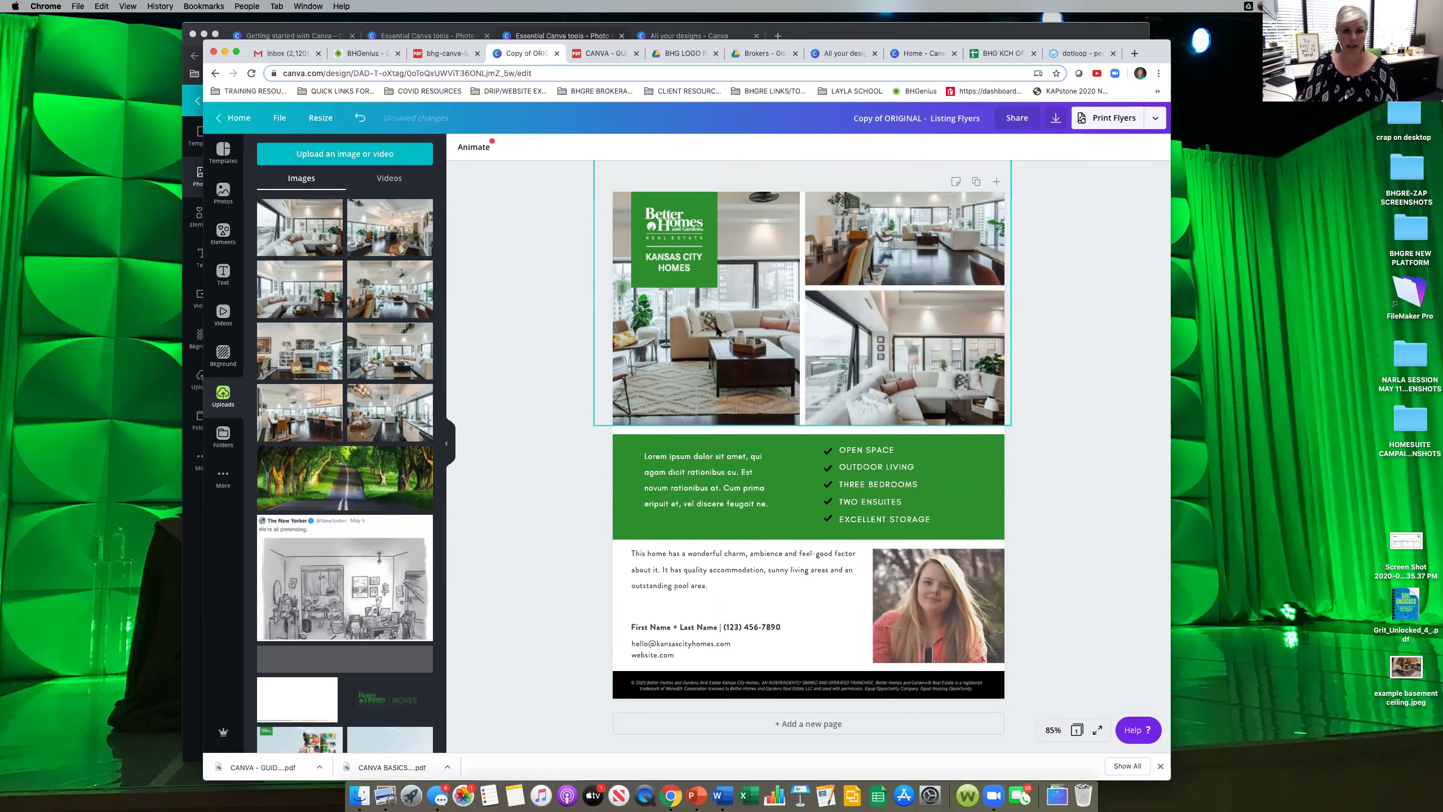
{"action": "left_click", "coordinate": [383, 369]}
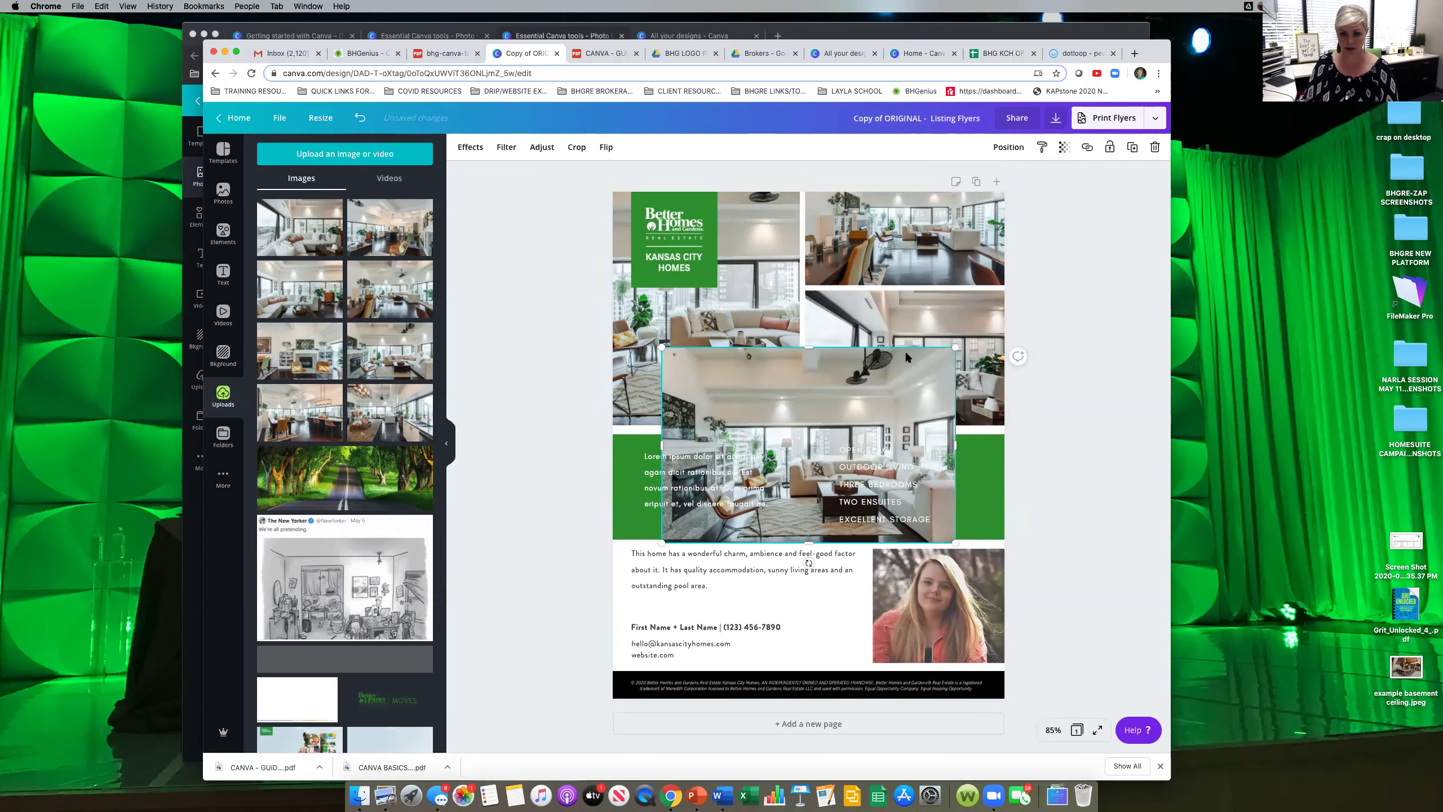
{"action": "left_click_drag", "start_coordinate": [895, 361], "coordinate": [898, 431]}
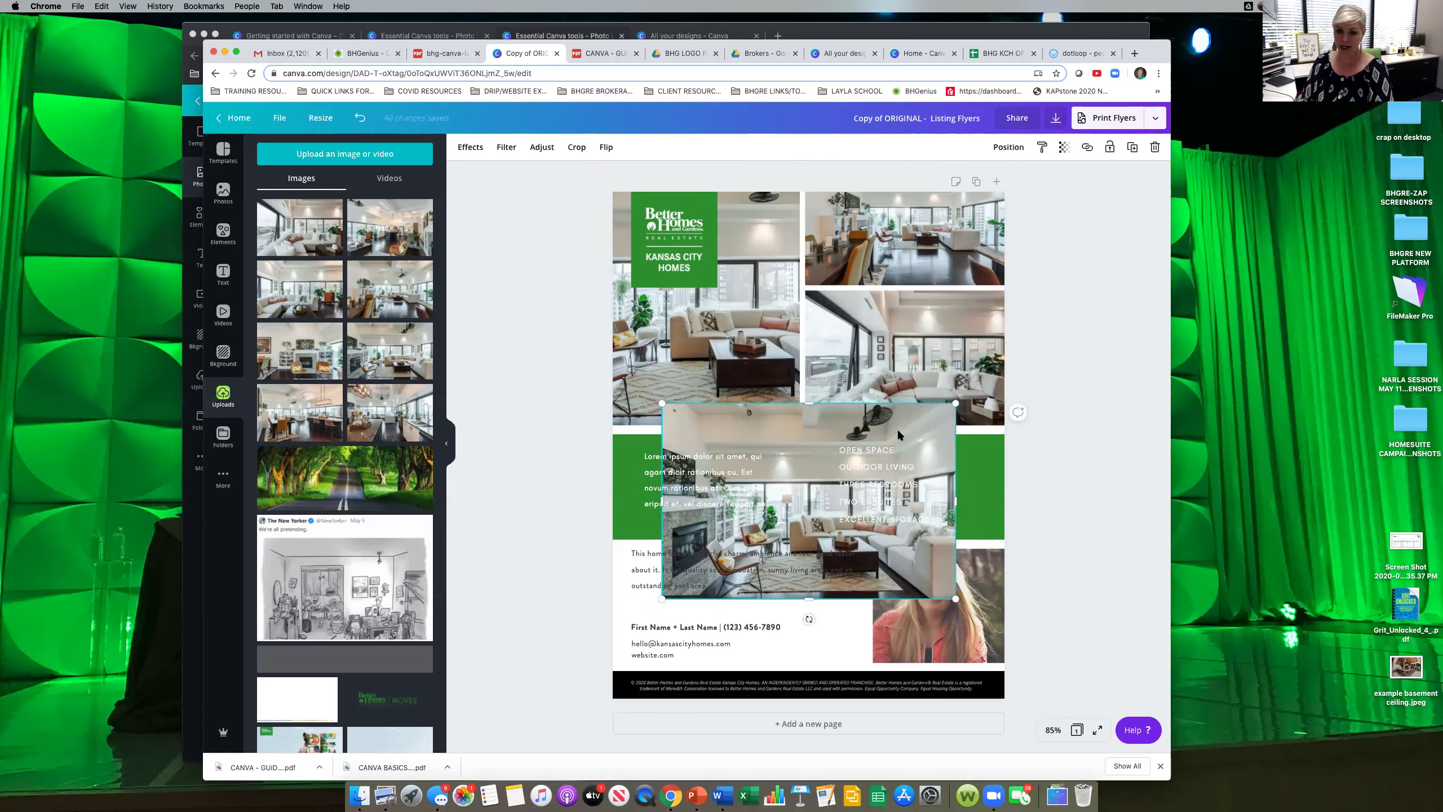
{"action": "key", "text": "Delete"}
Reposition the living room photo within the grid's tall frame so the sofa's right-hand part and the window beside it fill the frame.
{"action": "left_click", "coordinate": [715, 338]}
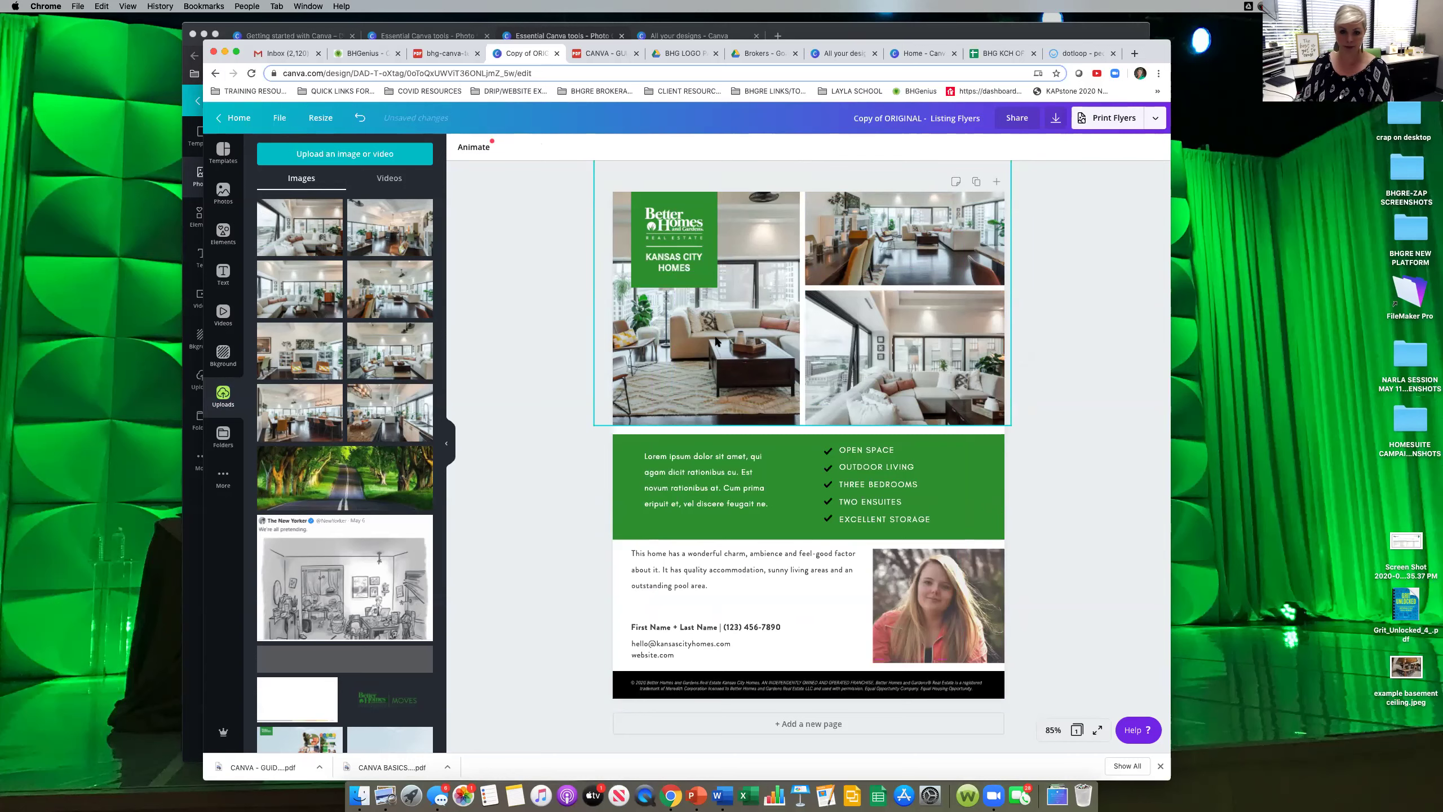
{"action": "double_click", "coordinate": [715, 339]}
{"action": "left_click_drag", "start_coordinate": [697, 339], "coordinate": [590, 345]}
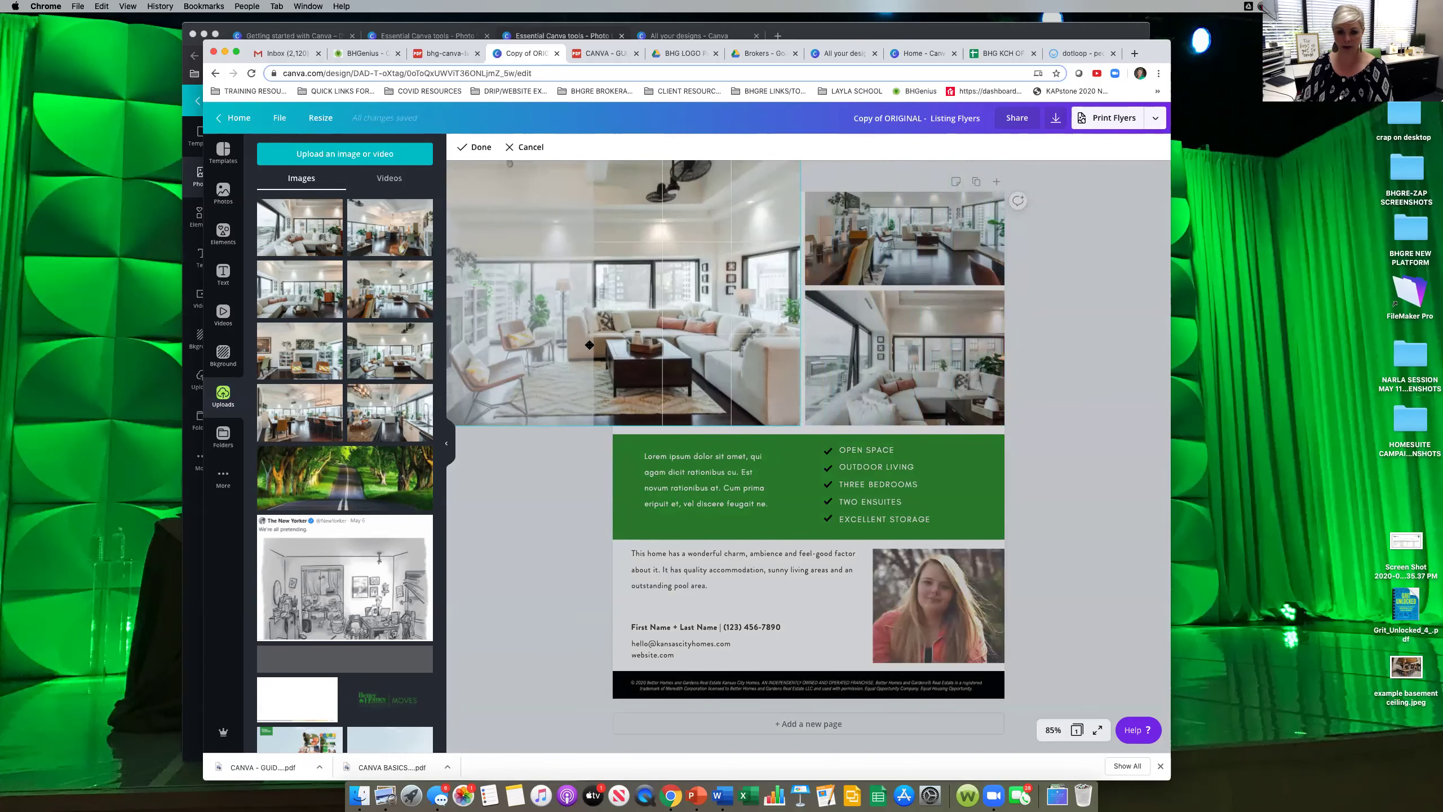
{"action": "left_click", "coordinate": [1103, 345]}
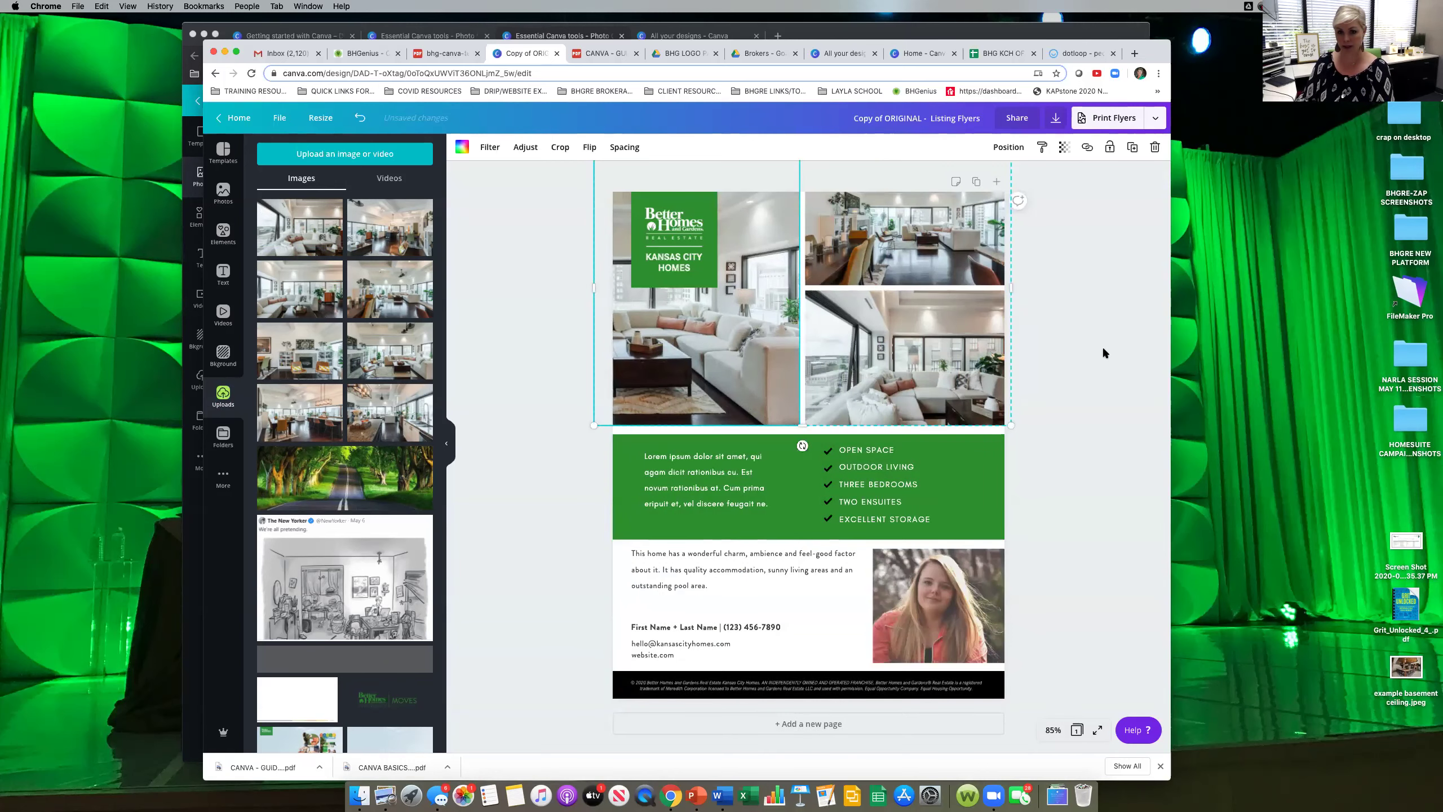
{"action": "left_click", "coordinate": [1103, 349]}
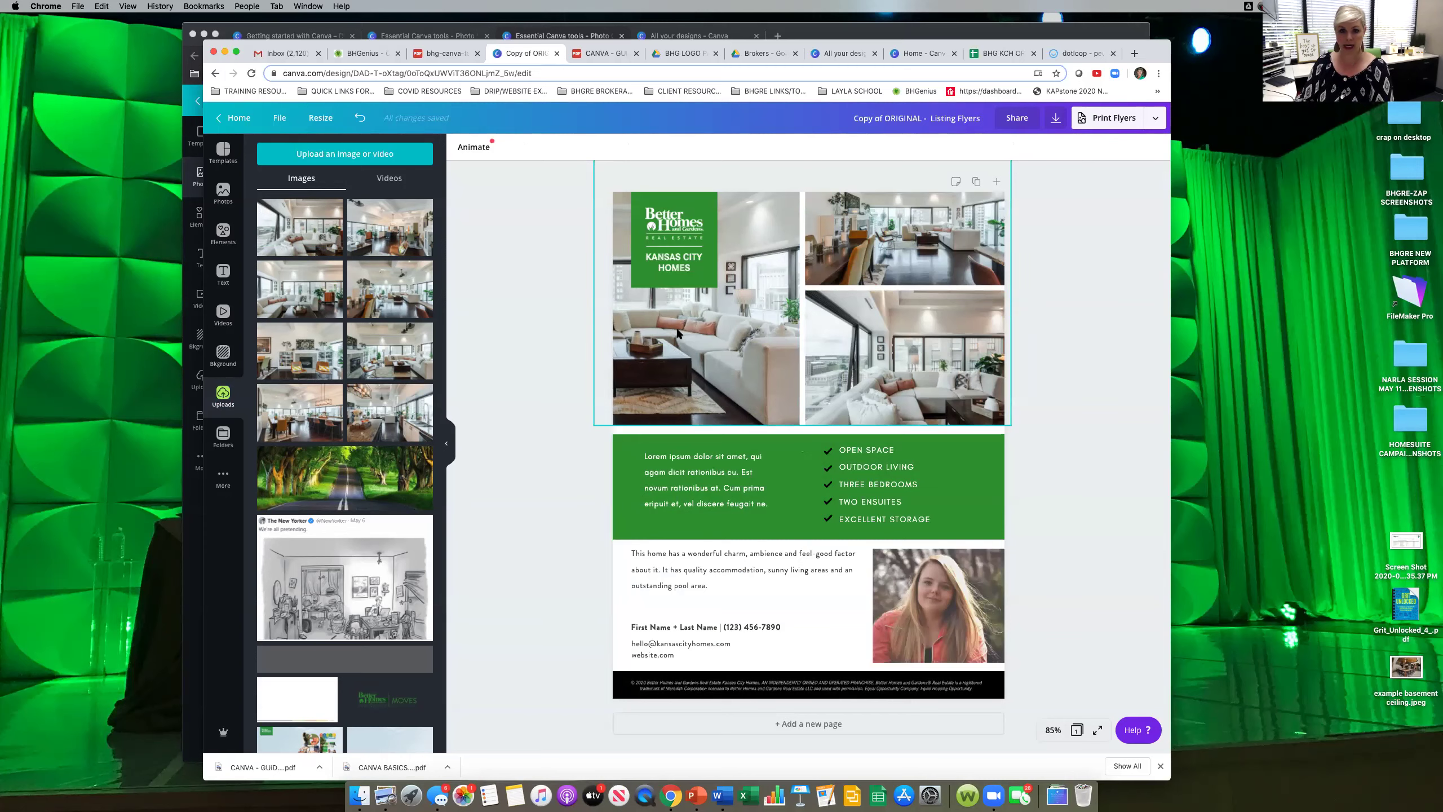
{"action": "double_click", "coordinate": [703, 340]}
{"action": "mouse_move", "coordinate": [672, 348]}
{"action": "left_mouse_down"}
{"action": "mouse_move", "coordinate": [915, 341]}
{"action": "mouse_move", "coordinate": [732, 352]}
{"action": "mouse_move", "coordinate": [878, 341]}
{"action": "mouse_move", "coordinate": [738, 314]}
{"action": "mouse_move", "coordinate": [669, 319]}
{"action": "left_mouse_up"}
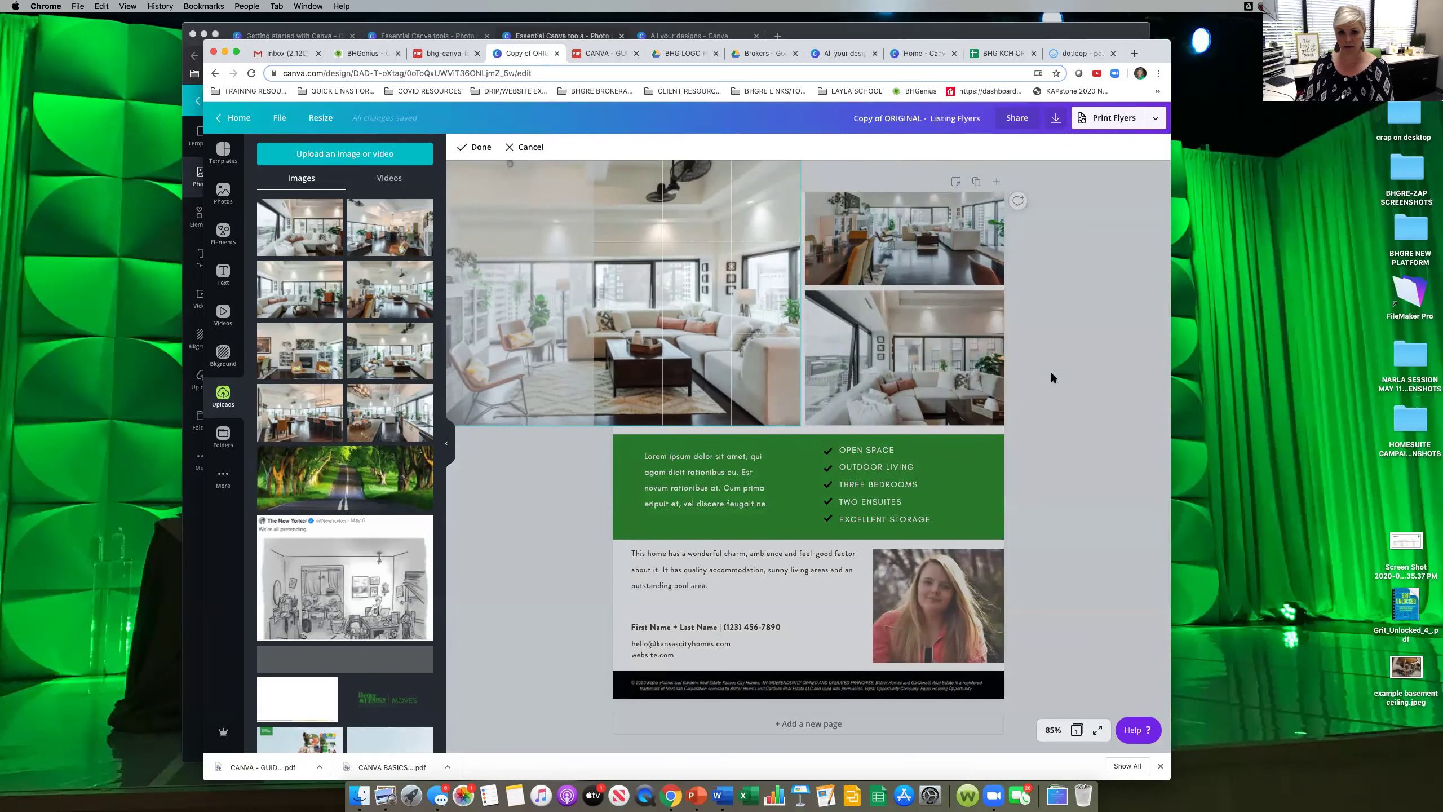
{"action": "left_click", "coordinate": [1076, 370]}
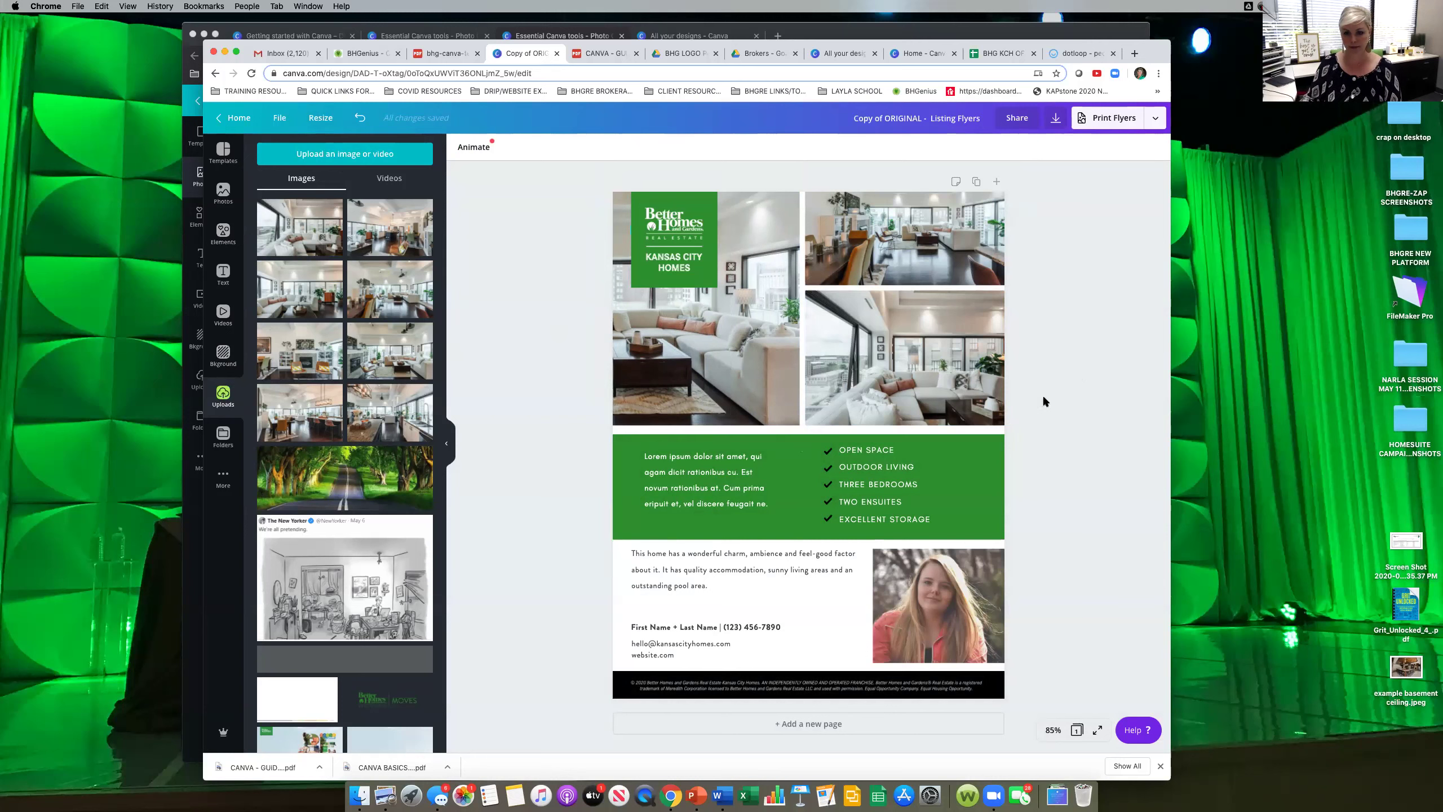
Replace the lorem ipsum text on the green band with "Wallstreet towers", "sjfedaf" and "fdas", separated by blank lines.
{"action": "left_click", "coordinate": [725, 480]}
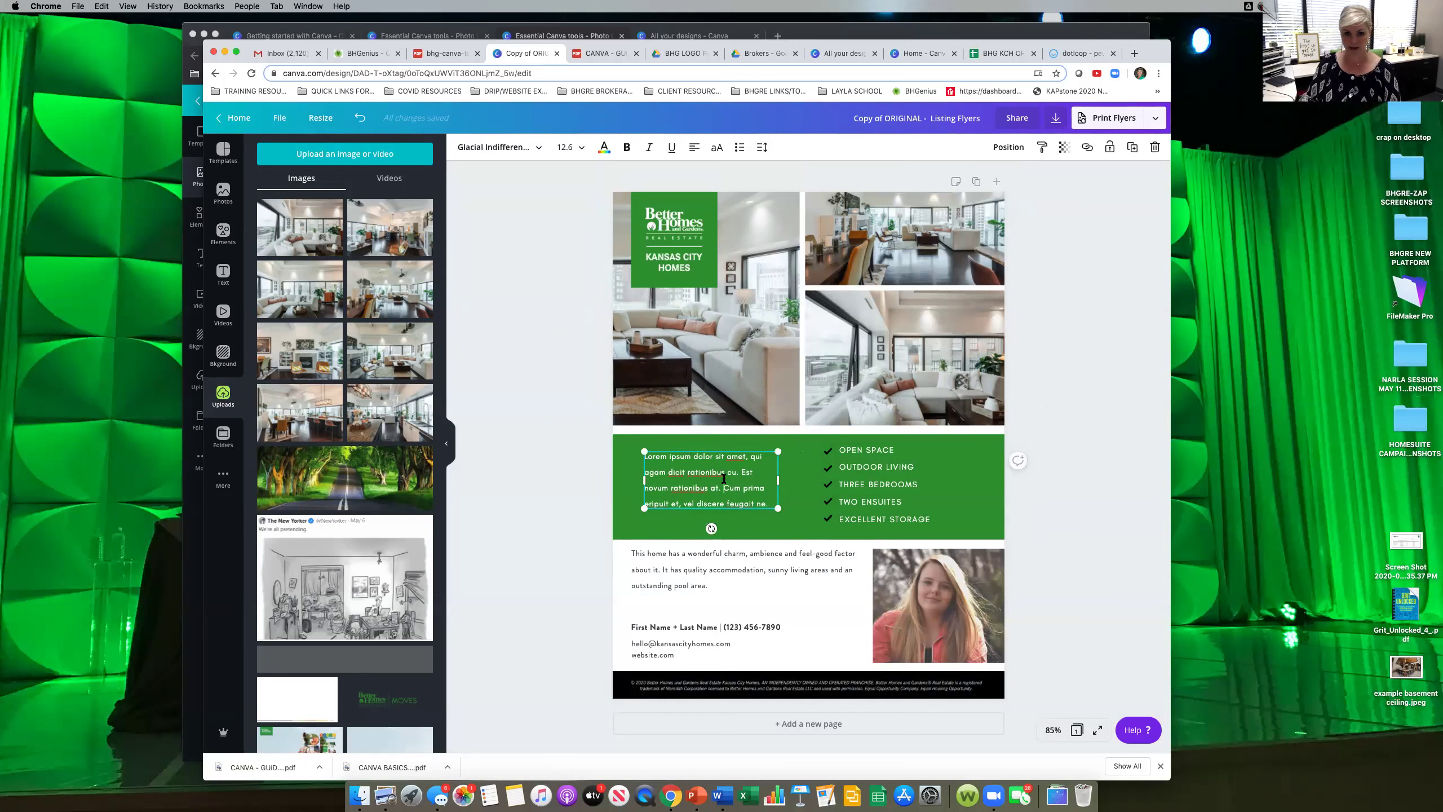
{"action": "left_click_drag", "start_coordinate": [769, 503], "coordinate": [643, 456]}
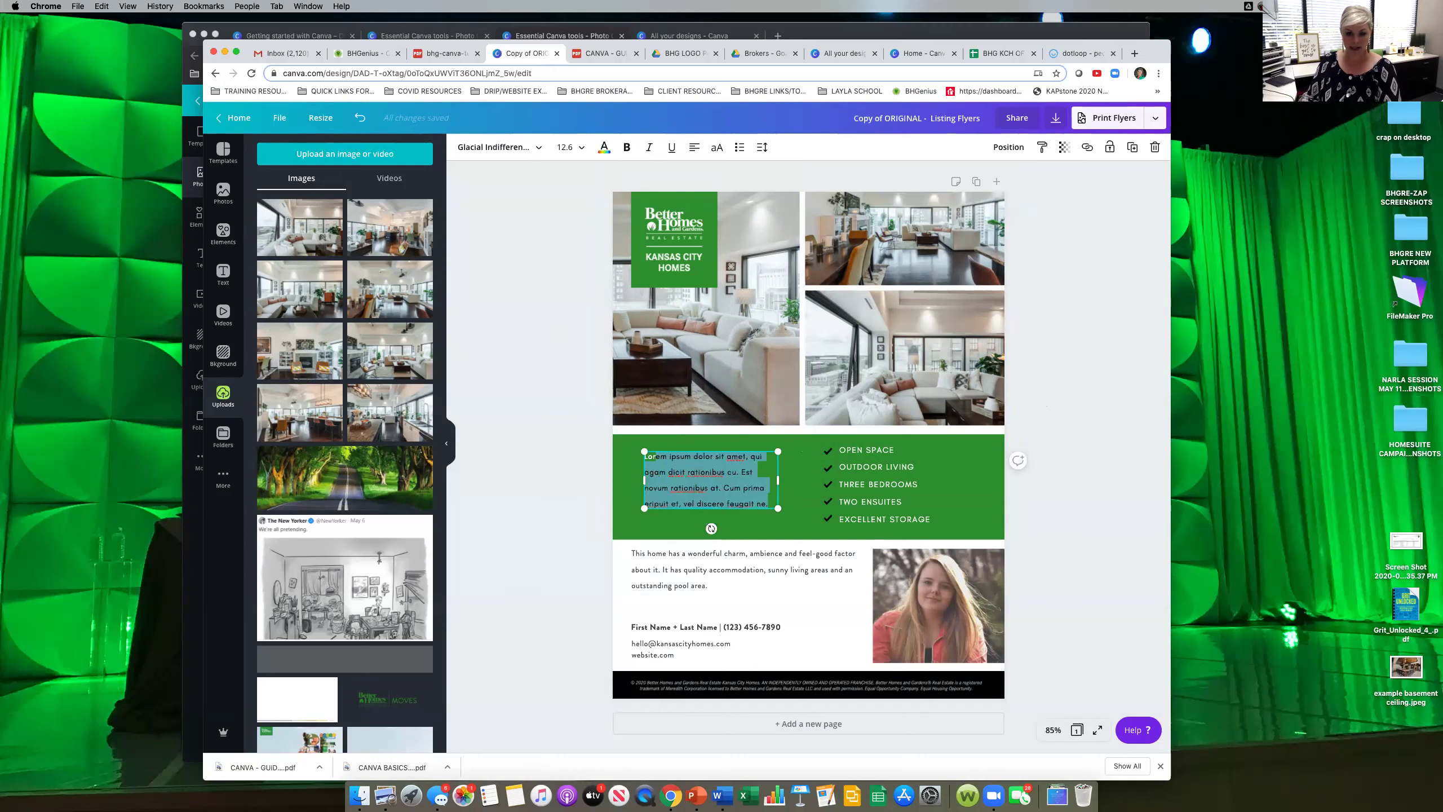
{"action": "type", "text": "Lo"}
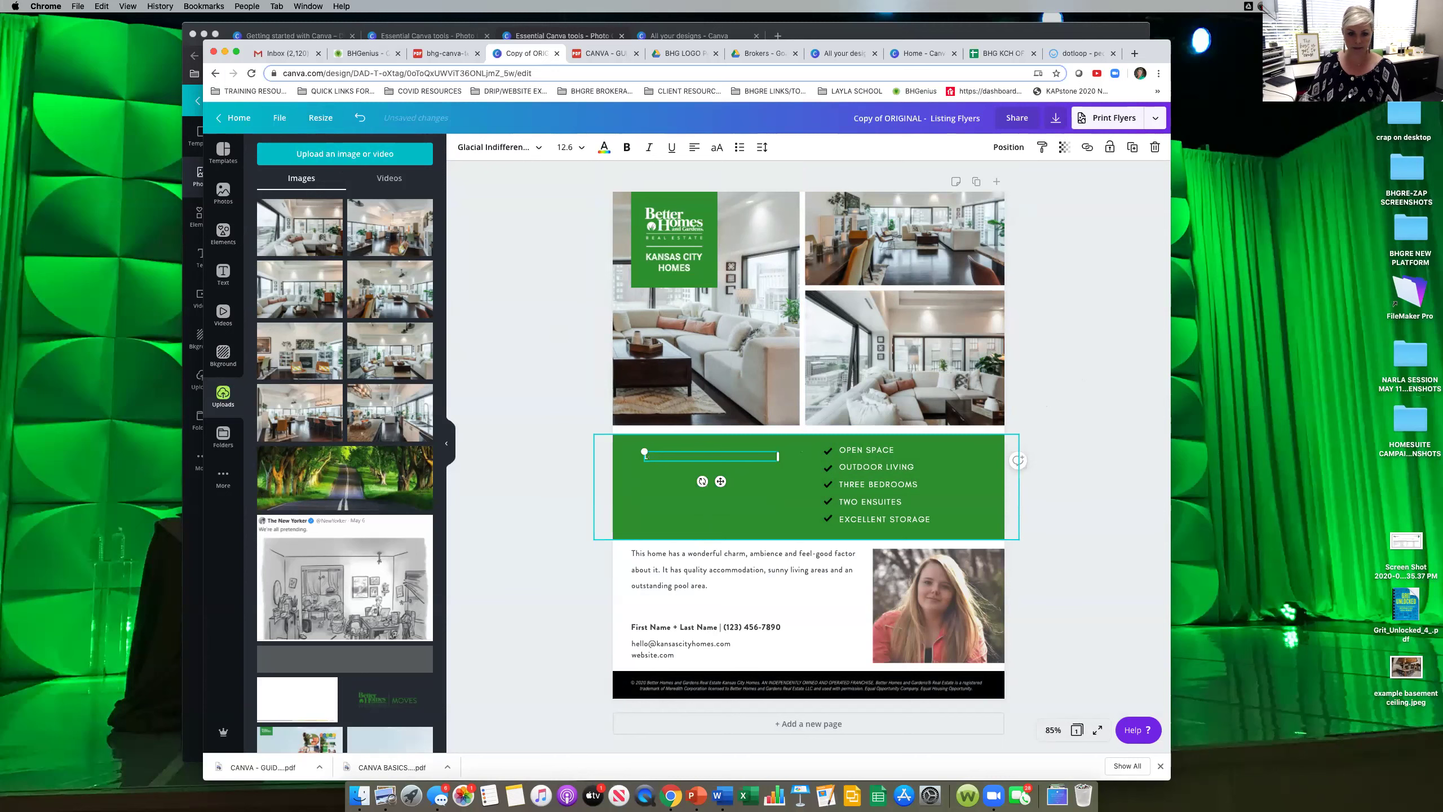
{"action": "type", "text": "WallSt"}
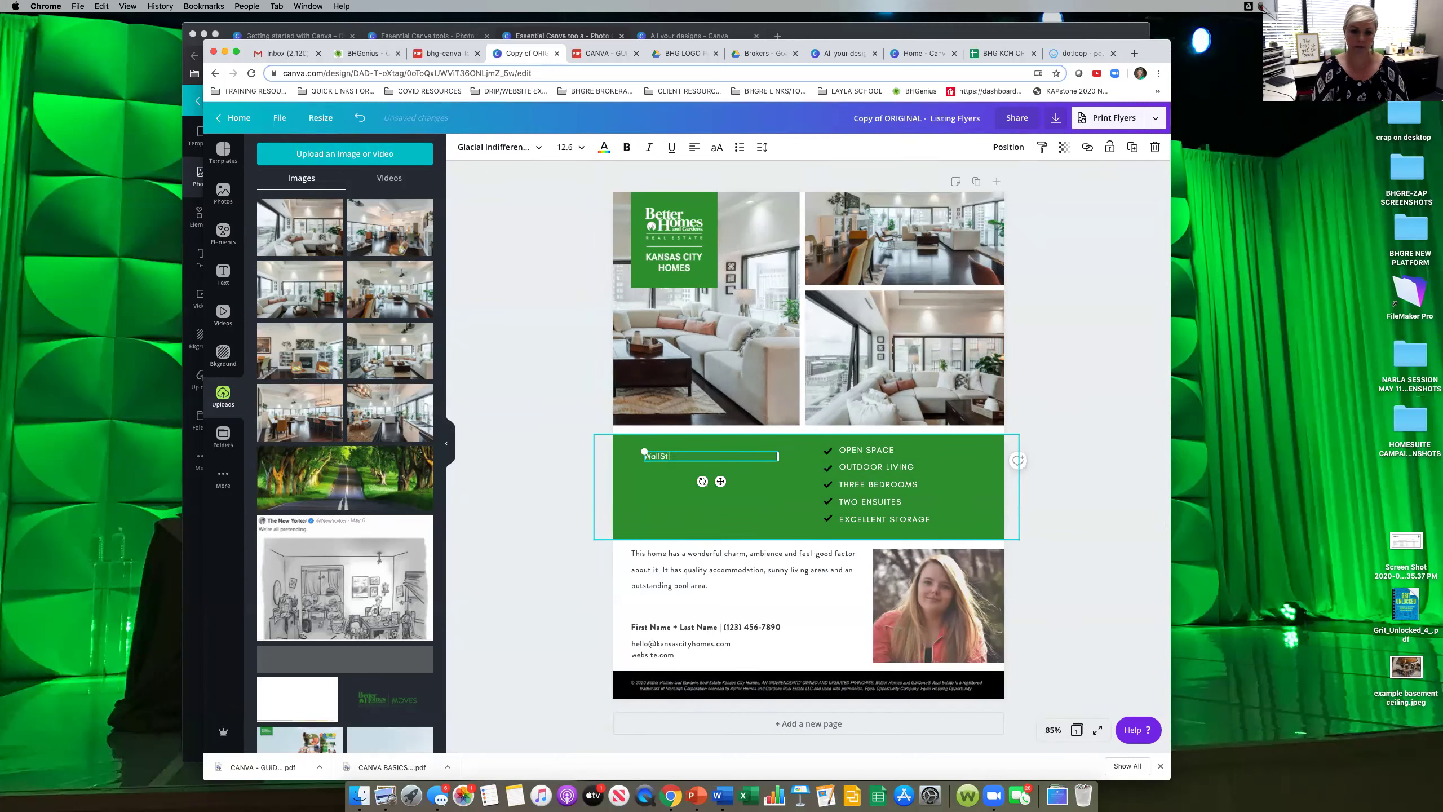
{"action": "type", "text": "reetreet Wowers"}
{"action": "key", "text": "Return"}
{"action": "key", "text": "Return"}
{"action": "type", "text": "ajfedaf"}
{"action": "key", "text": "Return"}
{"action": "key", "text": "Return"}
{"action": "type", "text": "fdas"}
{"action": "left_click", "coordinate": [891, 449]}
{"action": "left_click_drag", "start_coordinate": [894, 449], "coordinate": [871, 450]}
{"action": "left_click", "coordinate": [1064, 458]}
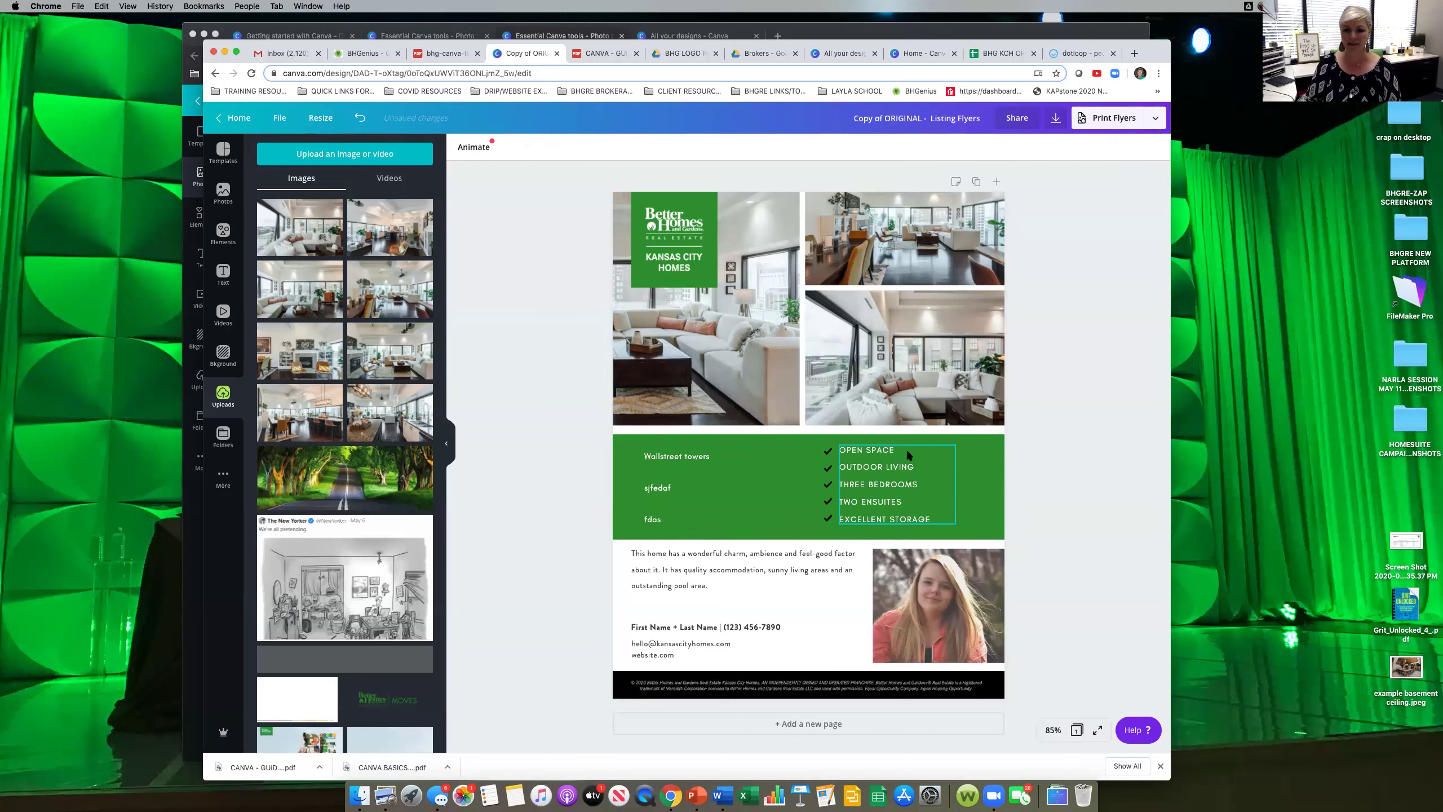
Delete the check mark beside OPEN SPACE and undo that deletion.
{"action": "left_click", "coordinate": [829, 453]}
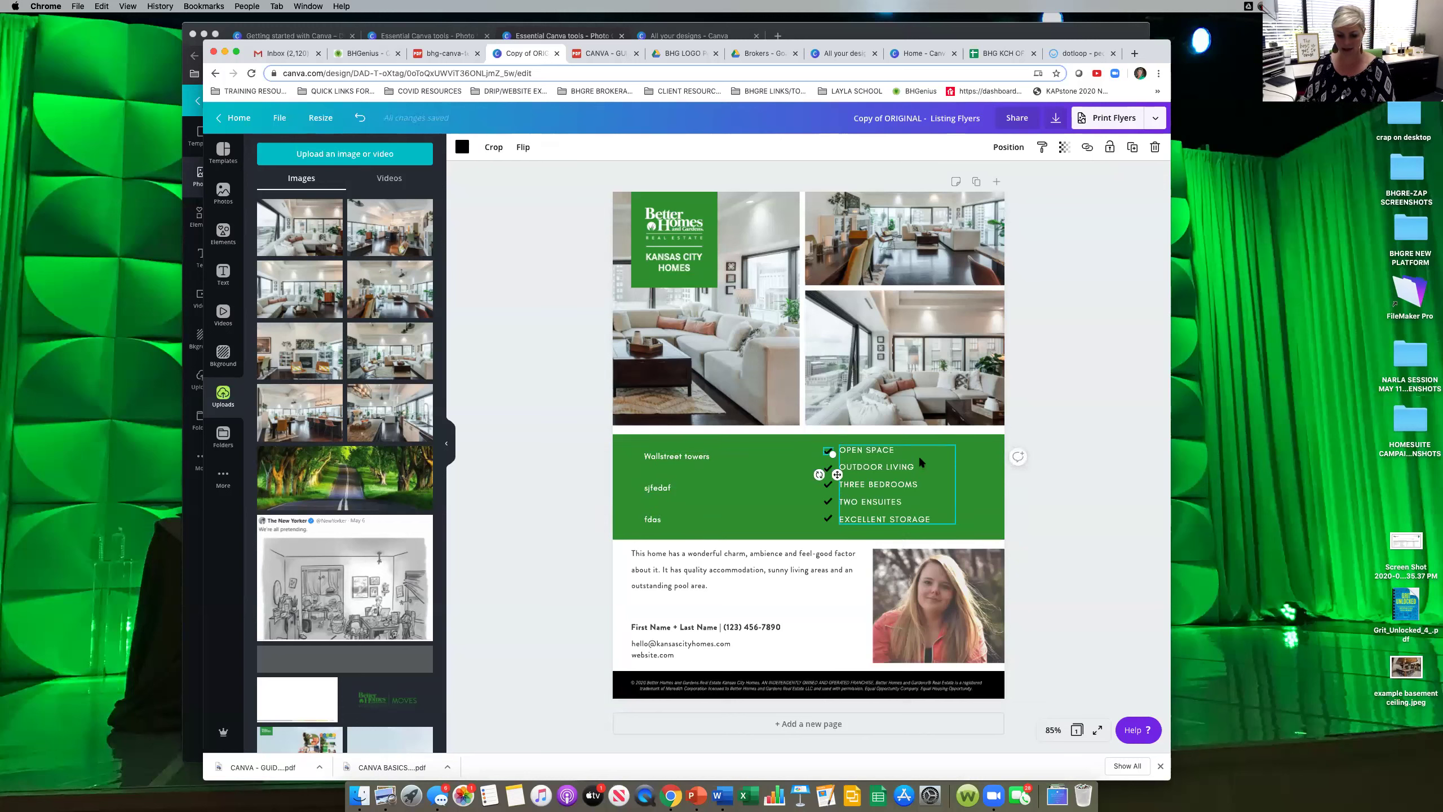
{"action": "key", "text": "Delete"}
{"action": "left_click", "coordinate": [828, 468]}
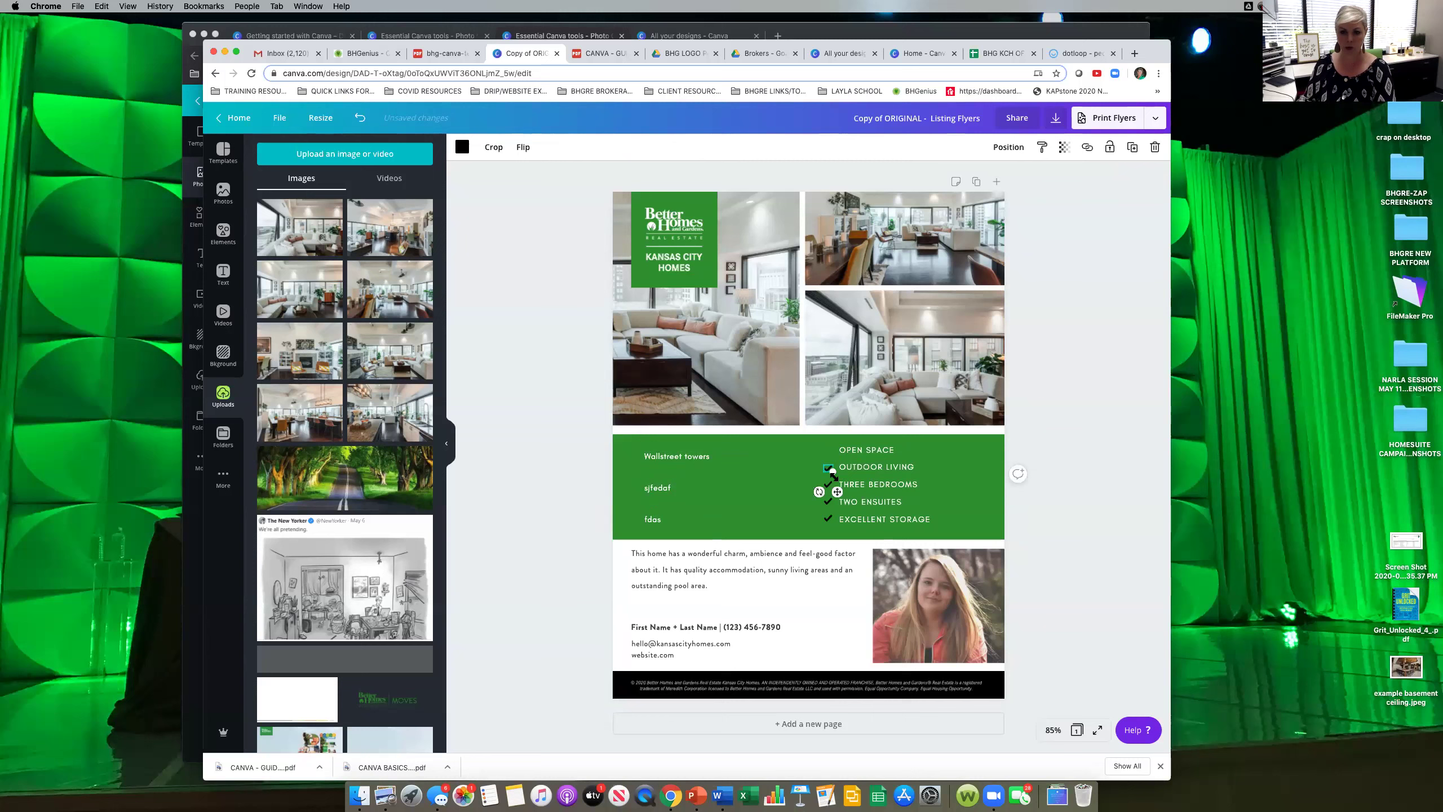
{"action": "key", "text": "super+z"}
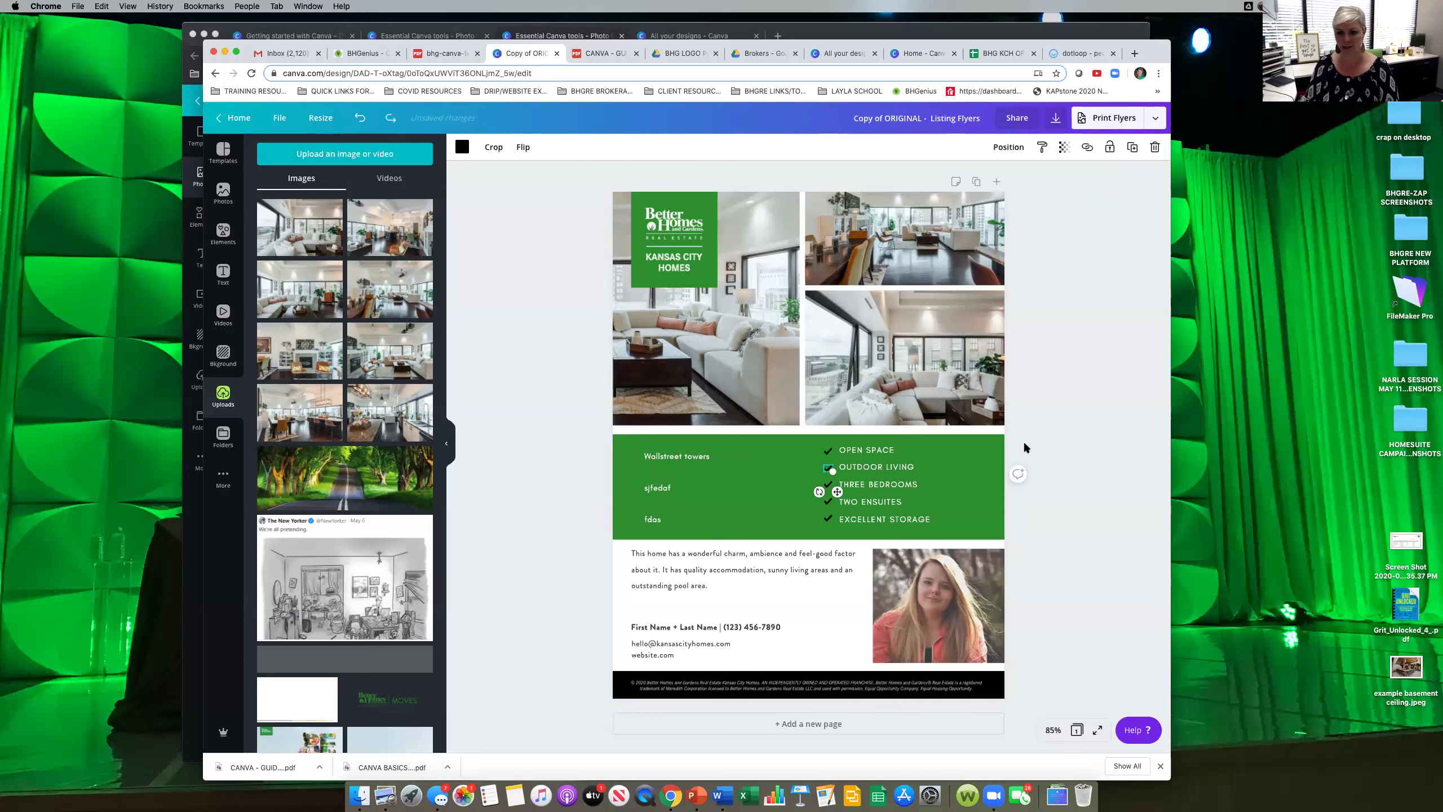
Recolor the check mark beside OPEN SPACE to the document's white.
{"action": "left_click", "coordinate": [831, 452]}
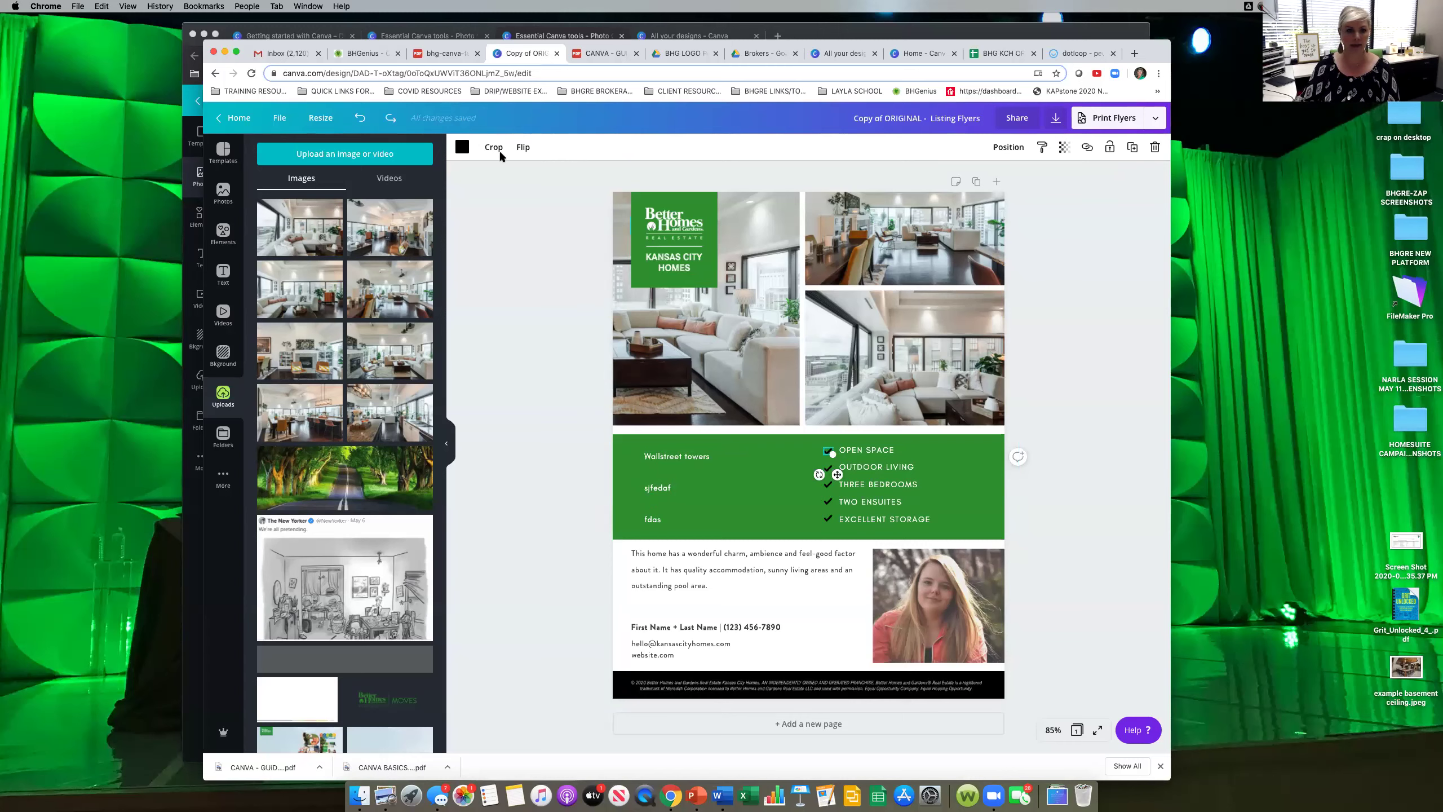
{"action": "left_click", "coordinate": [462, 147]}
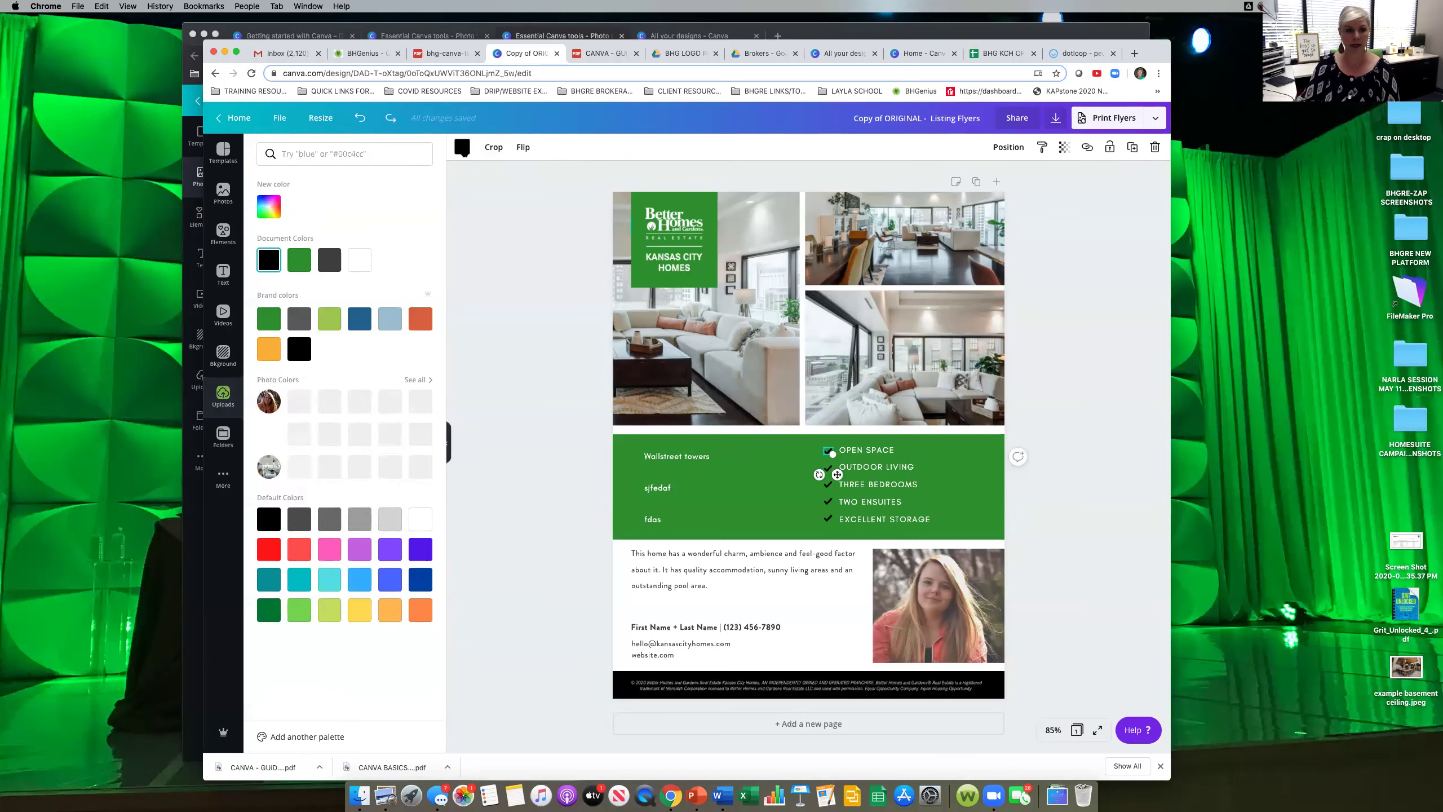
{"action": "left_click", "coordinate": [360, 260]}
{"action": "left_click", "coordinate": [1087, 386]}
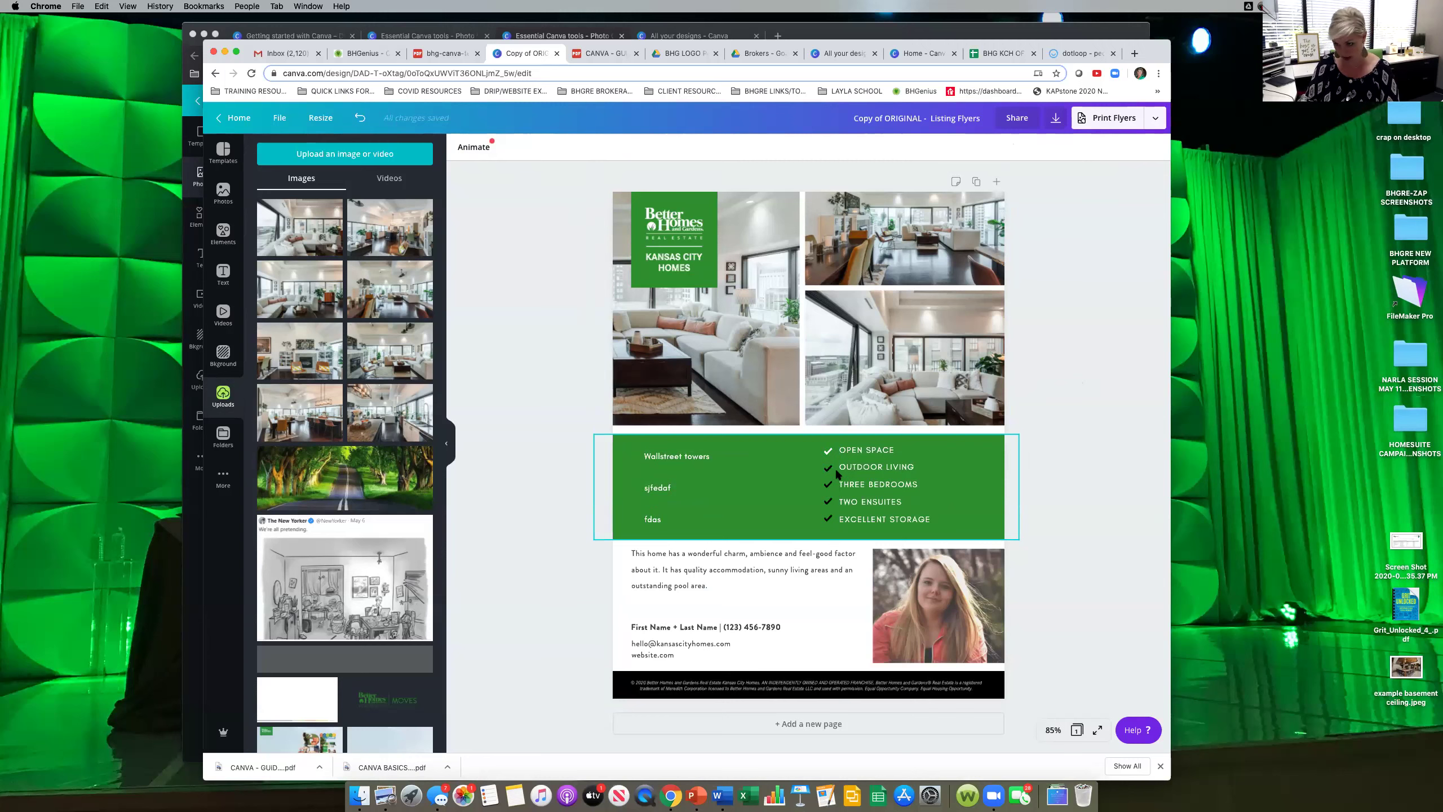
Move the feature list on the green band slightly to the right, widening the gap to its check marks.
{"action": "left_click_drag", "start_coordinate": [837, 474], "coordinate": [875, 472]}
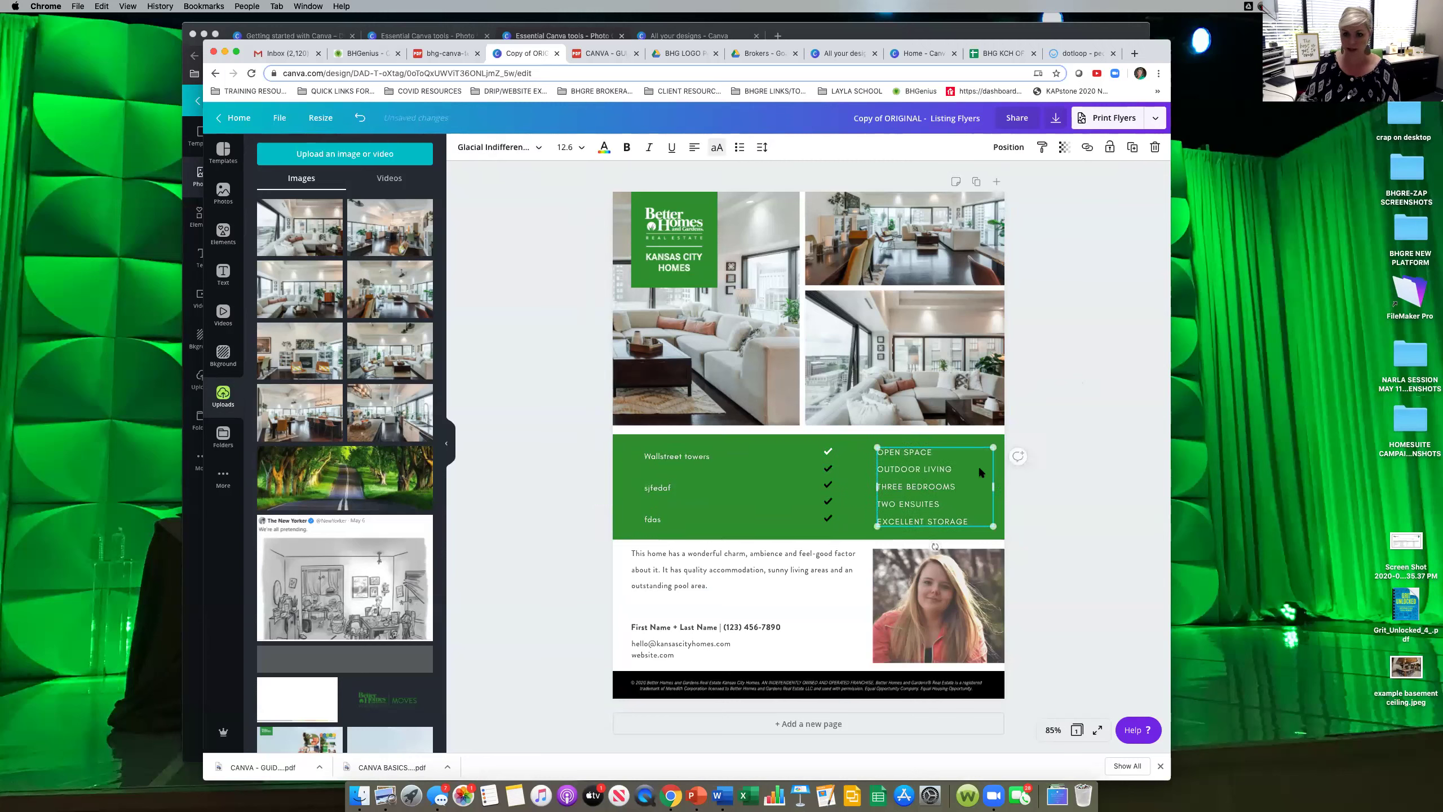
{"action": "left_click", "coordinate": [1085, 451]}
{"action": "left_click", "coordinate": [829, 453]}
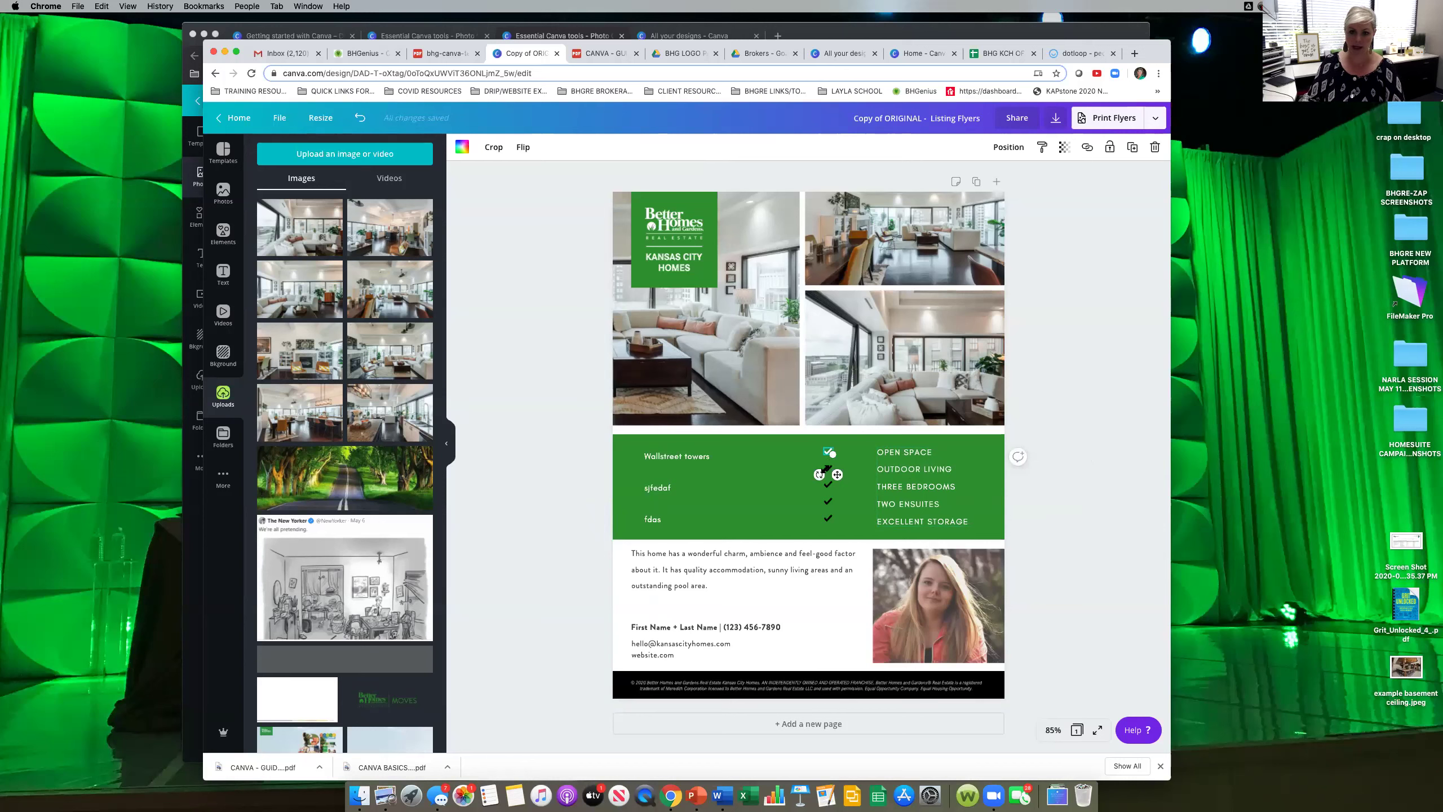
{"action": "left_click", "coordinate": [850, 454]}
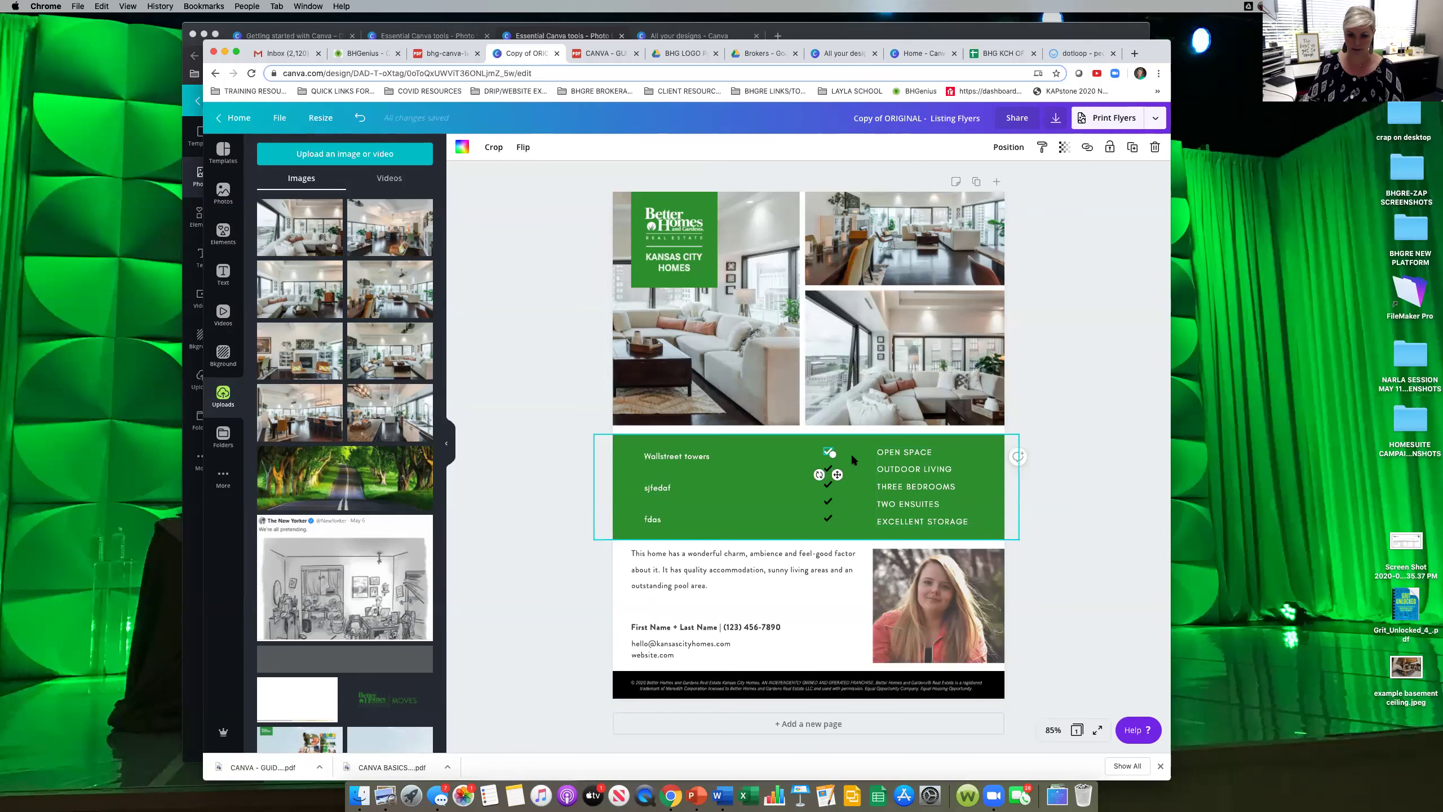
{"action": "left_click", "coordinate": [828, 468], "text": "shift"}
{"action": "left_click", "coordinate": [827, 485], "text": "shift"}
{"action": "left_click", "coordinate": [829, 501], "text": "shift"}
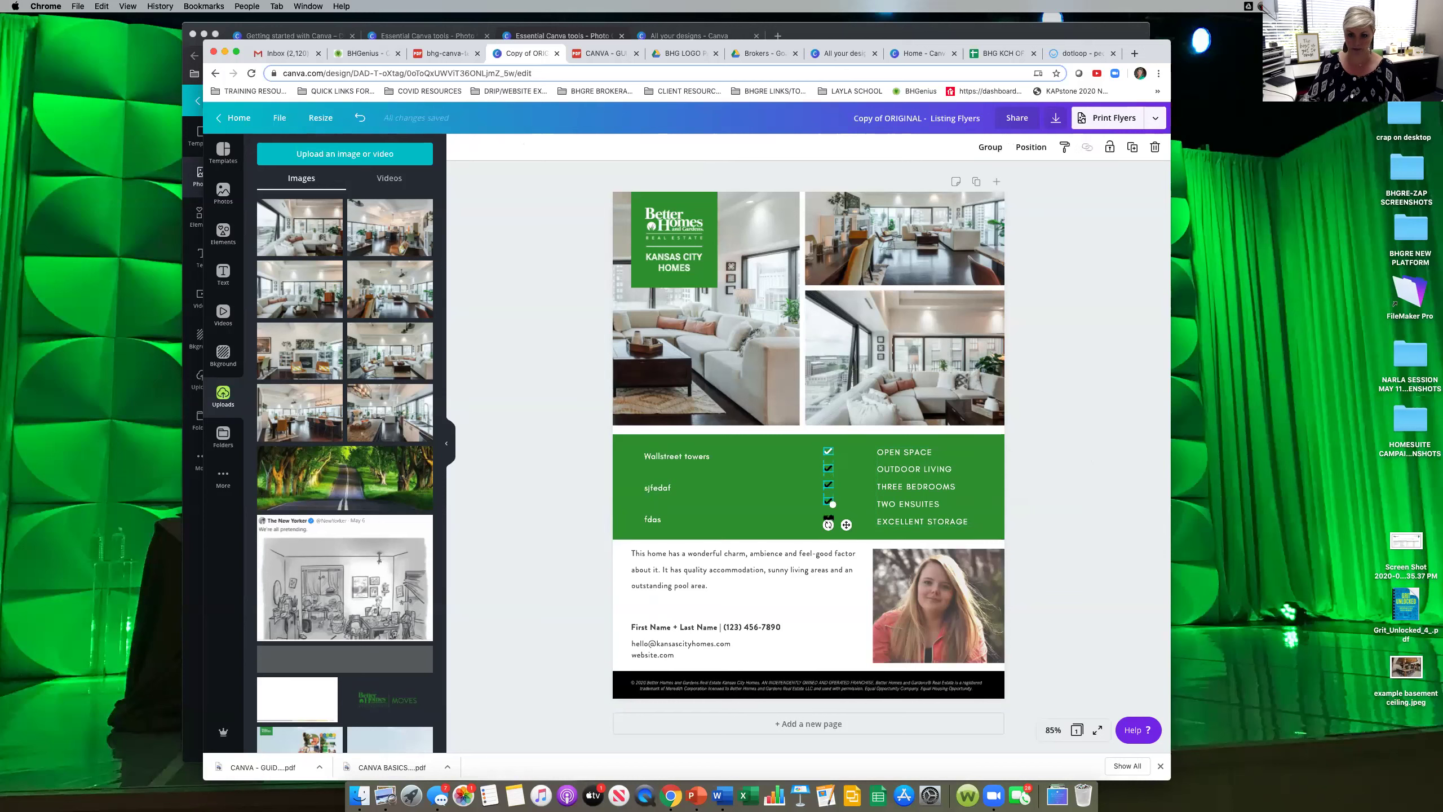
{"action": "left_click", "coordinate": [827, 518], "text": "shift"}
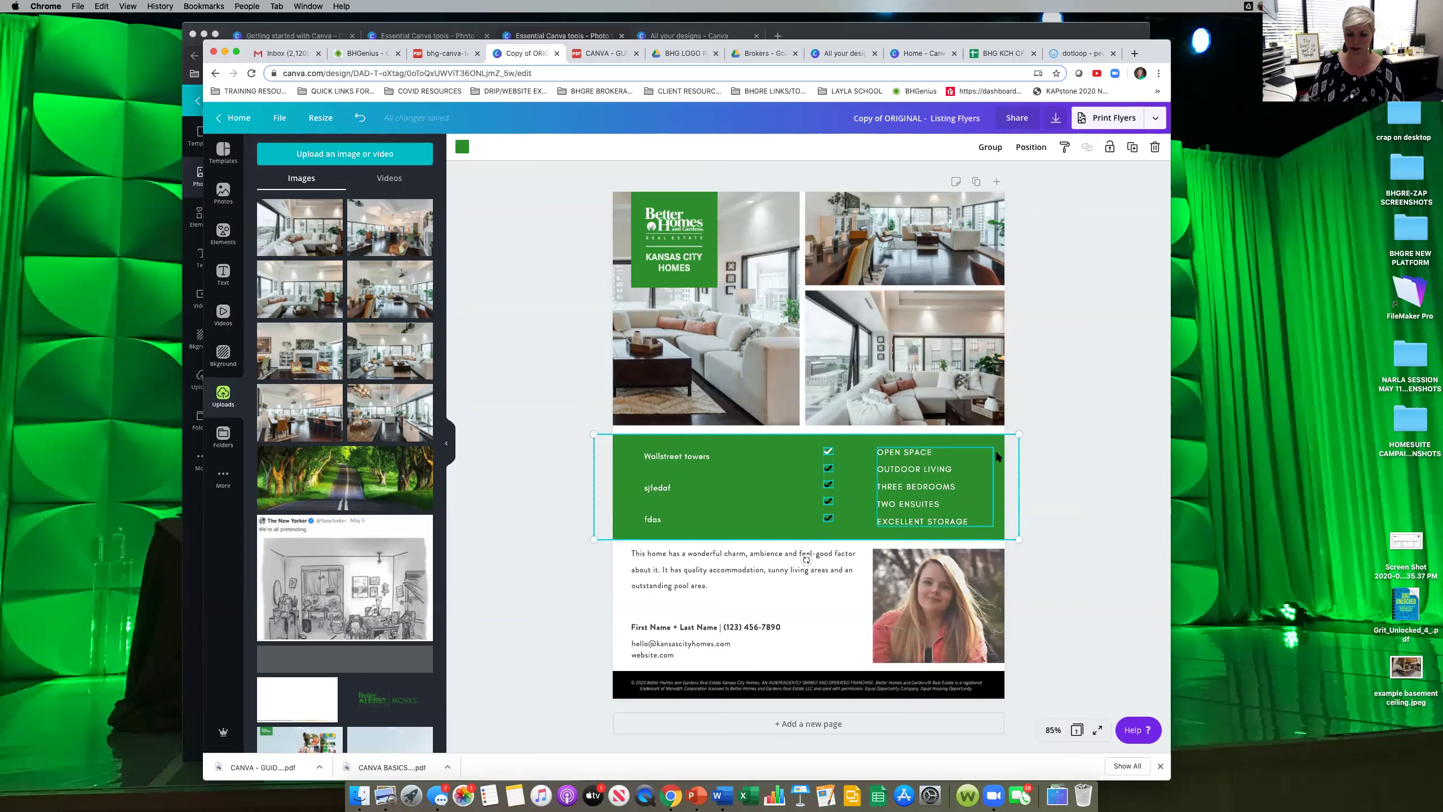
{"action": "left_click", "coordinate": [1053, 417]}
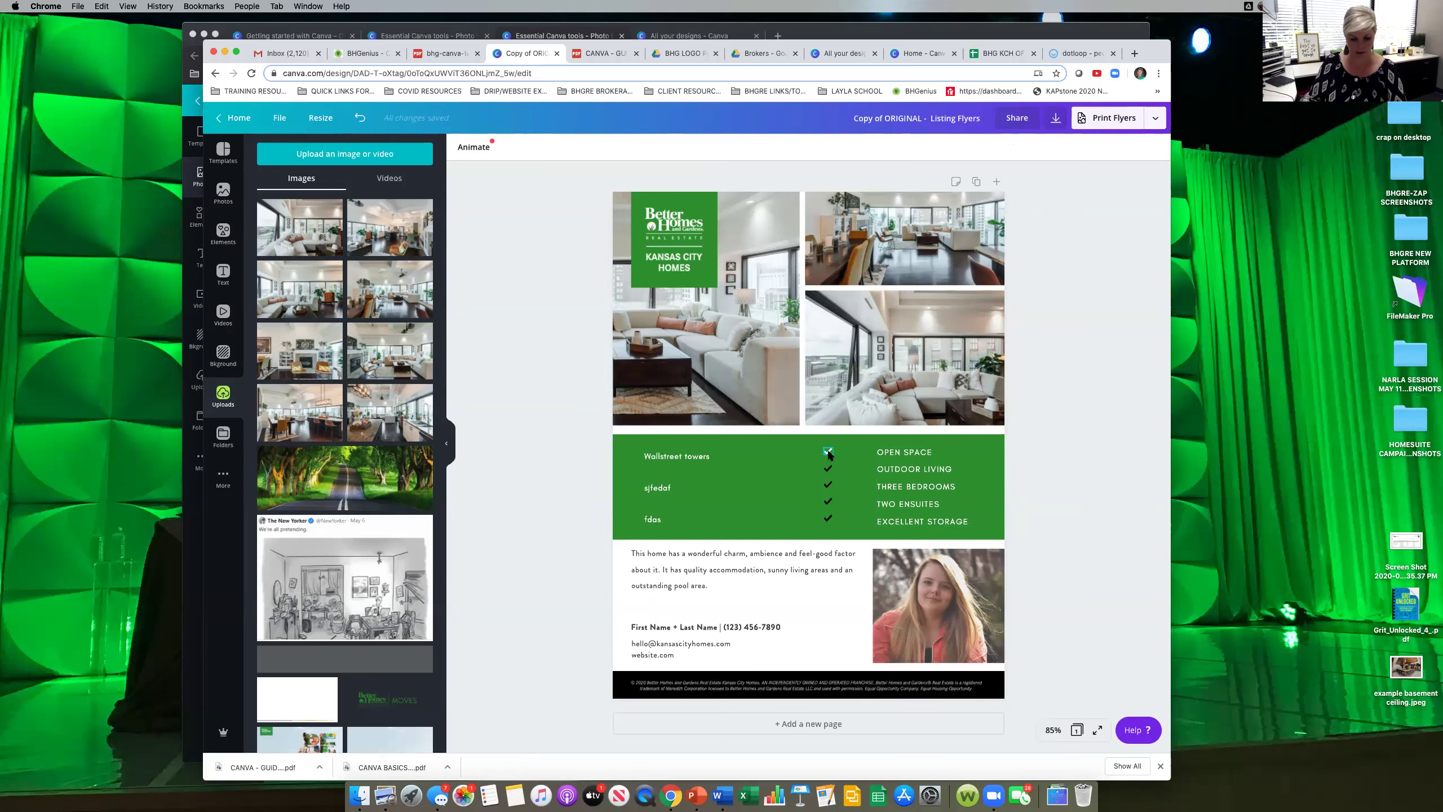
Group the five check marks beside the feature list on the green band.
{"action": "left_click", "coordinate": [829, 519]}
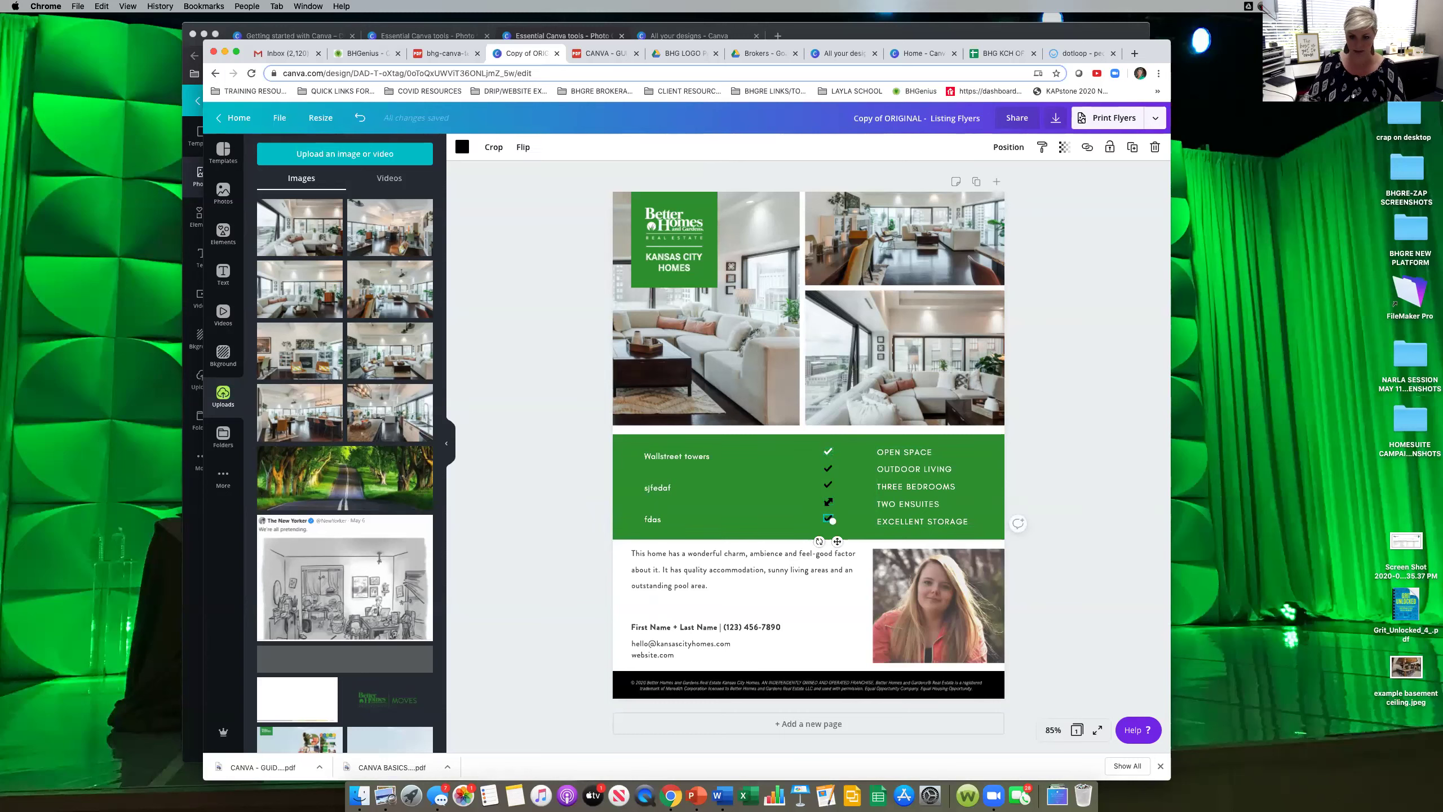
{"action": "left_click", "coordinate": [828, 501], "text": "shift"}
{"action": "left_click", "coordinate": [827, 487], "text": "shift"}
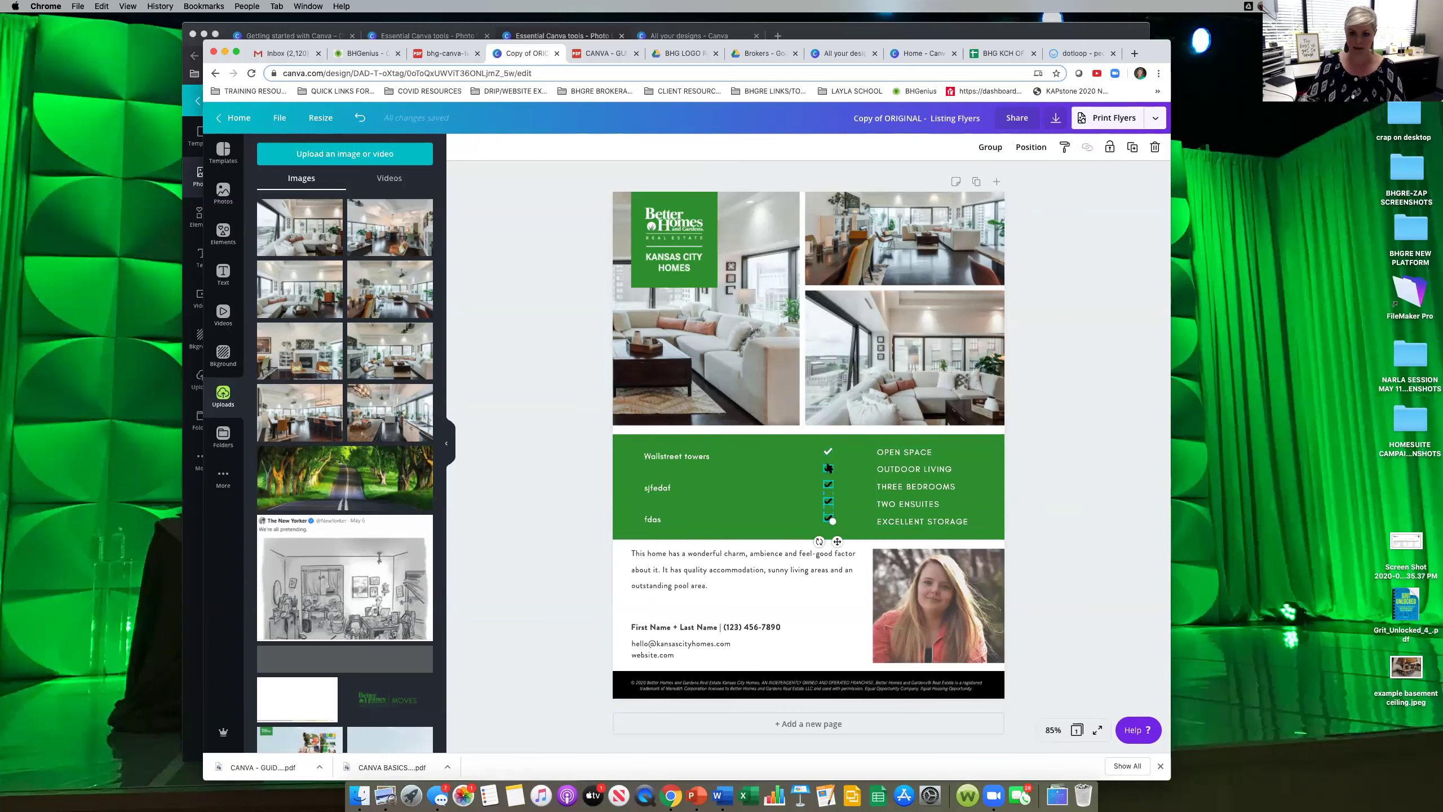
{"action": "left_click", "coordinate": [828, 468], "text": "shift"}
{"action": "left_click", "coordinate": [828, 452], "text": "shift"}
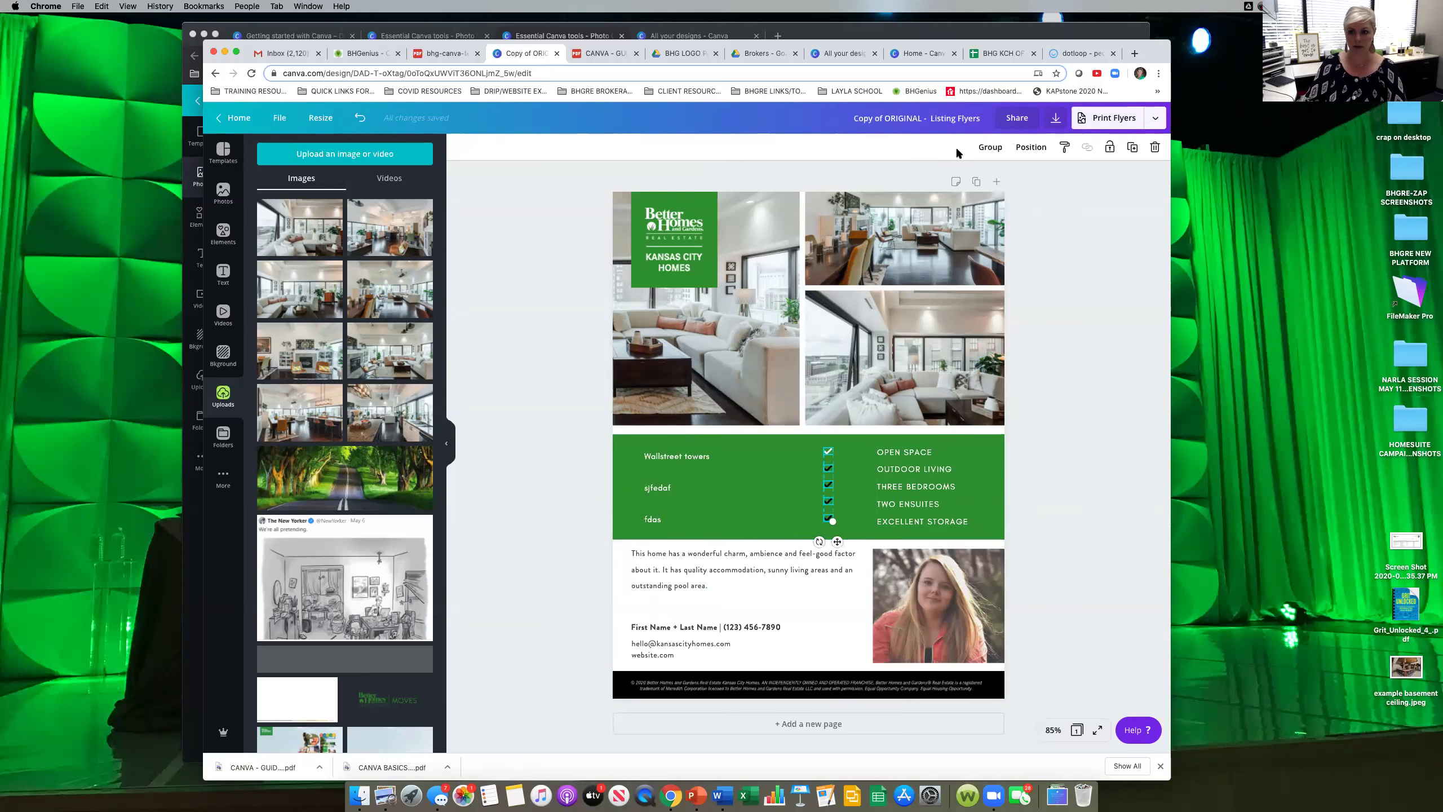
{"action": "left_click", "coordinate": [988, 146]}
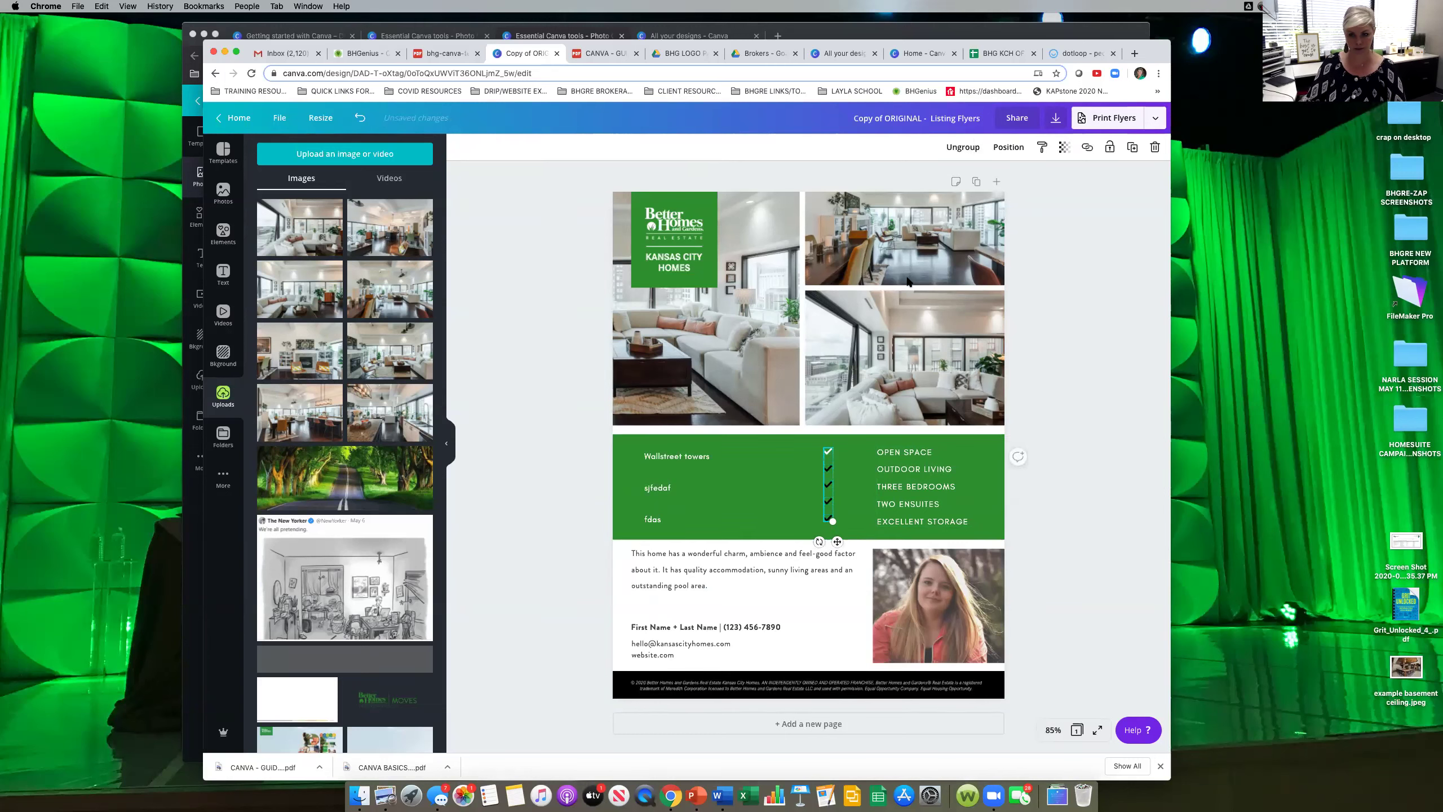
Recolor the grouped check marks beside THREE BEDROOMS and OUTDOOR LIVING to the document's white.
{"action": "left_click", "coordinate": [827, 484]}
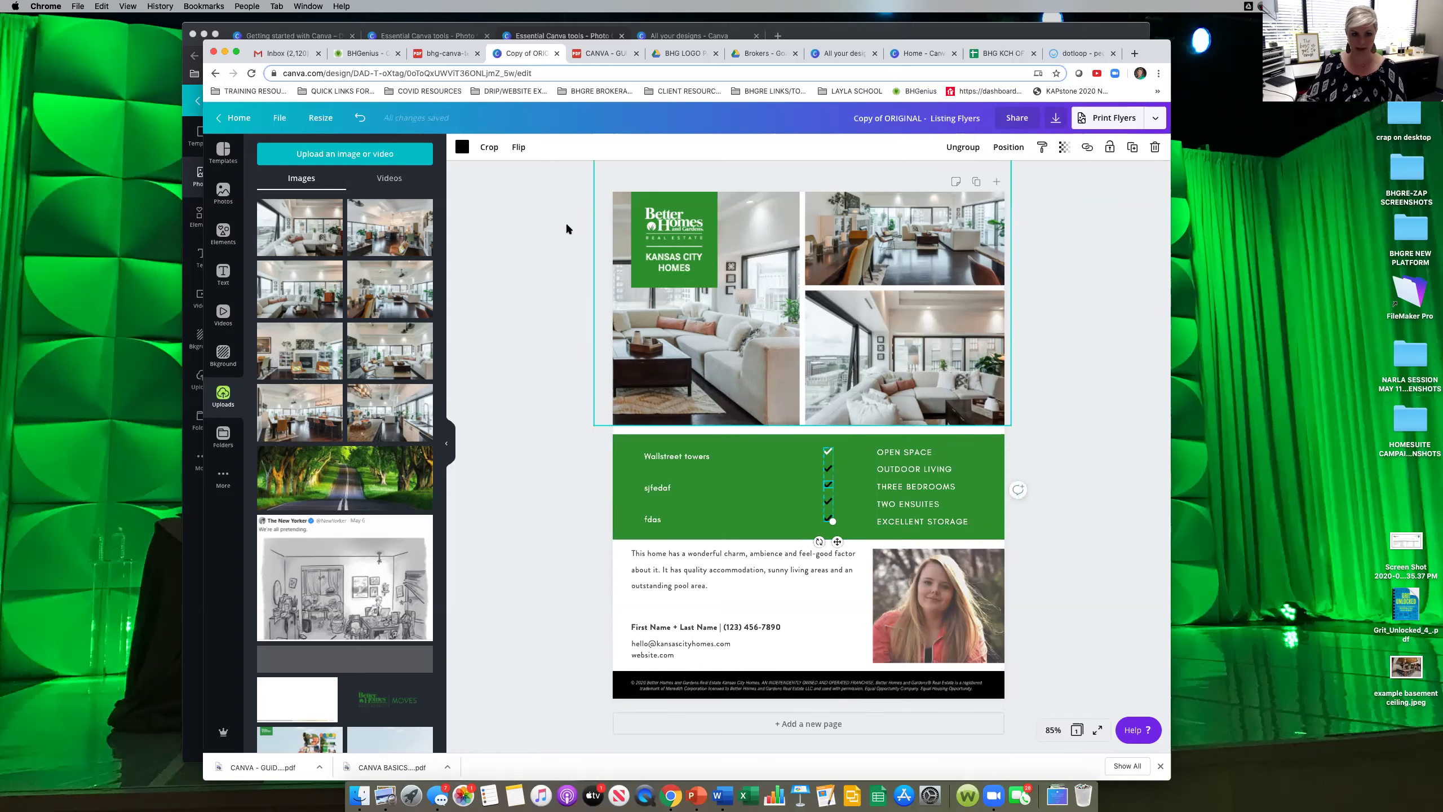
{"action": "left_click", "coordinate": [460, 149]}
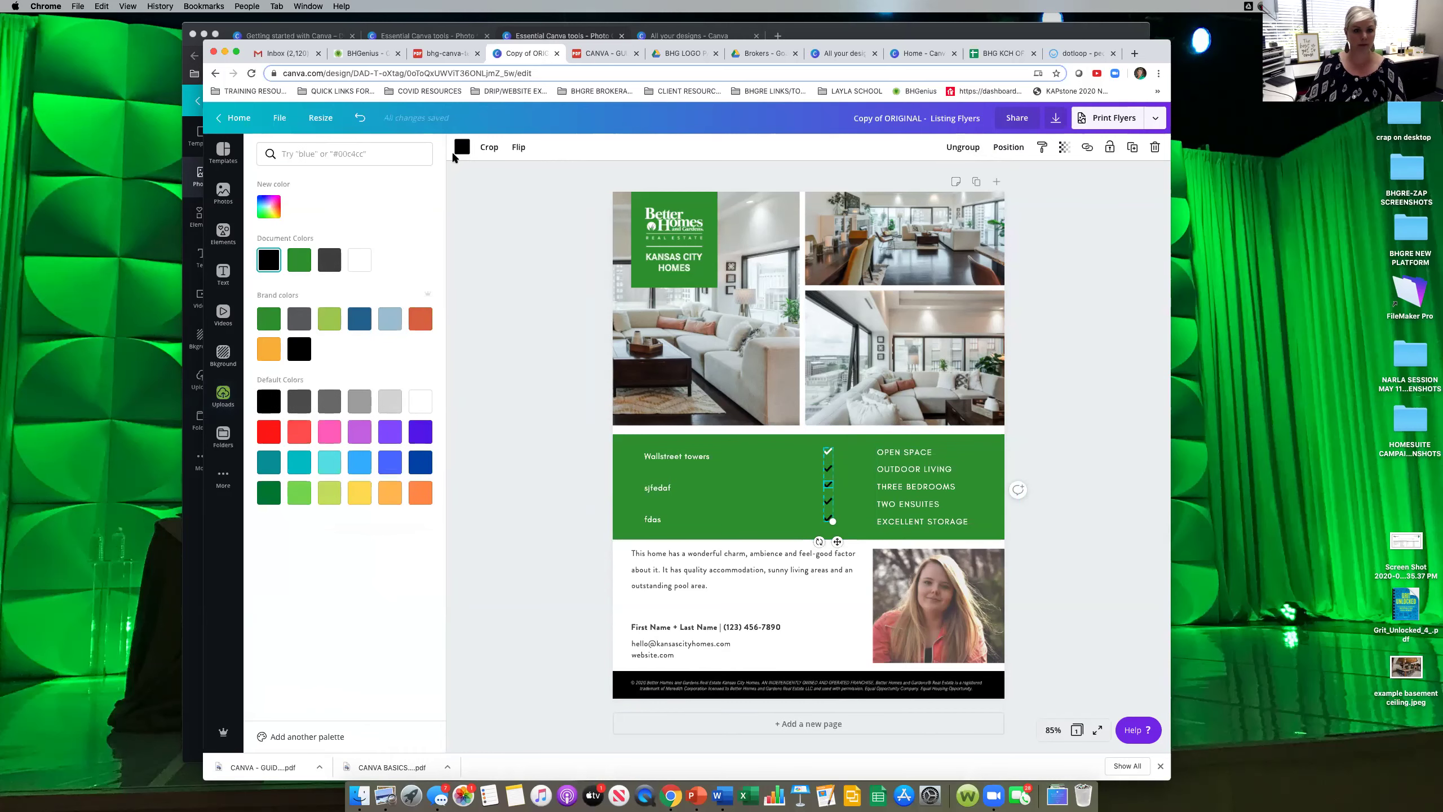
{"action": "left_click", "coordinate": [359, 259]}
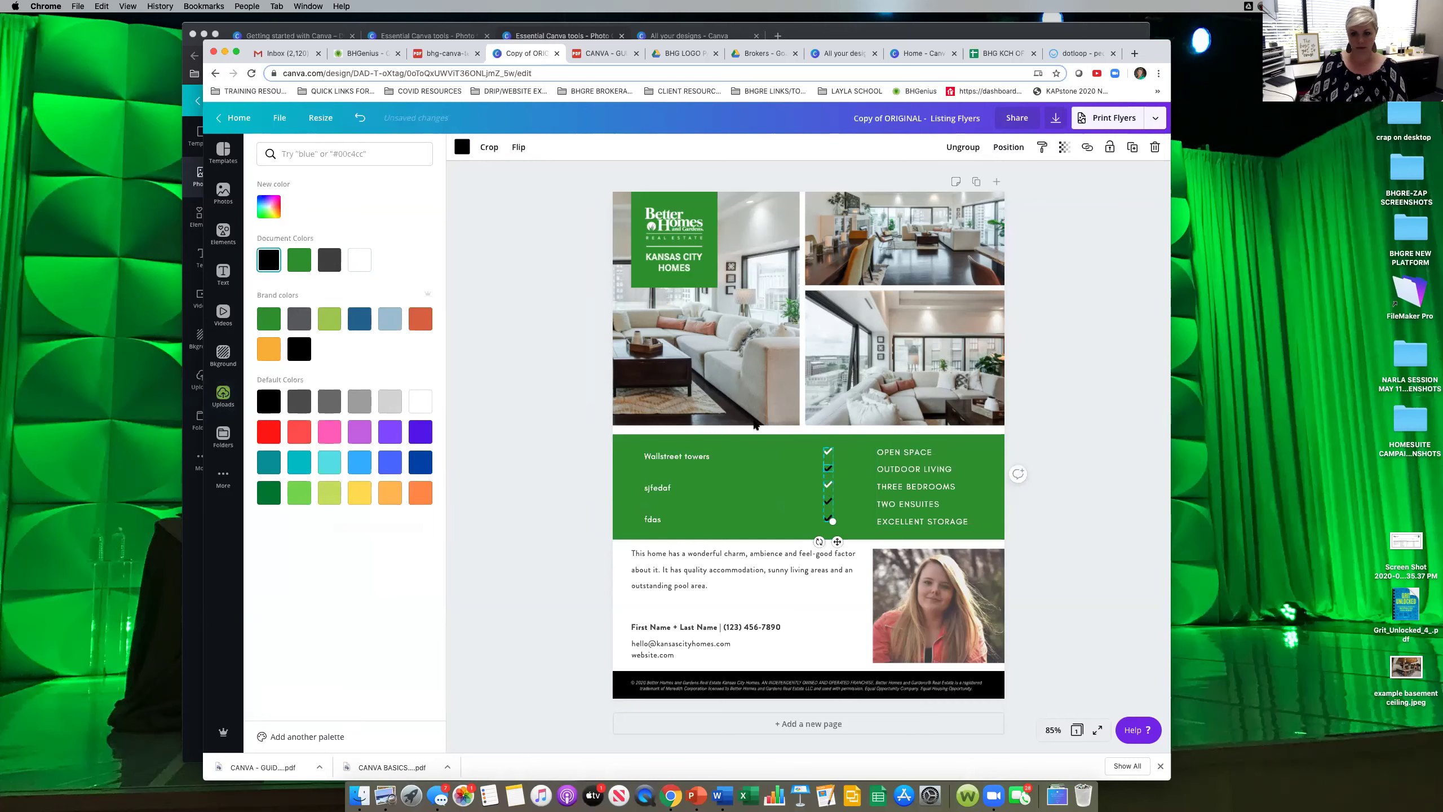
{"action": "left_click", "coordinate": [462, 147]}
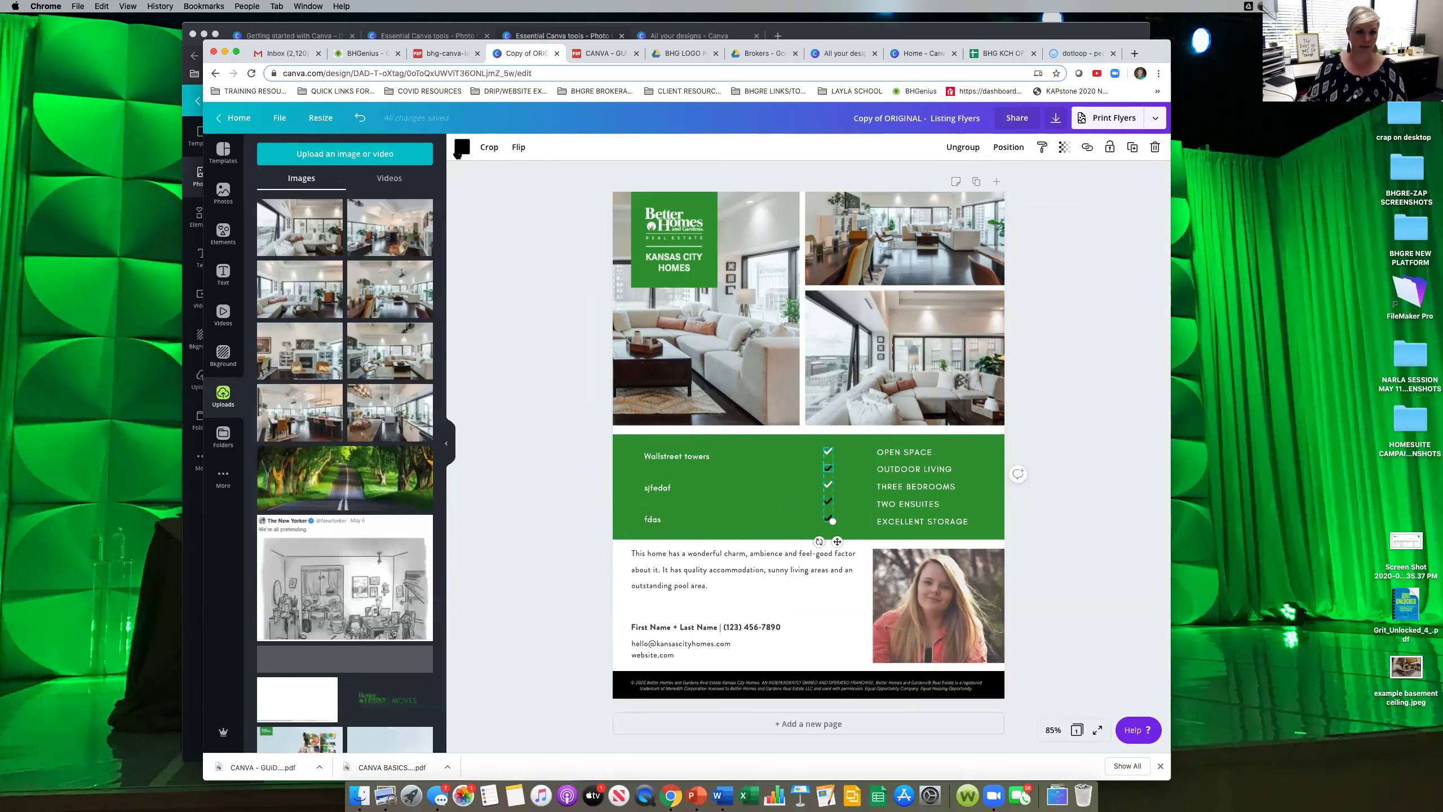
{"action": "left_click", "coordinate": [462, 147]}
{"action": "left_click", "coordinate": [360, 259]}
Recolor the grouped check marks beside TWO ENSUITES and EXCELLENT STORAGE to the document's white.
{"action": "left_click", "coordinate": [828, 503]}
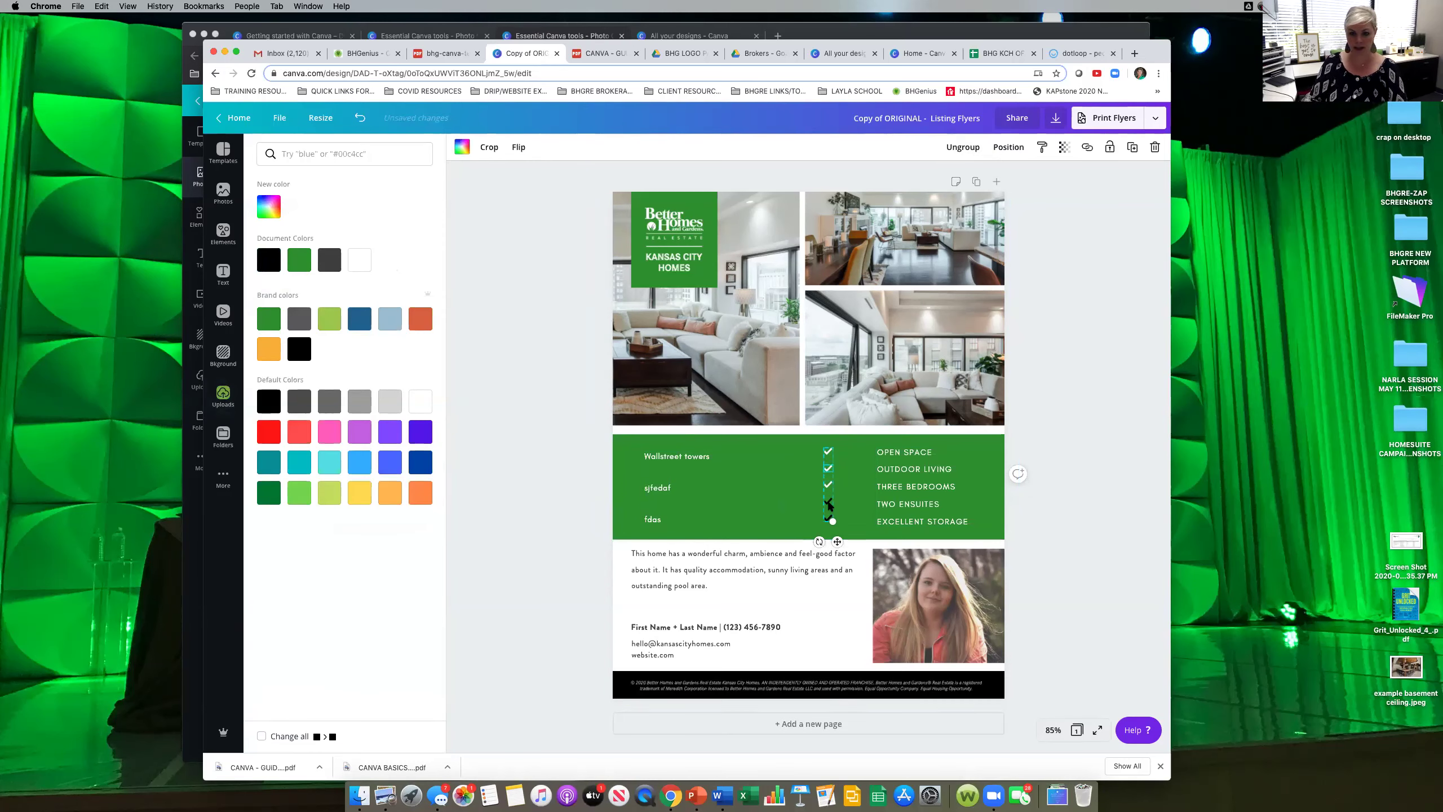
{"action": "left_click", "coordinate": [462, 147]}
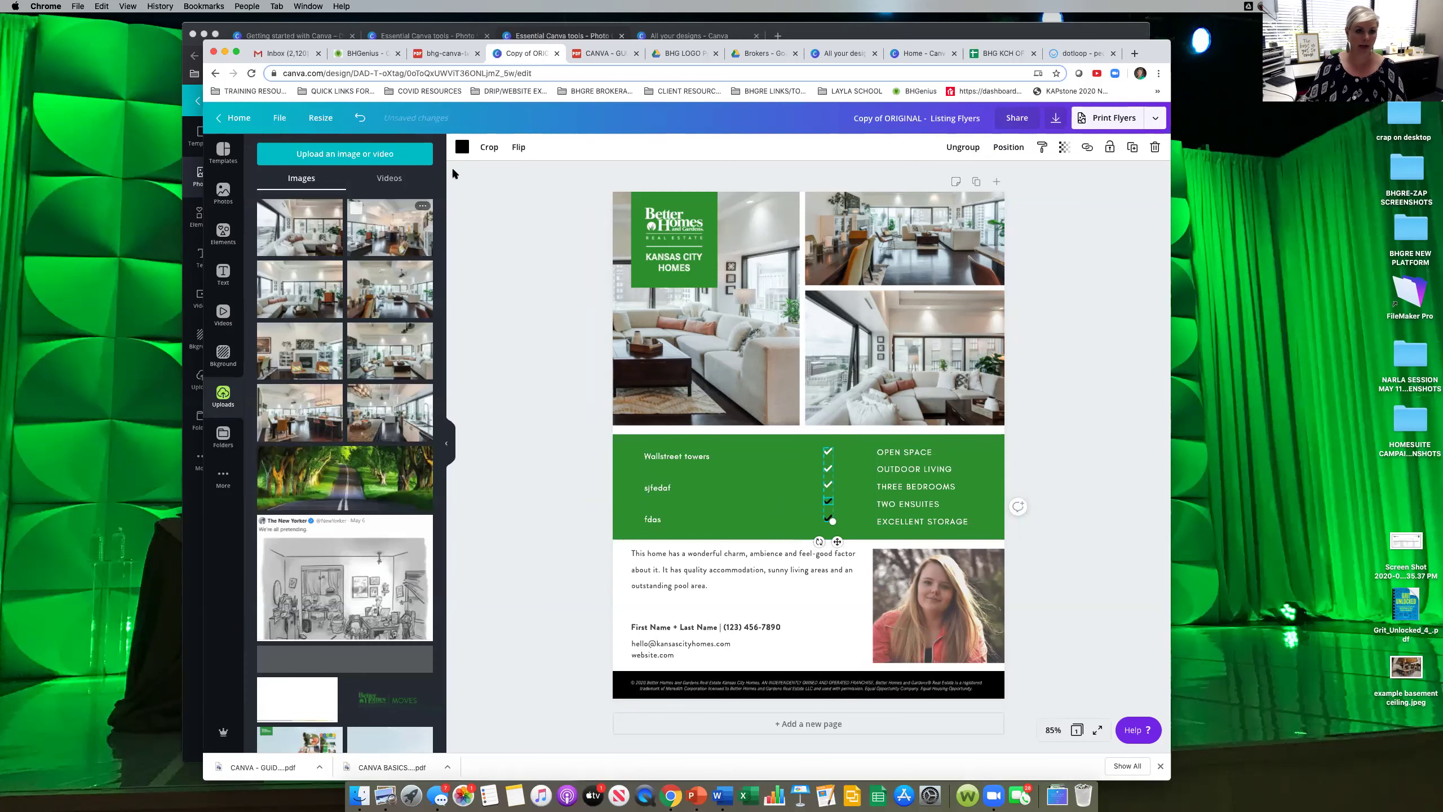
{"action": "left_click", "coordinate": [462, 146]}
{"action": "left_click", "coordinate": [365, 261]}
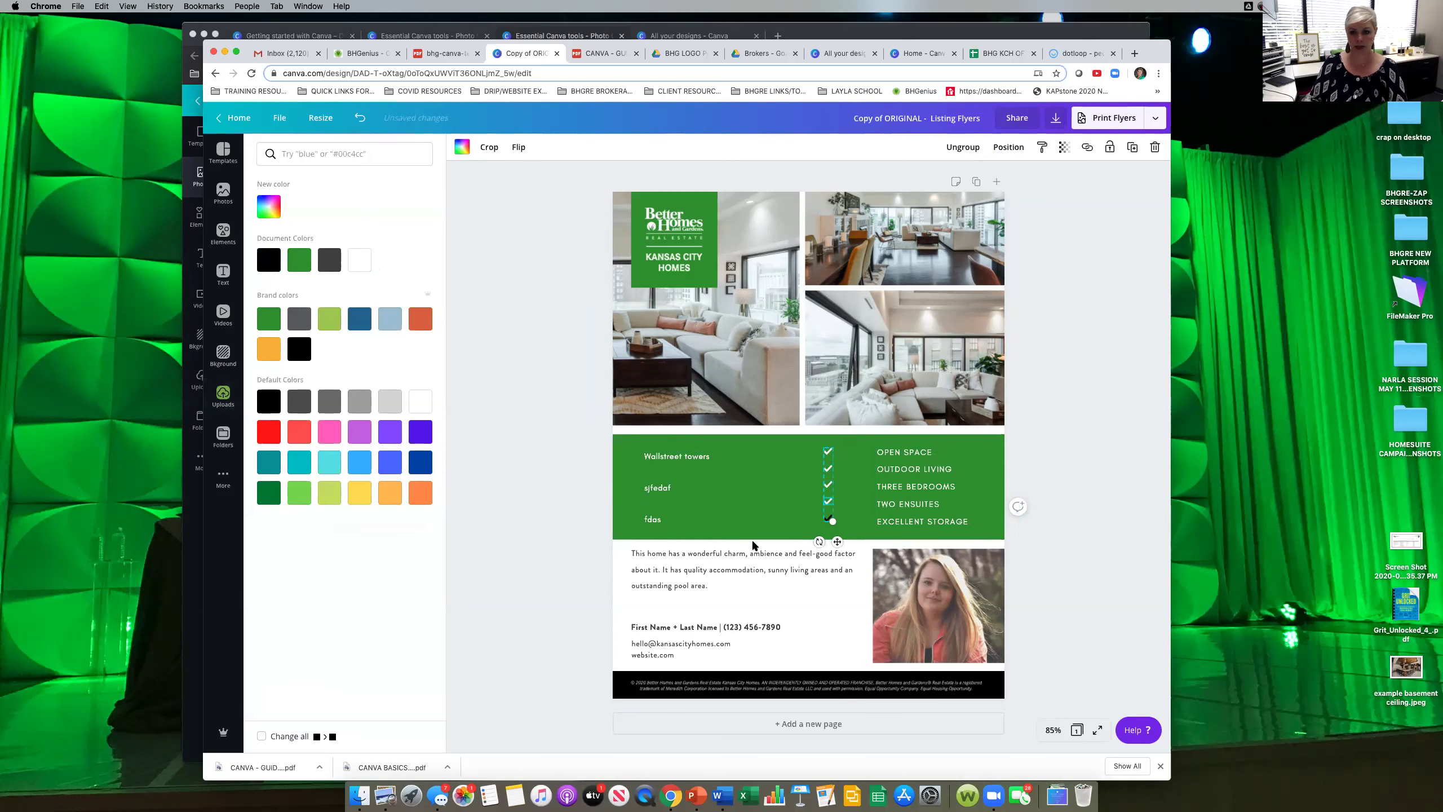
{"action": "left_click", "coordinate": [830, 519]}
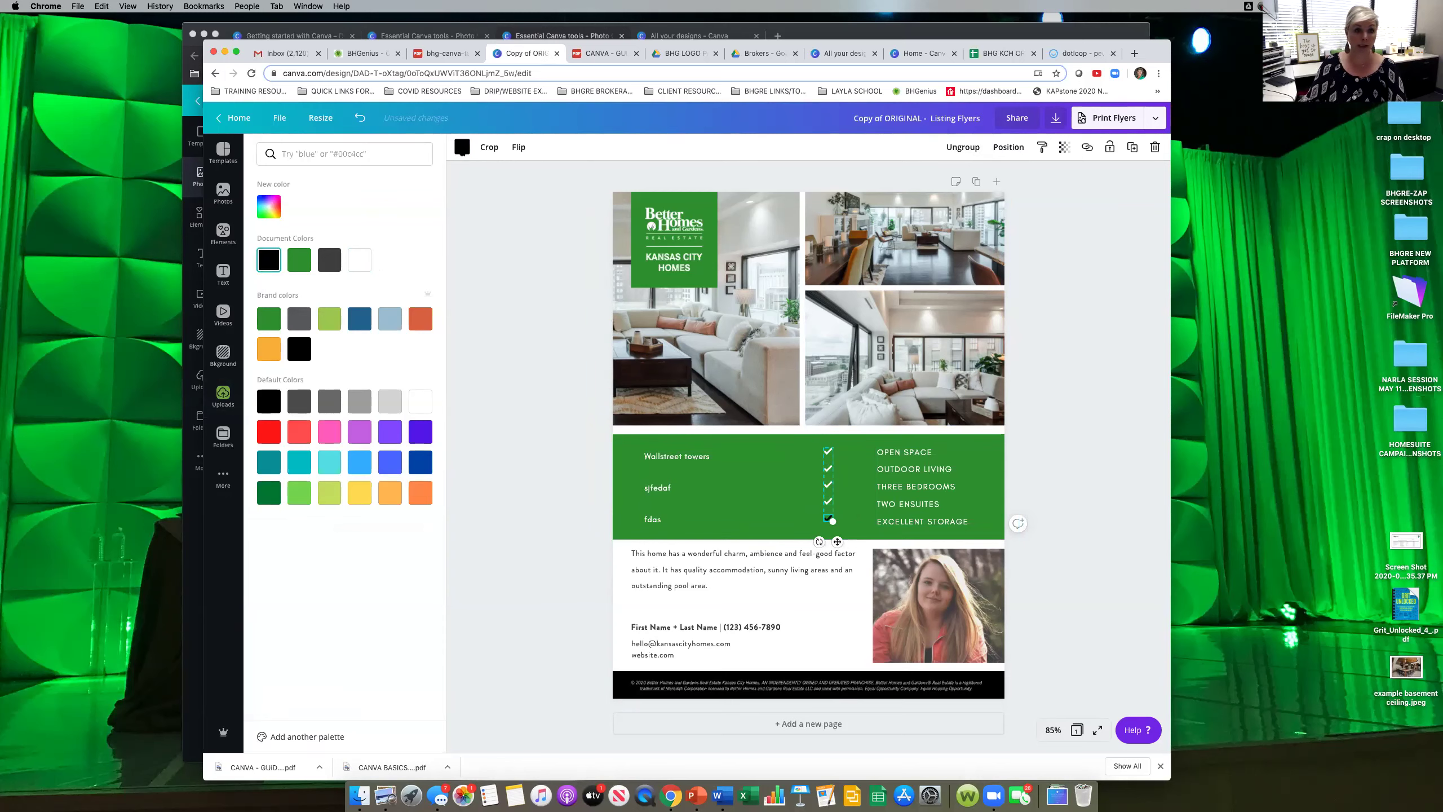
{"action": "left_click", "coordinate": [461, 146]}
{"action": "left_click", "coordinate": [462, 146]}
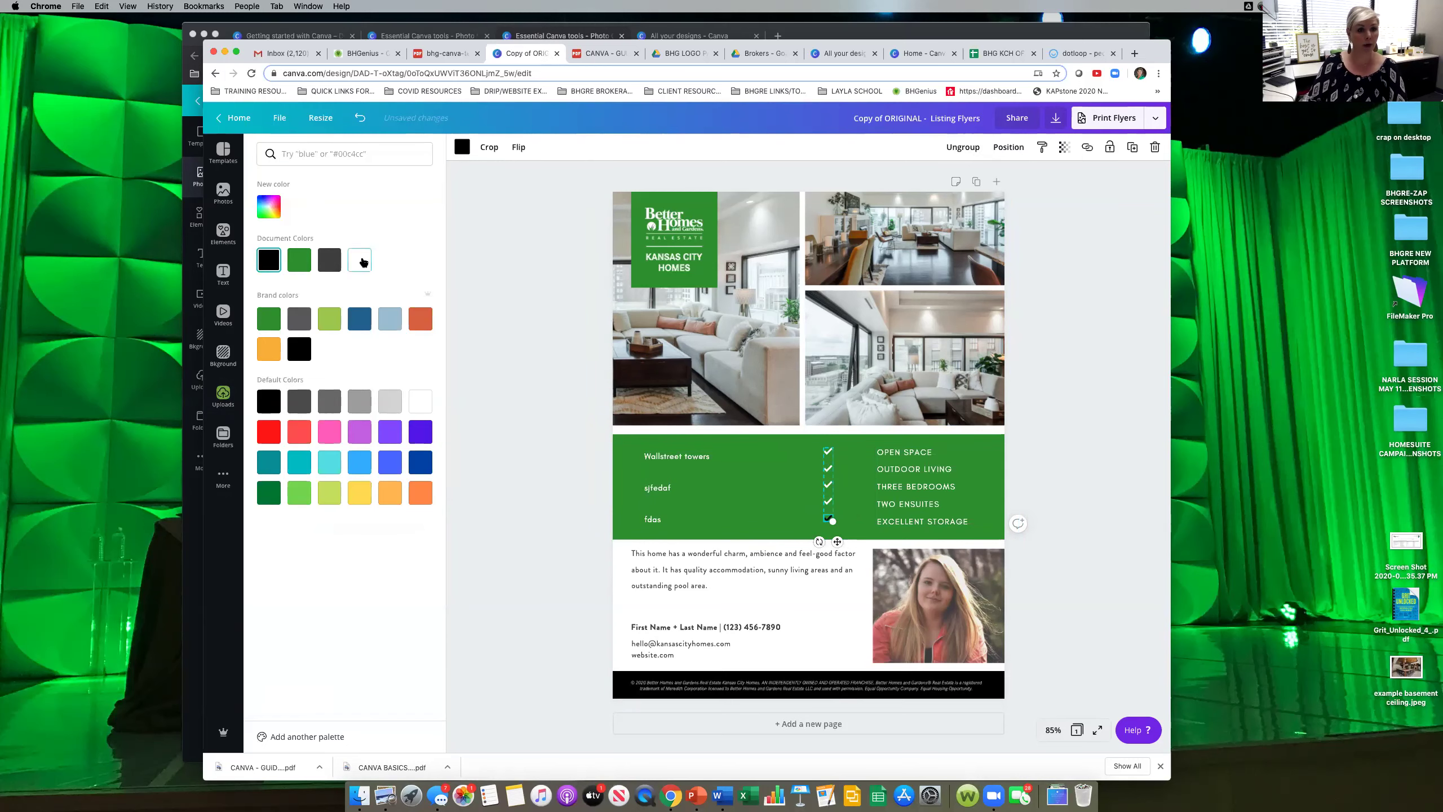
{"action": "left_click", "coordinate": [848, 469]}
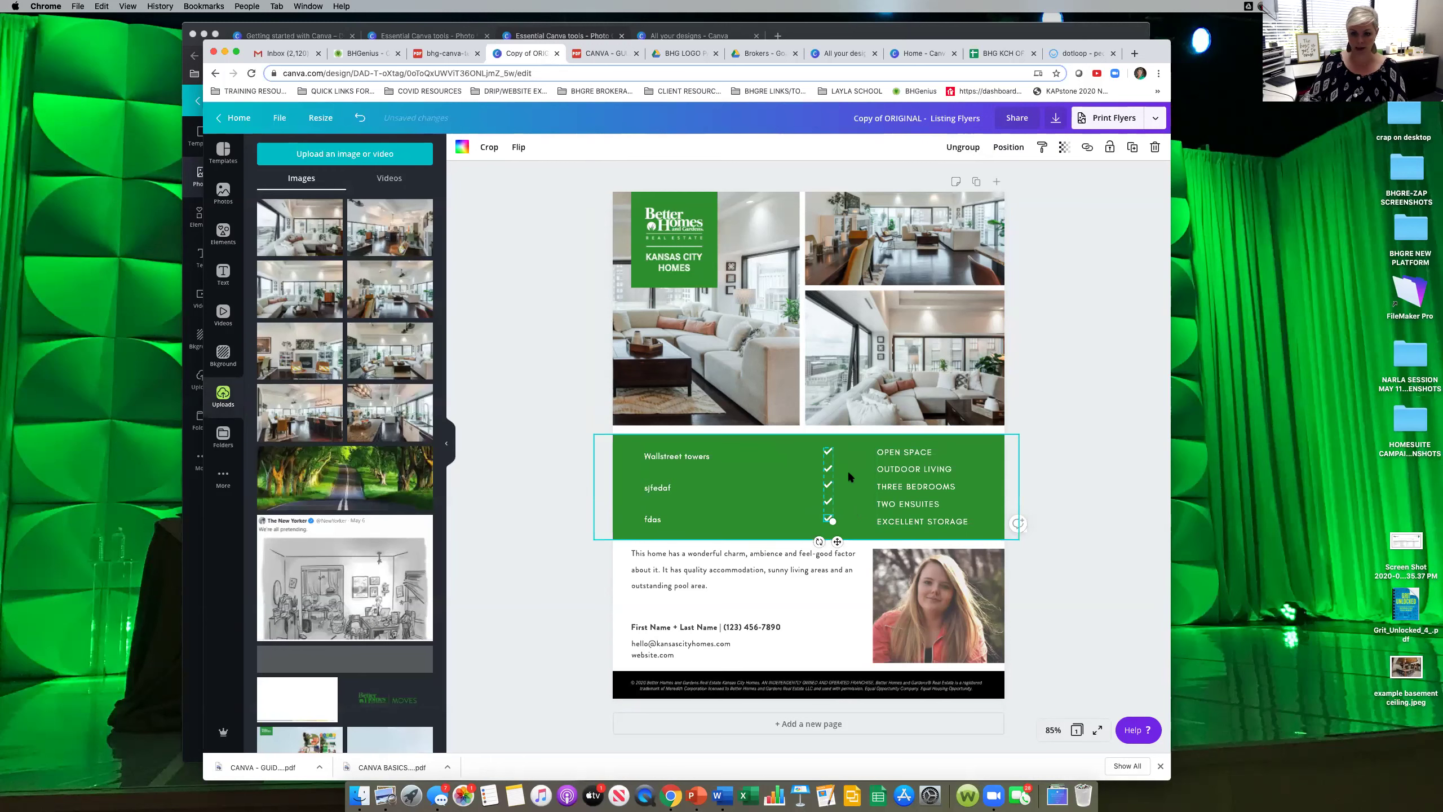
Move the check mark group to the right so it sits close beside the feature list.
{"action": "left_click", "coordinate": [829, 479]}
{"action": "left_click_drag", "start_coordinate": [835, 480], "coordinate": [869, 479]}
{"action": "left_click", "coordinate": [1132, 426]}
{"action": "left_click", "coordinate": [869, 480]}
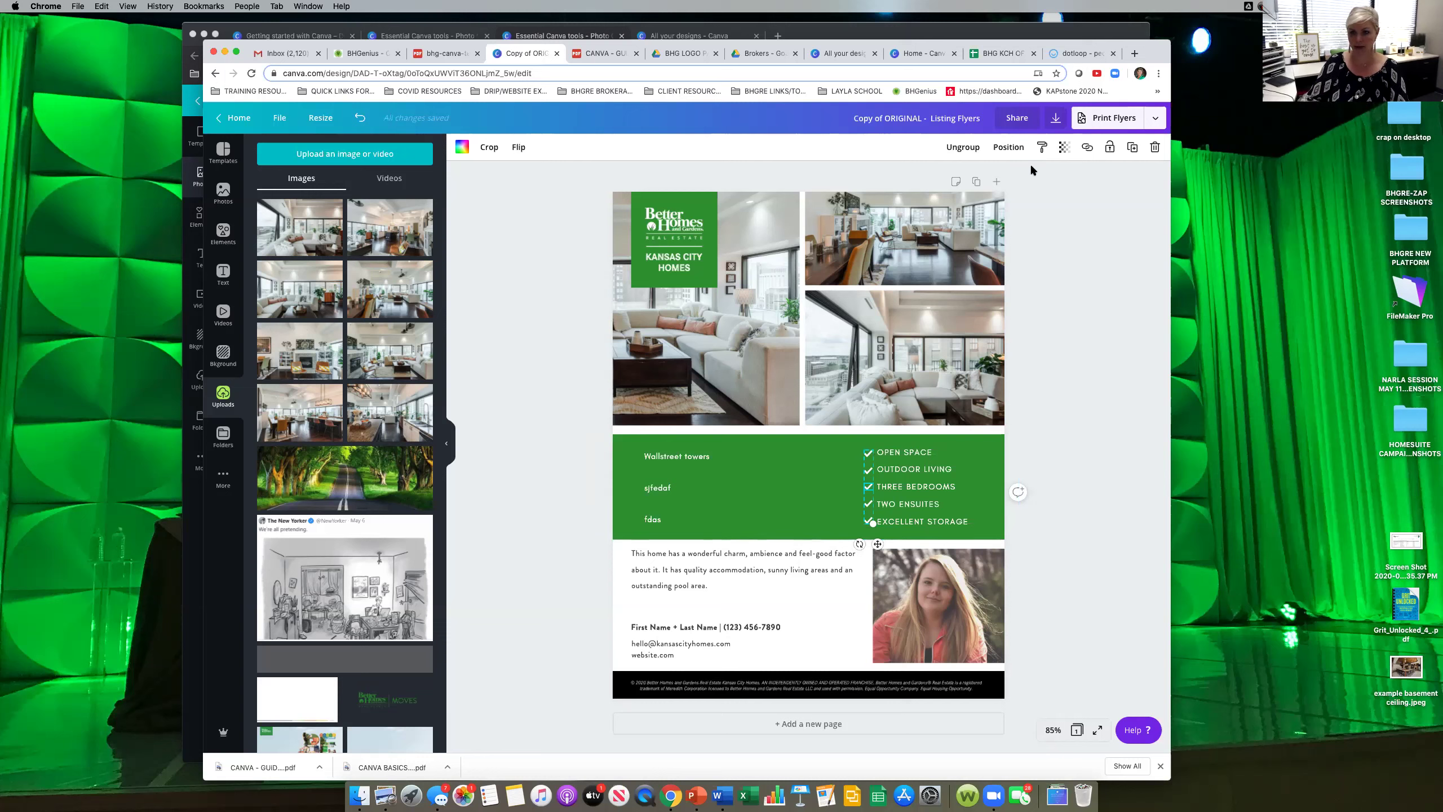
Ungroup the five check marks, group them again and deselect them.
{"action": "left_click", "coordinate": [958, 148]}
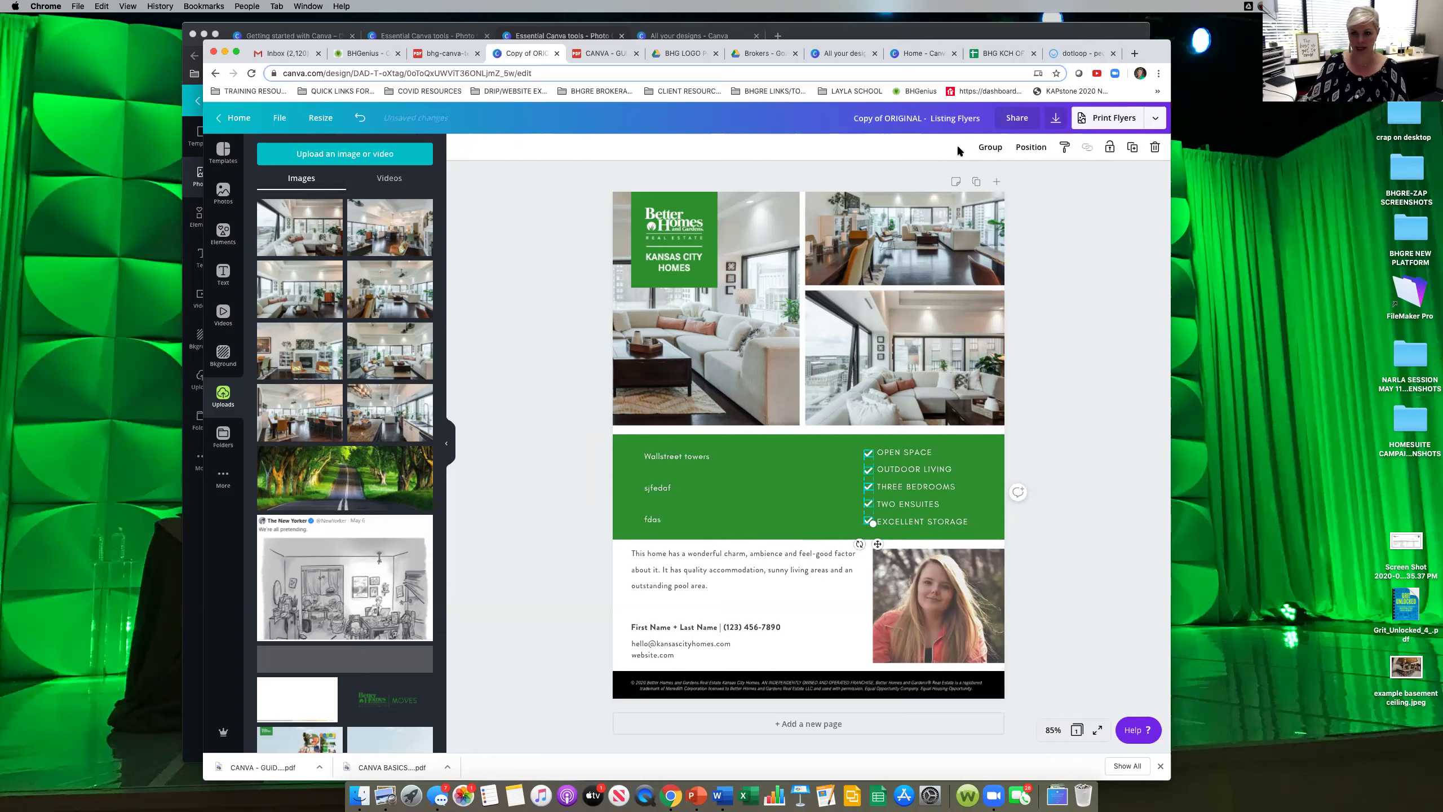
{"action": "left_click", "coordinate": [992, 147]}
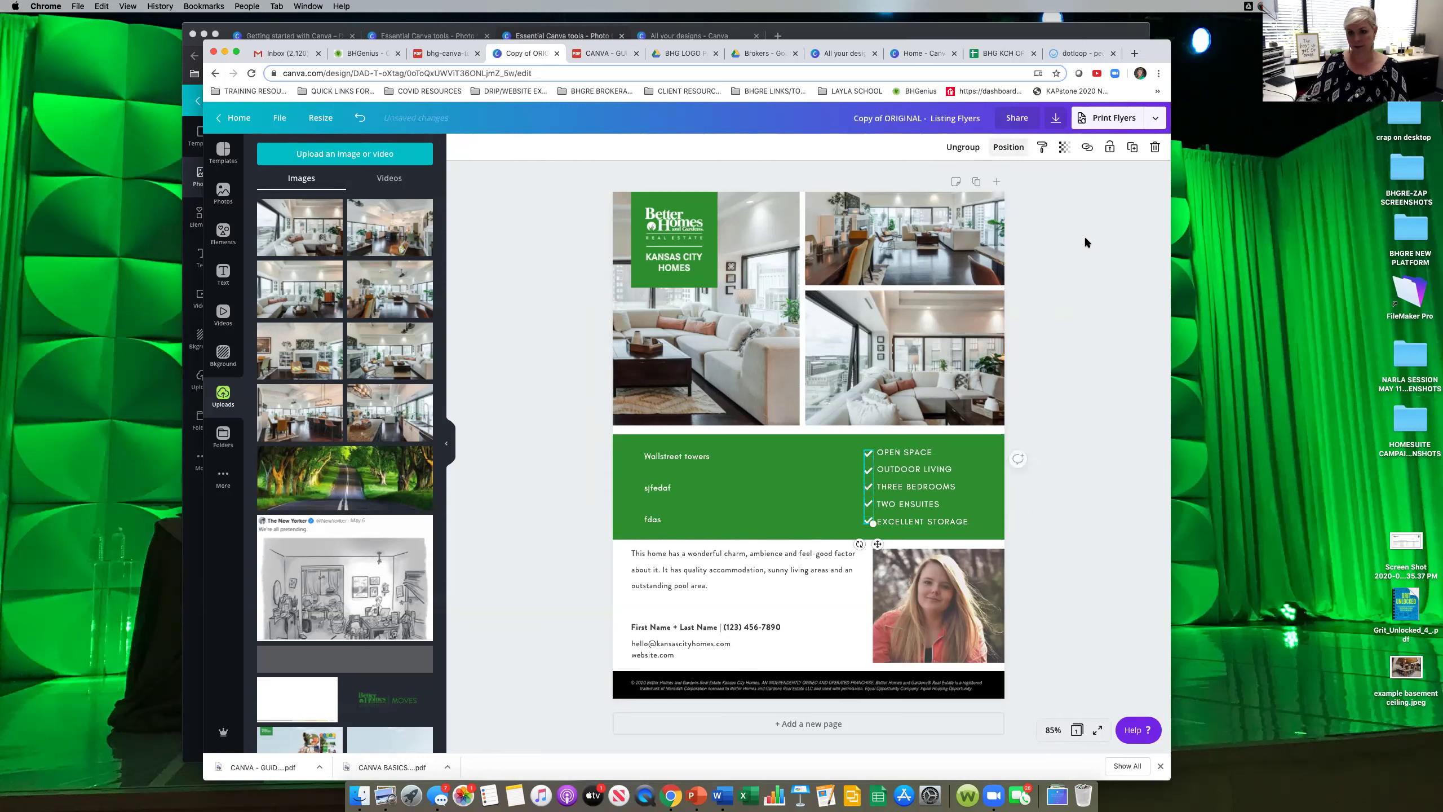
{"action": "left_click", "coordinate": [1084, 291]}
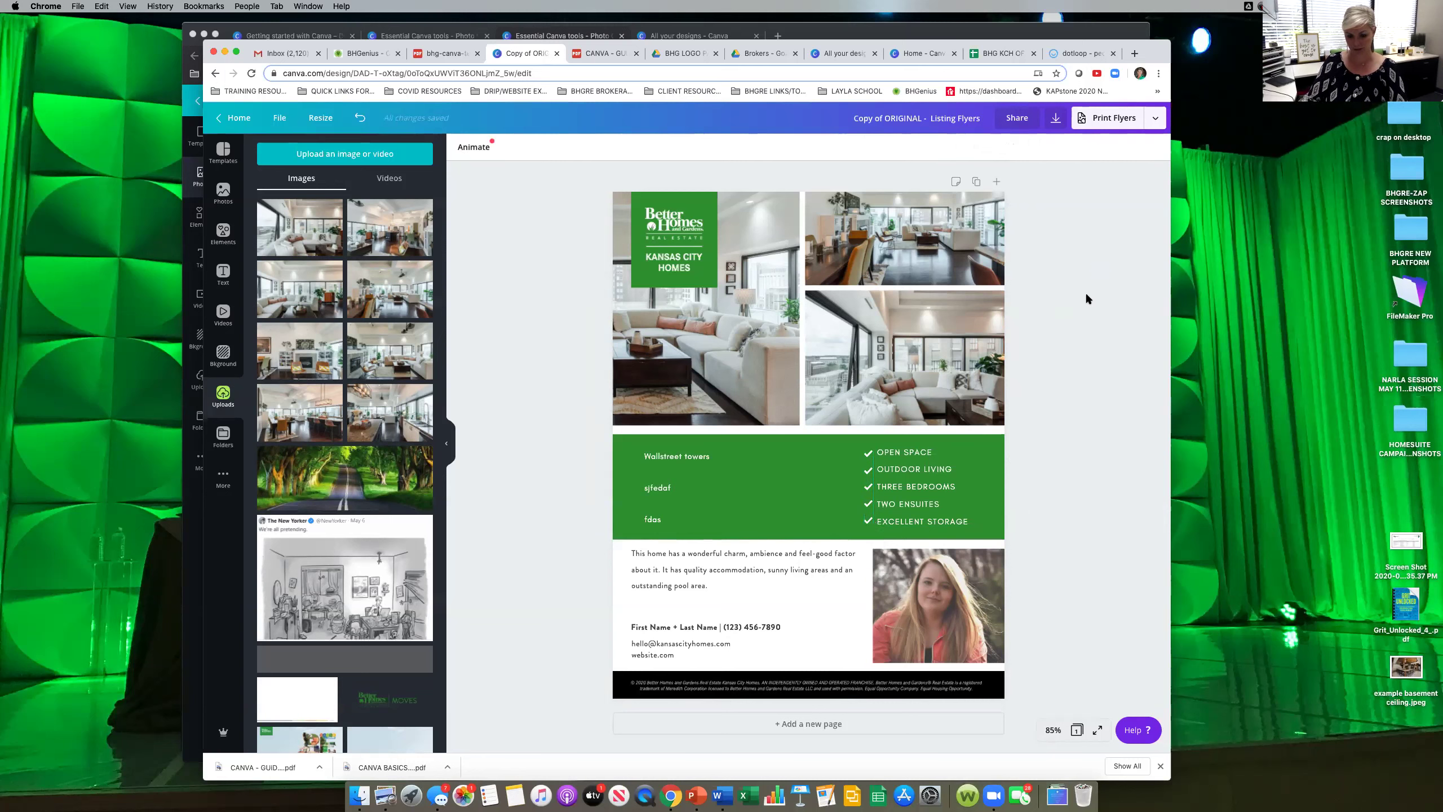
{"action": "left_click", "coordinate": [956, 467]}
{"action": "left_click", "coordinate": [762, 563]}
{"action": "left_click", "coordinate": [735, 628]}
{"action": "left_click", "coordinate": [852, 621]}
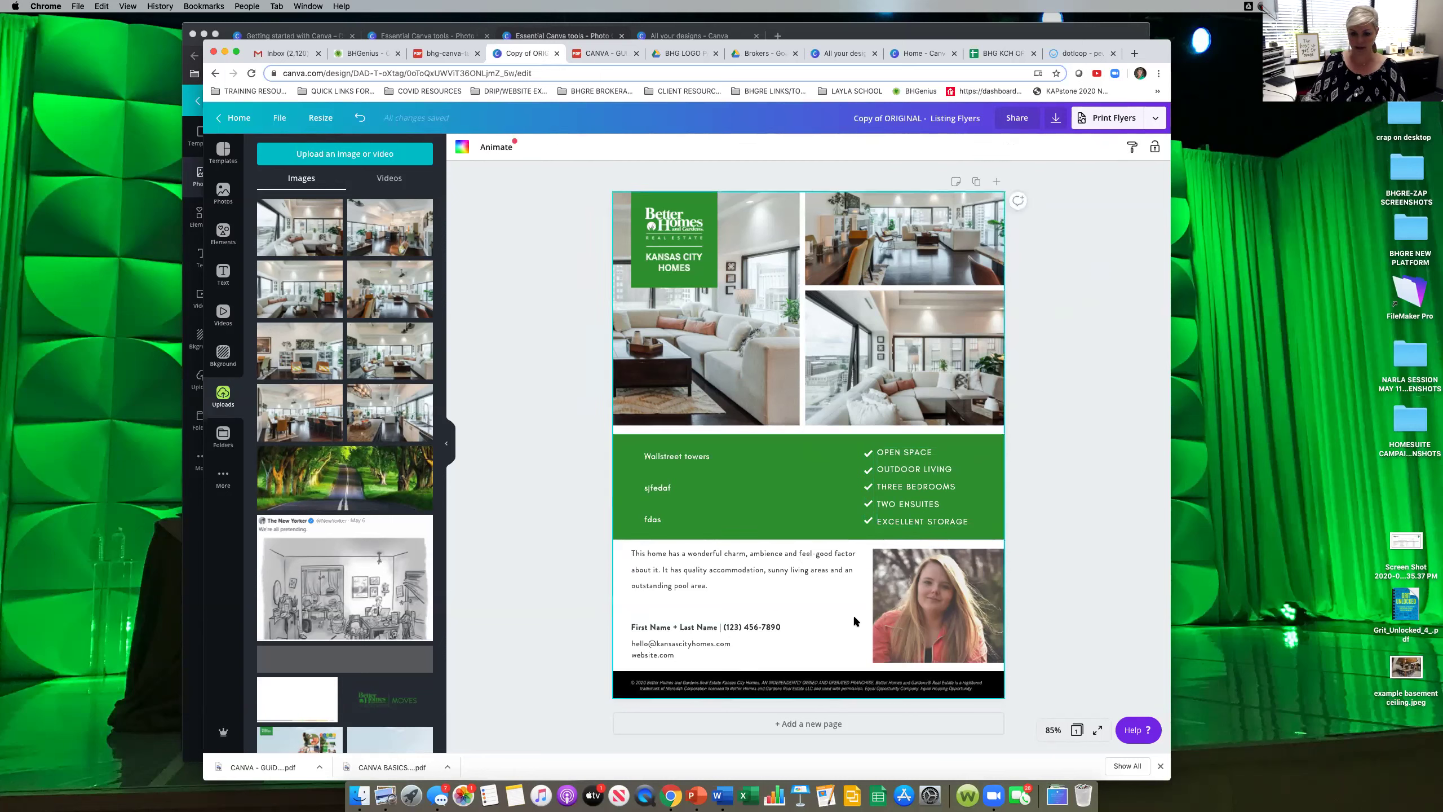
{"action": "left_click", "coordinate": [1088, 563]}
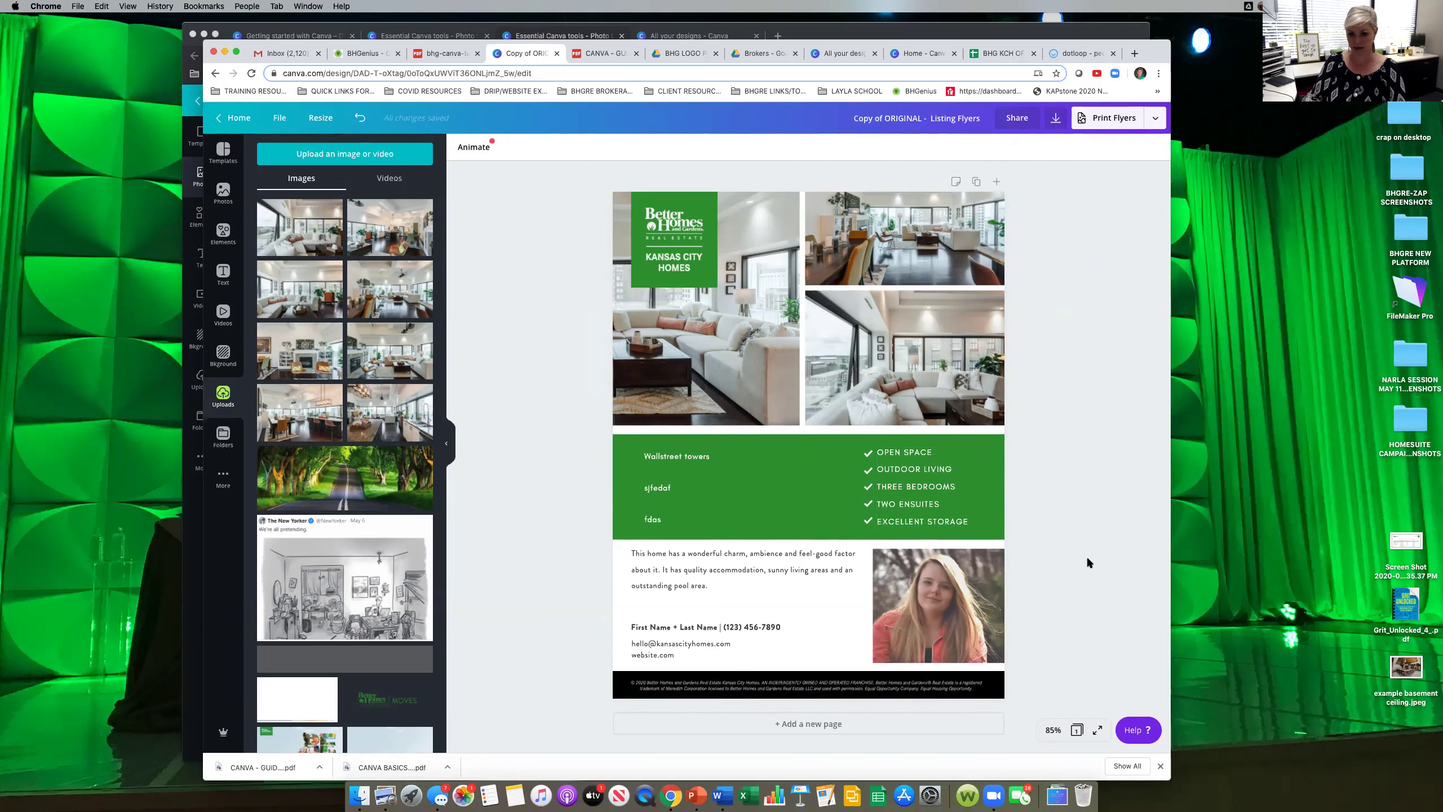
Download the flyer as PDF Print without crop marks and bleed, and dismiss the professional prints offer.
{"action": "left_click", "coordinate": [1058, 119]}
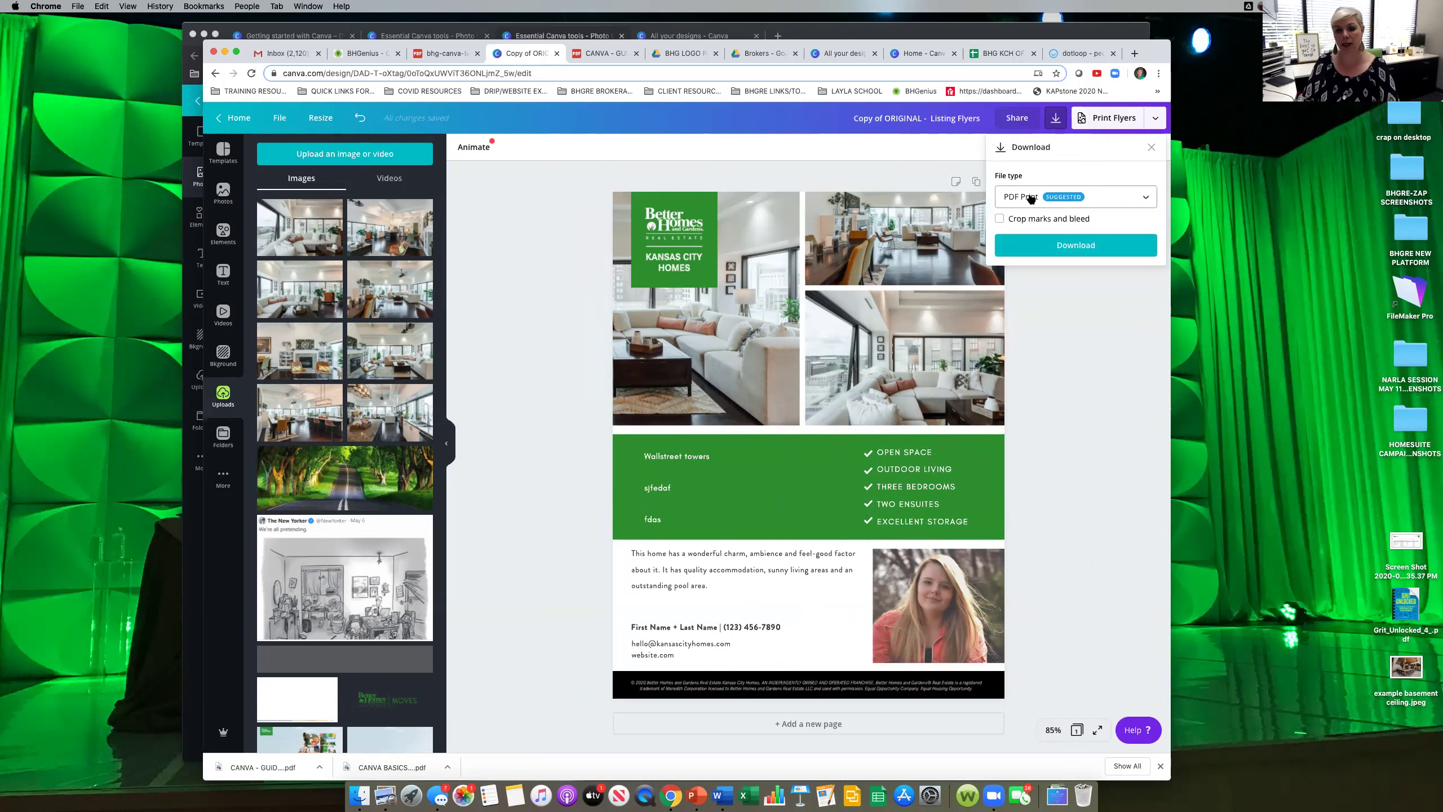
{"action": "left_click", "coordinate": [1064, 253]}
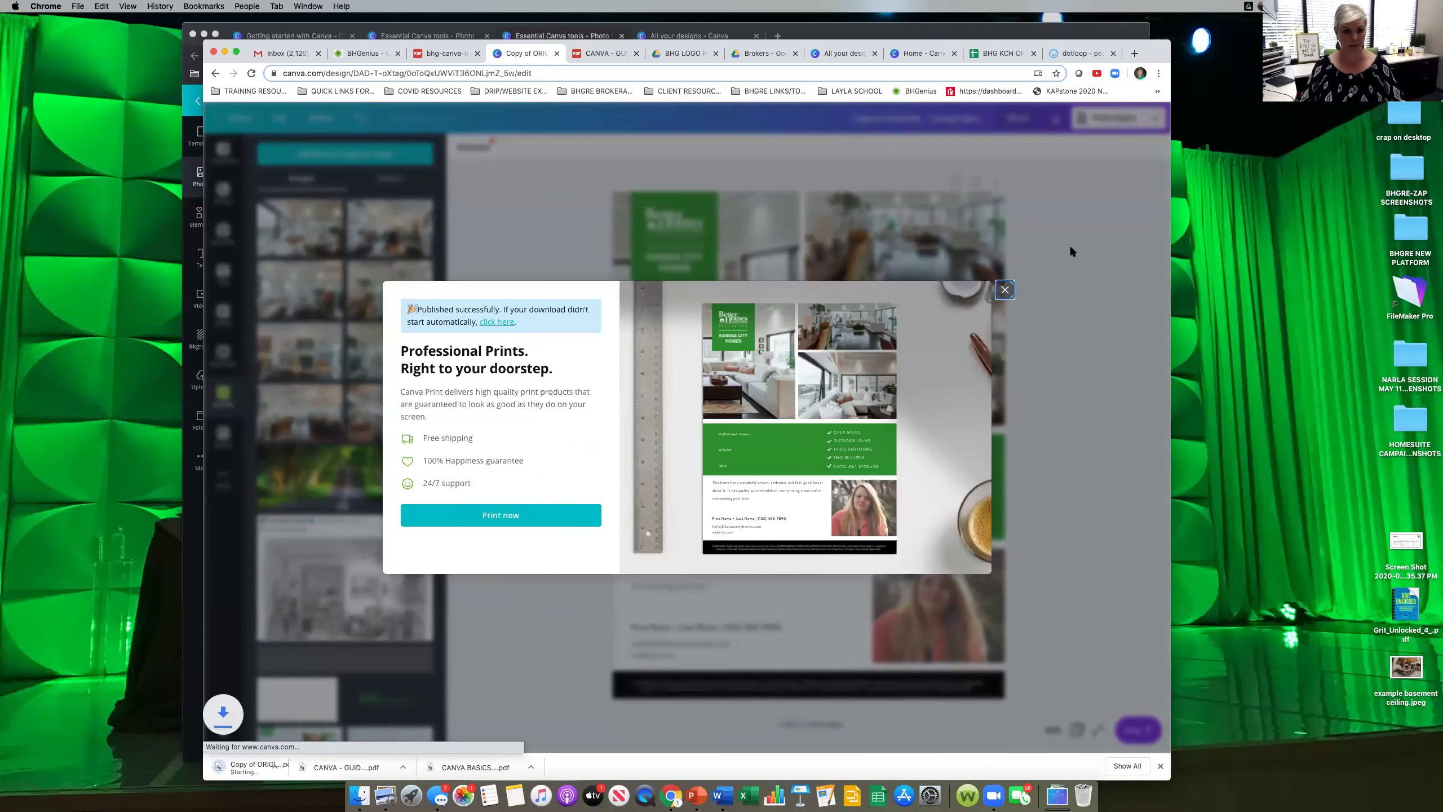
{"action": "left_click", "coordinate": [1004, 290]}
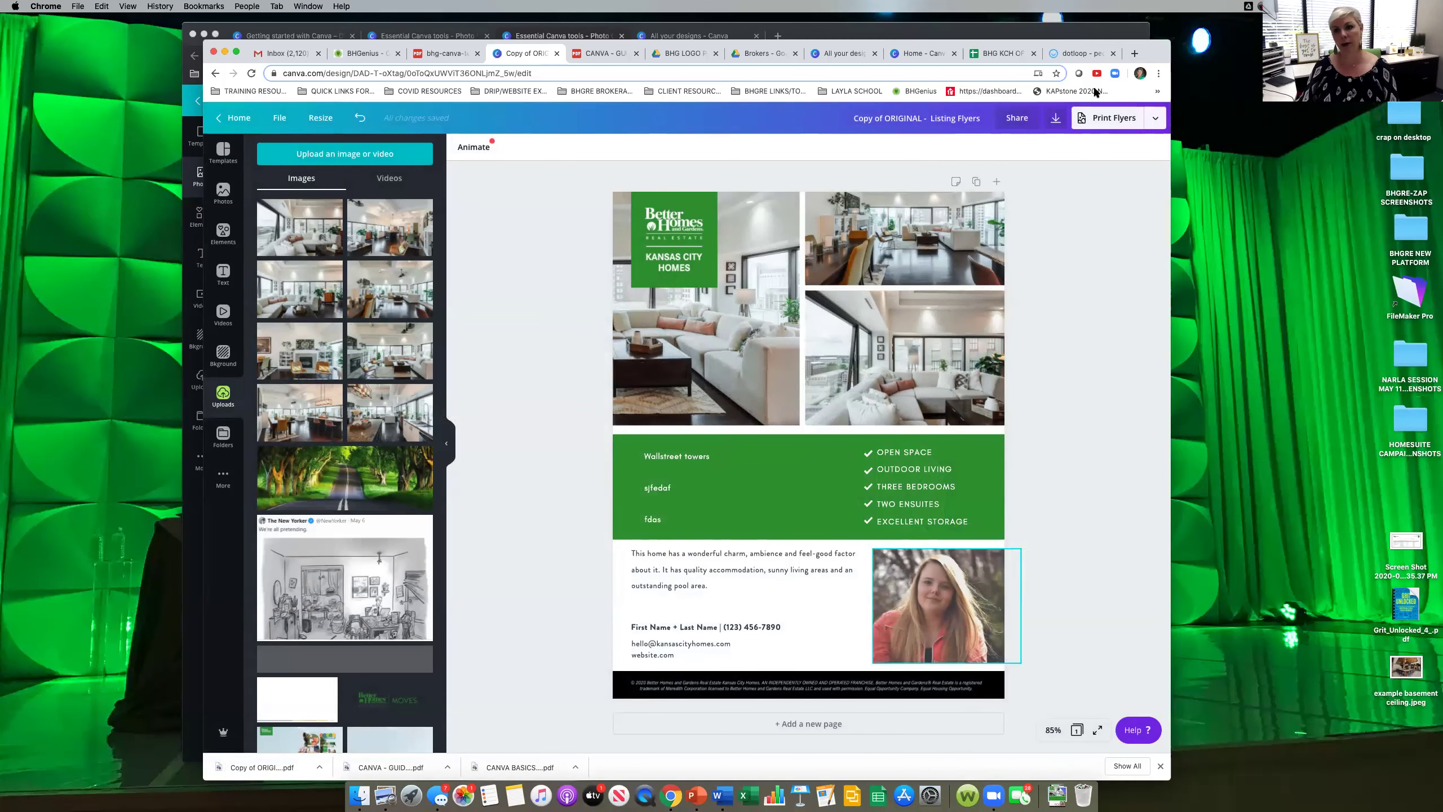
Move the browser window higher on the desktop and close its bar of downloaded files.
{"action": "left_click_drag", "start_coordinate": [1151, 57], "coordinate": [1126, 11]}
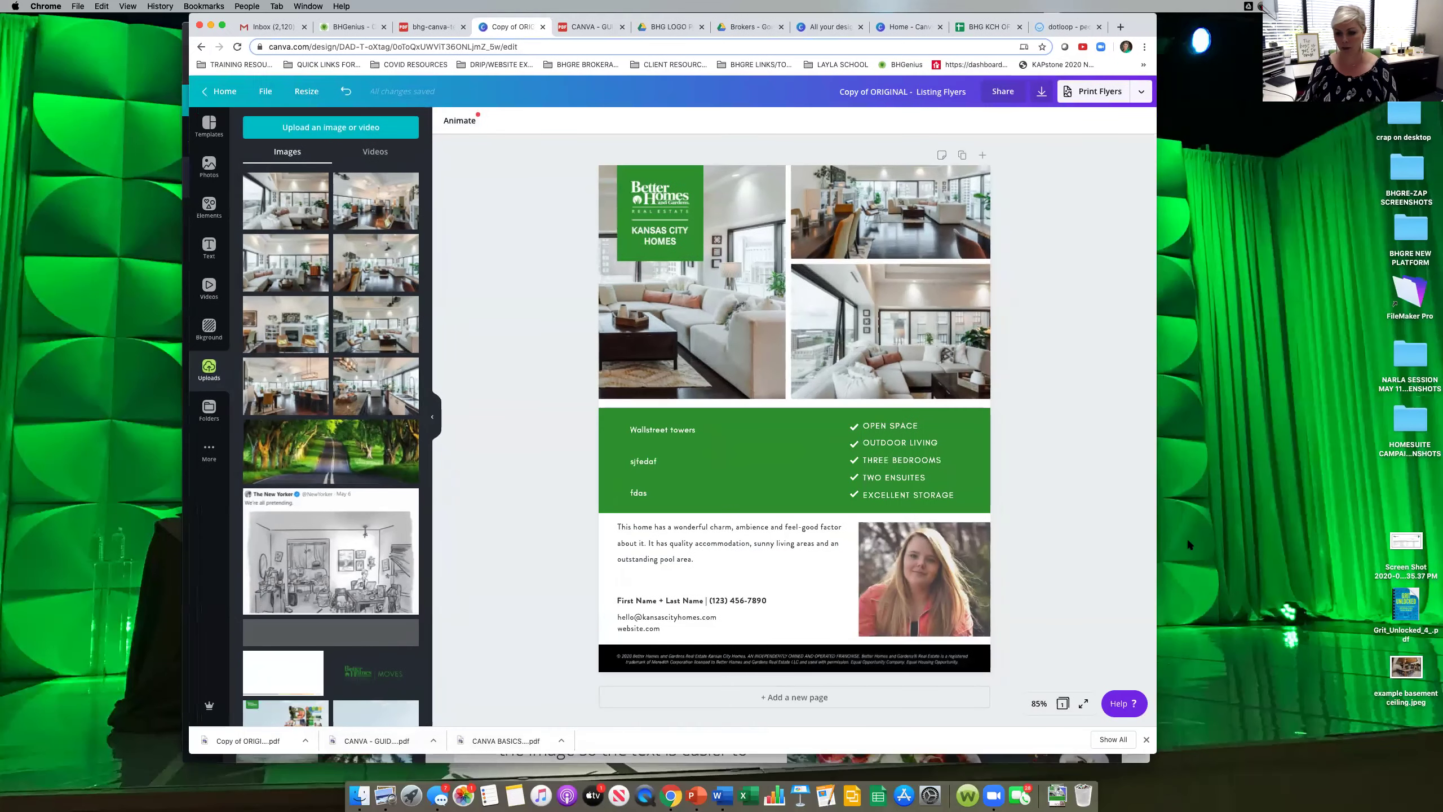
{"action": "left_click", "coordinate": [1136, 740]}
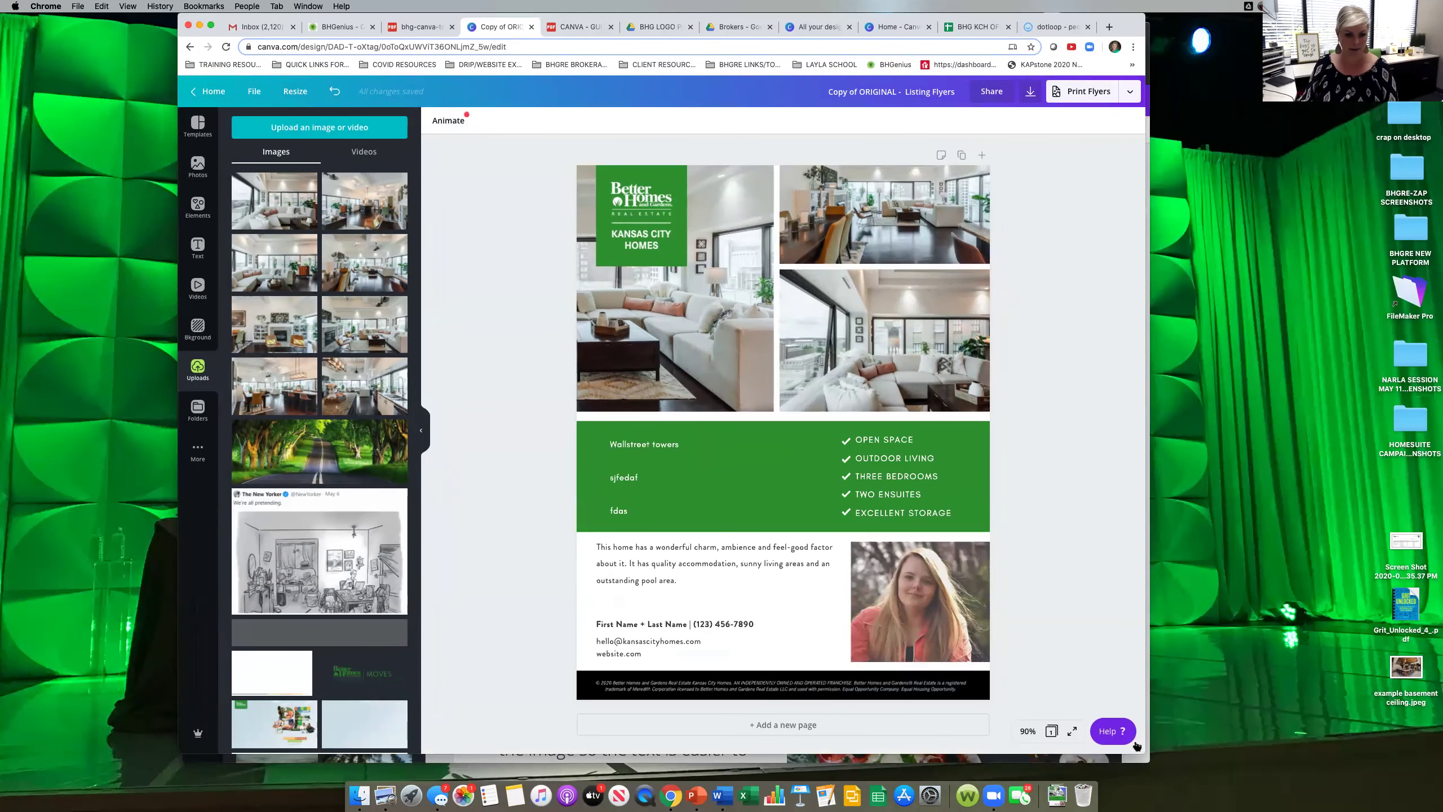